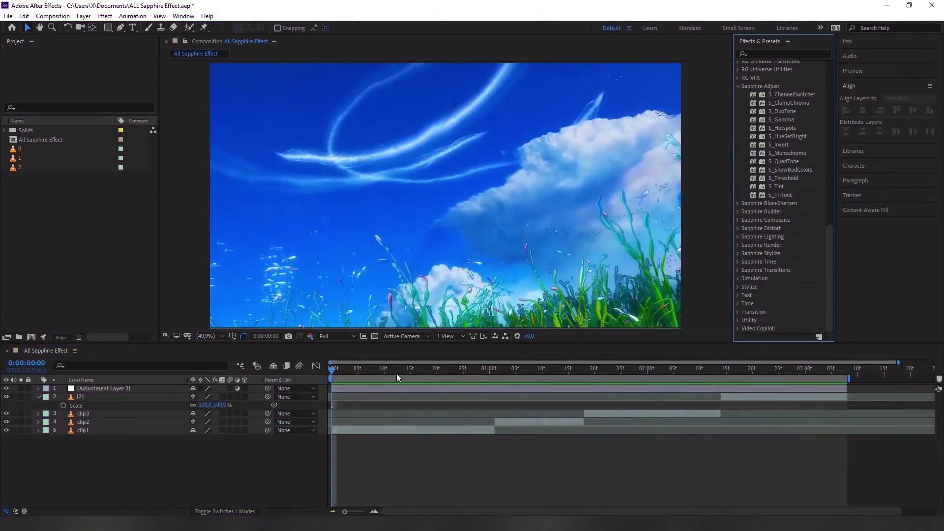
Preview the clip, then apply S_ChannelSwitcher and raise Scale Lights Red and Green to tint clouds pink.
click(339, 369)
key(space)
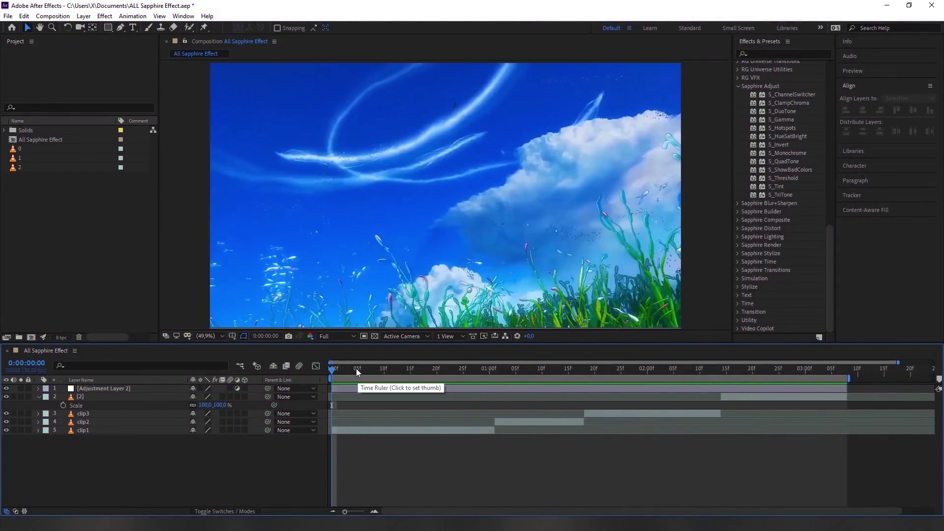
drag(782, 94, 404, 388)
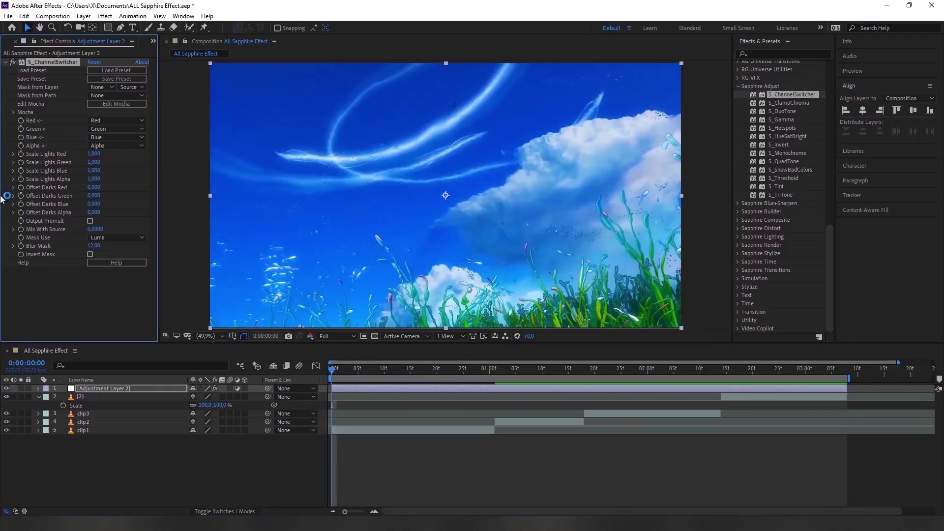
drag(92, 156, 168, 161)
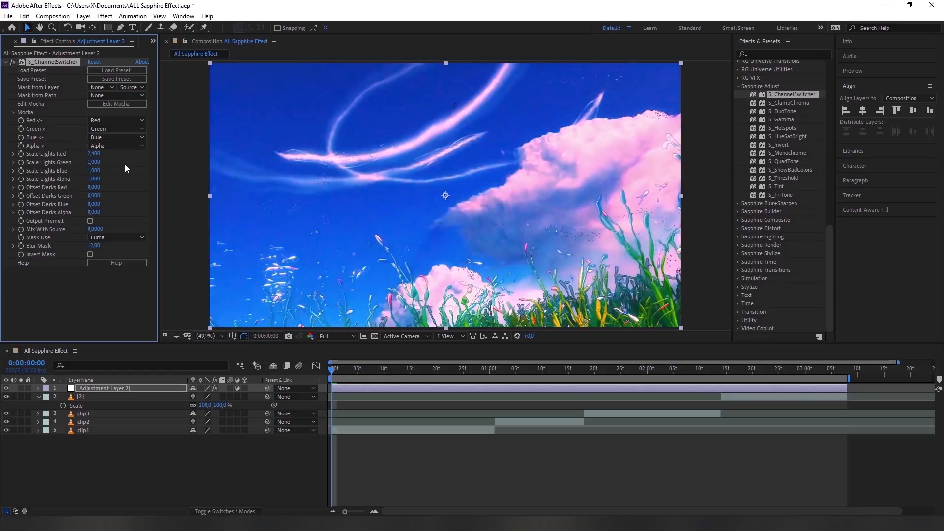
drag(95, 162, 113, 164)
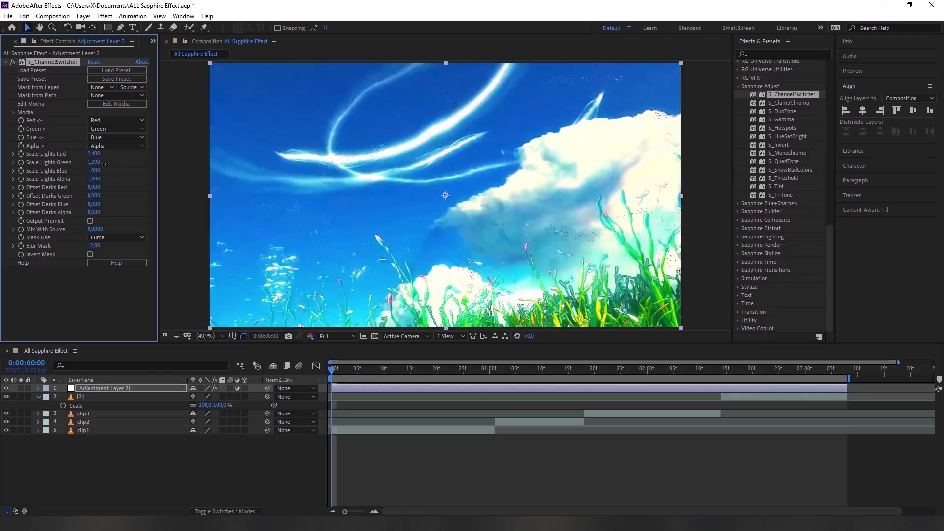
Adjust Scale Lights Blue and Offset Darks Red and Green, then delete S_ChannelSwitcher.
drag(94, 170, 106, 179)
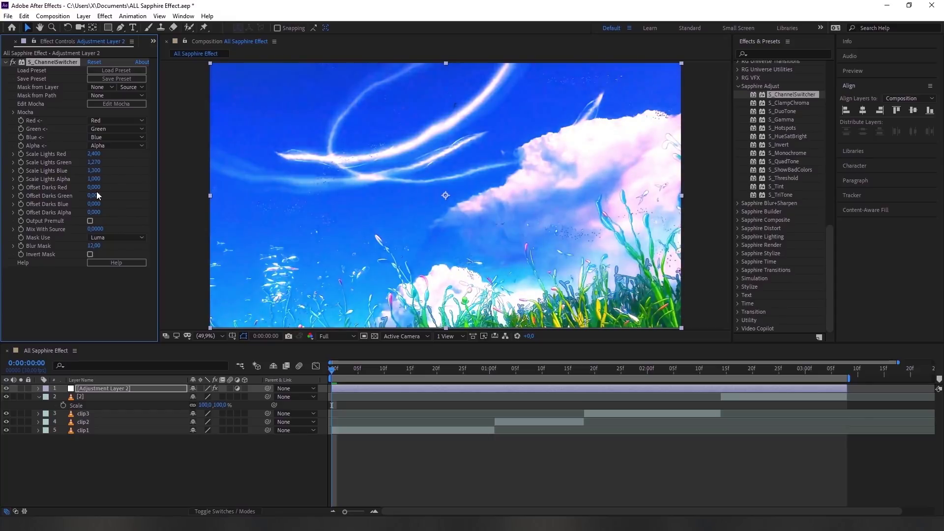
drag(93, 188, 98, 191)
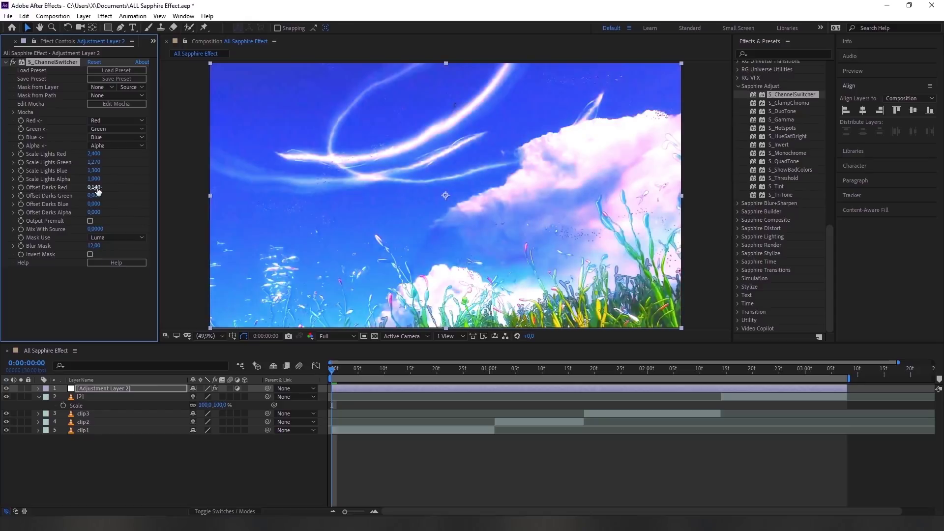
mouse_move(95, 196)
mouse_down()
mouse_move(91, 206)
mouse_move(136, 215)
mouse_move(114, 216)
mouse_up()
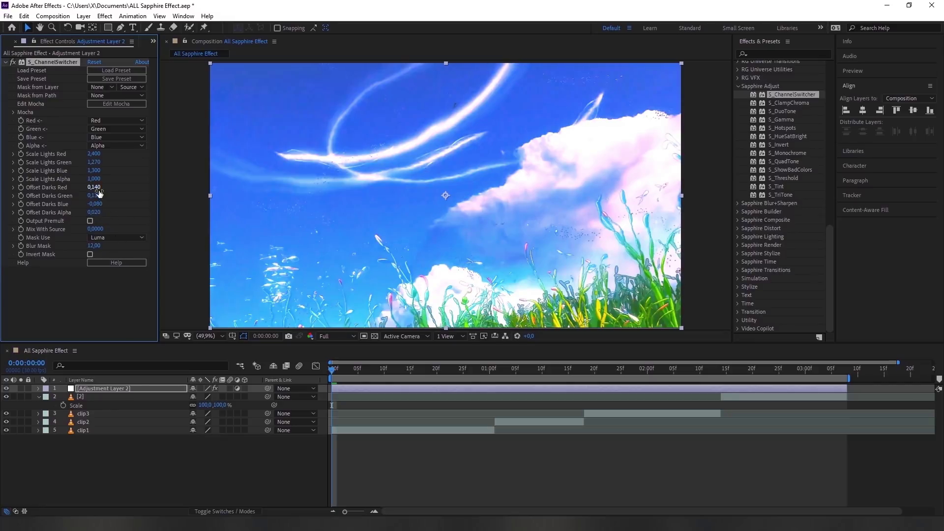
key(Delete)
drag(793, 104, 536, 389)
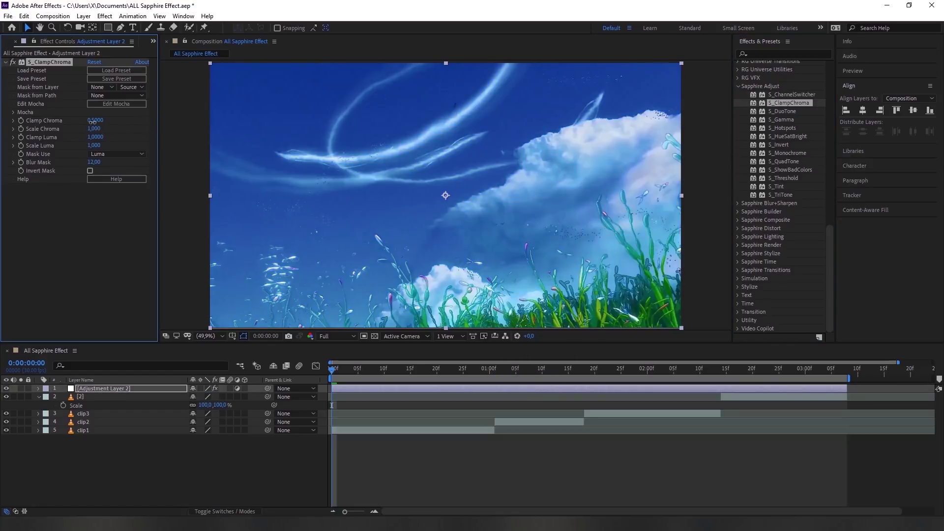
Set Clamp Chroma to 1 and lower Clamp Luma, then delete S_ClampChroma.
mouse_move(99, 123)
mouse_down()
mouse_move(205, 128)
mouse_move(195, 129)
mouse_up()
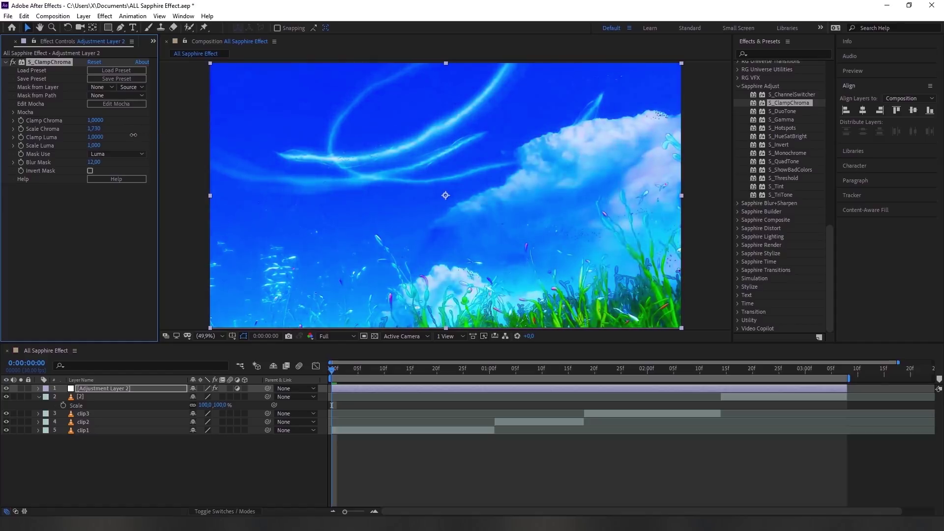
mouse_move(155, 136)
mouse_down()
mouse_move(120, 141)
mouse_move(134, 144)
mouse_up()
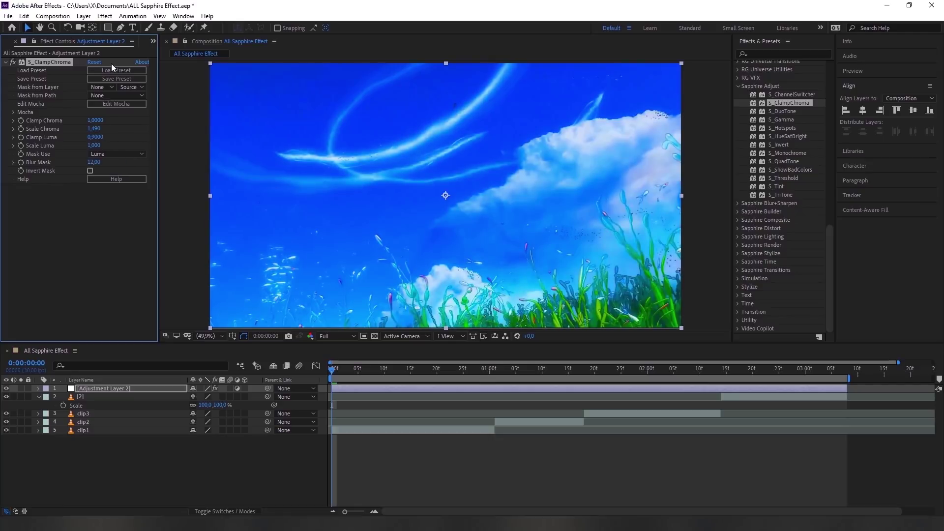
key(Delete)
drag(784, 111, 487, 388)
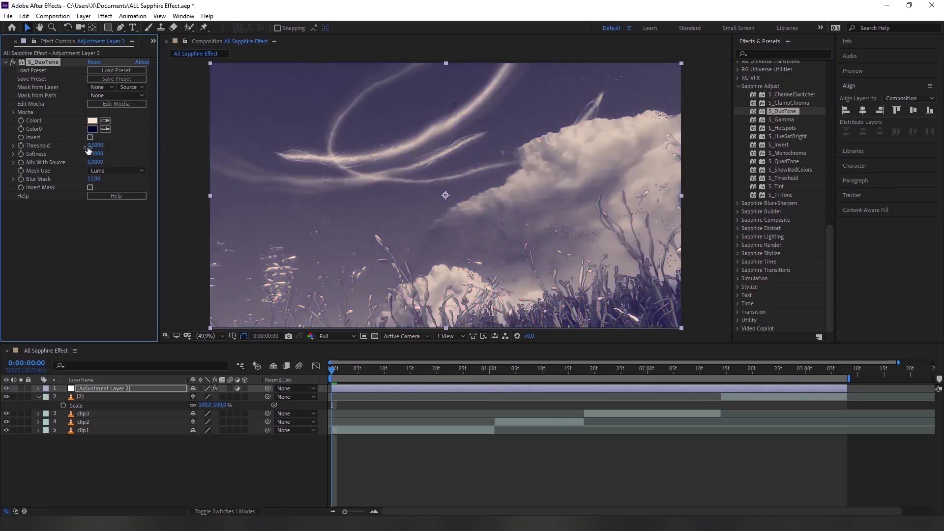
Change the S_DuoTone Color1 to a saturated red, then delete the effect.
click(105, 121)
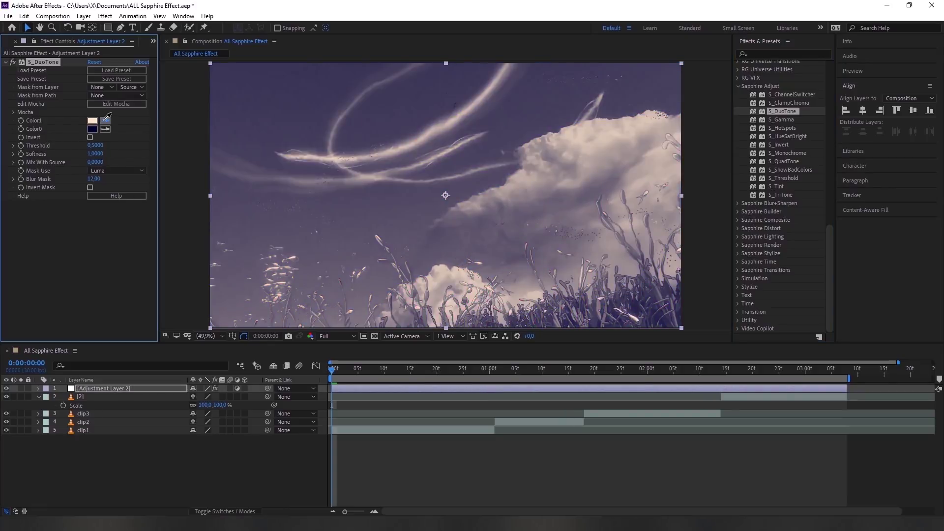
click(96, 120)
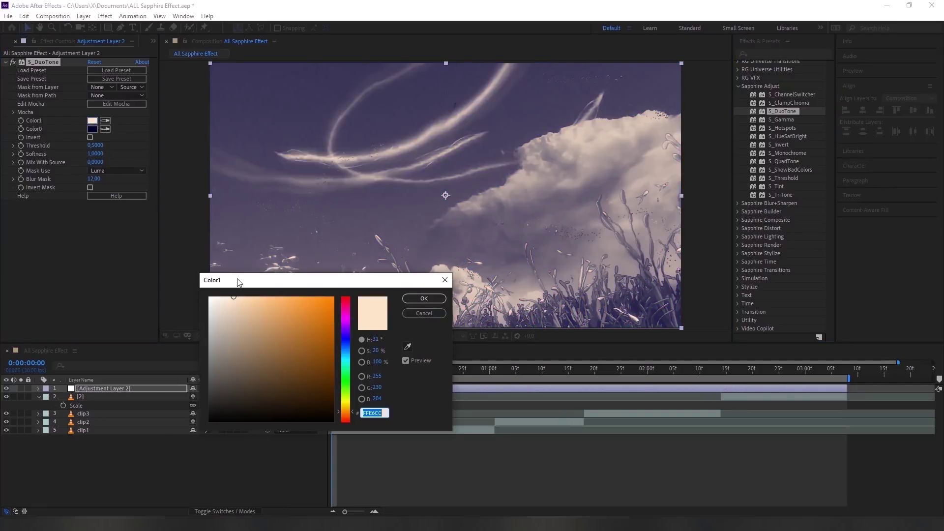
mouse_move(346, 316)
mouse_down()
mouse_move(329, 412)
mouse_move(362, 299)
mouse_up()
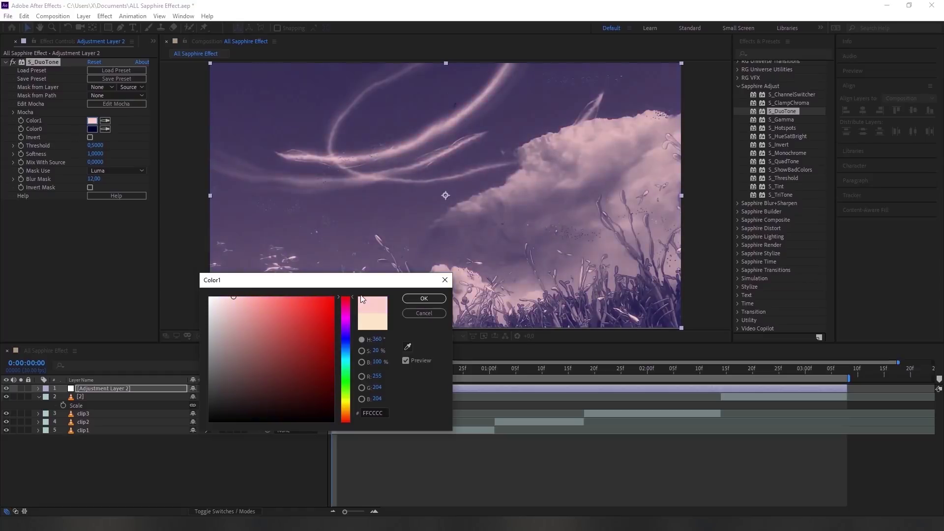
drag(277, 324, 354, 295)
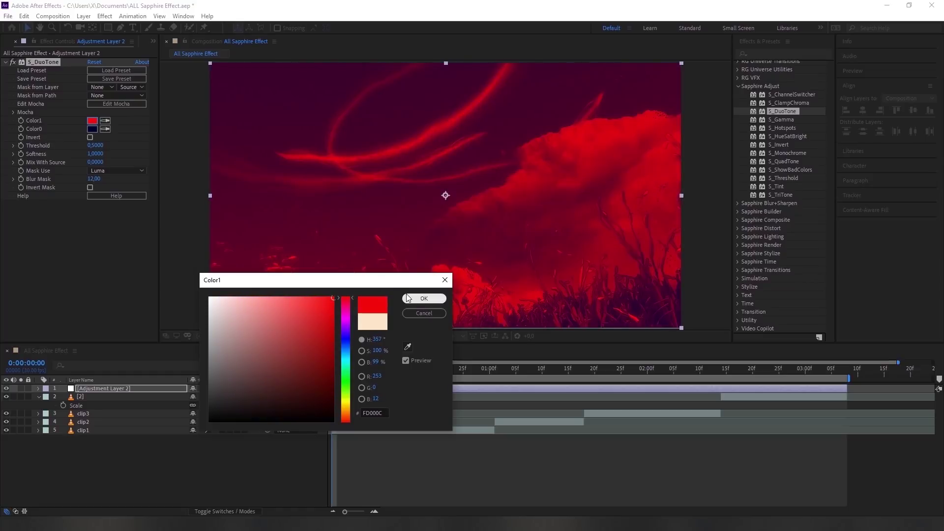
click(439, 298)
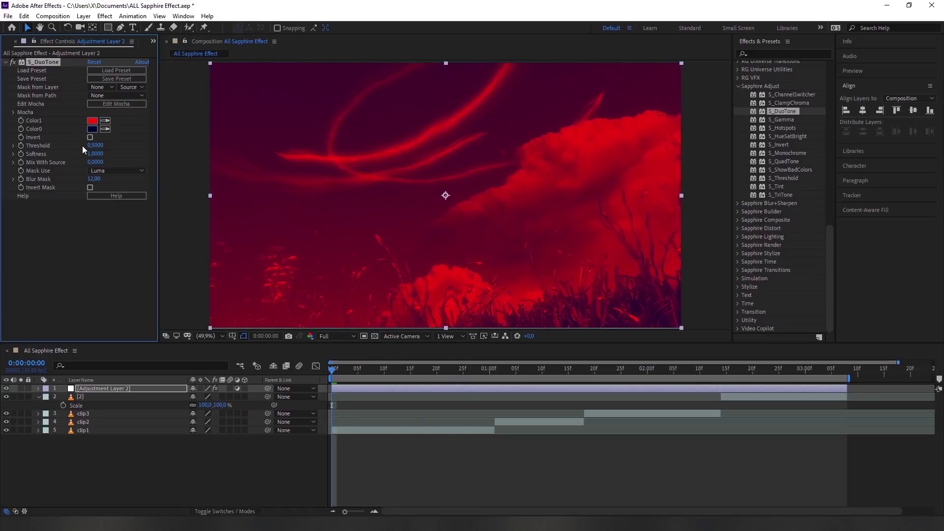
click(51, 61)
key(Delete)
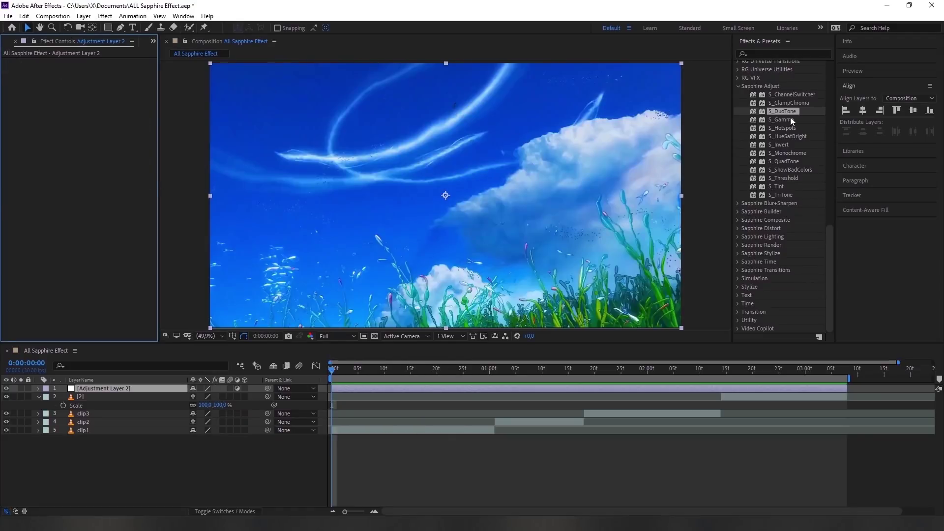
Apply S_Gamma, raise overall Gamma and Gamma Red, then delete it.
double_click(785, 120)
click(541, 391)
drag(93, 121, 101, 115)
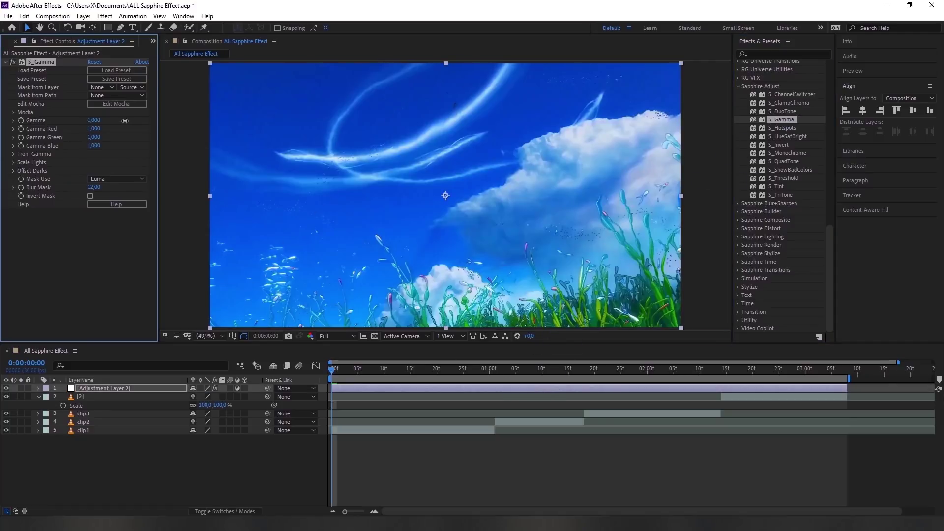
drag(93, 129, 105, 144)
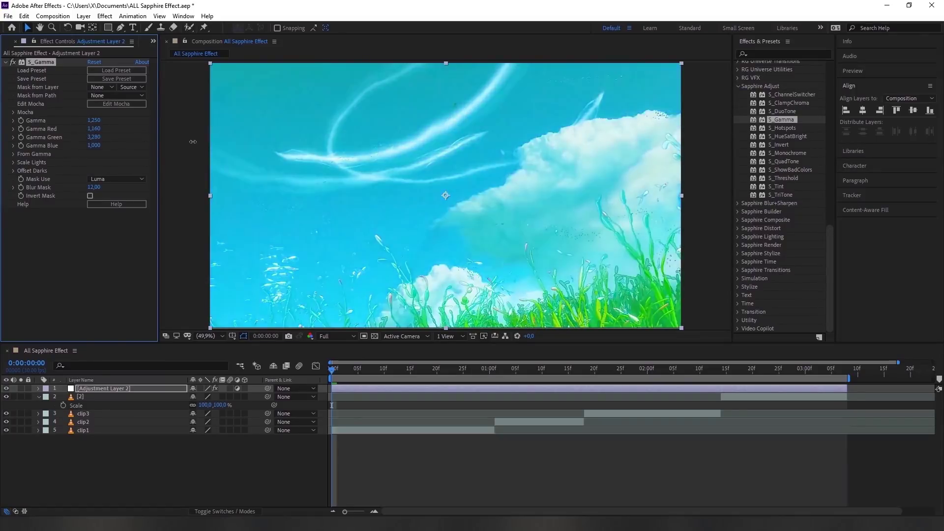
key(Delete)
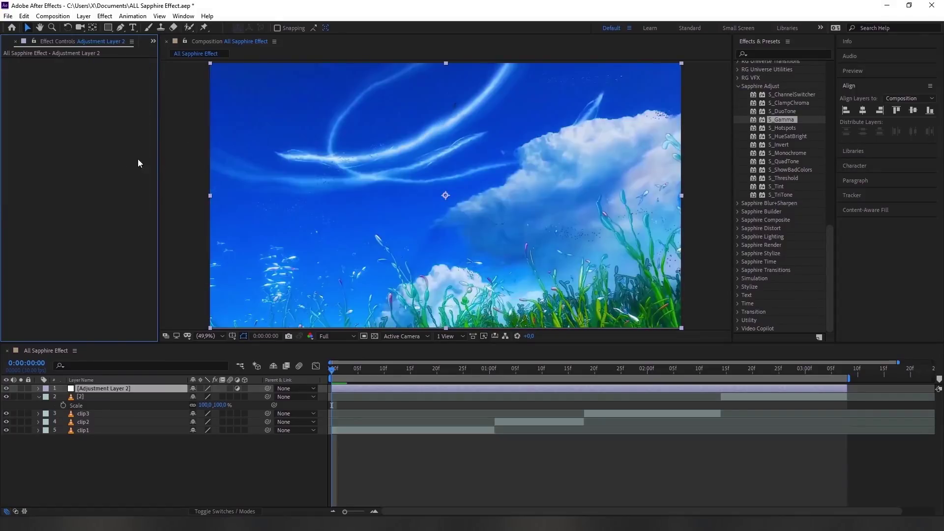
Apply S_Hotspots to Adjustment Layer 2 and delete it.
drag(785, 129, 496, 398)
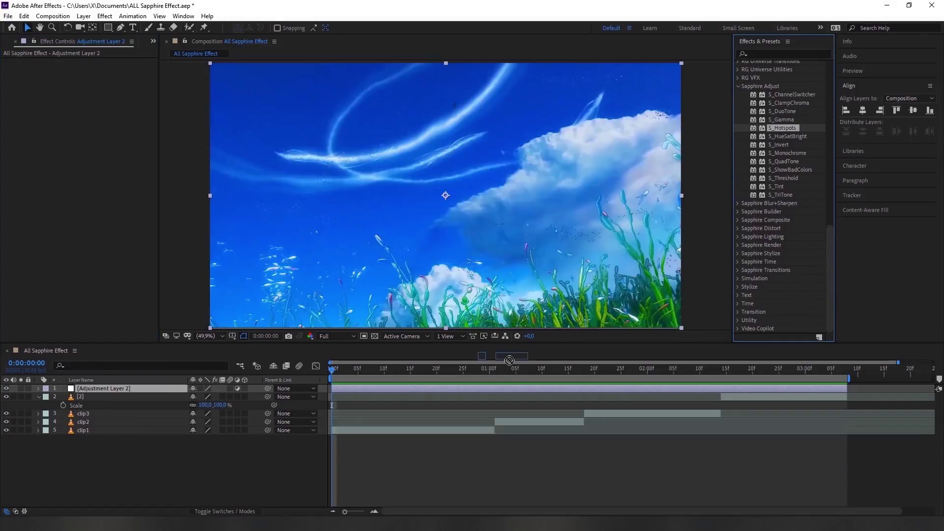
drag(494, 395, 496, 388)
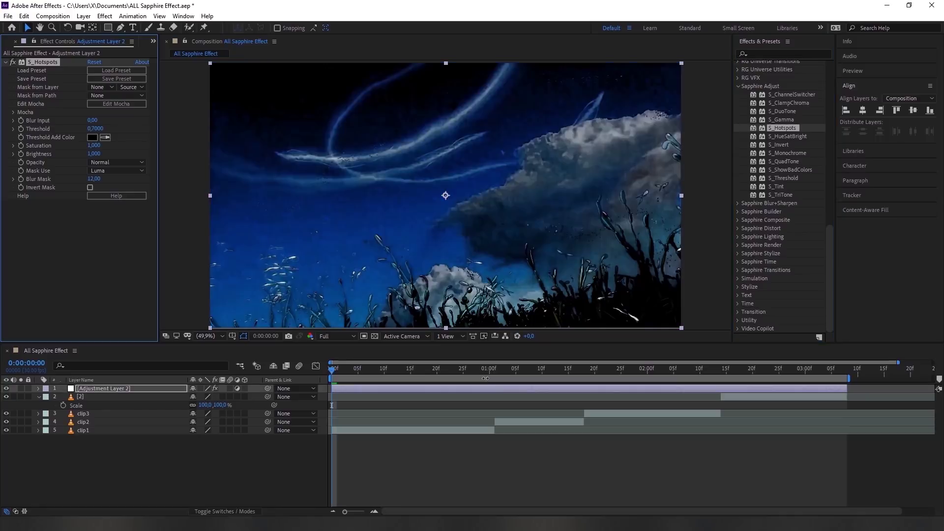
key(Delete)
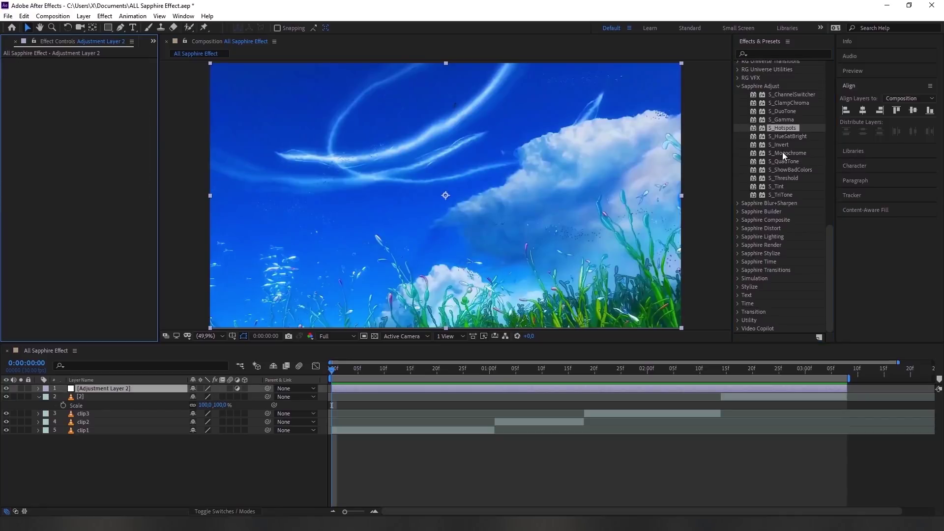
Try S_HueSatBright with a purple hue shift, lower saturation and higher brightness, then delete it.
drag(785, 136, 466, 388)
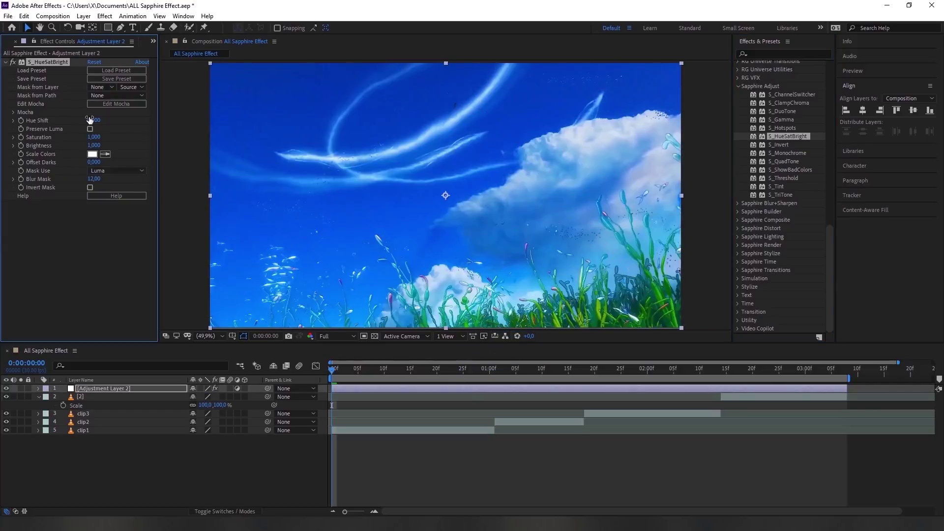
mouse_move(94, 120)
mouse_down()
mouse_move(111, 121)
mouse_move(67, 115)
mouse_up()
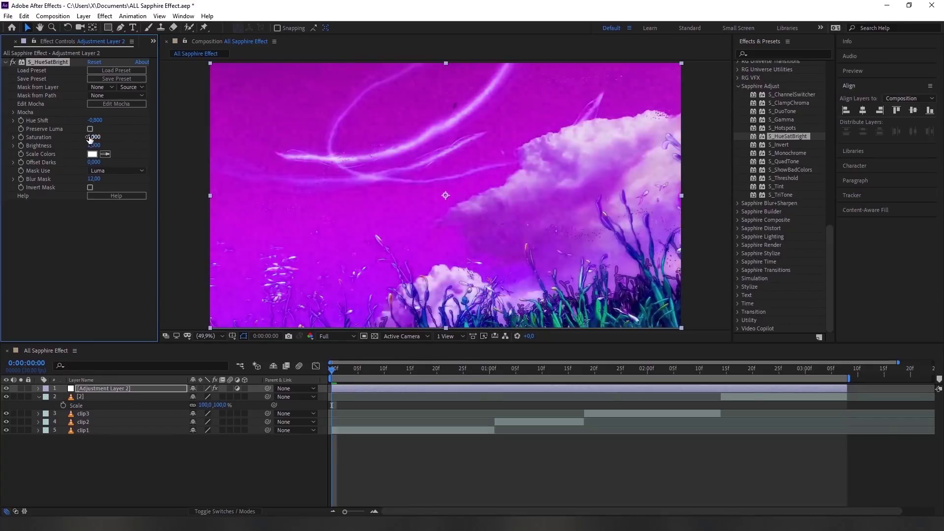
mouse_move(89, 139)
mouse_down()
mouse_move(136, 154)
mouse_move(82, 143)
mouse_up()
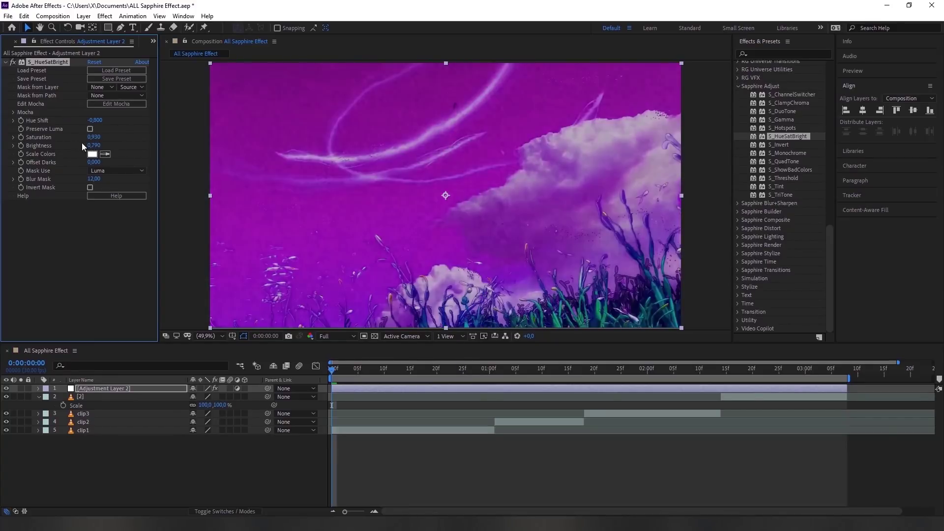
key(Delete)
double_click(782, 145)
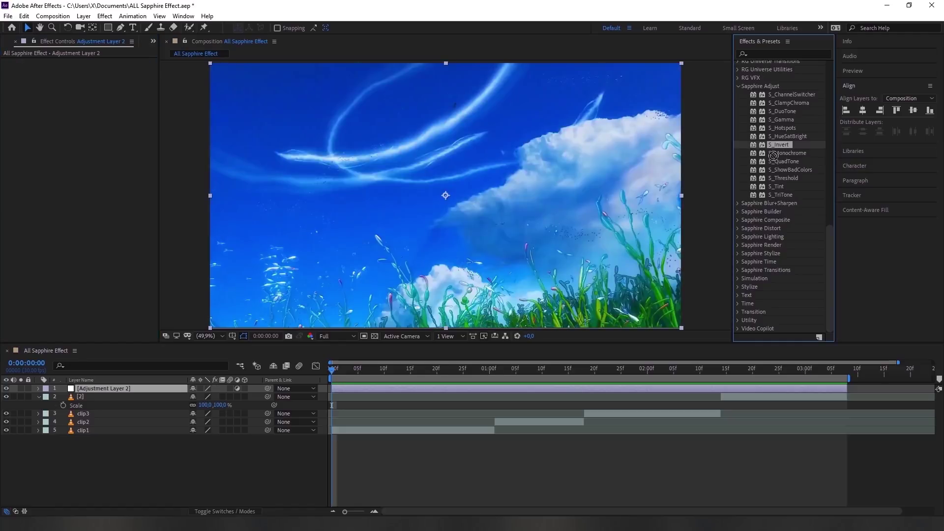
Remove S_Invert, then briefly try S_Monochrome and S_QuadTone, undoing each.
click(392, 388)
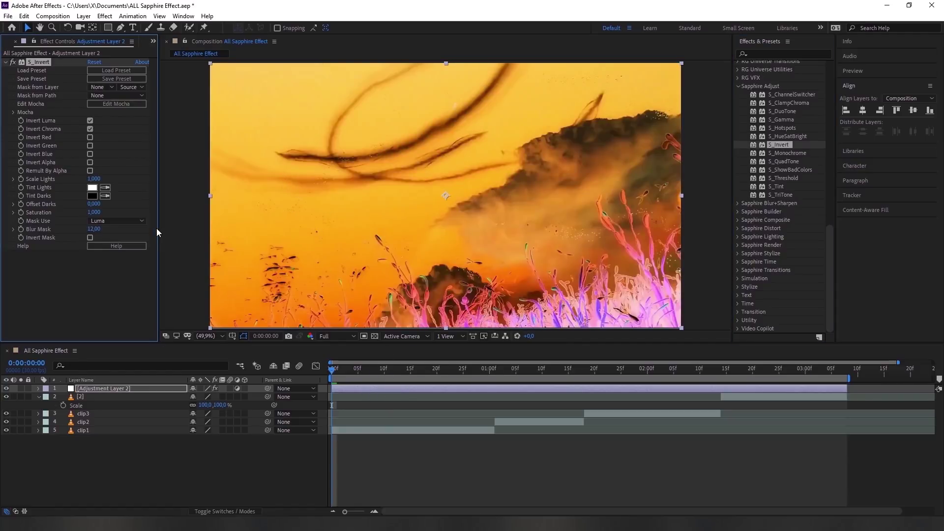
key(Delete)
double_click(779, 154)
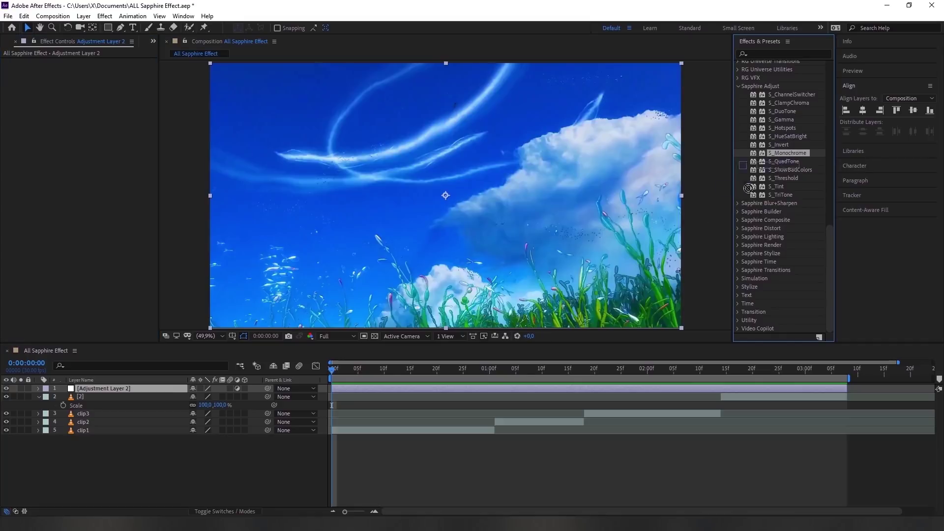
drag(768, 166, 420, 391)
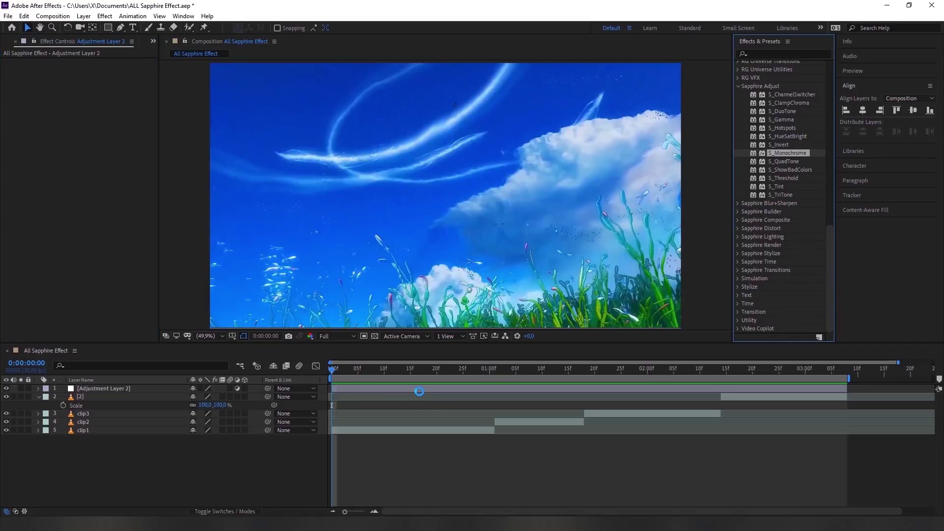
key(ctrl+z)
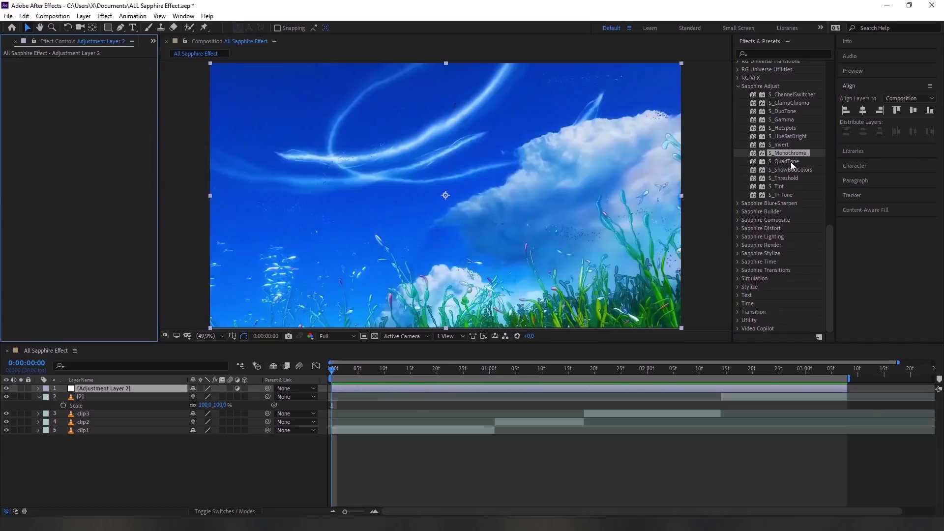
drag(791, 161, 491, 389)
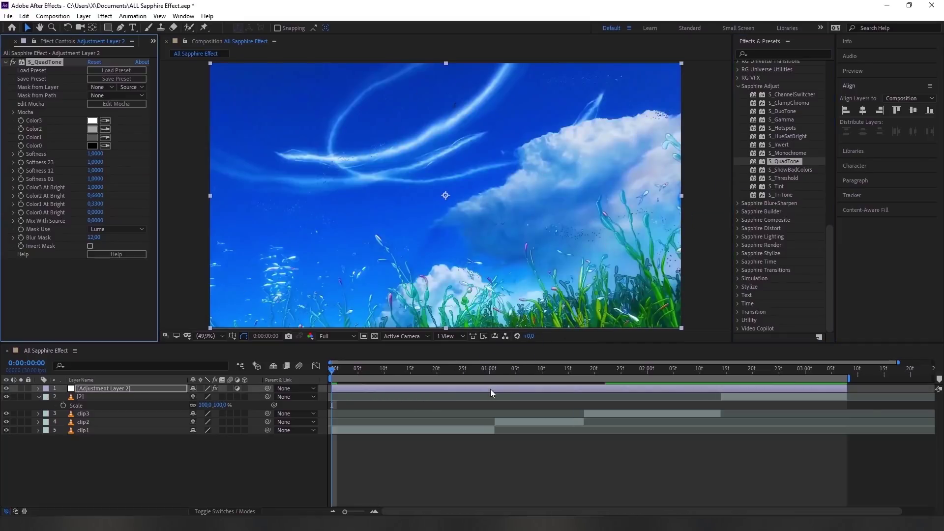
key(ctrl+z)
Apply S_ShowBadColors, test the Min limit and lower Max to 0.0100.
drag(781, 170, 491, 390)
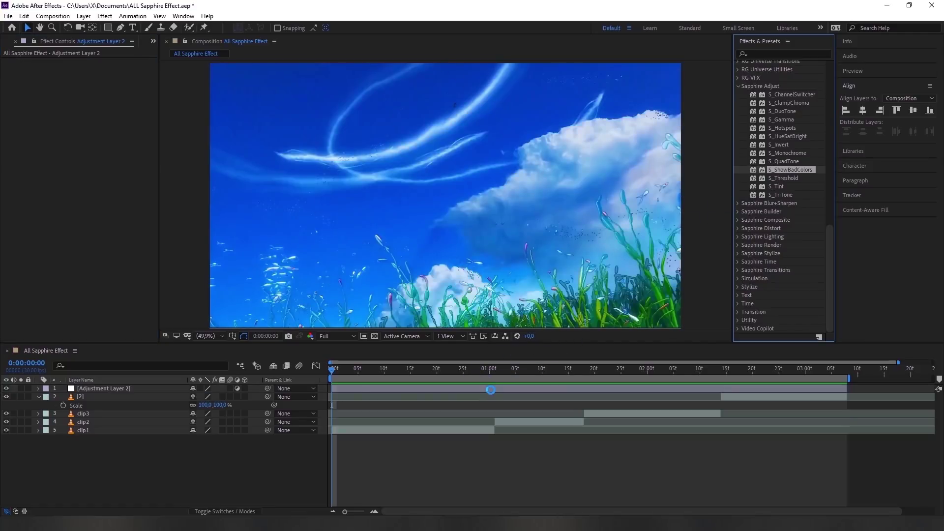
drag(491, 390, 491, 390)
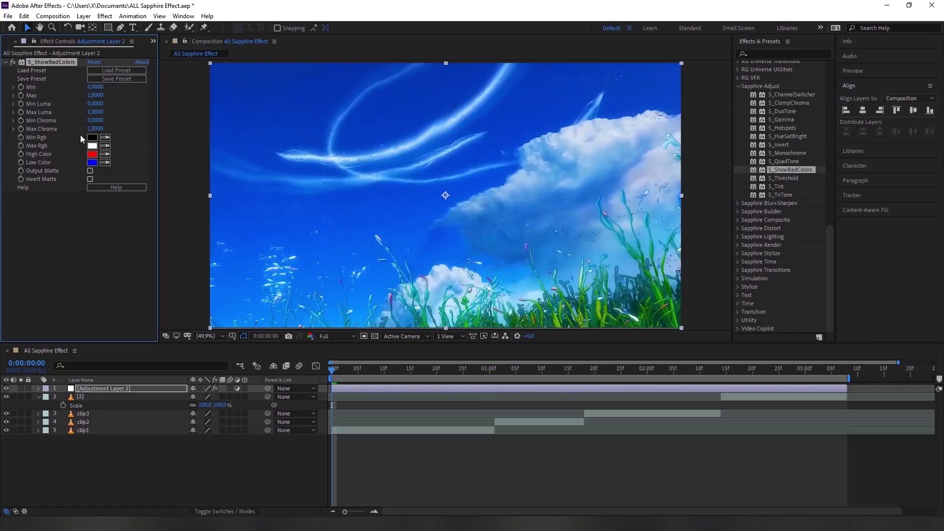
drag(98, 88, 107, 99)
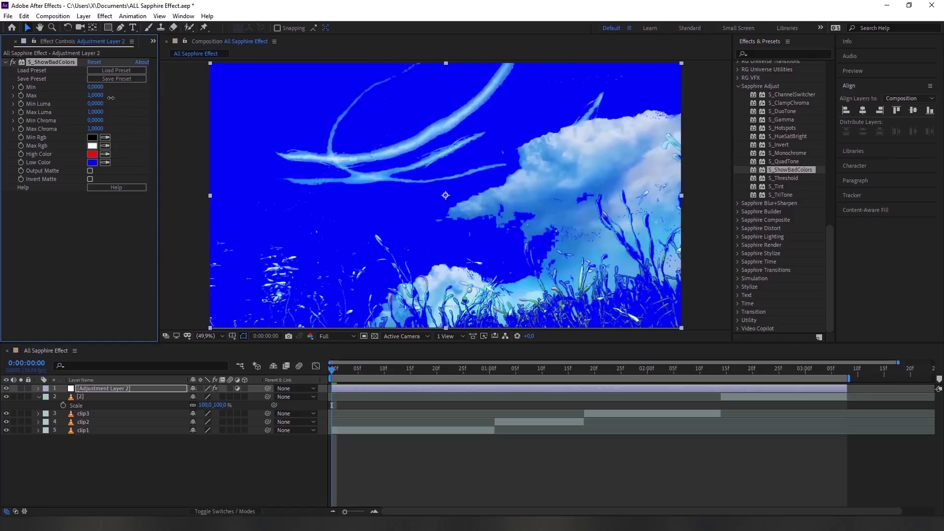
drag(96, 95, 120, 106)
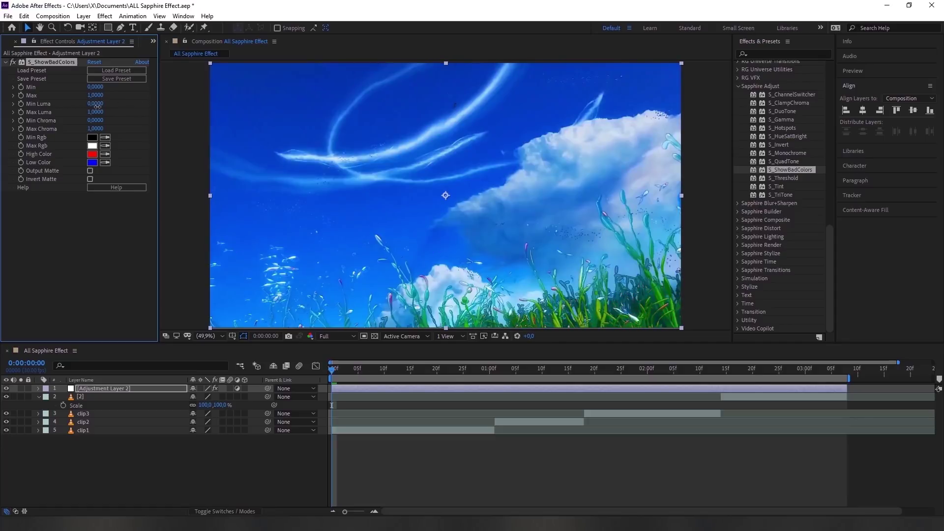
Set Min Luma 0, Max Luma 0.9300, Max Chroma 1.0000, then delete S_ShowBadColors.
drag(103, 108, 91, 107)
drag(105, 113, 94, 120)
drag(129, 129, 172, 127)
key(Delete)
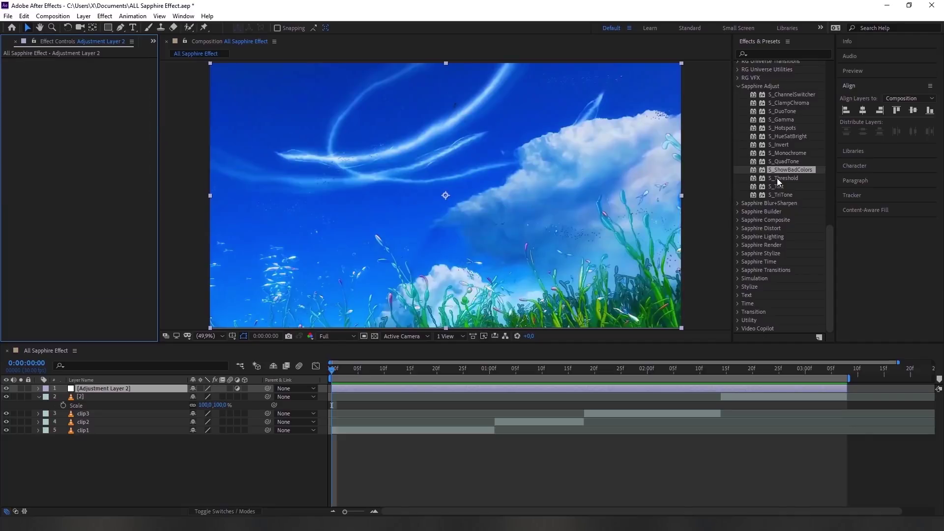
Try S_Threshold, then S_Tint with Source Saturation about 1.2, deleting each.
drag(777, 179, 501, 388)
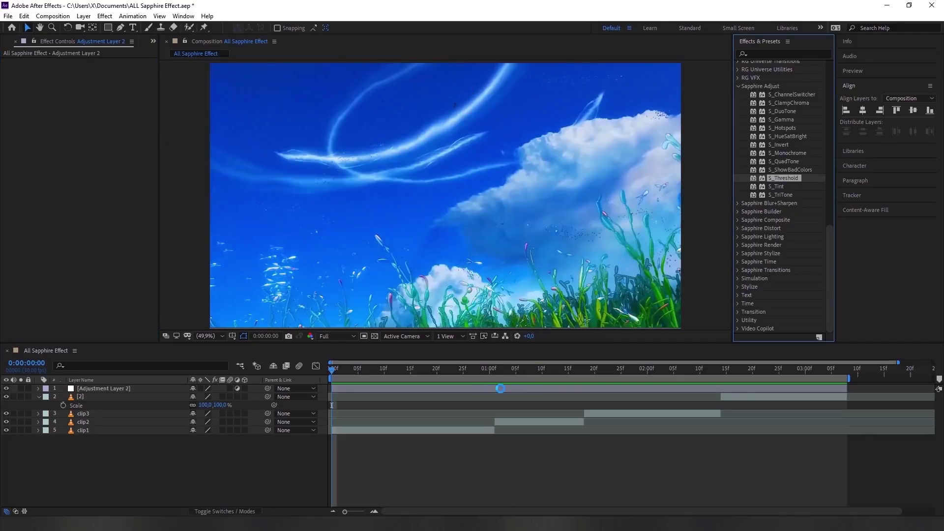
key(Delete)
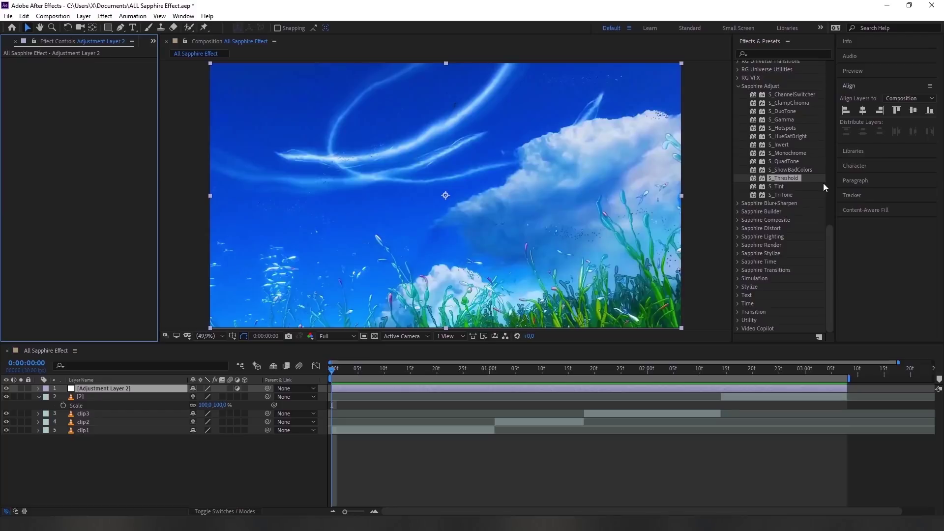
drag(777, 187, 498, 391)
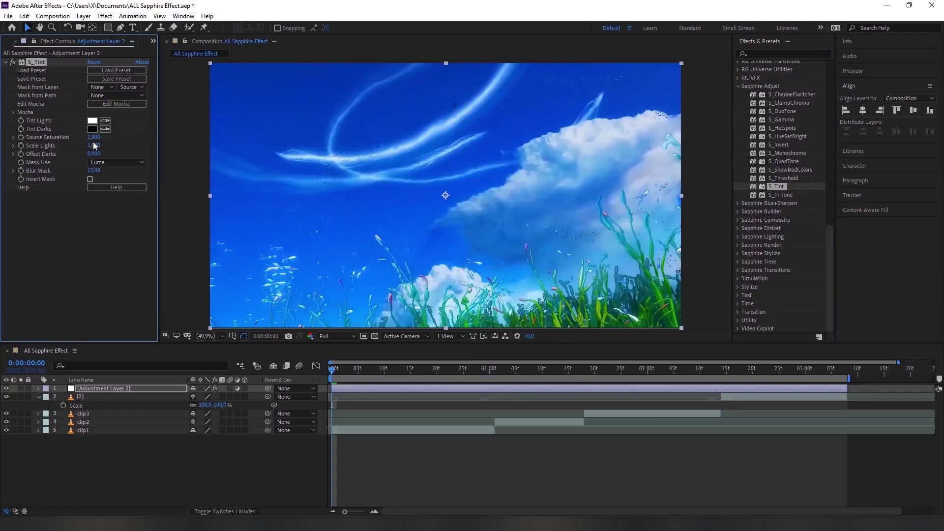
drag(94, 137, 108, 157)
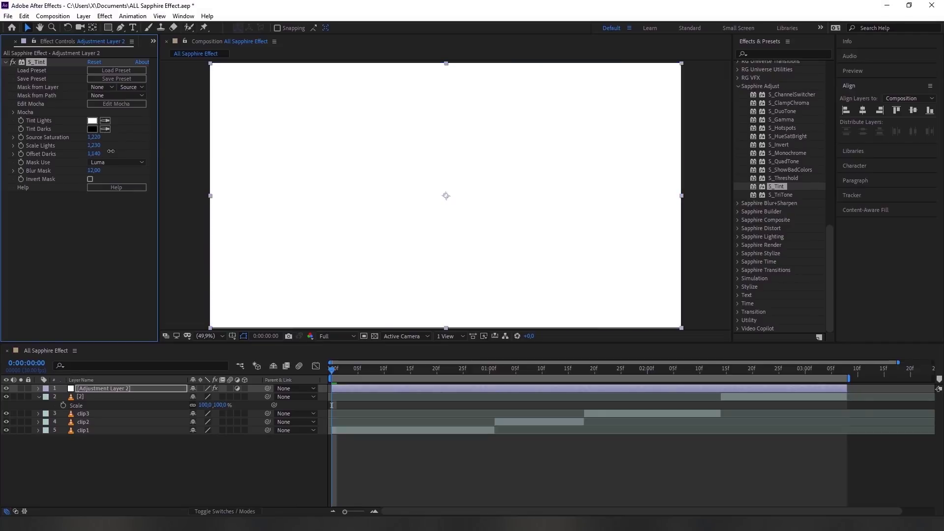
key(Delete)
Apply and delete S_TriTone, then expand the Sapphire Blur+Sharpen category.
drag(796, 196, 519, 388)
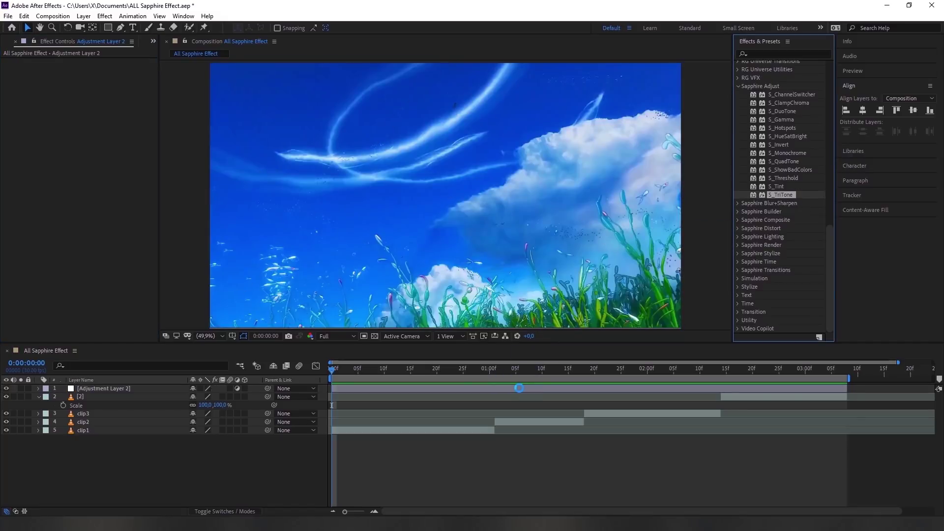
drag(519, 388, 519, 388)
key(Delete)
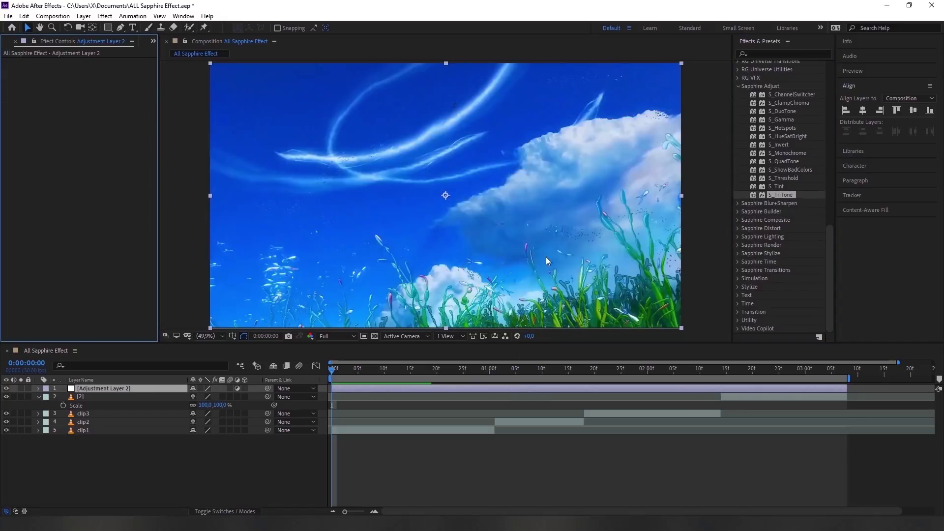
click(740, 205)
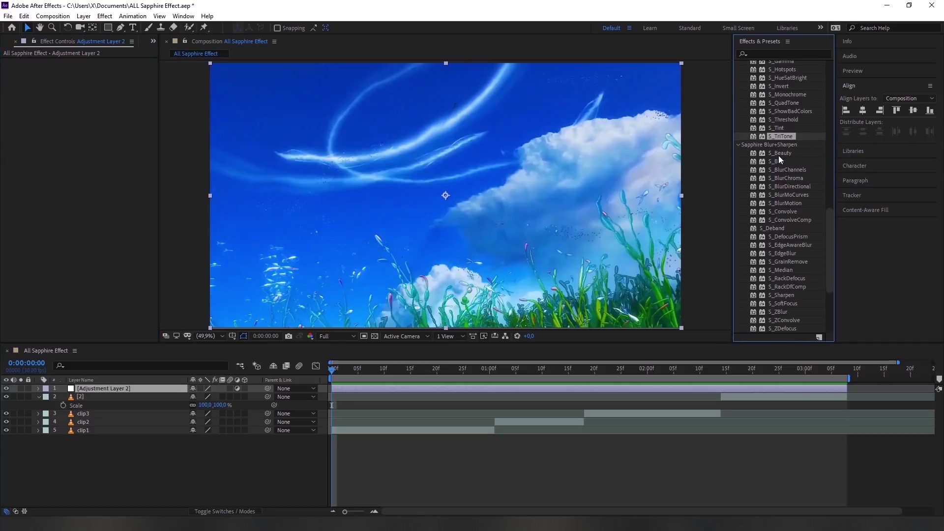
Apply S_Beauty at frame 0:00:02:24, lower Luma Range to about 3.13, Chroma Range 0.
drag(778, 156, 498, 390)
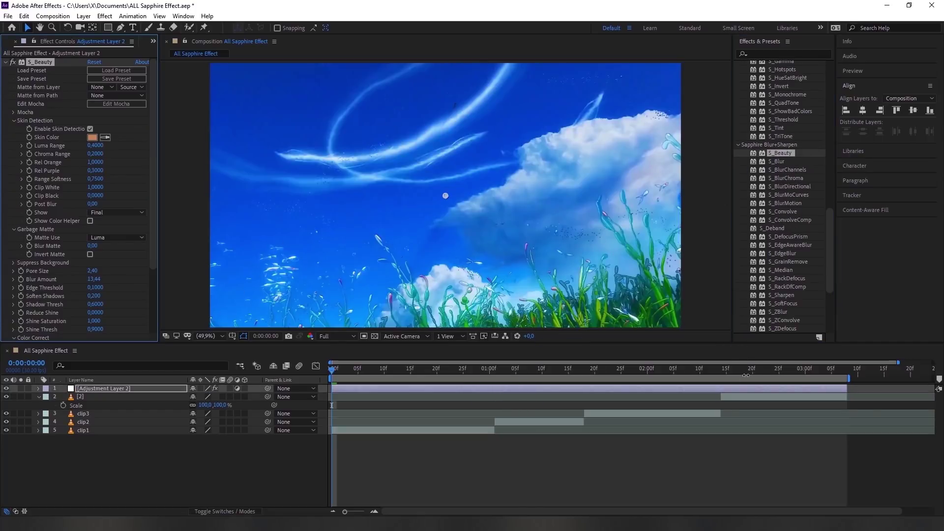
click(765, 369)
drag(766, 368, 775, 368)
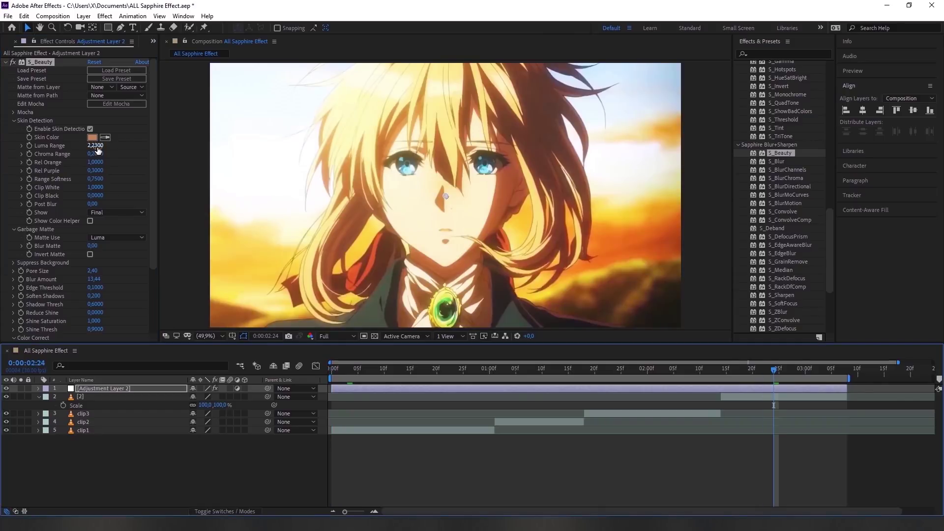
drag(94, 145, 45, 143)
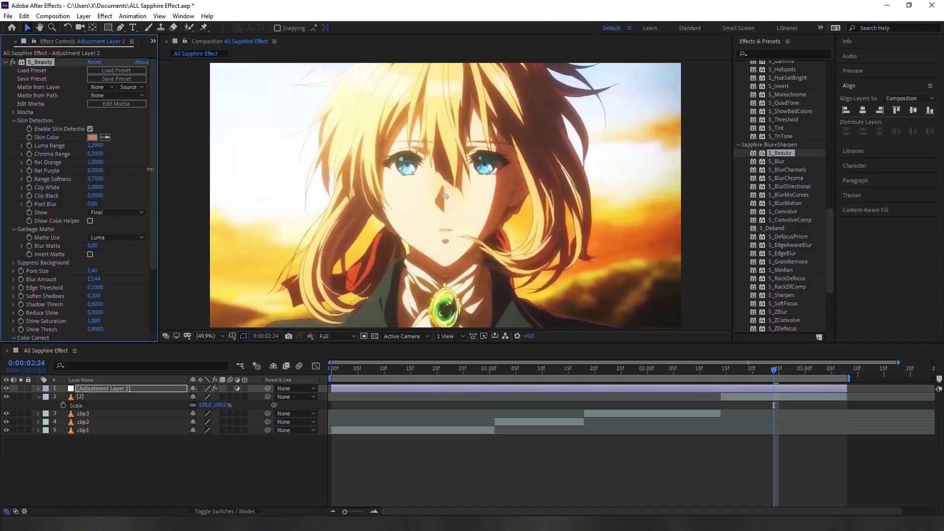
mouse_move(218, 169)
mouse_down()
mouse_move(154, 170)
mouse_move(214, 154)
mouse_up()
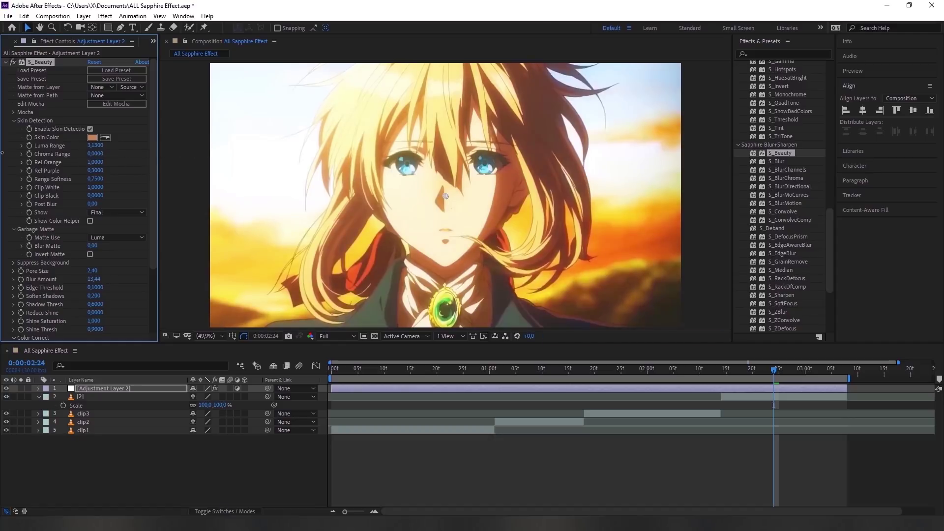
drag(101, 156, 93, 154)
Sample skin colour from the face, set Luma Range 3.64, Rel Orange 0, Range Softness 1.0, then delete S_Beauty.
click(105, 137)
click(413, 198)
drag(95, 146, 125, 147)
drag(96, 162, 94, 170)
drag(95, 179, 135, 178)
key(Delete)
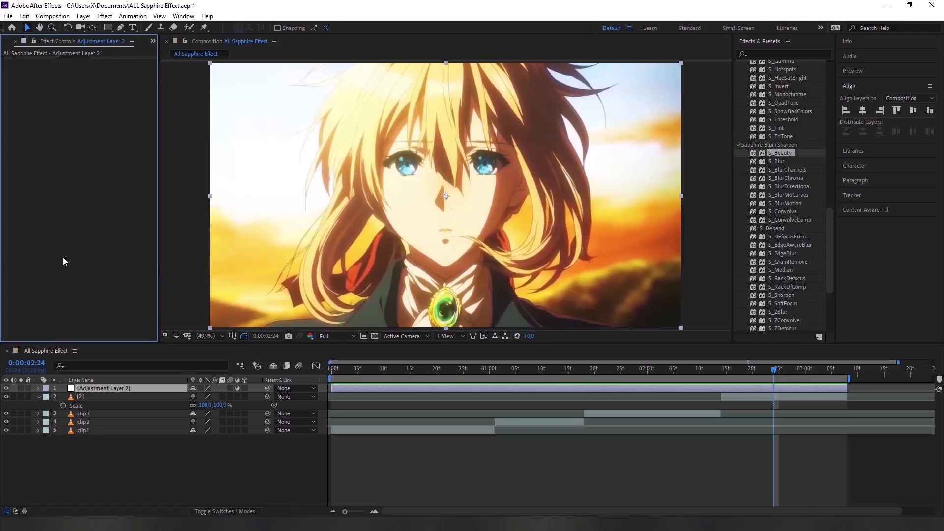
At the first frame, apply S_Blur, reshape its blur into an ellipse, then delete it.
drag(438, 378, 317, 374)
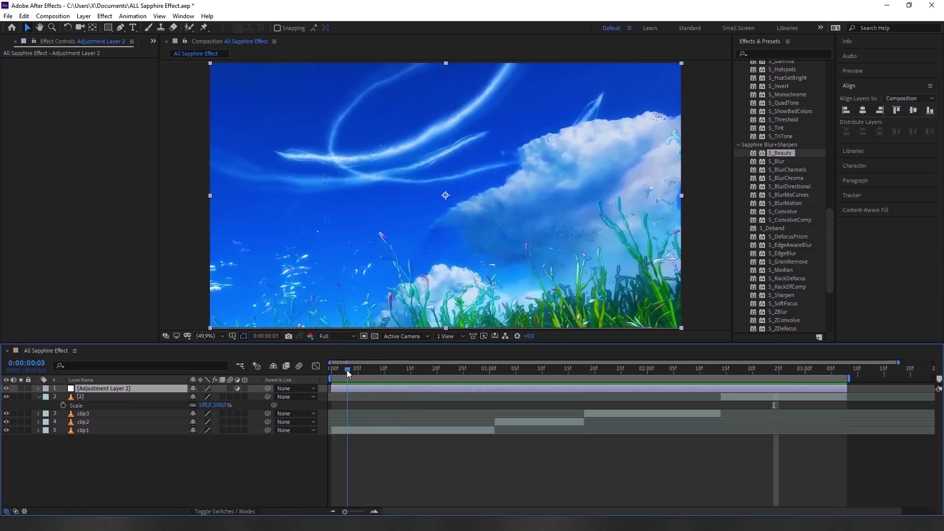
drag(770, 164, 417, 386)
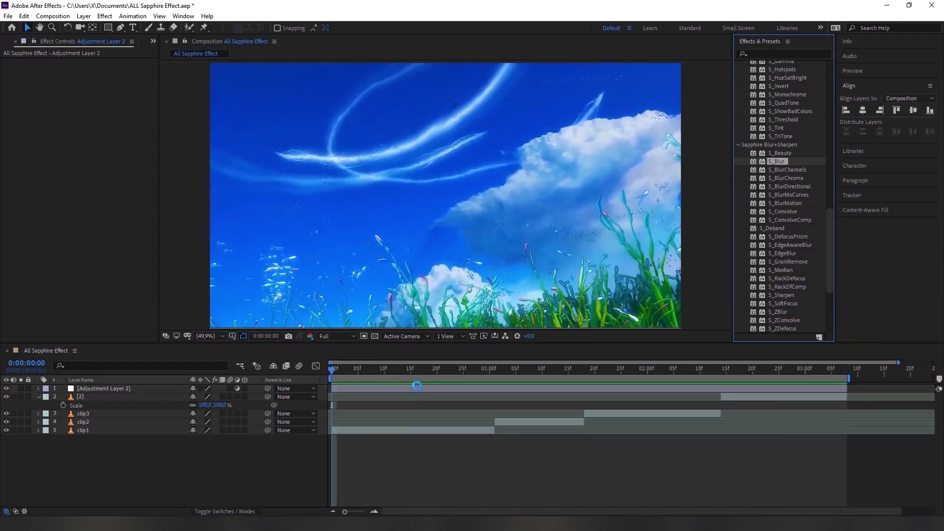
drag(417, 385, 417, 385)
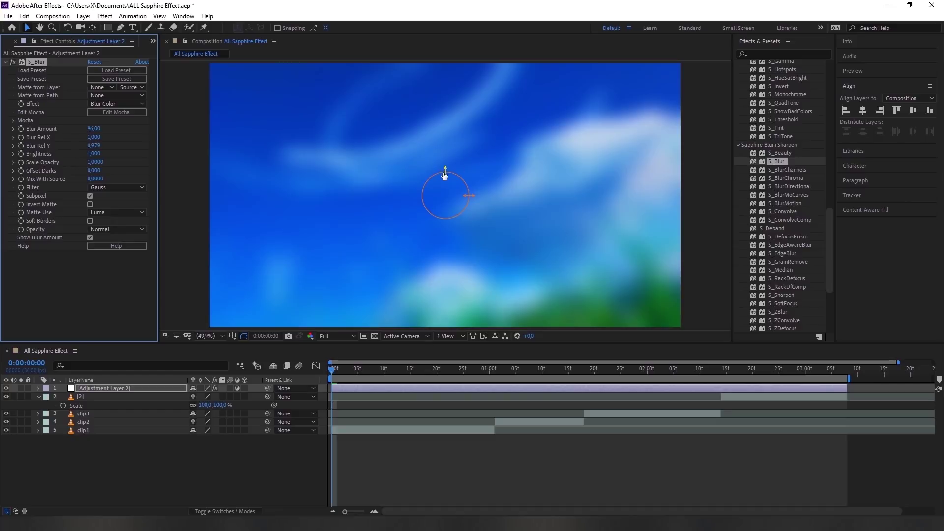
drag(446, 175, 455, 201)
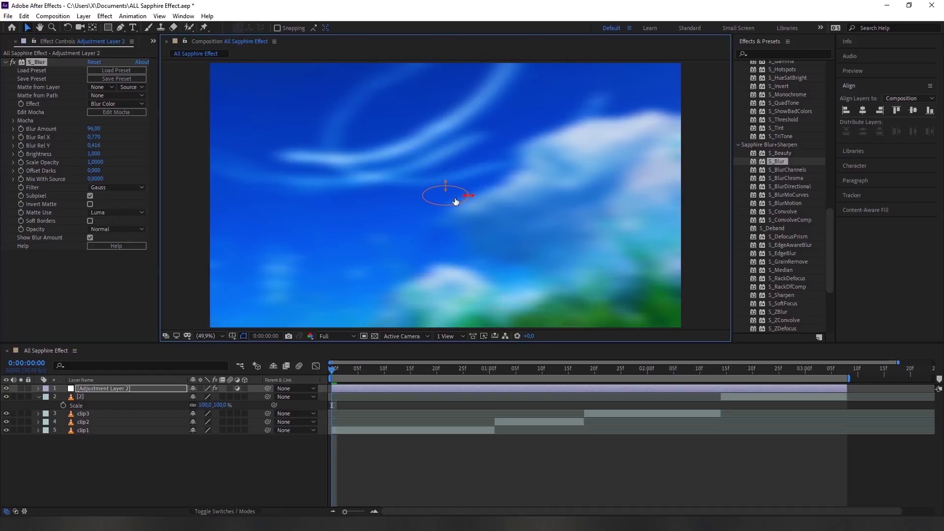
drag(456, 202, 456, 200)
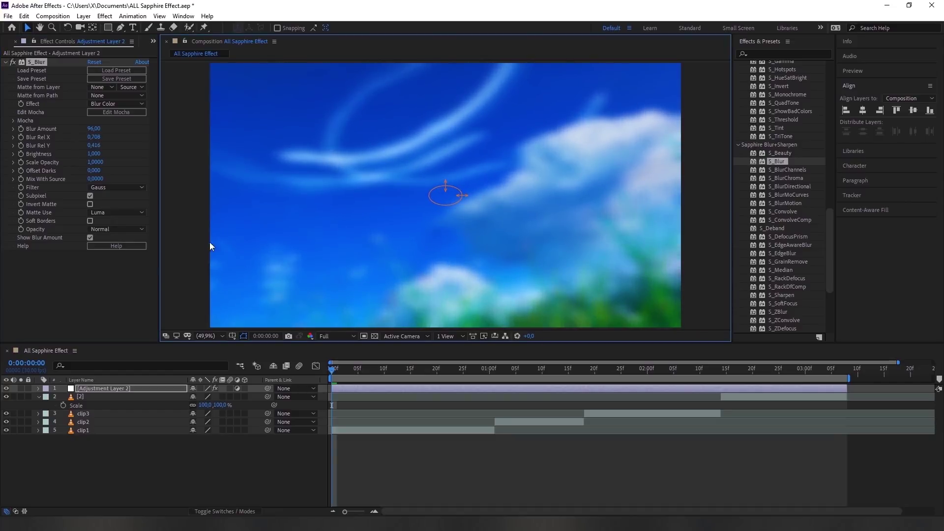
key(Delete)
Try S_BlurChannels widened and S_BlurChroma narrowed to 0.708 and flattened, deleting each.
mouse_move(787, 170)
mouse_down()
mouse_move(394, 361)
mouse_move(391, 389)
mouse_up()
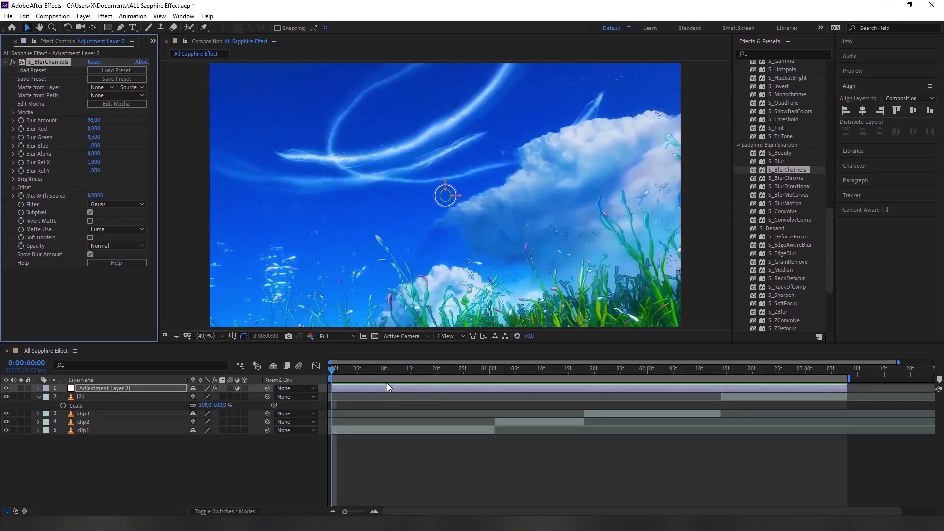
drag(457, 196, 444, 195)
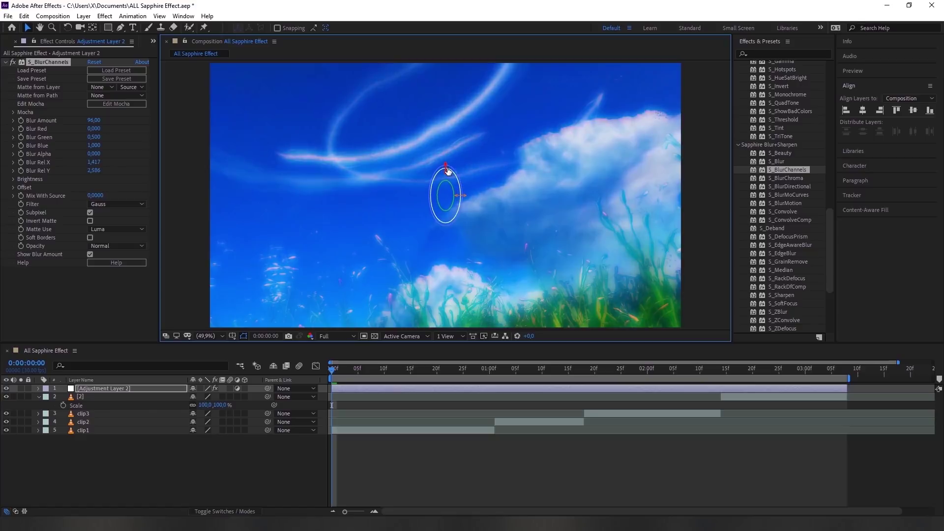
key(Delete)
drag(787, 178, 480, 389)
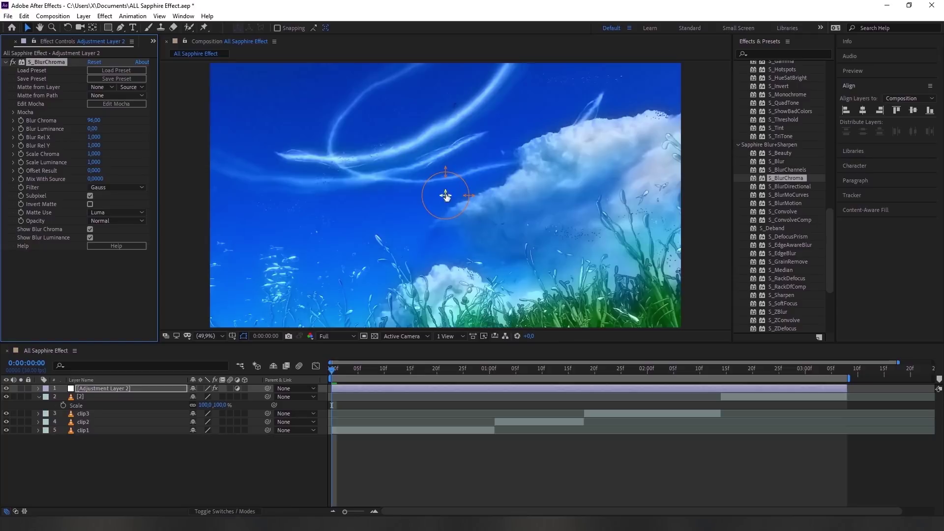
drag(474, 198, 468, 199)
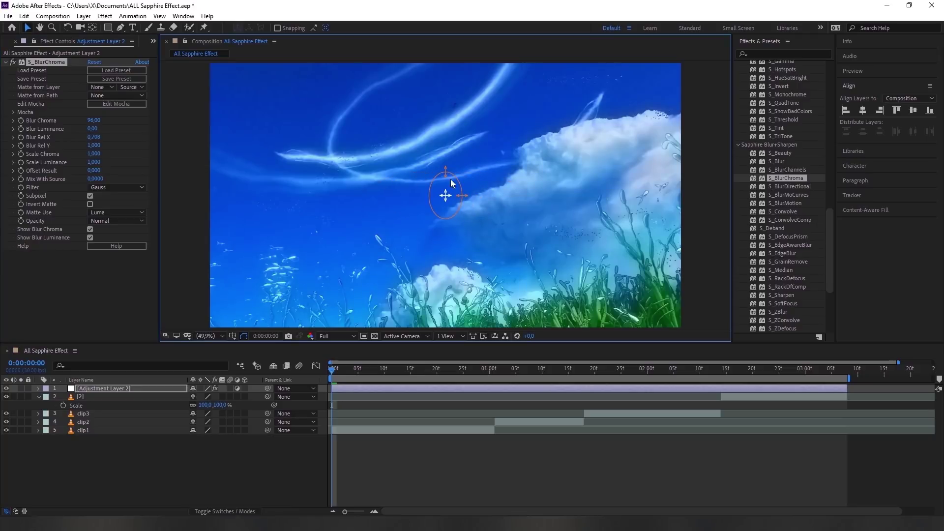
drag(447, 167, 446, 183)
key(Delete)
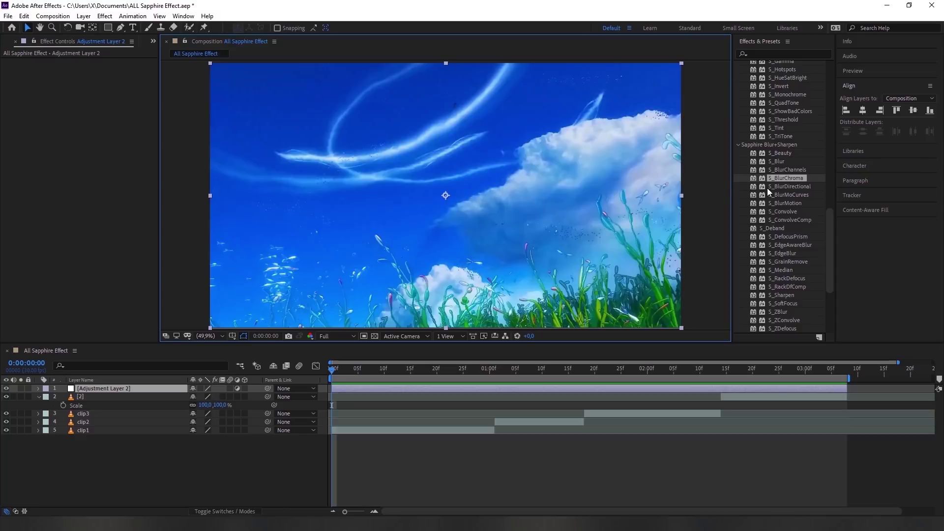
Apply S_BlurDirectional, swing its direction to about 143 degrees, then undo it.
drag(786, 187, 427, 391)
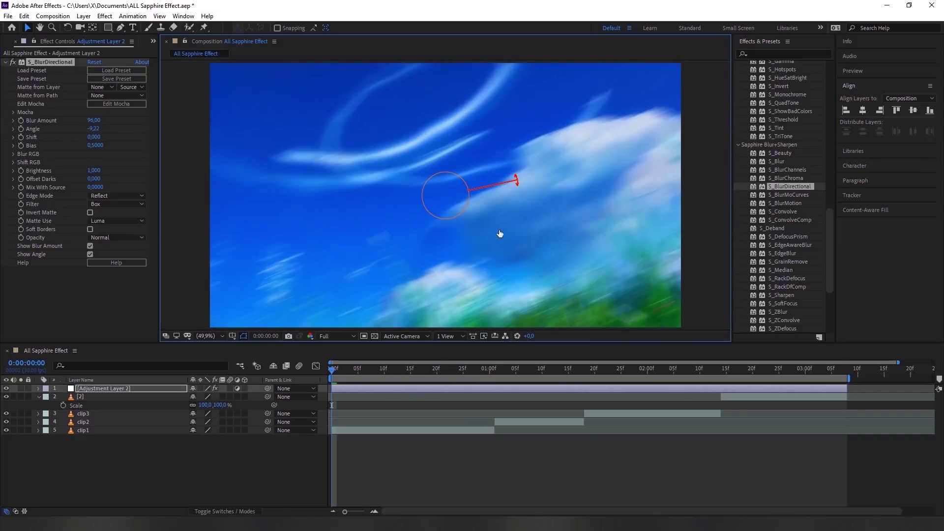
drag(495, 148, 431, 266)
key(ctrl+z)
key(ctrl+z)
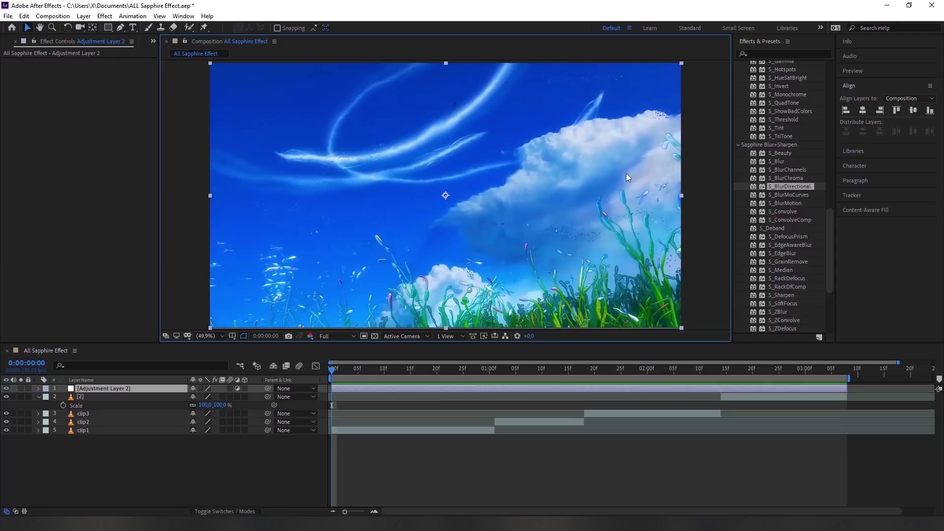
Apply S_BlurMoCurves with Z Dist 0.950, rotation about -23 degrees and a -40 shift.
drag(779, 195, 424, 388)
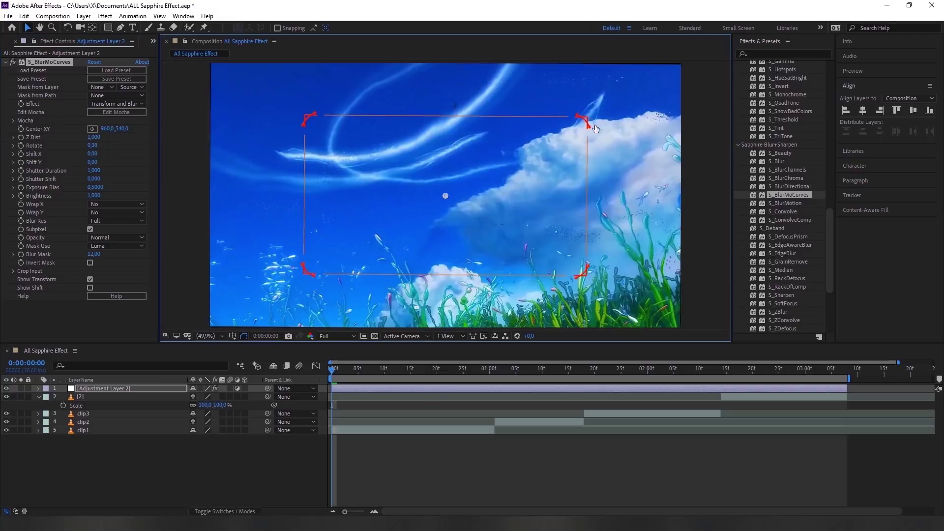
drag(588, 119, 595, 119)
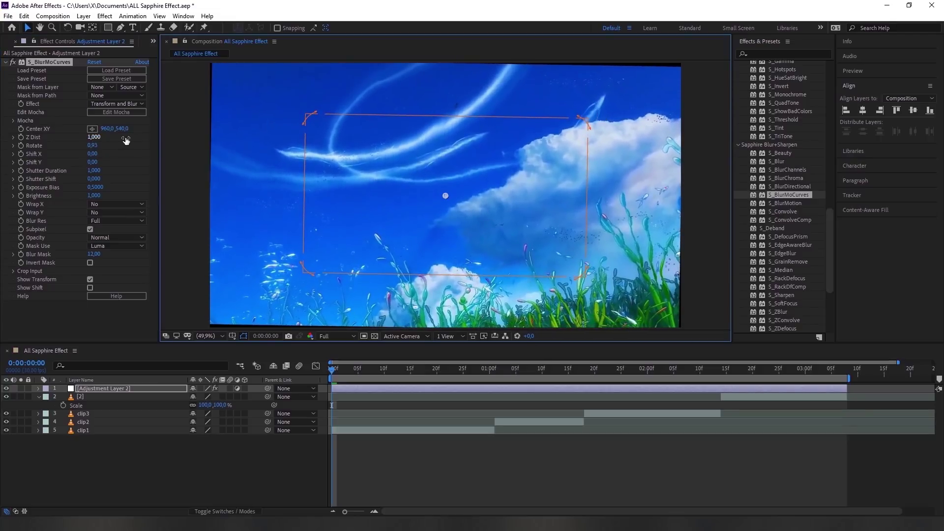
drag(89, 137, 93, 142)
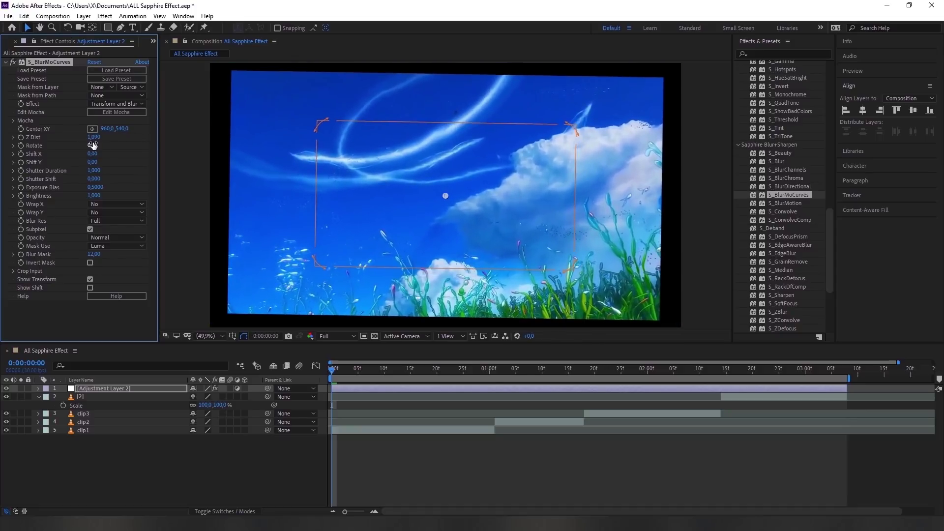
drag(92, 146, 87, 146)
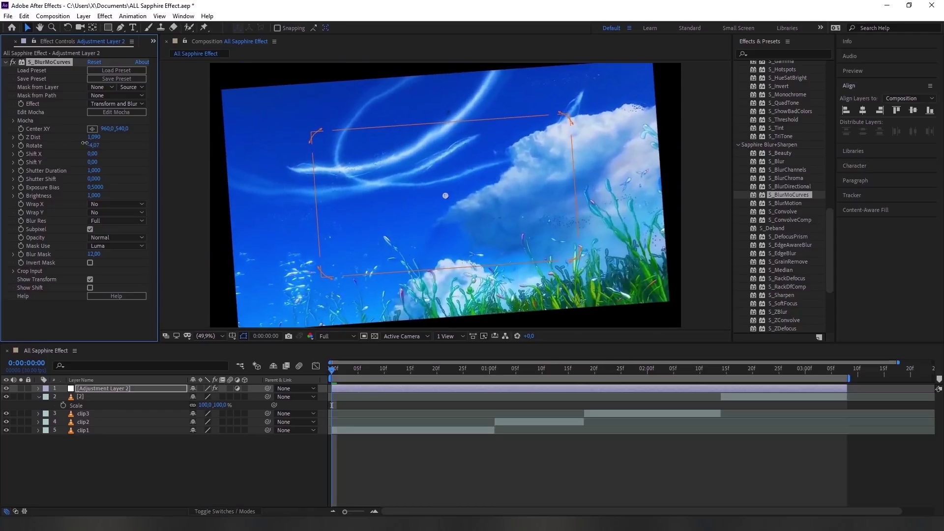
drag(92, 155, 91, 154)
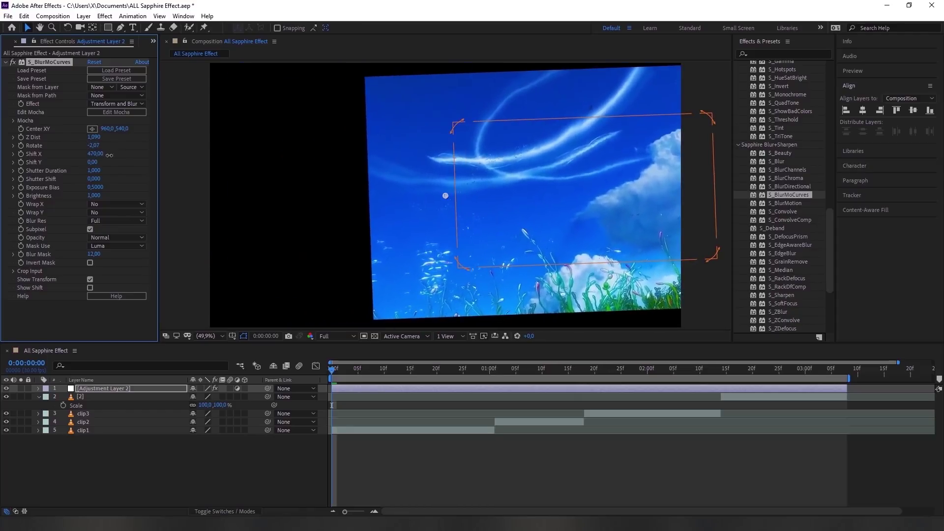
drag(92, 162, 75, 158)
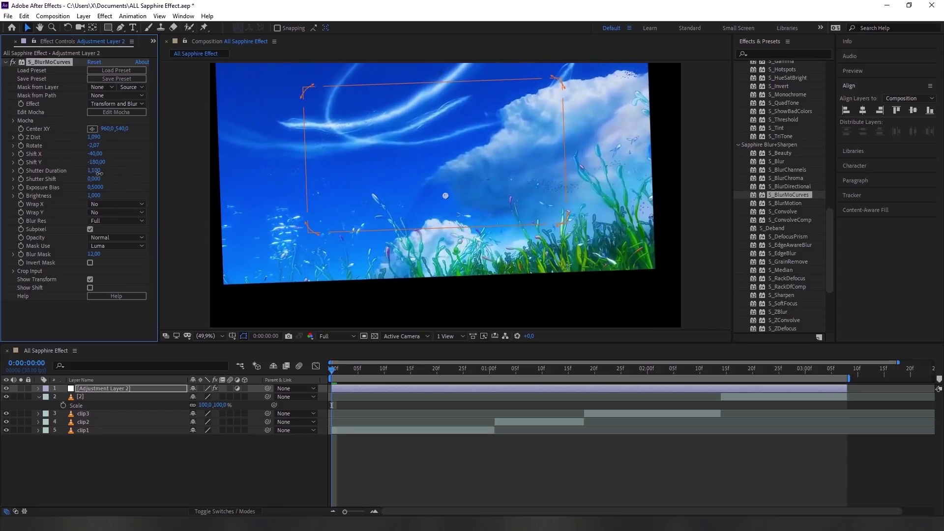
Set Shutter Duration 1.200, lower Exposure Bias, shift further left, Shutter Shift 0.300, then delete the effect.
mouse_move(108, 174)
mouse_down()
mouse_move(90, 179)
mouse_move(101, 188)
mouse_up()
mouse_move(95, 145)
mouse_down()
mouse_move(88, 146)
mouse_move(123, 142)
mouse_move(111, 156)
mouse_up()
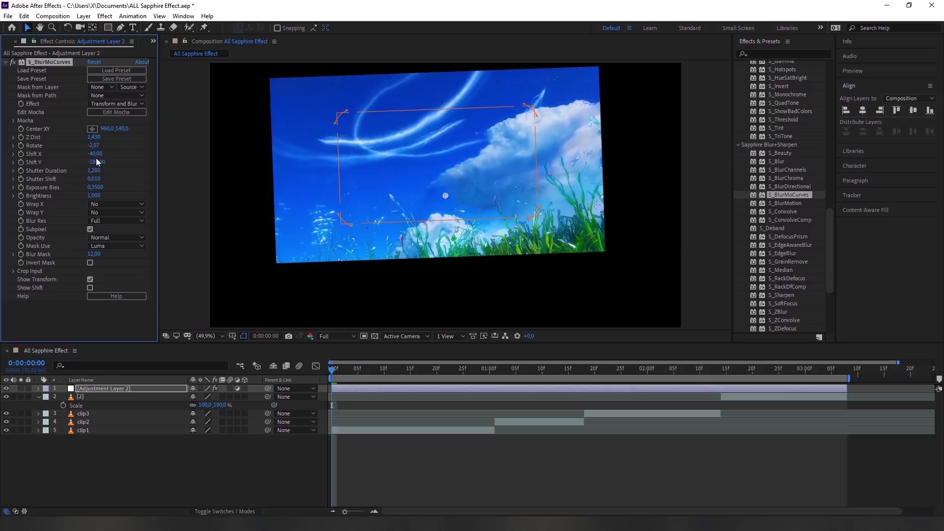
mouse_move(95, 154)
mouse_down()
mouse_move(81, 154)
mouse_move(128, 163)
mouse_move(102, 169)
mouse_move(123, 171)
mouse_up()
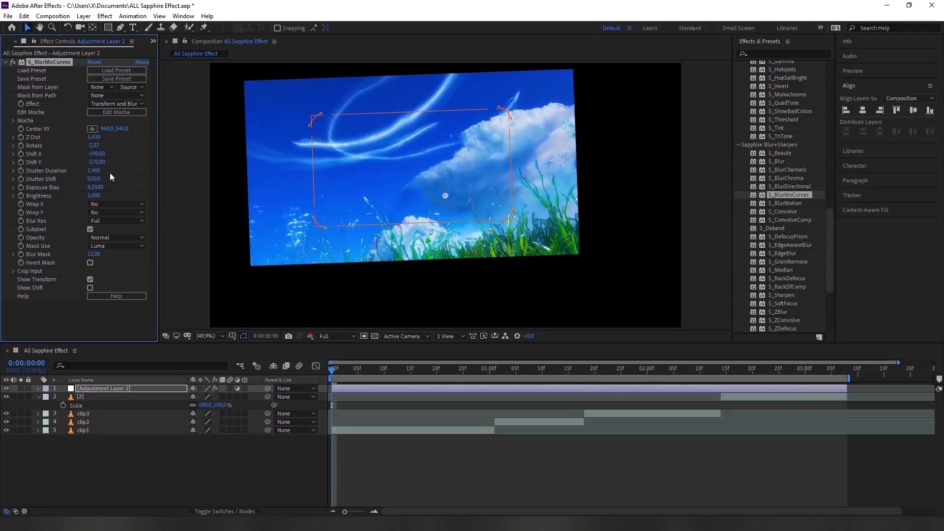
drag(94, 179, 134, 176)
mouse_move(91, 179)
mouse_down()
mouse_move(126, 180)
mouse_move(94, 189)
mouse_move(101, 197)
mouse_up()
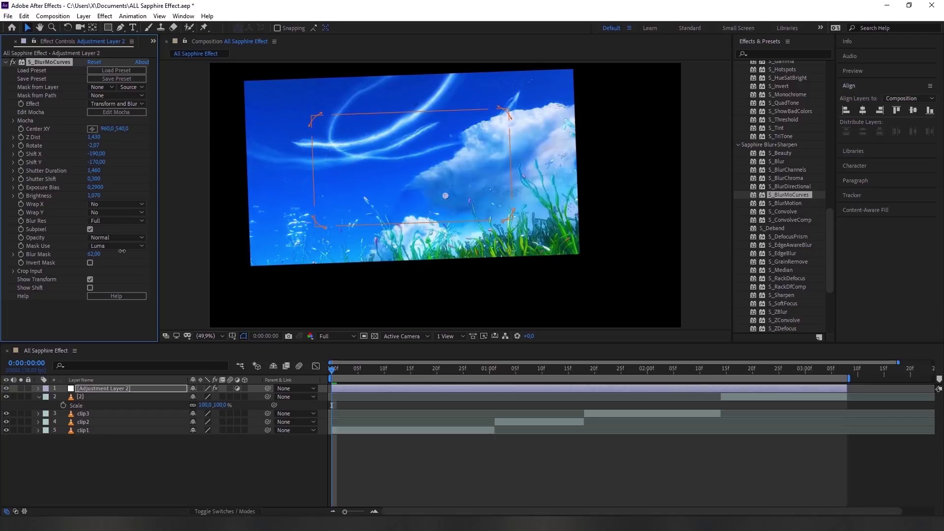
key(Delete)
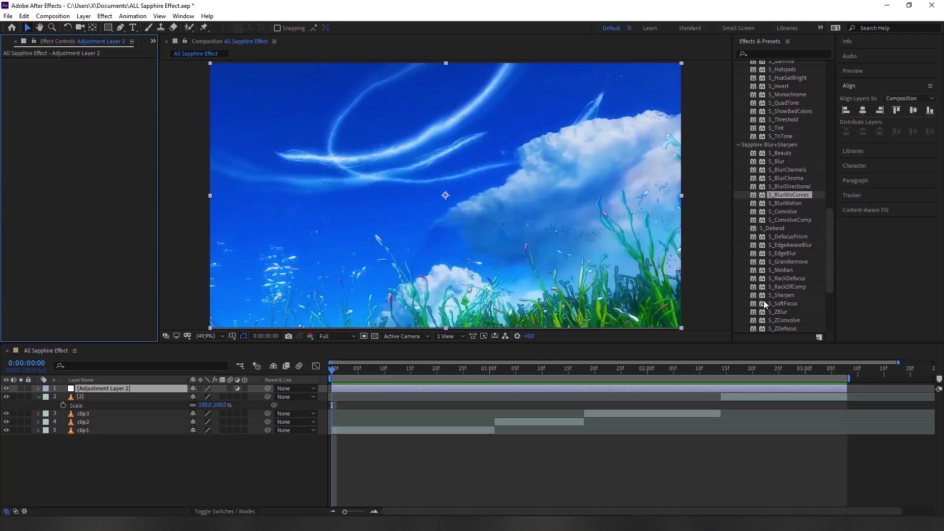
drag(782, 206, 488, 387)
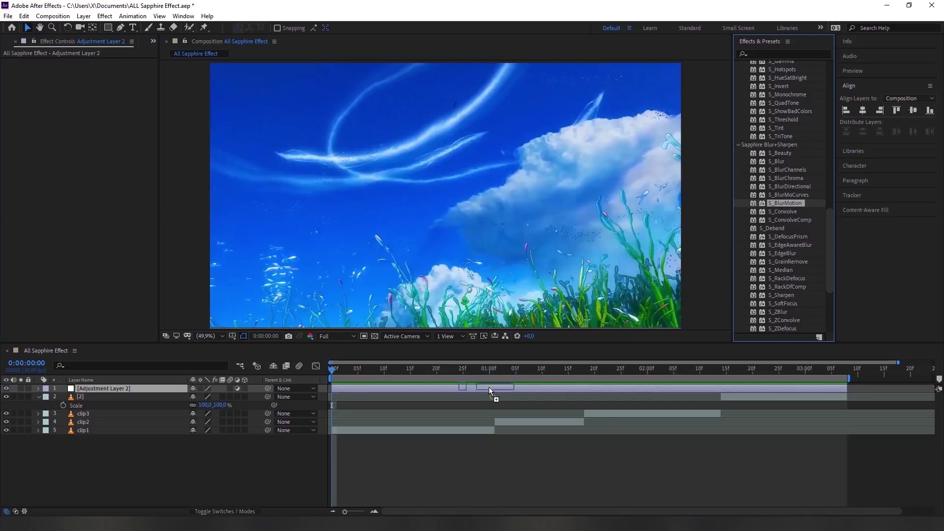
drag(487, 387, 488, 388)
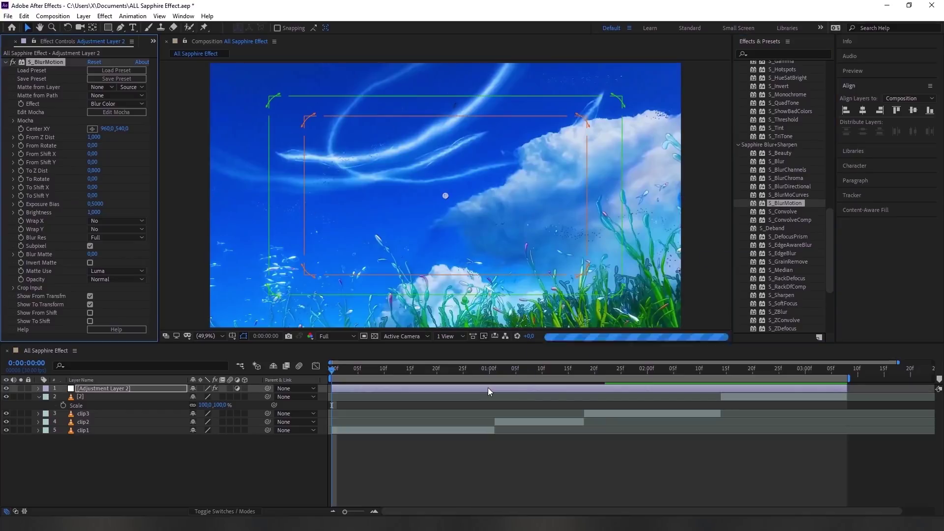
drag(447, 198, 542, 184)
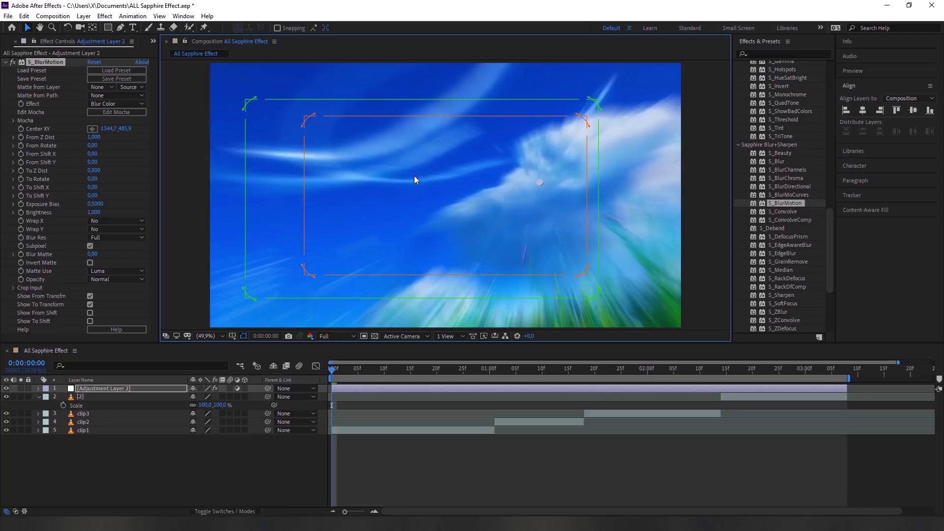
key(Delete)
drag(783, 211, 471, 388)
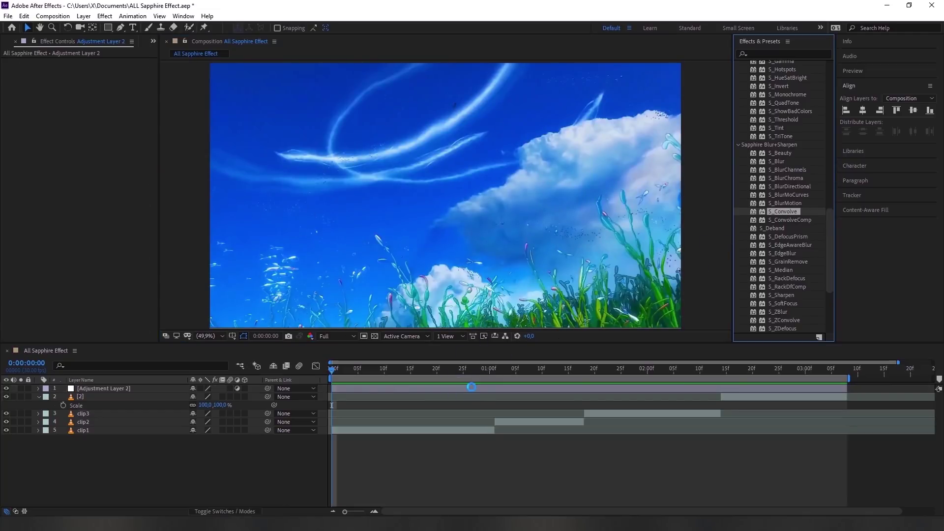
drag(503, 197, 454, 197)
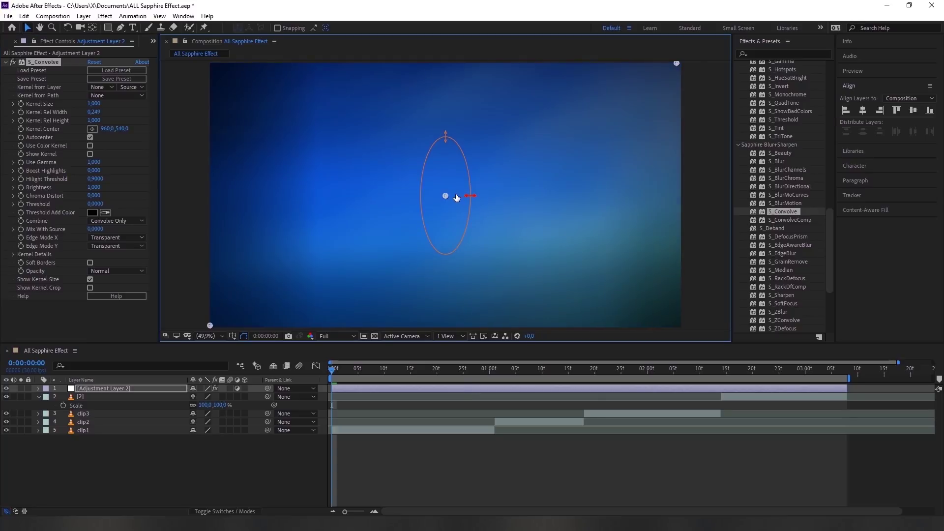
drag(446, 134, 445, 167)
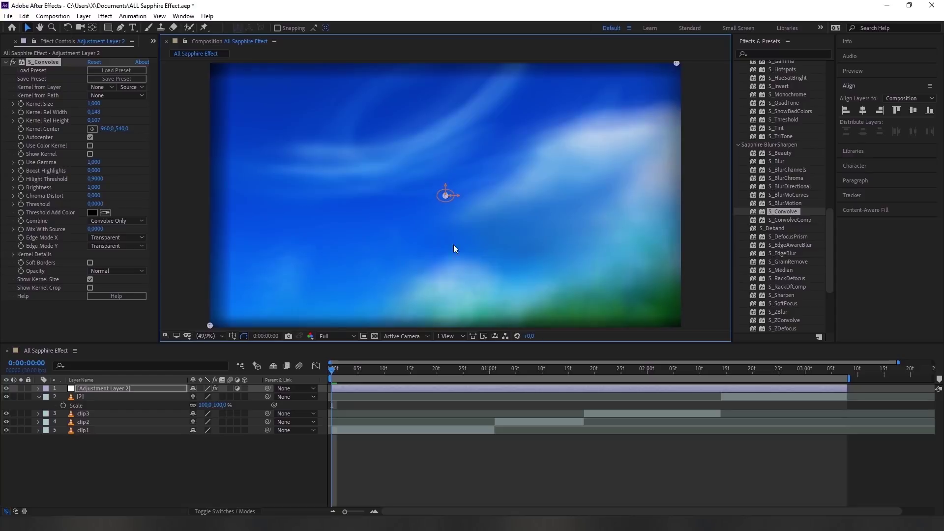
key(Delete)
drag(778, 220, 533, 391)
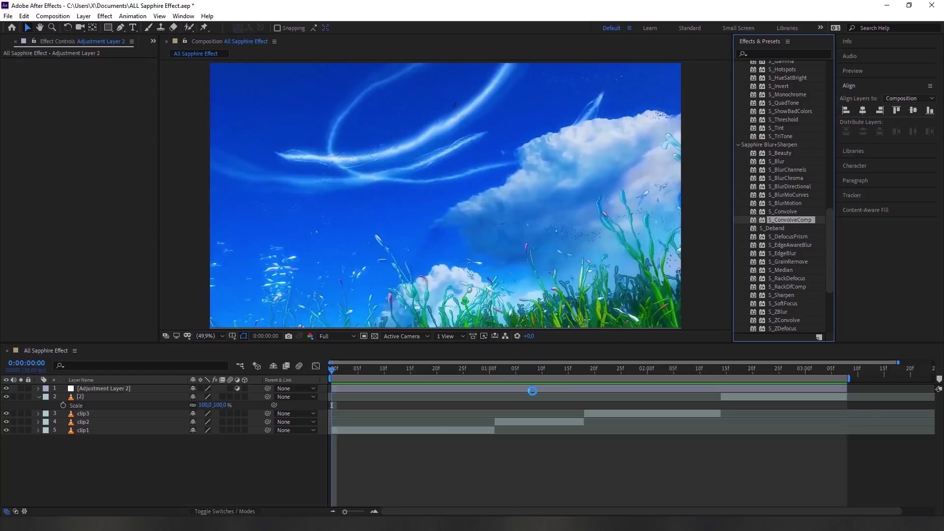
drag(533, 391, 533, 391)
drag(504, 199, 457, 196)
drag(445, 138, 446, 139)
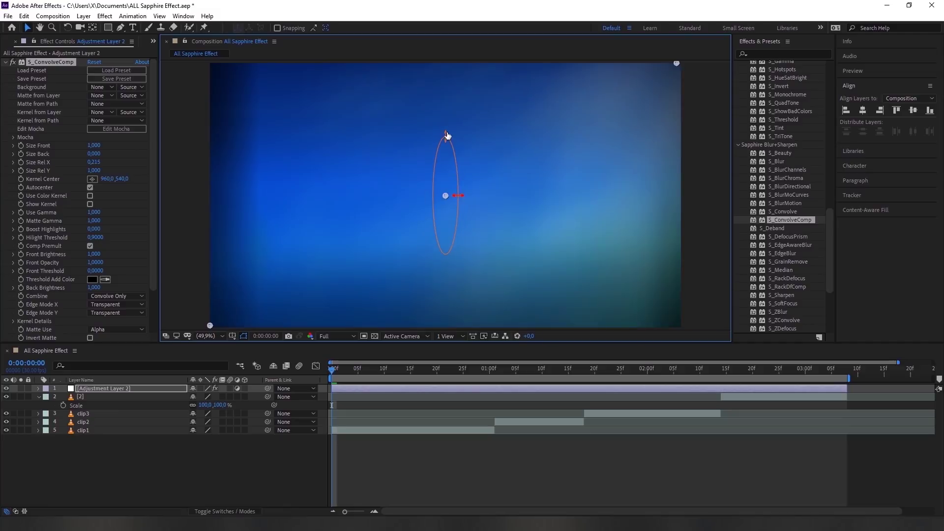
key(ctrl+z)
key(ctrl+z)
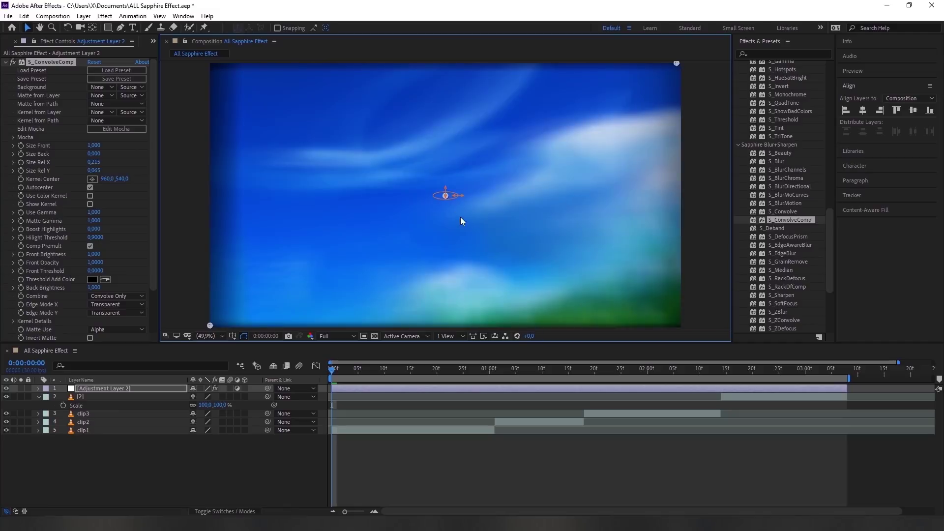
key(ctrl+z)
drag(770, 228, 502, 399)
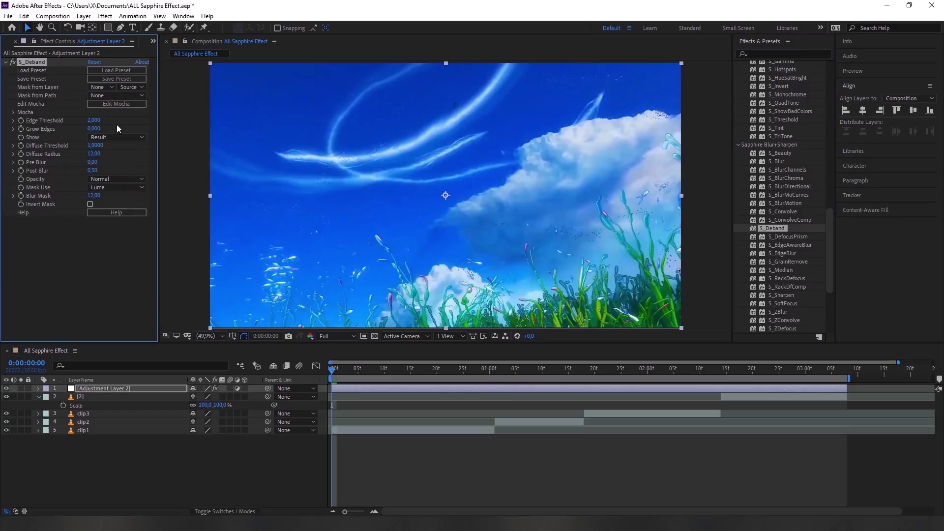
drag(94, 120, 158, 129)
mouse_move(95, 146)
mouse_down()
mouse_move(122, 146)
mouse_move(105, 169)
mouse_up()
click(12, 63)
click(13, 63)
click(13, 63)
click(13, 62)
click(13, 62)
key(Delete)
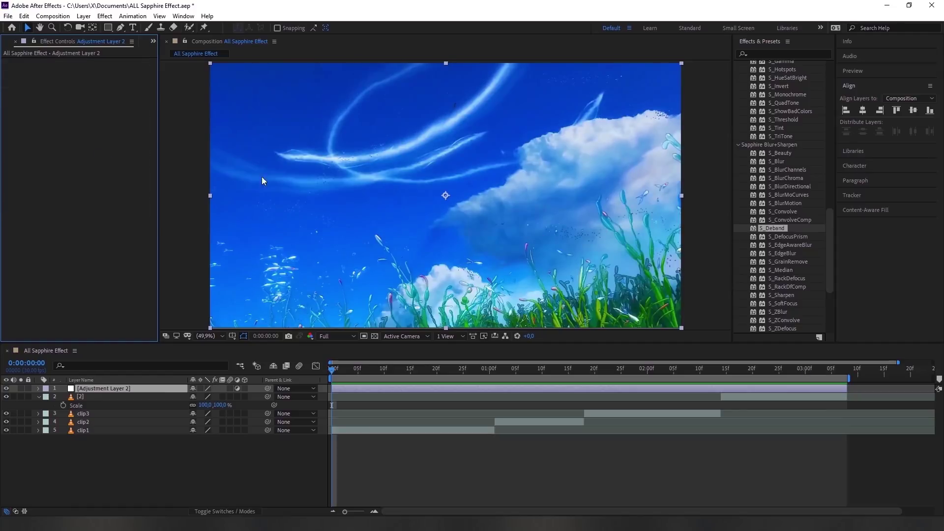
Apply S_DefocusPrism to Adjustment Layer 2, then undo it.
drag(795, 239, 530, 390)
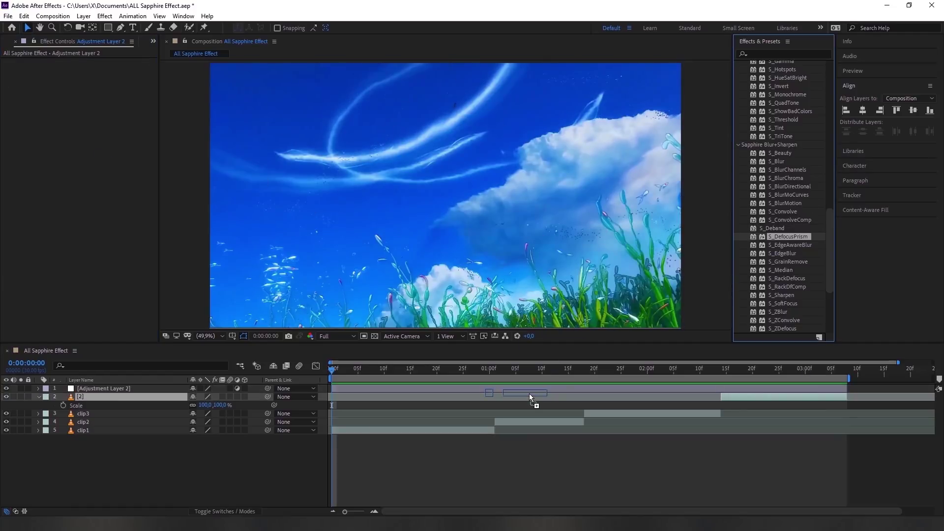
drag(529, 390, 530, 391)
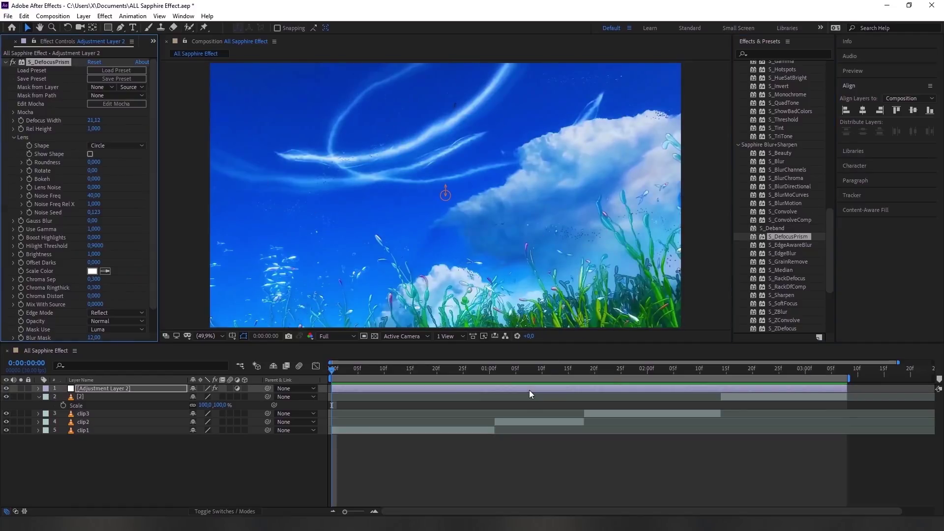
click(446, 195)
key(ctrl+z)
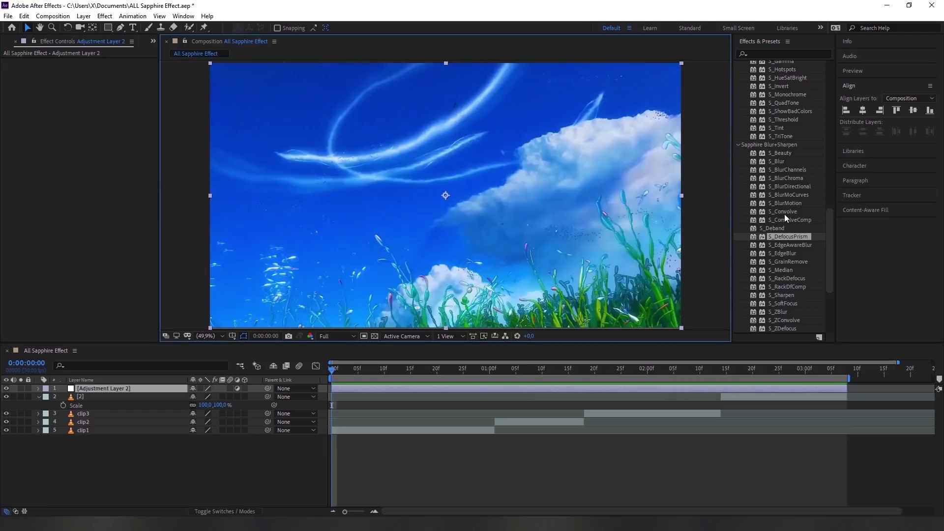
Try S_EdgeAwareBlur widened and S_EdgeBlur with width about 74.83, deleting each.
drag(779, 245, 487, 385)
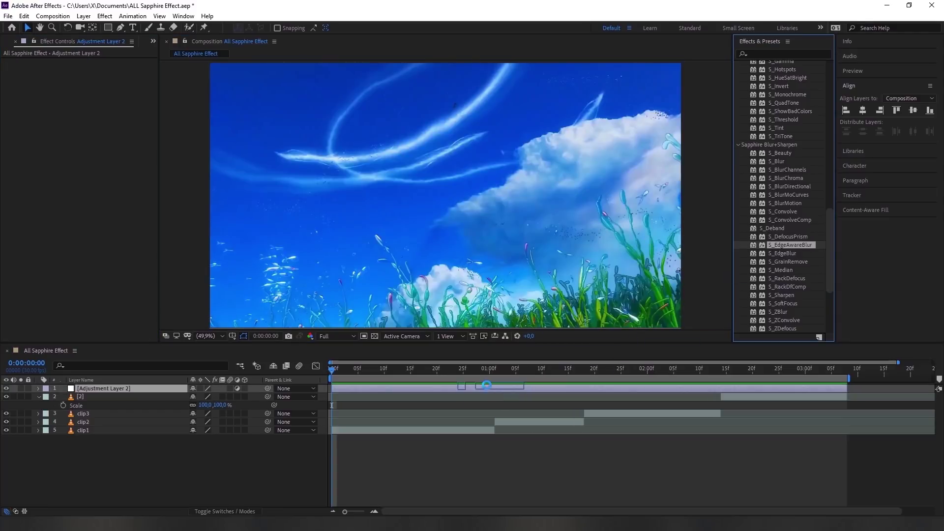
drag(487, 385, 487, 385)
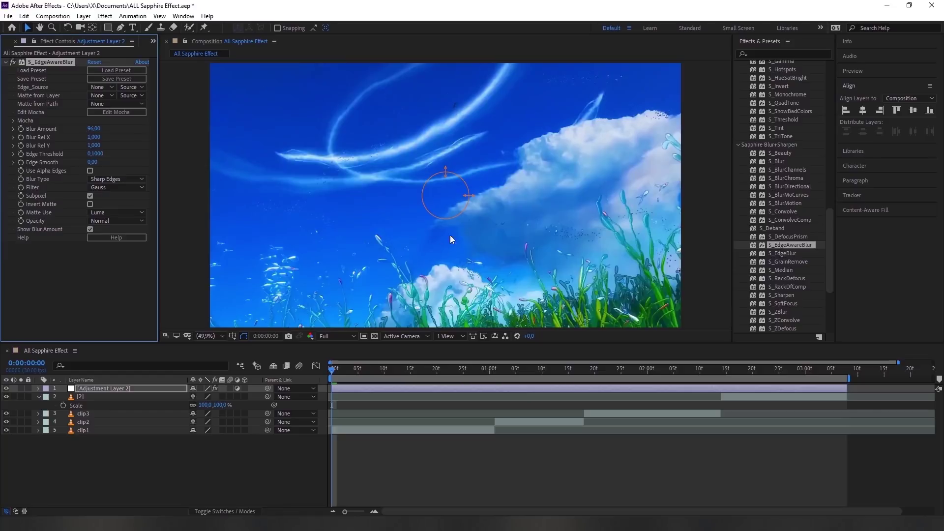
drag(476, 199, 475, 197)
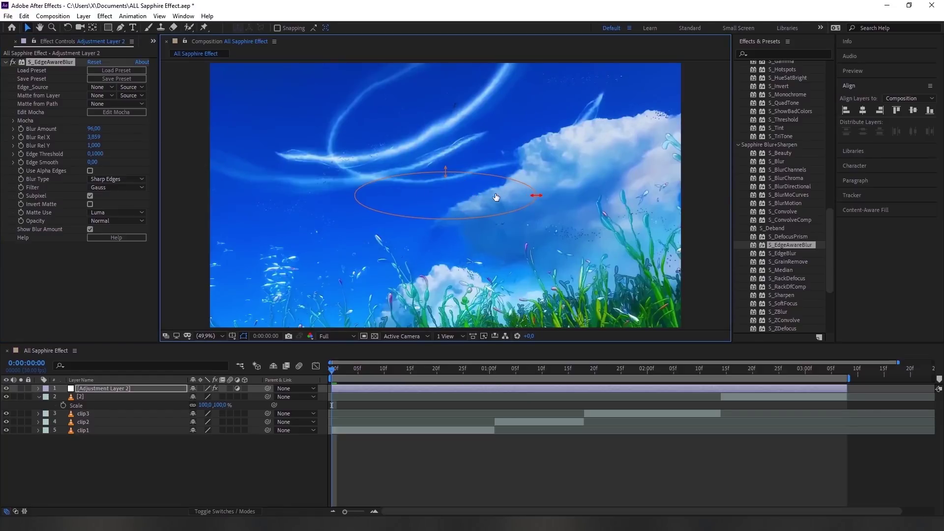
key(Delete)
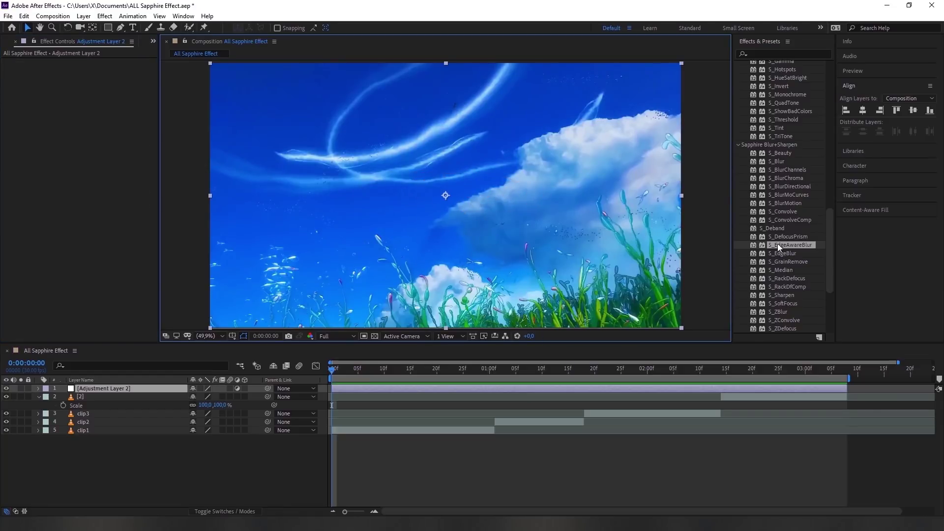
drag(777, 253, 566, 390)
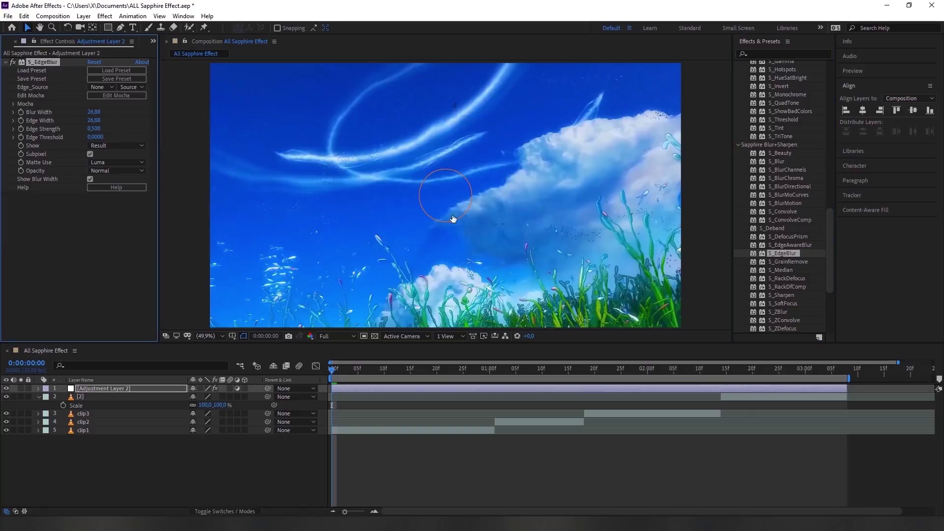
drag(474, 153, 495, 240)
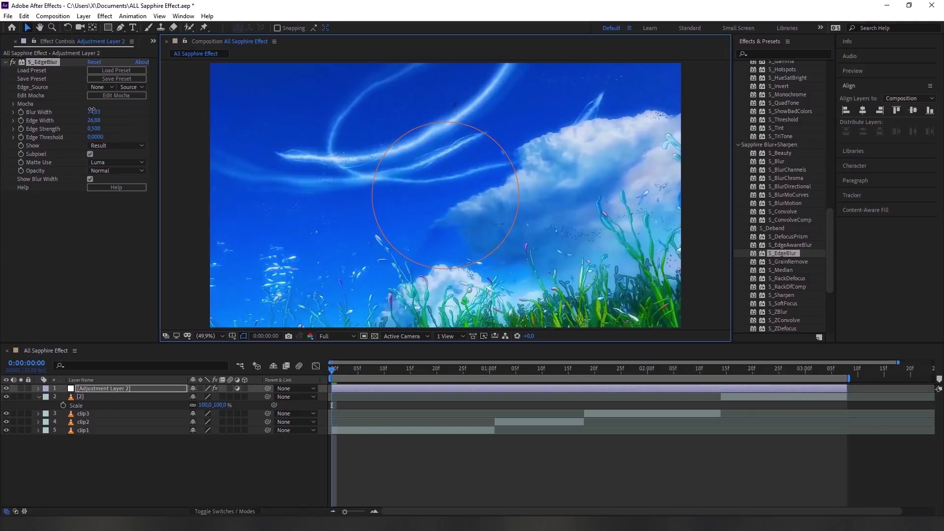
key(Delete)
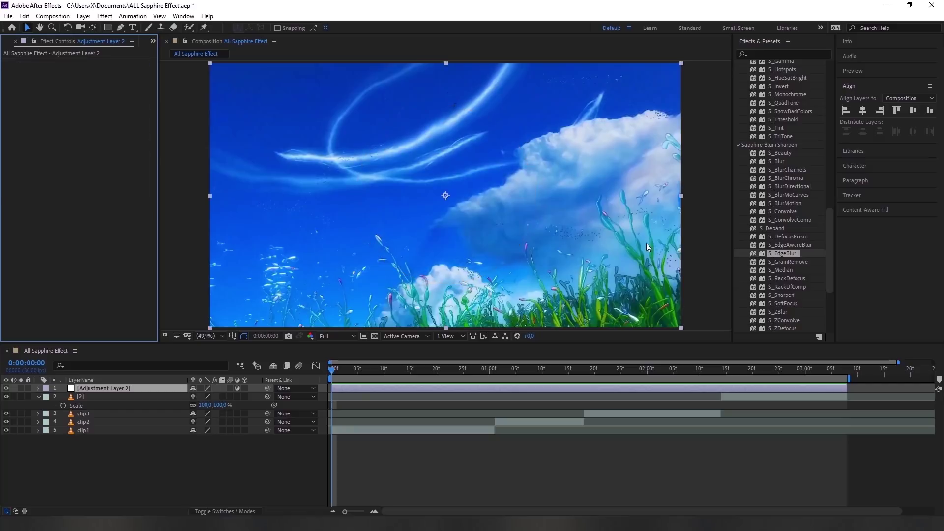
Try S_GrainRemove with smoothing 101.12, then S_Median, deleting each.
drag(784, 264, 470, 391)
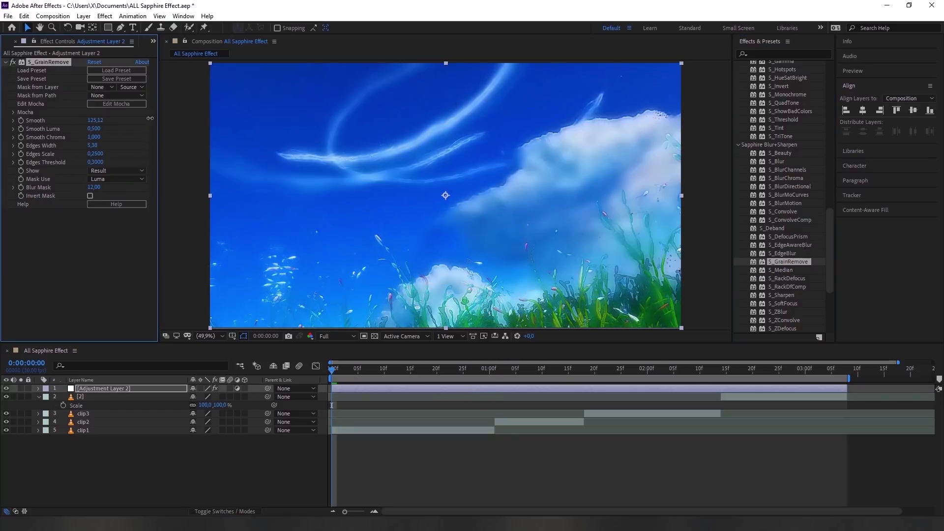
drag(122, 121, 137, 128)
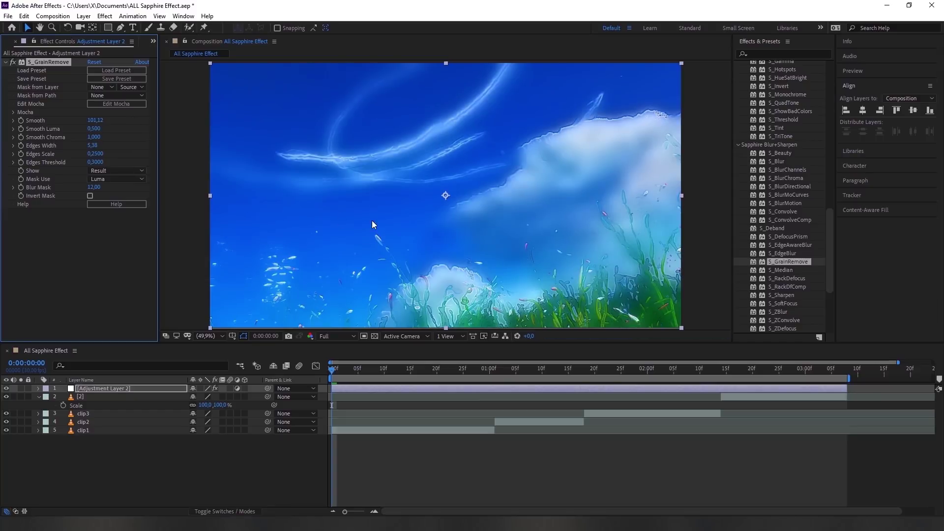
key(Delete)
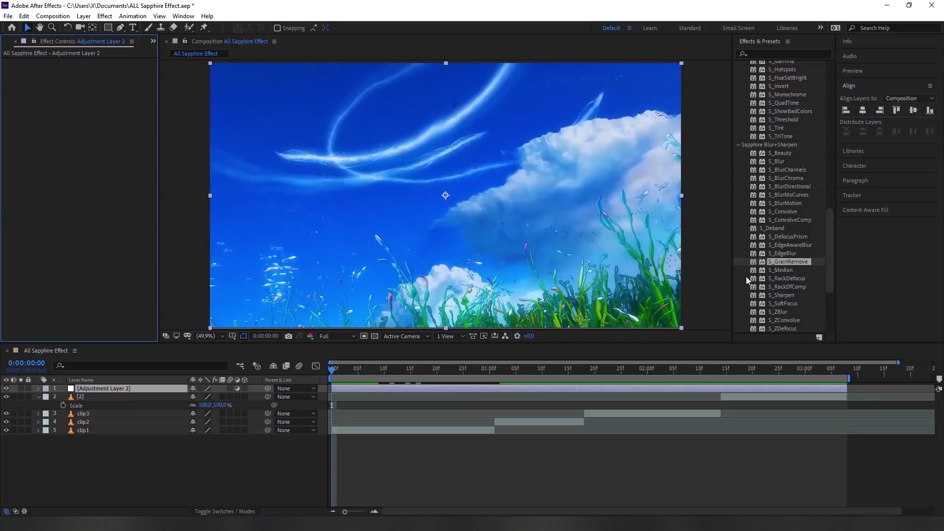
drag(779, 270, 462, 384)
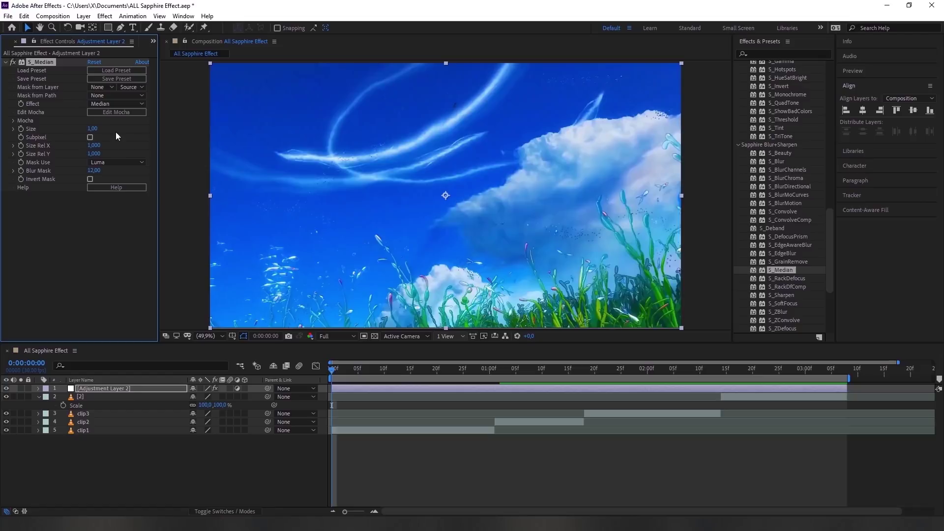
key(Delete)
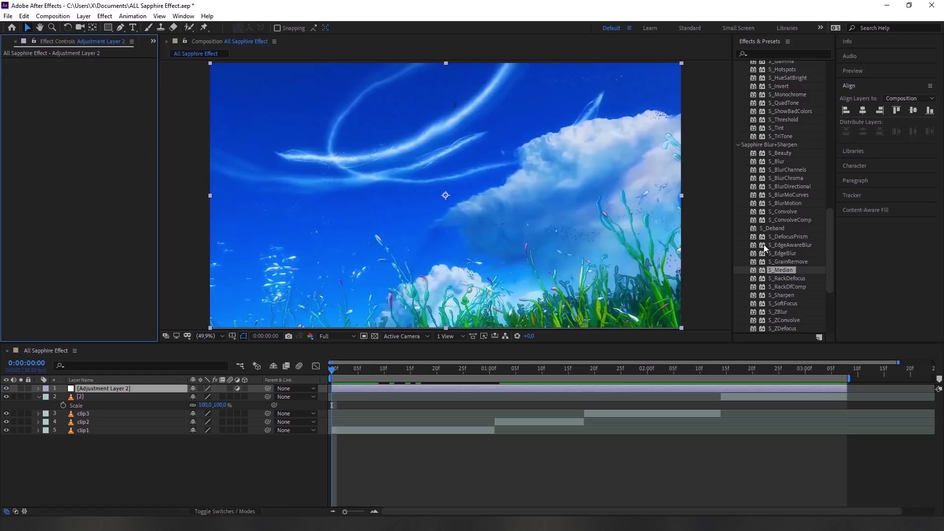
Try S_RackDefocus, then S_RackDfComp with Rel Height 0.336, deleting each.
drag(787, 279, 532, 389)
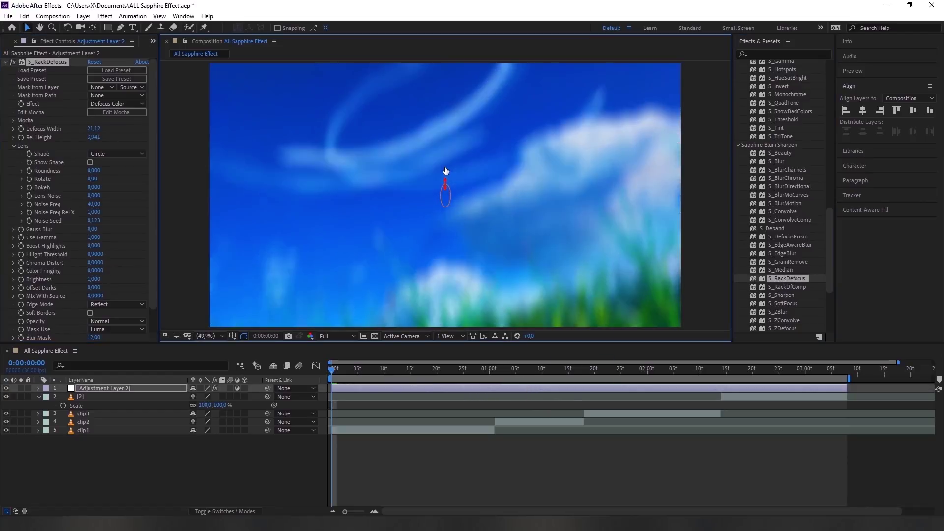
key(Delete)
drag(789, 285, 537, 385)
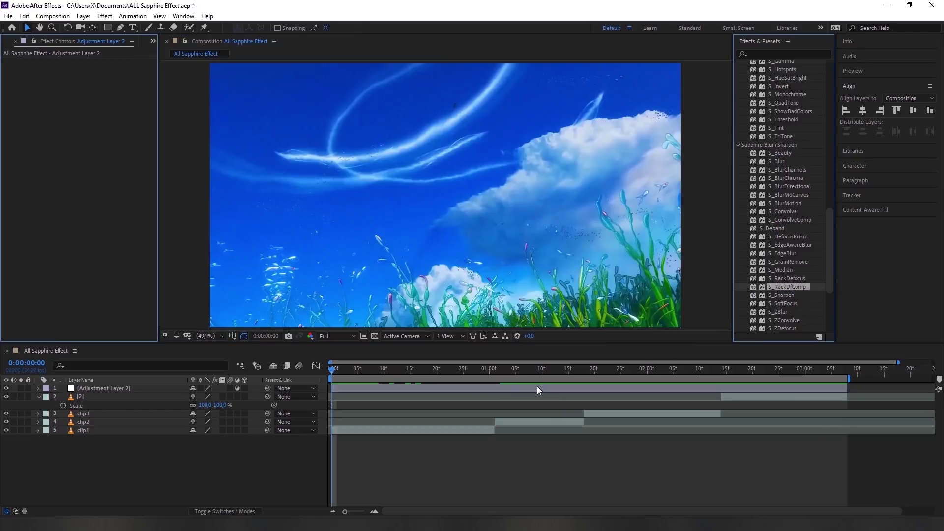
drag(444, 185, 446, 200)
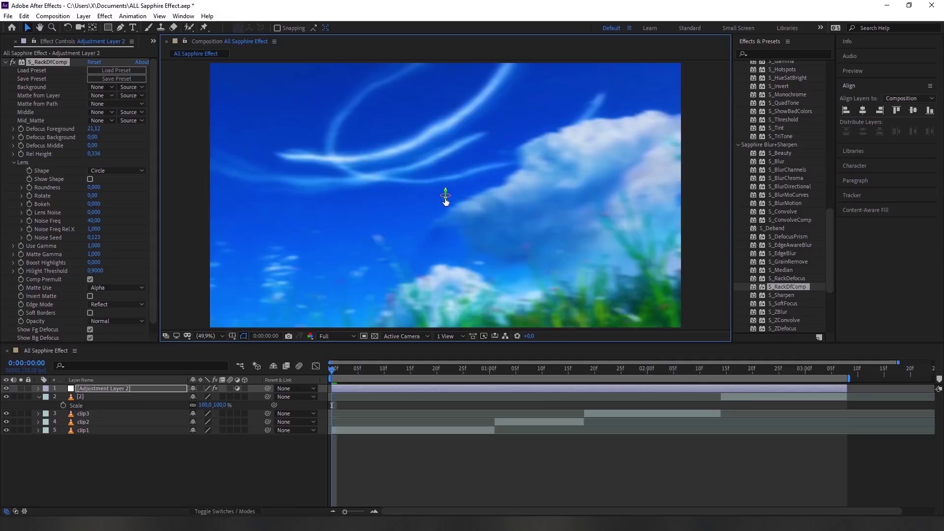
key(Delete)
drag(781, 295, 557, 390)
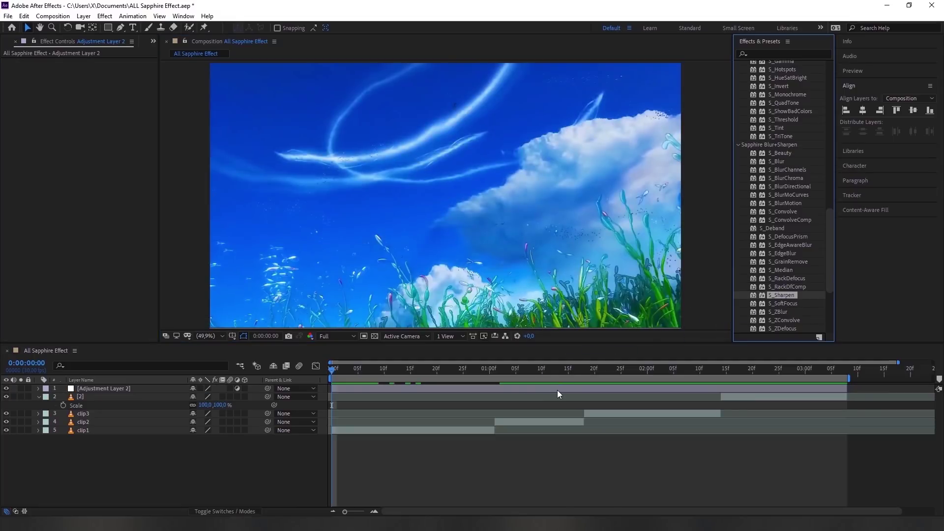
Raise S_Sharpen's Sharpen Amp, set Small Detail Size 12.30 and Scale Tiny Details 3.490, then delete it.
mouse_move(93, 129)
mouse_down()
mouse_move(129, 128)
mouse_move(92, 128)
mouse_move(130, 138)
mouse_up()
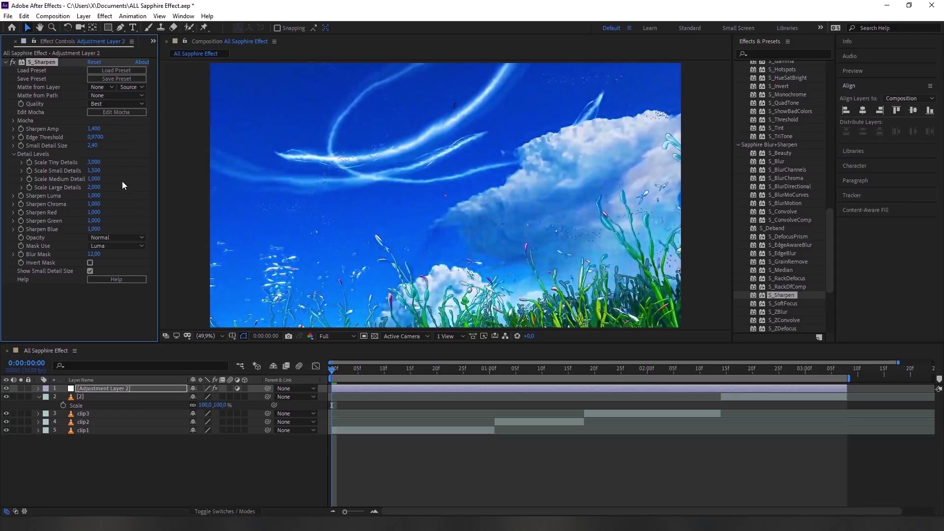
drag(93, 146, 129, 149)
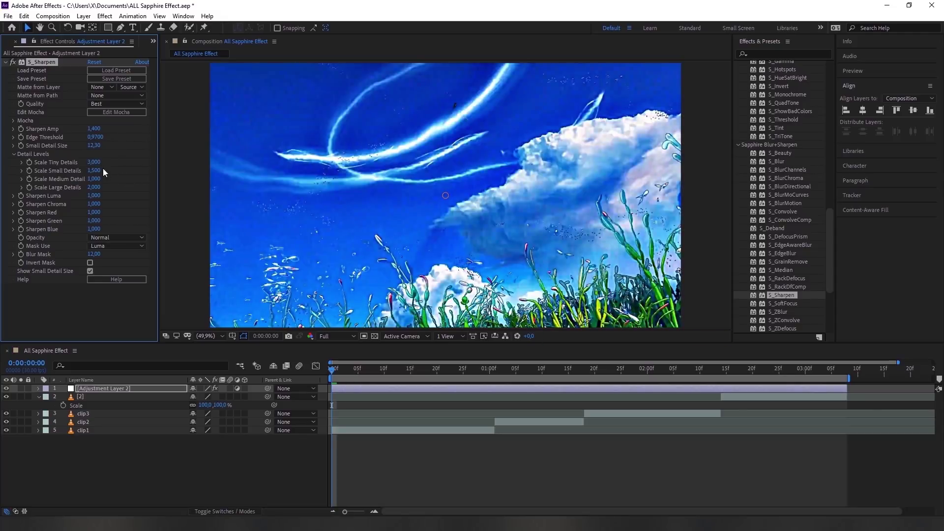
drag(101, 165, 128, 162)
key(Delete)
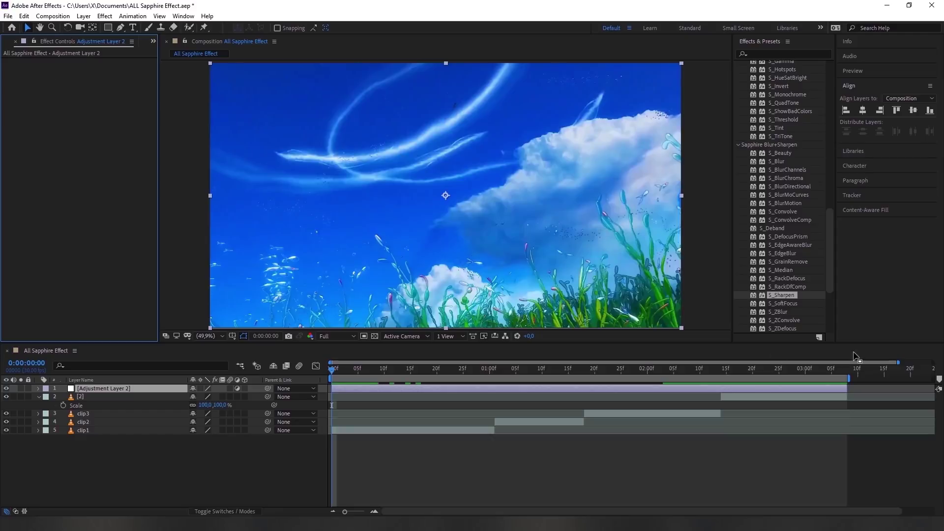
Apply S_SoftFocus to Adjustment Layer 2, widen its focus ellipse, then remove it.
drag(784, 304, 504, 387)
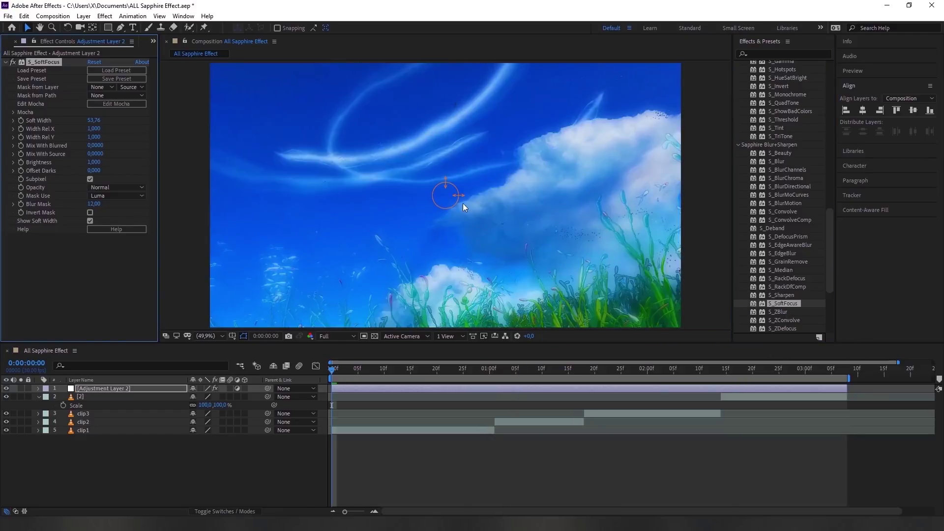
mouse_move(459, 196)
mouse_down()
mouse_move(478, 195)
mouse_move(447, 190)
mouse_up()
key(Delete)
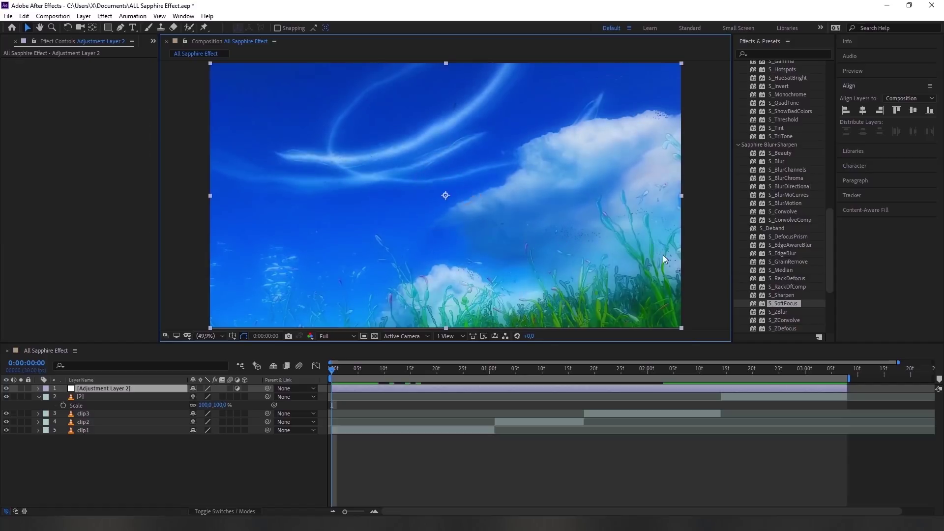
Try S_ZBlur with a wider Blur Width, remove it, and apply S_ZConvolve instead.
scroll(777, 265, down, 3)
drag(778, 265, 442, 388)
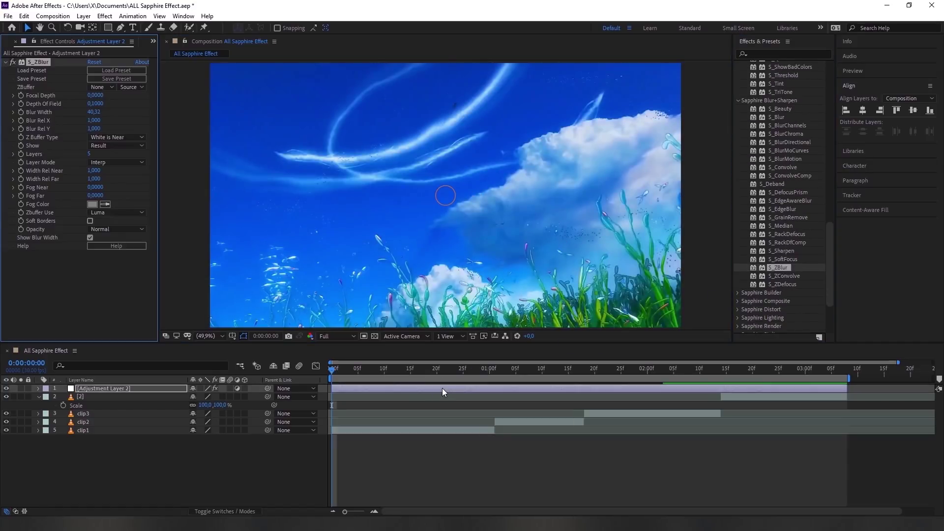
drag(452, 186, 451, 188)
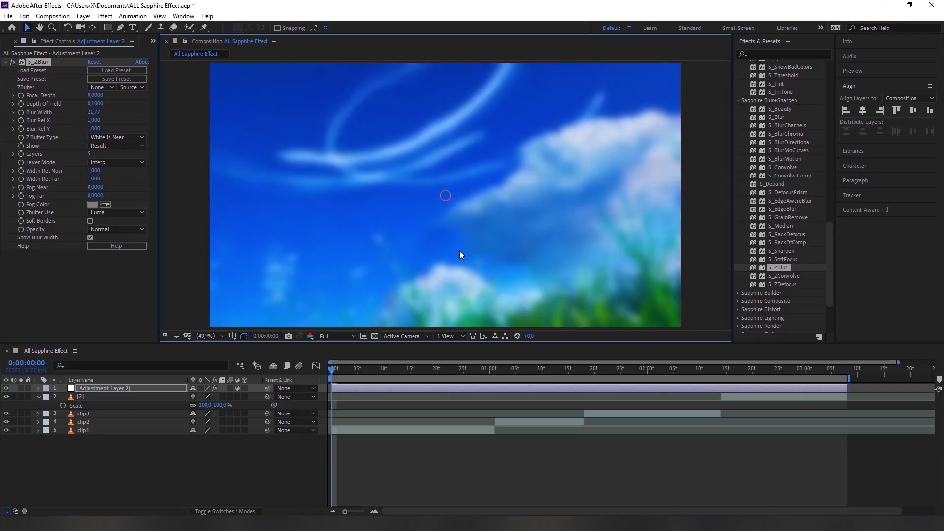
key(Delete)
drag(782, 274, 471, 388)
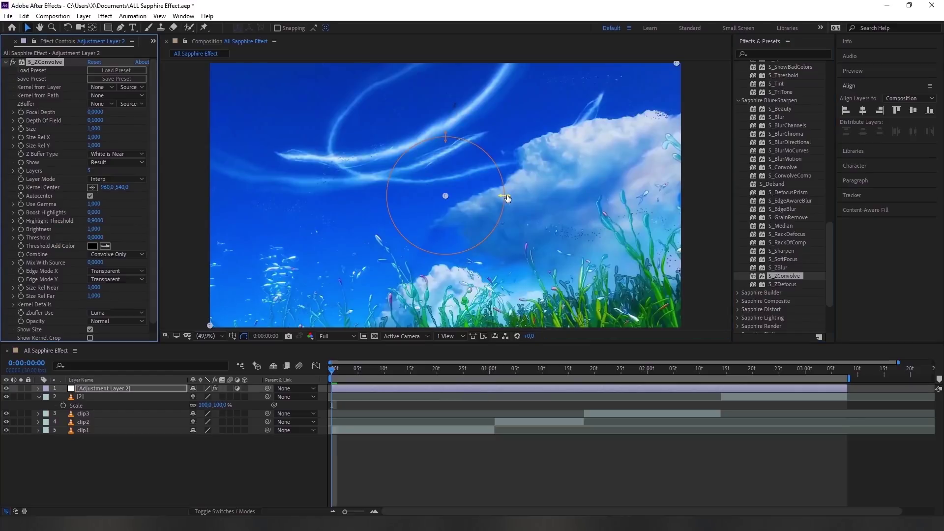
Stretch S_ZConvolve's kernel, raise Focal Depth, Depth Of Field to 1 and Size to 1.390, then delete it.
drag(505, 196, 613, 196)
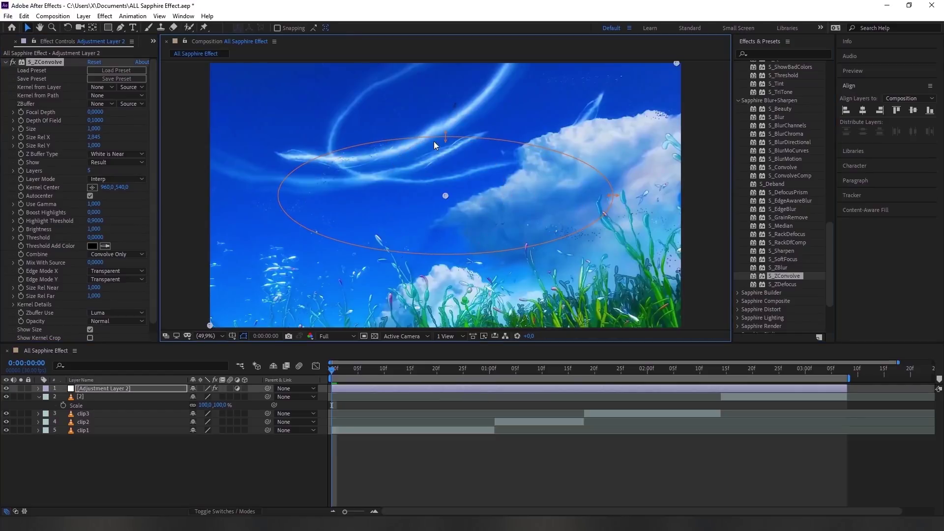
mouse_move(96, 112)
mouse_down()
mouse_move(196, 114)
mouse_move(175, 120)
mouse_up()
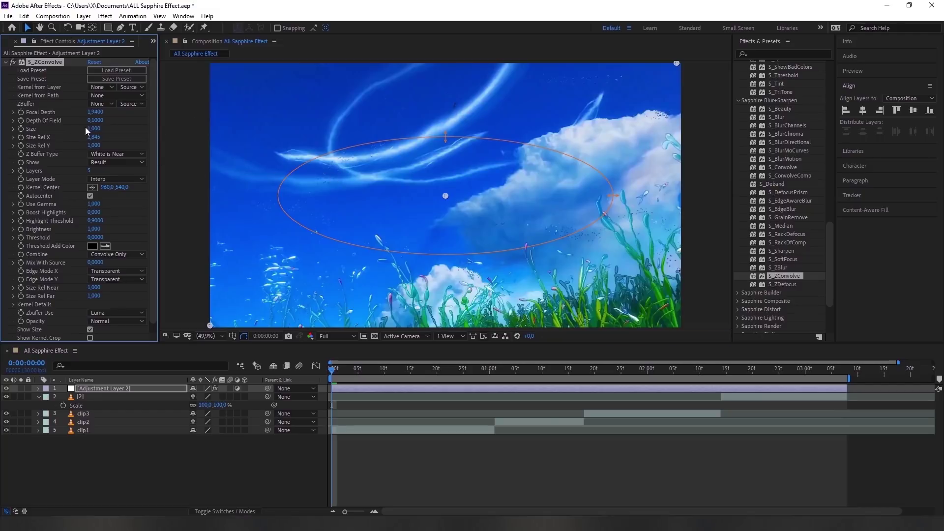
drag(91, 120, 152, 120)
mouse_move(98, 129)
mouse_down()
mouse_move(117, 128)
mouse_move(104, 140)
mouse_move(116, 146)
mouse_up()
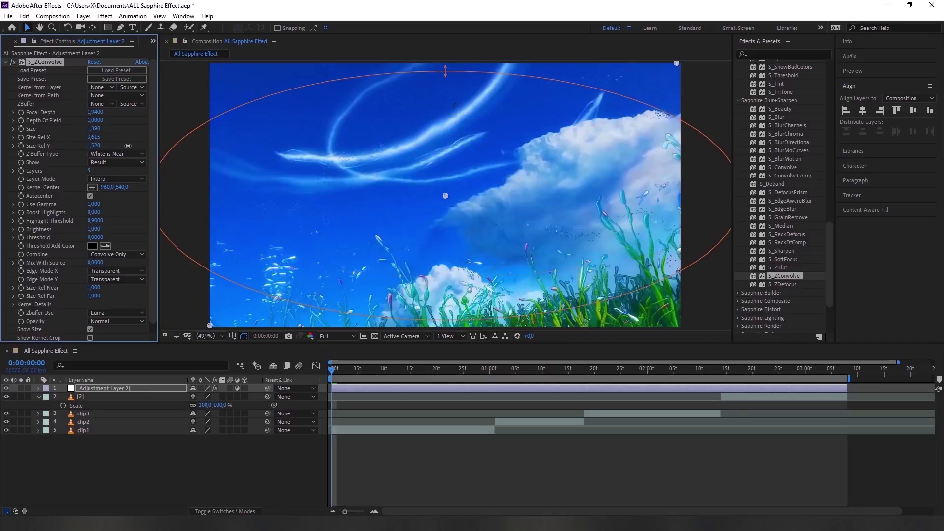
key(Delete)
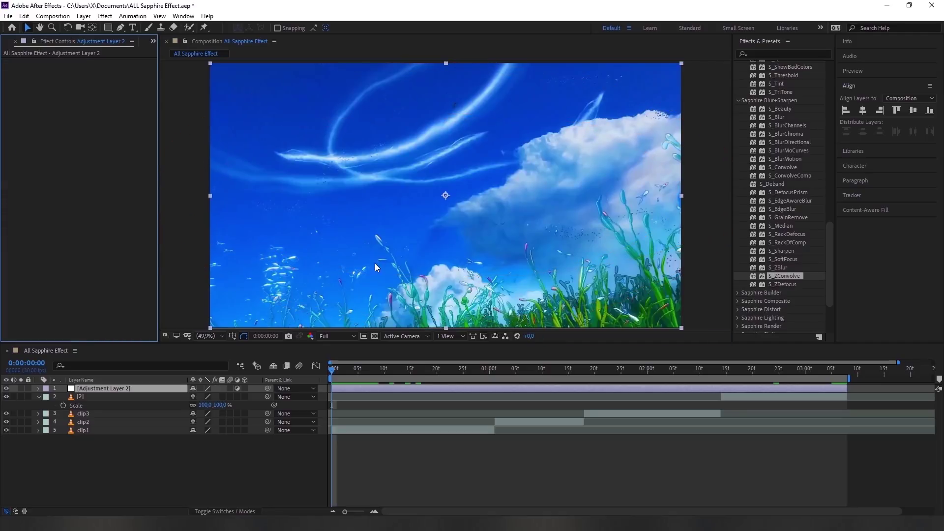
Apply S_ZDefocus to Adjustment Layer 2, then undo it.
drag(784, 284, 518, 387)
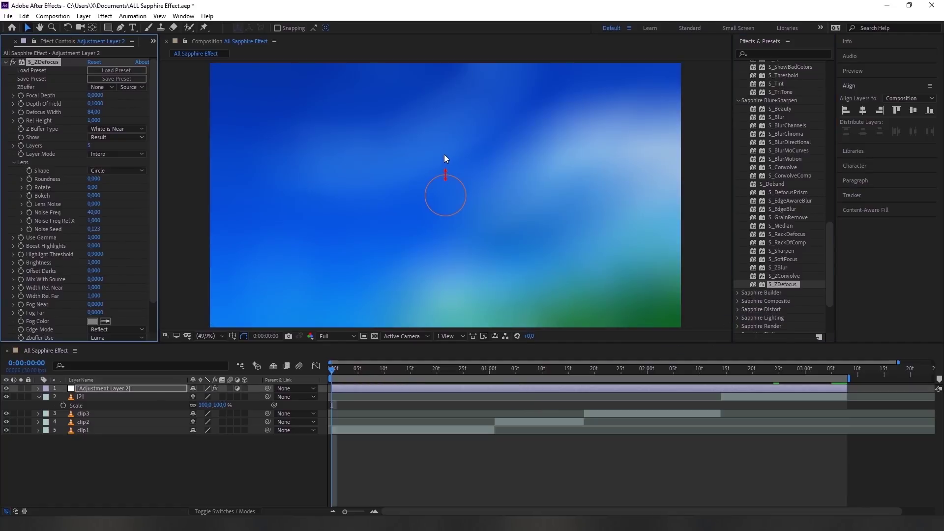
key(ctrl+z)
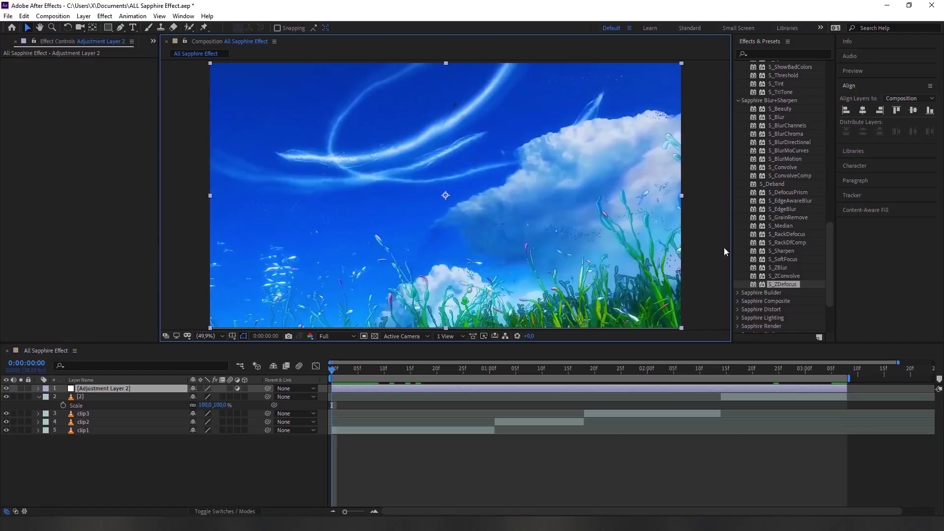
click(738, 292)
Apply Sapphire Builder's S_Effect to Adjustment Layer 2.
scroll(776, 274, down, 3)
scroll(776, 274, down, 1)
drag(780, 213, 472, 389)
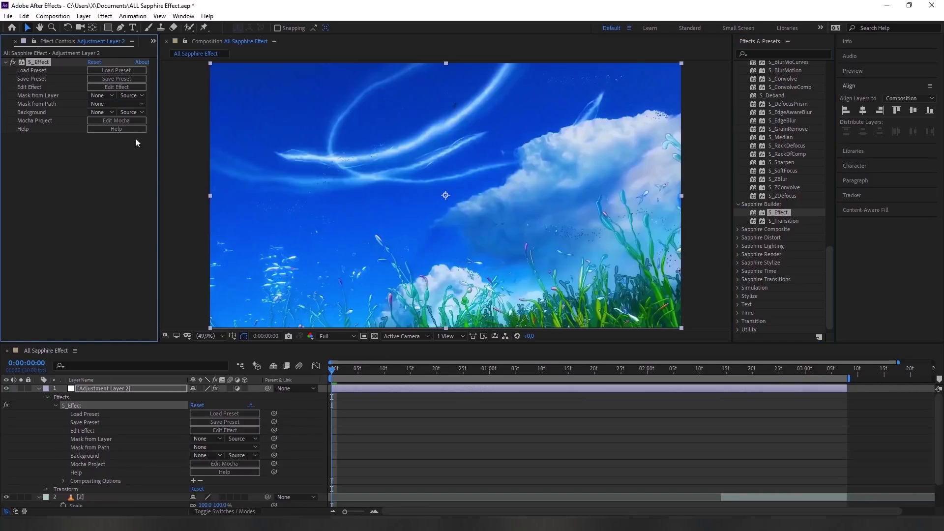
Bring up the Sapphire Preset Browser for S_Effect and look over its 18 preset groups.
click(108, 71)
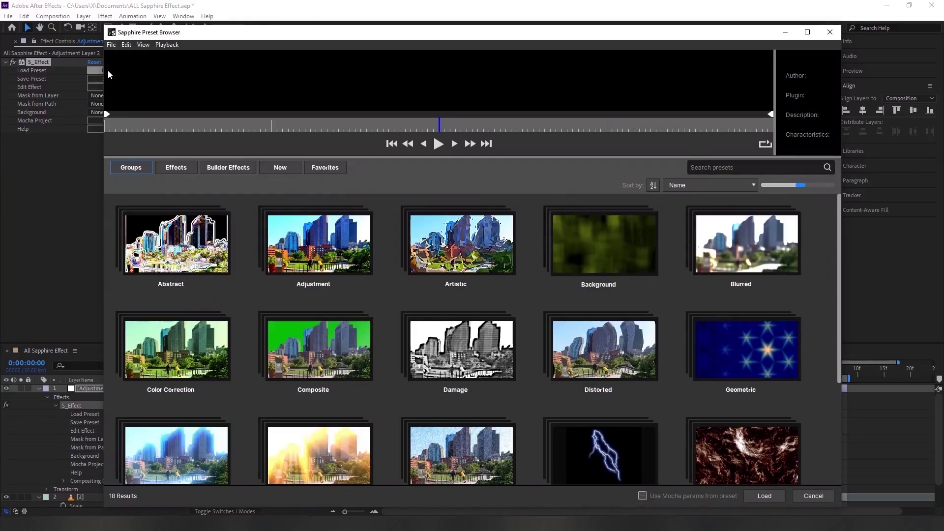
scroll(428, 261, down, 2)
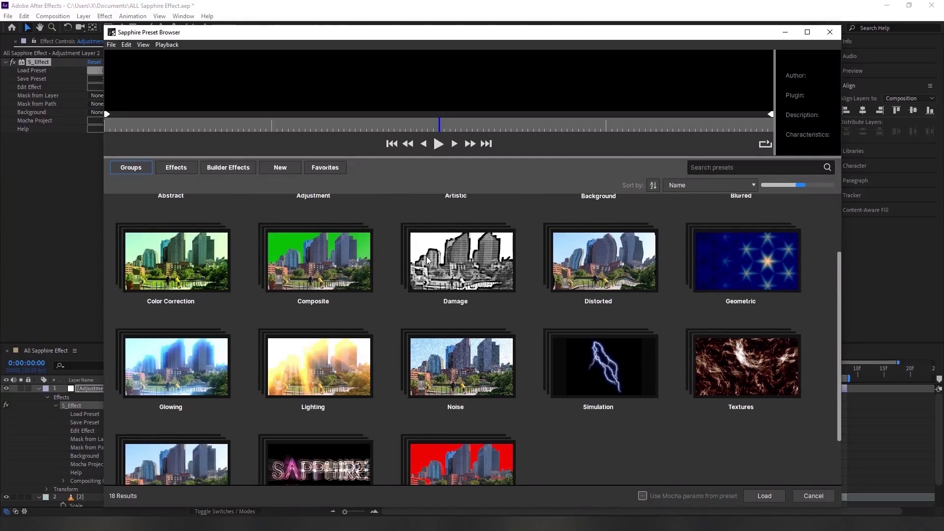
scroll(428, 261, down, 2)
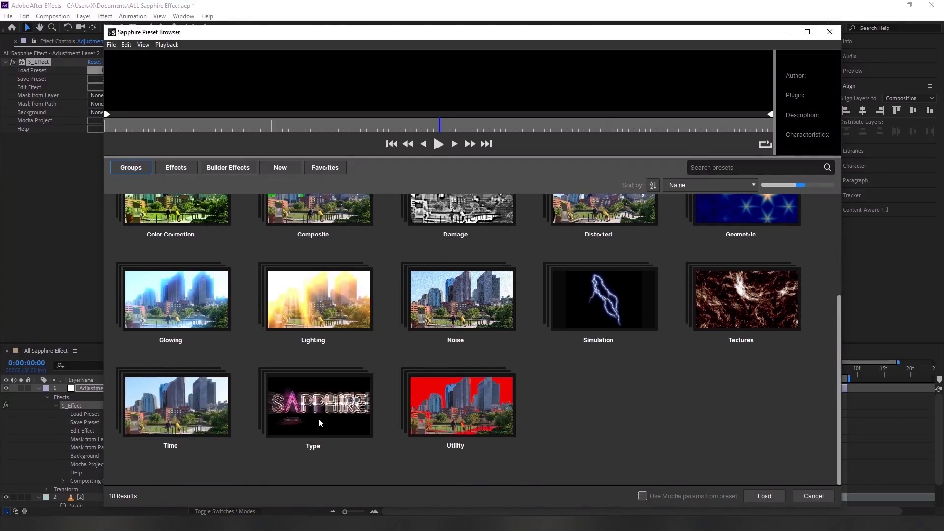
scroll(319, 423, up, 3)
Enter the Abstract preset group, preview S_DistortRGB, and browse down the preset grid.
click(251, 267)
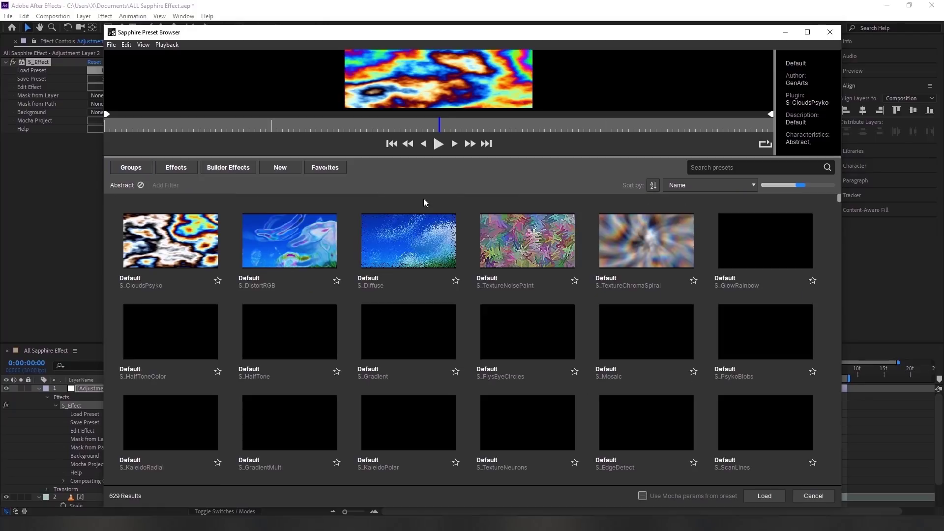
click(297, 239)
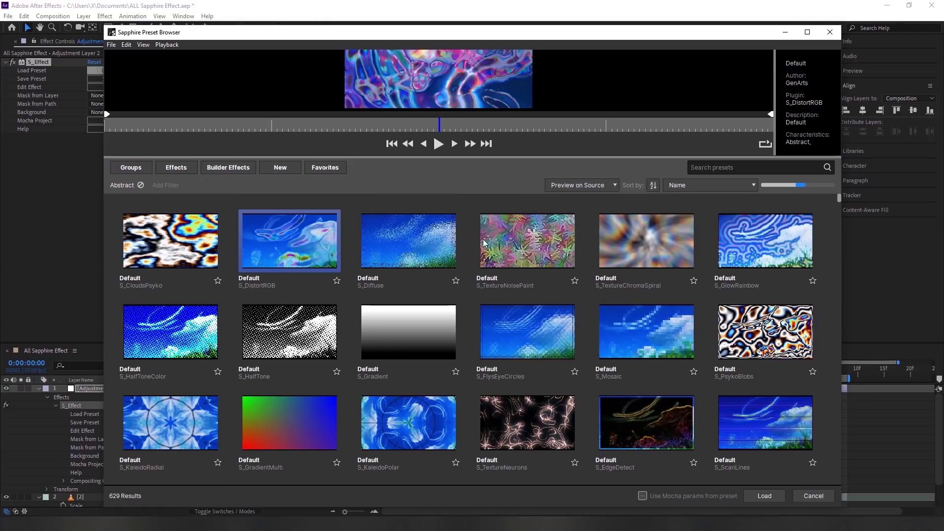
scroll(664, 285, down, 3)
scroll(470, 381, down, 3)
scroll(468, 381, down, 2)
scroll(468, 381, down, 2)
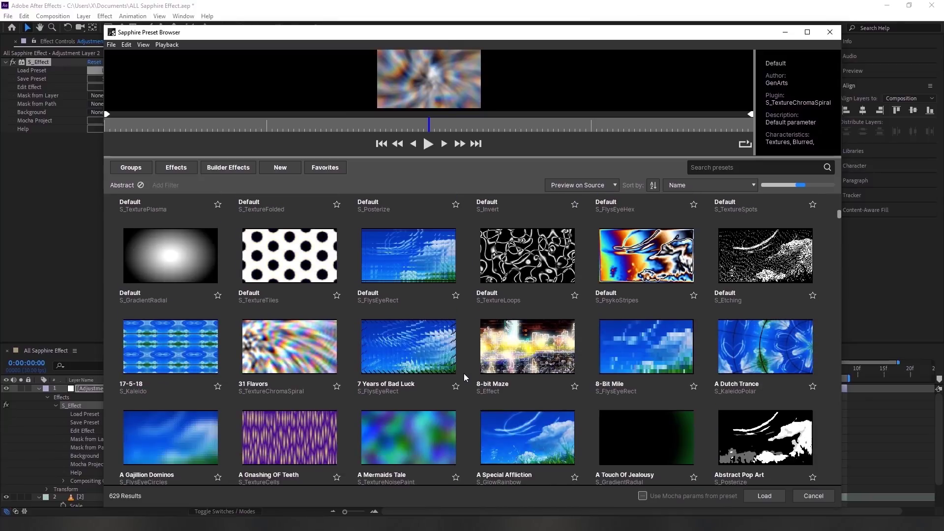
scroll(465, 378, down, 2)
scroll(465, 378, down, 3)
scroll(464, 378, down, 4)
scroll(465, 378, down, 3)
scroll(465, 378, down, 1)
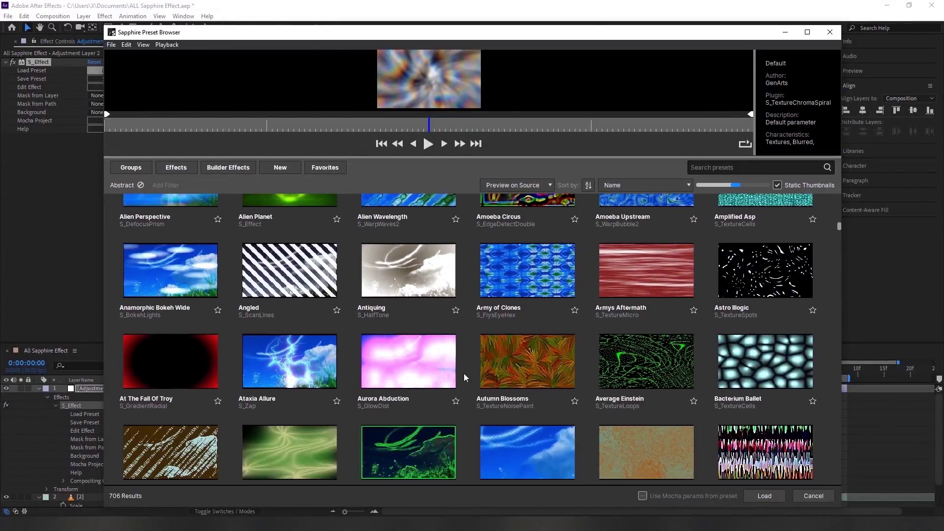
scroll(466, 378, down, 3)
scroll(466, 378, down, 4)
scroll(465, 378, down, 2)
scroll(466, 378, down, 2)
scroll(466, 378, down, 2)
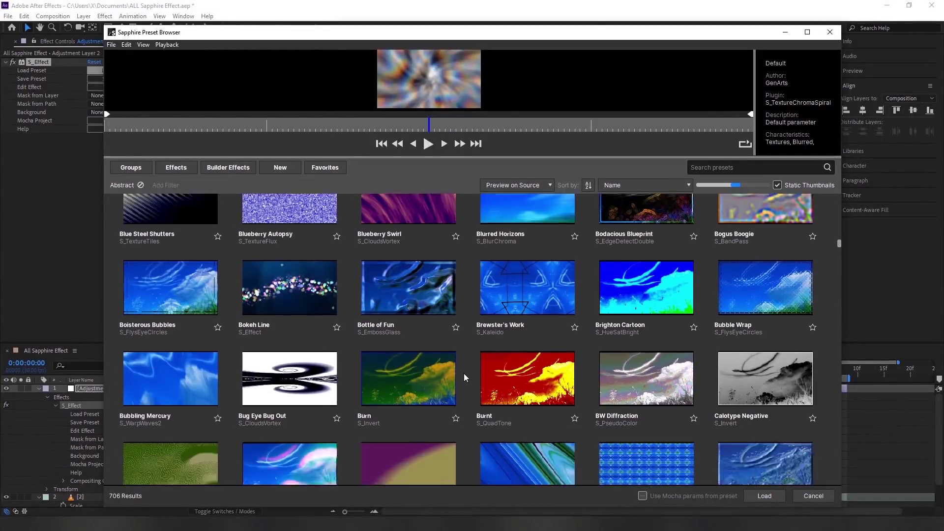
scroll(466, 378, up, 3)
Browse to the end of the preset list and cancel the browser without loading anything.
scroll(465, 377, down, 1)
scroll(465, 378, down, 5)
scroll(465, 377, down, 3)
scroll(466, 378, down, 4)
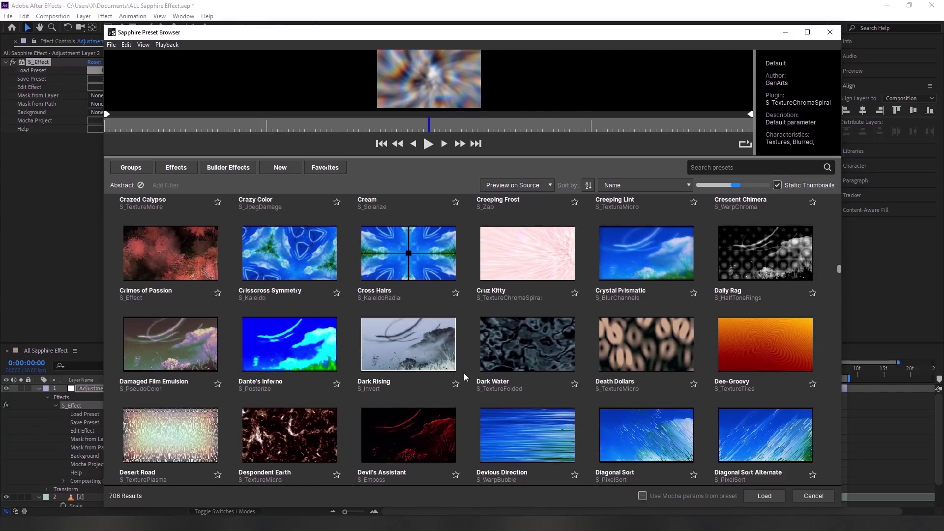
scroll(466, 378, down, 3)
scroll(466, 378, down, 3)
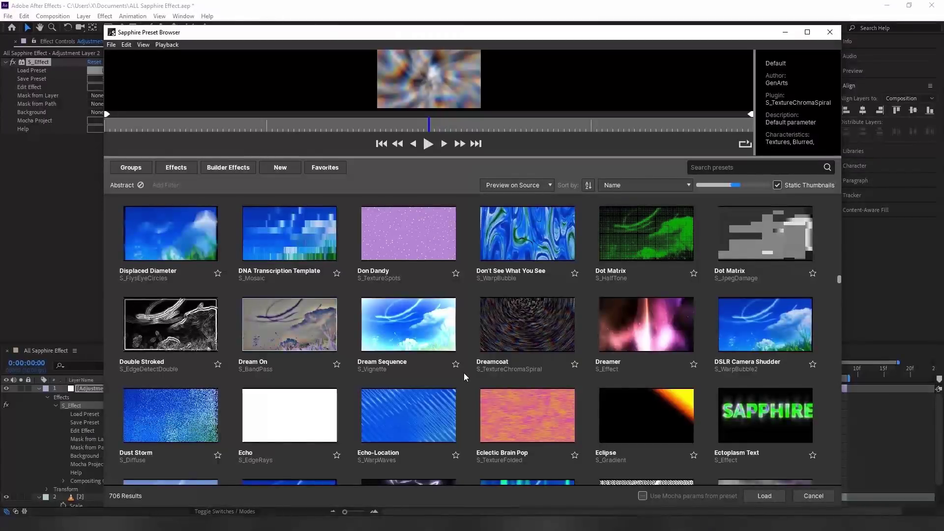
scroll(466, 378, down, 6)
scroll(466, 378, down, 2)
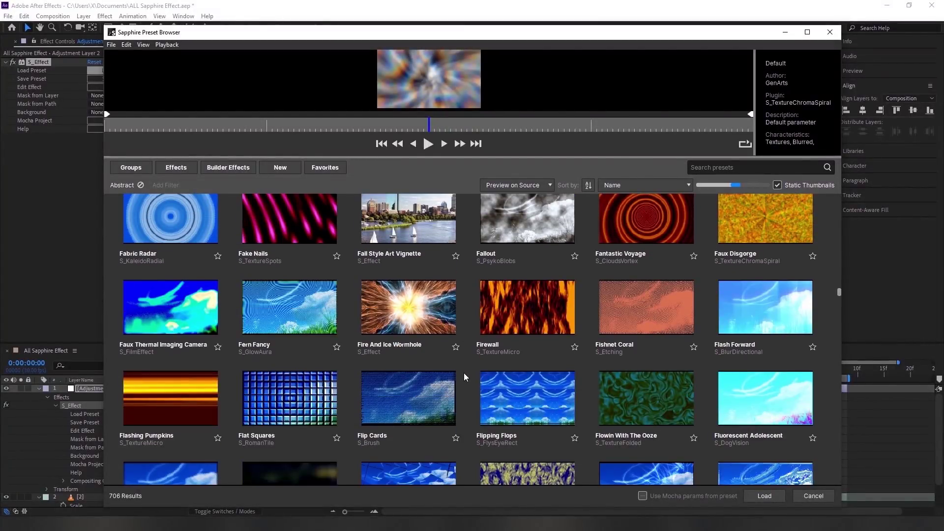
scroll(466, 378, down, 4)
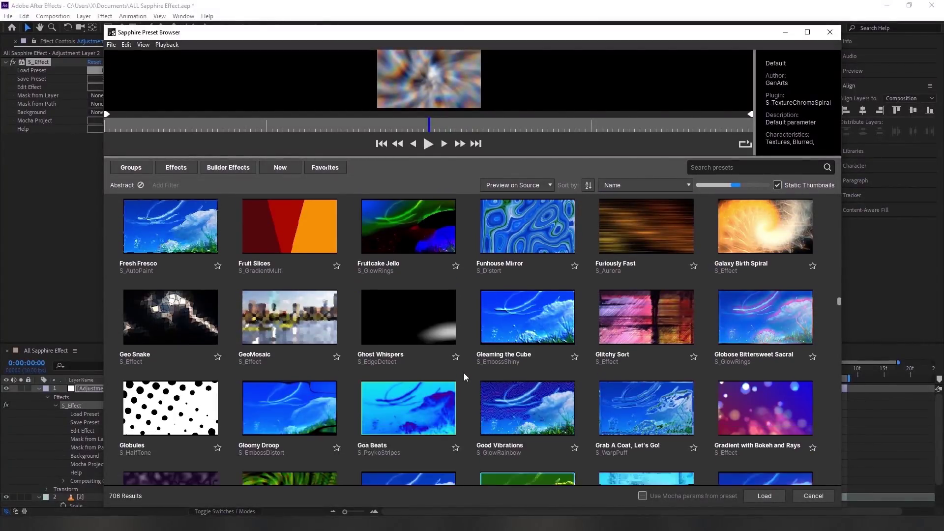
scroll(466, 378, down, 4)
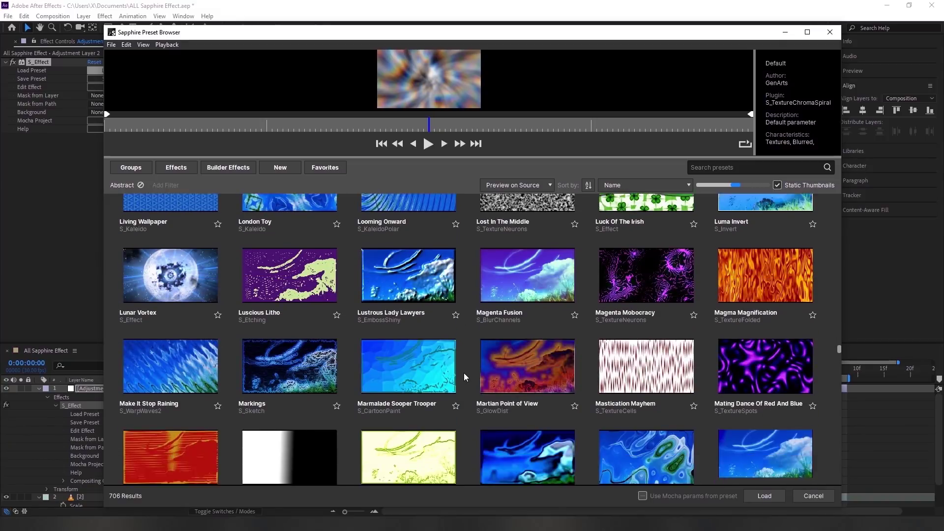
scroll(465, 377, down, 3)
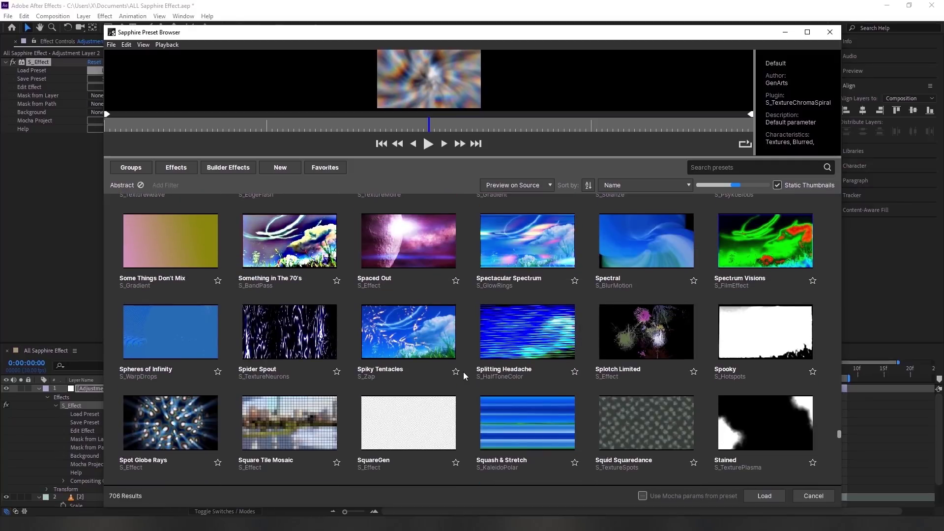
scroll(464, 376, down, 2)
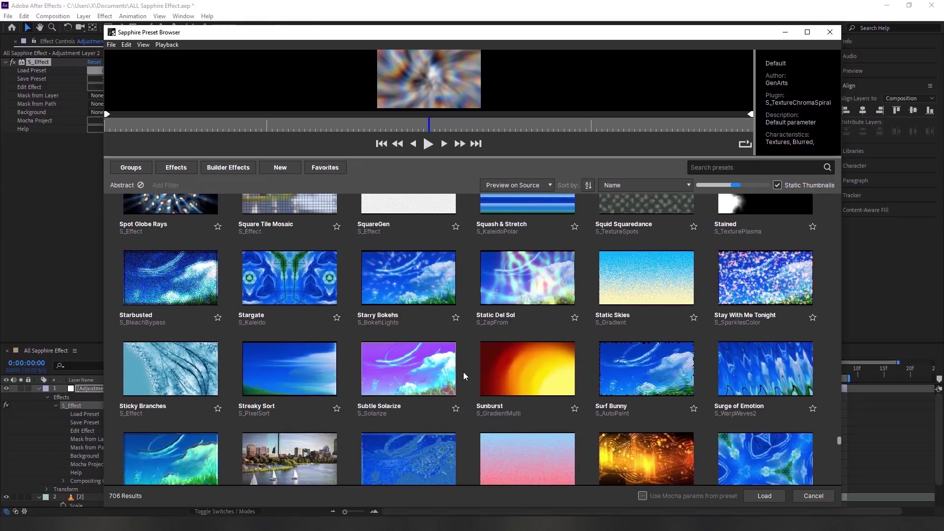
scroll(465, 376, down, 5)
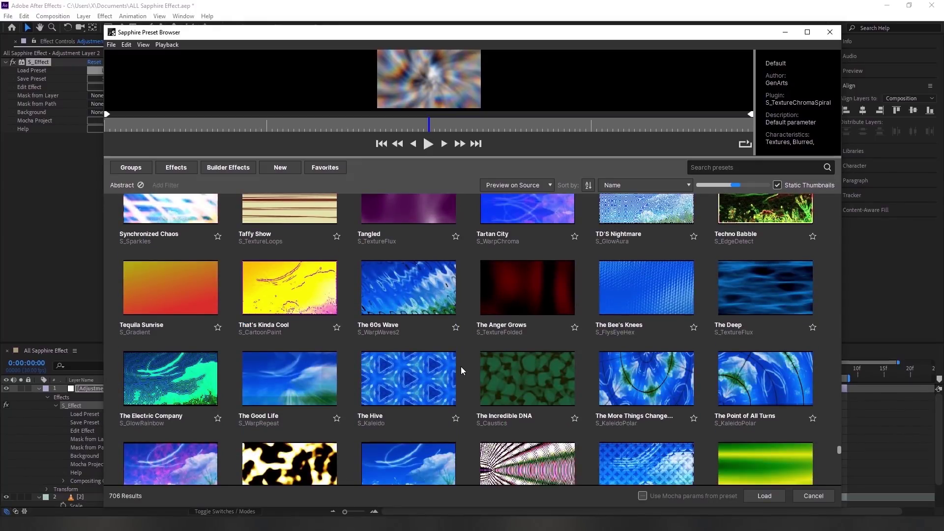
scroll(461, 372, down, 3)
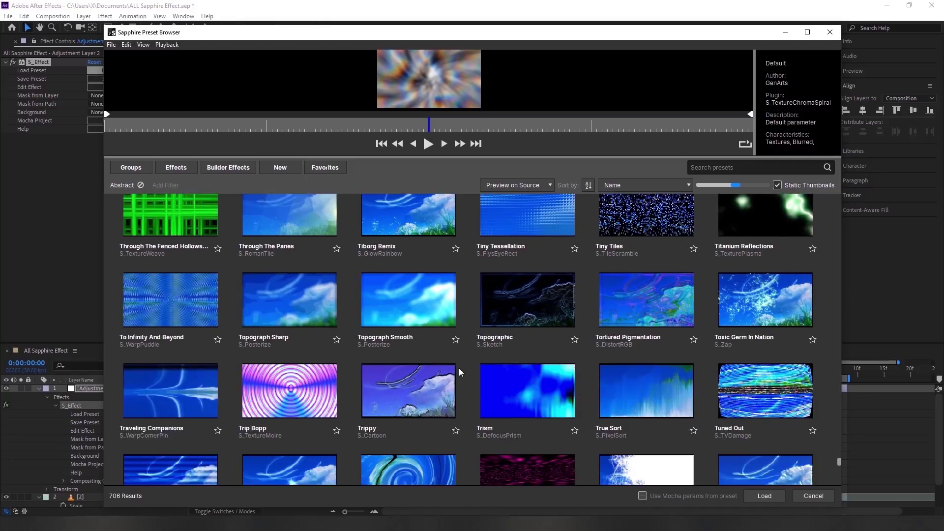
scroll(461, 372, down, 3)
scroll(460, 372, down, 3)
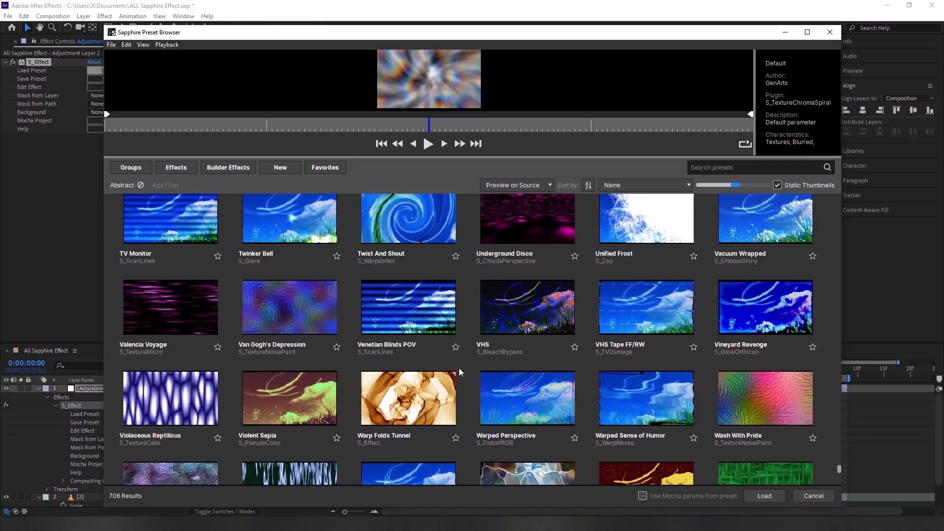
scroll(460, 372, down, 3)
scroll(460, 372, down, 3)
scroll(460, 372, down, 3)
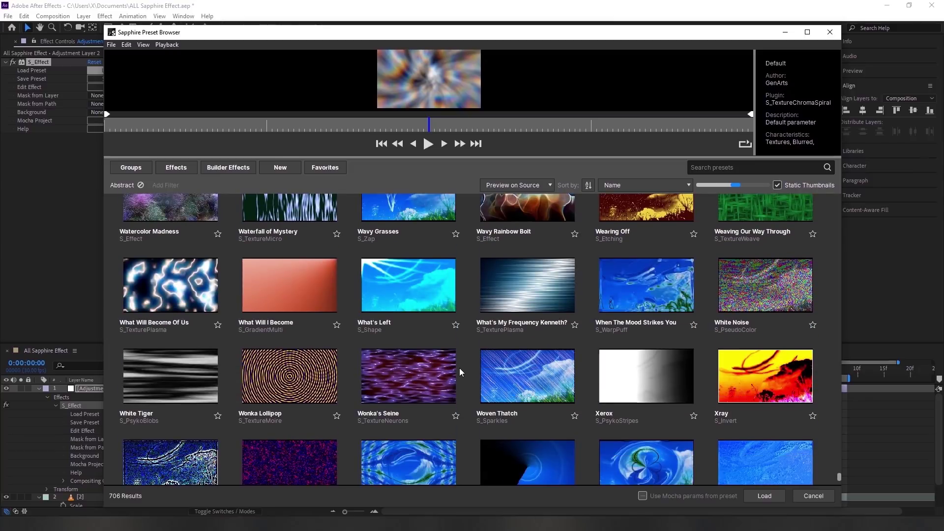
scroll(460, 368, down, 1)
scroll(459, 368, down, 4)
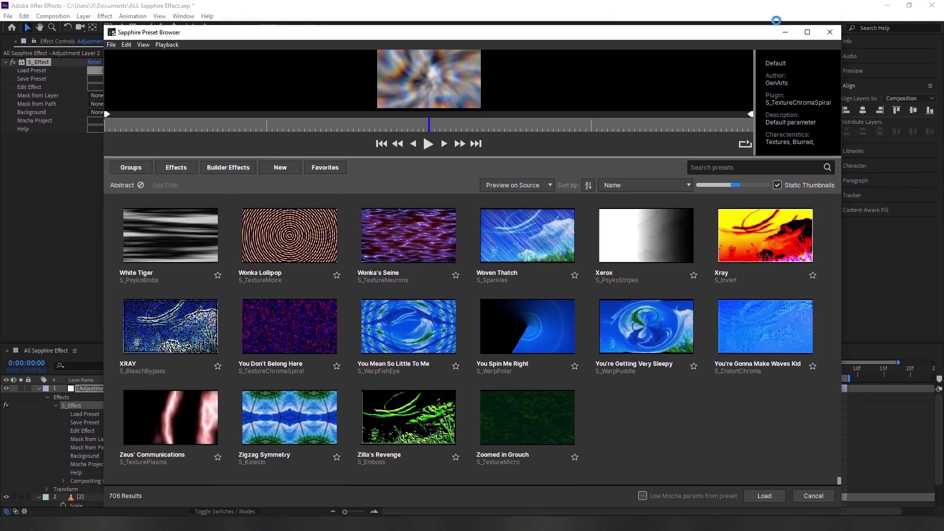
click(831, 31)
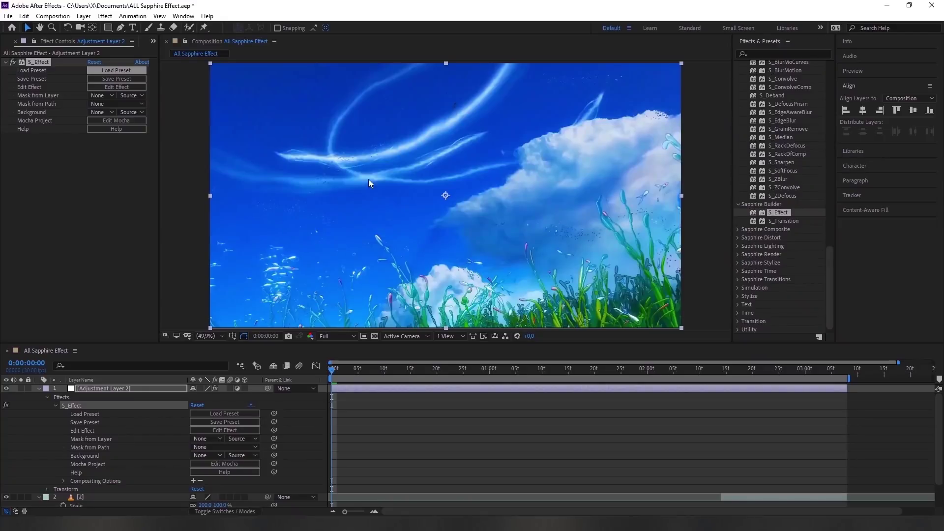
Swap S_Effect for S_EdgeFlash on Adjustment Layer 2, raising Fg Flash Amp to about 2.41 and Bg Flash Amp.
key(Delete)
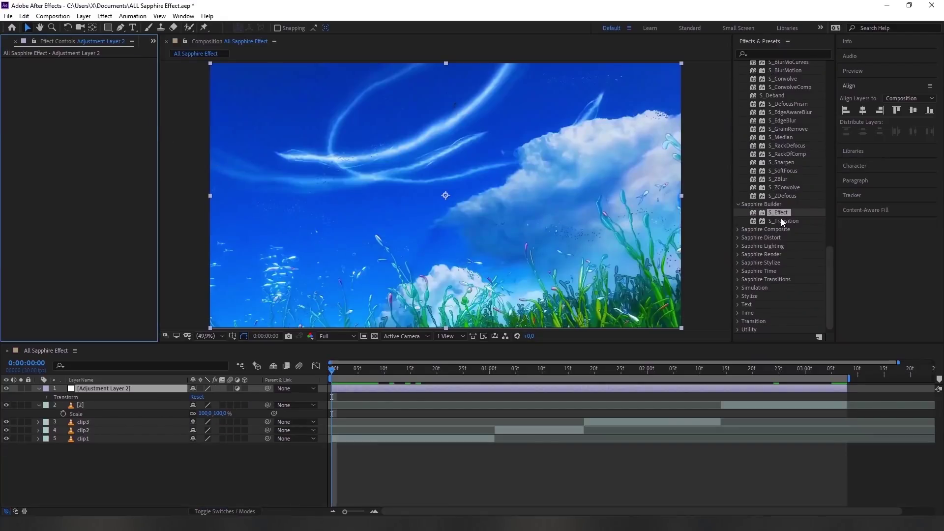
click(737, 229)
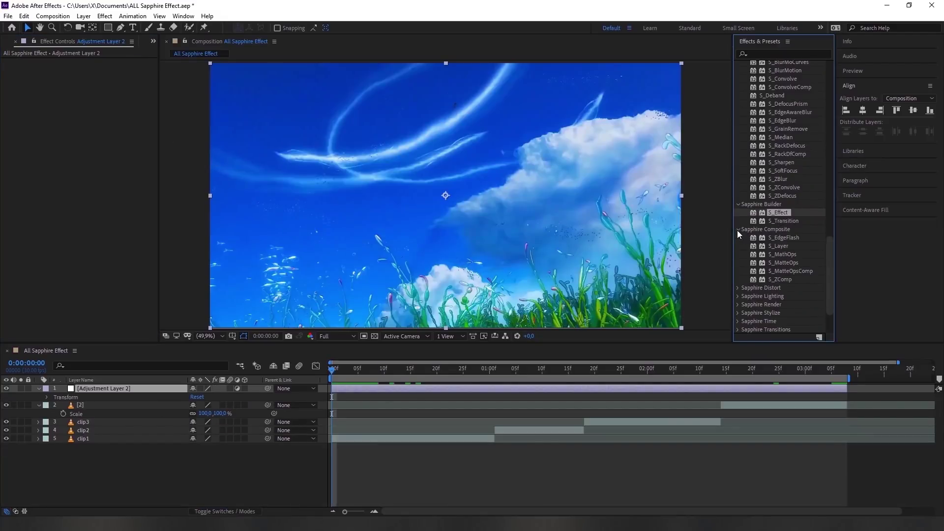
scroll(780, 230, down, 1)
drag(785, 216, 452, 388)
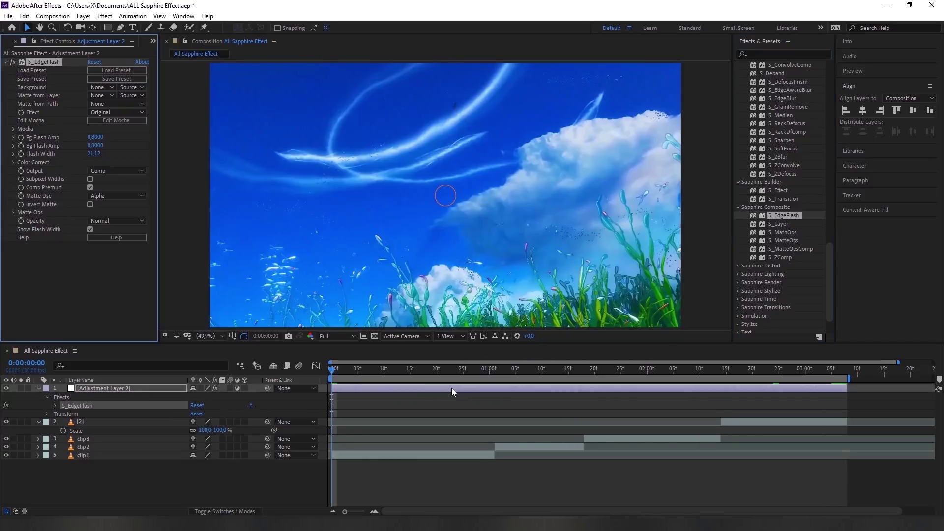
drag(95, 140, 150, 132)
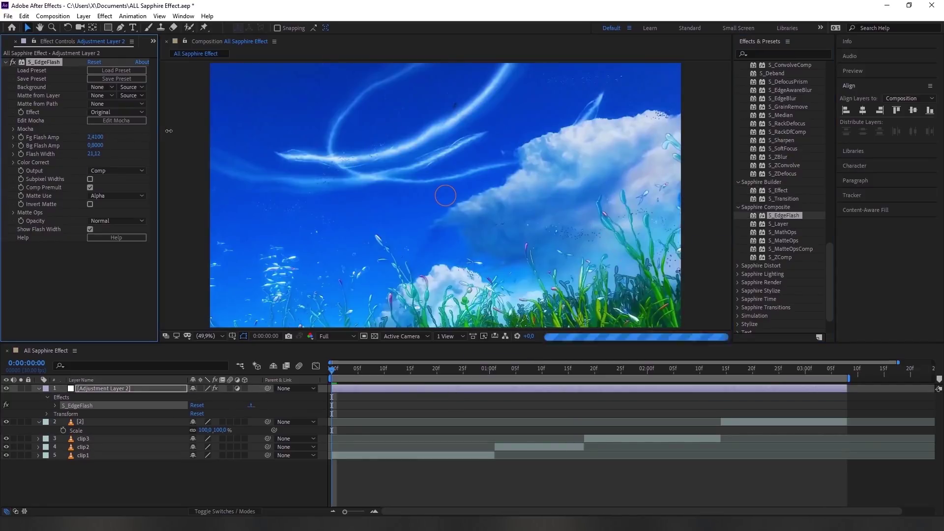
mouse_move(87, 147)
mouse_down()
mouse_move(145, 147)
mouse_move(149, 160)
mouse_up()
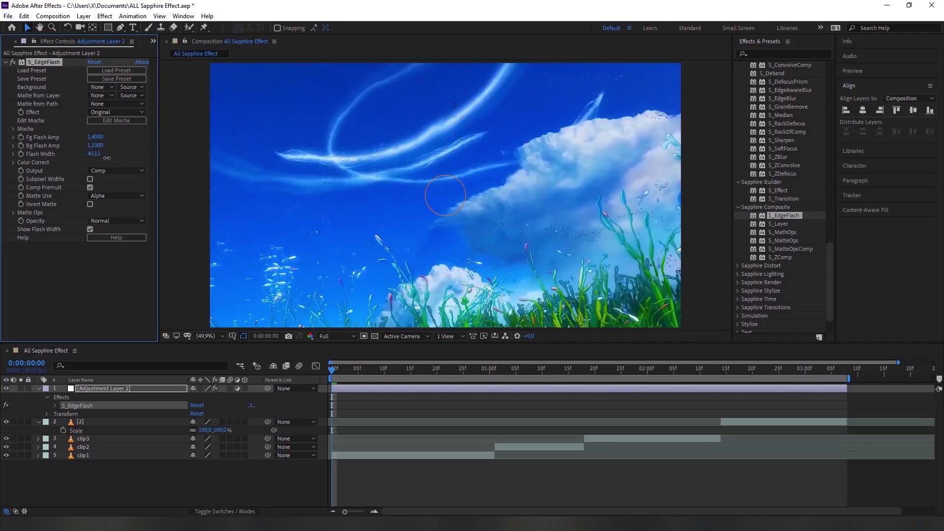
Load the Bleeding Edge preset into S_EdgeFlash.
click(108, 72)
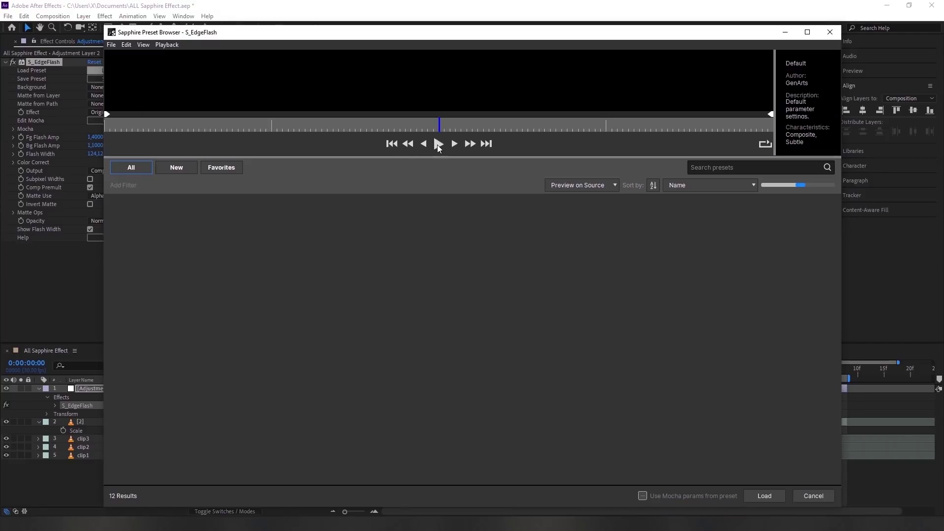
click(297, 249)
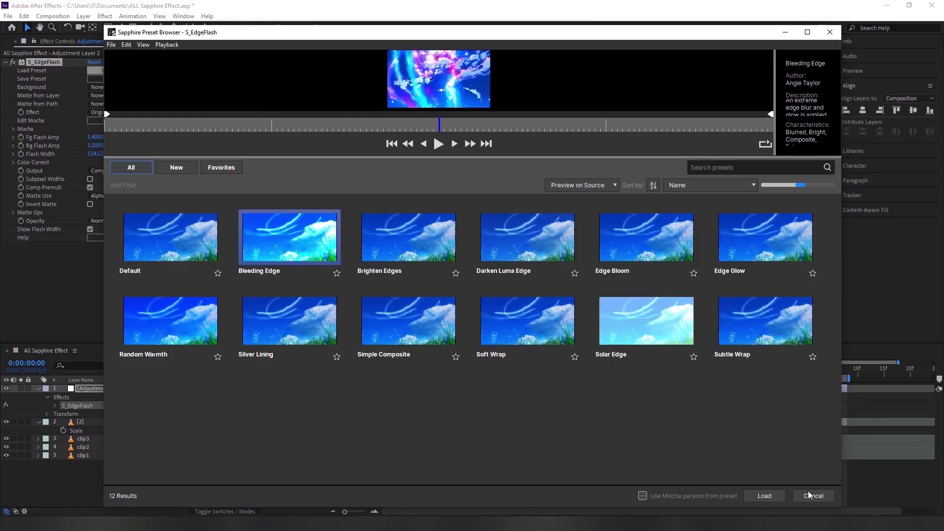
click(766, 496)
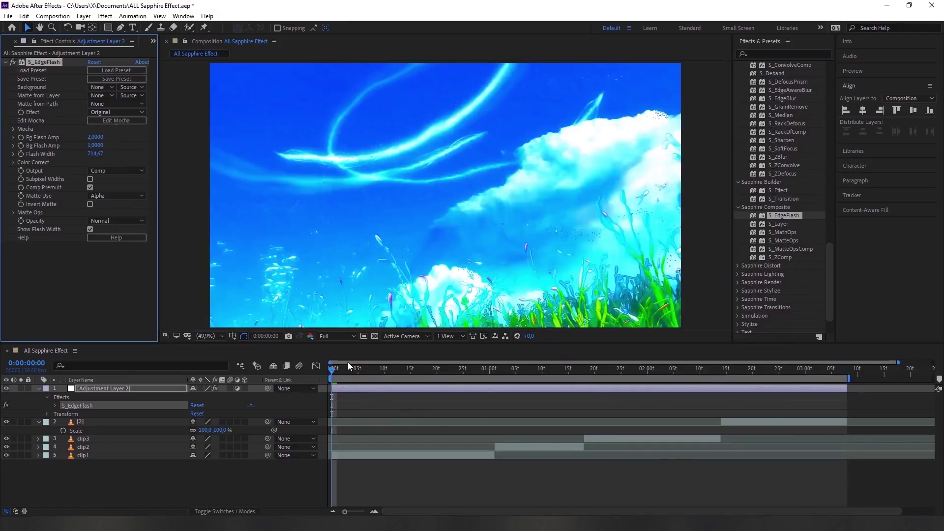
Preview the effect on the leaves and anime girl clips, return to frame 14, and delete S_EdgeFlash.
drag(348, 368, 363, 368)
drag(456, 376, 623, 380)
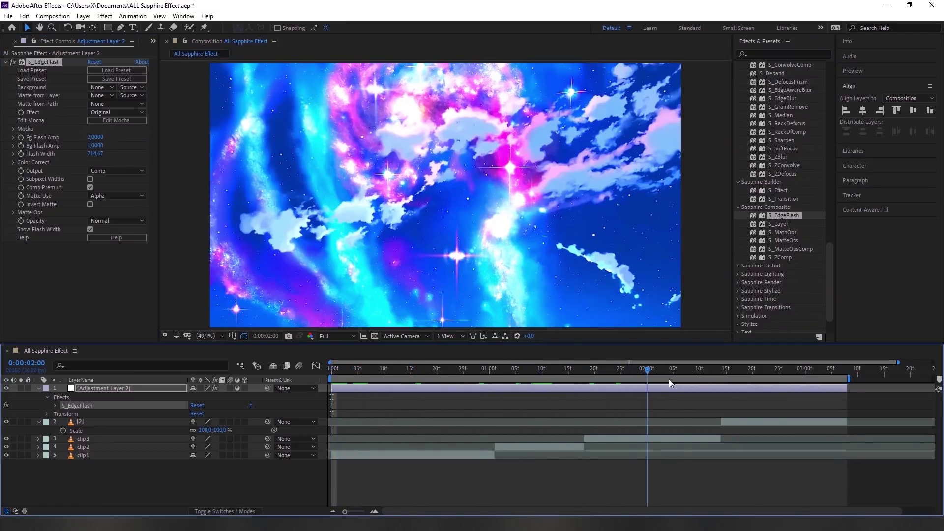
drag(624, 380, 758, 378)
drag(680, 381, 406, 379)
key(Delete)
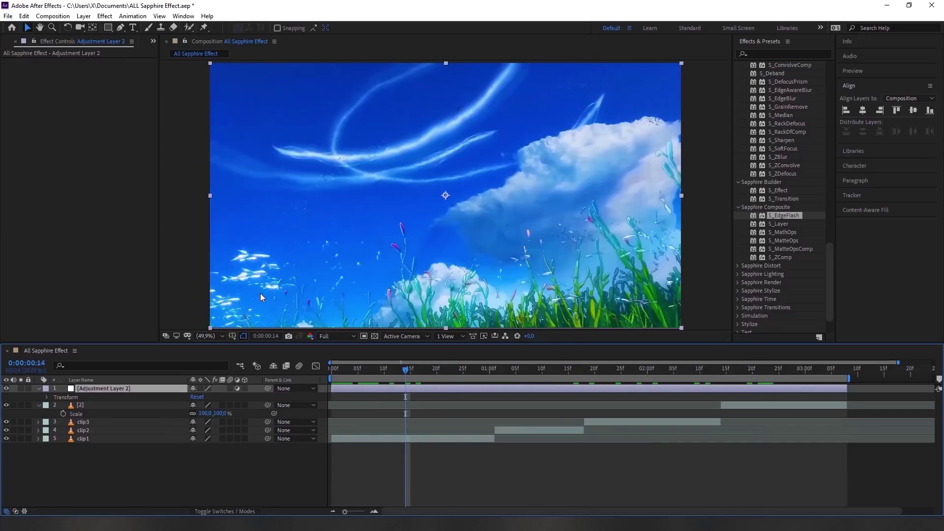
drag(783, 223, 539, 389)
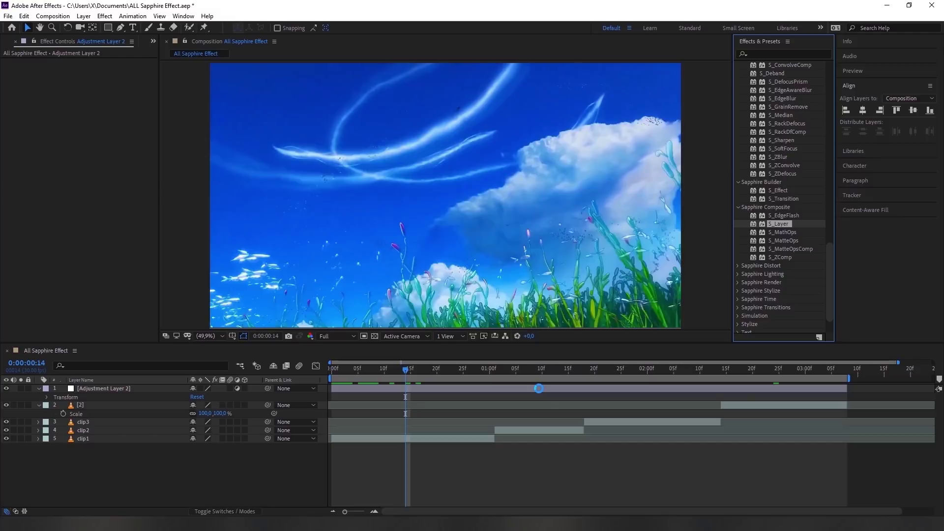
drag(539, 388, 539, 389)
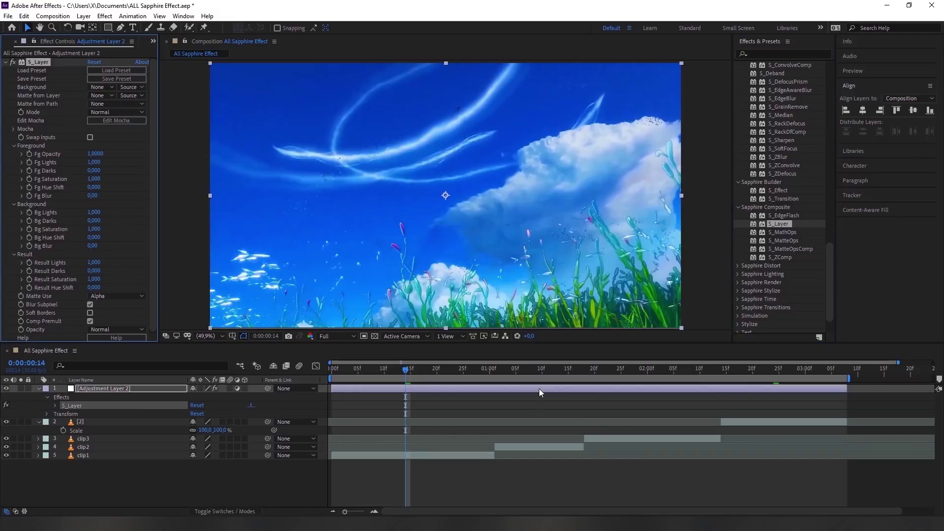
mouse_move(96, 153)
mouse_down()
mouse_move(81, 149)
mouse_move(132, 169)
mouse_move(68, 176)
mouse_move(104, 176)
mouse_move(97, 197)
mouse_up()
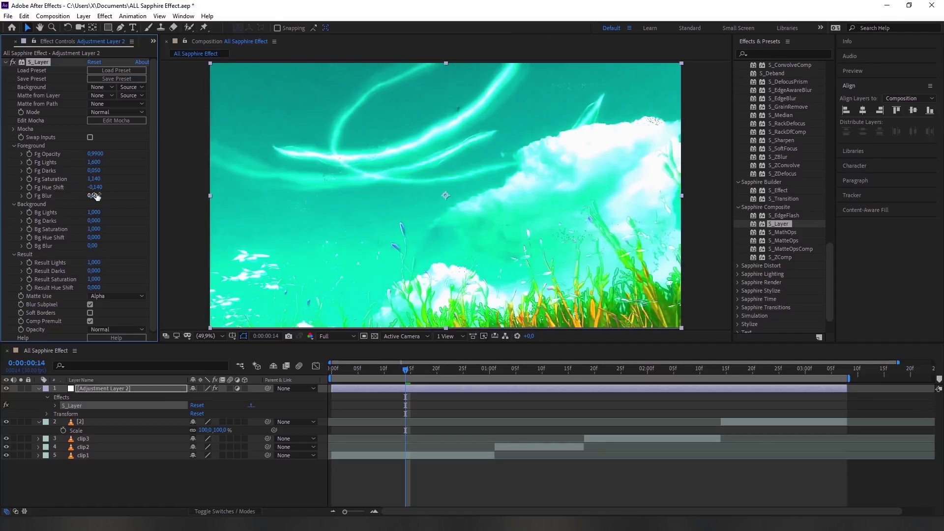
mouse_move(93, 197)
mouse_down()
mouse_move(85, 199)
mouse_move(148, 213)
mouse_up()
drag(101, 221, 150, 229)
key(Delete)
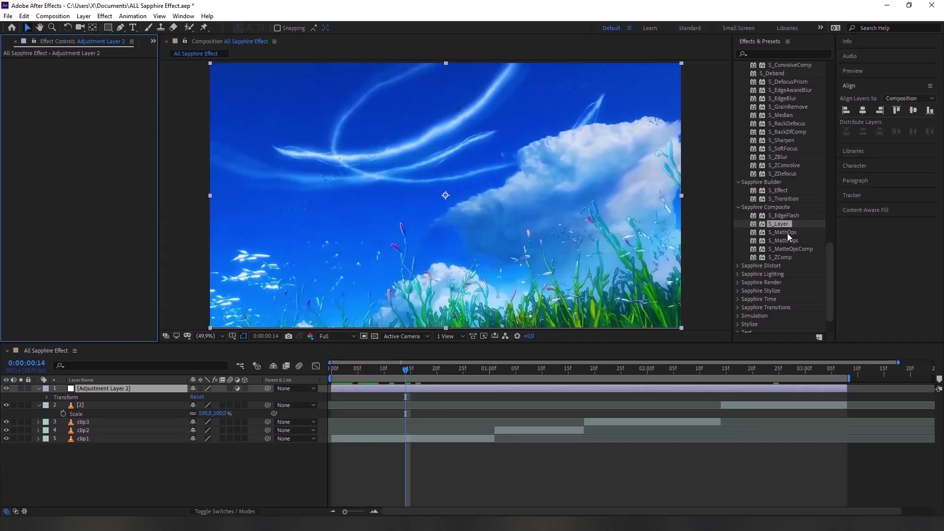
drag(787, 233, 507, 390)
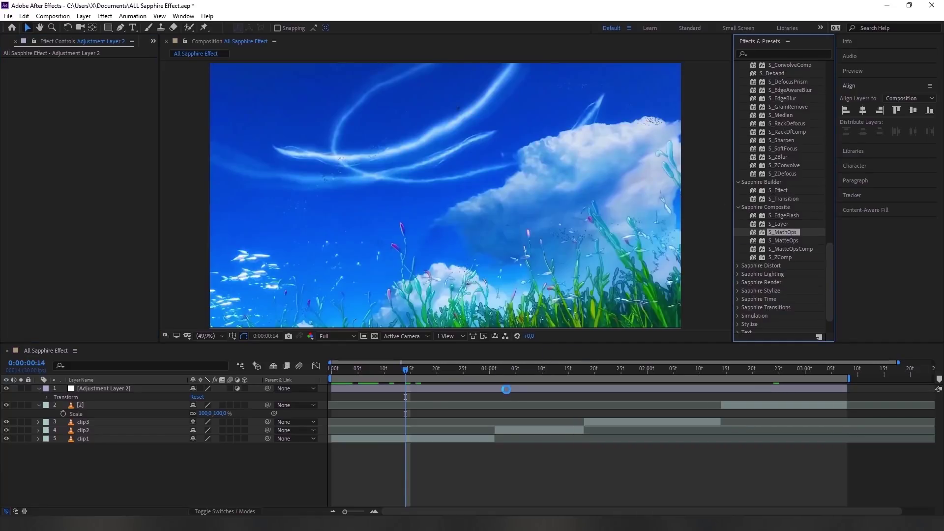
drag(506, 389, 506, 390)
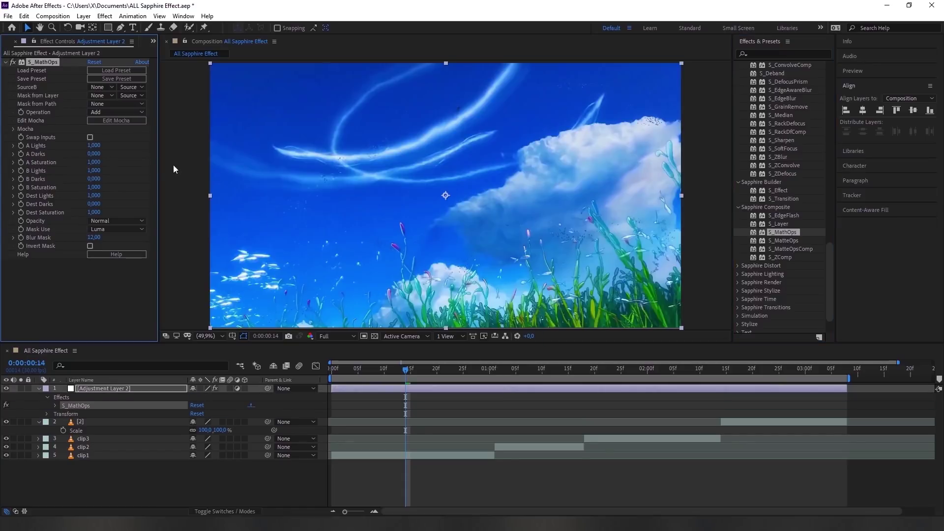
mouse_move(96, 147)
mouse_down()
mouse_move(127, 153)
mouse_move(94, 154)
mouse_move(118, 158)
mouse_move(105, 160)
mouse_move(148, 171)
mouse_move(103, 183)
mouse_up()
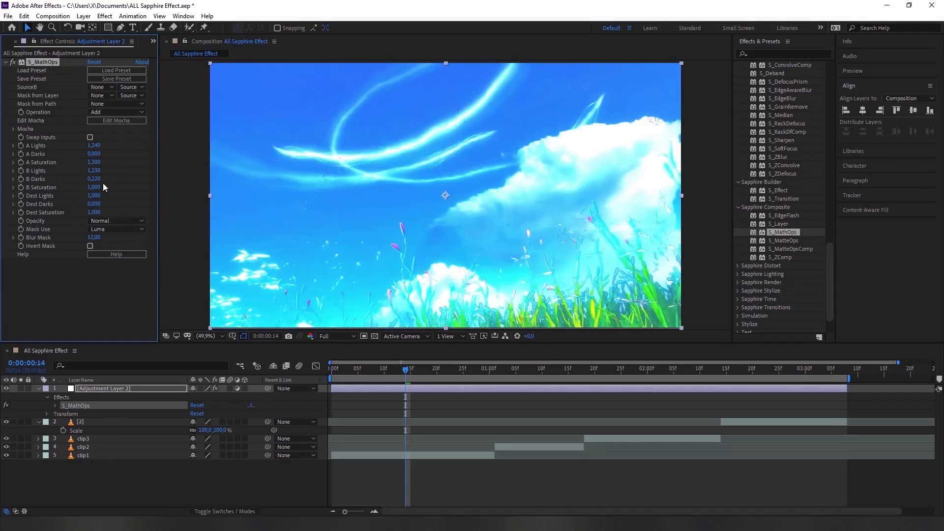
mouse_move(93, 196)
mouse_down()
mouse_move(104, 196)
mouse_move(94, 212)
mouse_up()
key(Delete)
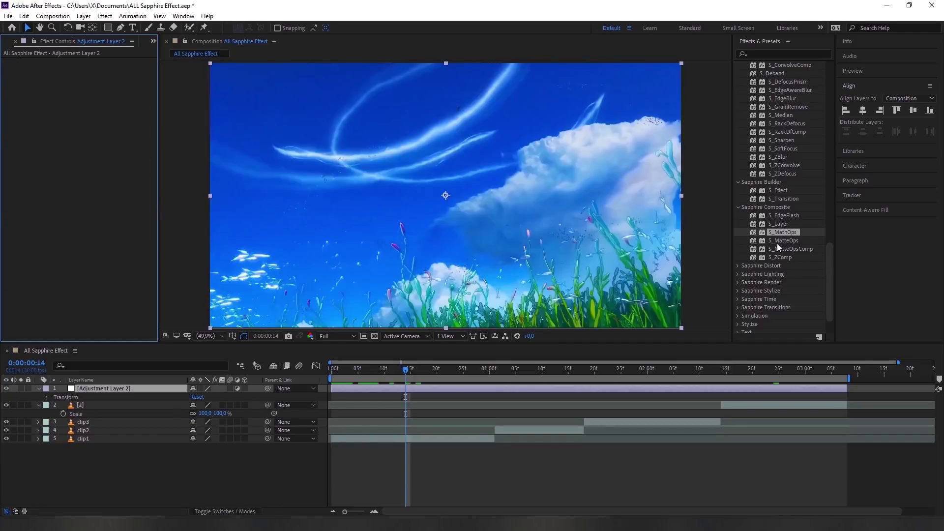
drag(778, 242, 505, 392)
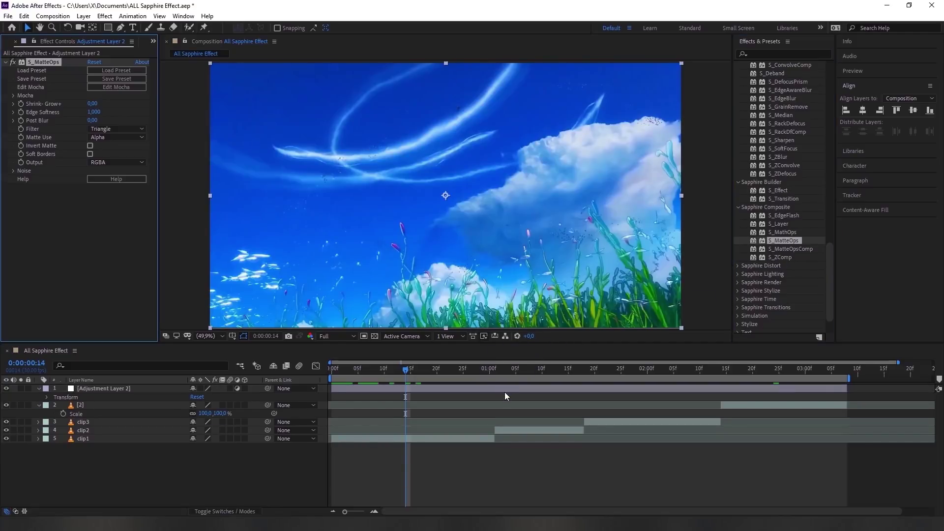
mouse_move(92, 104)
mouse_down()
mouse_move(151, 105)
mouse_move(90, 105)
mouse_move(161, 115)
mouse_up()
drag(92, 120, 138, 120)
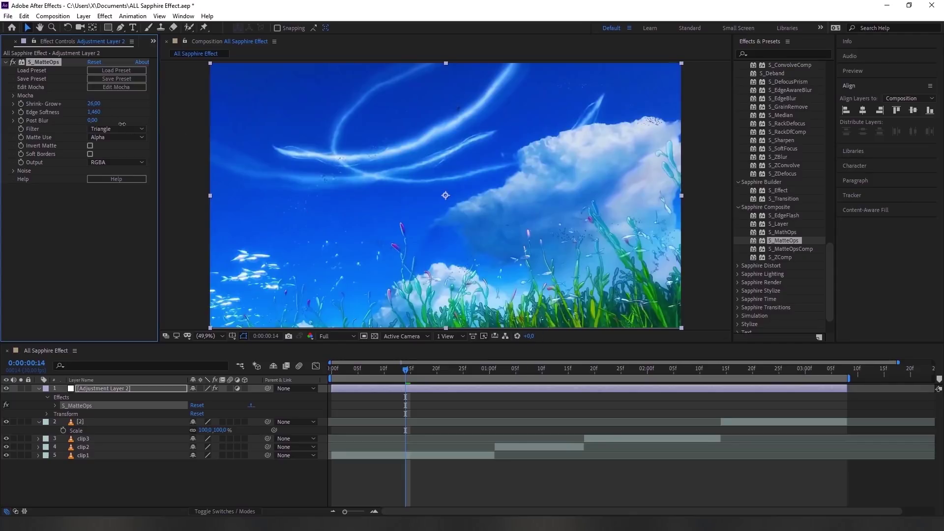
click(119, 73)
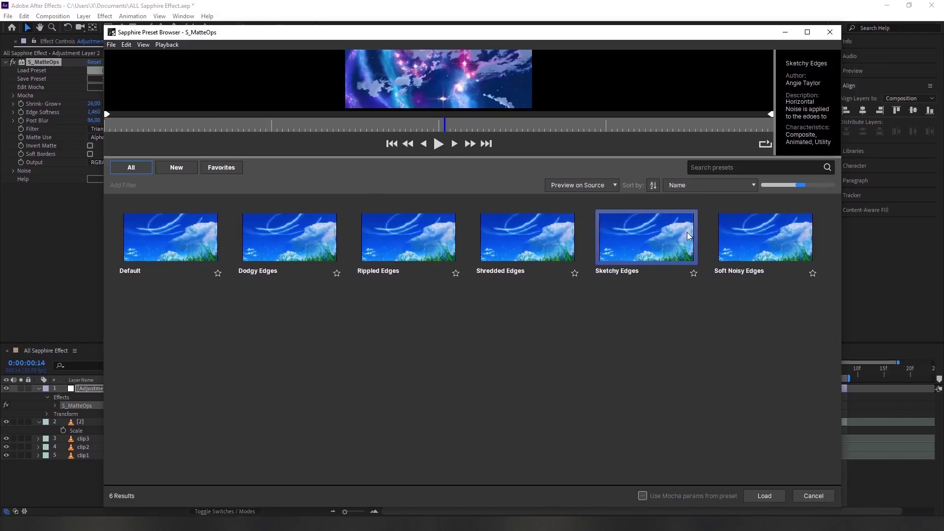
click(739, 231)
click(766, 496)
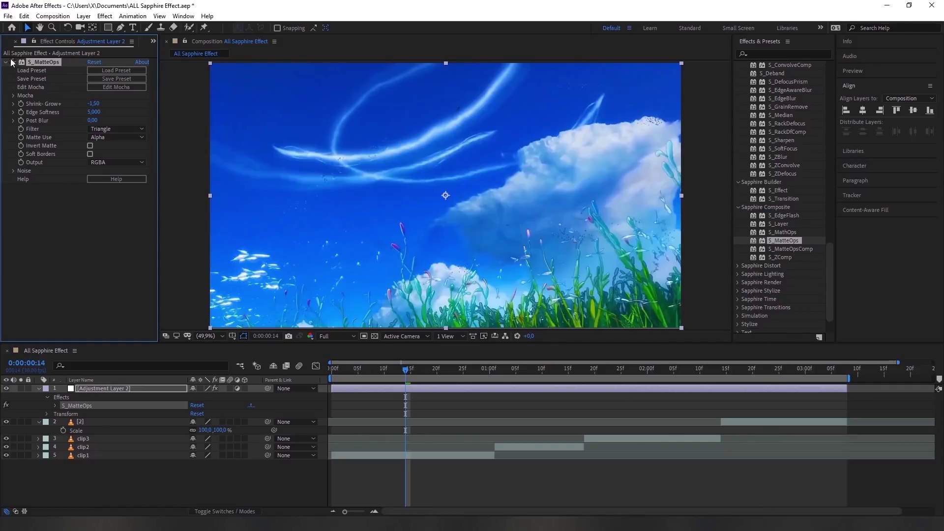
key(Delete)
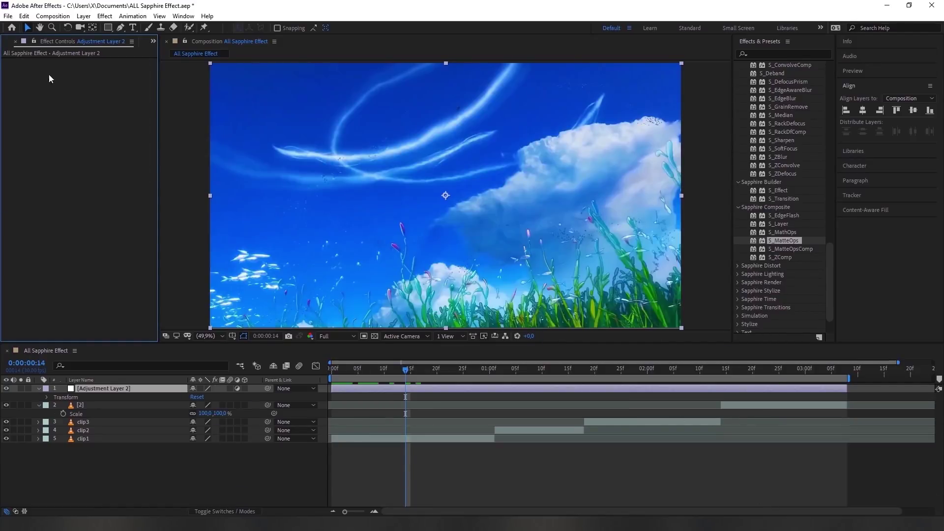
drag(781, 248, 493, 385)
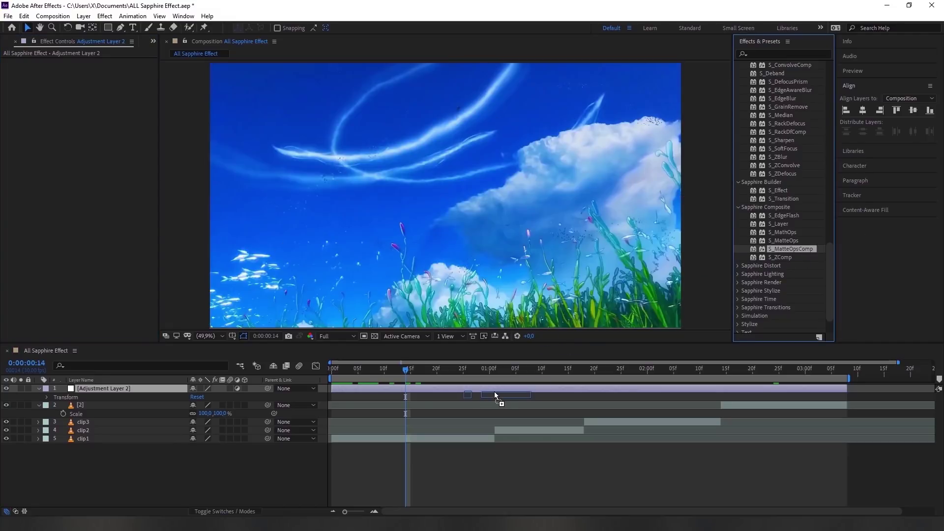
drag(493, 385, 493, 385)
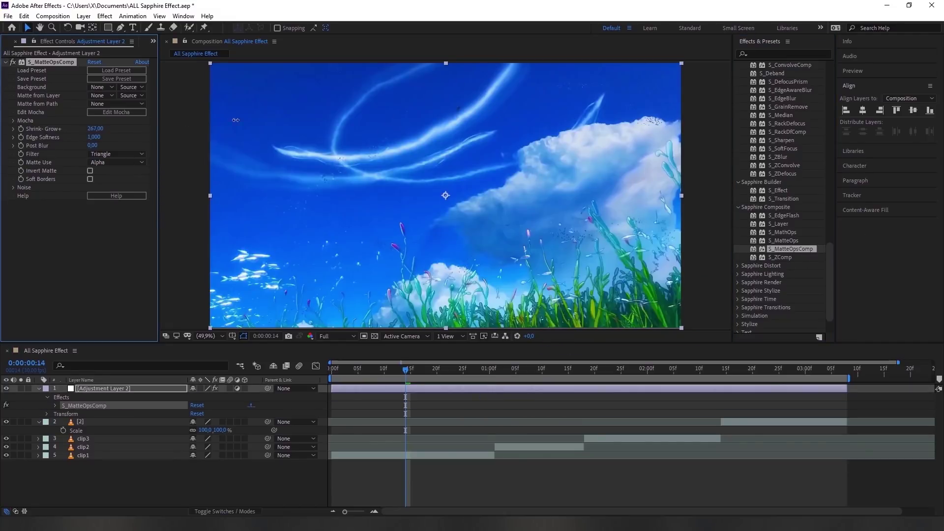
key(Delete)
drag(777, 257, 435, 388)
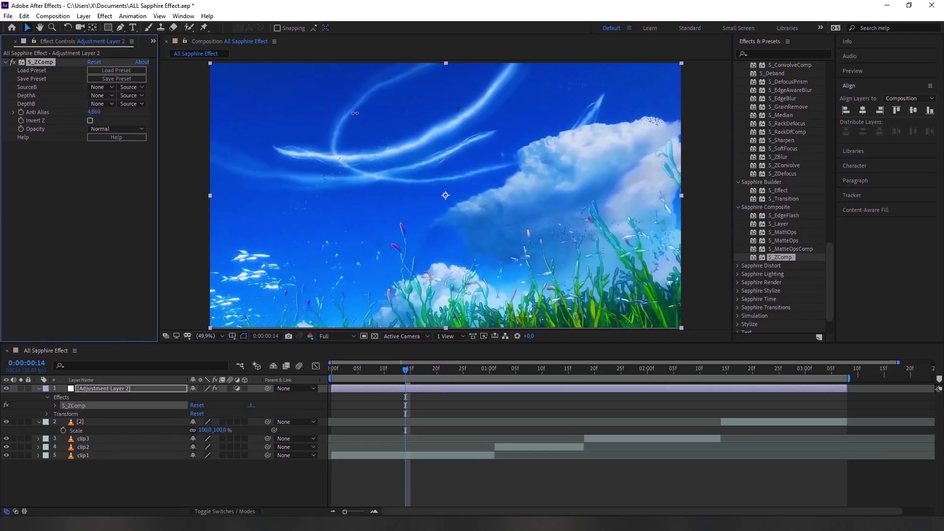
key(Delete)
scroll(743, 279, down, 1)
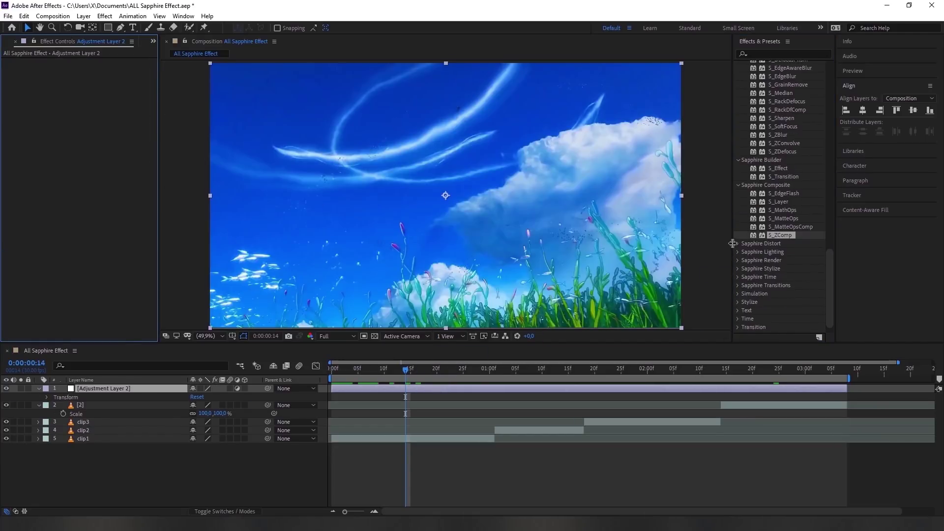
Apply S_Distort, preview it at 0:00:02:01 and 0:00:02:26, return to 0:00:00:10, and delete it.
click(737, 243)
scroll(779, 241, down, 5)
drag(773, 135, 406, 386)
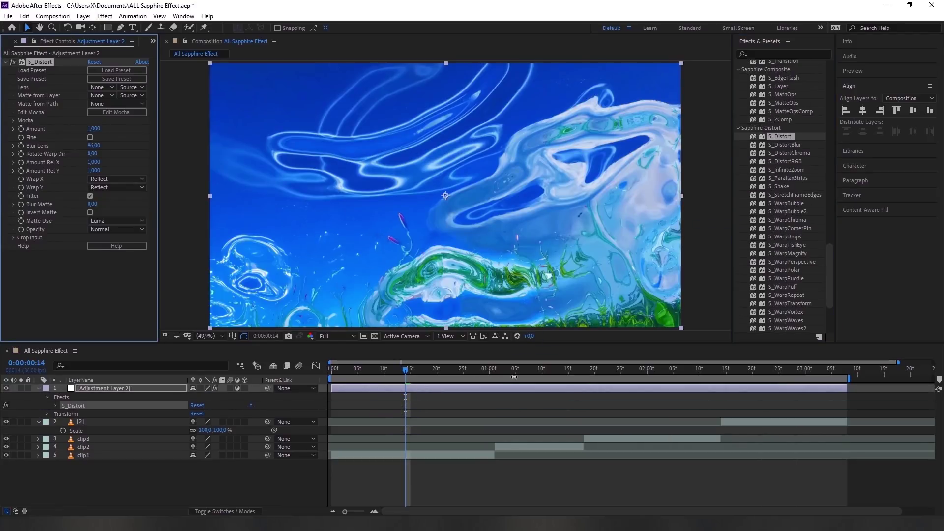
click(533, 370)
click(654, 371)
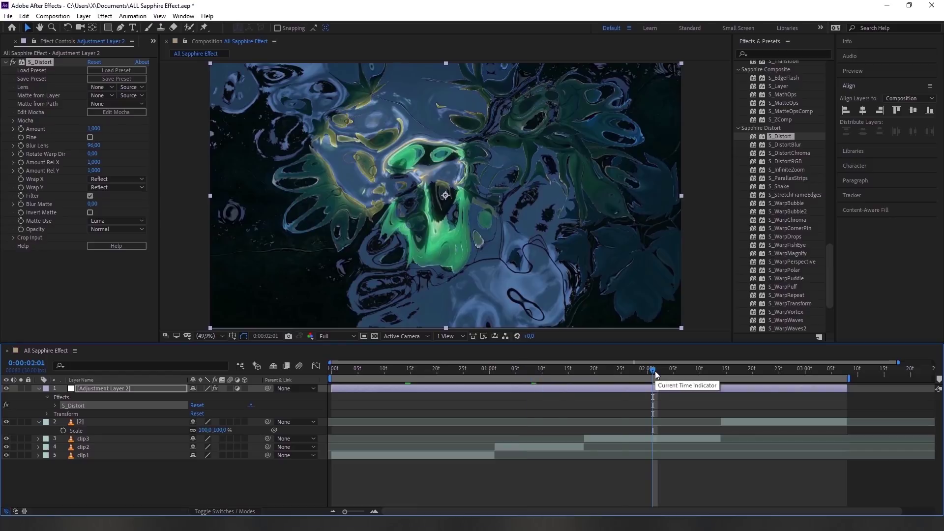
click(784, 373)
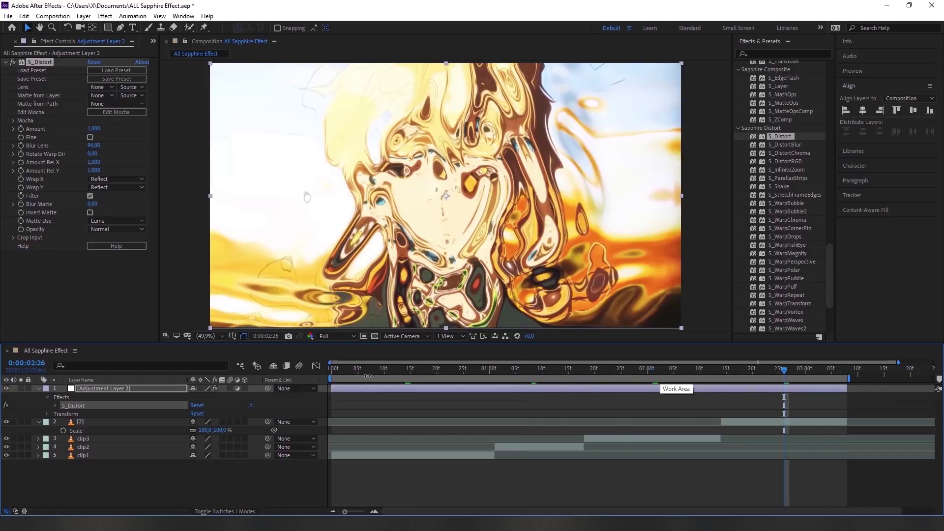
click(384, 369)
key(Delete)
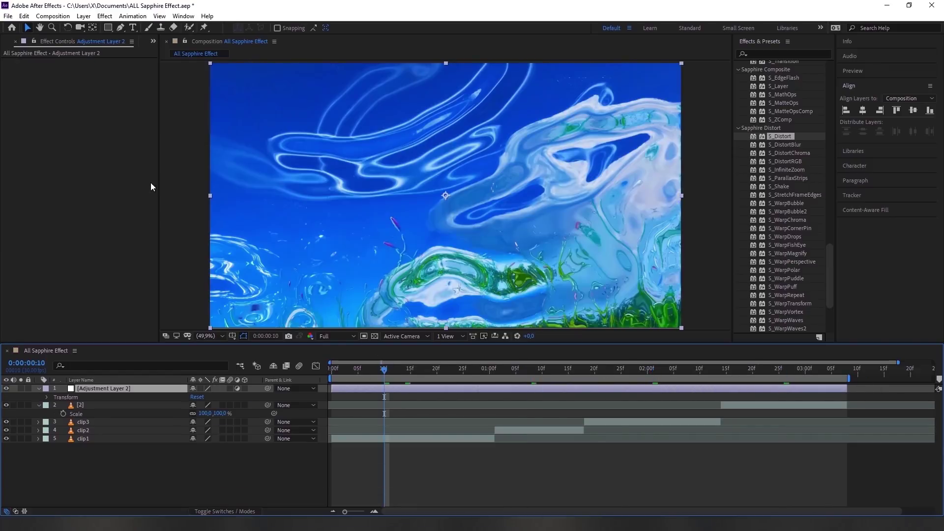
Apply S_DistortBlur, preview it at 0:00:01:09 and 0:00:02:02, return to 0:00:00:10, and delete it.
drag(786, 144, 510, 386)
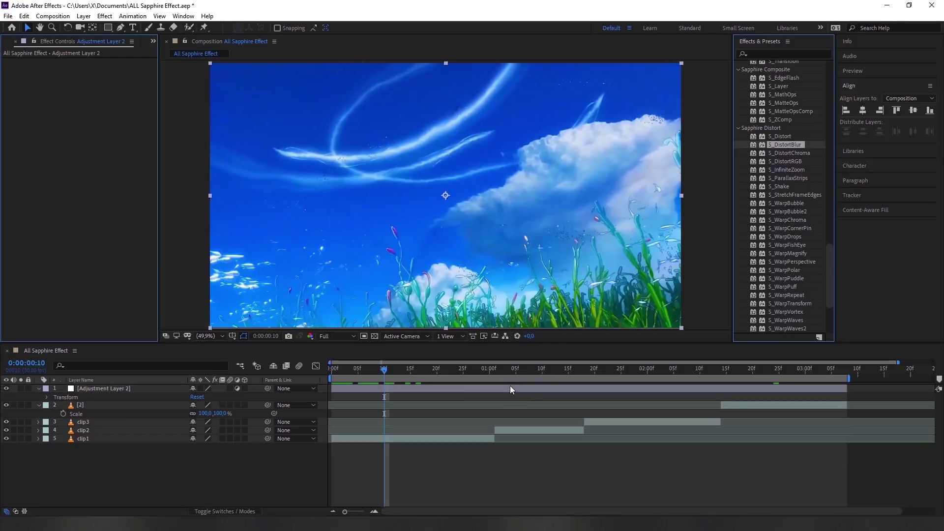
click(536, 374)
click(658, 375)
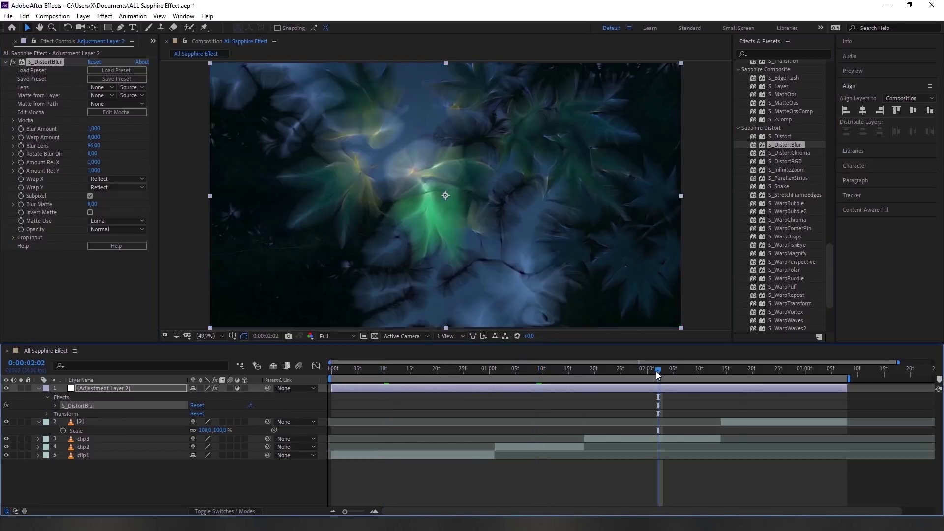
click(384, 374)
key(Delete)
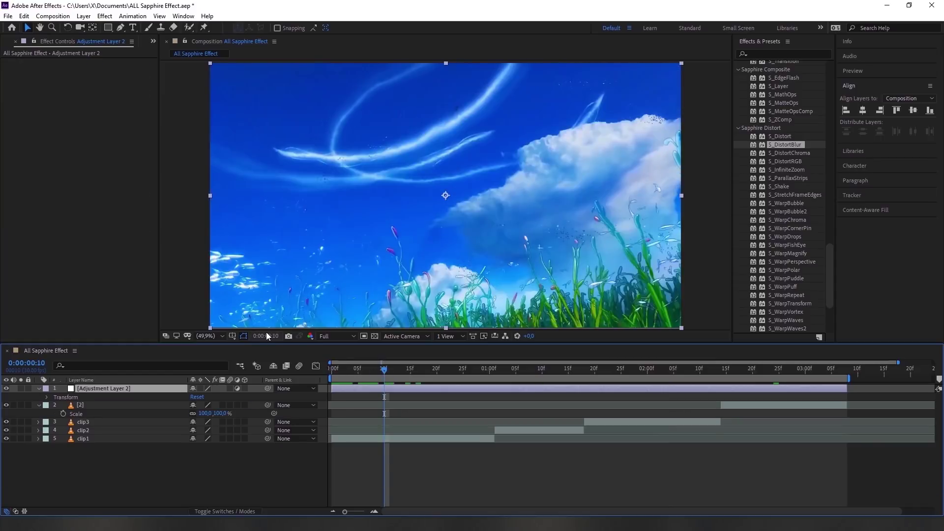
drag(793, 153, 470, 386)
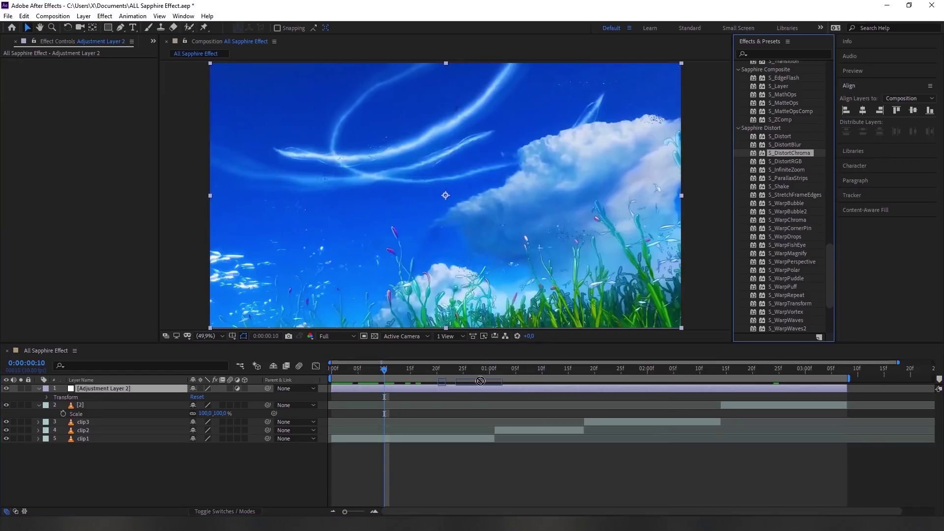
drag(471, 386, 470, 386)
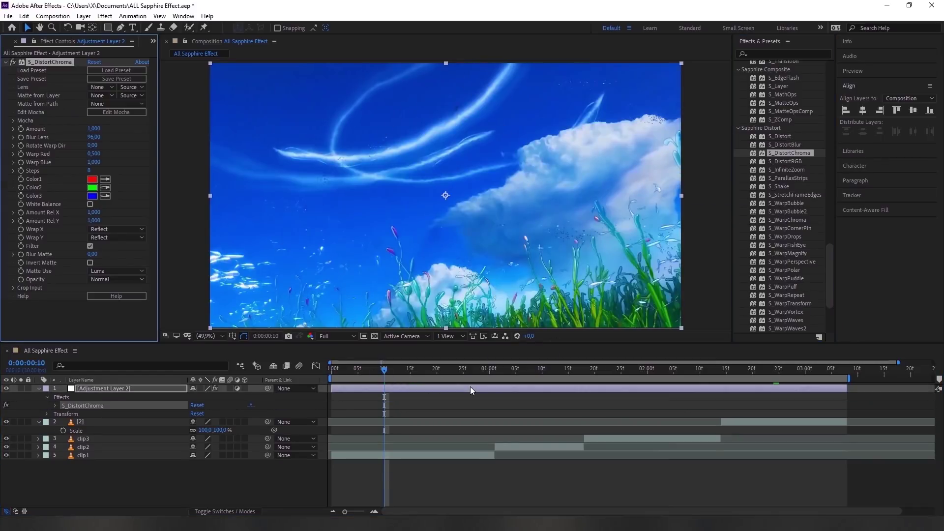
key(Delete)
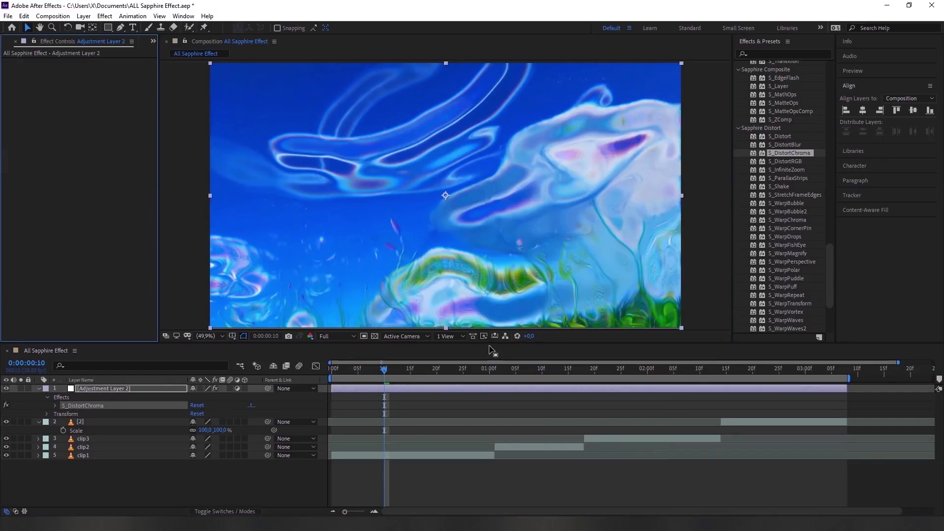
drag(793, 159, 444, 389)
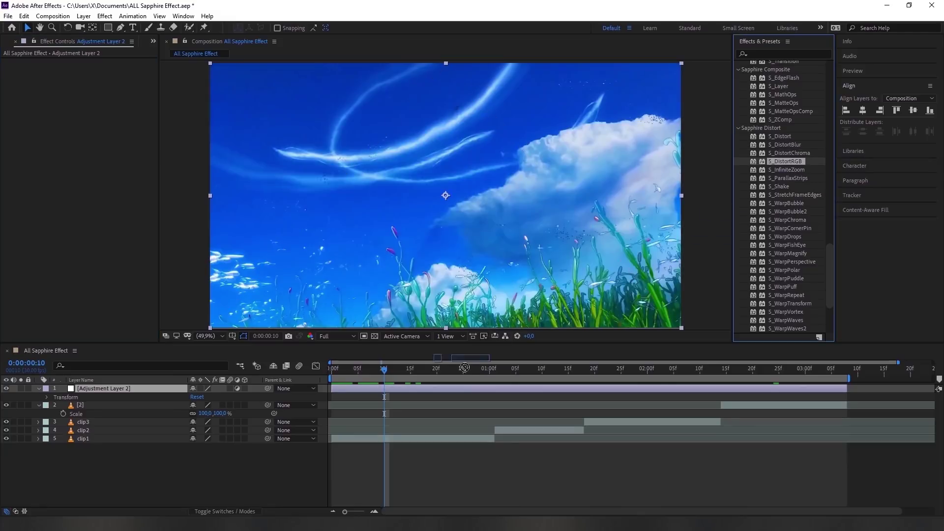
key(Delete)
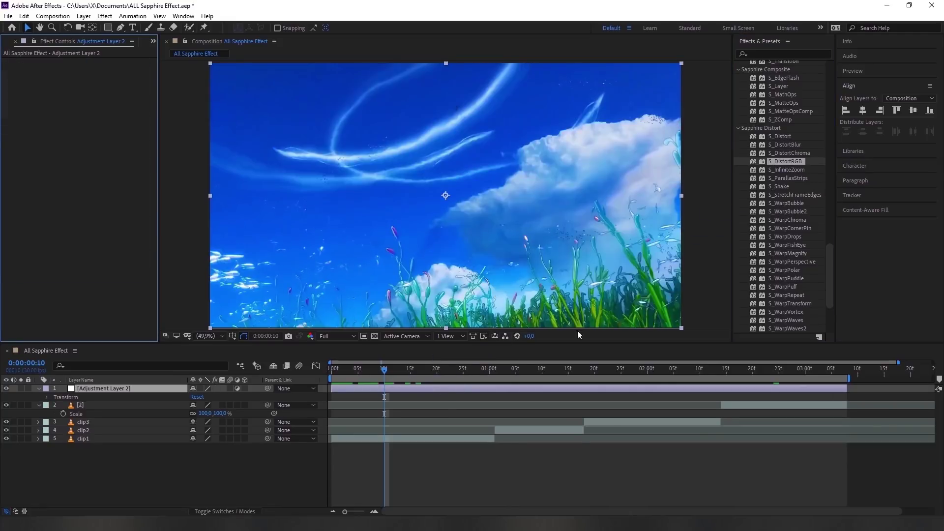
drag(790, 169, 510, 388)
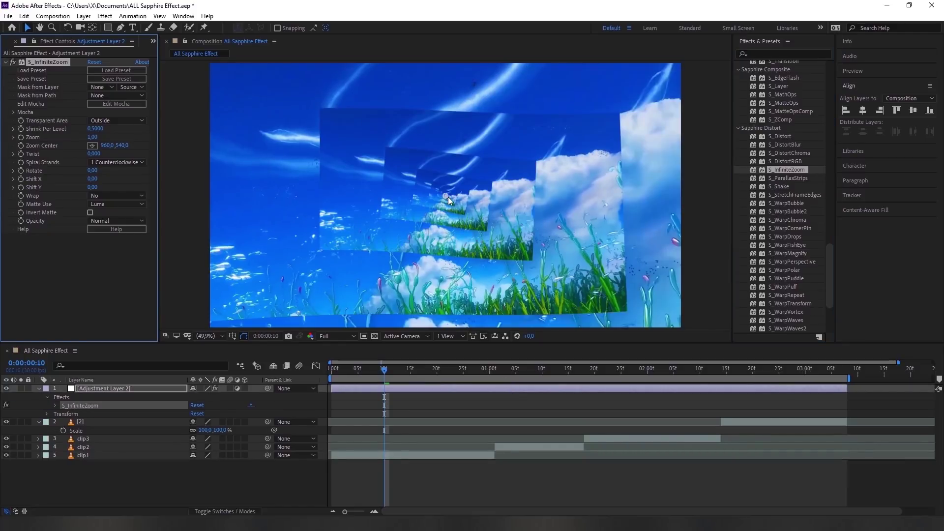
drag(447, 196, 476, 195)
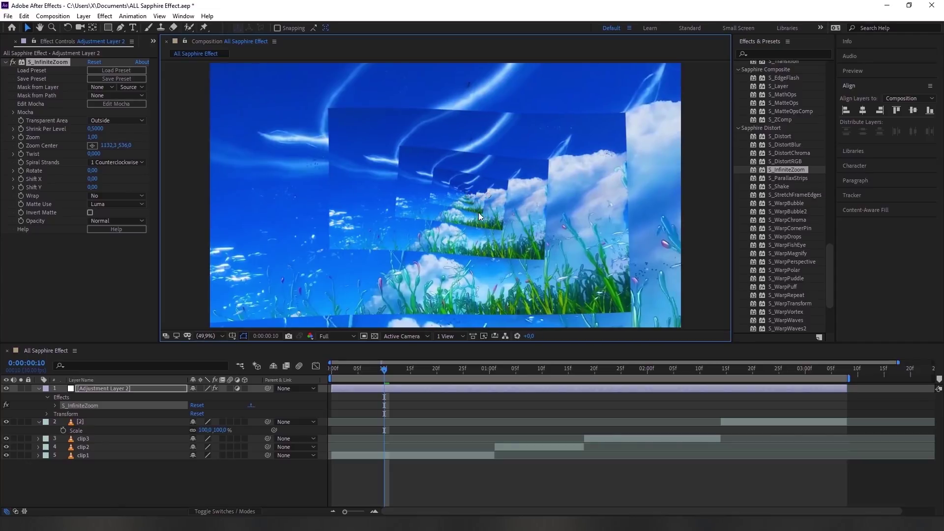
key(Delete)
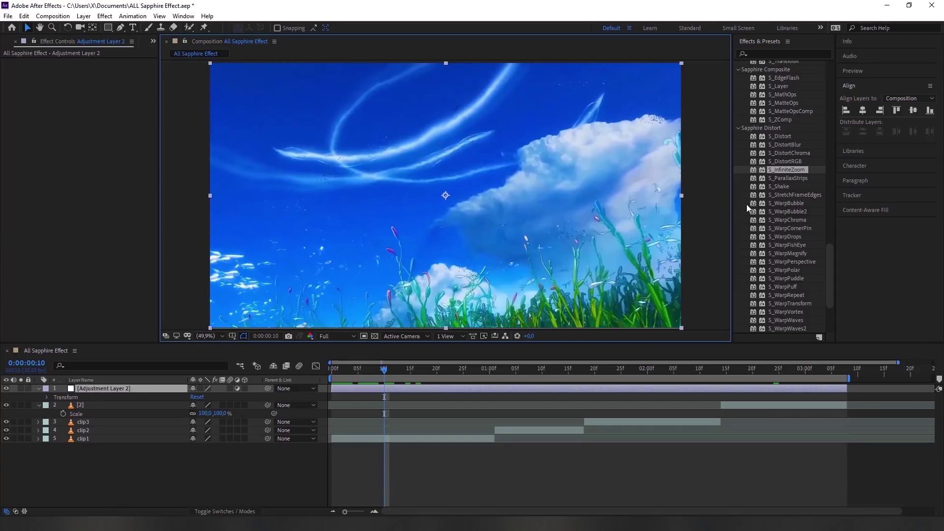
Try S_ParallaxStrips and S_Shake on Adjustment Layer 2, removing each.
drag(787, 178, 488, 391)
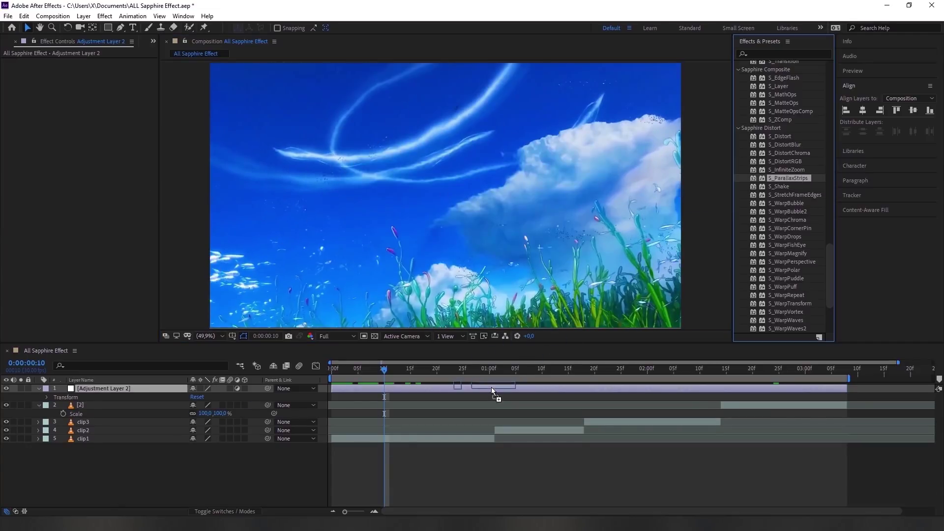
drag(488, 392, 488, 392)
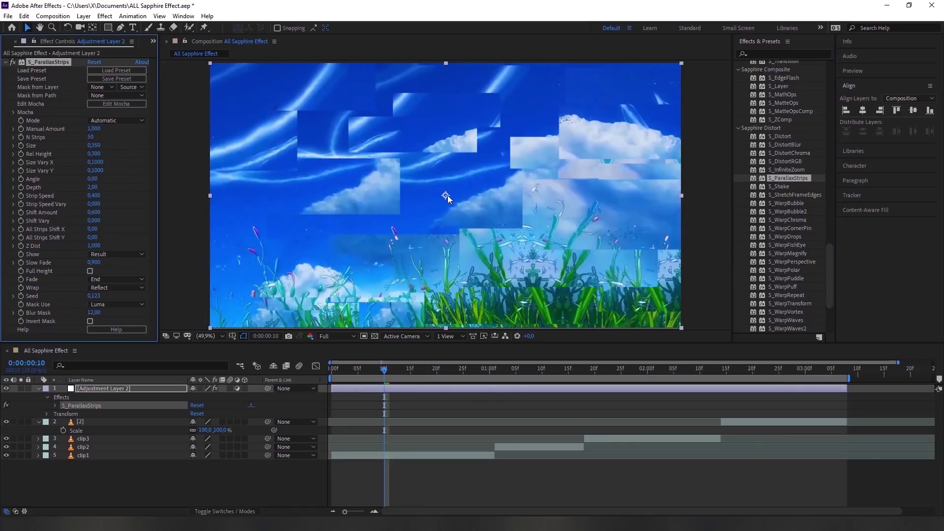
key(Delete)
drag(781, 186, 488, 388)
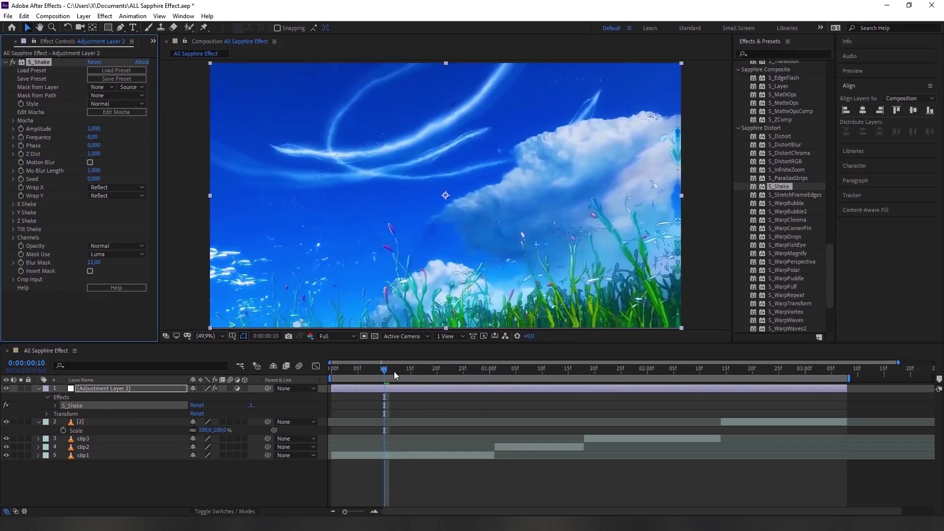
drag(383, 371, 320, 379)
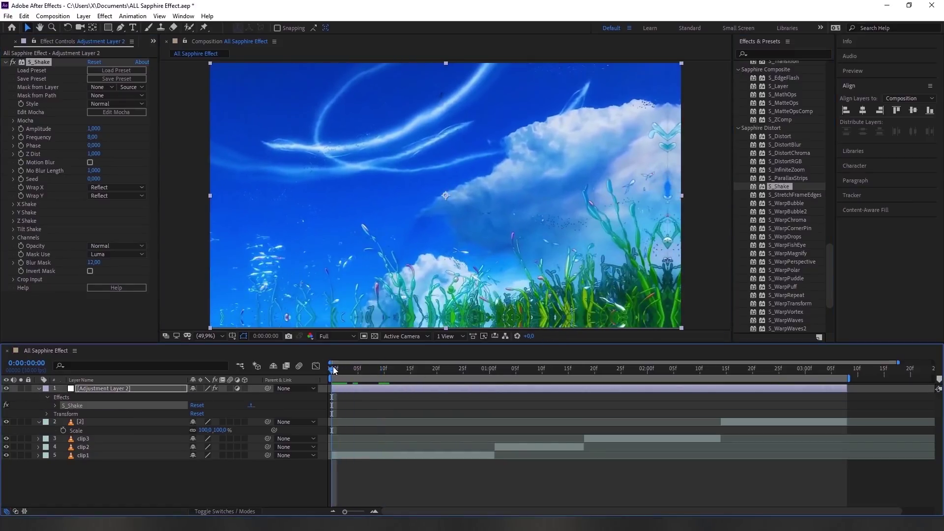
key(Delete)
Apply S_StretchFrameEdges, play a preview from the first frame, and set Center Squeeze to 0.730.
drag(791, 195, 450, 390)
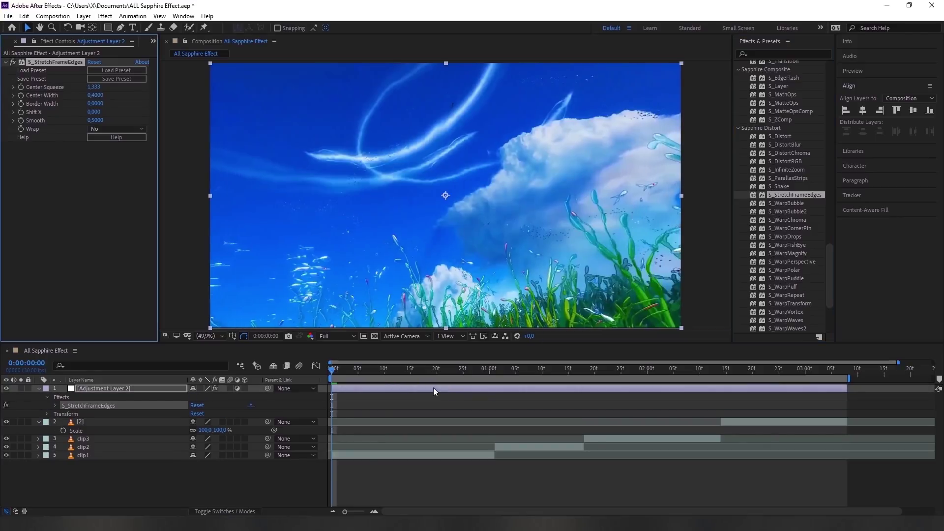
drag(346, 368, 334, 370)
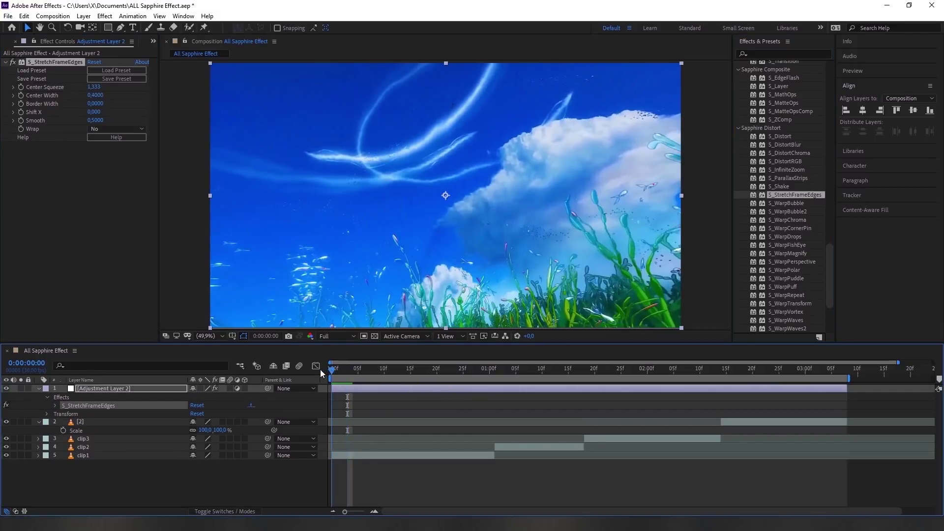
key(space)
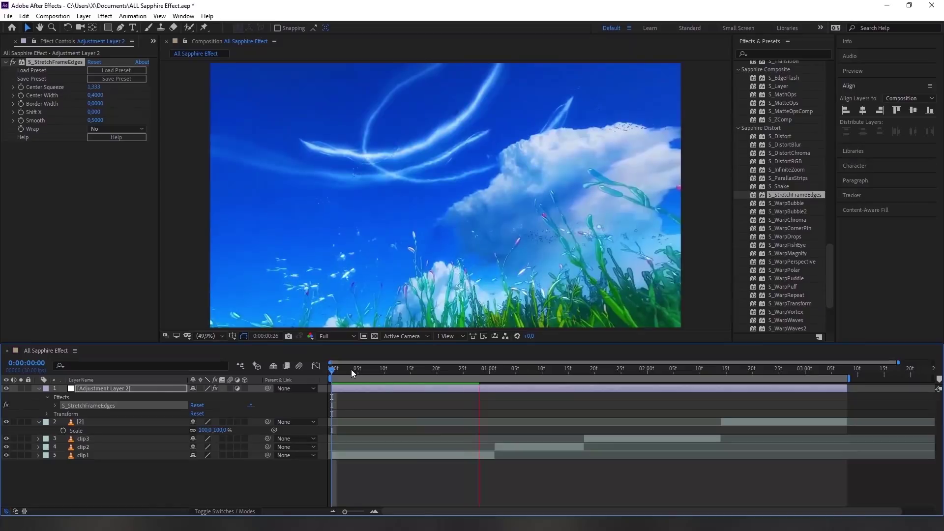
click(351, 369)
drag(348, 370, 329, 371)
key(space)
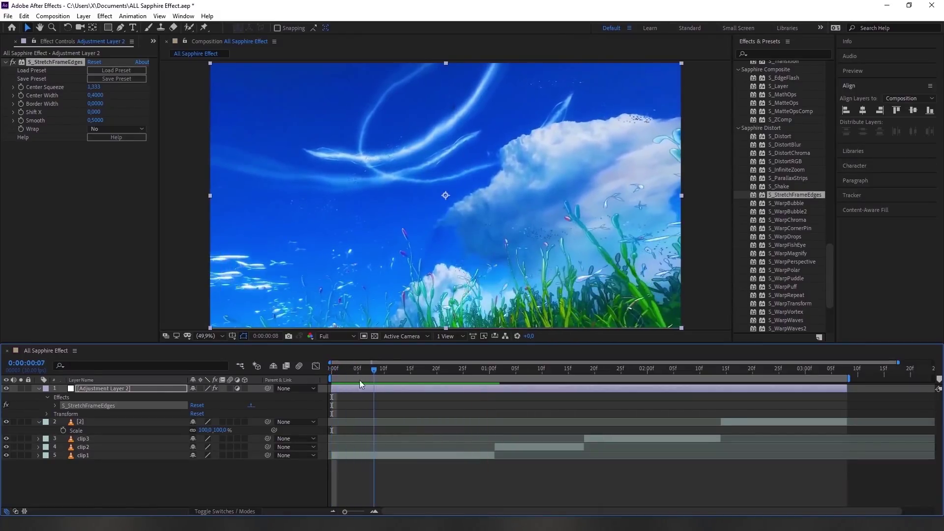
key(space)
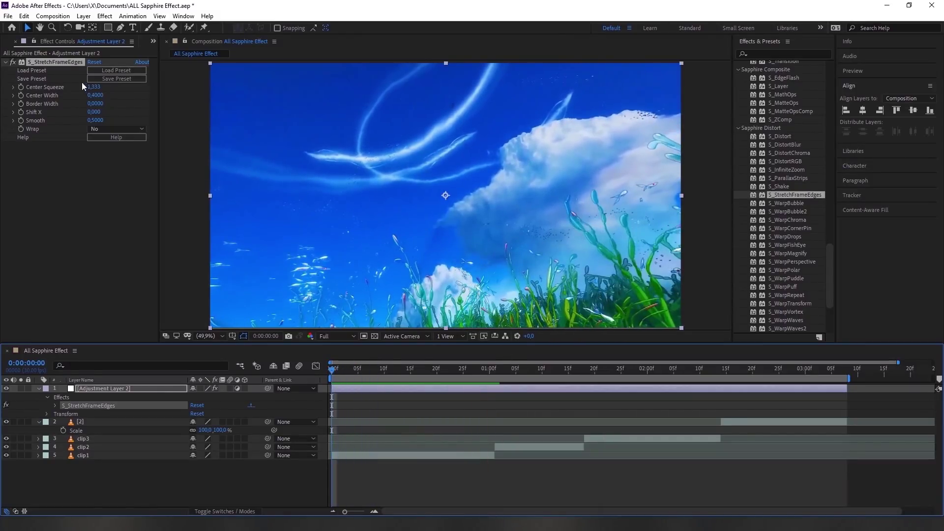
drag(94, 87, 123, 98)
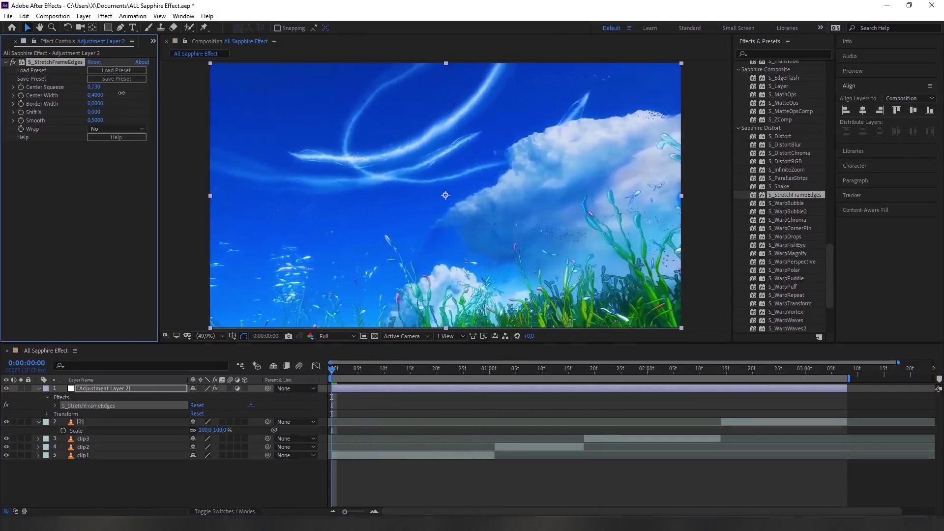
Replace S_StretchFrameEdges with S_WarpBubble, preview it at 0:00:01:05 and 0:00:01:27, then remove it.
key(Delete)
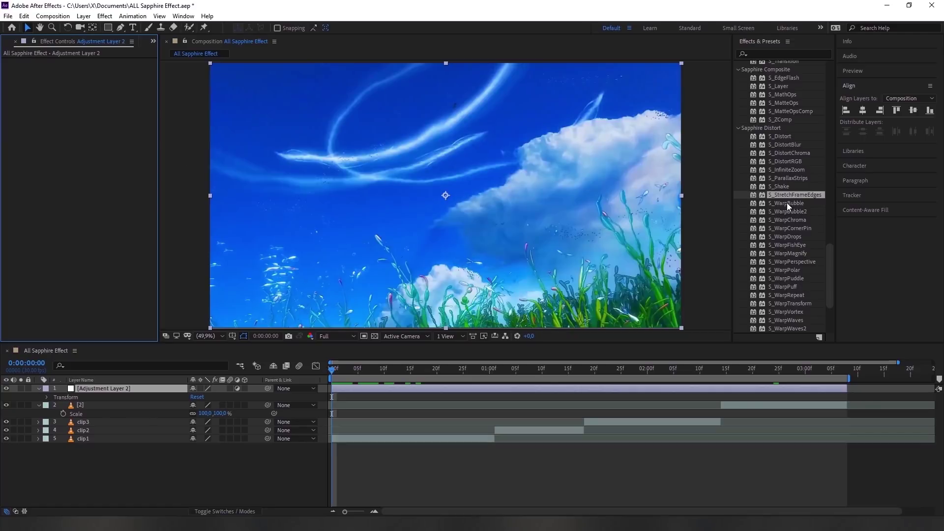
drag(788, 205, 439, 388)
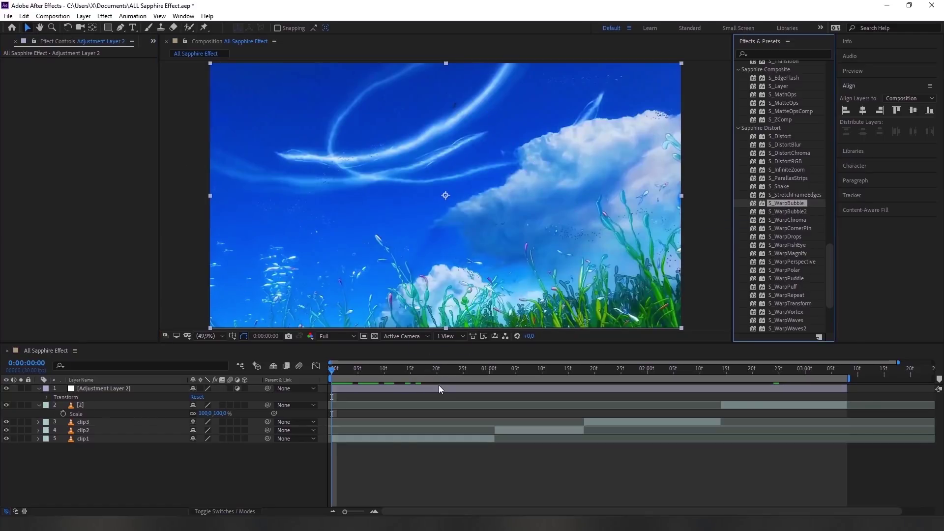
click(517, 374)
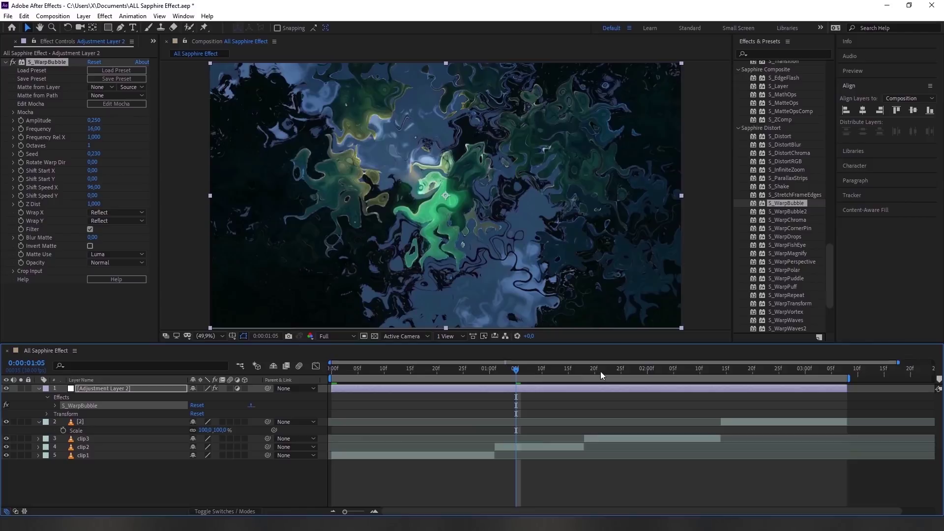
click(632, 374)
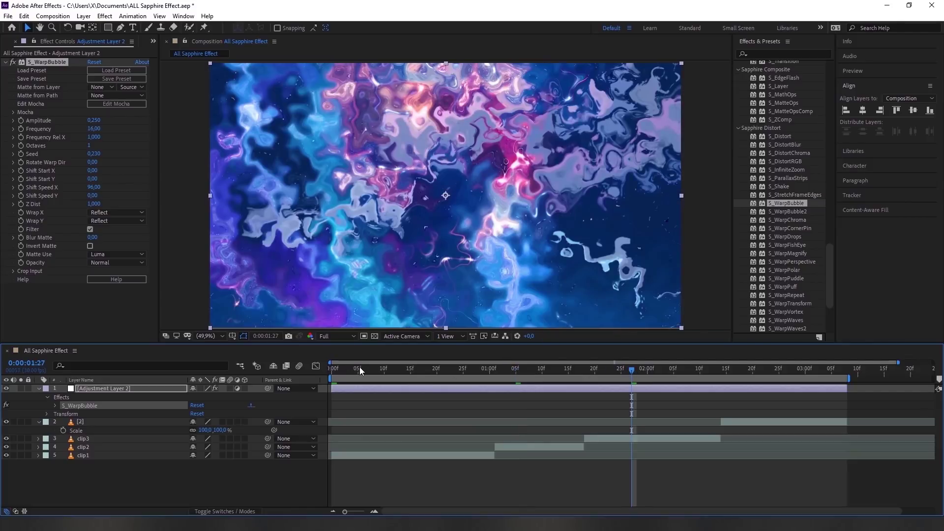
drag(359, 368, 321, 379)
key(Delete)
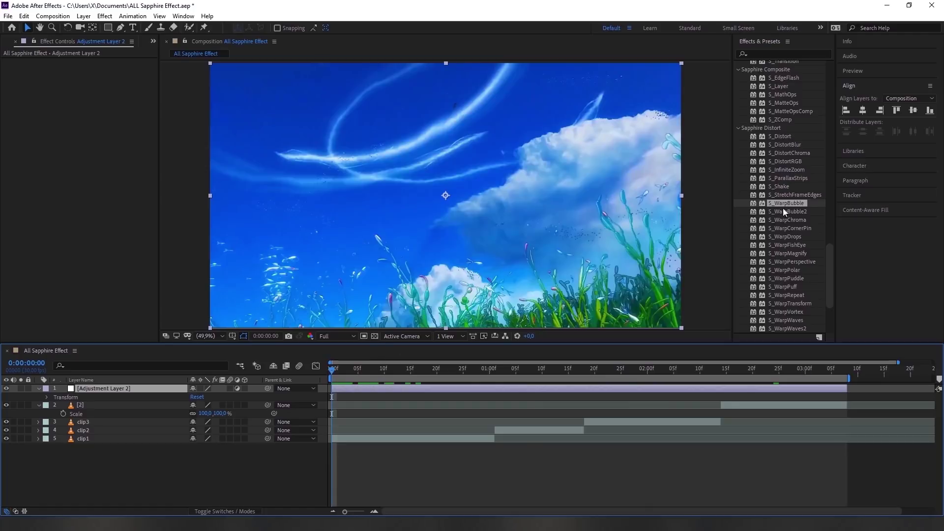
Try S_WarpBubble2, then S_WarpChroma with From Rotate 0,23, removing each.
drag(783, 209, 461, 392)
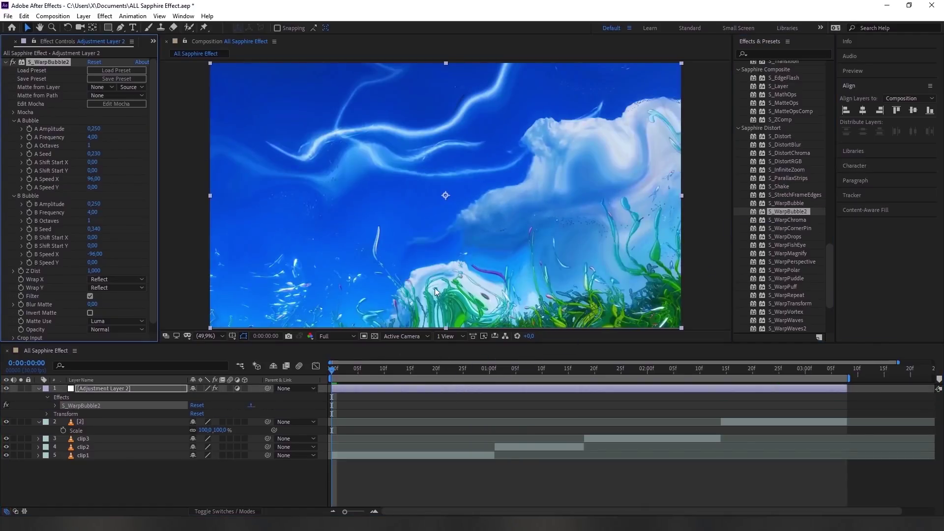
key(Delete)
drag(789, 221, 423, 388)
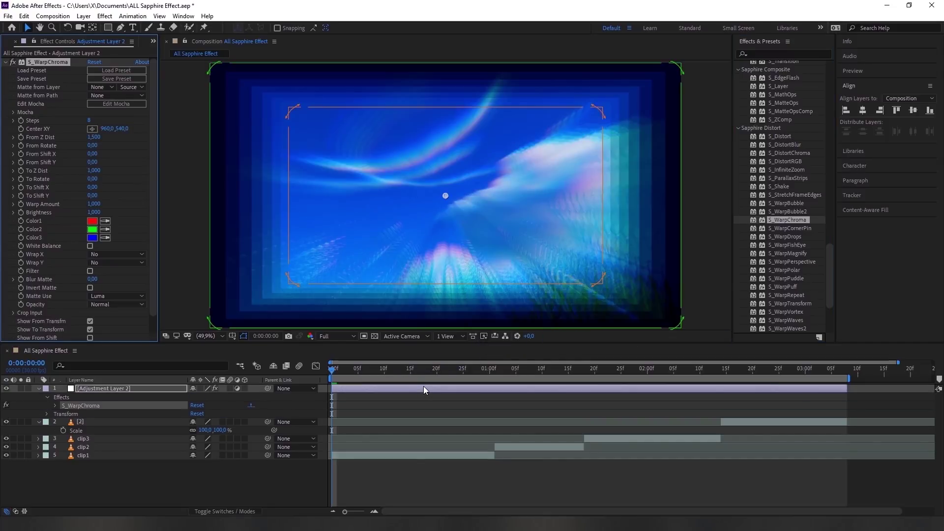
drag(293, 107, 312, 120)
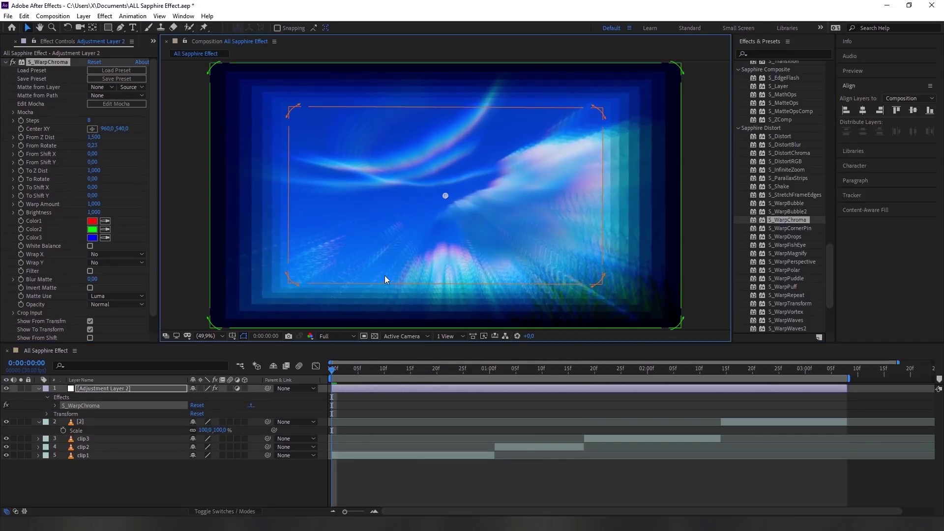
key(Delete)
Apply and undo S_WarpCornerPin and S_WarpDrops on Adjustment Layer 2.
drag(795, 230, 469, 389)
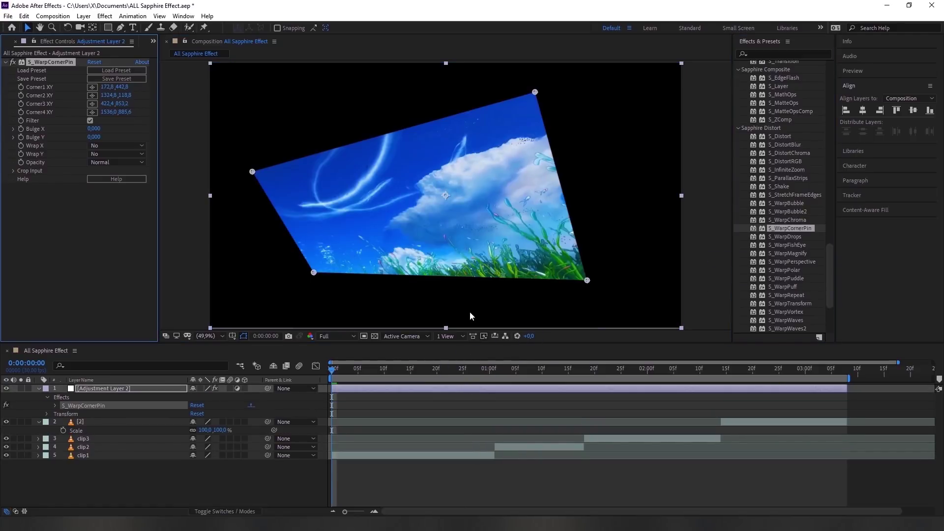
key(ctrl+z)
drag(787, 237, 489, 389)
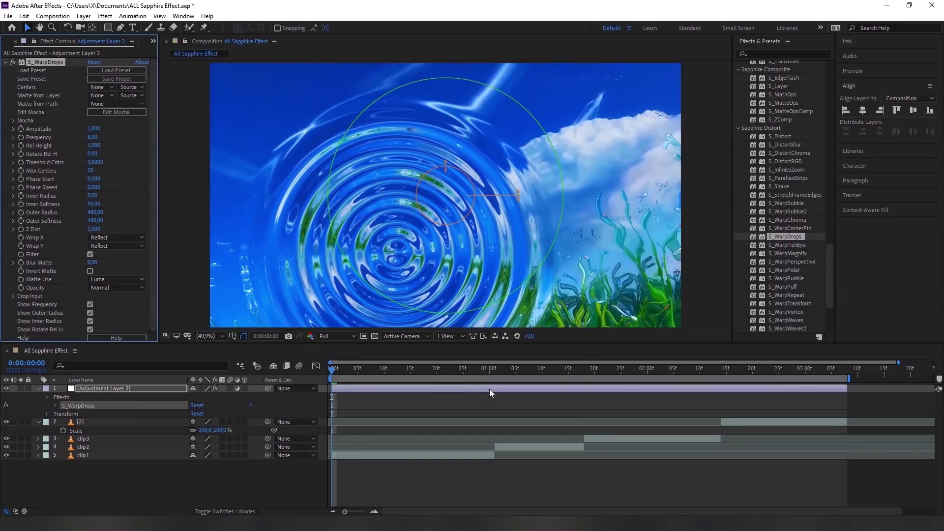
key(ctrl+z)
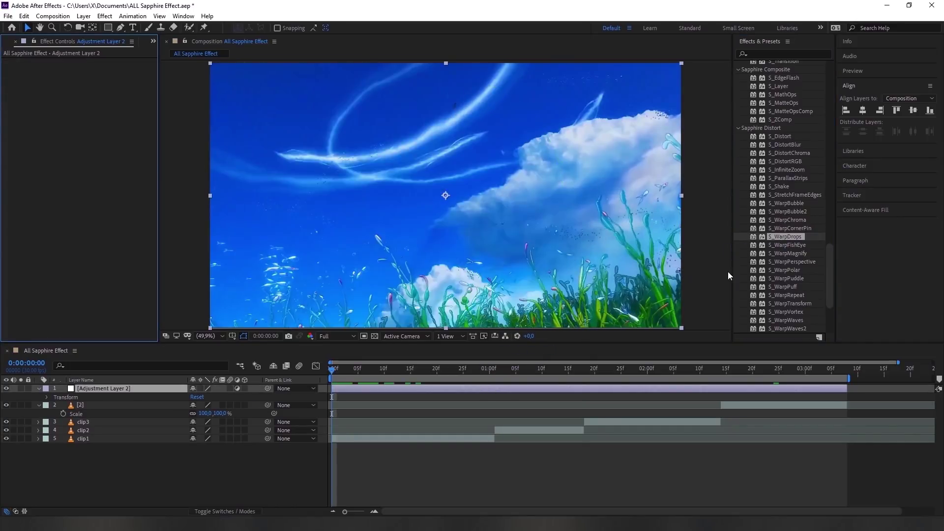
Try S_WarpFishEye on Adjustment Layer 2 with a shifted centre across the clips, then remove it.
drag(793, 246, 488, 389)
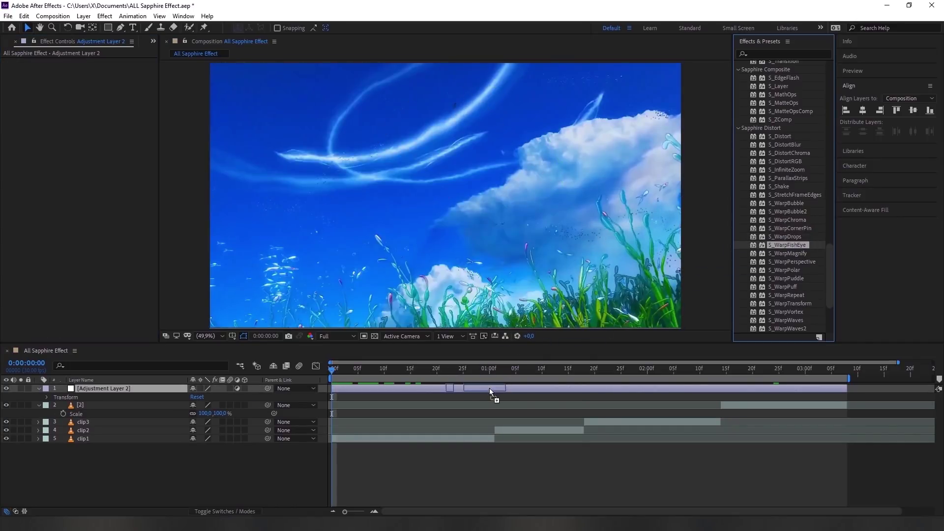
drag(489, 388, 488, 388)
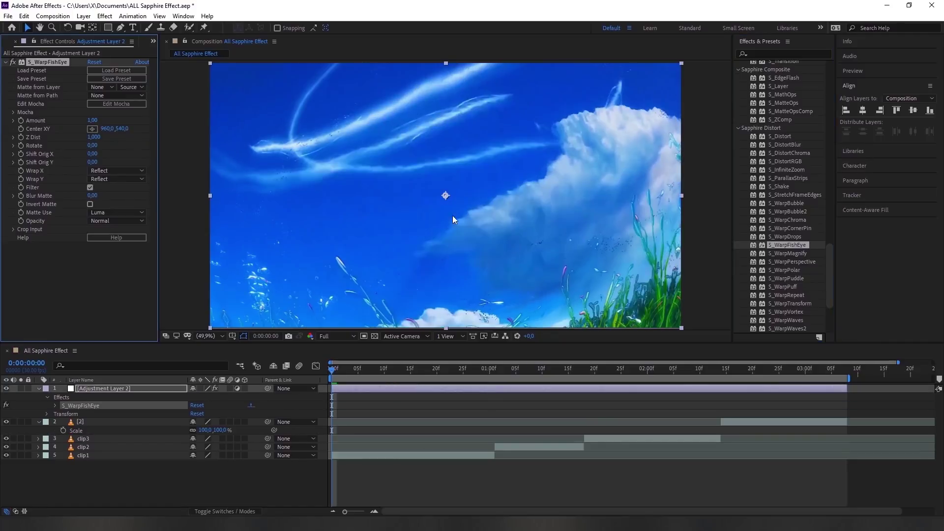
mouse_move(447, 197)
mouse_down()
mouse_move(520, 276)
mouse_move(265, 185)
mouse_move(563, 203)
mouse_move(564, 221)
mouse_up()
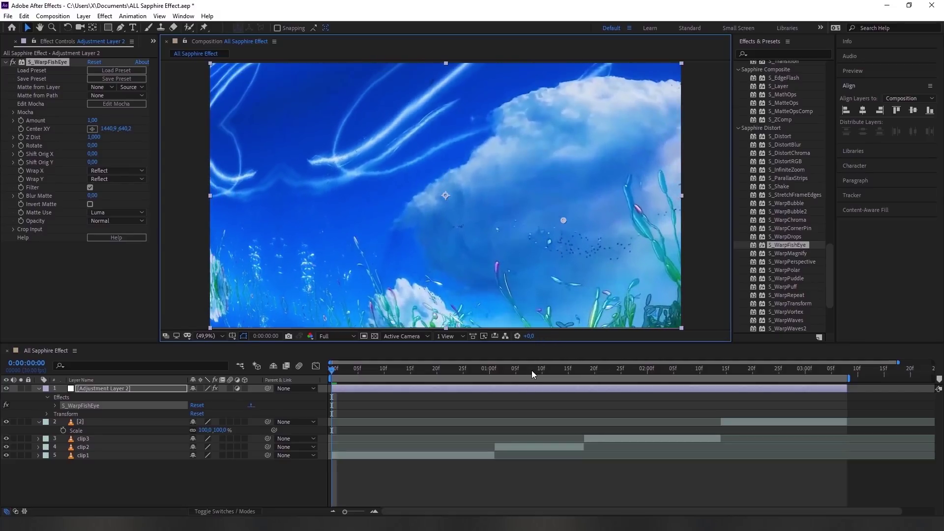
click(532, 370)
mouse_move(563, 221)
mouse_down()
mouse_move(403, 271)
mouse_move(637, 252)
mouse_up()
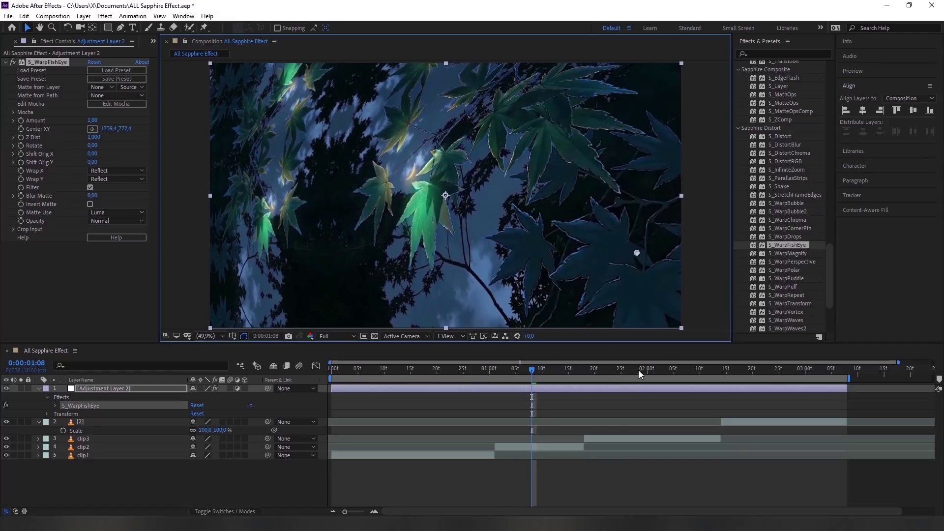
click(642, 369)
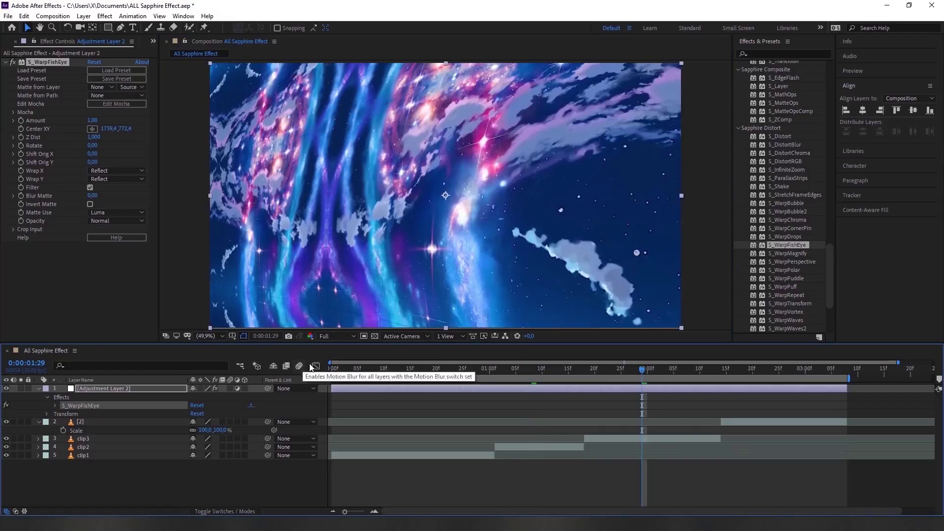
key(Delete)
click(361, 369)
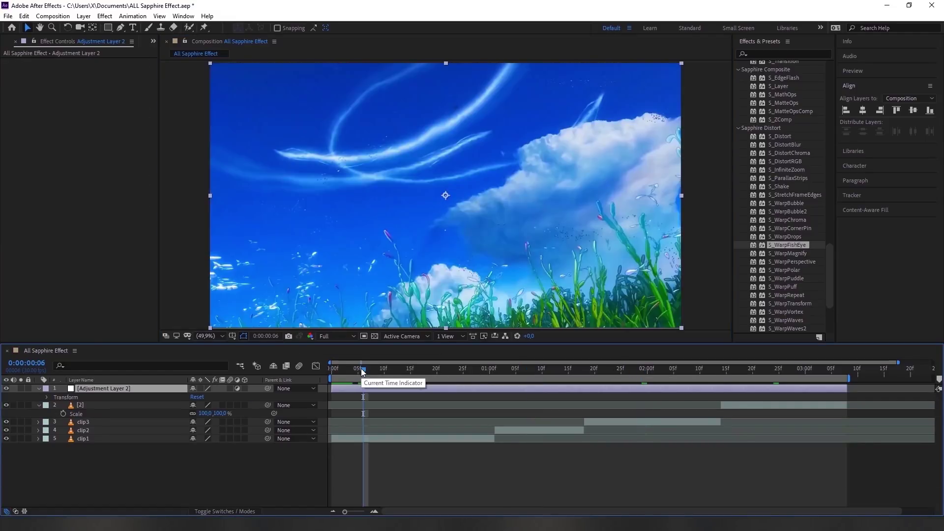
Apply S_WarpMagnify, move the lens onto the right-hand clouds, then remove it.
drag(789, 254, 551, 390)
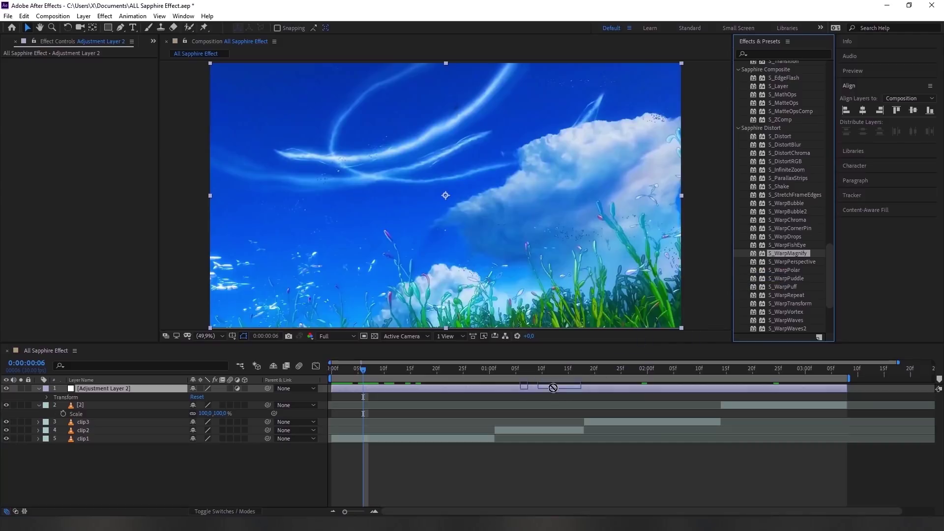
drag(551, 390, 551, 389)
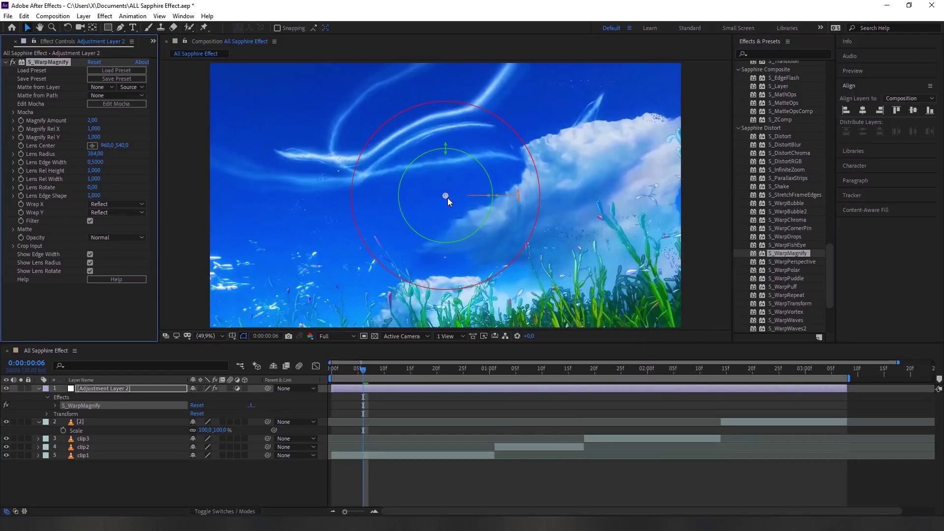
drag(446, 195, 550, 214)
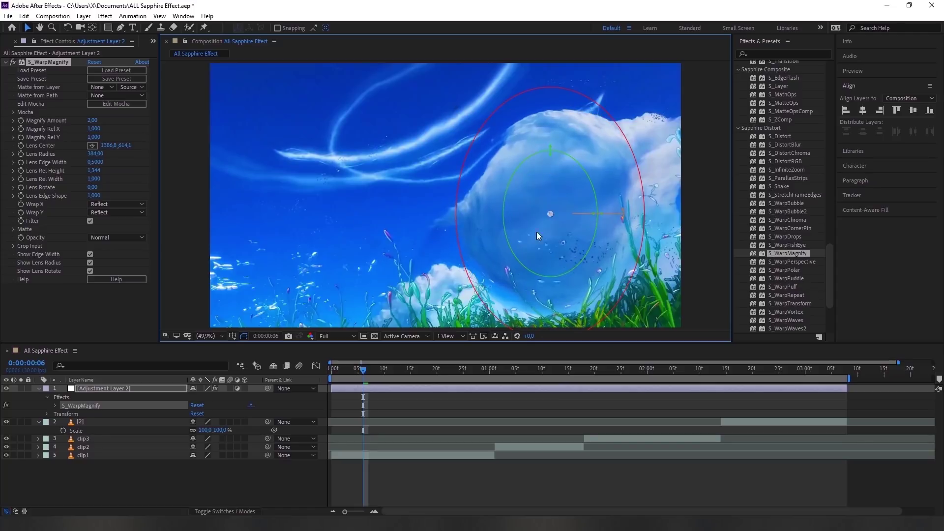
key(Delete)
Preview S_WarpPerspective tiling across the clips, remove it, and apply S_WarpPolar instead.
drag(784, 262, 489, 391)
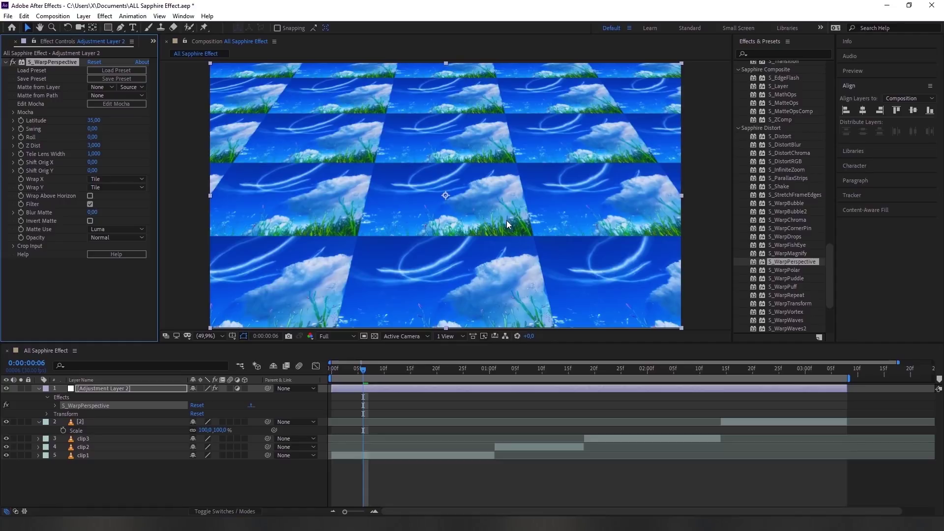
click(546, 370)
click(640, 372)
click(412, 369)
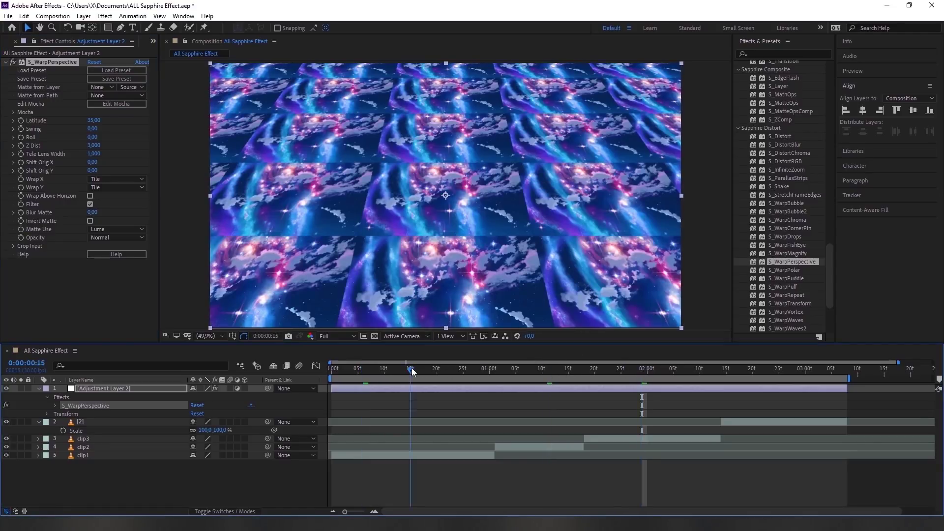
key(Delete)
drag(793, 273, 470, 387)
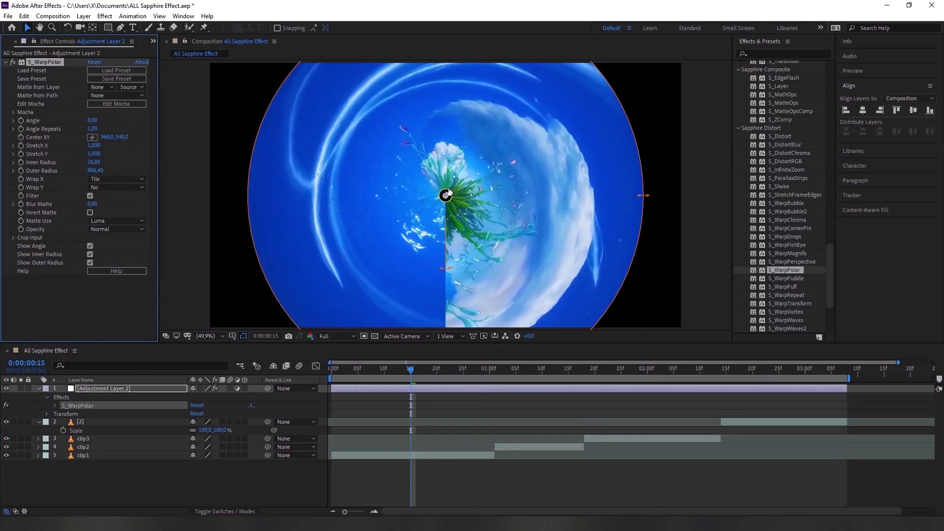
Narrow the polar warp and widen its inner radius into a black centre hole, previewing each clip.
drag(643, 197, 619, 196)
mouse_move(446, 196)
mouse_down()
mouse_move(509, 195)
mouse_move(482, 199)
mouse_up()
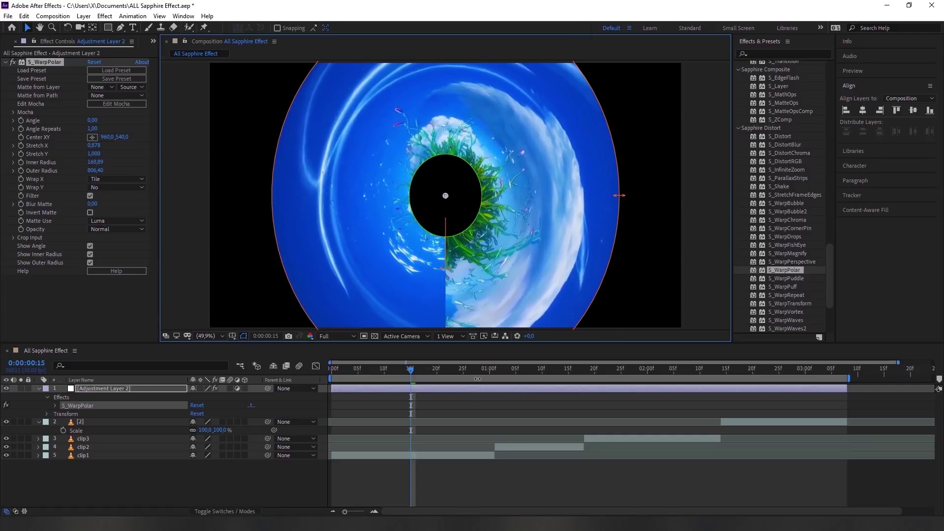
click(532, 369)
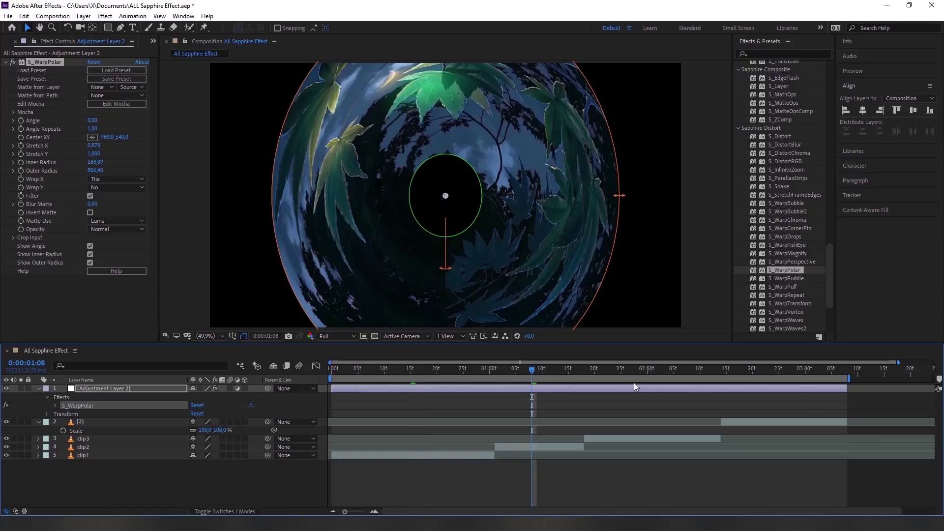
click(652, 369)
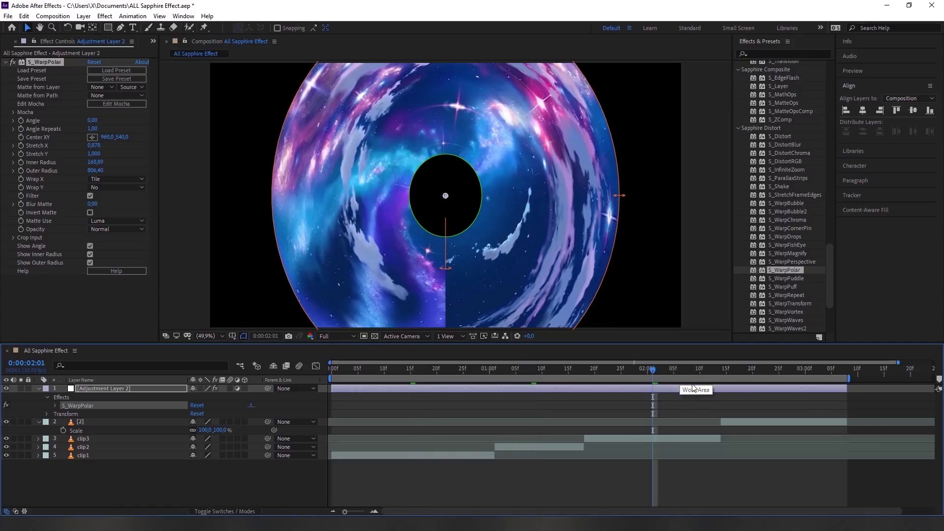
click(406, 373)
Remove S_WarpPolar, then try S_WarpPuddle on Adjustment Layer 2 and remove it.
key(Delete)
drag(779, 279, 486, 392)
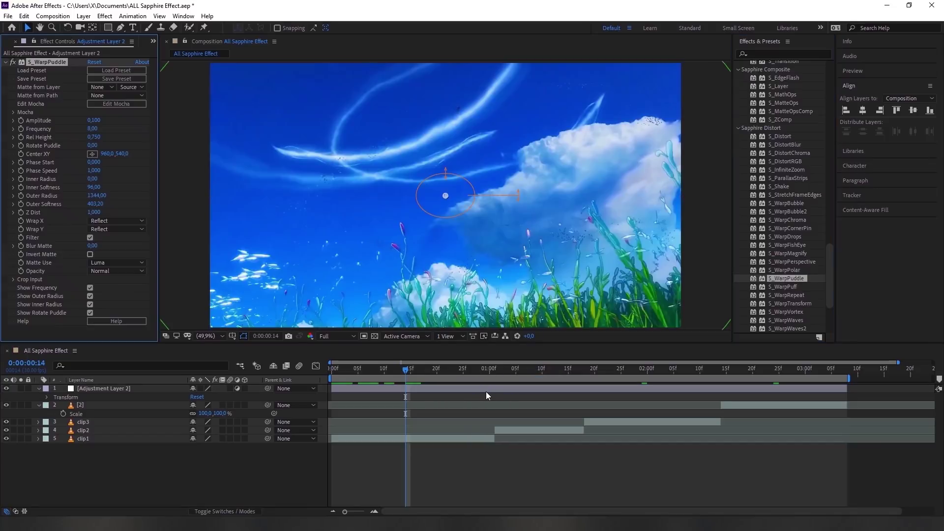
key(Delete)
Try S_WarpPuff and S_WarpRepeat on Adjustment Layer 2, removing each.
drag(791, 287, 438, 388)
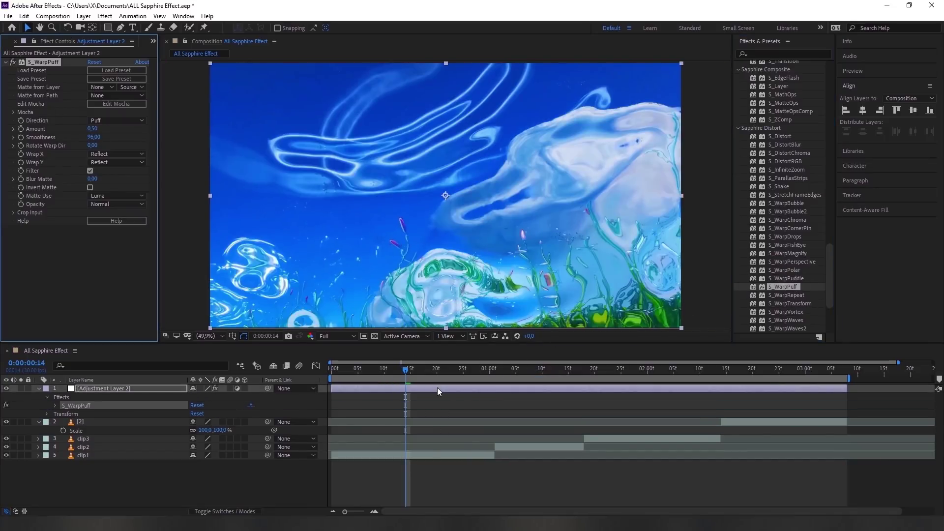
key(Delete)
drag(785, 296, 446, 386)
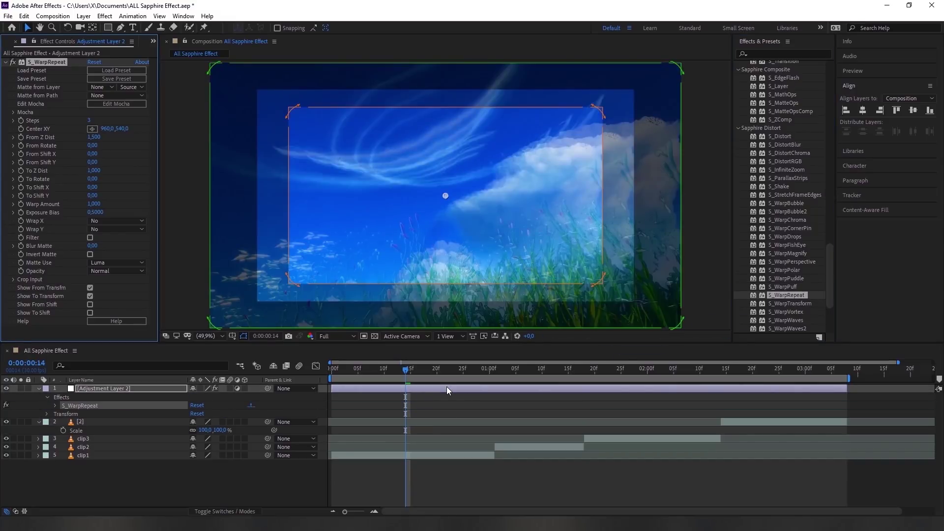
key(Delete)
Apply S_WarpTransform with Scale X 1,620, Scale Y 1,670, Z Dist 1,84, about 97° rotation, then remove it.
drag(774, 304, 527, 390)
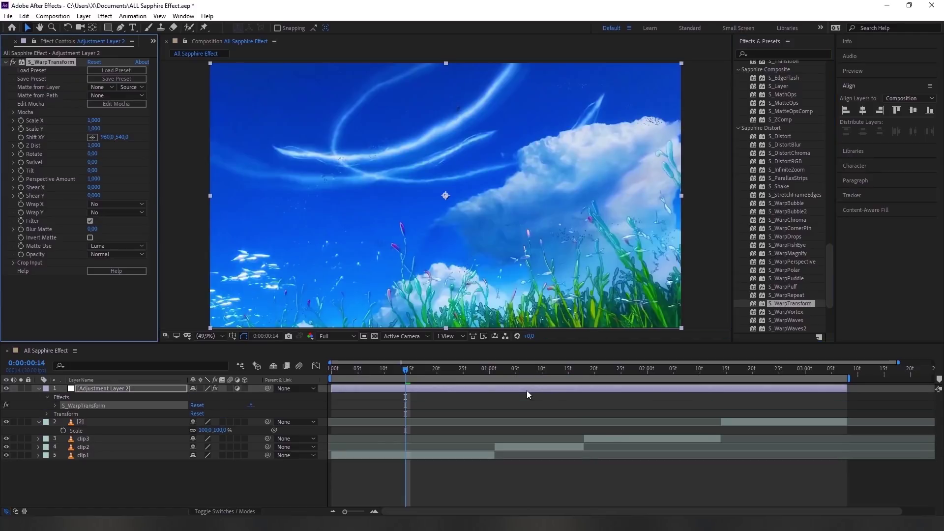
click(94, 121)
text(,62)
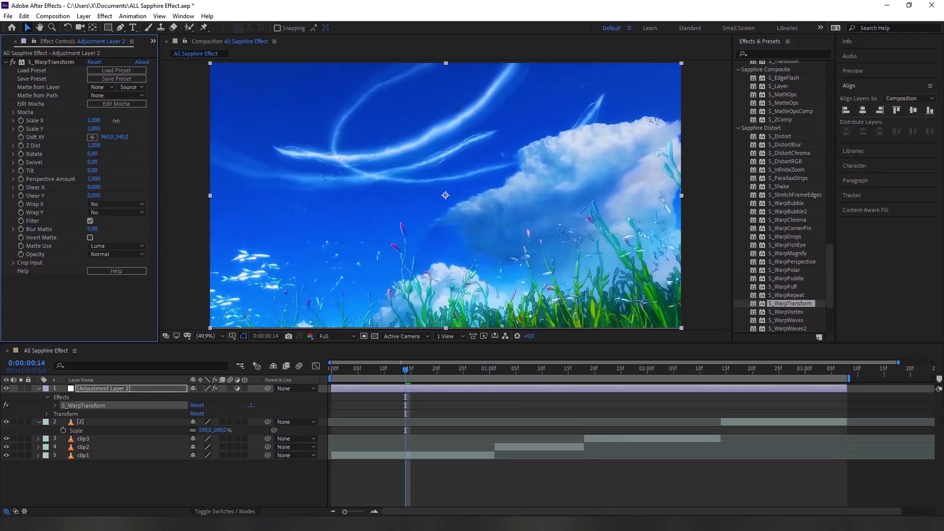
key(Return)
click(94, 129)
text(1,67)
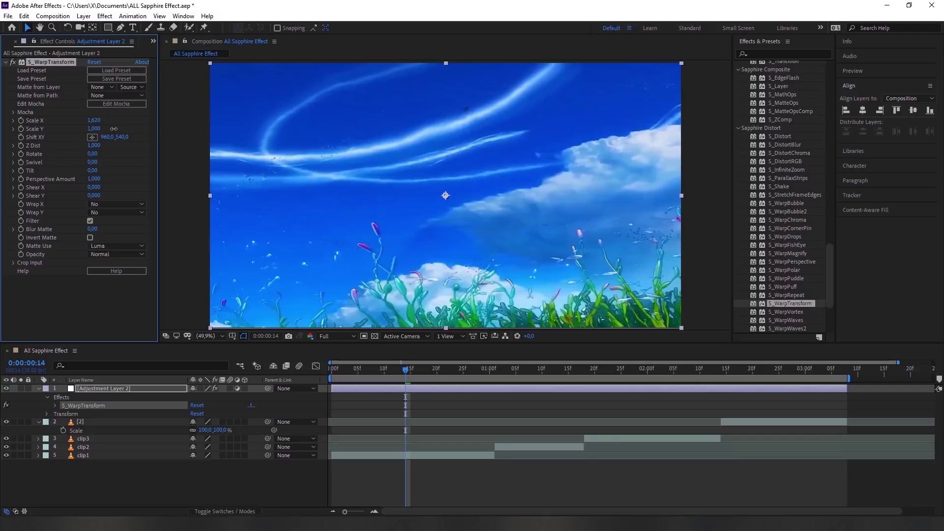
key(Return)
click(94, 145)
text(1,84)
key(Return)
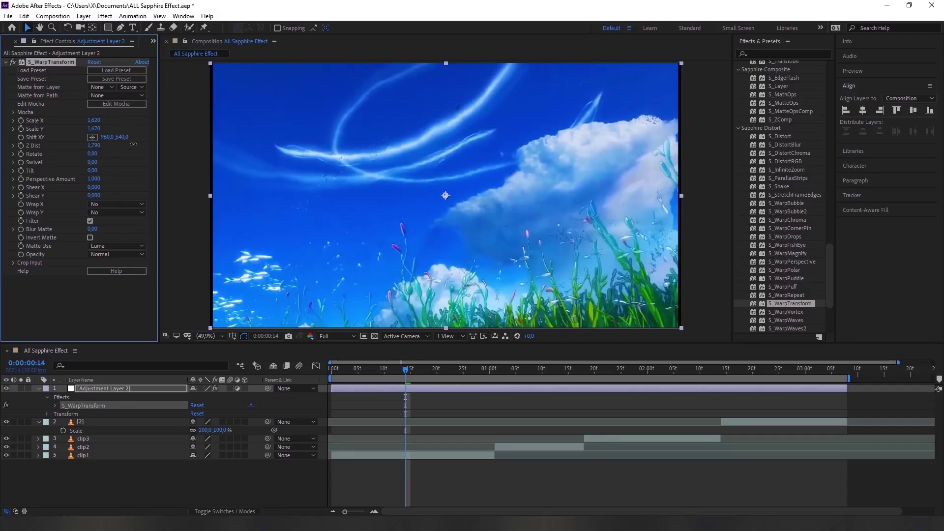
mouse_move(96, 157)
mouse_down()
mouse_move(133, 172)
mouse_move(118, 188)
mouse_move(131, 197)
mouse_up()
key(Delete)
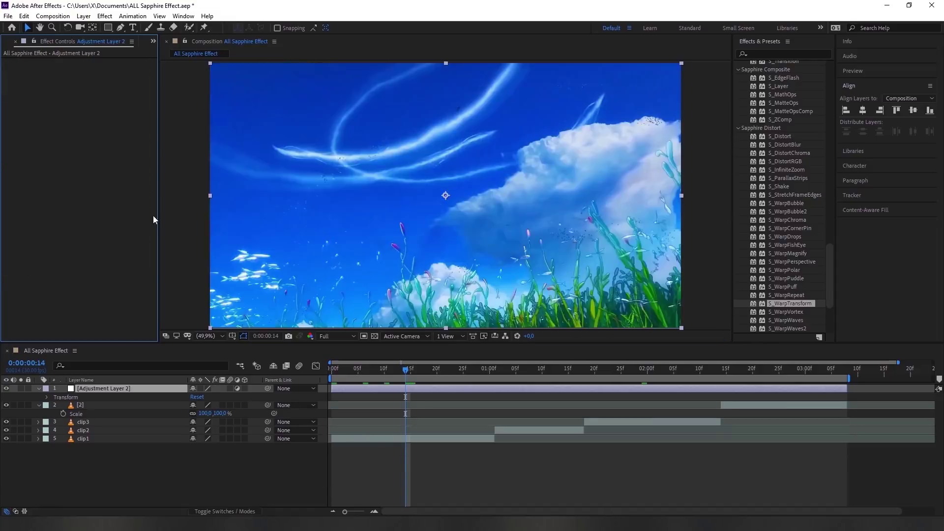
Try S_WarpVortex, S_WarpWaves and S_WarpWaves2 on the adjustment layer, removing each.
drag(782, 312, 579, 391)
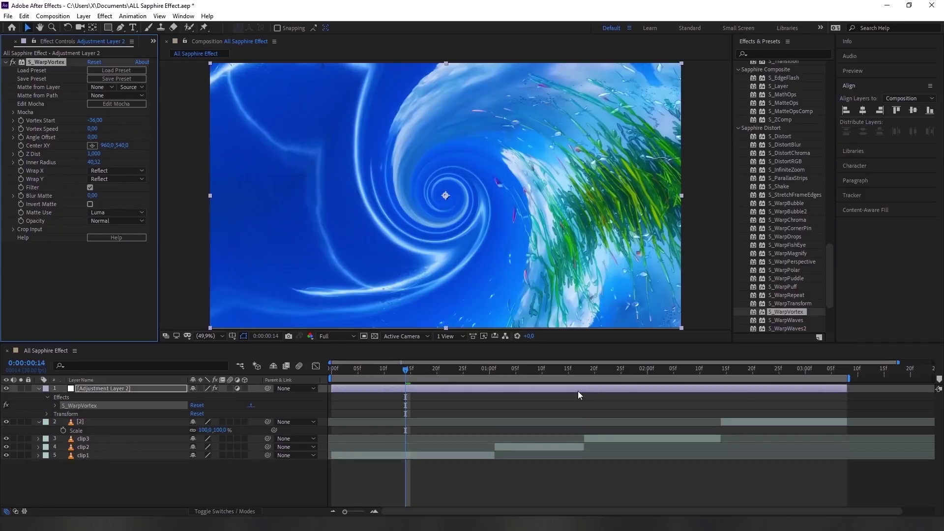
key(Delete)
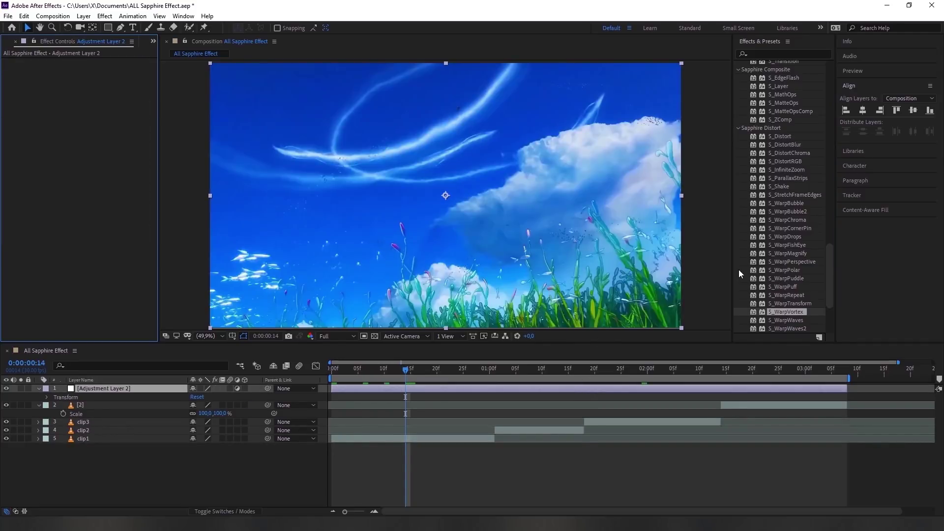
scroll(740, 274, down, 2)
drag(781, 298, 466, 392)
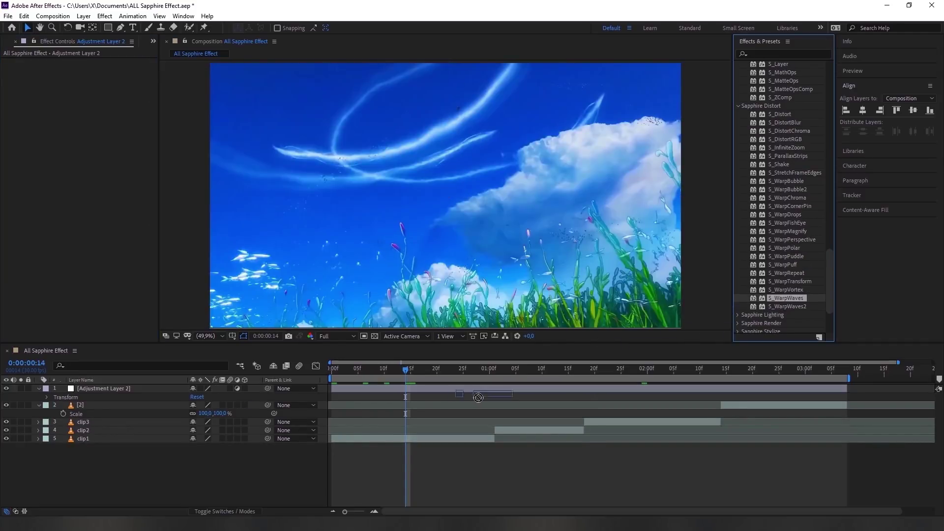
key(Delete)
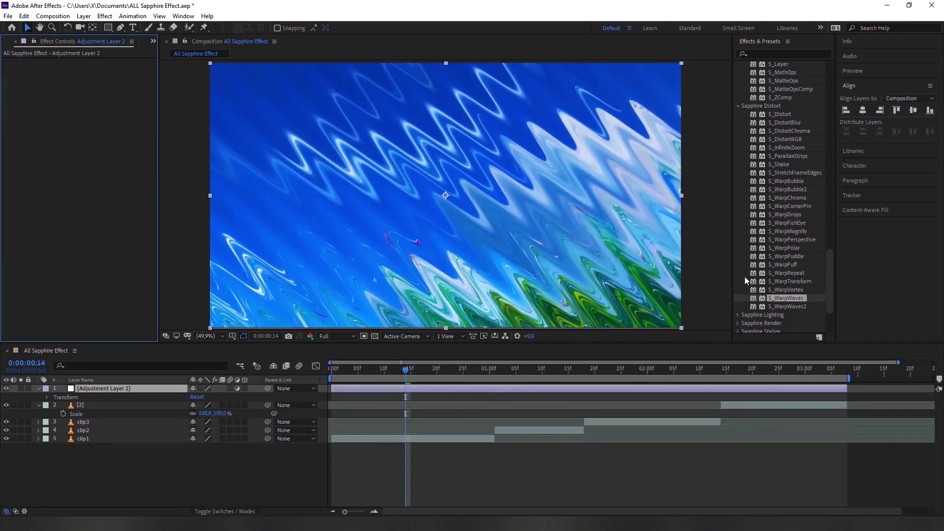
click(785, 307)
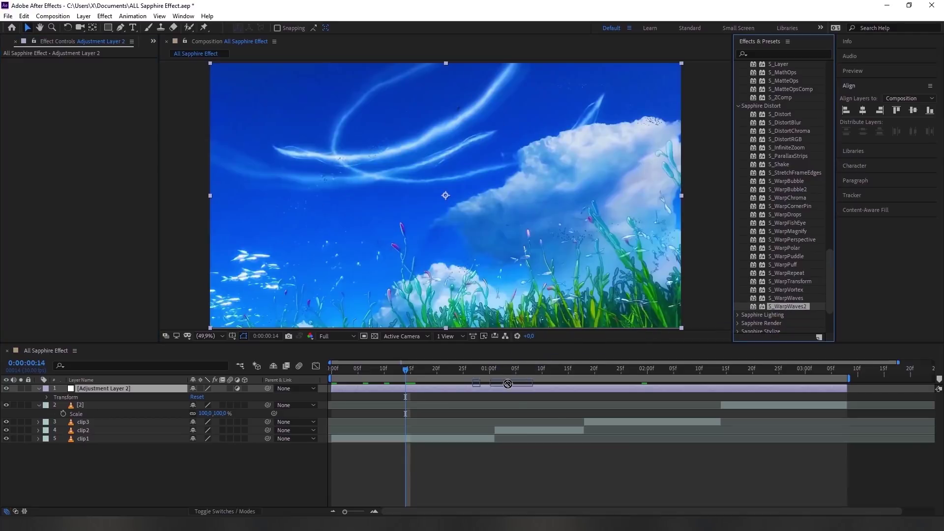
drag(785, 307, 502, 391)
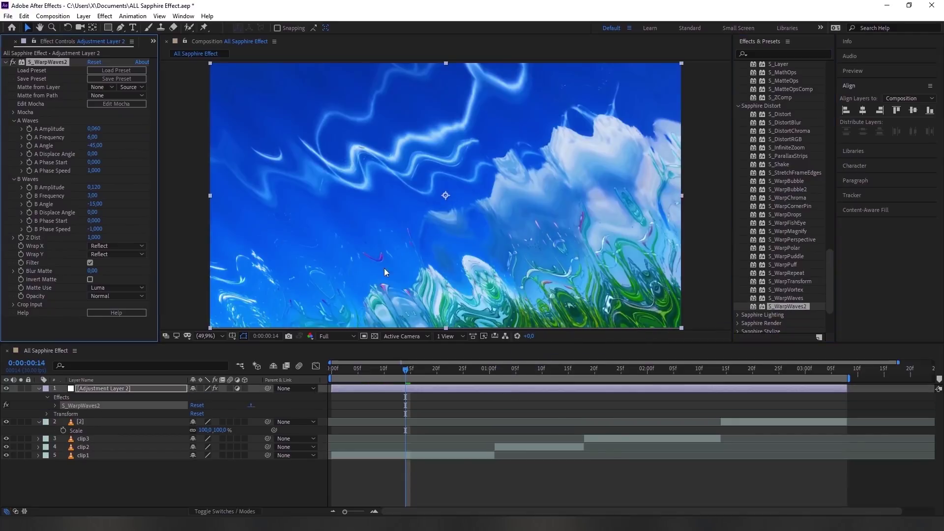
key(Delete)
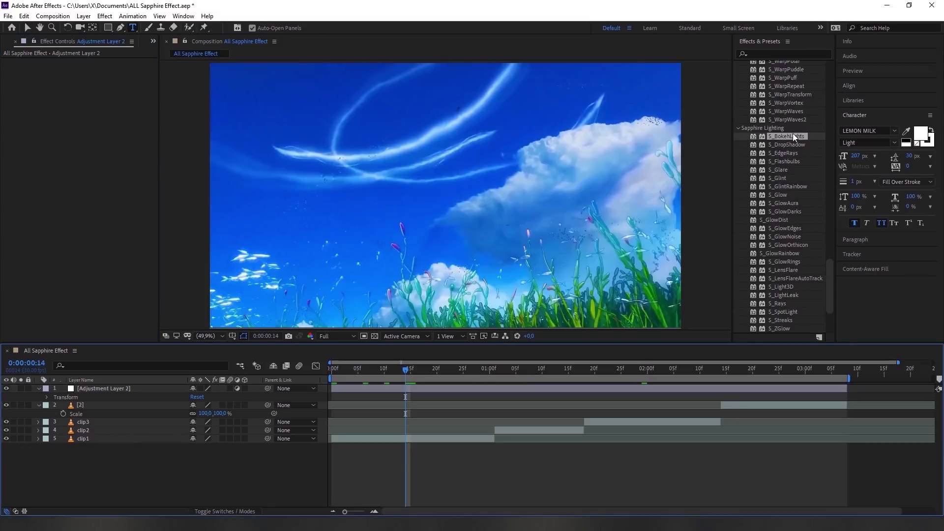
Apply S_BokehLights to Adjustment Layer 2 and hide clip1 to see bokeh on black.
drag(780, 134, 477, 388)
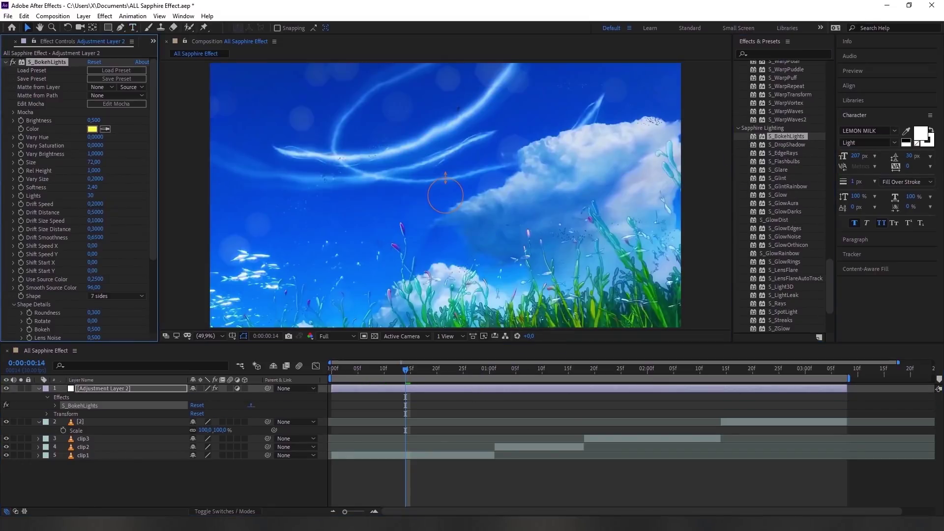
click(8, 458)
click(8, 458)
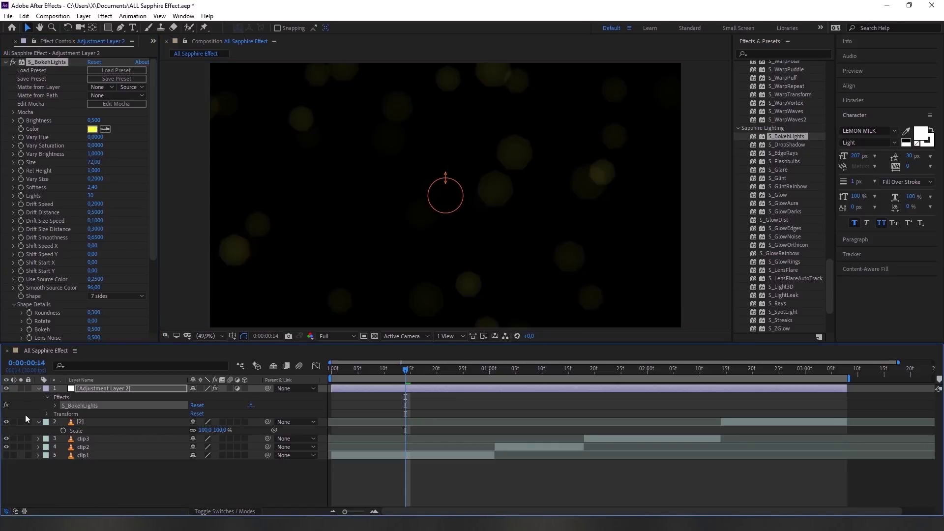
Set bokeh Brightness to 2,970, multicoloured hues, Size 150 and Rel Height 1.760, then open Load Preset.
drag(98, 120, 123, 120)
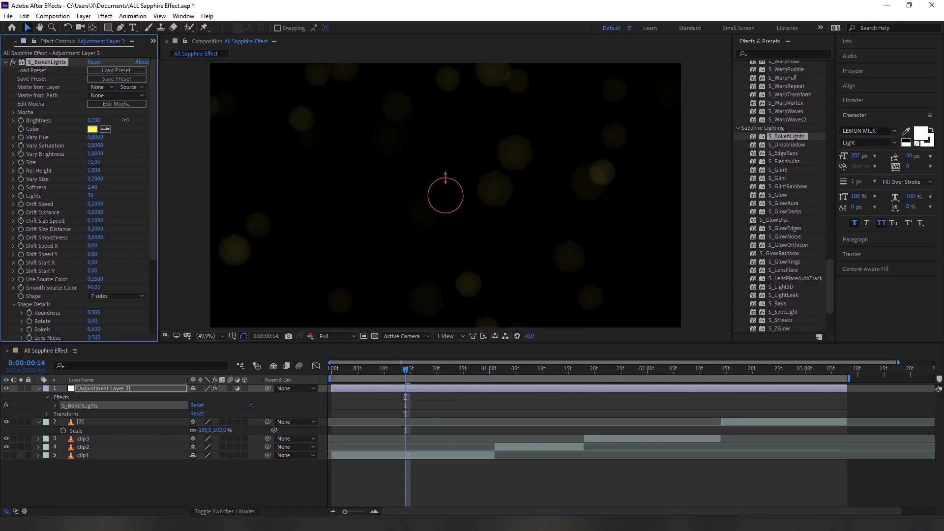
drag(183, 121, 192, 142)
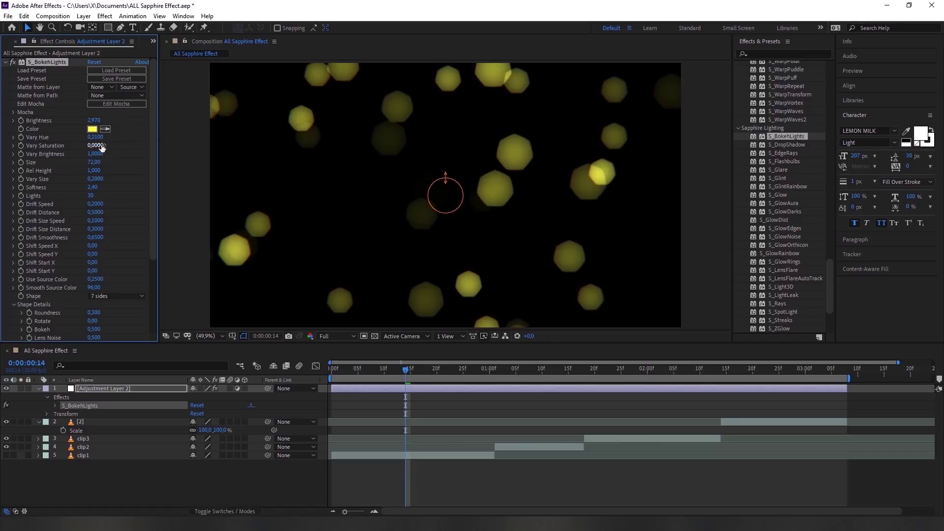
drag(102, 148, 94, 146)
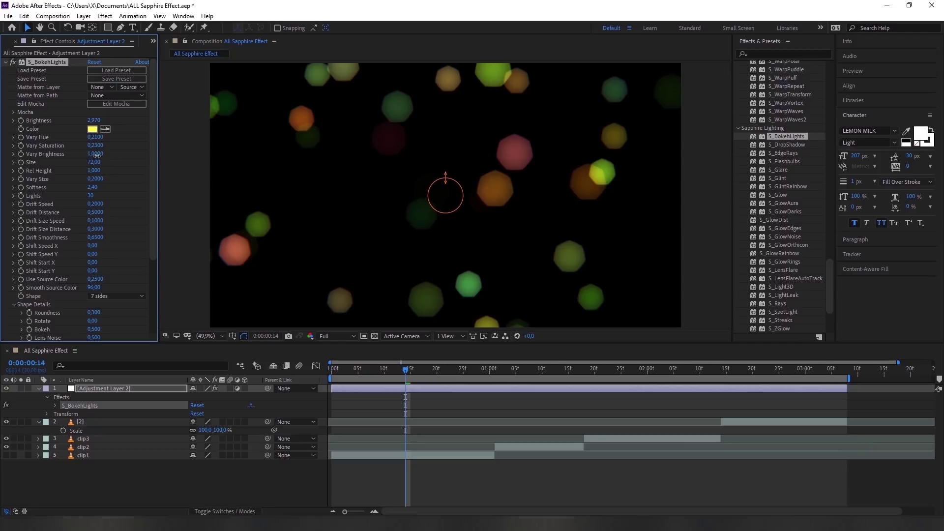
mouse_move(95, 165)
mouse_down()
mouse_move(136, 163)
mouse_move(130, 170)
mouse_up()
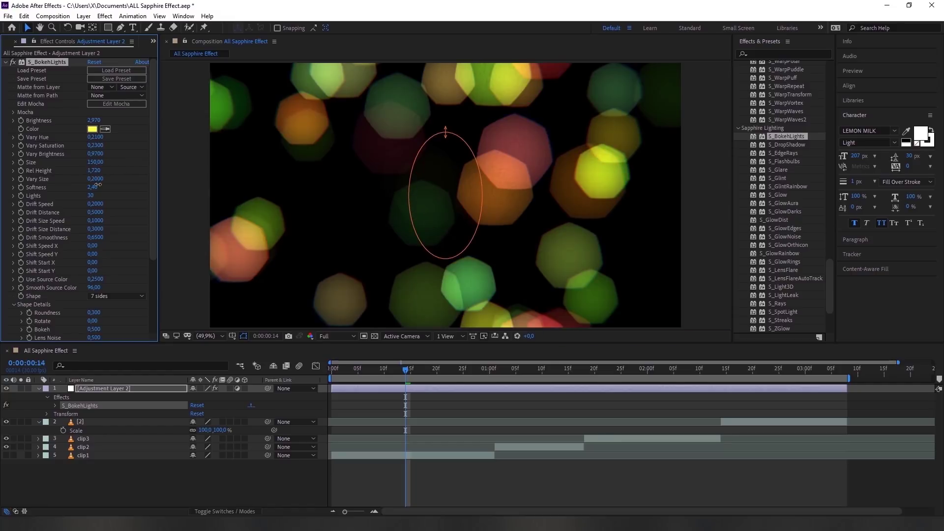
drag(92, 170, 95, 170)
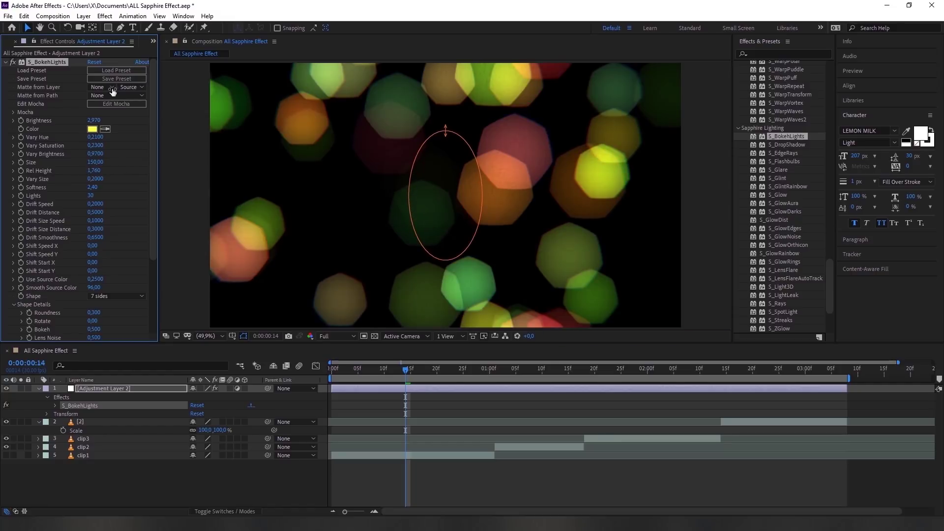
click(101, 70)
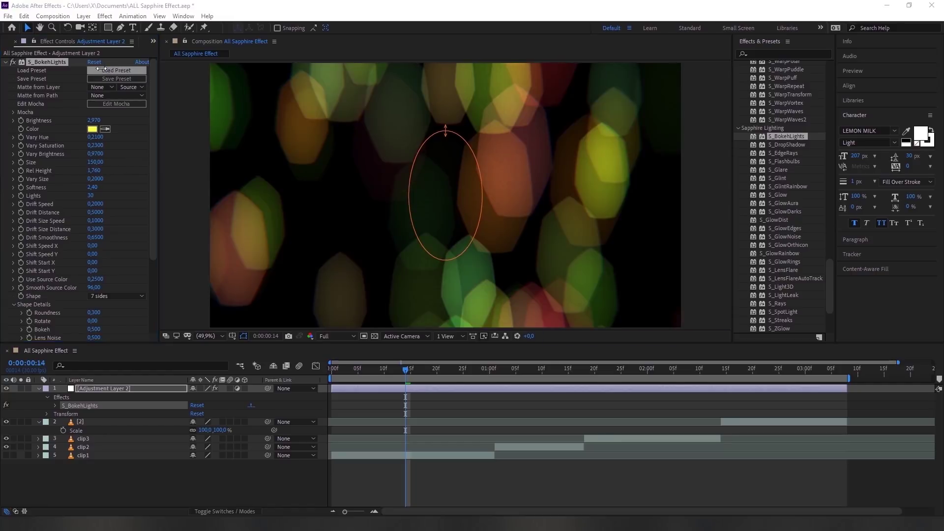
Browse the bokeh presets (Anamorphic, Autumn, Big Dots, Circus, City) and load Retro Bokeh.
click(438, 143)
click(310, 242)
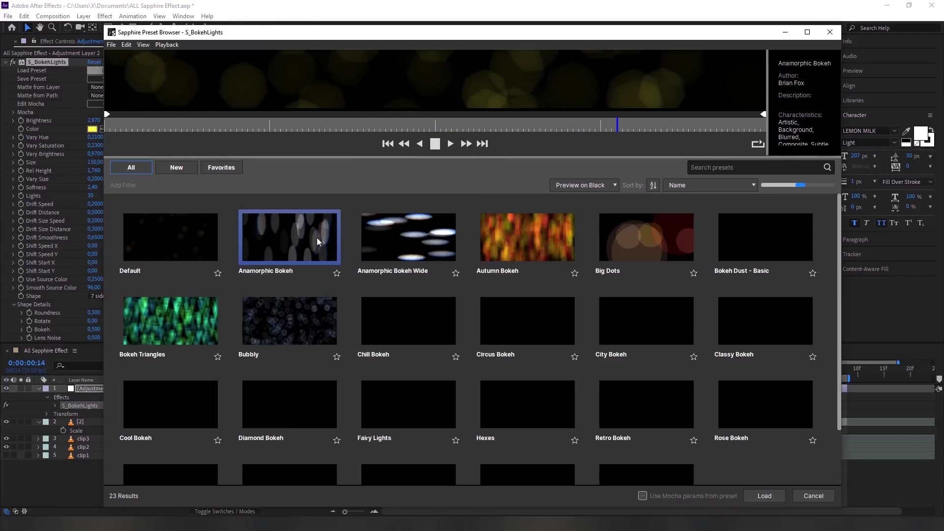
click(381, 244)
click(489, 245)
click(695, 242)
click(785, 241)
scroll(405, 323, down, 1)
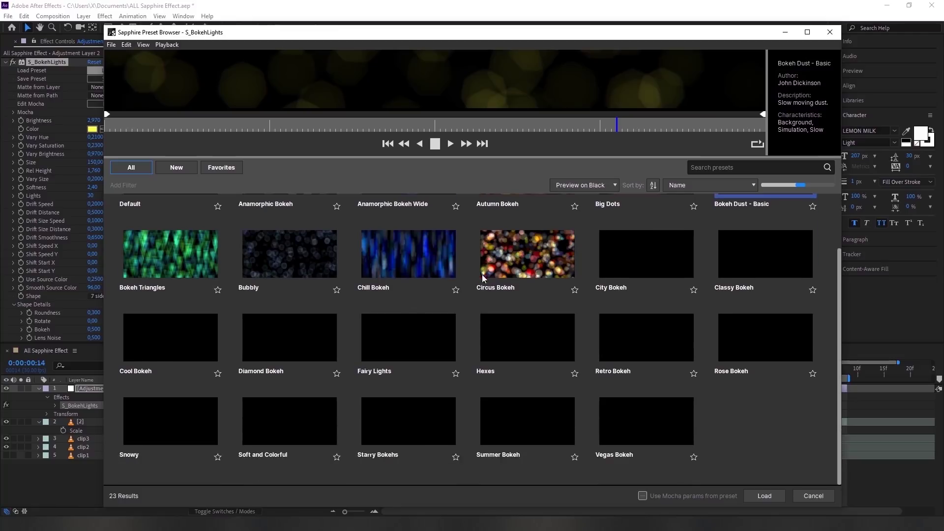
click(506, 269)
click(663, 270)
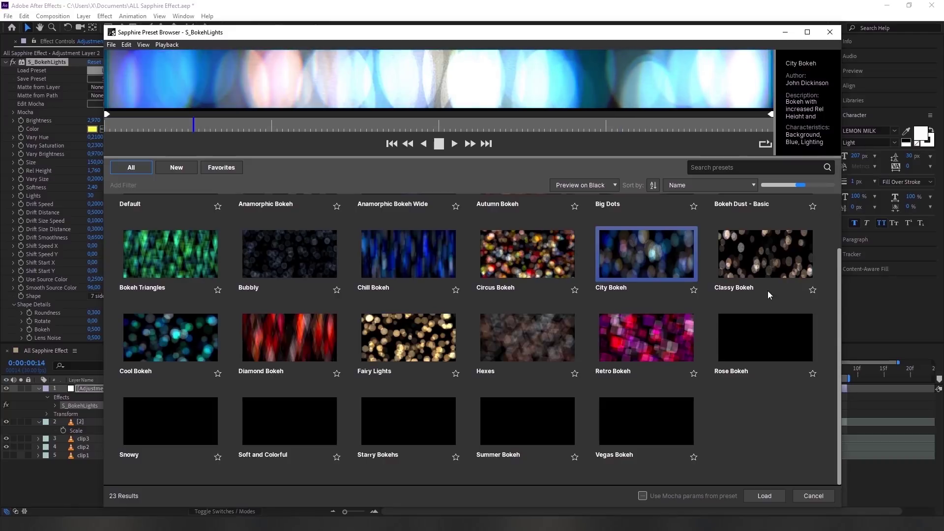
click(648, 355)
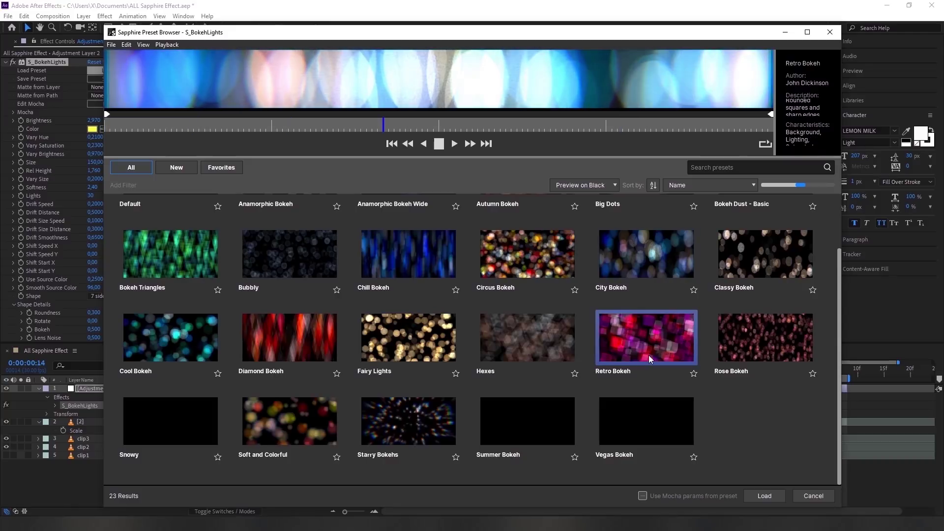
click(757, 497)
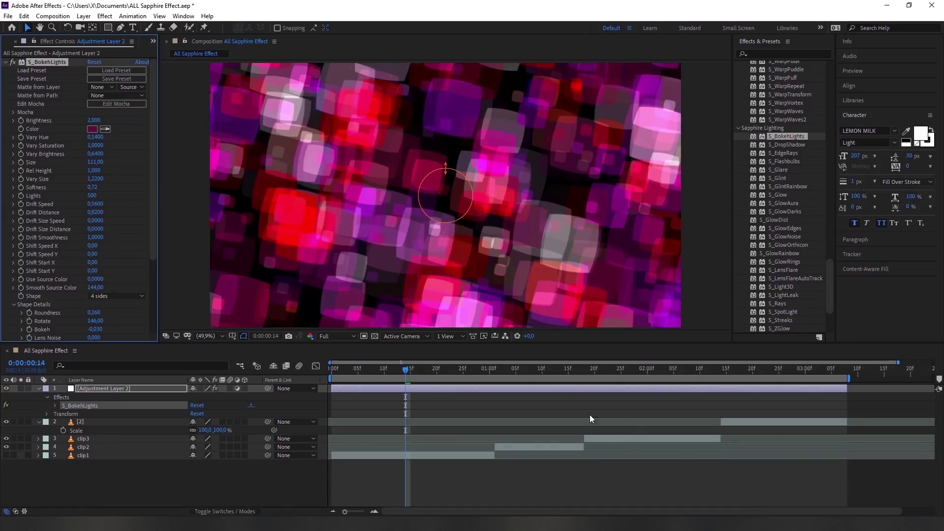
Check the pink bokeh over clip1, hide clip1 again and remove S_BokehLights.
click(5, 457)
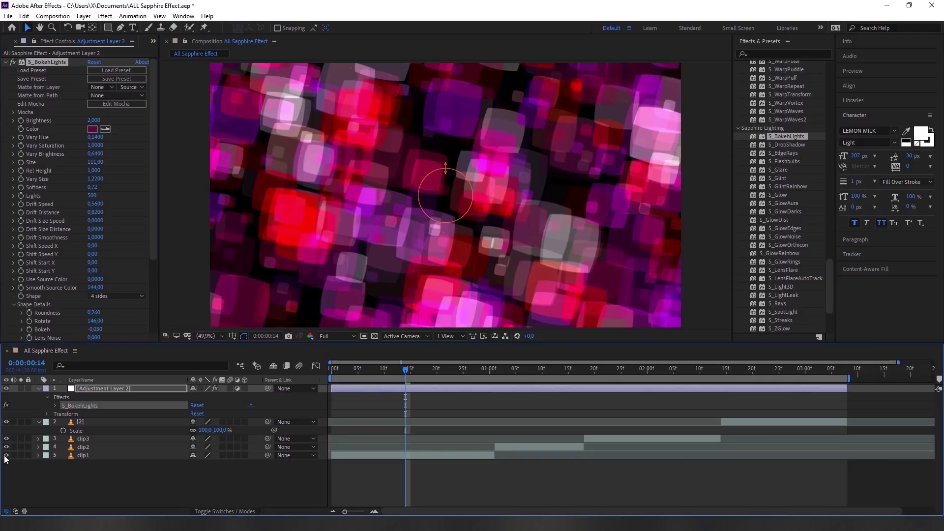
click(6, 456)
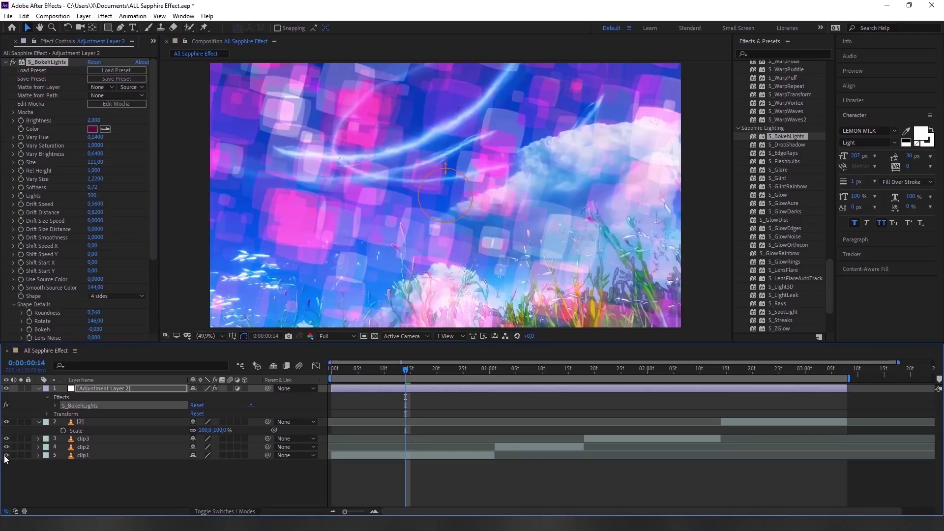
click(6, 456)
key(Delete)
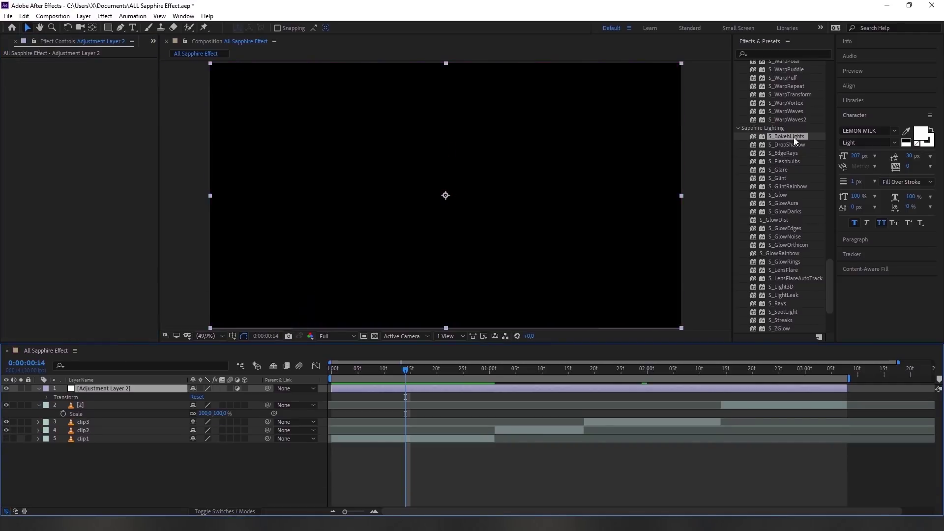
Create a new text layer reading 'hello'.
click(6, 440)
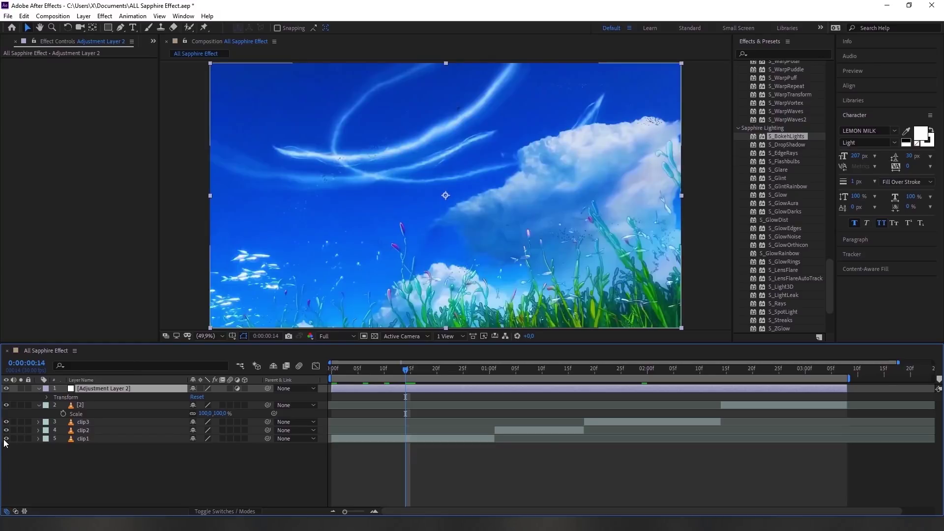
click(6, 439)
right_click(386, 465)
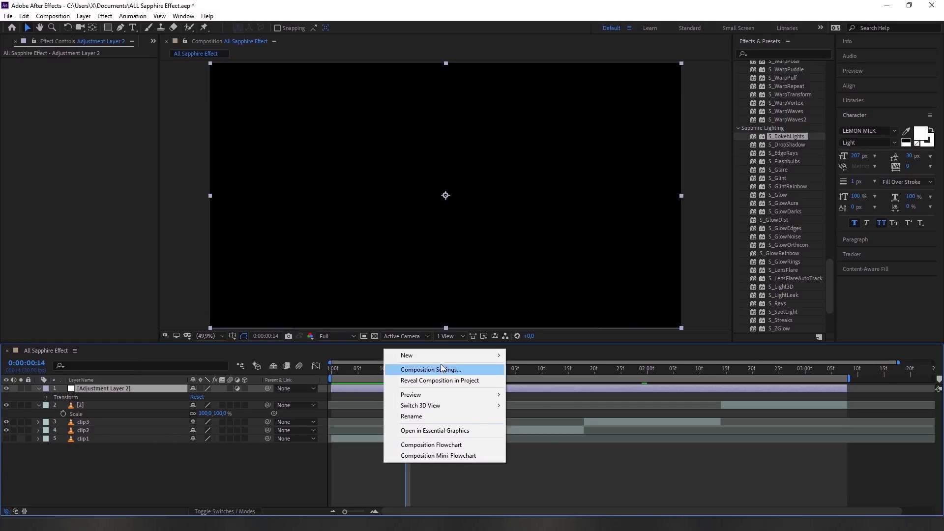
mouse_move(443, 363)
click(544, 370)
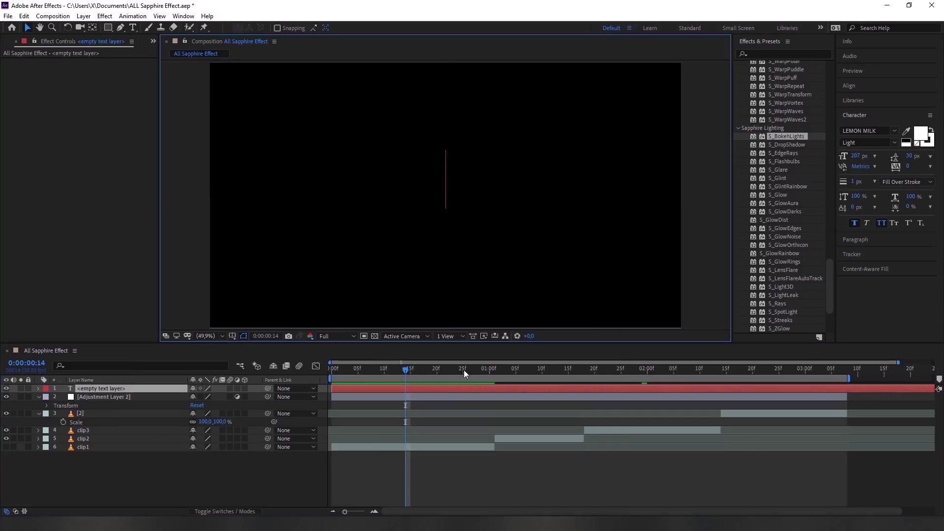
text(he)
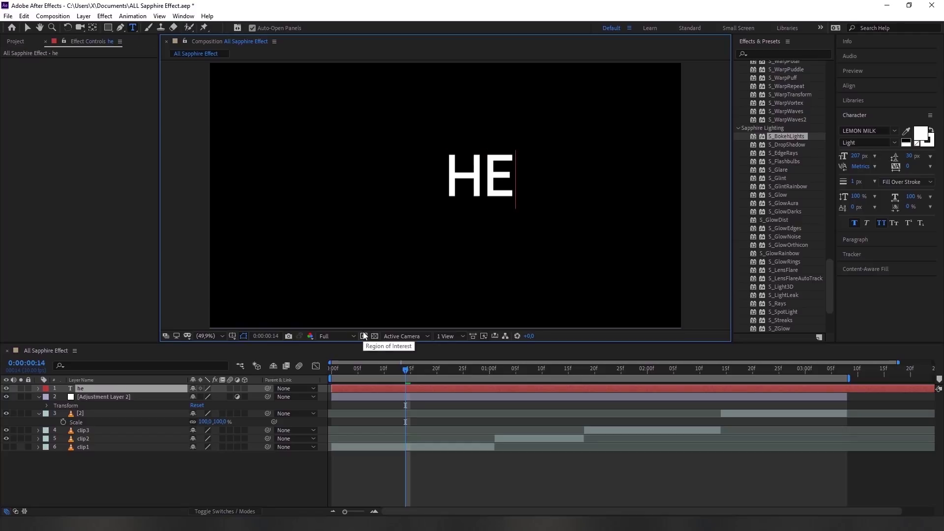
text(llo)
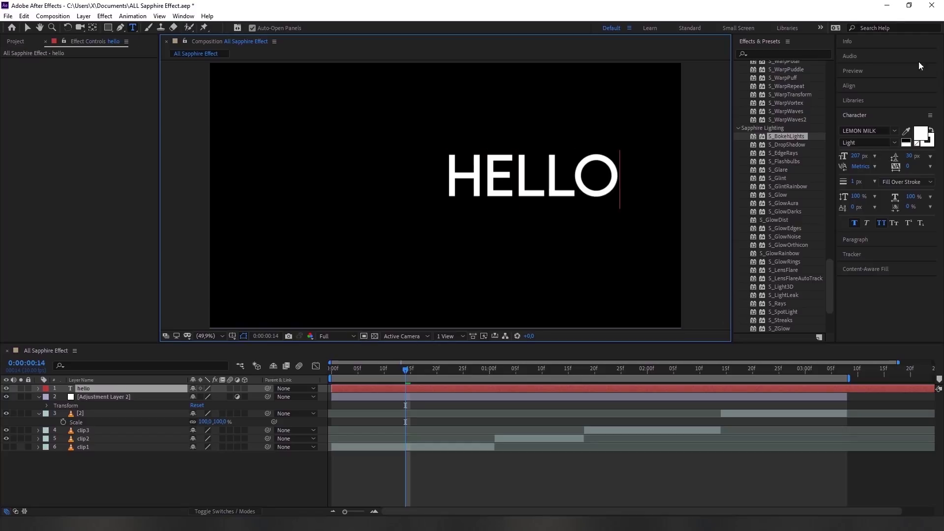
Centre HELLO horizontally and vertically in the composition and show clip1 behind it.
click(879, 85)
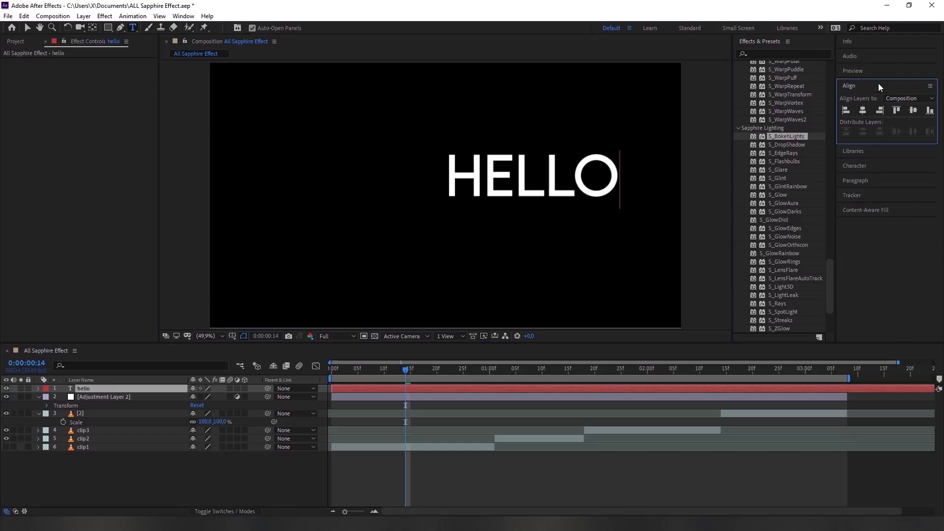
click(863, 110)
click(913, 110)
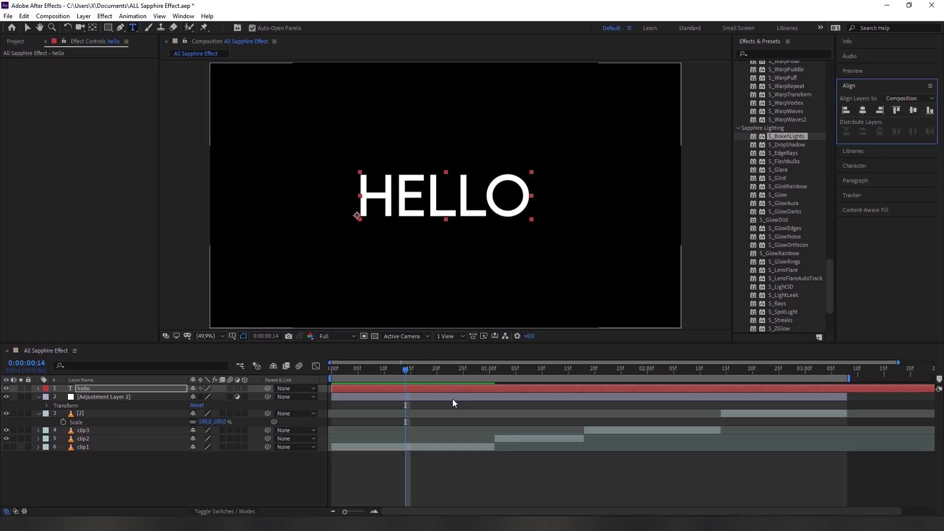
click(7, 448)
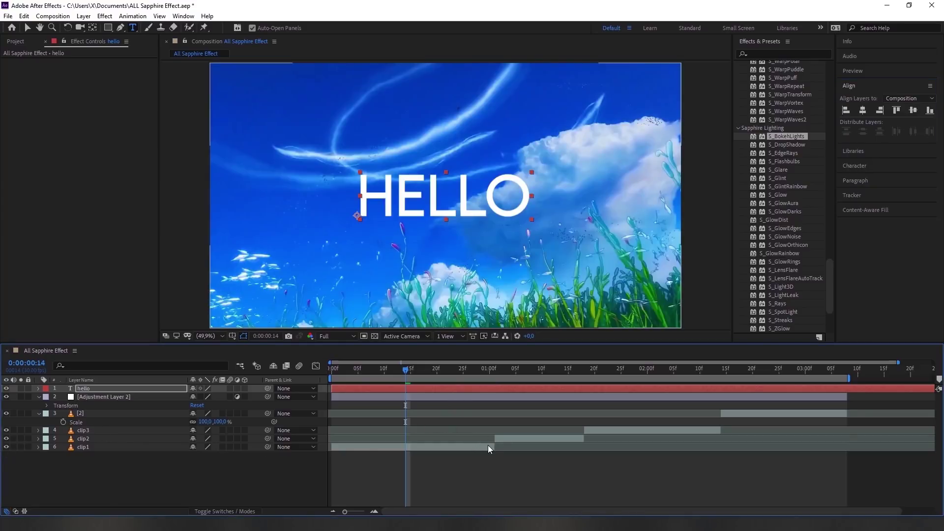
Give HELLO an S_DropShadow shifted up-left, with opacity 0,680 and blur 51.
drag(781, 147, 454, 395)
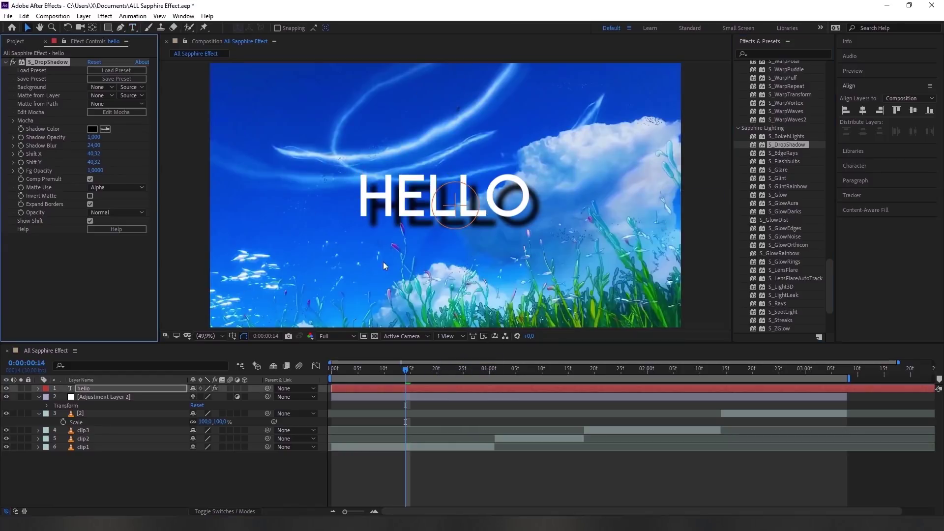
mouse_move(457, 209)
mouse_down()
mouse_move(399, 189)
mouse_move(428, 201)
mouse_up()
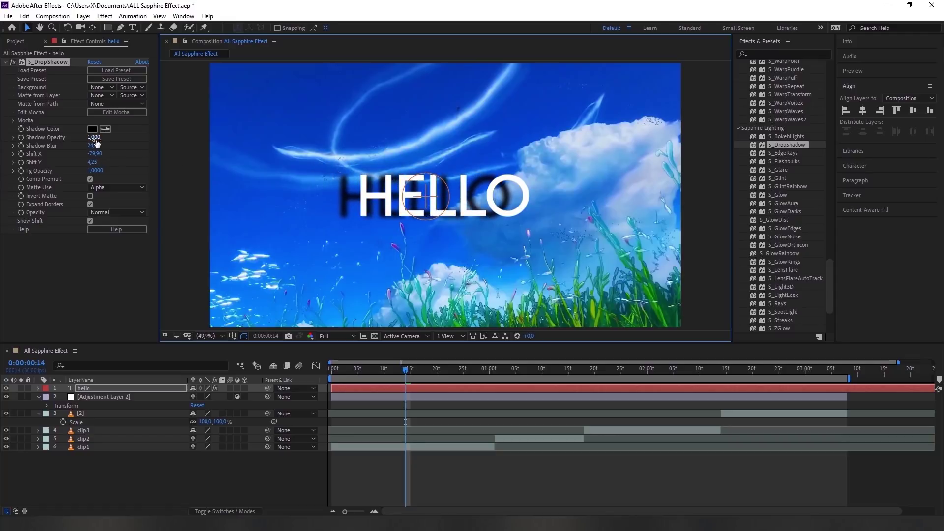
drag(104, 140, 79, 140)
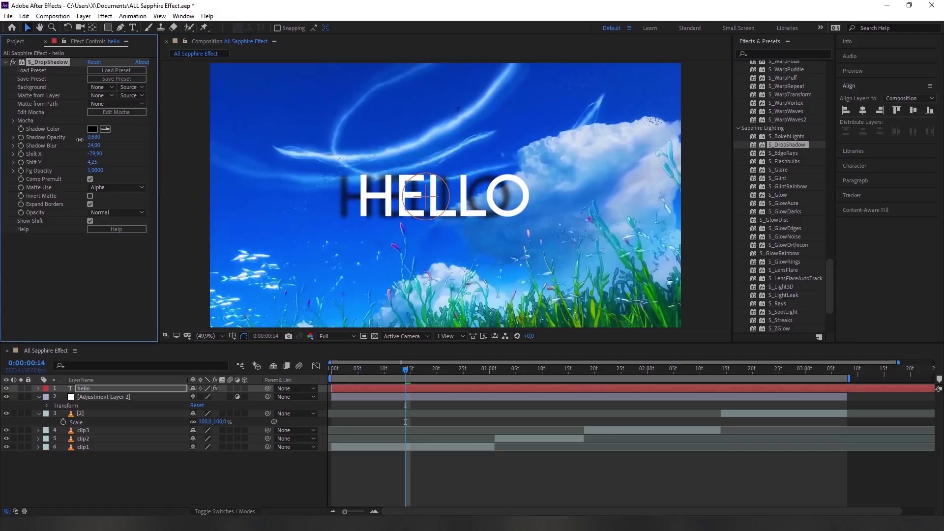
mouse_move(93, 146)
mouse_down()
mouse_move(108, 146)
mouse_move(90, 154)
mouse_move(104, 161)
mouse_move(97, 169)
mouse_up()
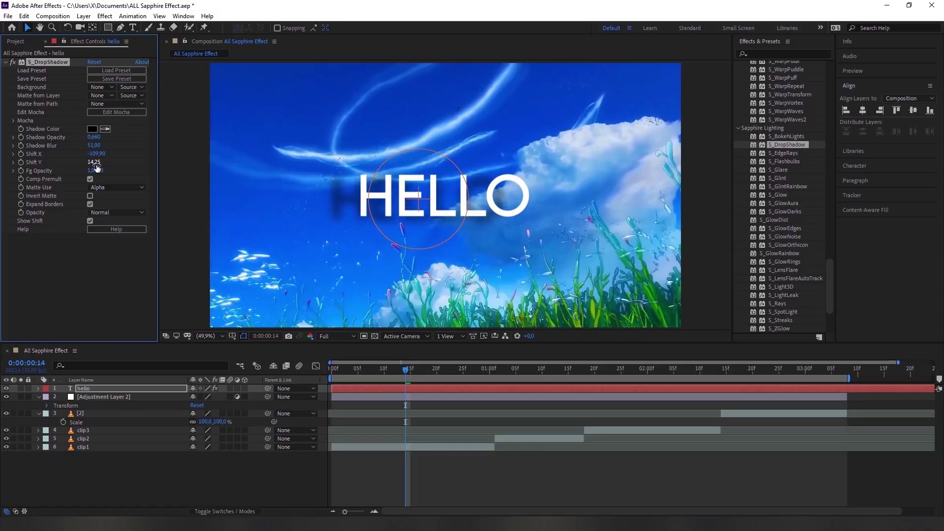
Remove the drop shadow and apply S_EdgeRays to Adjustment Layer 2.
key(Delete)
drag(782, 154, 472, 394)
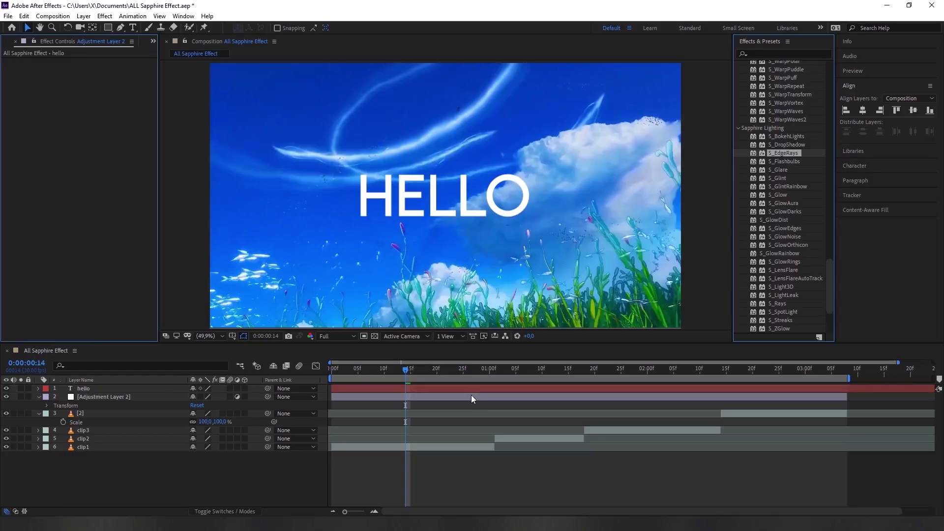
click(462, 387)
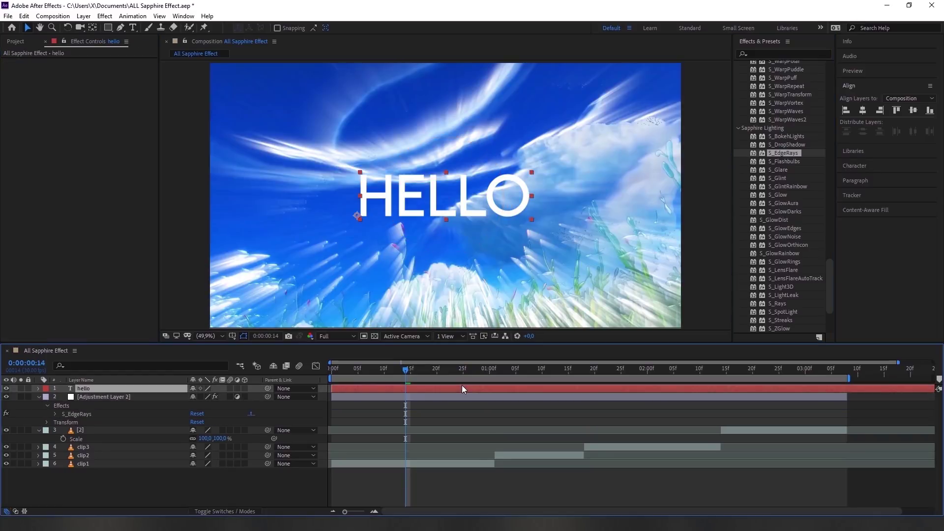
Delete the HELLO text layer and remove S_EdgeRays from the adjustment layer.
key(Delete)
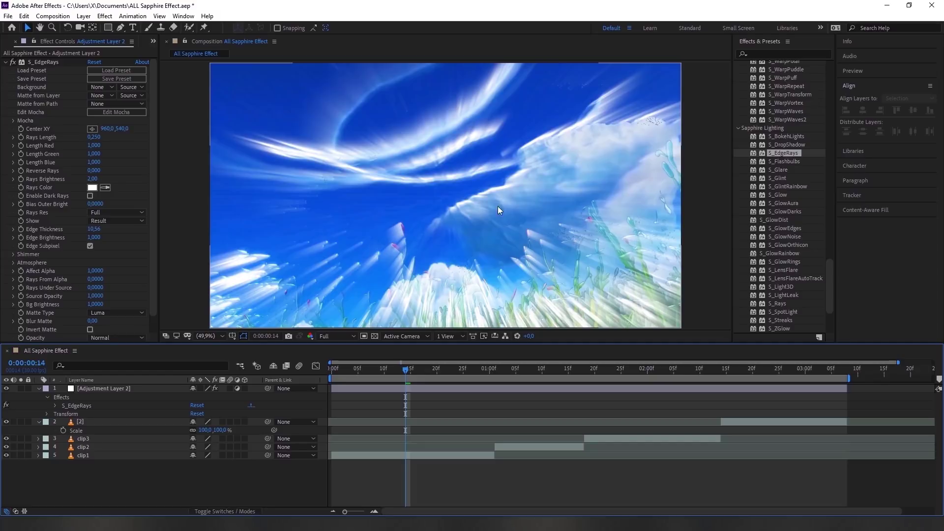
click(33, 63)
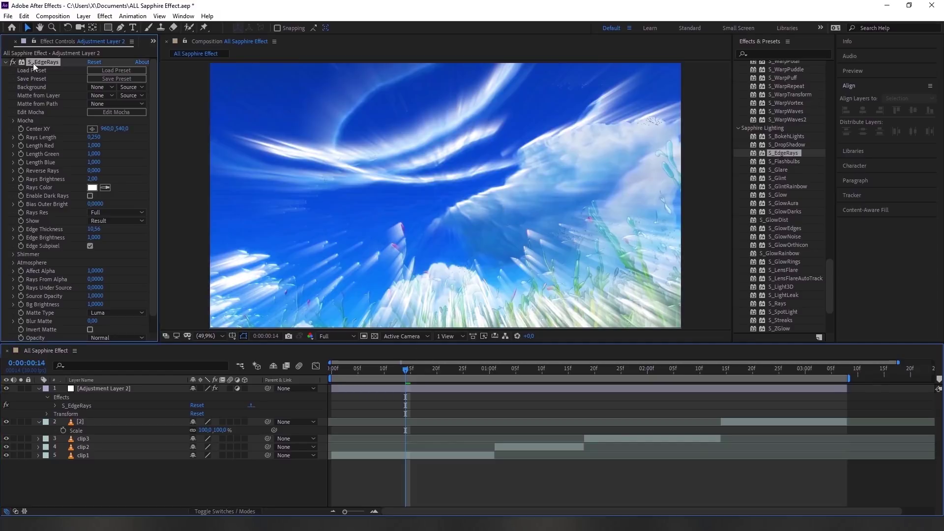
key(Delete)
Apply S_Flashbulbs to Adjustment Layer 2, stretch the flash size taller and wider, and open its presets.
drag(780, 161, 482, 388)
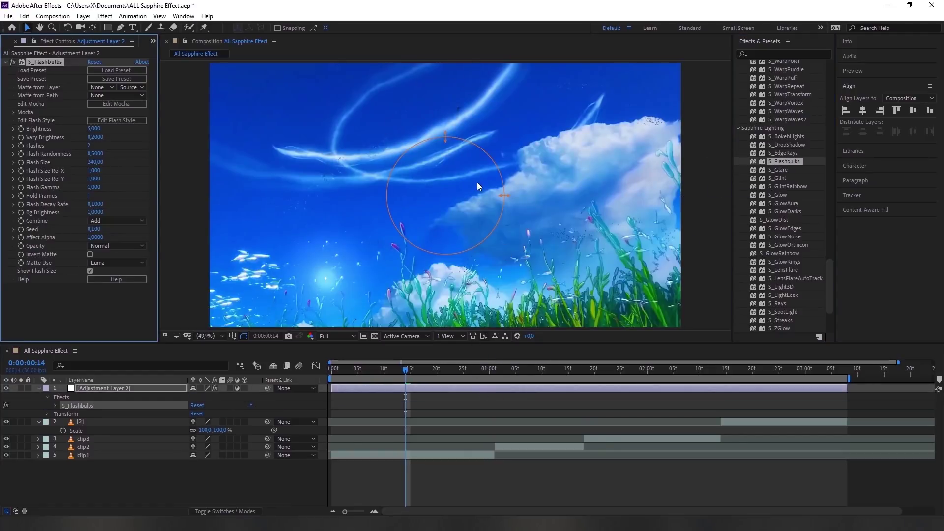
drag(444, 138, 451, 93)
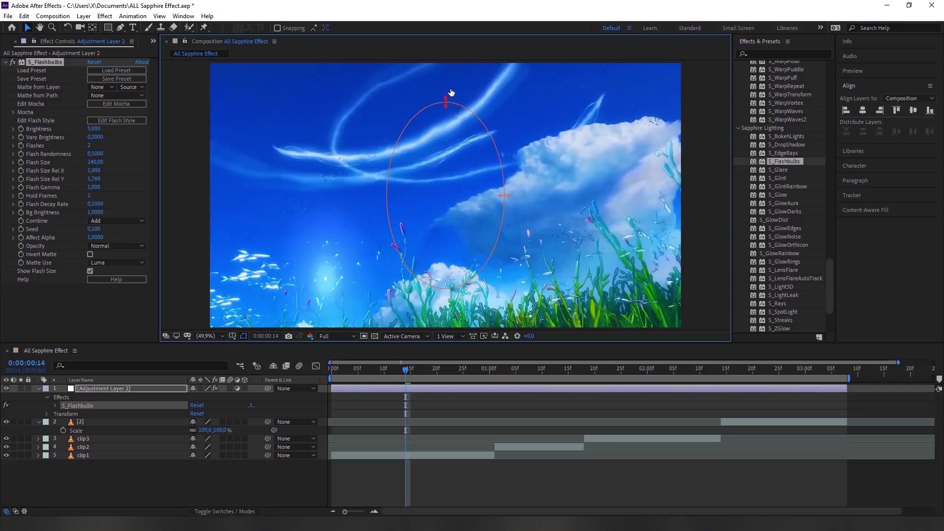
drag(505, 195, 569, 196)
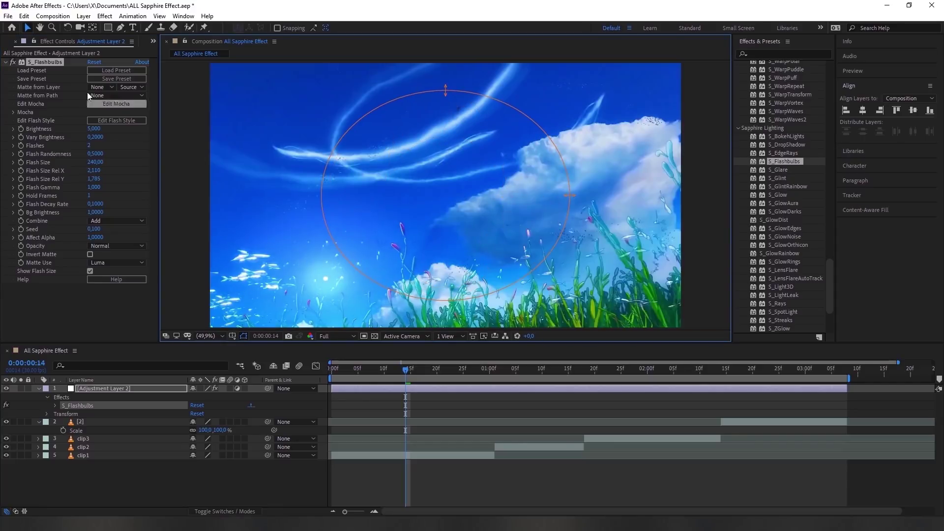
click(96, 72)
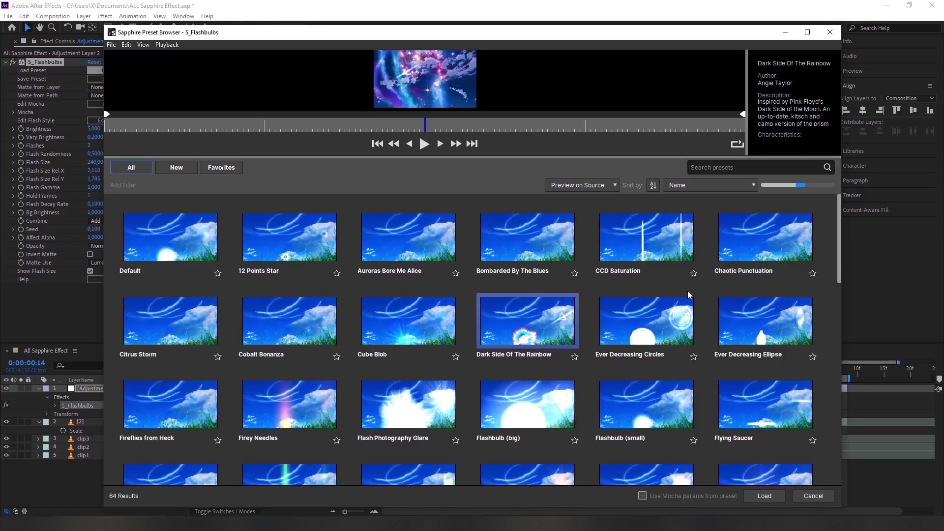
Scroll through the Flashbulbs presets and load Starchild.
scroll(463, 335, down, 2)
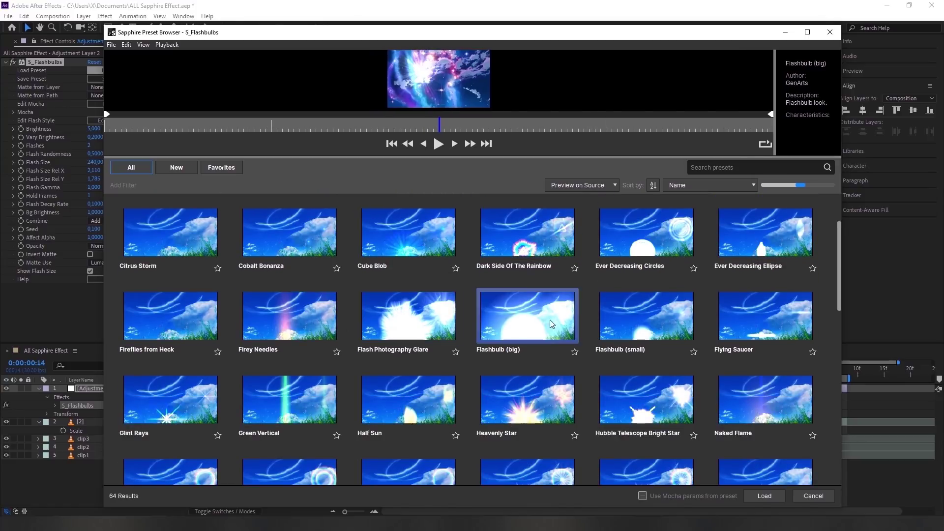
scroll(527, 327, down, 3)
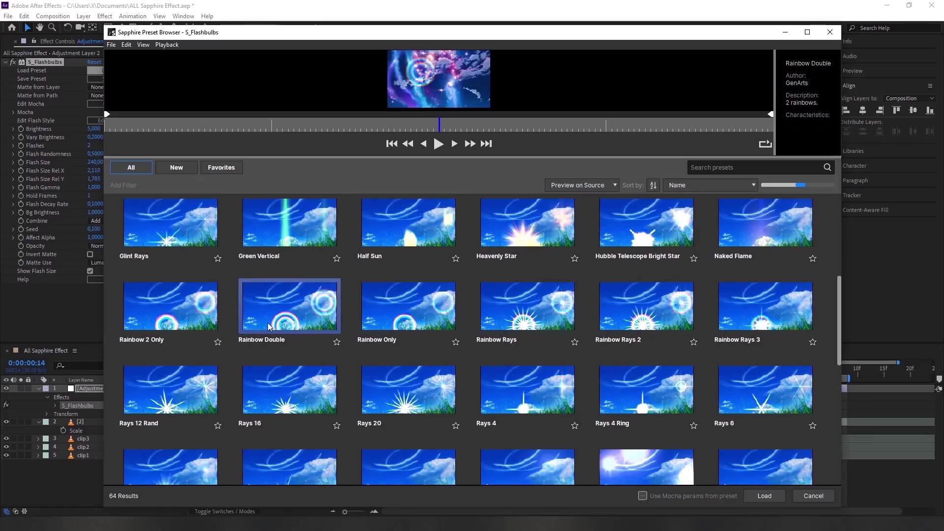
scroll(332, 297, down, 3)
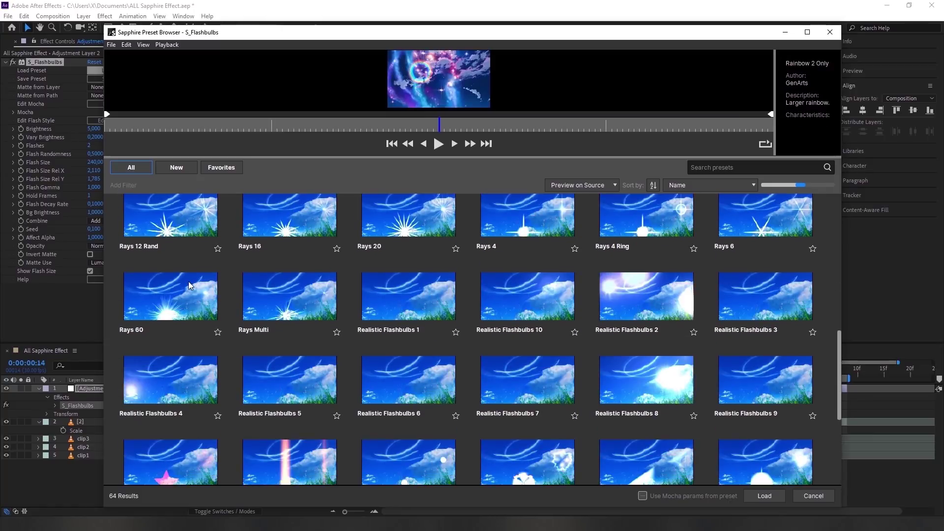
scroll(337, 336, down, 3)
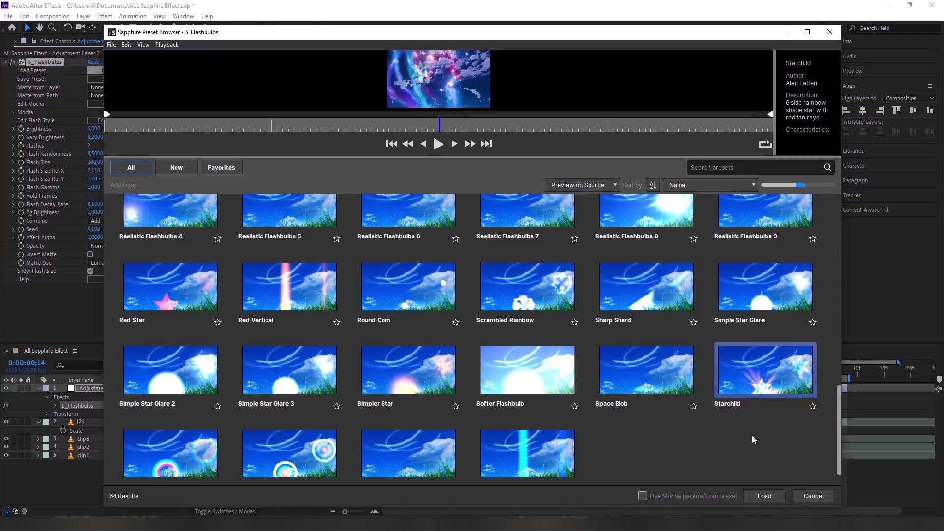
click(759, 499)
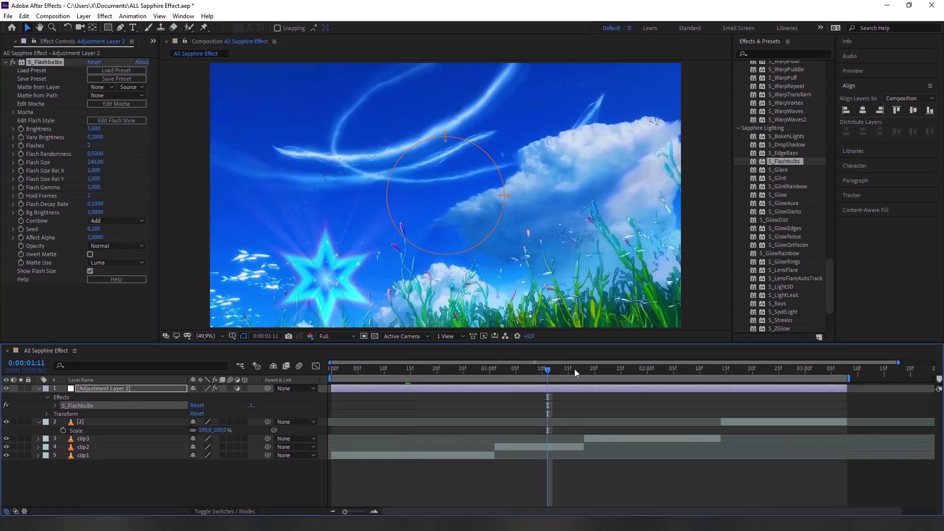
Preview the star flashes at 0:00:02:01, 0:00:02:25 and 0:00:00:07.
drag(545, 369, 650, 367)
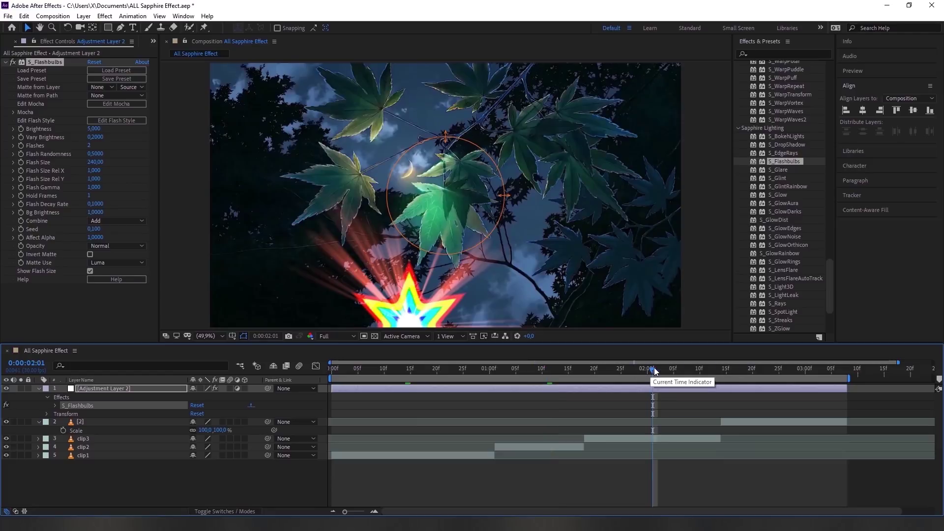
click(777, 370)
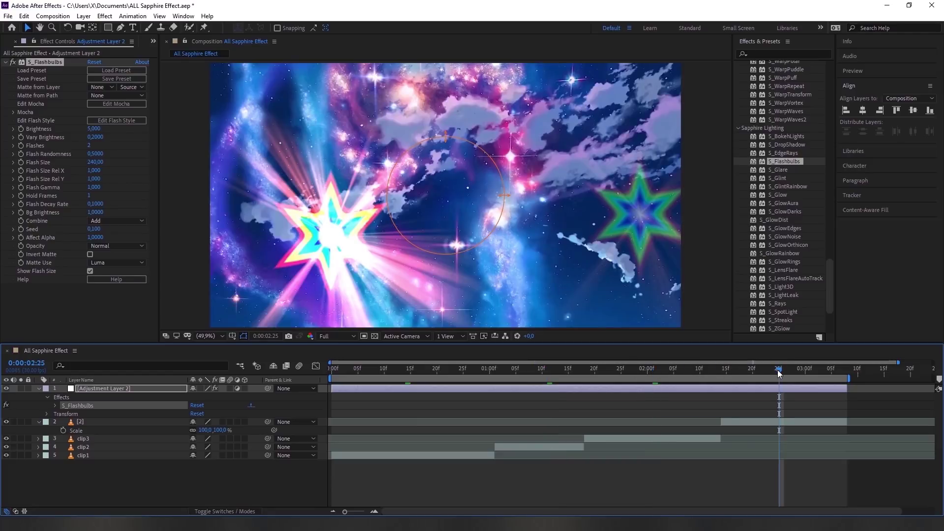
click(653, 369)
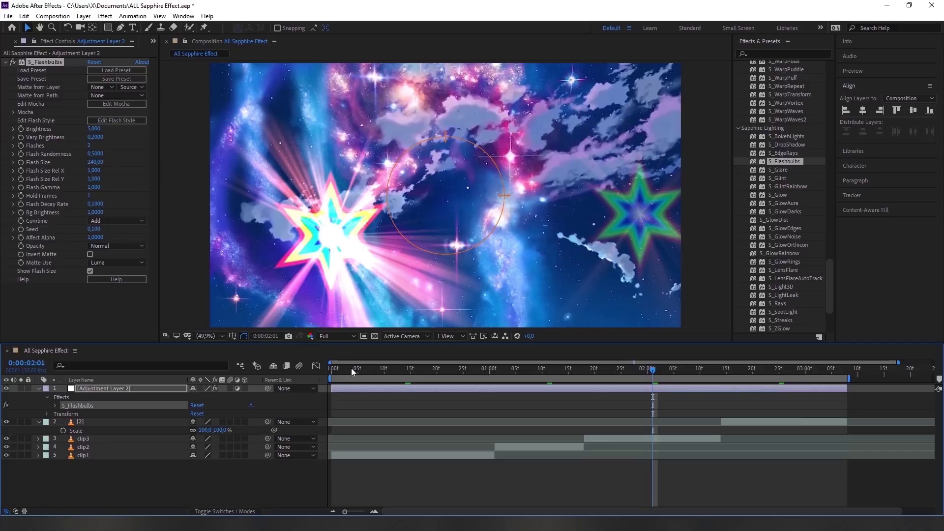
click(368, 368)
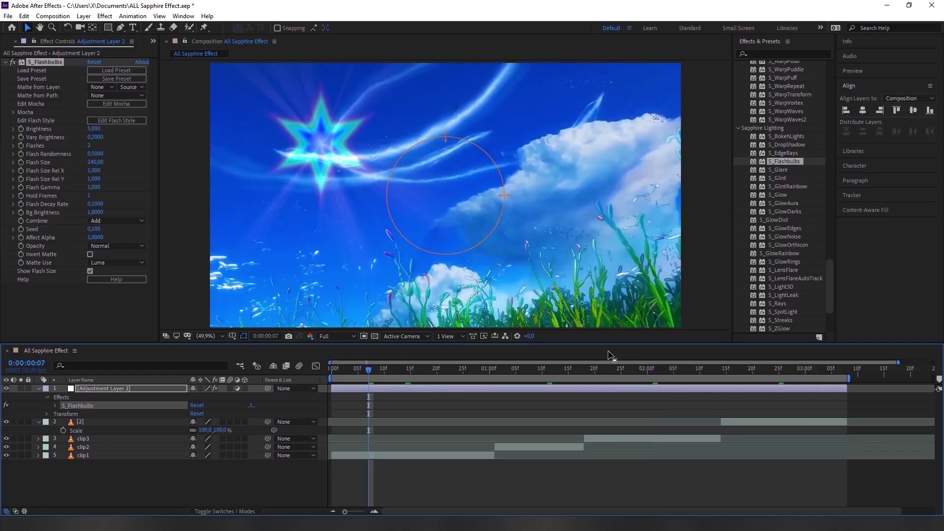
Check the galaxy clip at 0:00:01:28, remove S_Flashbulbs and apply S_Glare to the adjustment layer.
click(637, 369)
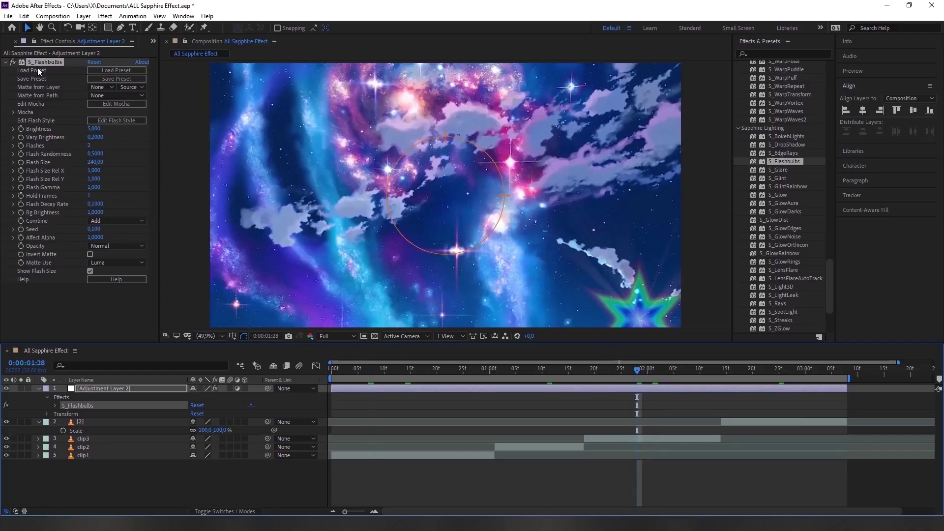
key(Delete)
drag(780, 170, 660, 390)
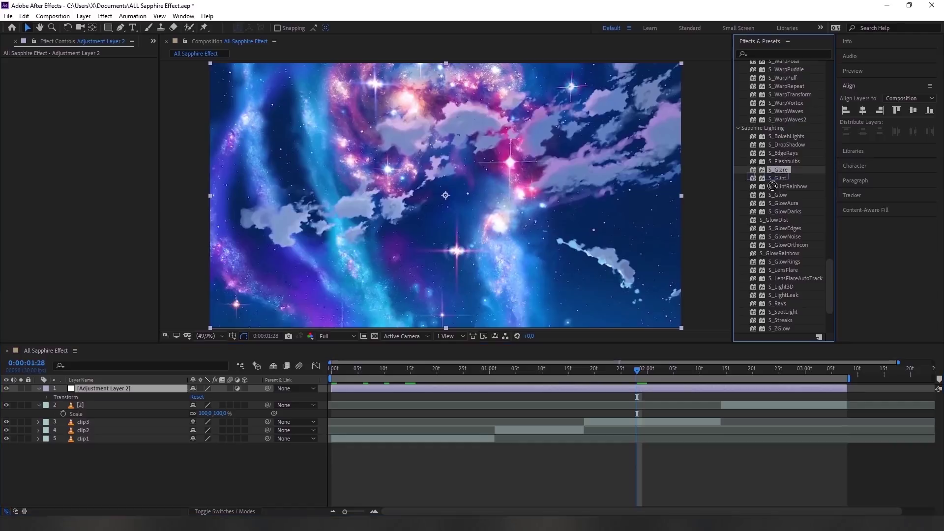
Swap S_Glare for S_Glint on Adjustment Layer 2, then preview Glint's Albugineously Abundance preset.
drag(659, 390, 658, 388)
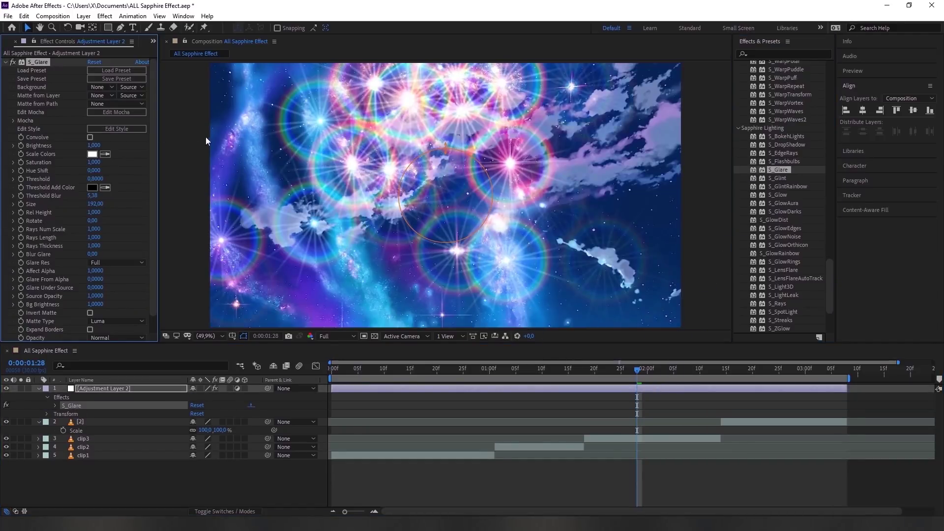
key(Delete)
drag(771, 177, 624, 390)
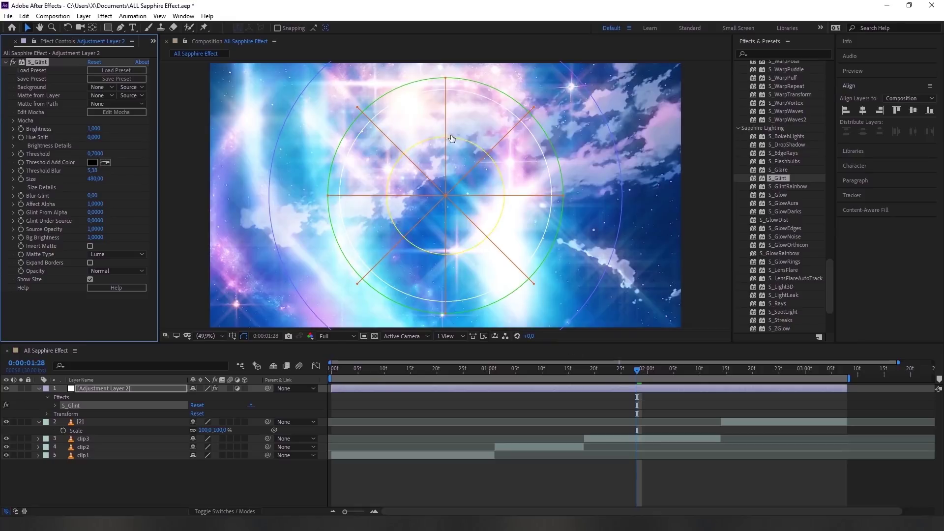
click(104, 70)
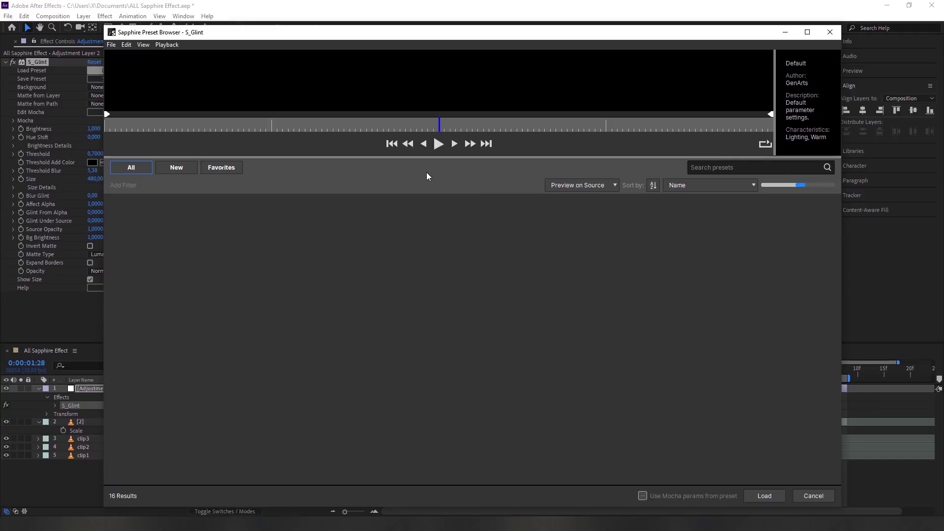
click(406, 252)
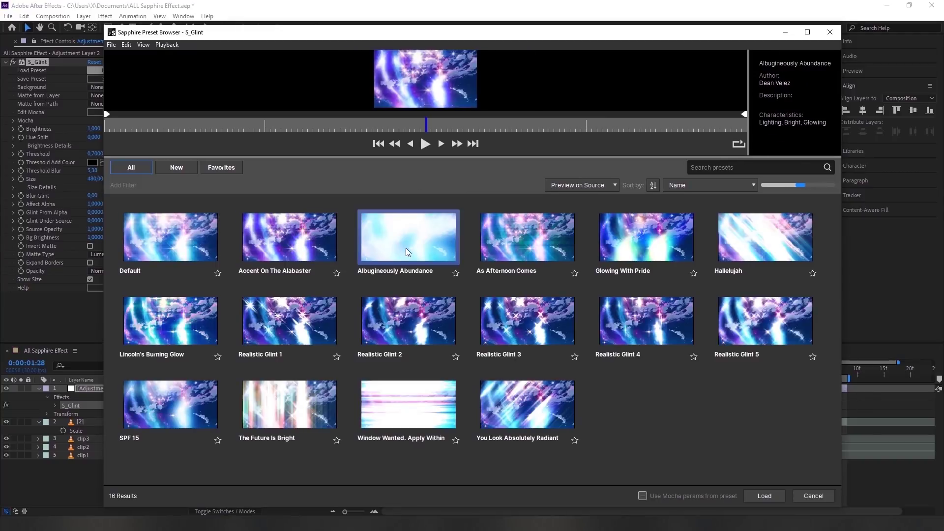
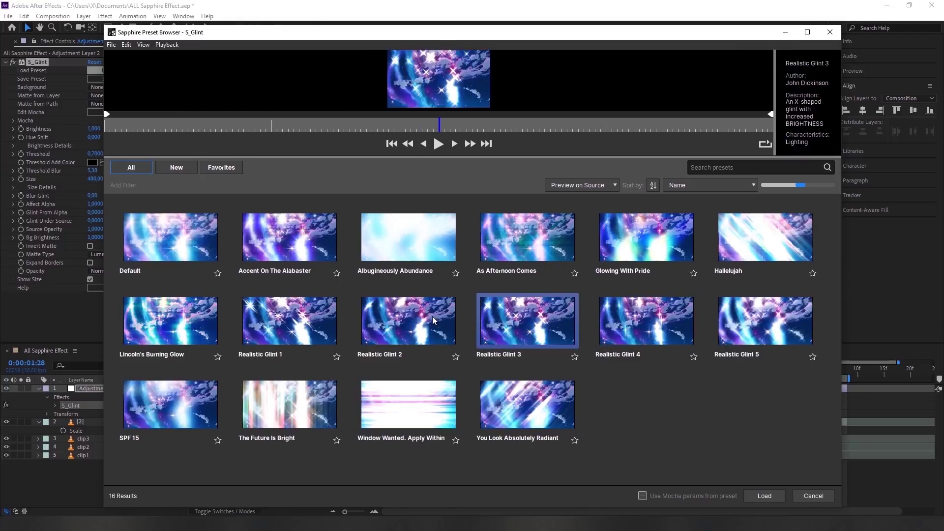
Try the Realistic Glint 3 preset and S_GlintRainbow on Adjustment Layer 2, removing each.
click(769, 496)
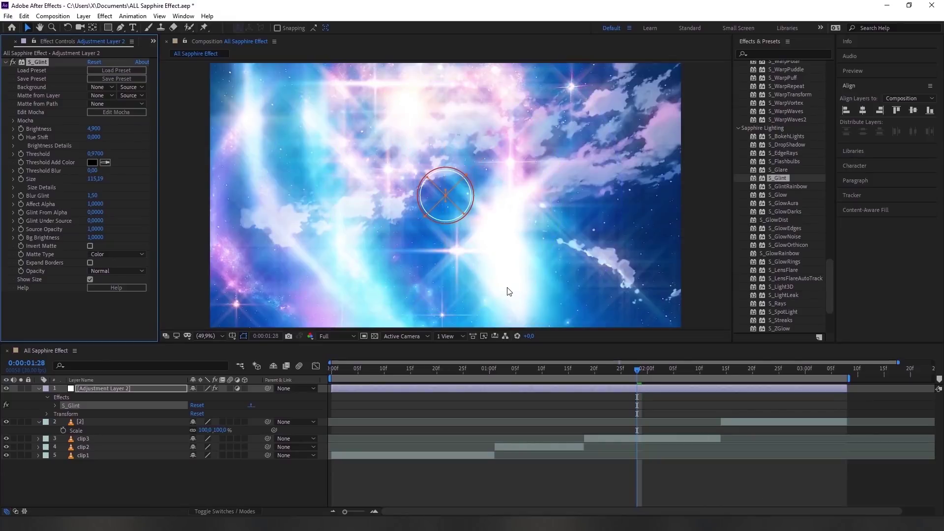
key(Delete)
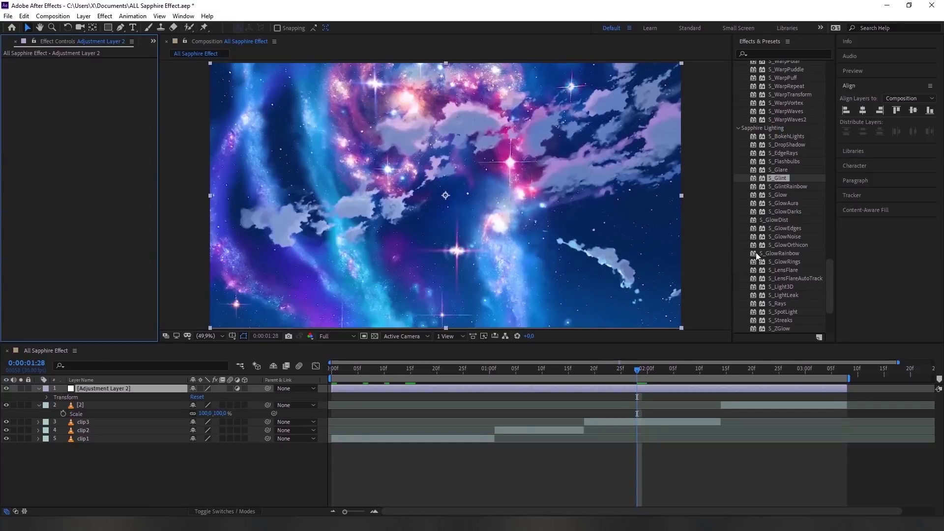
drag(781, 186, 563, 387)
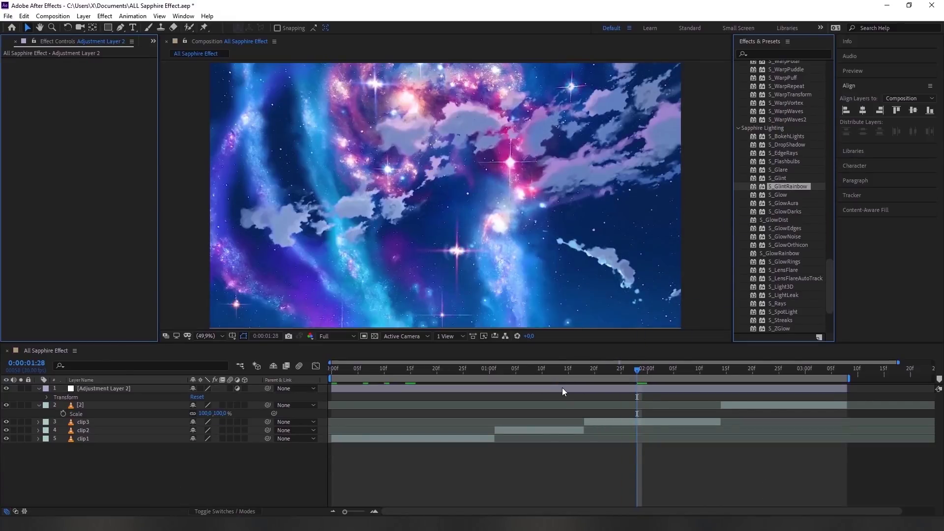
key(Delete)
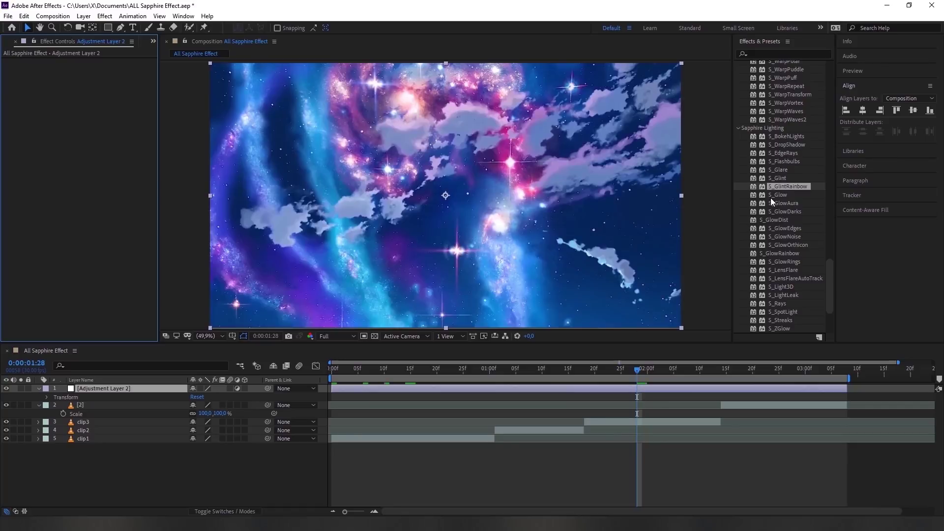
Try S_Glow on the adjustment layer, remove it, and apply S_GlowAura.
drag(772, 198, 645, 385)
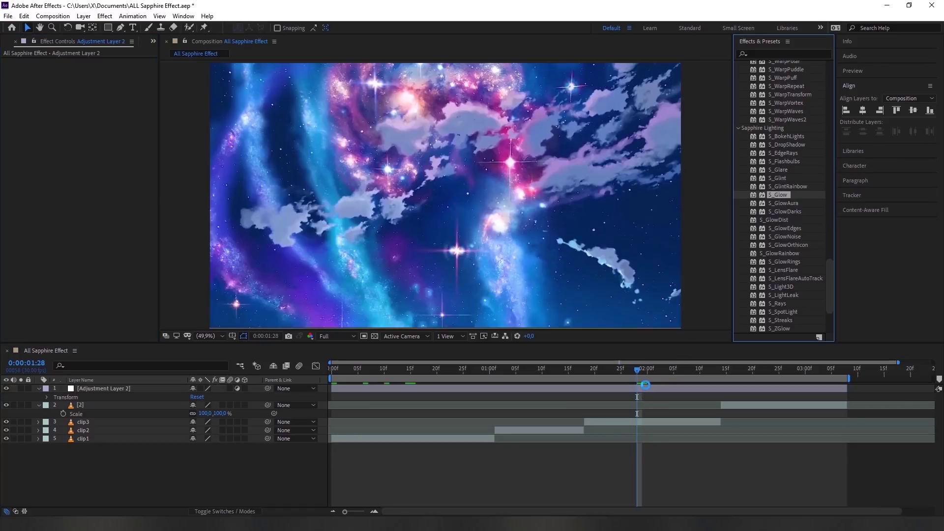
drag(645, 386, 646, 386)
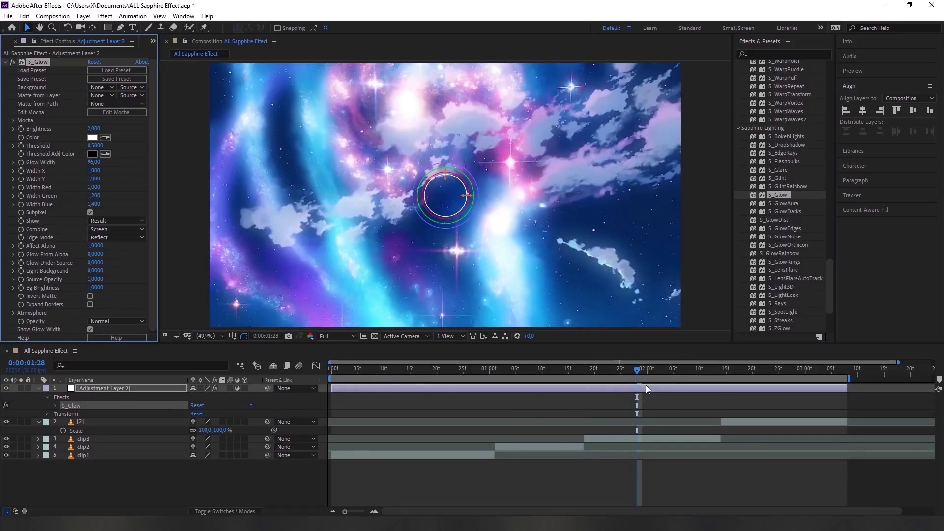
key(Delete)
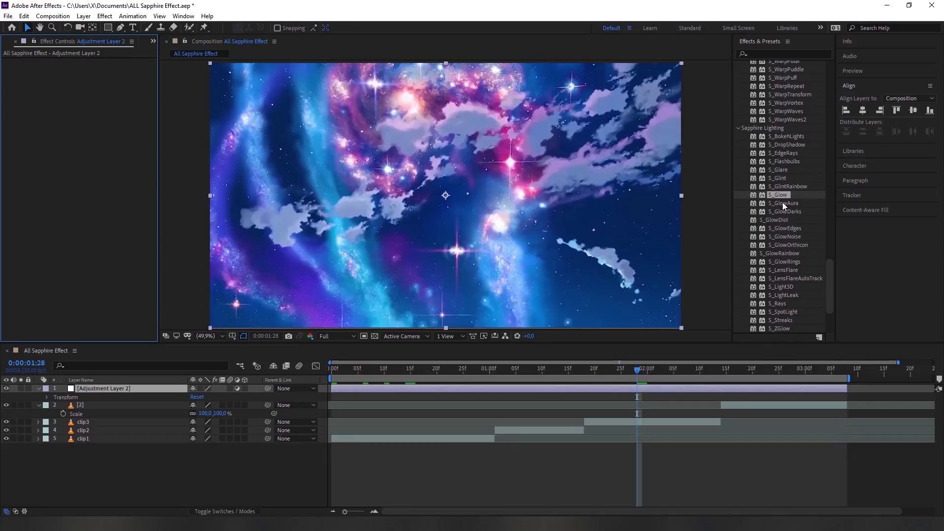
drag(782, 205, 620, 390)
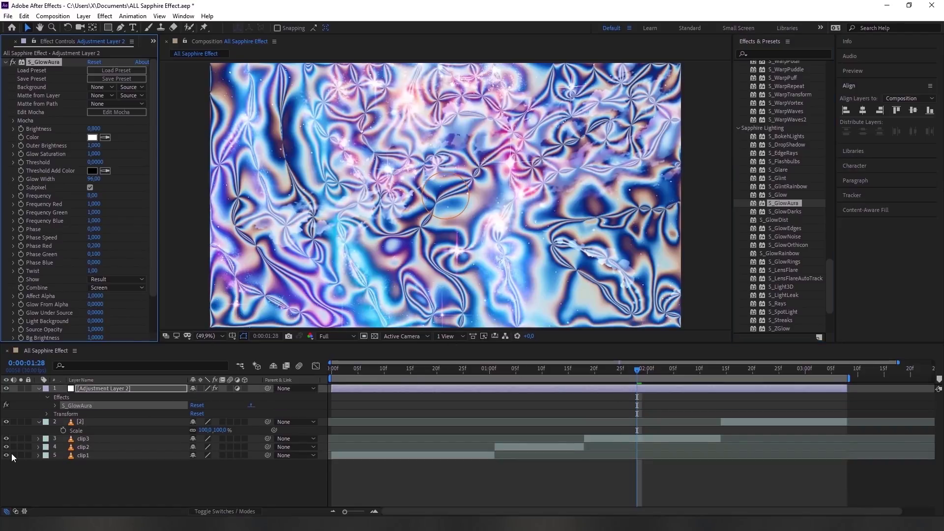
Compare S_GlowAura by toggling clip3's visibility, then swap it for S_GlowDarks.
click(597, 440)
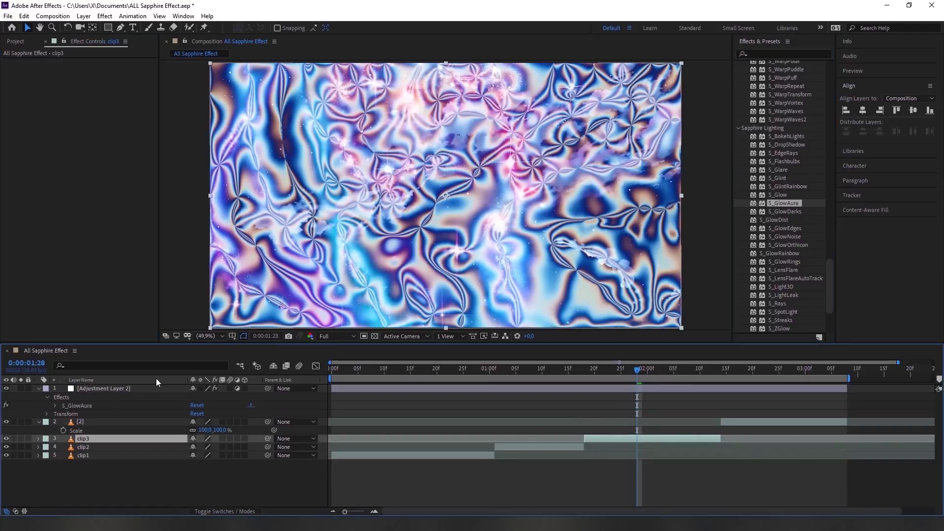
click(6, 439)
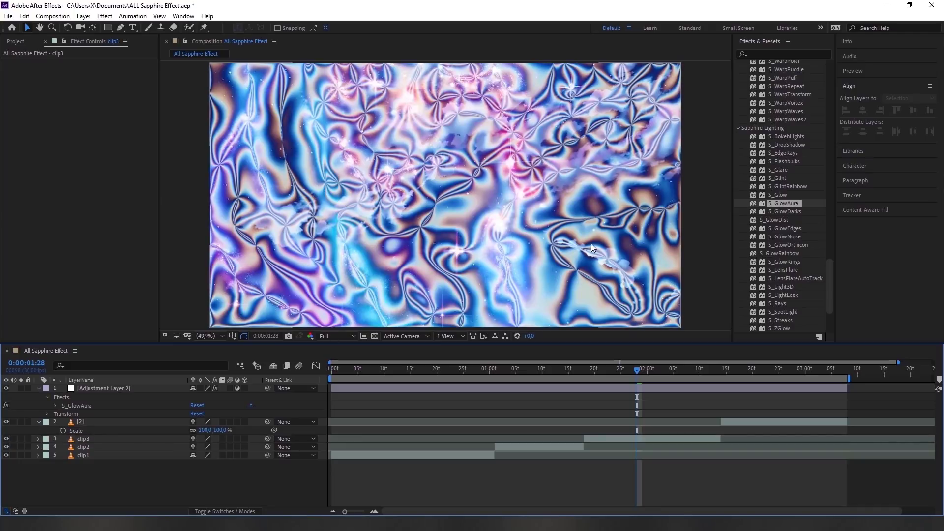
key(ctrl+z)
drag(786, 212, 644, 388)
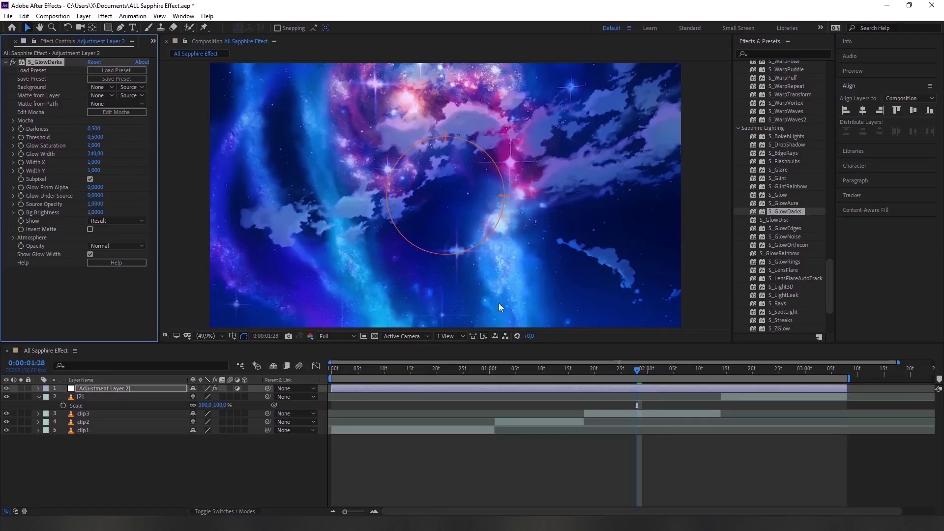
Preview S_GlowDarks at 0:00:00:15, 0:00:01:11 and 0:00:02:22, then replace it with S_GlowDist.
click(411, 370)
click(548, 370)
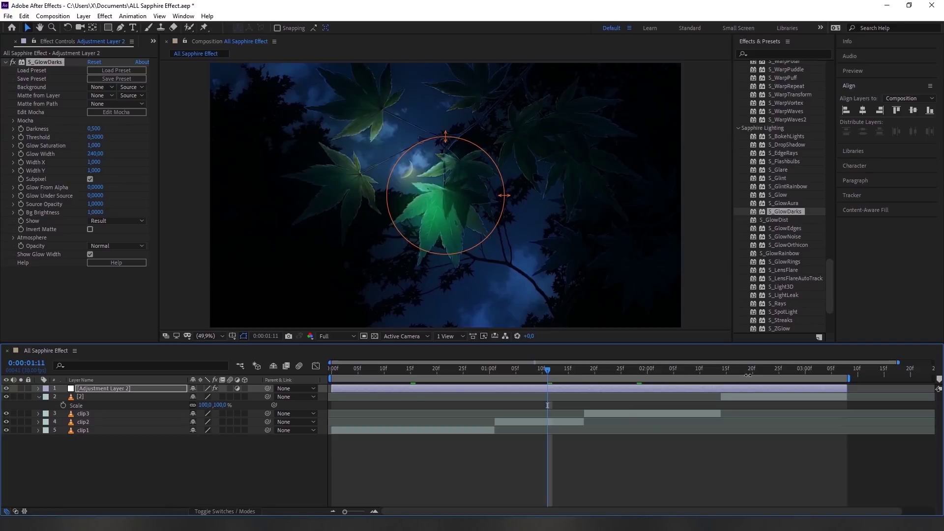
click(766, 375)
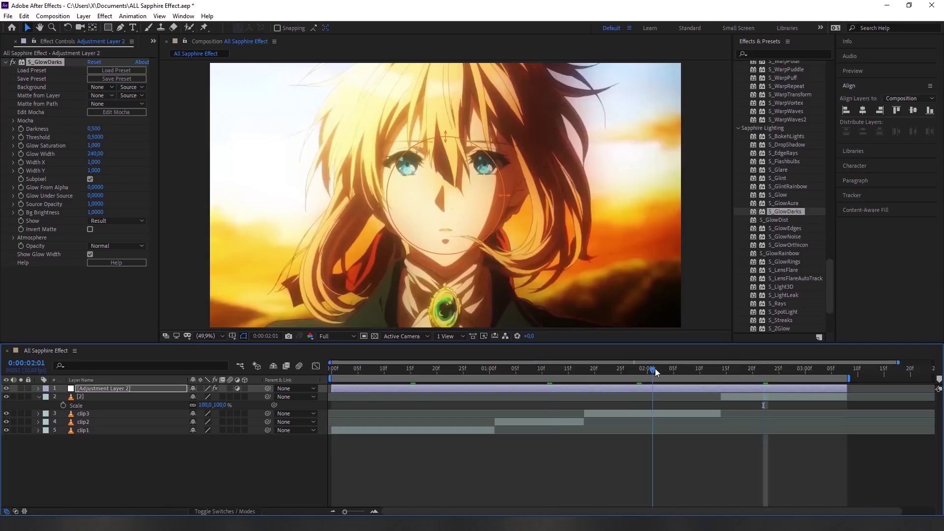
click(653, 370)
key(Delete)
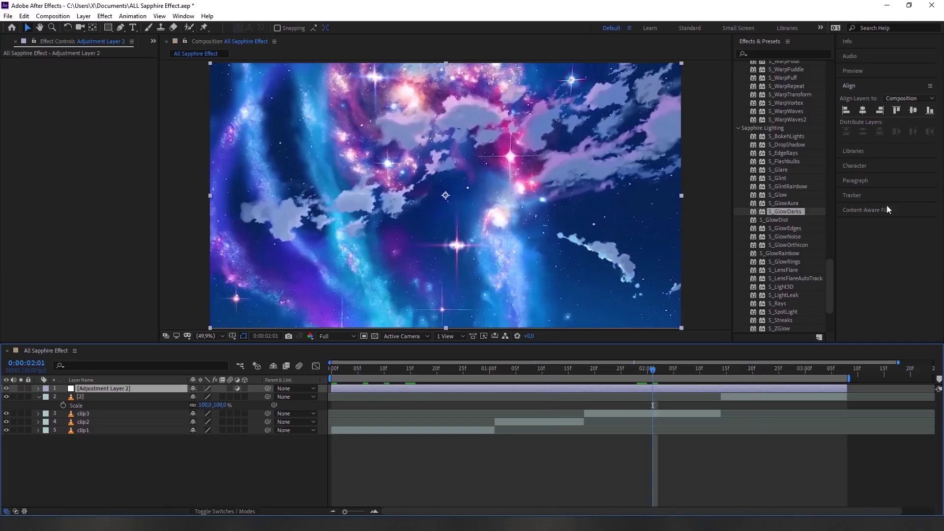
drag(774, 221, 663, 389)
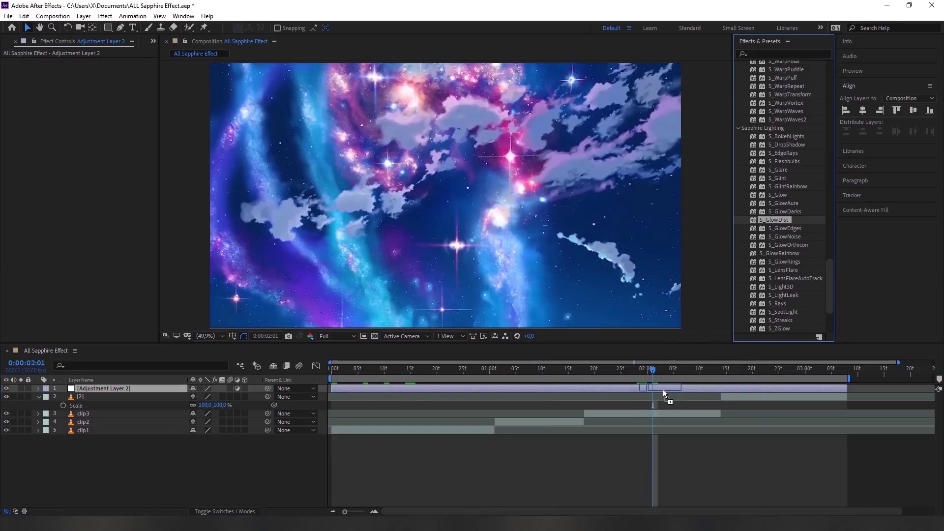
Check S_GlowDist on Adjustment Layer 2 by hiding and showing clip3, then remove it.
drag(663, 390, 663, 389)
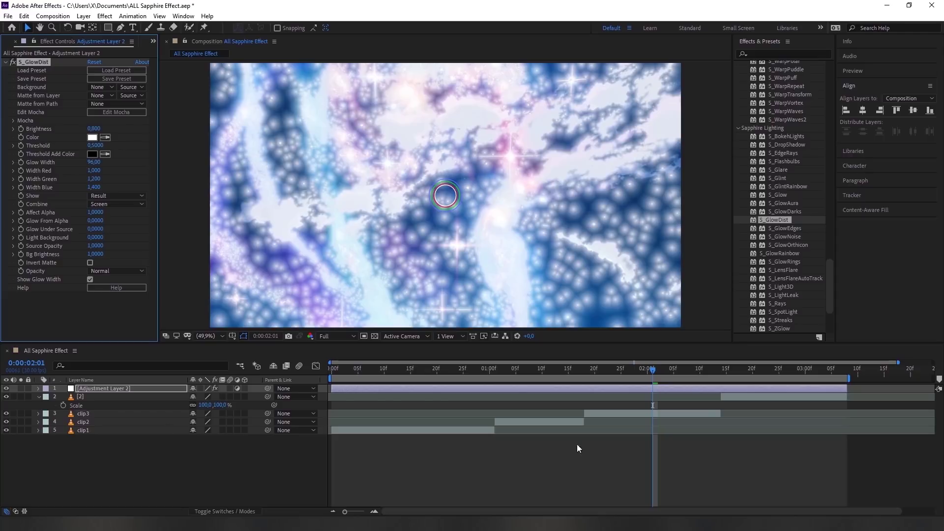
click(6, 413)
click(6, 414)
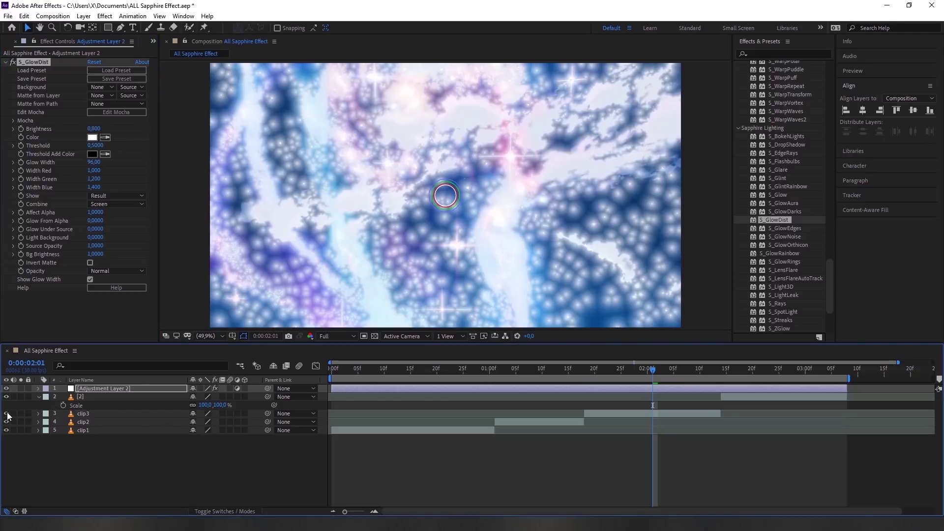
key(Delete)
Try and remove S_GlowEdges and S_GlowNoise, then apply S_GlowOrthicon.
drag(786, 228, 645, 387)
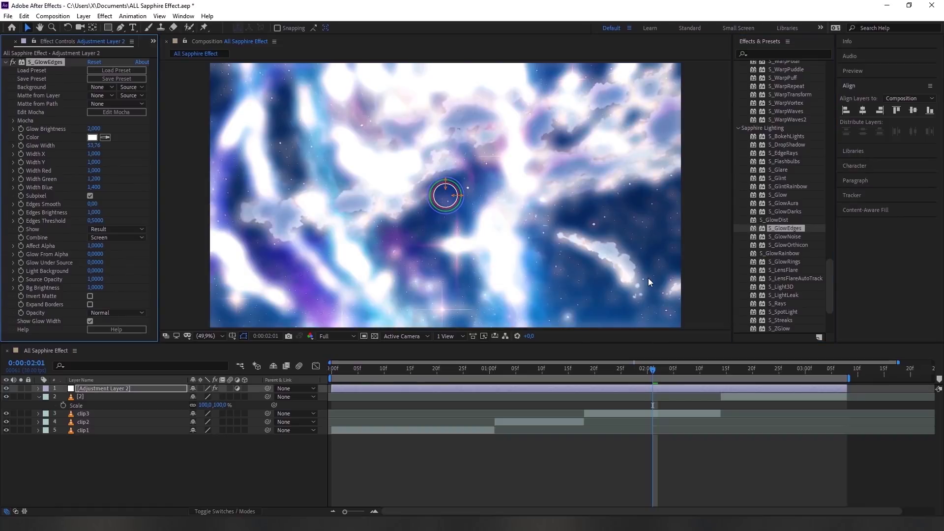
key(Delete)
drag(786, 237, 655, 388)
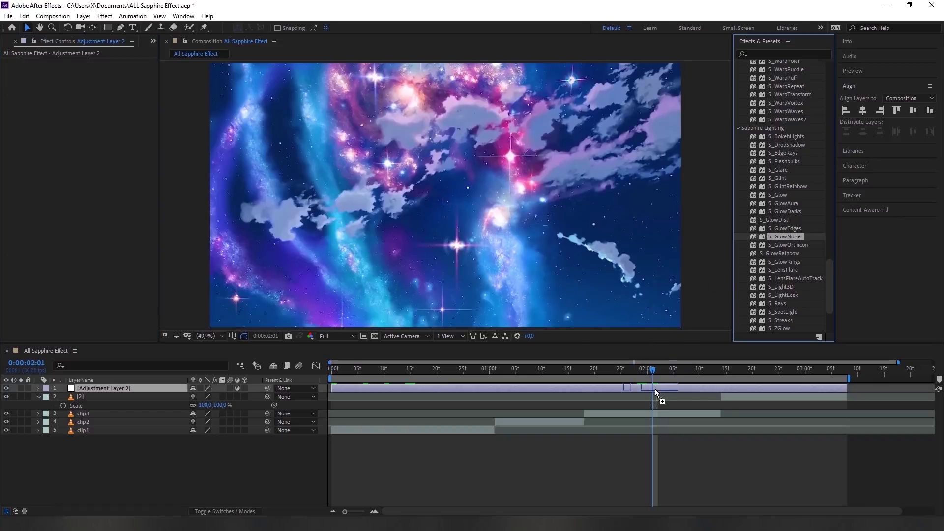
key(Delete)
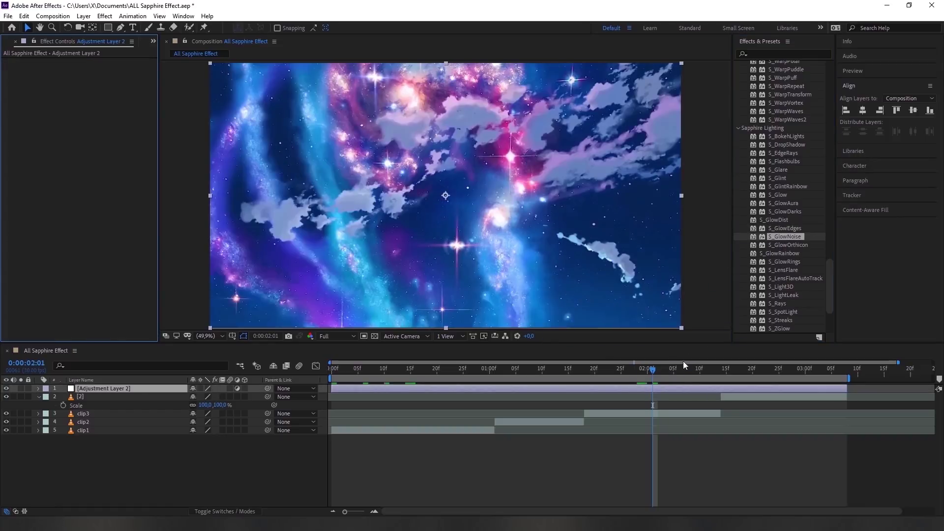
drag(783, 245, 659, 389)
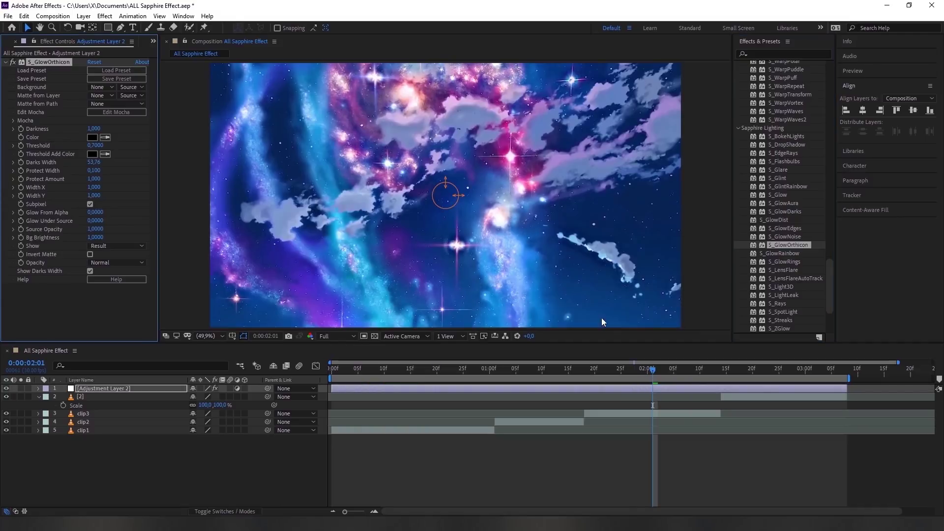
Stretch the S_GlowOrthicon ellipse to Width X 1.857 and taller, toggling the effect to compare.
drag(464, 197, 470, 197)
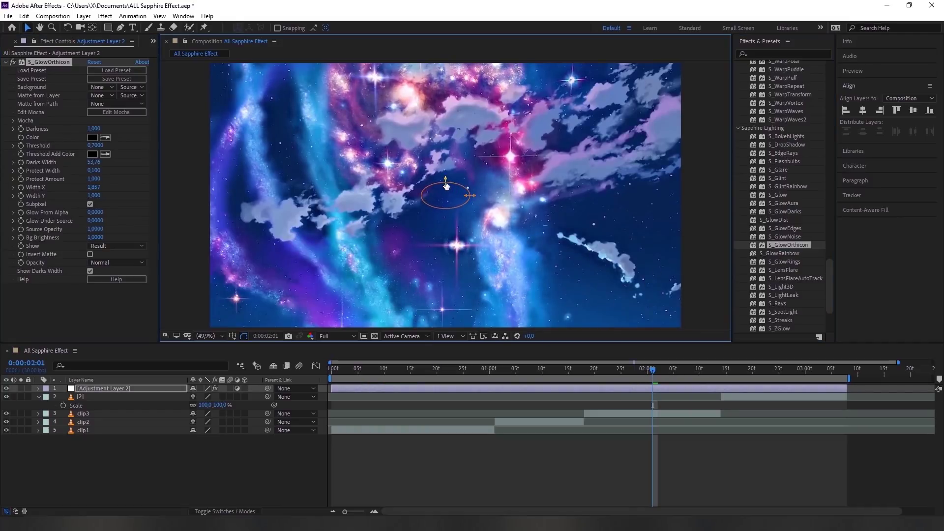
drag(446, 185, 459, 168)
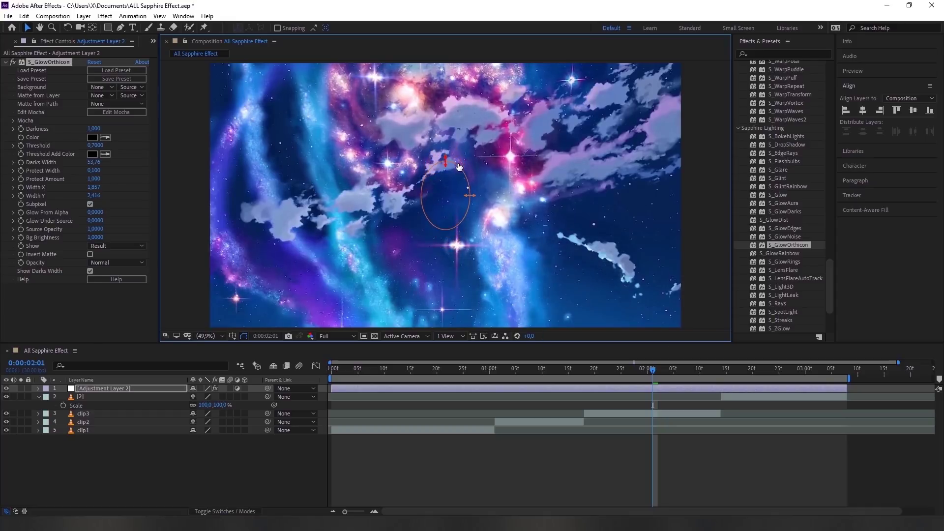
click(12, 62)
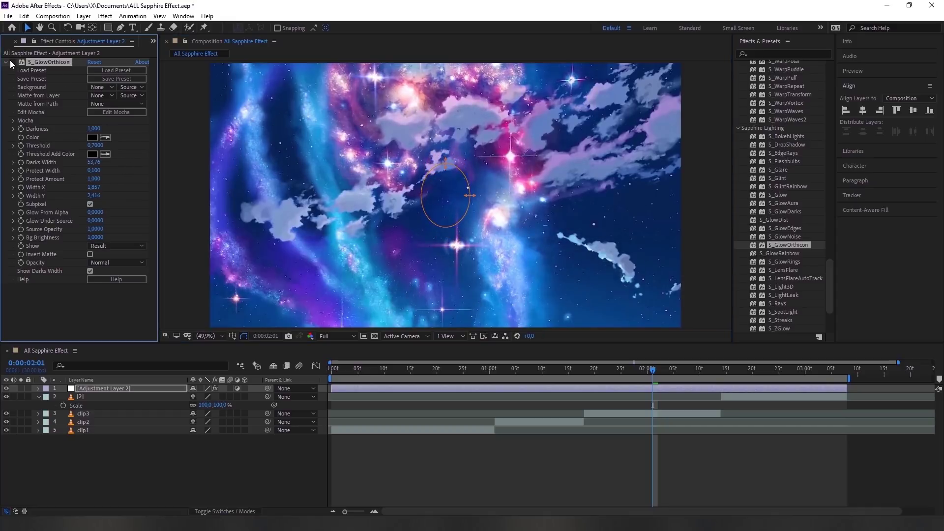
click(12, 63)
click(11, 63)
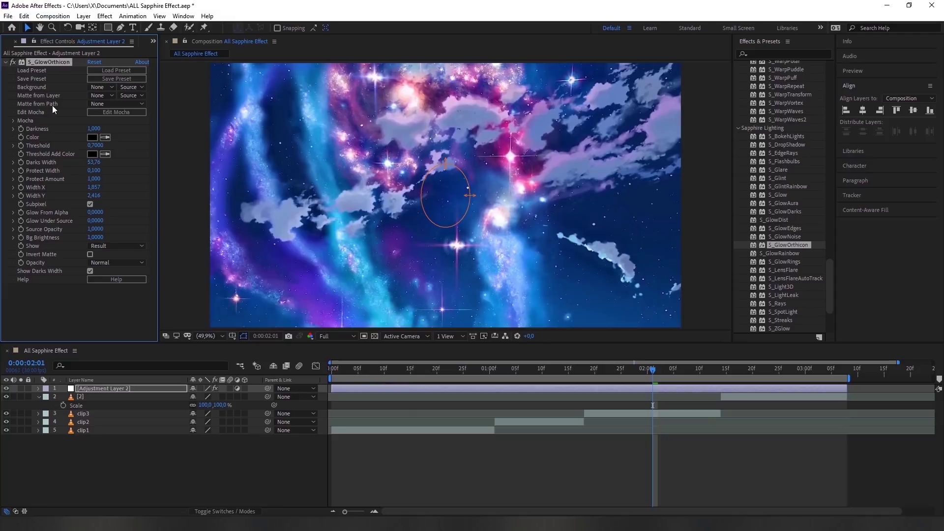
Compare the glow at 0:00:01:05 and 0:00:00:20, then replace it with S_GlowRainbow.
click(517, 370)
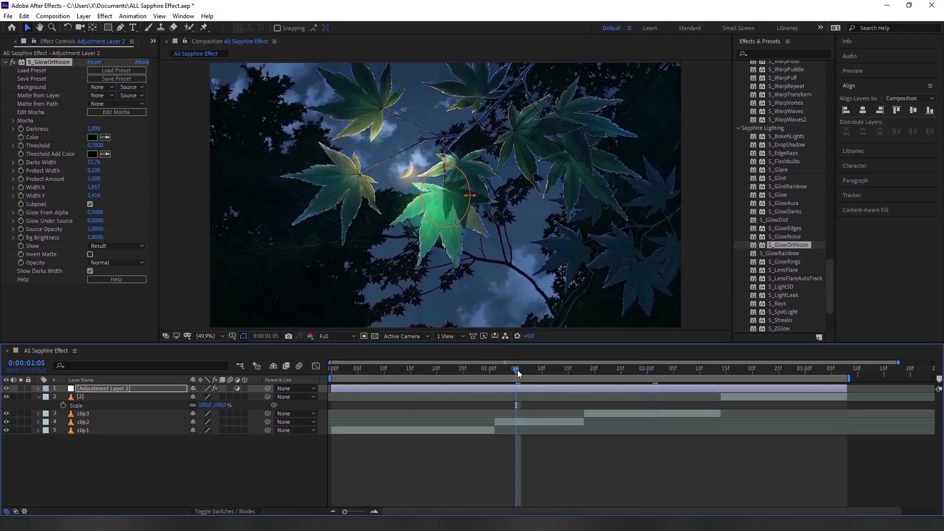
click(438, 370)
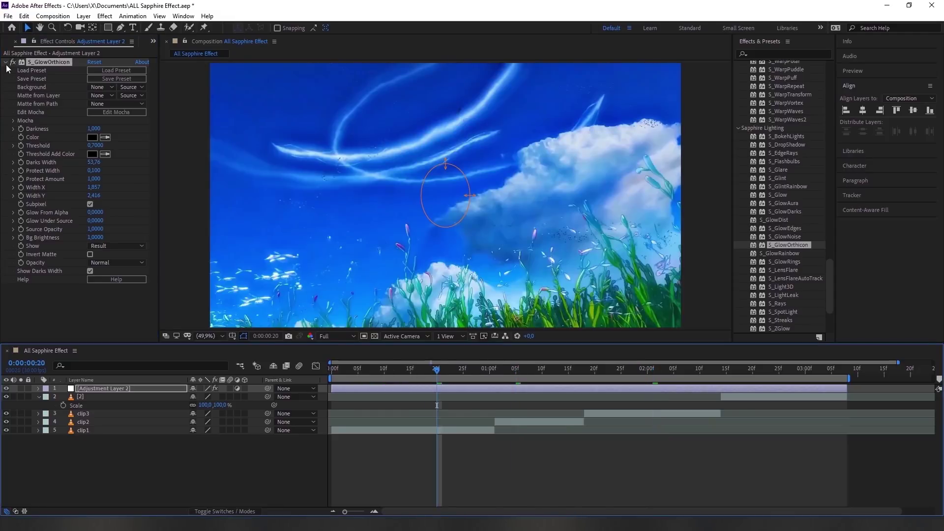
click(13, 63)
click(12, 62)
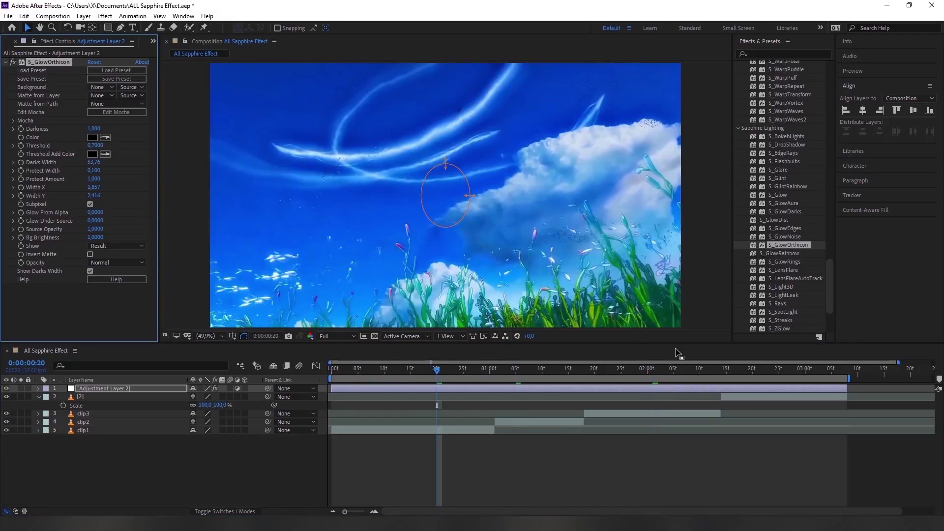
click(654, 370)
key(Delete)
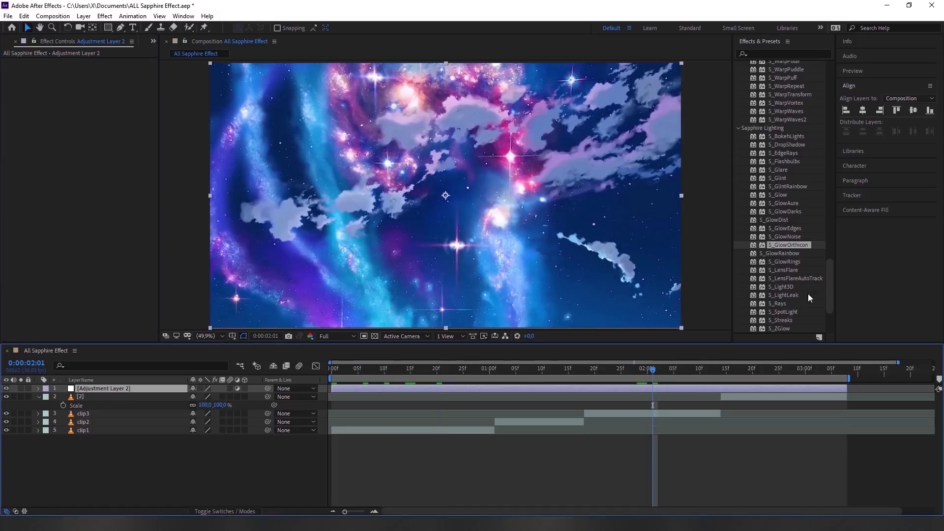
drag(799, 251, 648, 385)
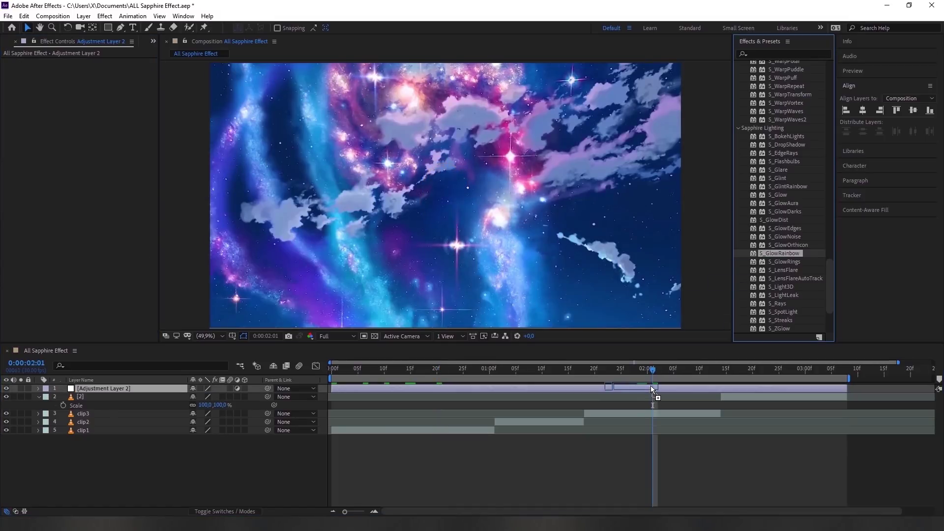
Try S_GlowRainbow and S_GlowRings on the adjustment layer, undoing each.
drag(648, 386, 649, 387)
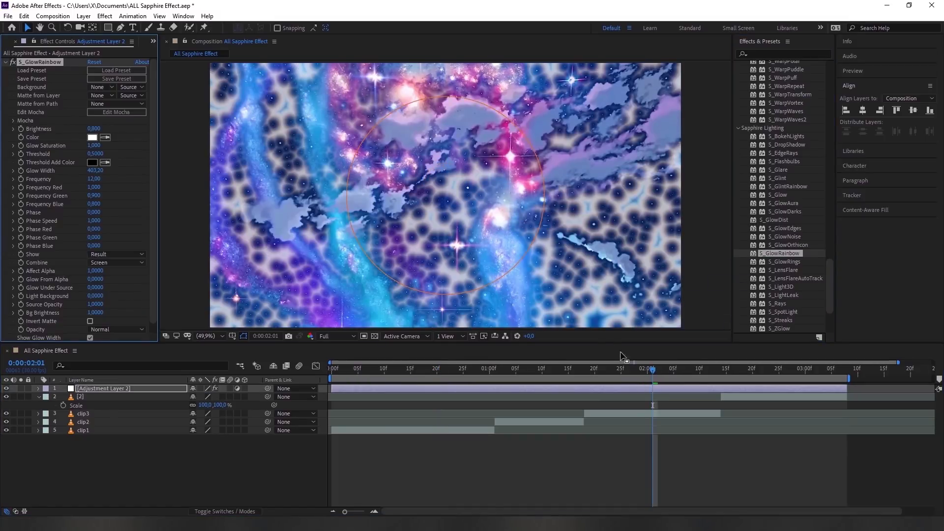
key(ctrl+z)
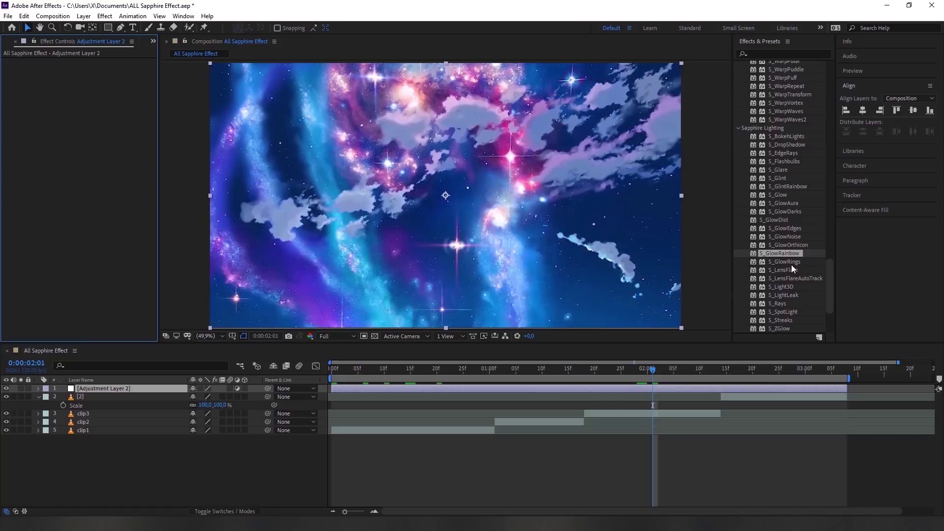
drag(790, 263, 623, 394)
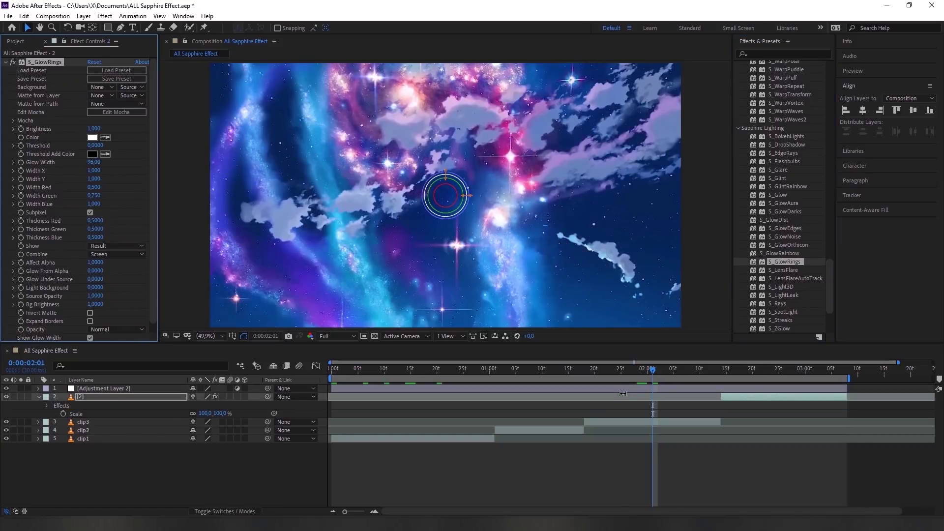
key(ctrl+z)
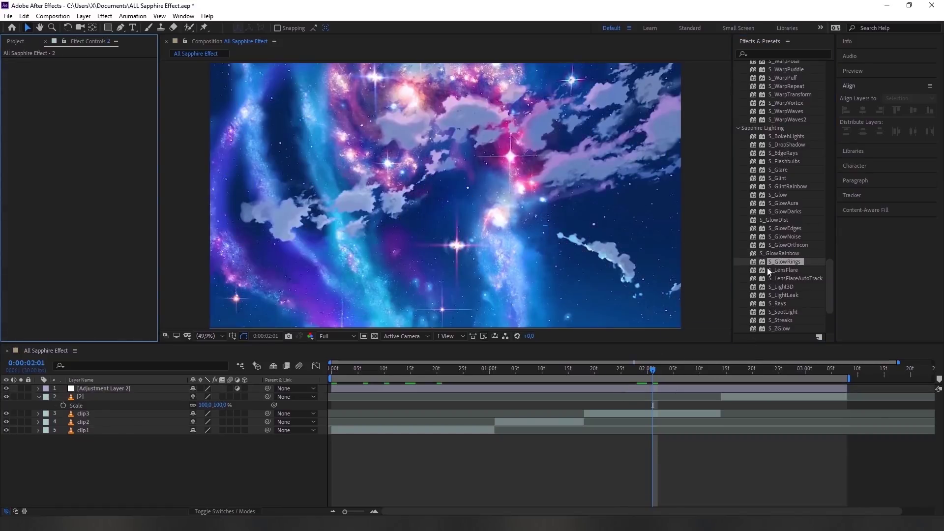
drag(778, 264, 649, 390)
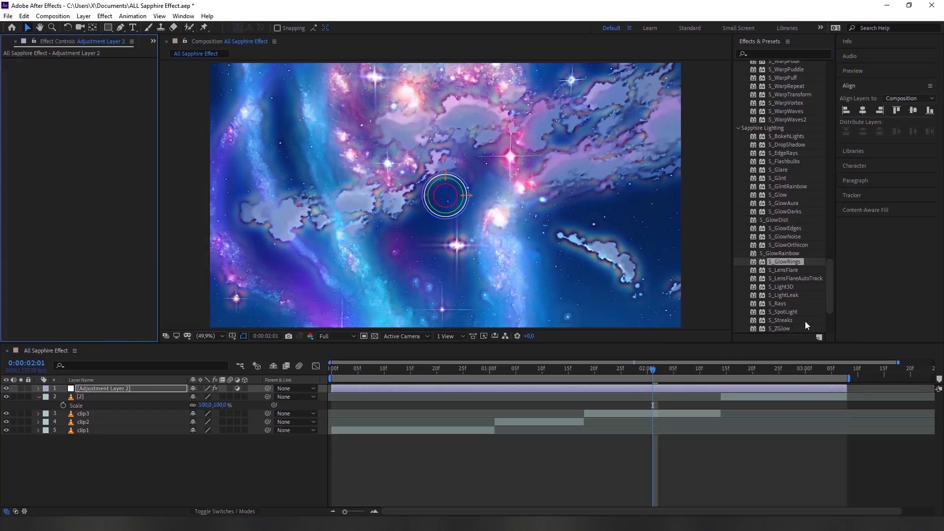
key(ctrl+z)
Try S_LensFlare and S_LensFlareAutoTrack on the adjustment layer, undoing each.
drag(787, 270, 655, 388)
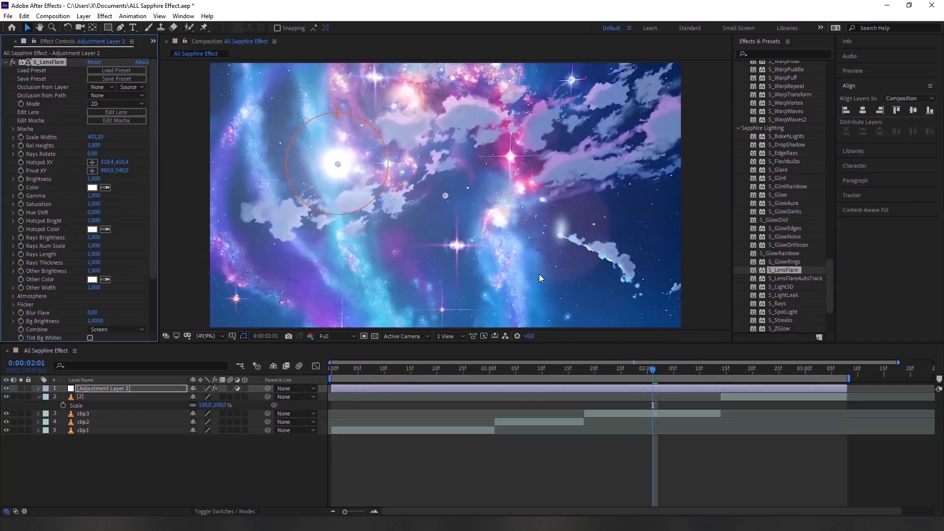
key(ctrl+z)
drag(797, 279, 653, 392)
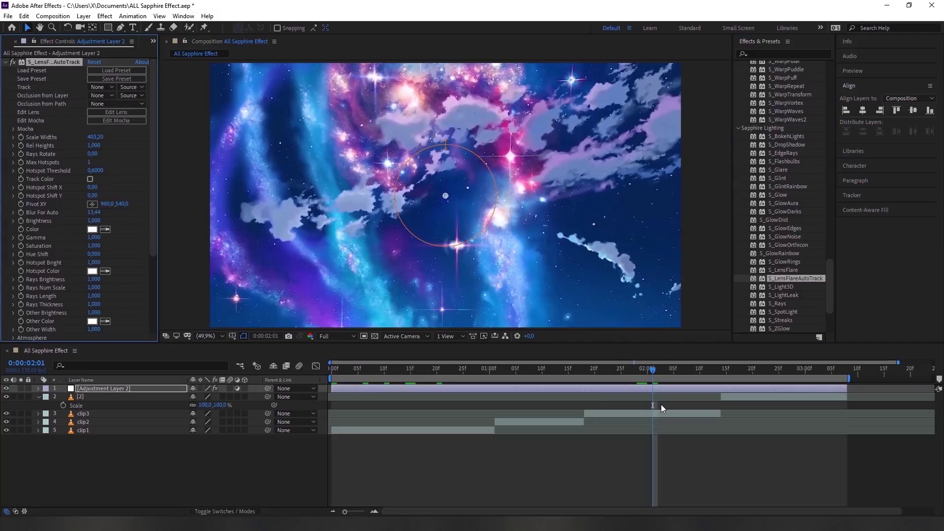
key(ctrl+z)
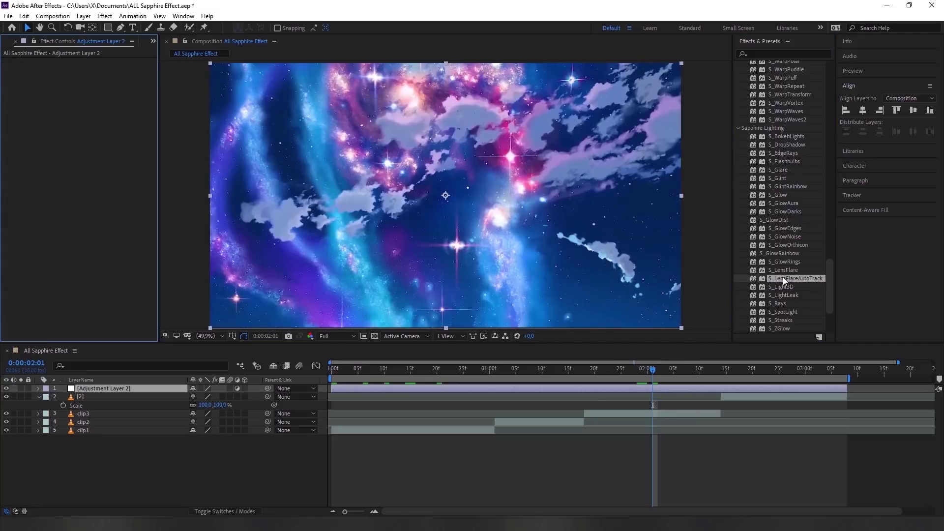
Try S_Light3D with its first light's direction point moved, then remove it.
scroll(783, 276, down, 3)
drag(783, 242, 608, 388)
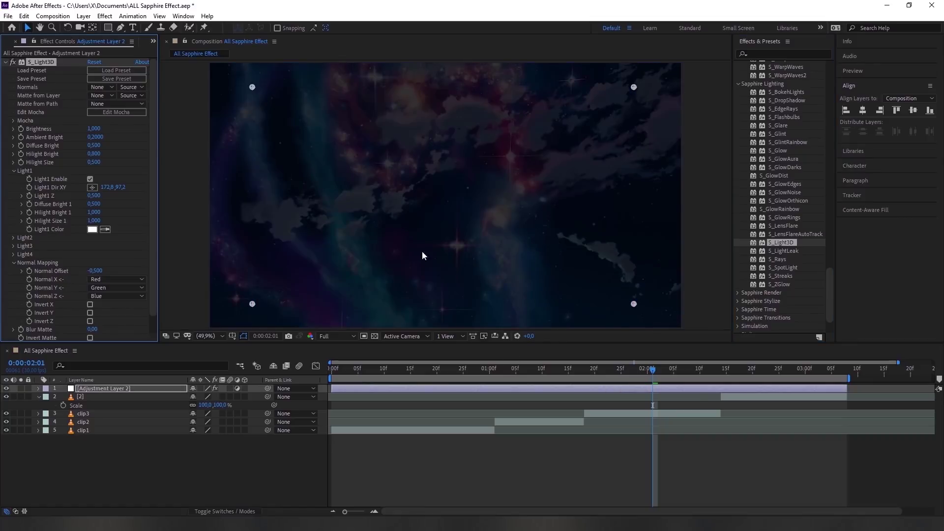
drag(252, 87, 362, 157)
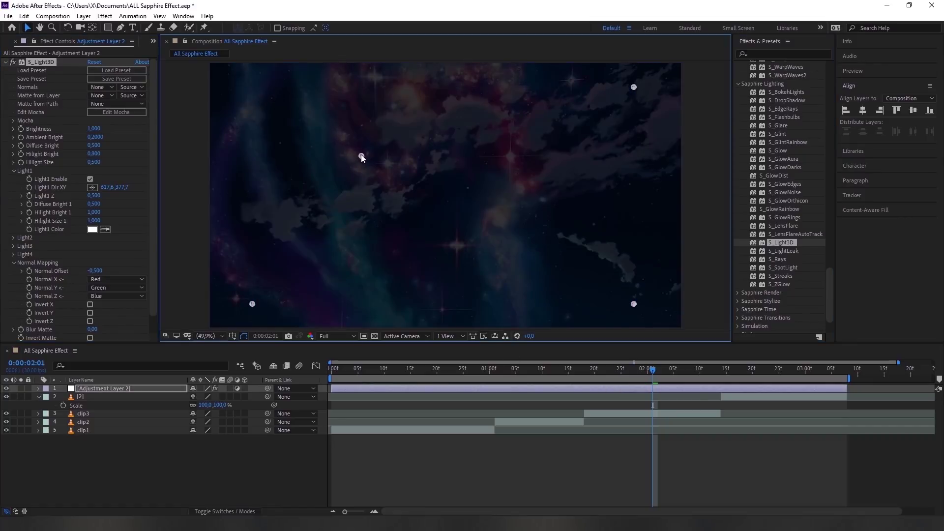
key(Delete)
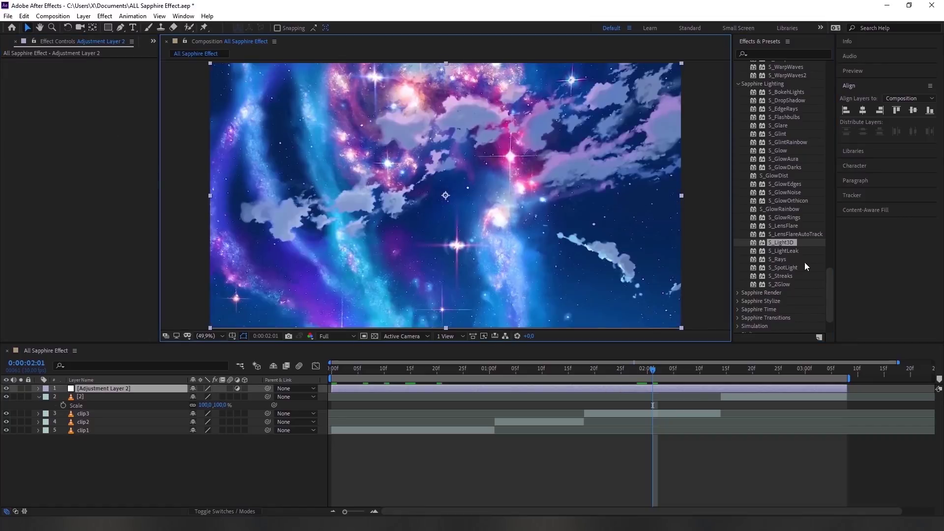
Try S_LightLeak, then S_Rays with its centre moved near the image top, removing both.
click(784, 251)
drag(784, 250, 636, 389)
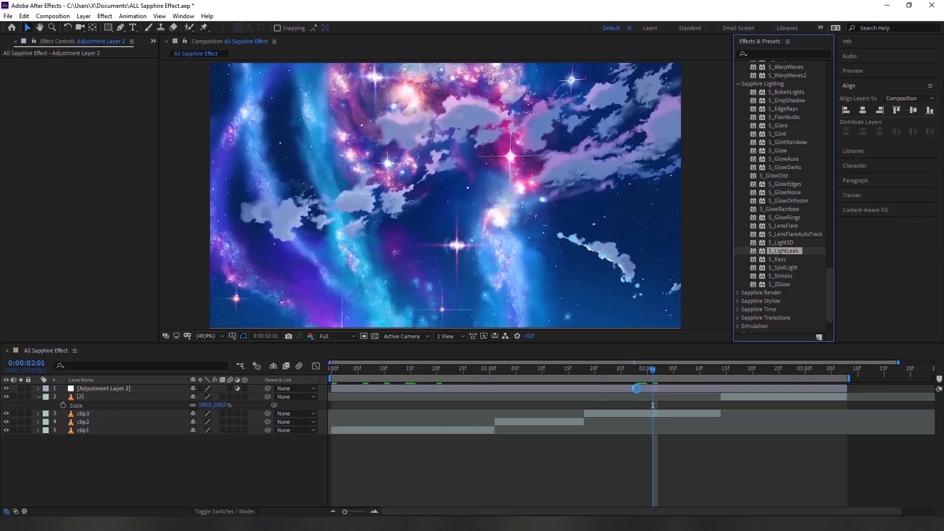
key(Delete)
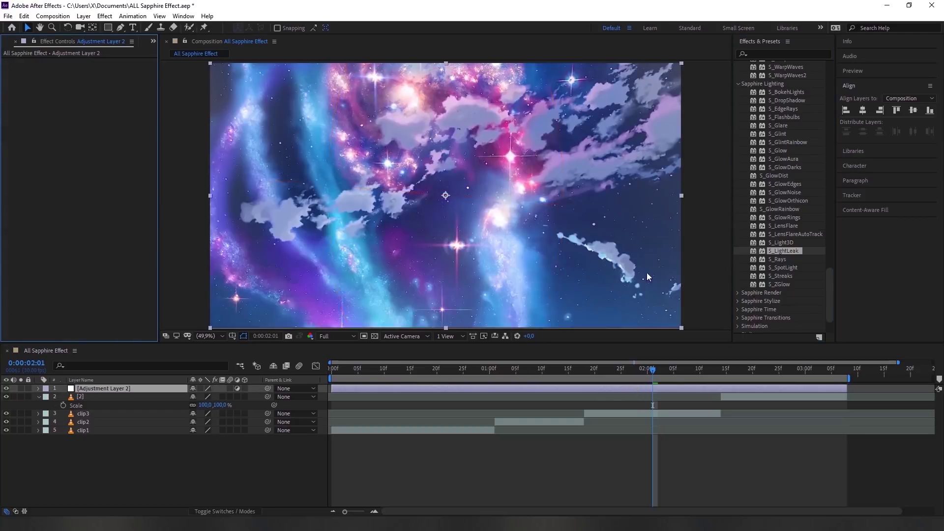
drag(781, 258, 650, 392)
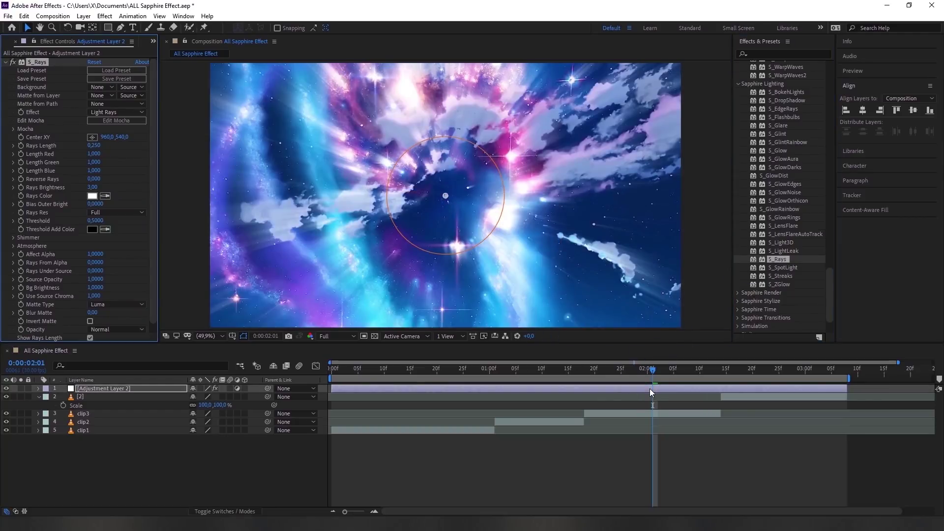
drag(446, 196, 472, 165)
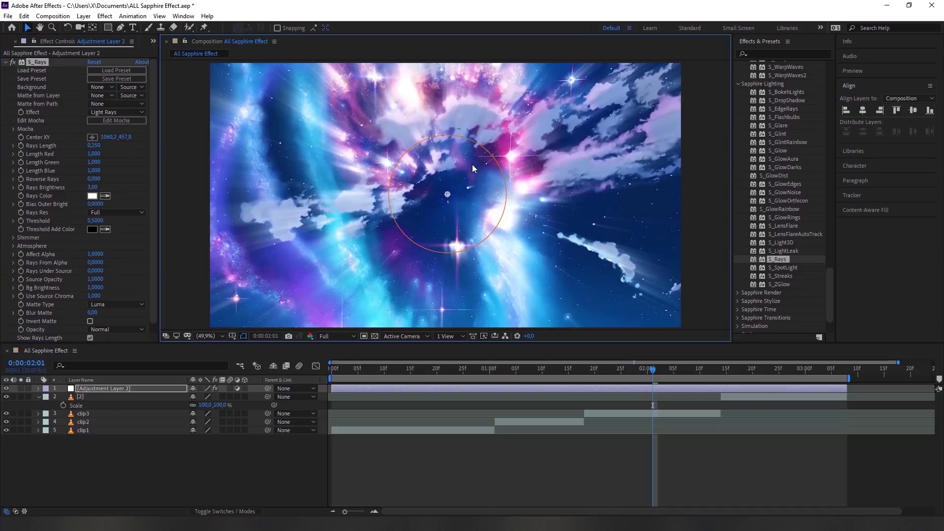
drag(459, 133, 437, 102)
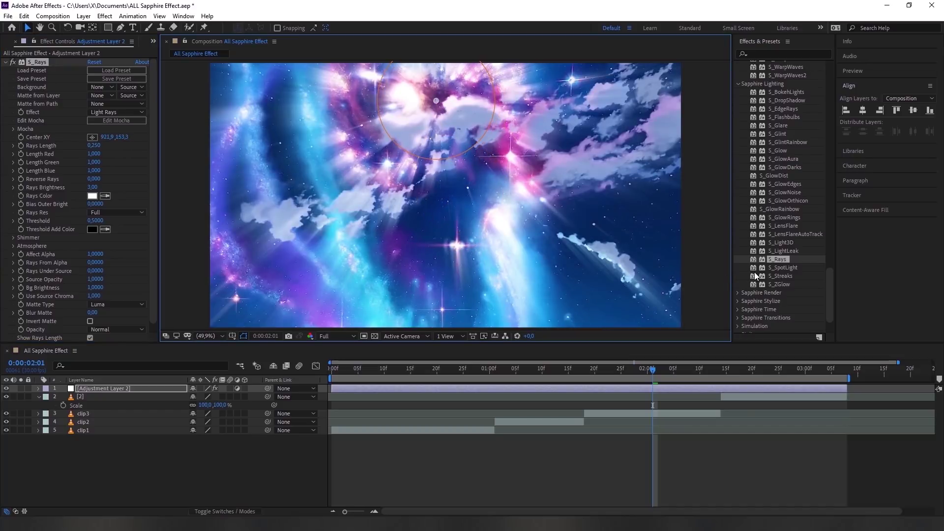
key(Delete)
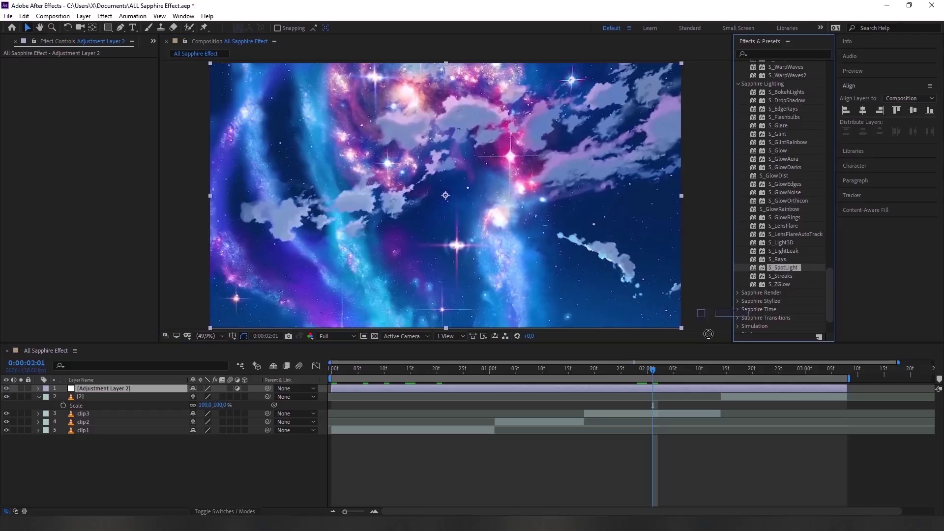
Try S_SpotLight, aiming and sweeping the lit area across the image, then remove it.
drag(787, 270, 662, 390)
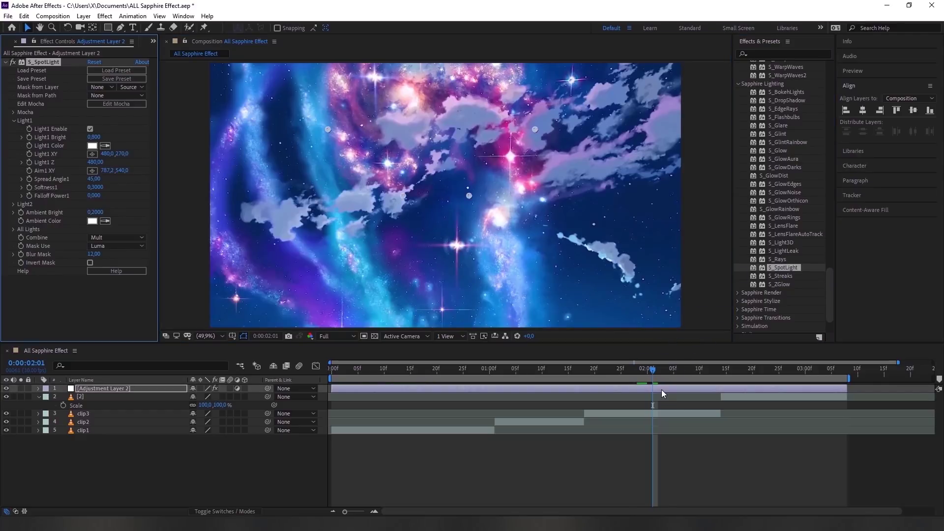
drag(469, 196, 540, 178)
mouse_move(403, 194)
mouse_down()
mouse_move(455, 112)
mouse_move(266, 250)
mouse_up()
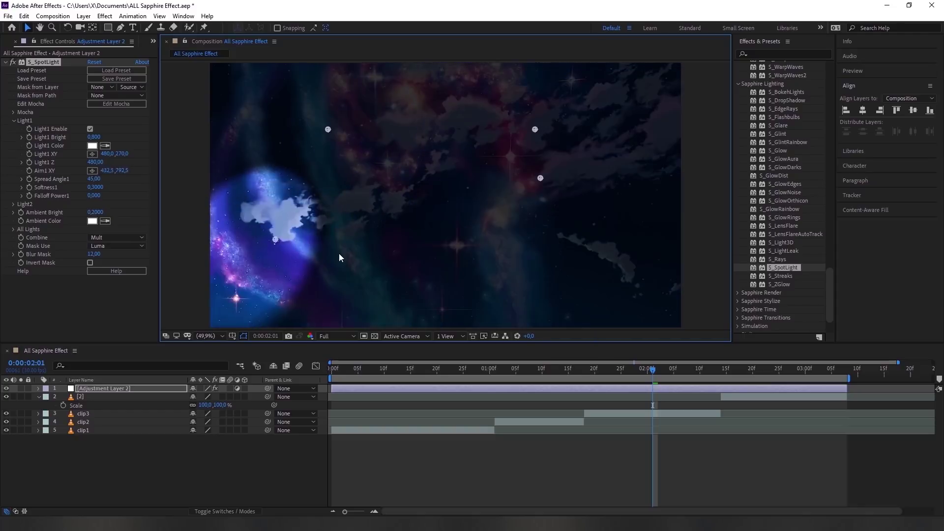
drag(264, 250, 415, 249)
key(Delete)
Try and remove S_Streaks and S_ZGlow, then expand the Sapphire Render category.
drag(773, 275, 576, 390)
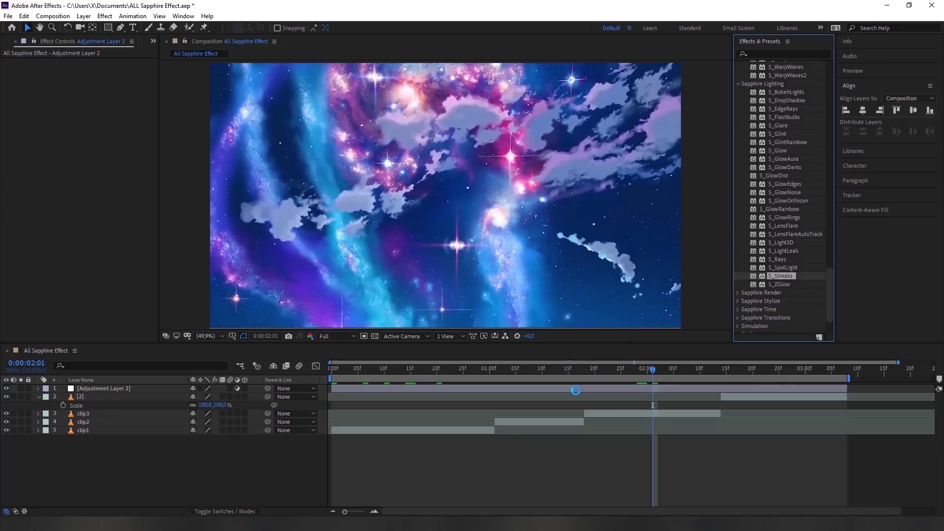
drag(576, 390, 574, 390)
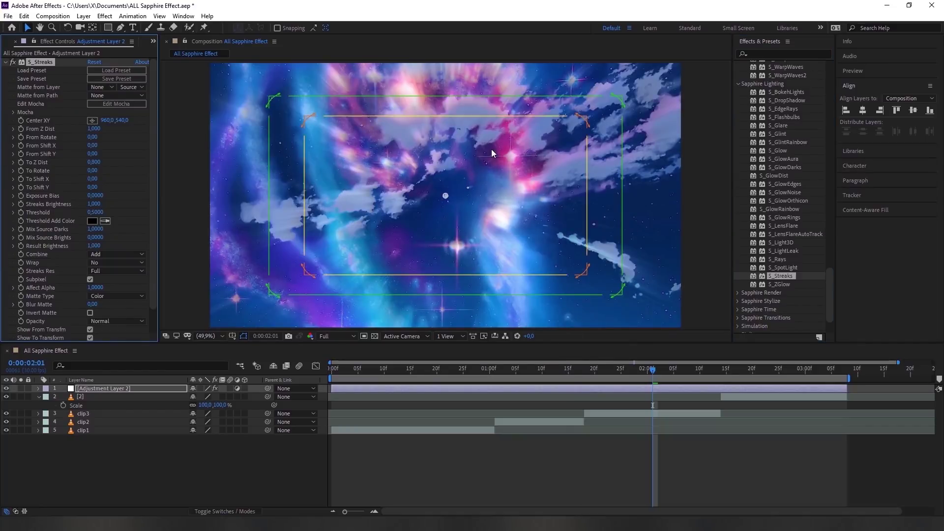
key(Delete)
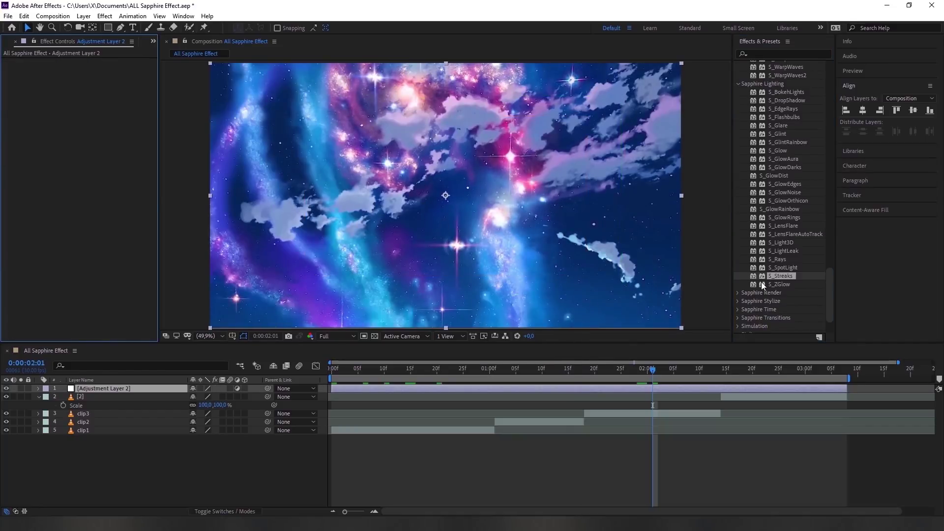
drag(778, 285, 627, 363)
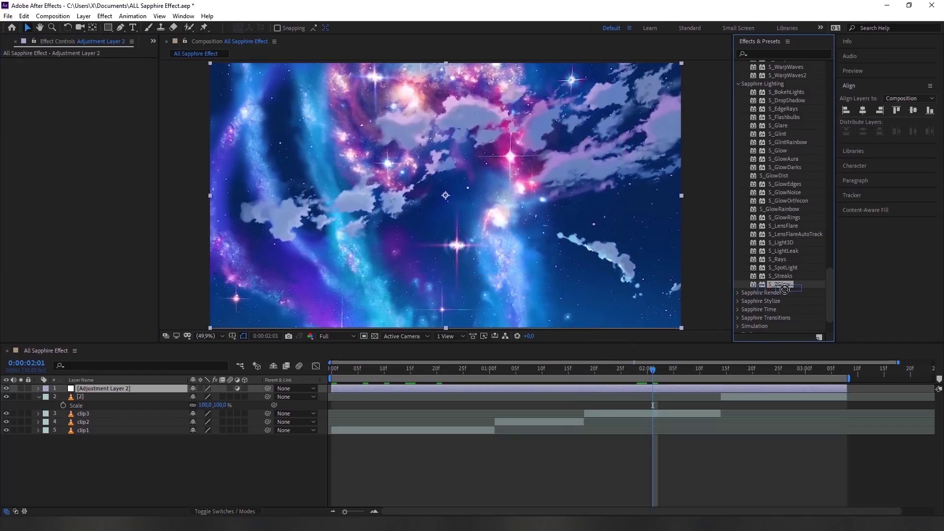
drag(627, 363, 580, 389)
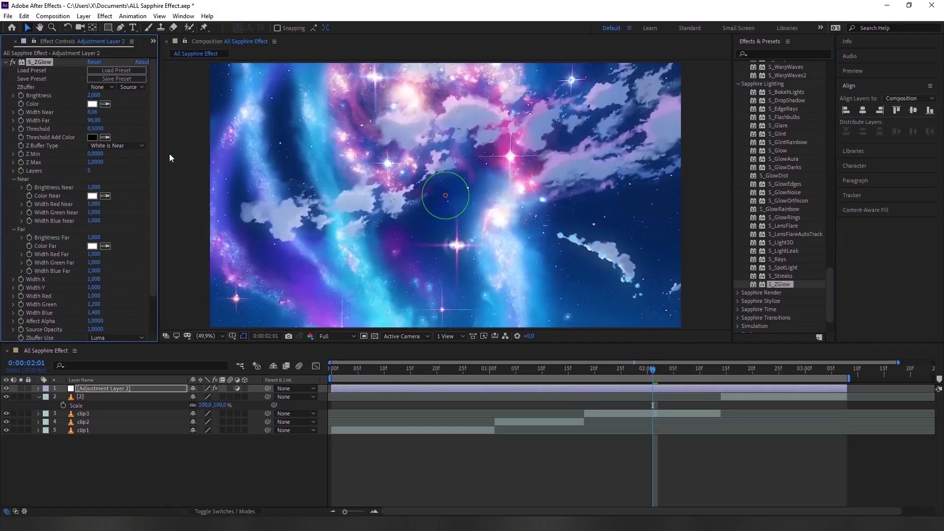
key(ctrl+z)
scroll(783, 254, down, 2)
click(739, 245)
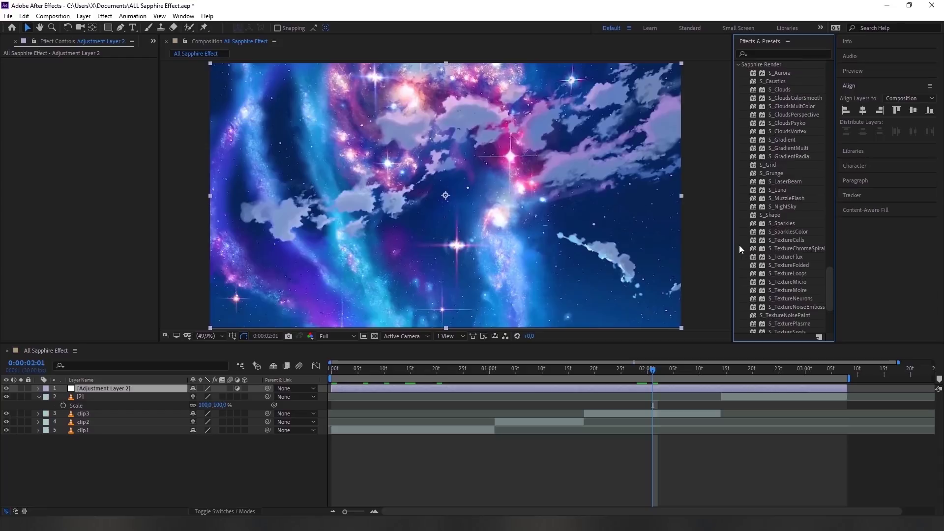
Create a new black solid layer in the composition.
scroll(777, 217, down, 5)
right_click(473, 445)
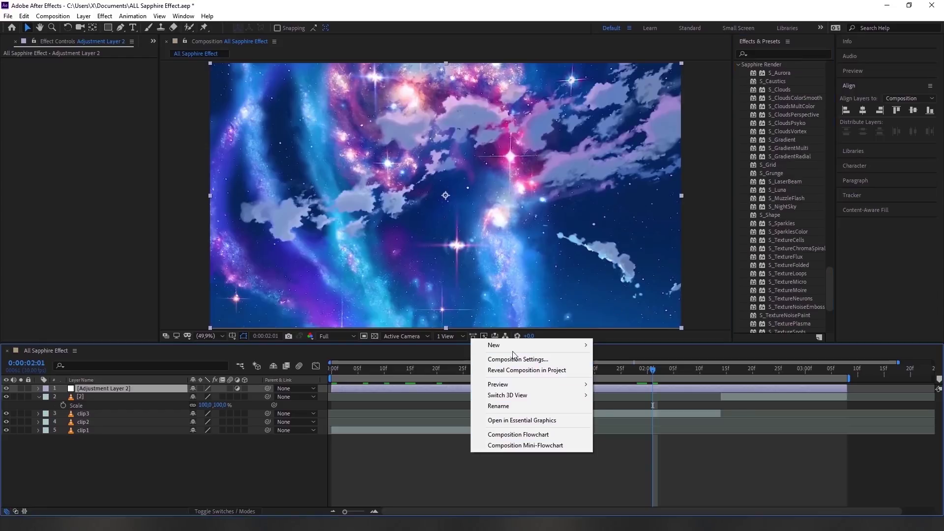
mouse_move(512, 346)
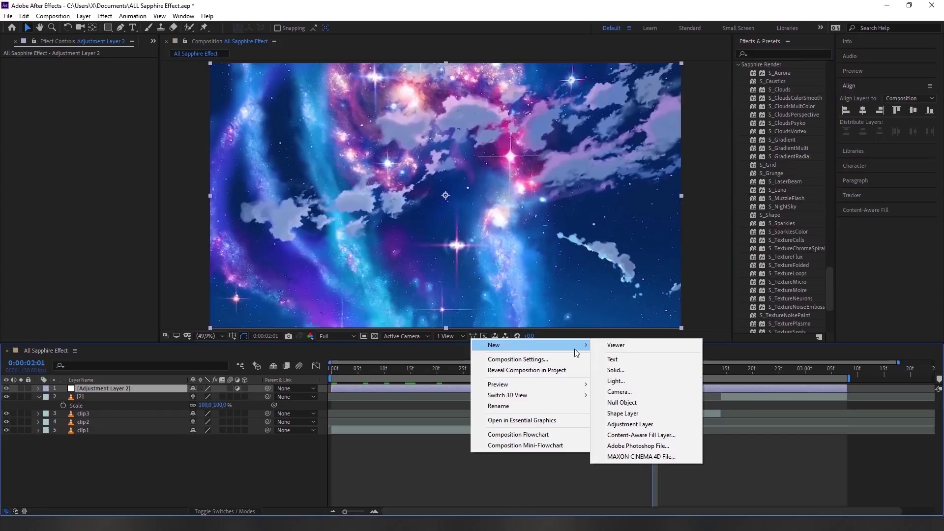
click(615, 369)
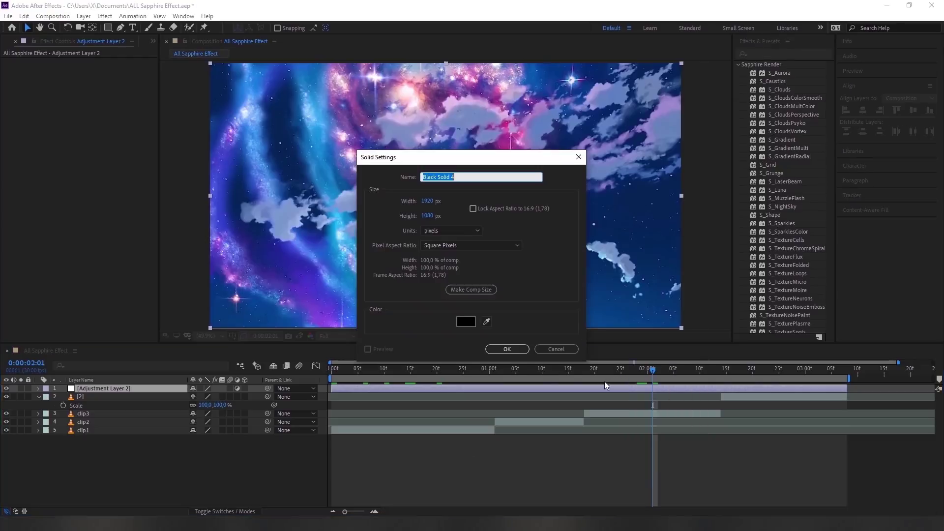
click(506, 349)
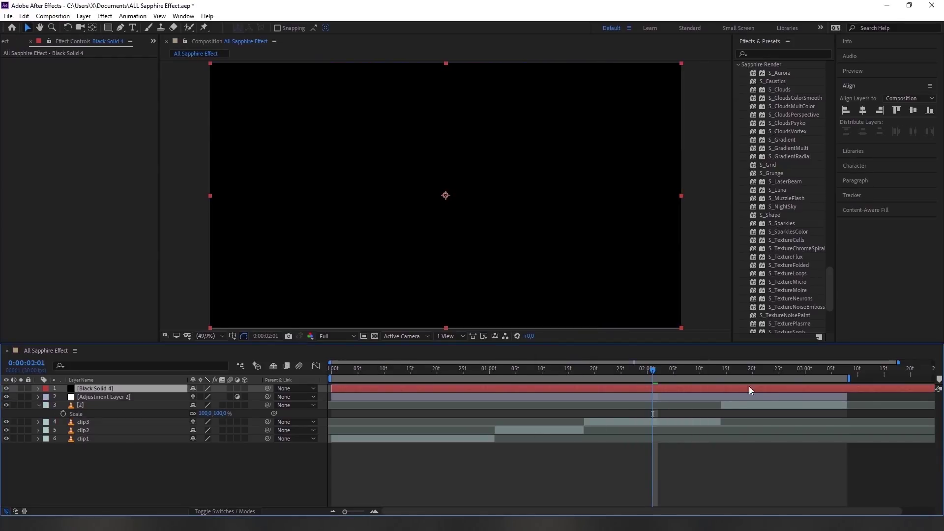
Split Black Solid 4 at 0:00:03:08 and delete the later piece.
click(757, 398)
key(o)
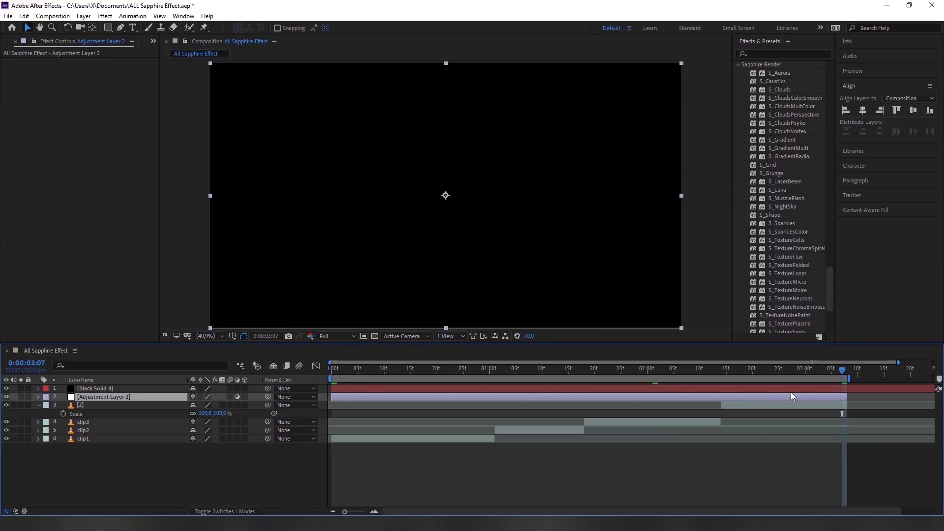
click(816, 389)
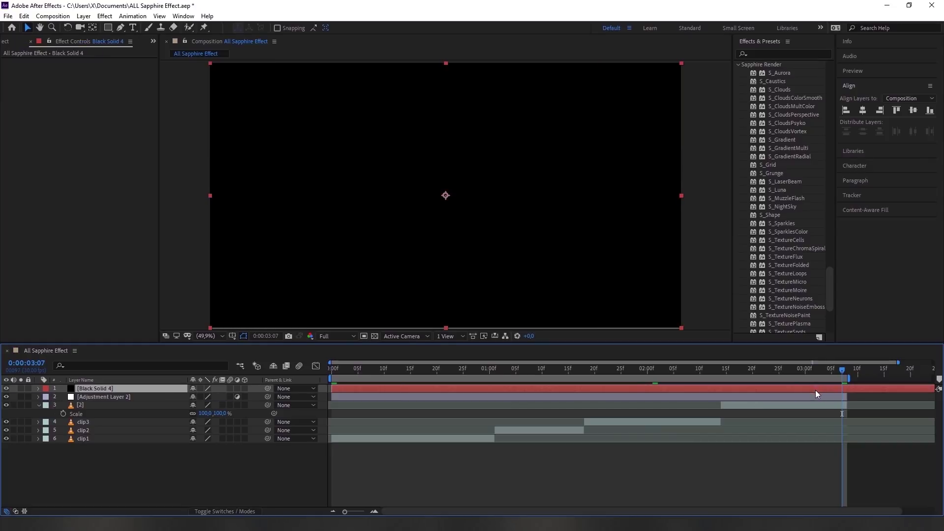
key(ctrl+shift+d)
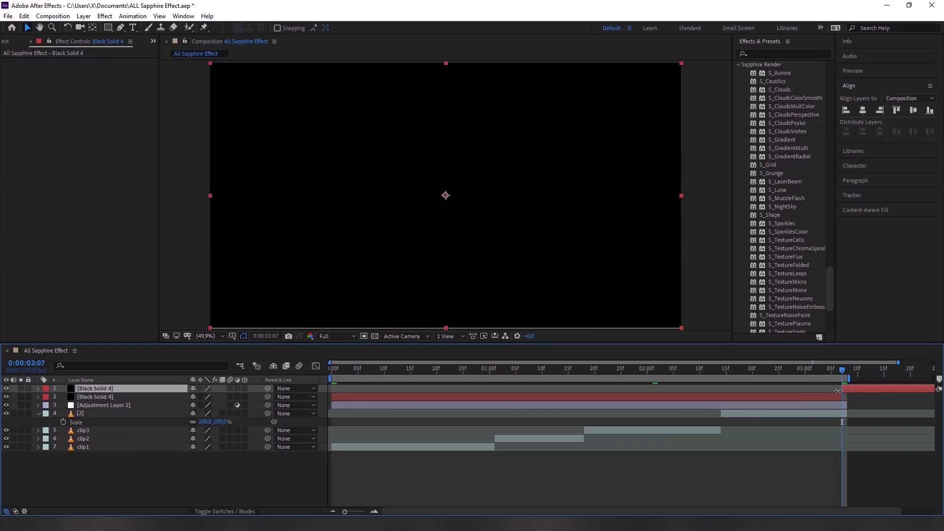
key(ctrl+z)
key(Page_Down)
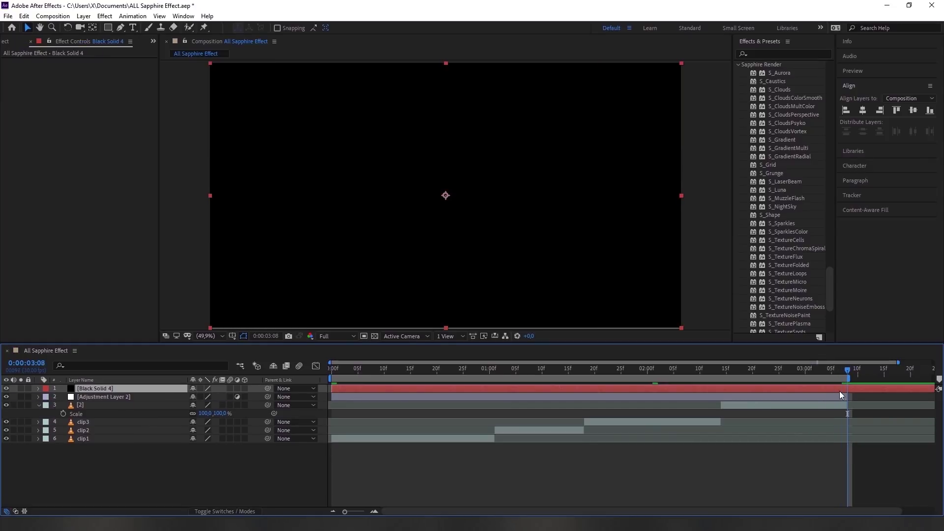
key(ctrl+shift+d)
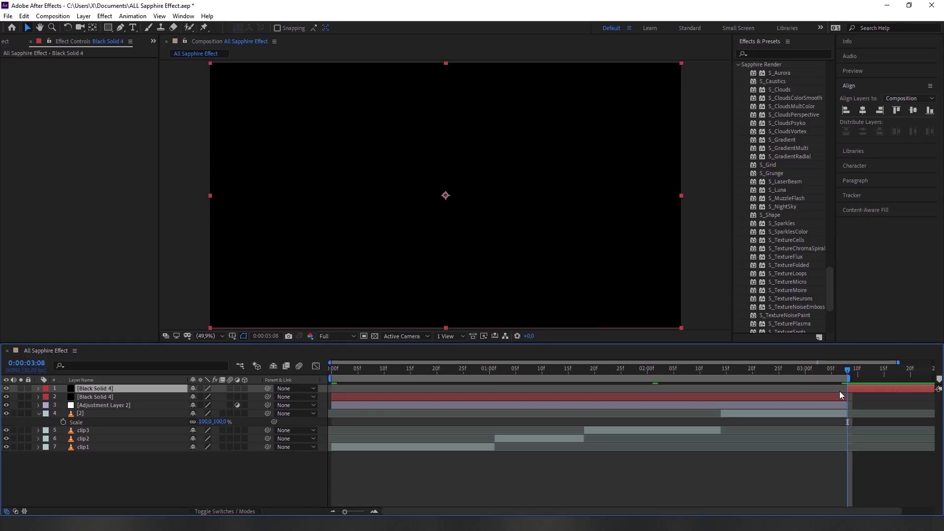
key(Delete)
Set Black Solid 4 to Screen blending and apply S_Aurora to it.
drag(810, 373, 363, 373)
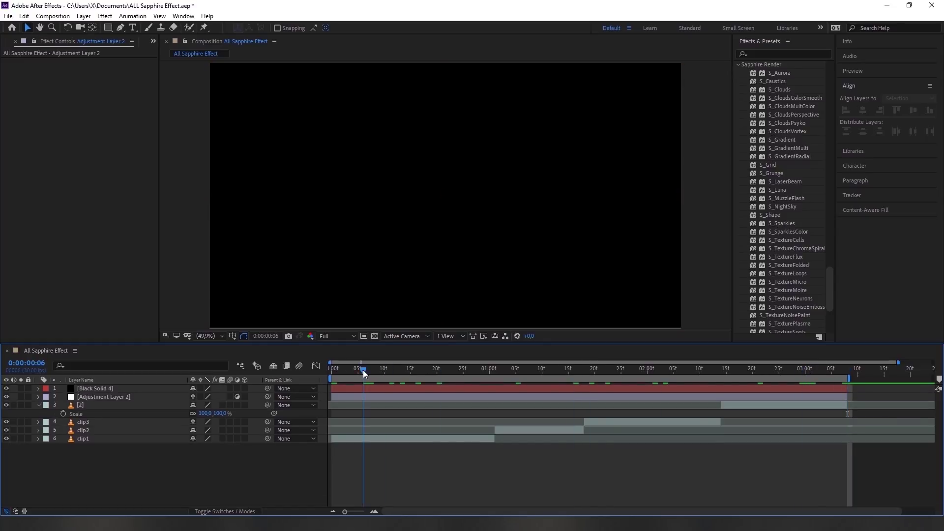
right_click(391, 388)
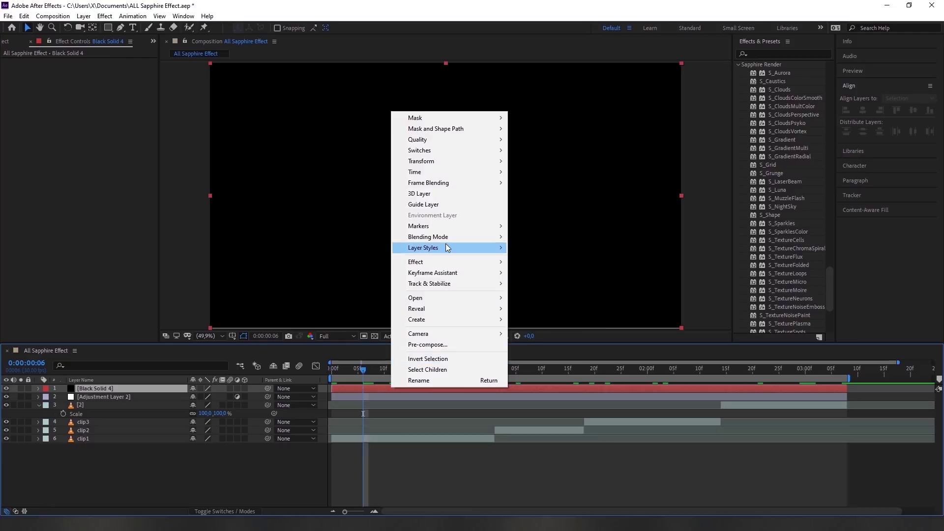
mouse_move(447, 244)
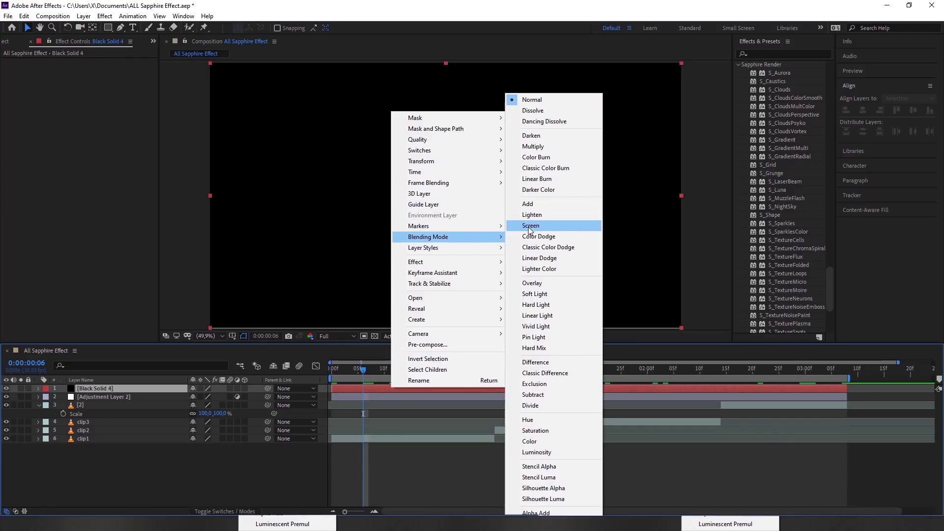
click(532, 203)
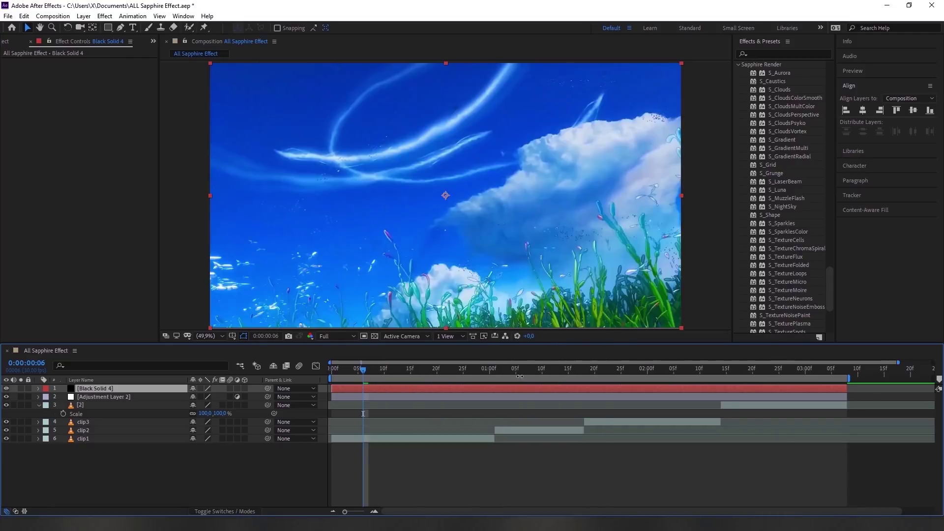
drag(517, 373, 638, 373)
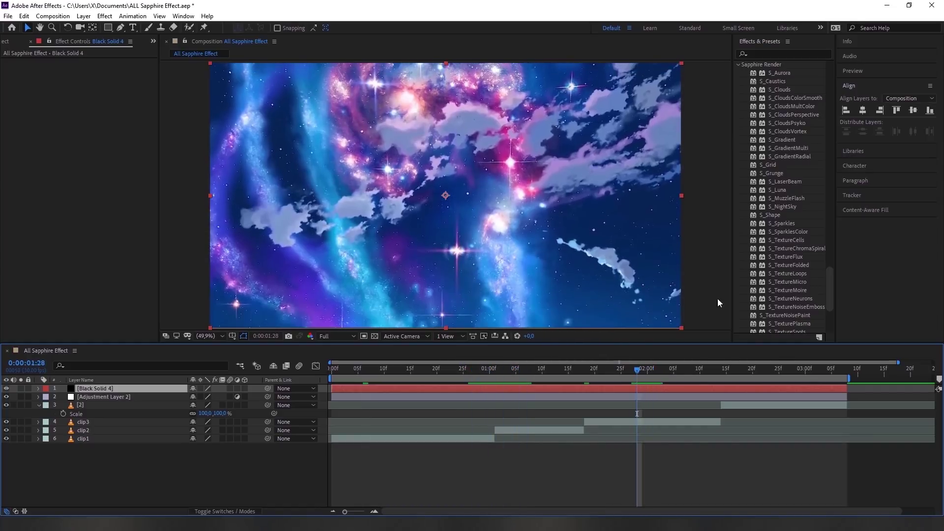
drag(781, 73, 586, 392)
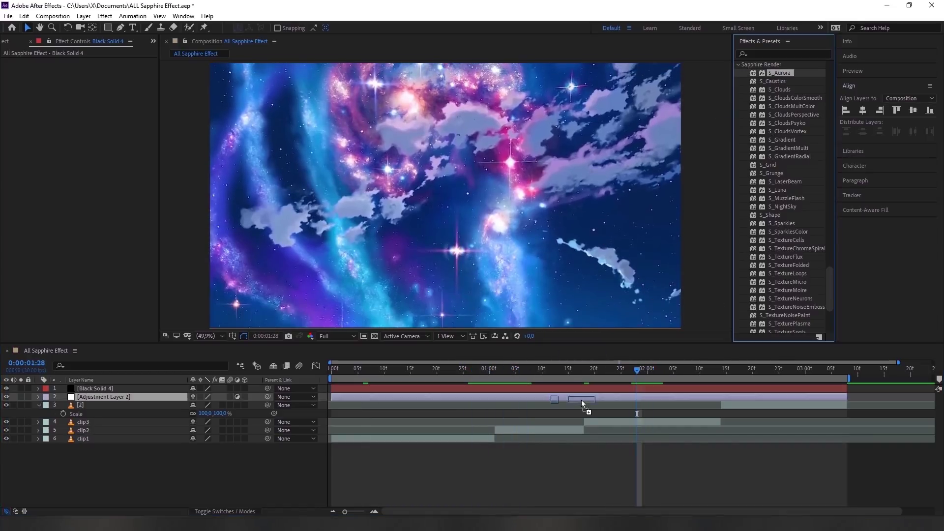
drag(586, 392, 586, 392)
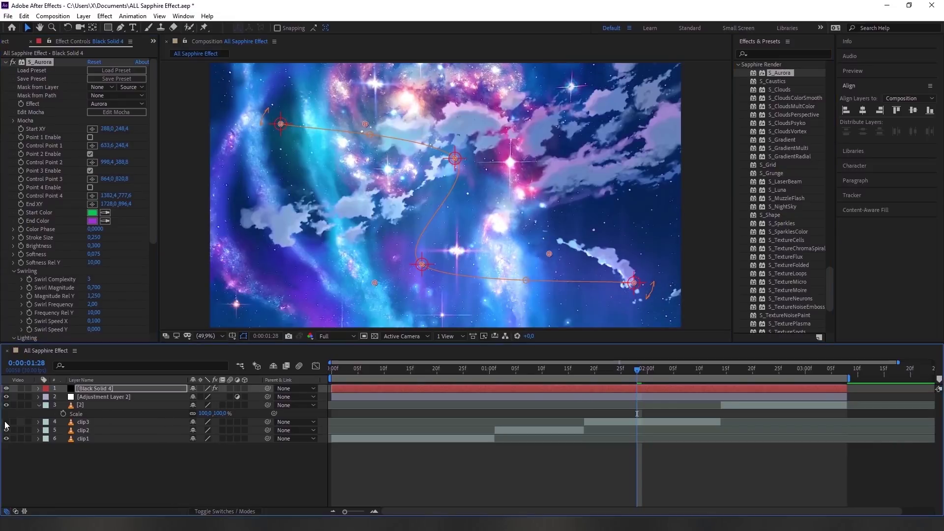
Hide clip3, remove S_Aurora, and try S_Caustics and S_Clouds on Black Solid 4.
click(5, 422)
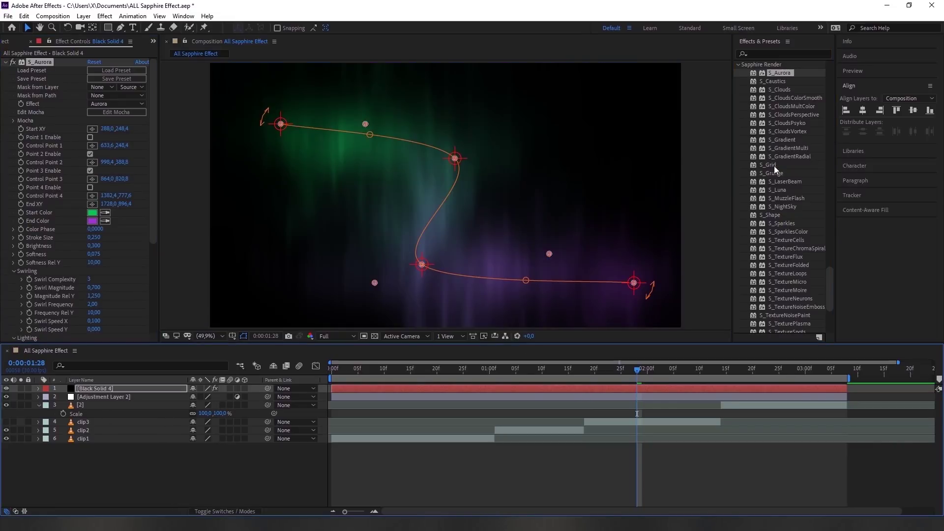
key(Delete)
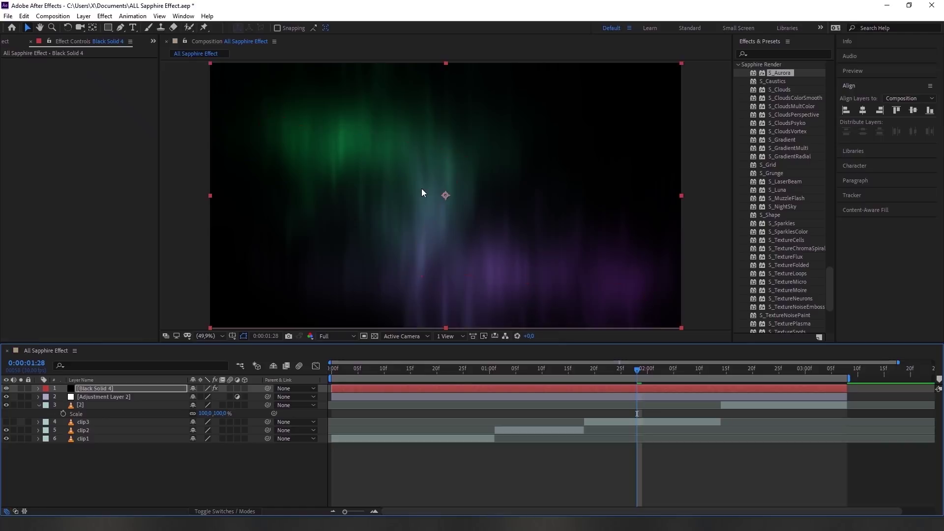
drag(781, 82, 655, 389)
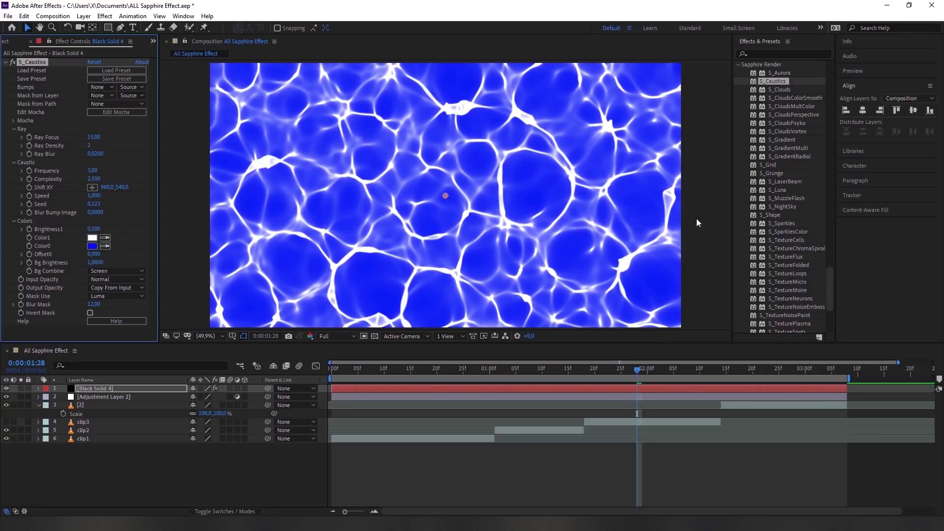
key(ctrl+z)
drag(784, 88, 610, 387)
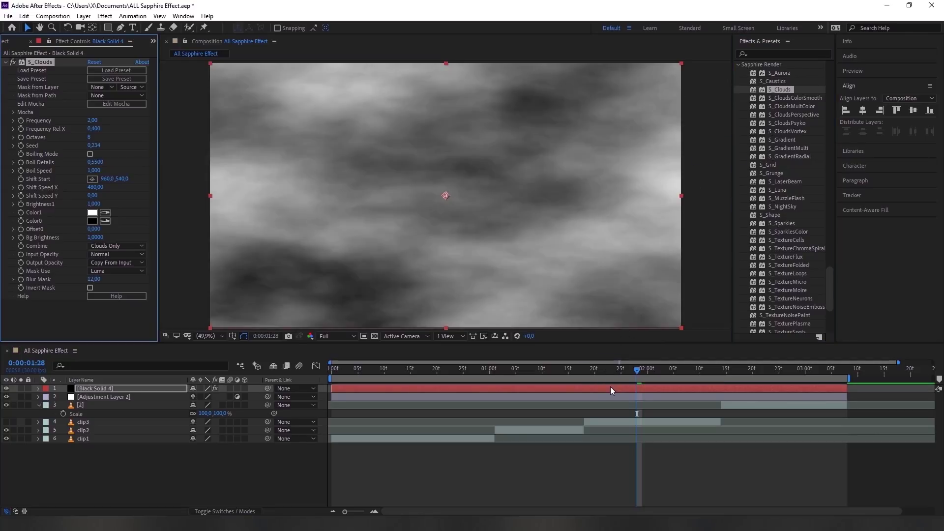
key(ctrl+z)
Try and remove S_CloudsColorSmooth, S_CloudsMultColor and S_CloudsPerspective on the solid.
drag(795, 98, 605, 388)
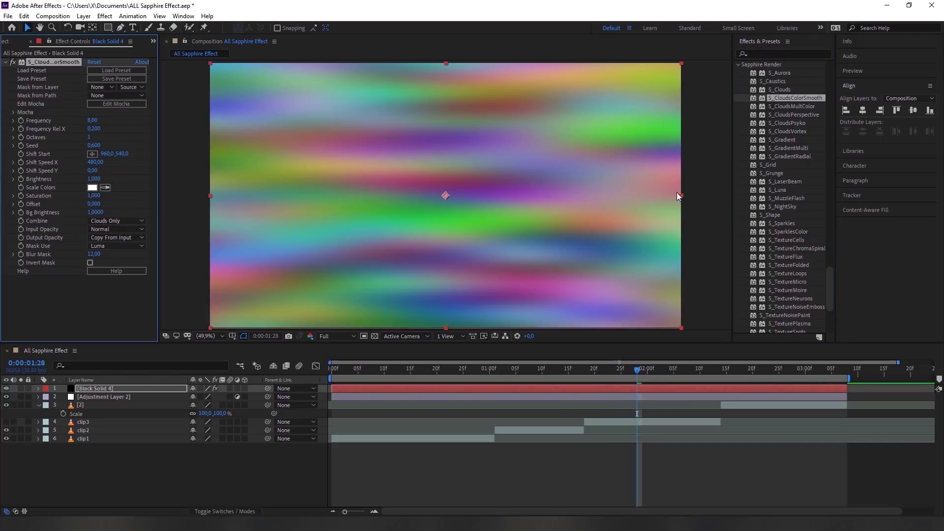
key(Delete)
mouse_move(792, 106)
mouse_down()
mouse_move(594, 334)
mouse_move(598, 389)
mouse_up()
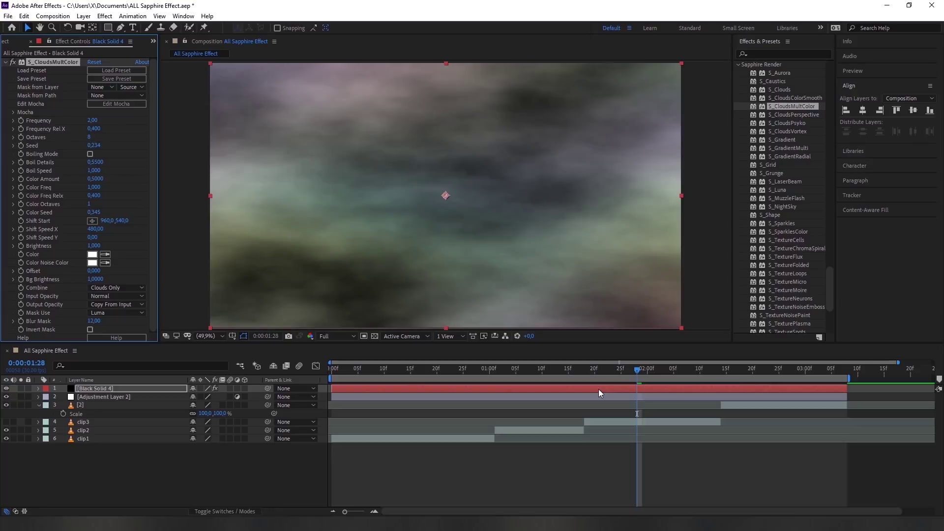
key(Delete)
drag(782, 114, 569, 389)
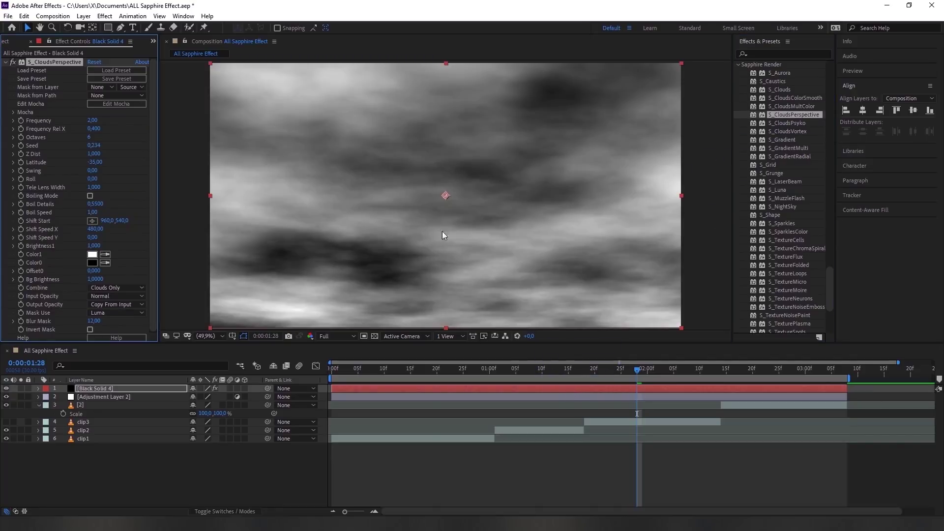
key(Delete)
Try S_CloudsPsyko and S_CloudsVortex with its centre shifted right, then apply S_Gradient.
mouse_move(790, 123)
mouse_down()
mouse_move(655, 318)
mouse_move(618, 391)
mouse_up()
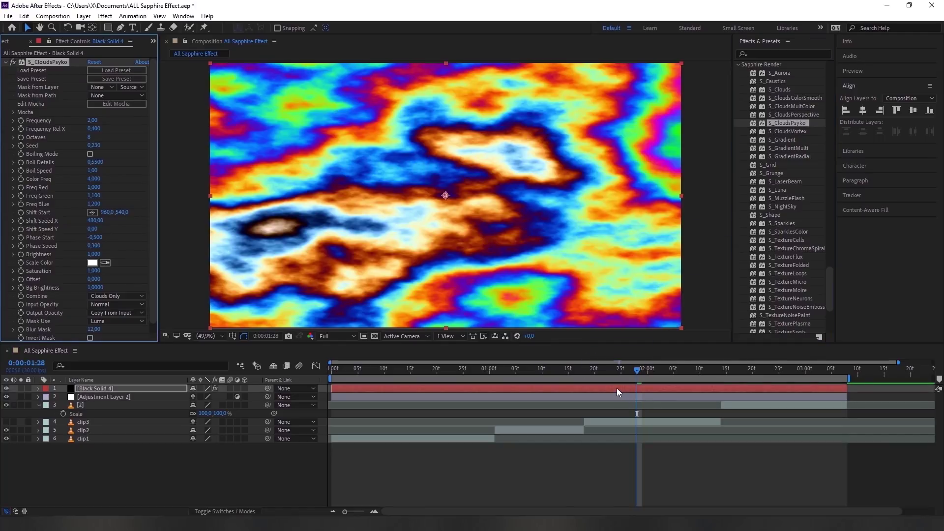
key(Delete)
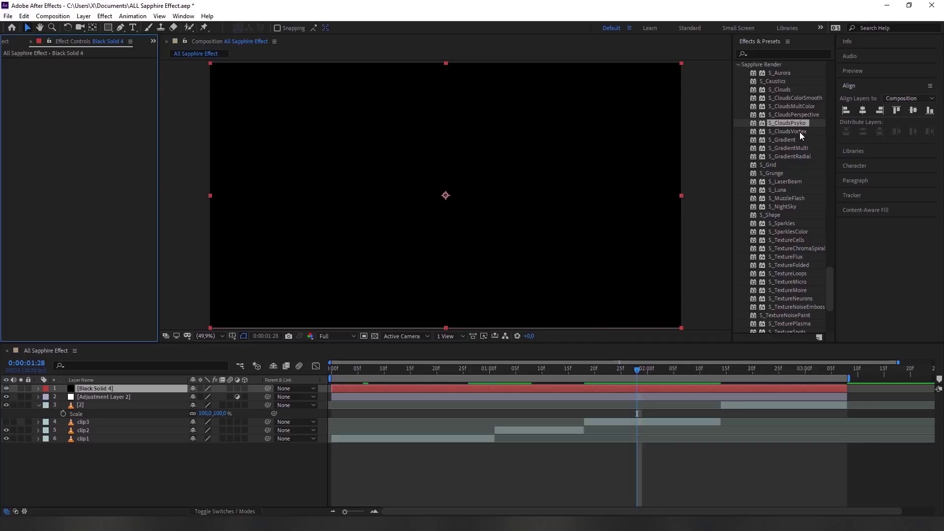
drag(787, 131, 635, 390)
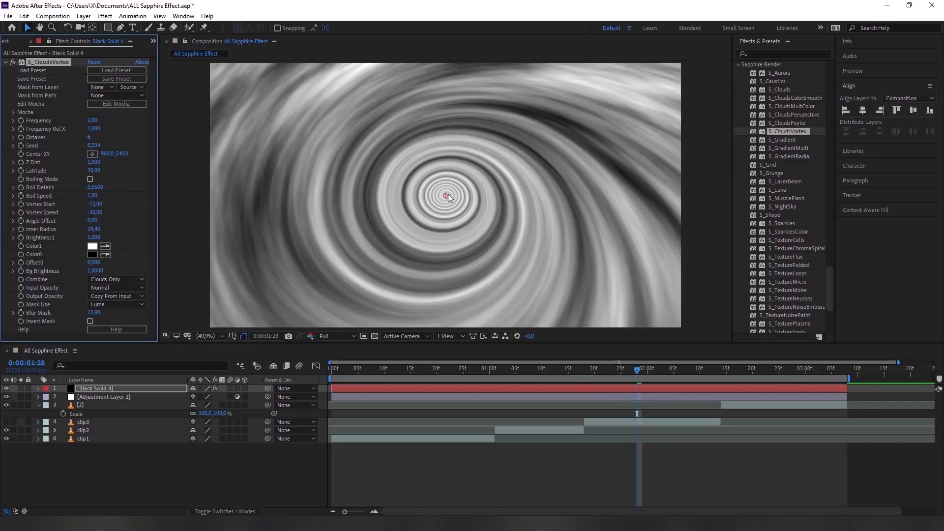
drag(446, 197, 494, 178)
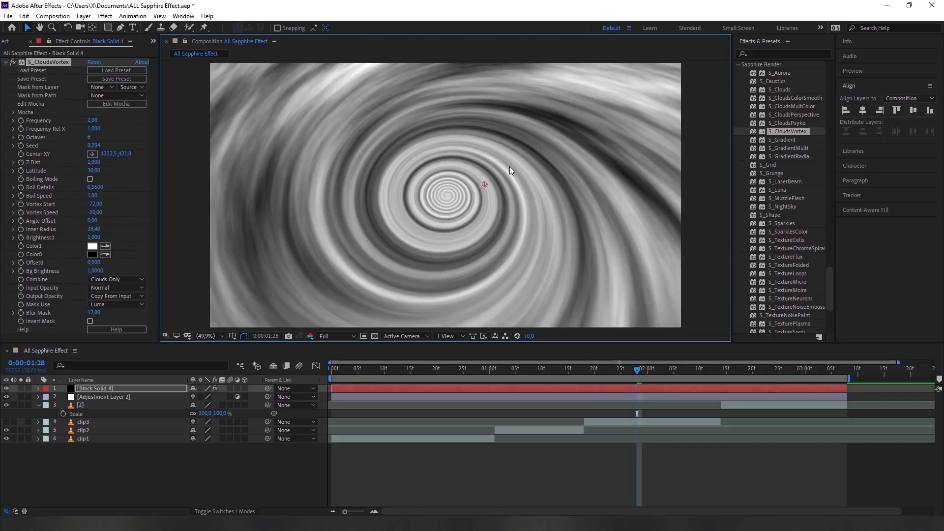
key(Delete)
drag(785, 140, 603, 389)
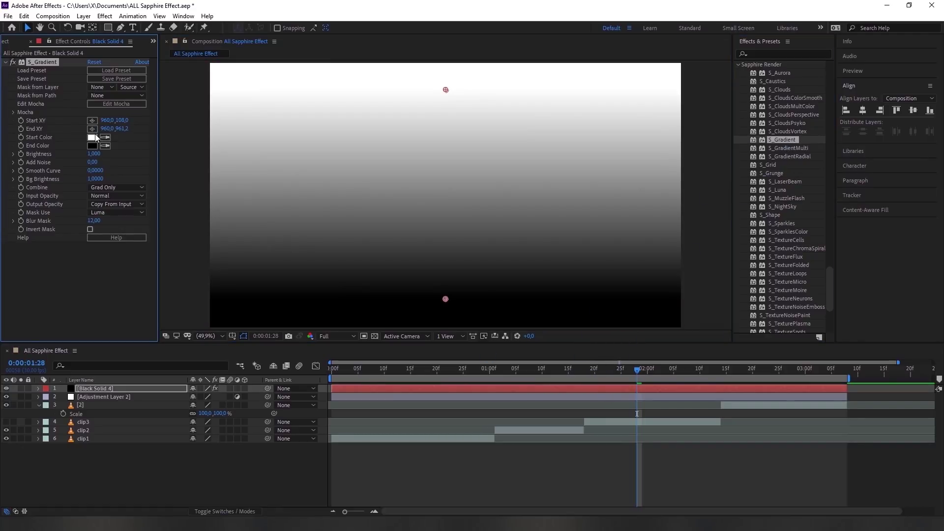
Set the S_Gradient start colour to bright magenta and end colour to vivid purple.
click(92, 138)
drag(282, 381, 306, 370)
drag(344, 335, 346, 302)
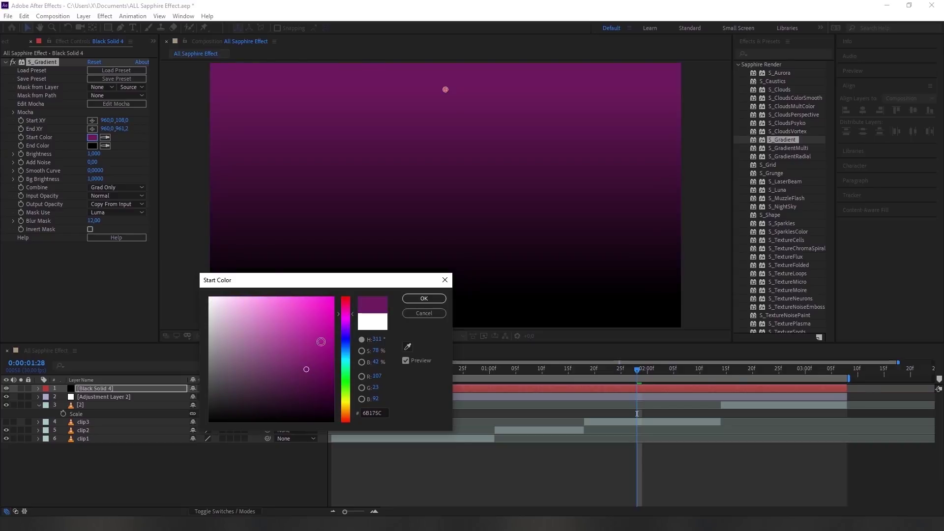
drag(311, 359, 333, 303)
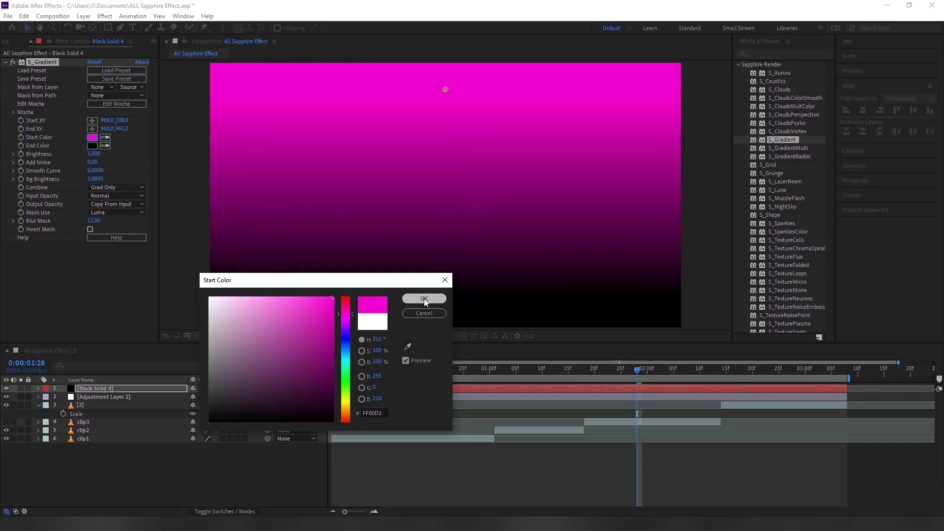
click(424, 298)
click(93, 145)
drag(343, 364, 342, 326)
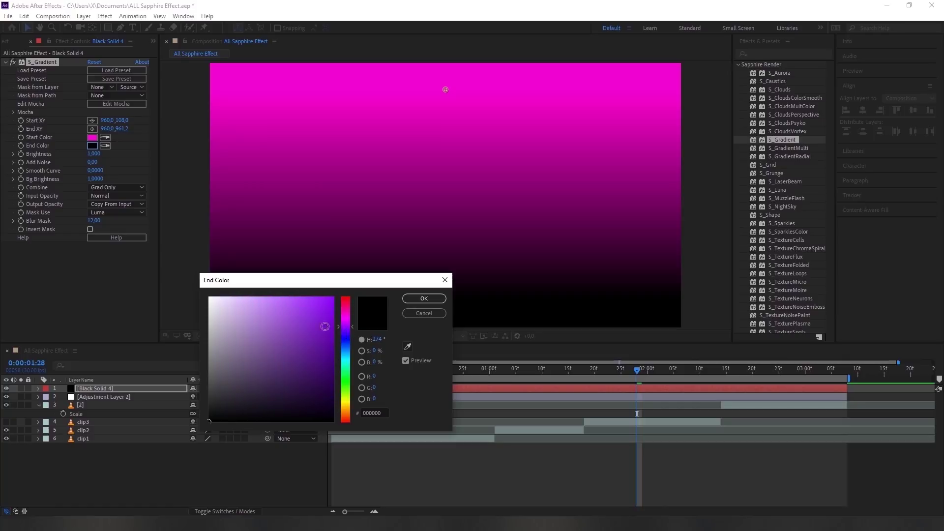
click(284, 335)
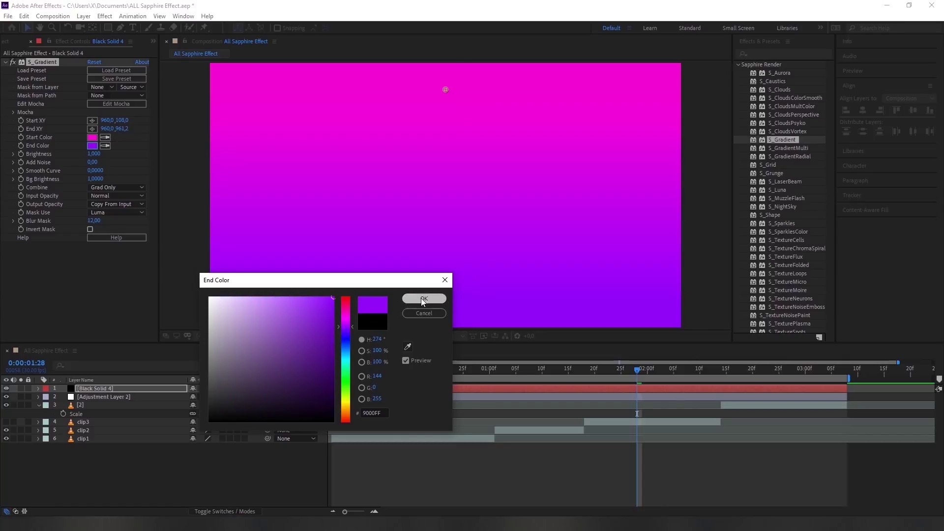
click(424, 298)
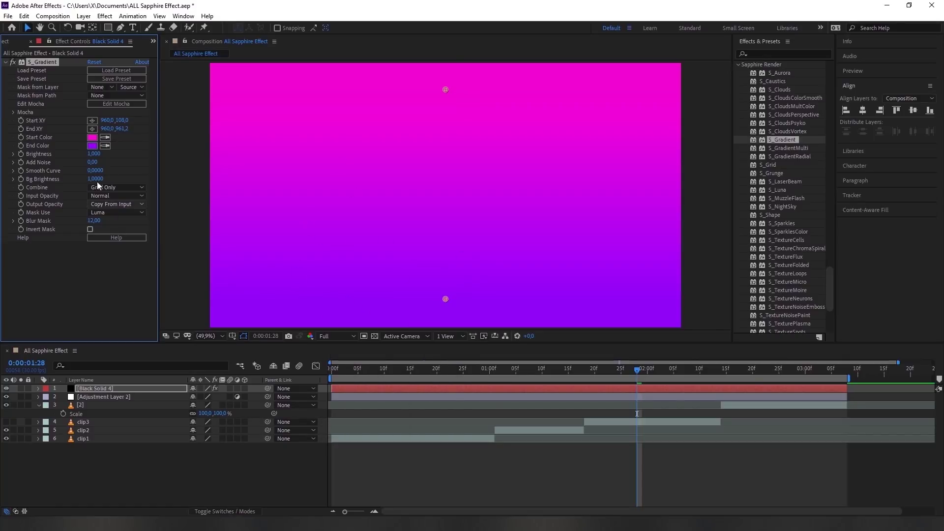
Raise brightness, add noise and angle the gradient diagonally, then swap it for S_GradientMulti.
drag(93, 154, 101, 156)
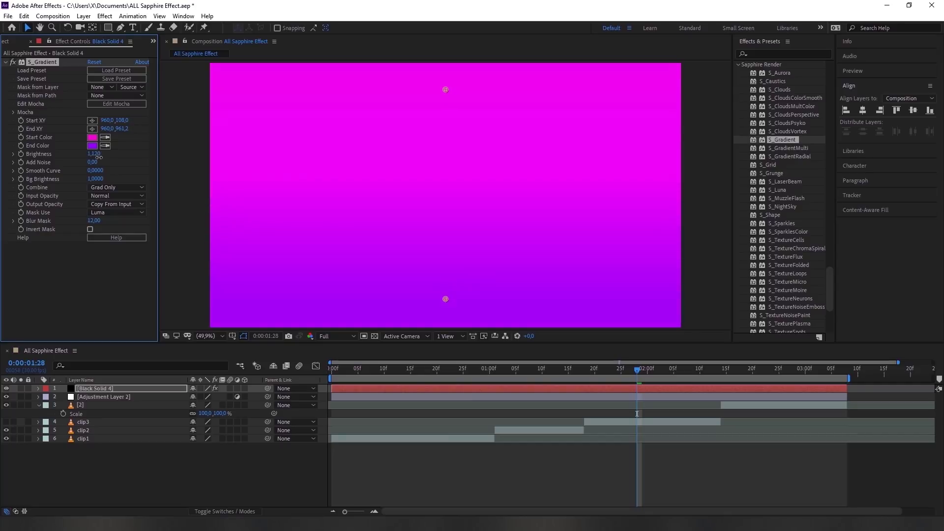
mouse_move(92, 162)
mouse_down()
mouse_move(114, 164)
mouse_move(110, 182)
mouse_up()
drag(445, 299, 569, 194)
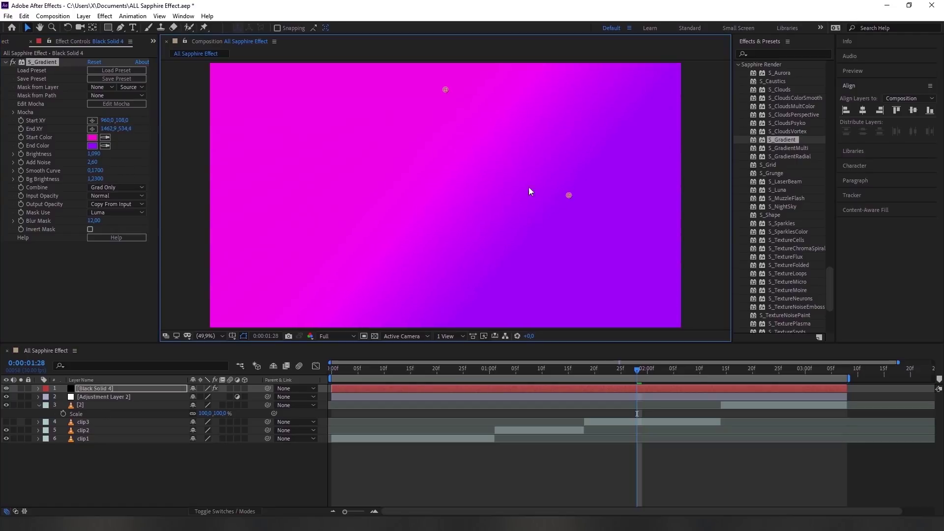
drag(446, 89, 291, 188)
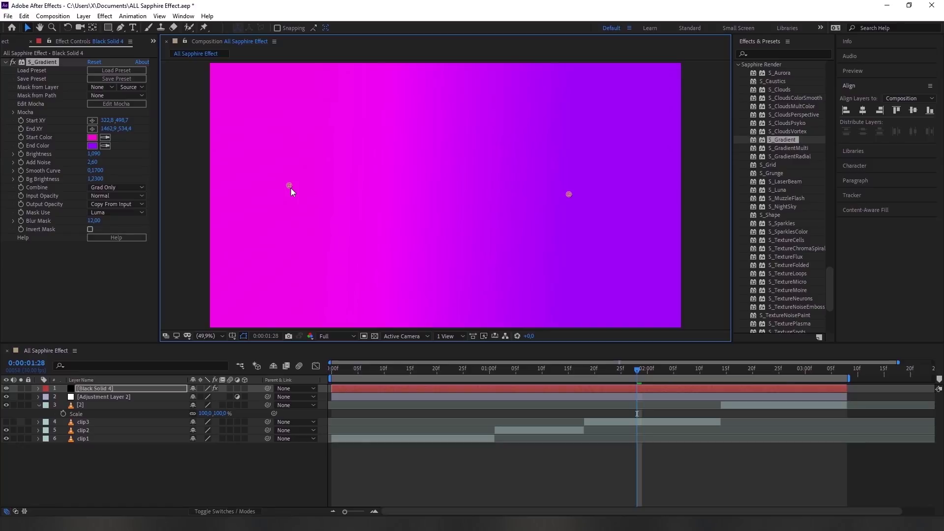
key(Delete)
drag(790, 148, 507, 388)
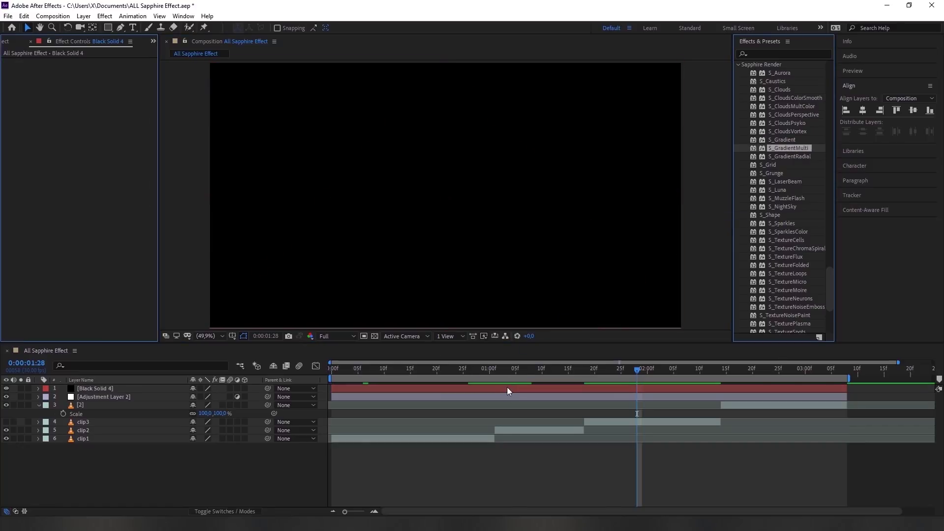
Recolour the first S_GradientMulti point to pink.
click(92, 163)
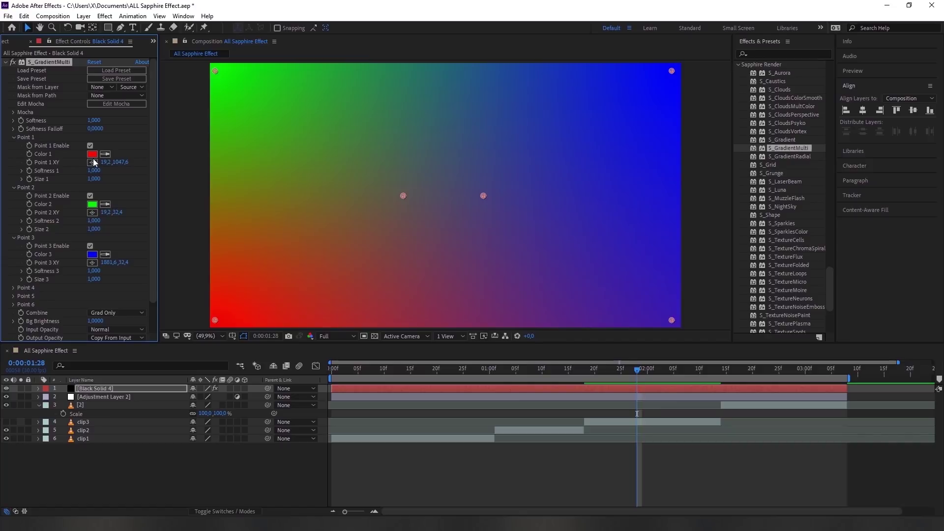
click(92, 154)
click(346, 308)
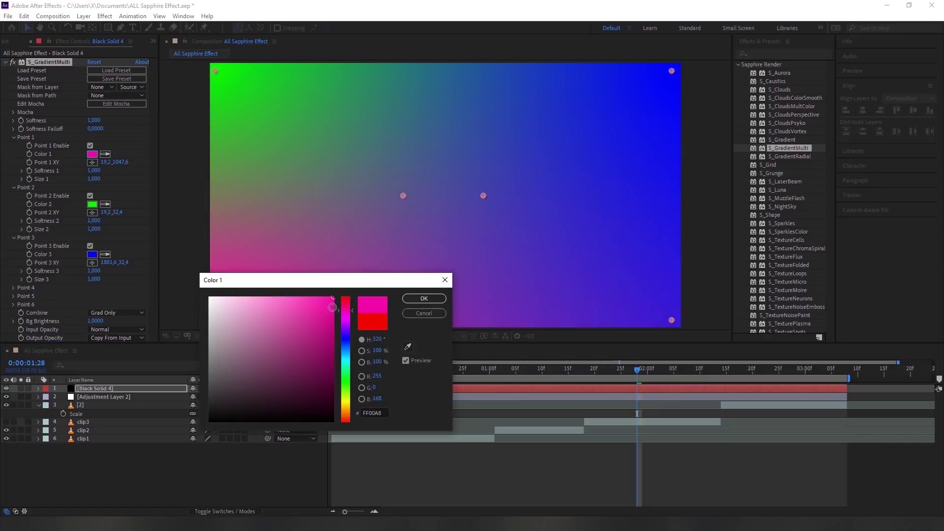
click(424, 298)
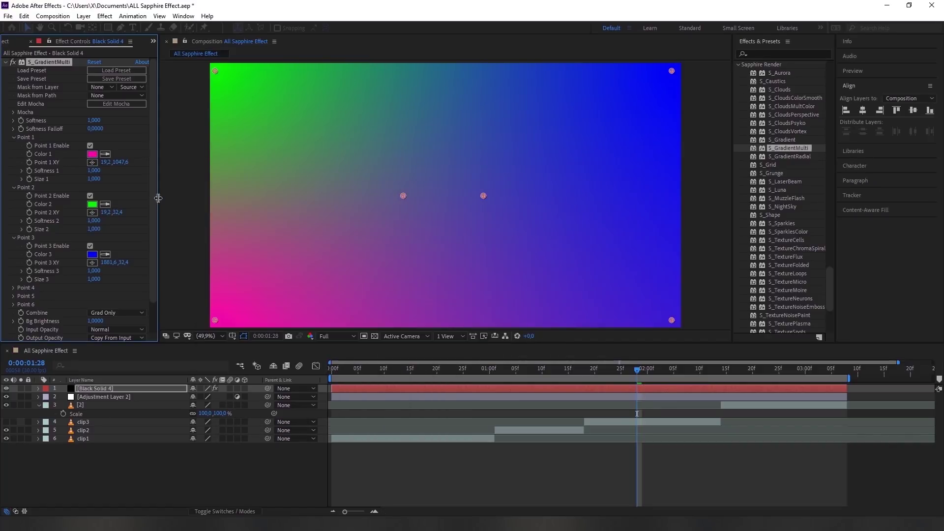
Recolour point 2 to cyan and point 3 to purple, then remove S_GradientMulti.
click(95, 203)
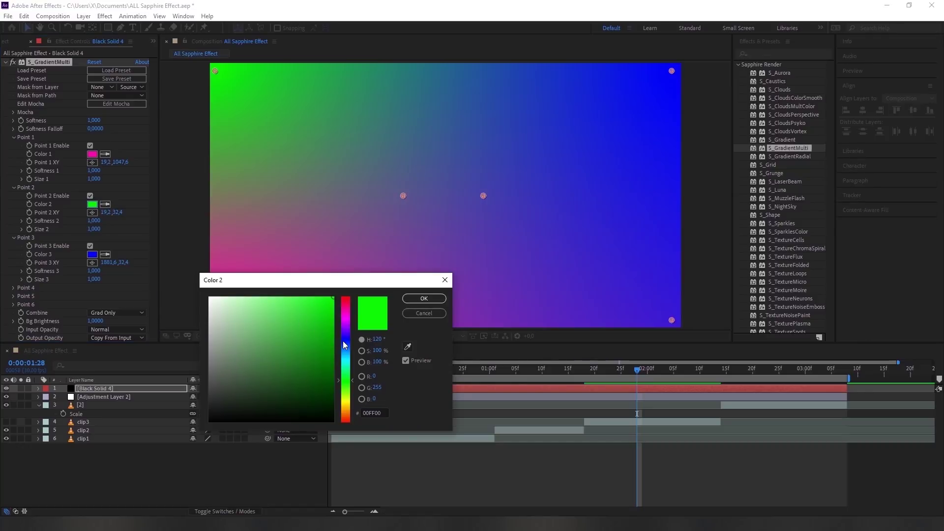
drag(346, 348, 339, 359)
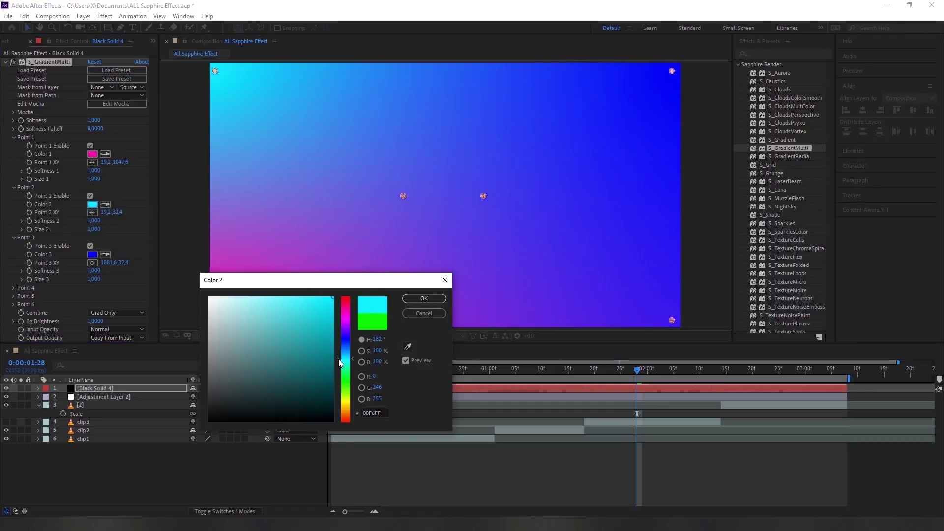
click(424, 299)
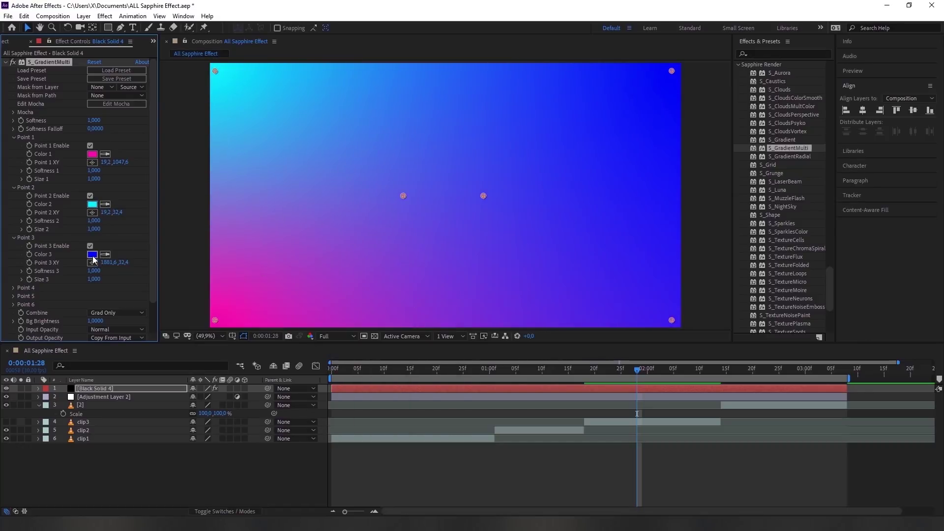
click(92, 255)
drag(344, 337, 349, 324)
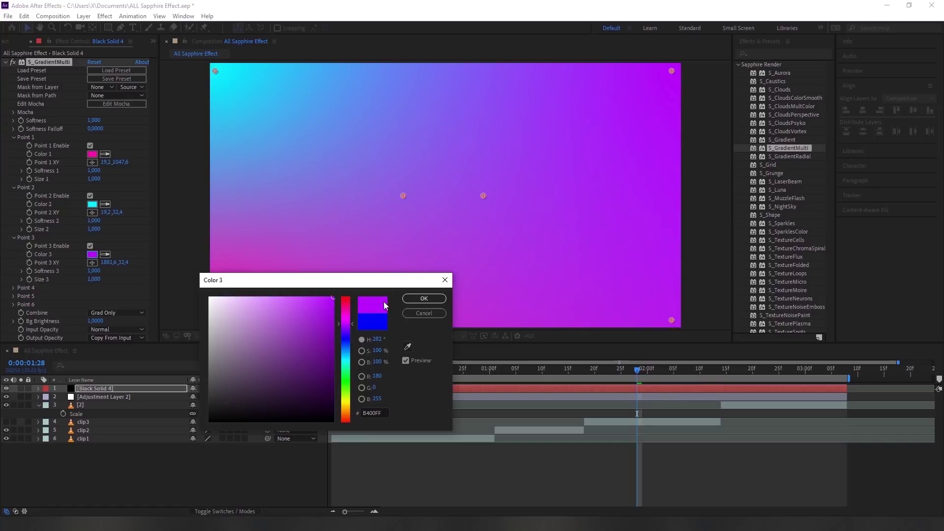
click(418, 300)
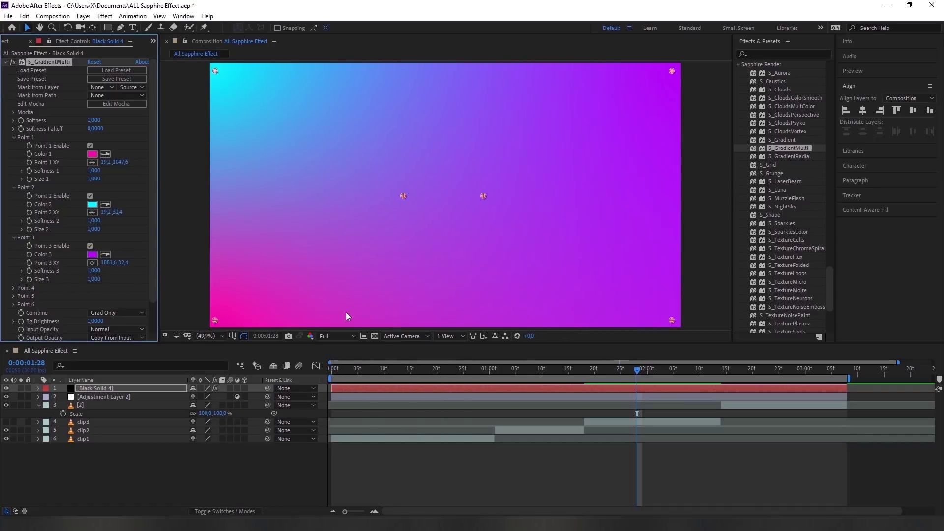
key(Delete)
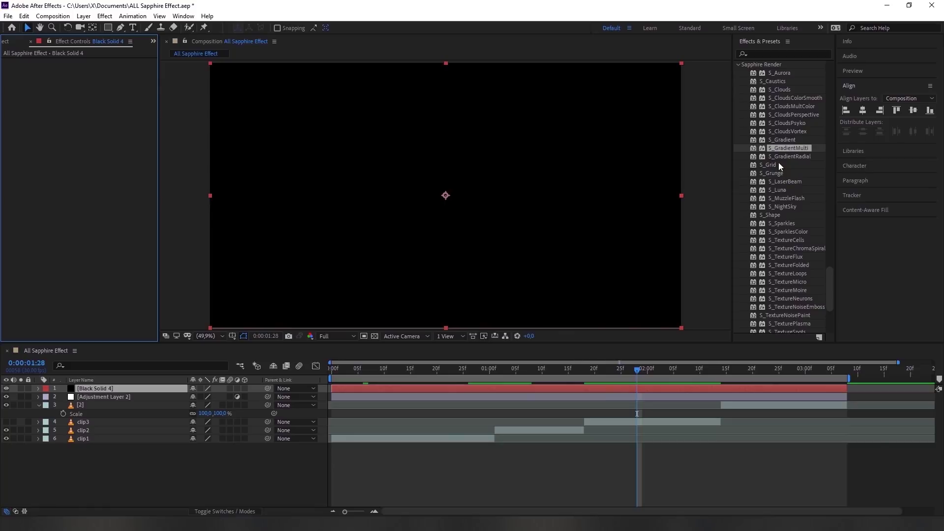
Apply S_GradientRadial to Black Solid 4 with a magenta inner colour.
drag(787, 157, 542, 388)
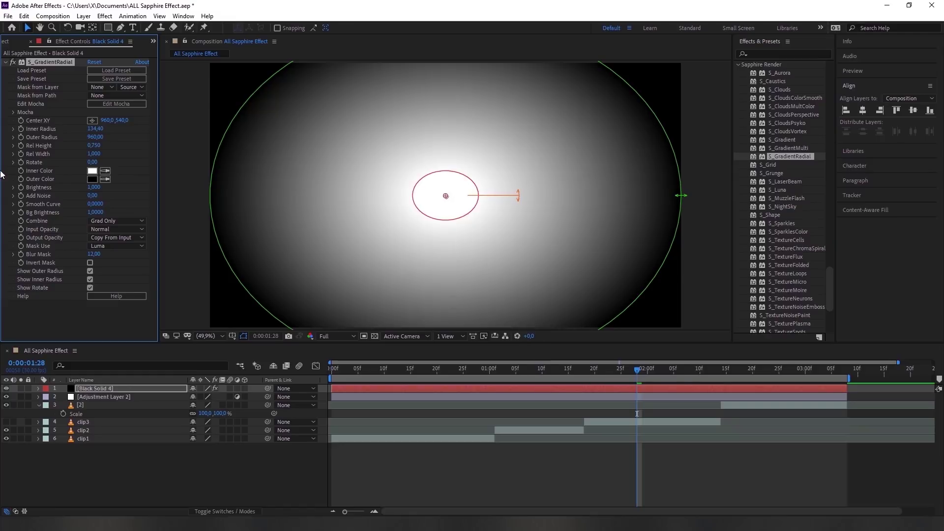
click(92, 170)
drag(351, 337, 333, 297)
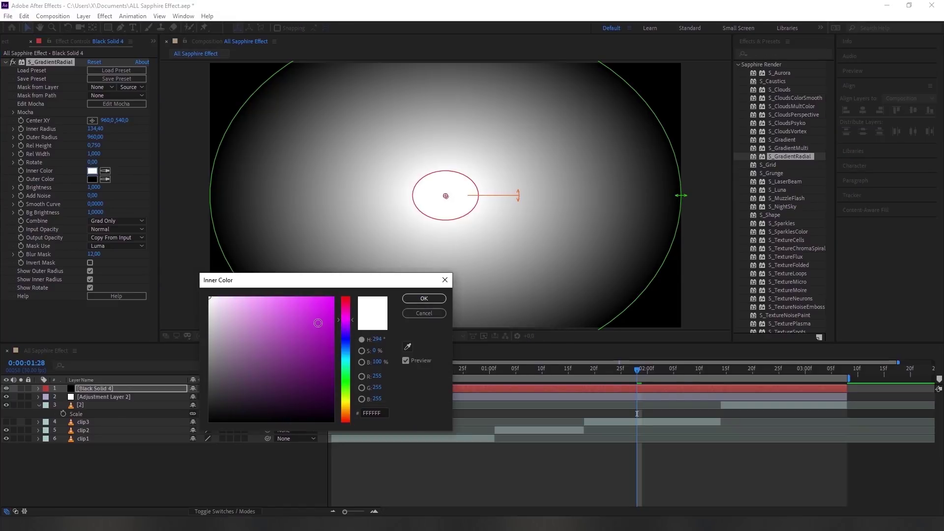
click(405, 298)
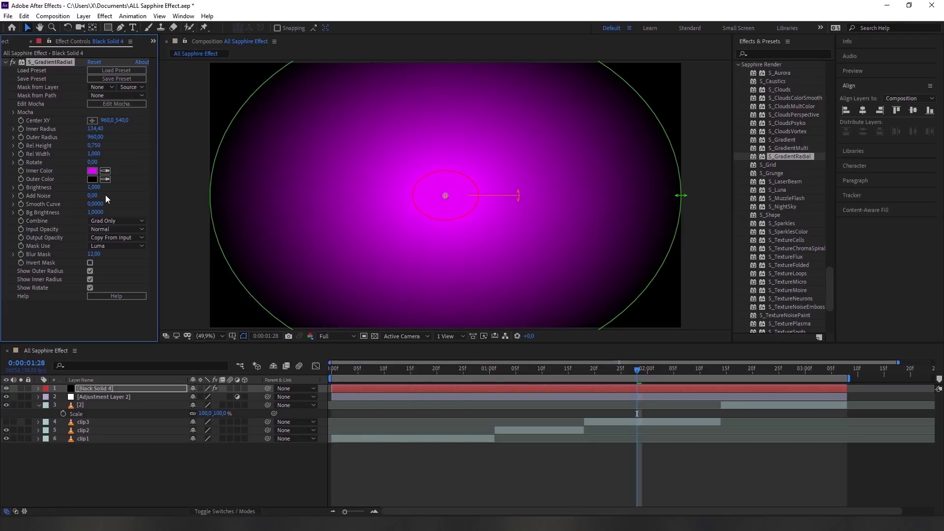
Set the gradient's outer colour to dark indigo, then replace S_GradientRadial with S_Grid.
click(92, 179)
drag(353, 369, 347, 368)
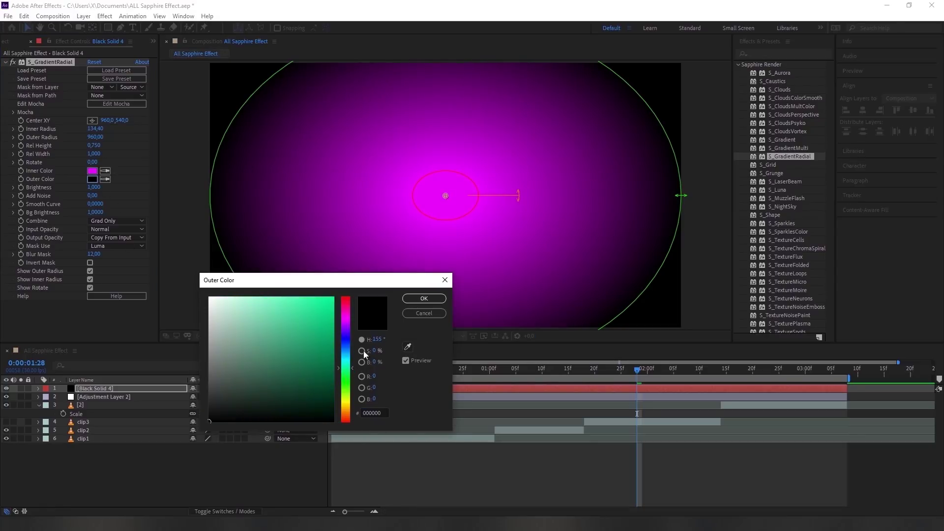
click(422, 299)
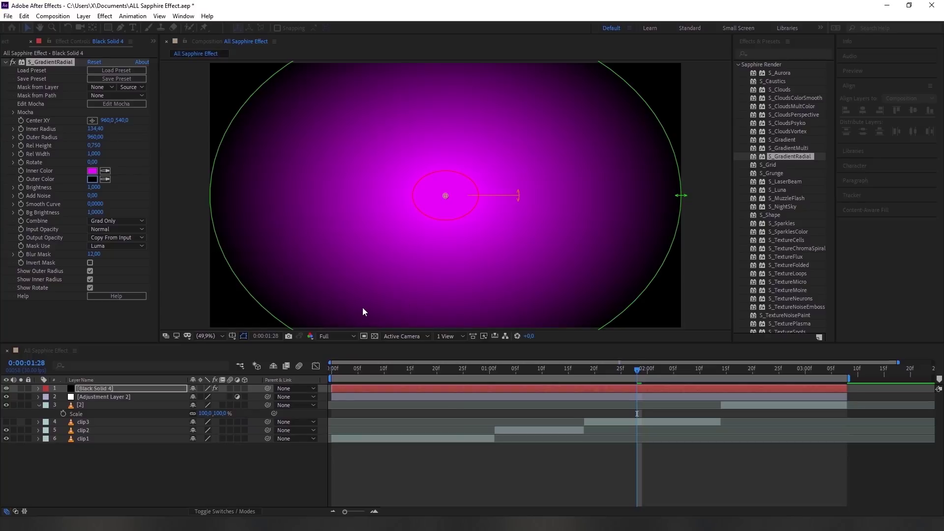
click(92, 179)
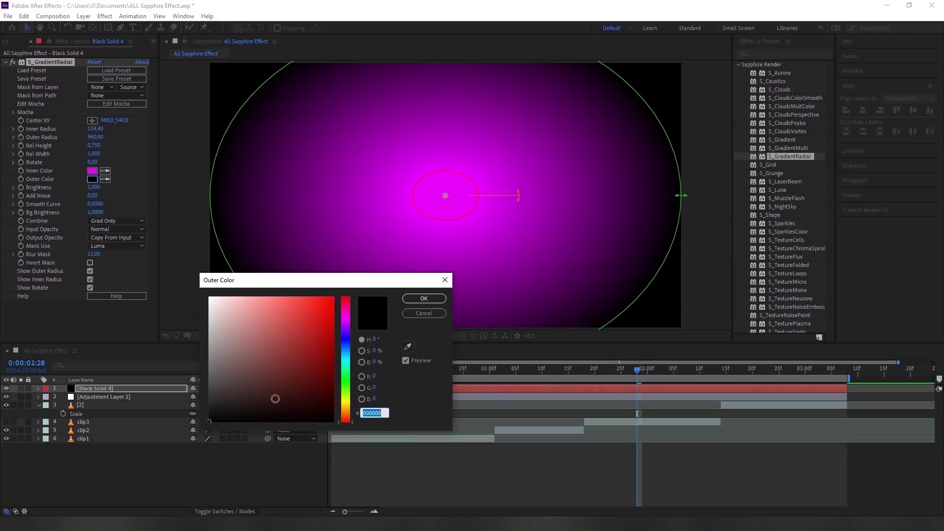
click(294, 386)
mouse_move(350, 362)
mouse_down()
mouse_move(349, 373)
mouse_move(349, 334)
mouse_up()
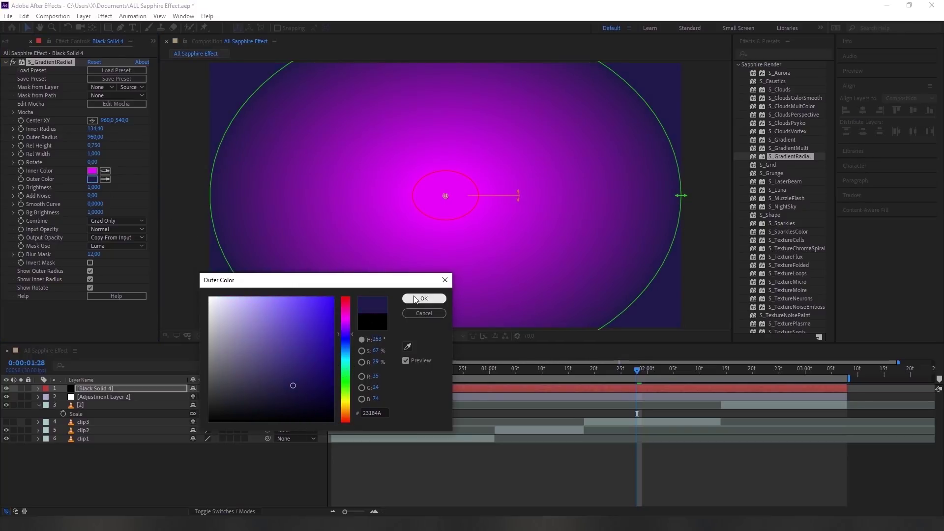
click(415, 299)
key(Delete)
drag(768, 164, 527, 388)
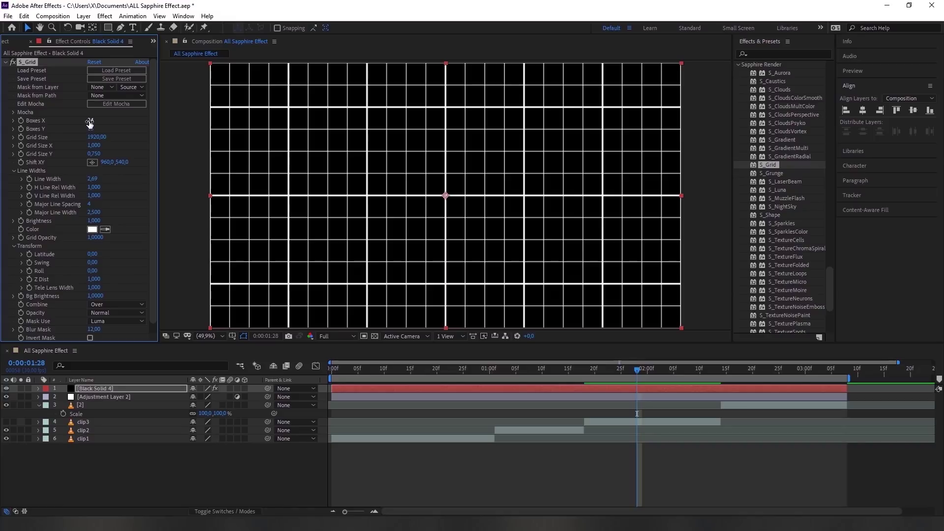
Set S_Grid Boxes X to 30 and grid size to 2590, then swap it for S_Grunge.
mouse_move(90, 123)
mouse_down()
mouse_move(116, 139)
mouse_move(99, 129)
mouse_up()
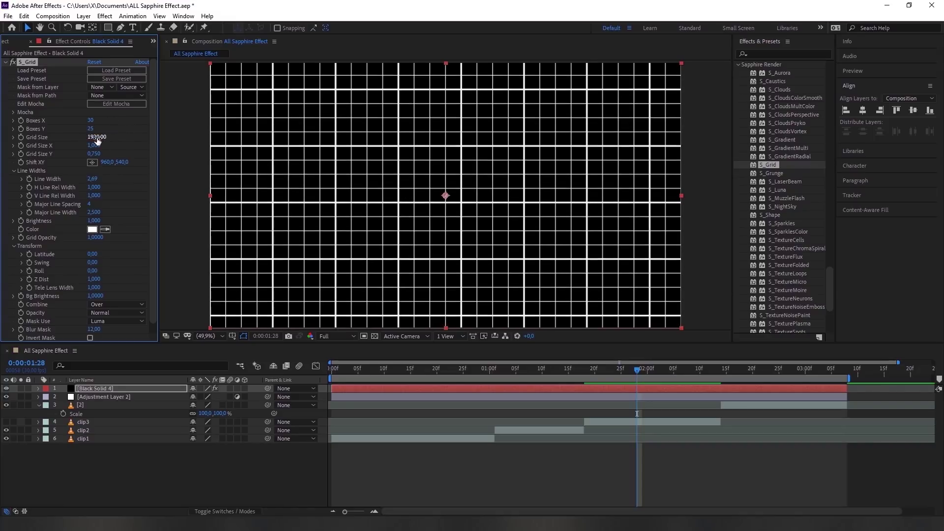
mouse_move(95, 146)
mouse_down()
mouse_move(126, 144)
mouse_move(123, 136)
mouse_up()
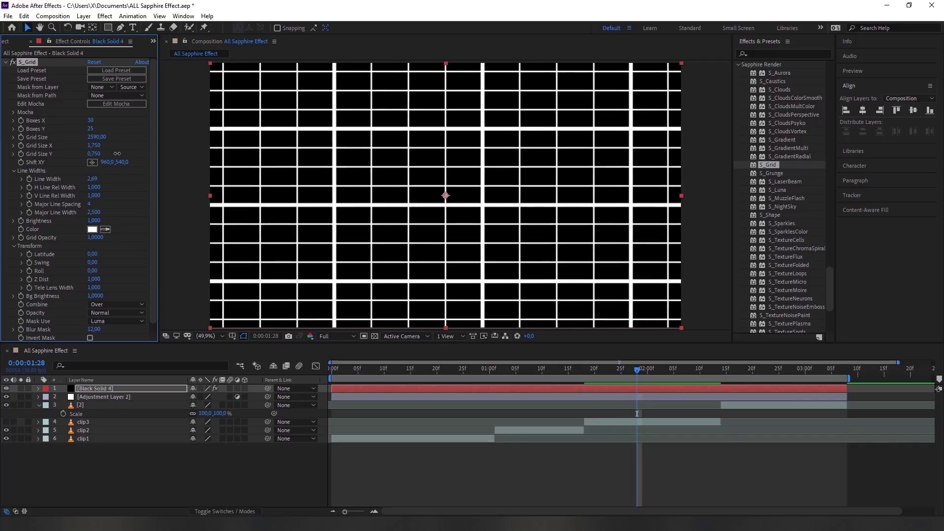
drag(94, 153, 124, 155)
key(Delete)
drag(772, 172, 591, 389)
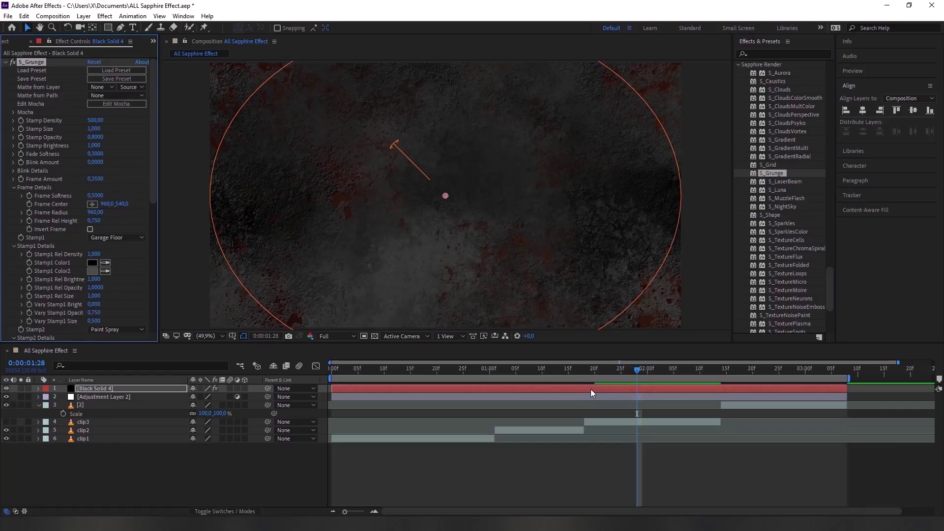
Rotate the grunge frame upright and preview S_Grunge presets from All Dirty to Cracked.
drag(402, 149, 451, 124)
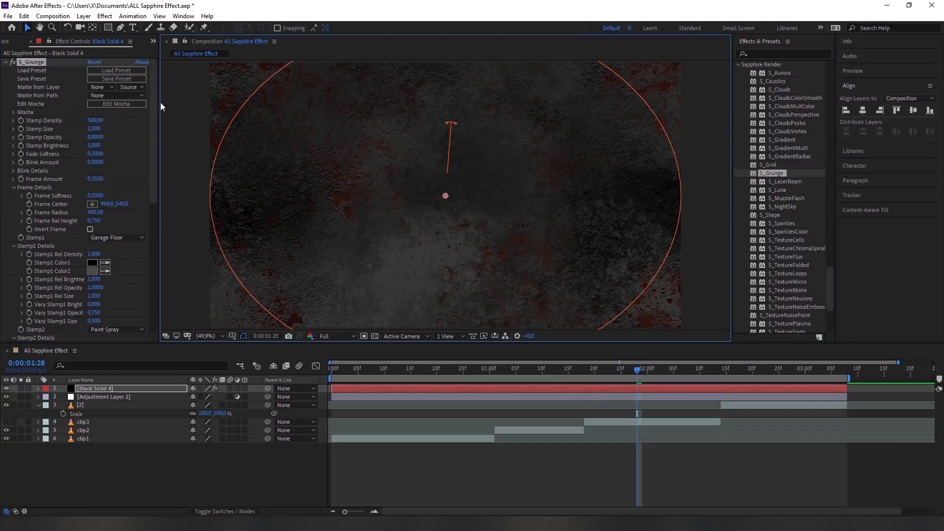
click(129, 72)
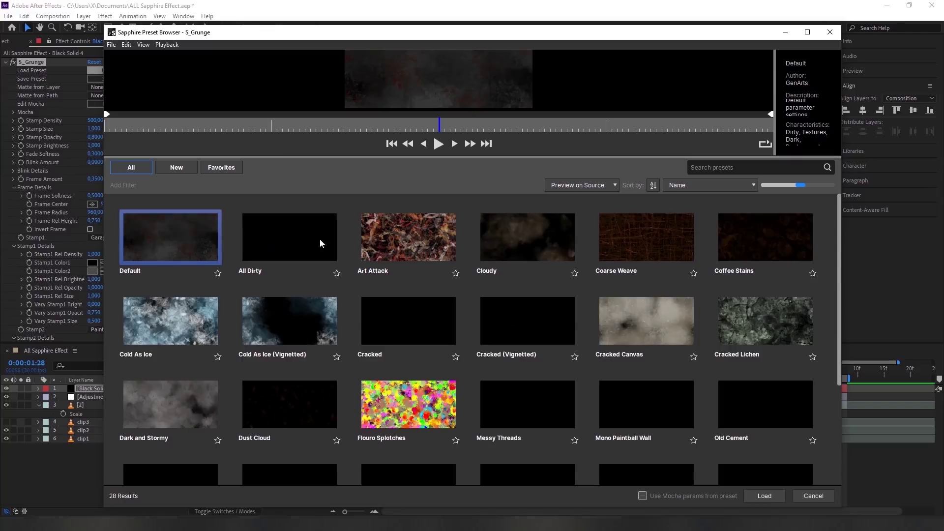
click(309, 252)
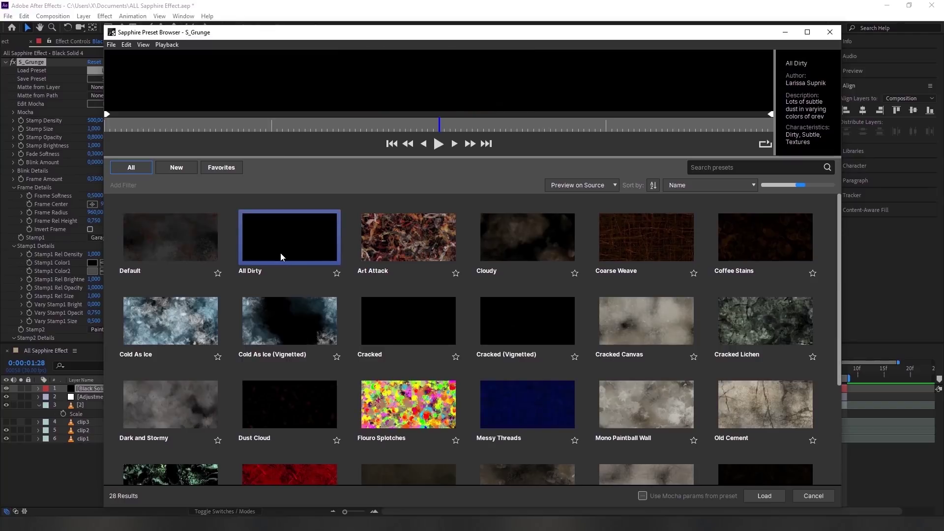
click(398, 234)
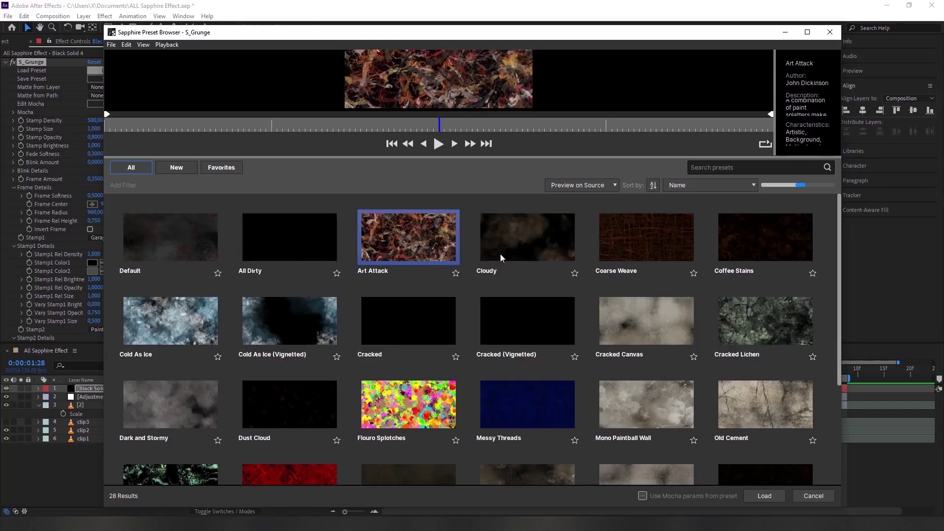
click(530, 249)
click(434, 254)
click(631, 230)
click(774, 227)
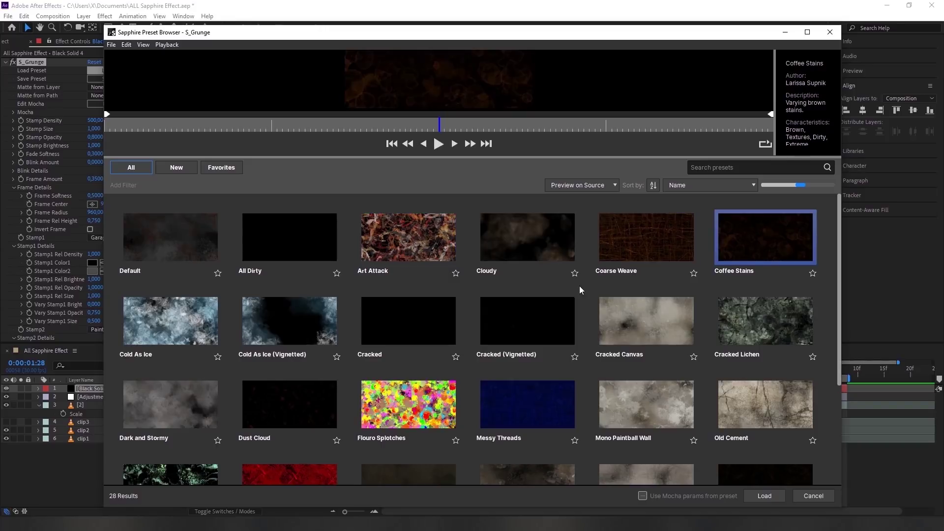
click(136, 323)
click(295, 324)
click(401, 323)
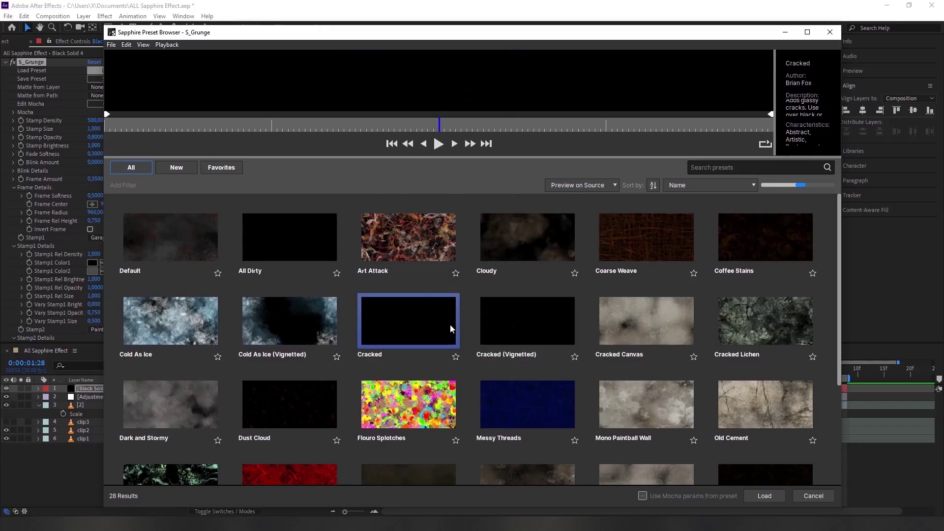
scroll(450, 325, down, 5)
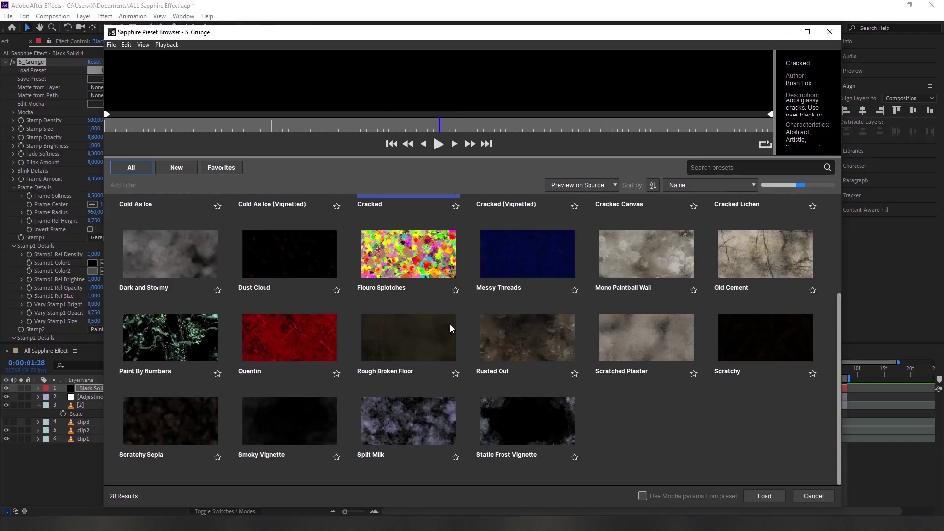
scroll(397, 300, up, 5)
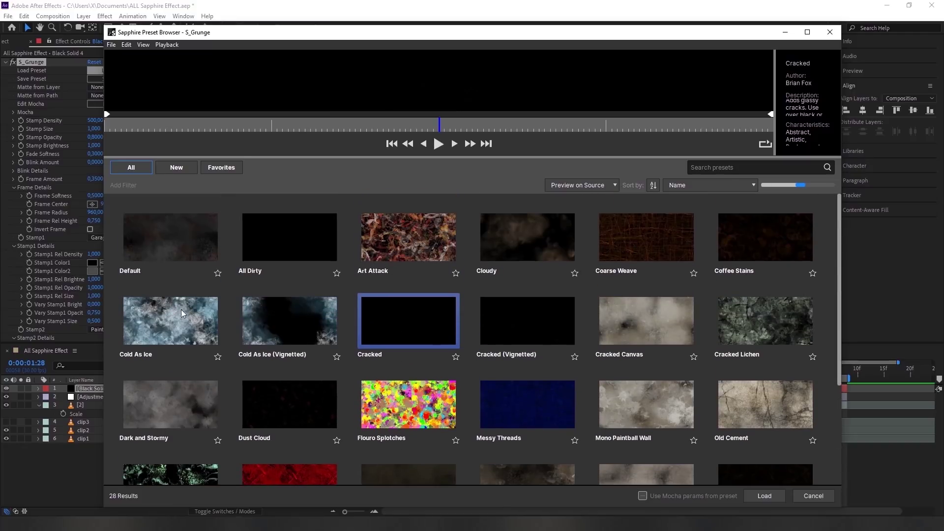
Load the Art Attack preset, then replace S_Grunge with S_LaserBeam.
click(415, 256)
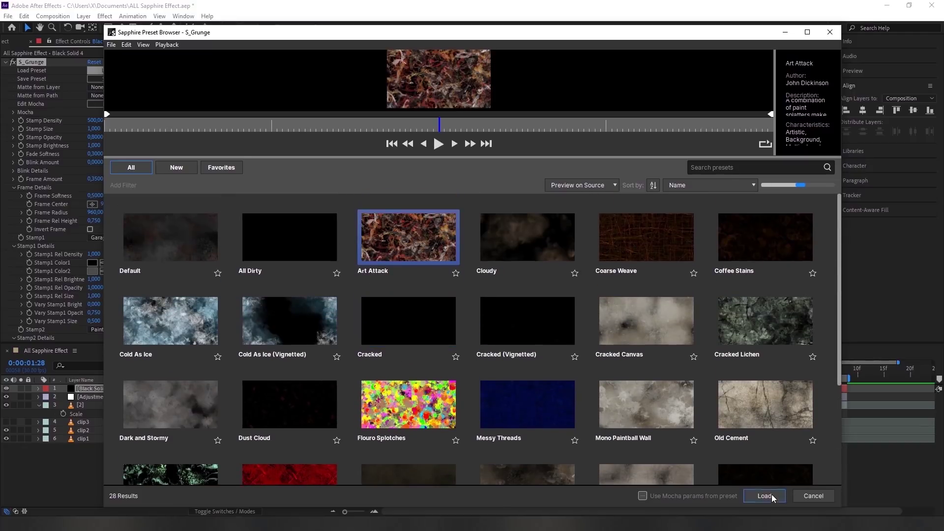
click(765, 495)
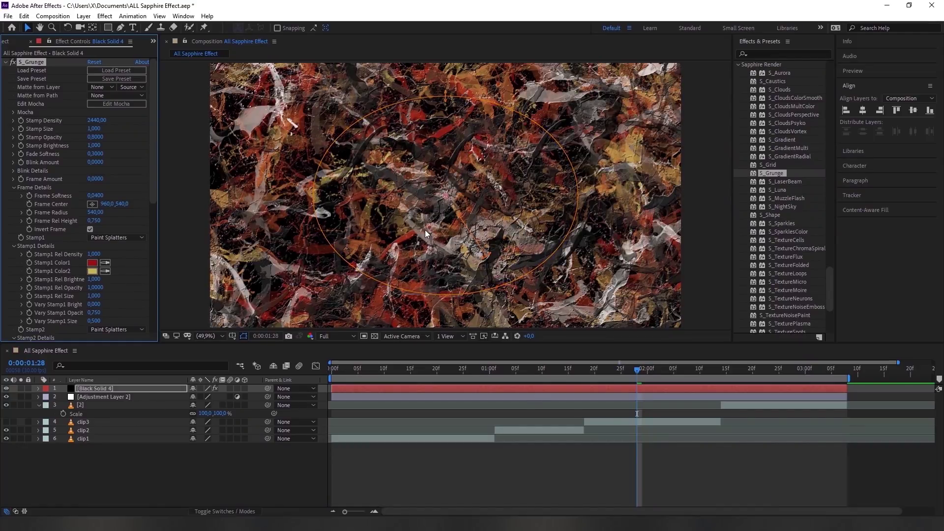
key(Delete)
drag(779, 182, 526, 394)
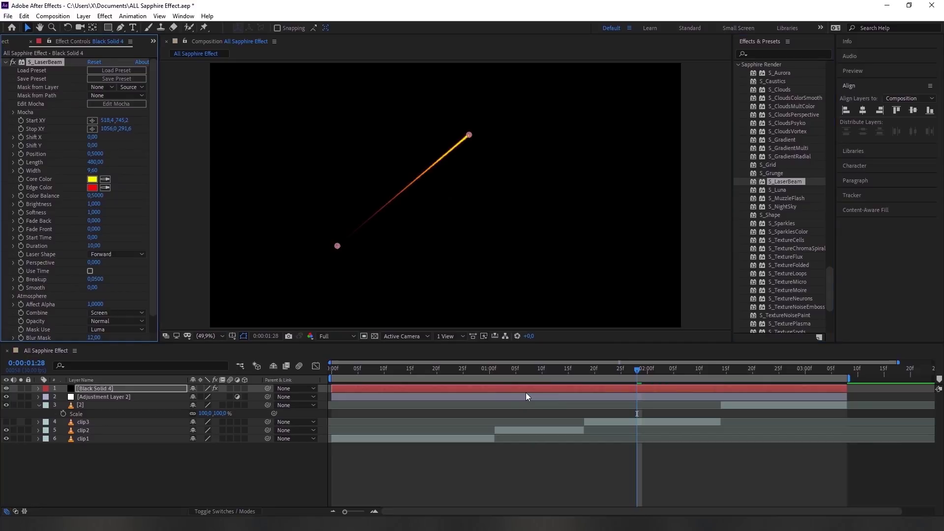
Give the laser beam a blue core colour (0042FF), then delete S_LaserBeam.
click(92, 179)
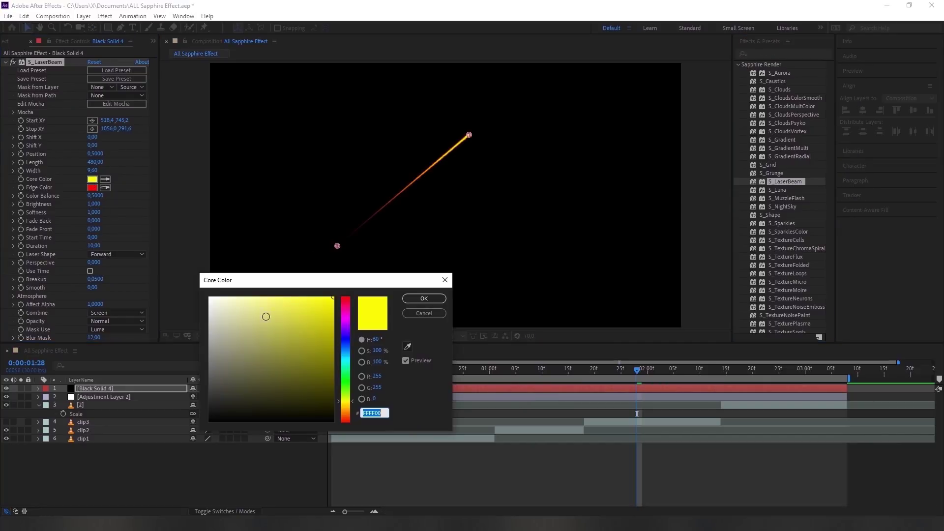
click(346, 337)
drag(345, 345, 349, 342)
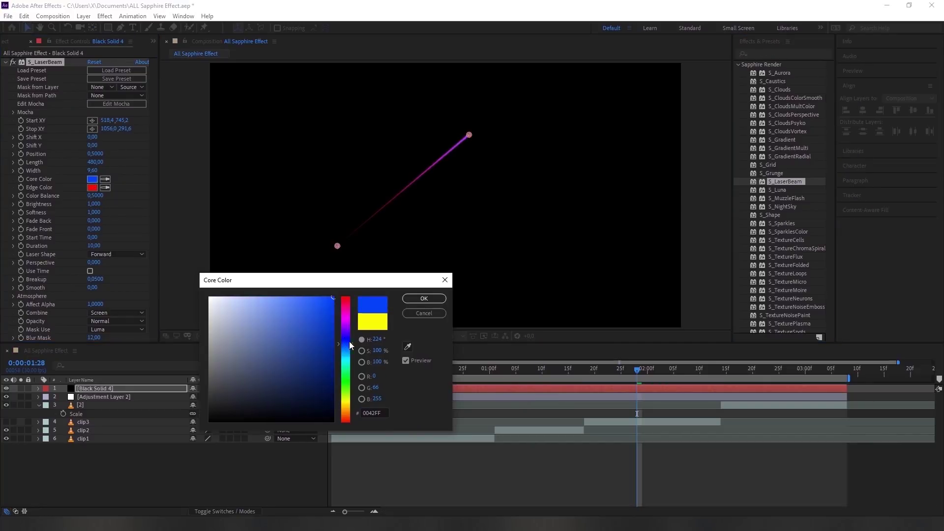
click(416, 297)
key(Delete)
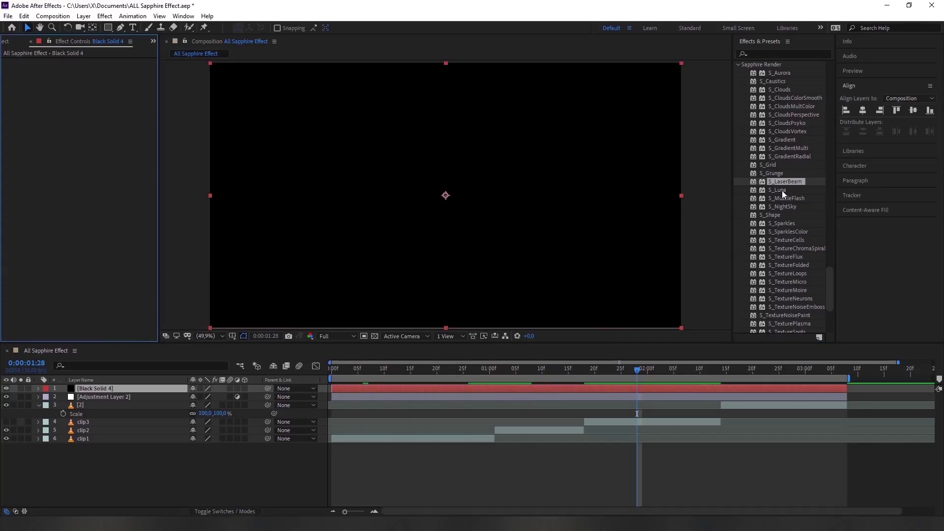
Apply S_Luna and adjust size, lunar phase, rotation, bumpiness and contrast 0.85.
drag(779, 191, 520, 389)
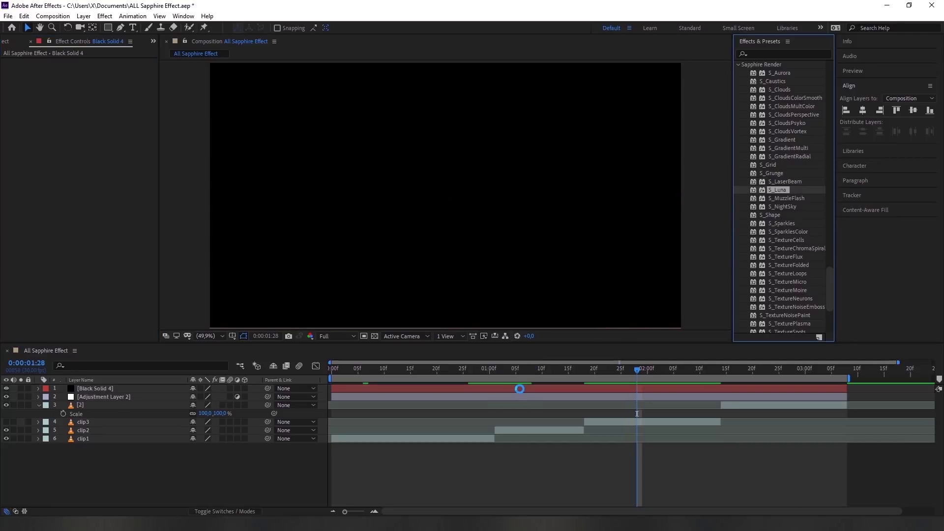
drag(520, 389, 320, 227)
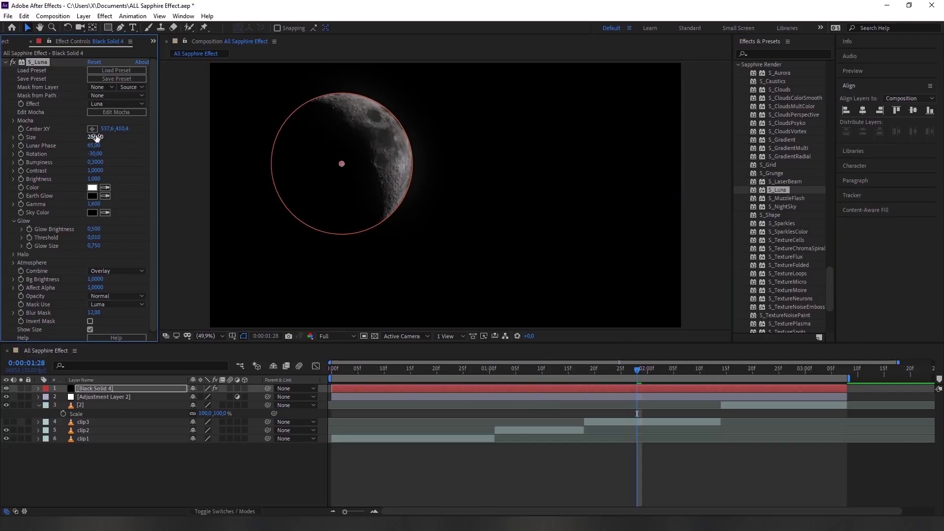
drag(96, 140, 105, 138)
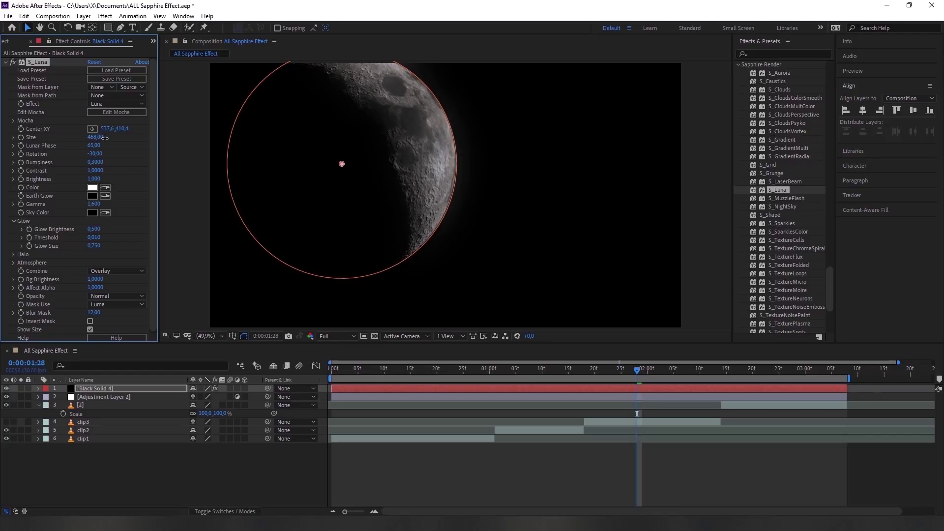
drag(95, 145, 107, 147)
mouse_move(96, 153)
mouse_down()
mouse_move(108, 153)
mouse_move(100, 154)
mouse_up()
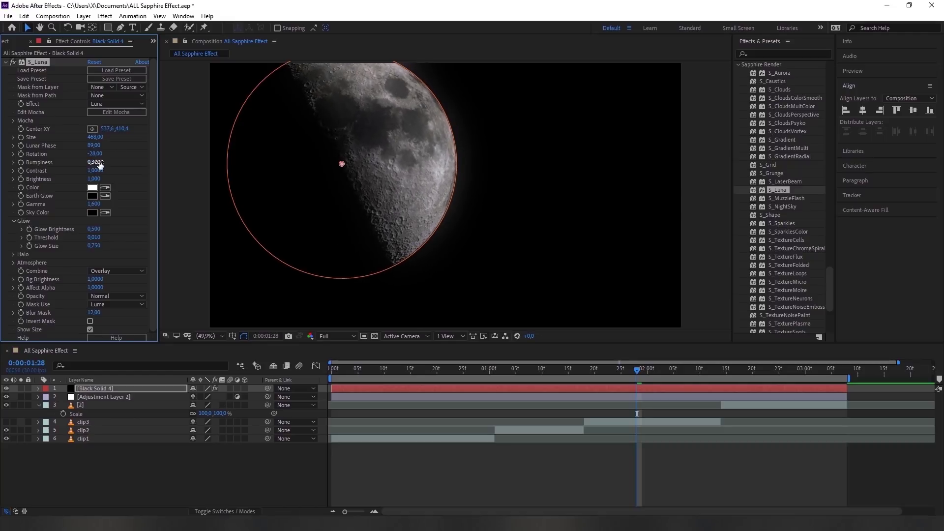
drag(94, 164, 114, 164)
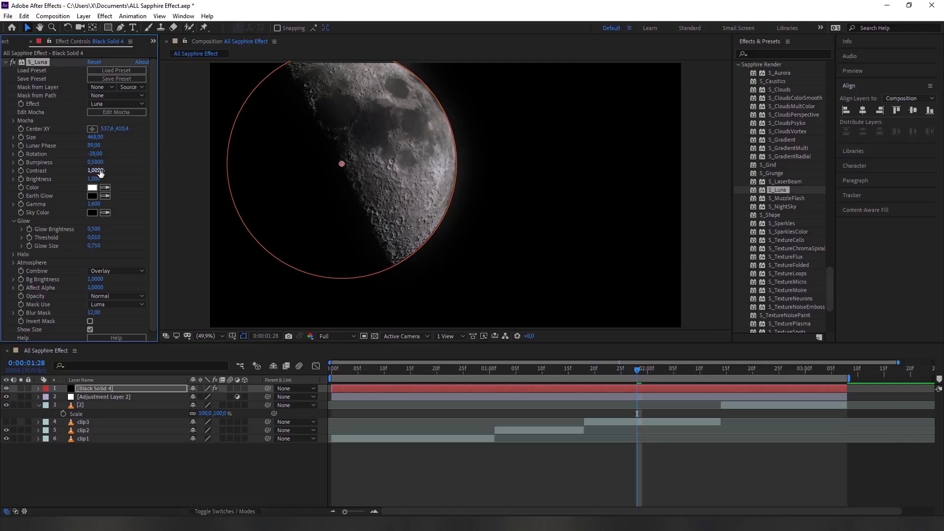
drag(122, 170, 117, 171)
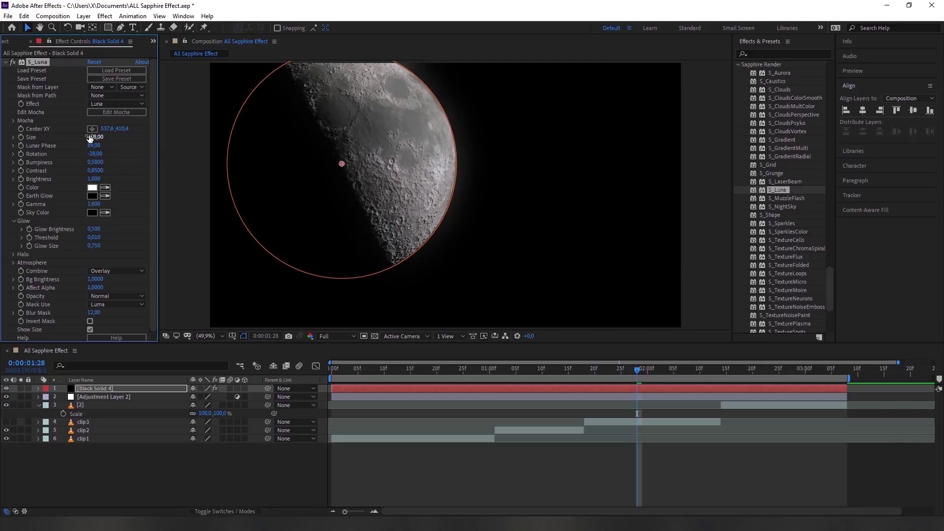
Set moon size to 198, show clip3, centre it at 164.9, 97.8, then delete S_Luna.
drag(82, 138, 80, 138)
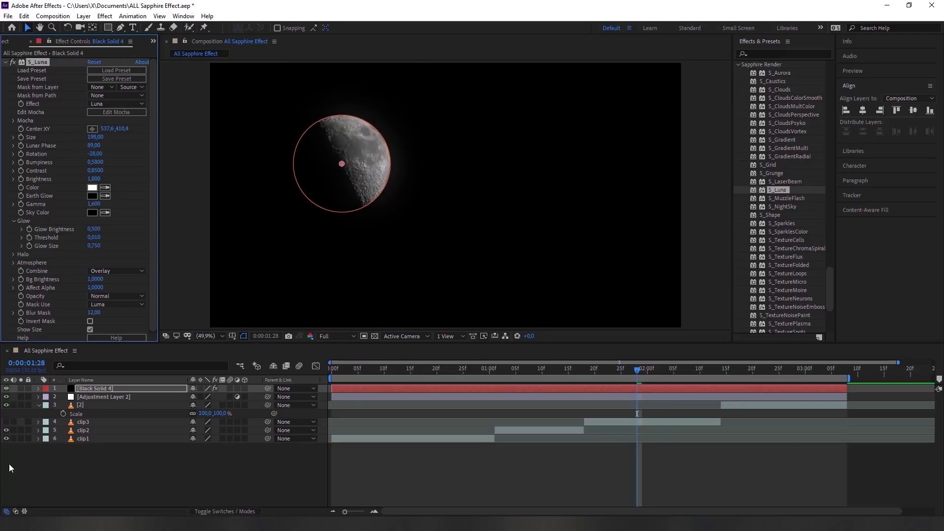
click(7, 422)
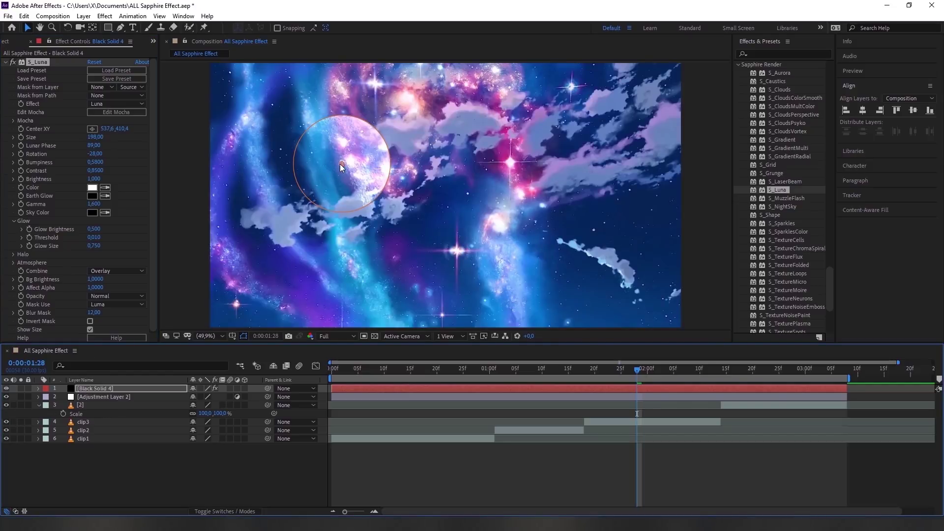
drag(342, 164, 250, 86)
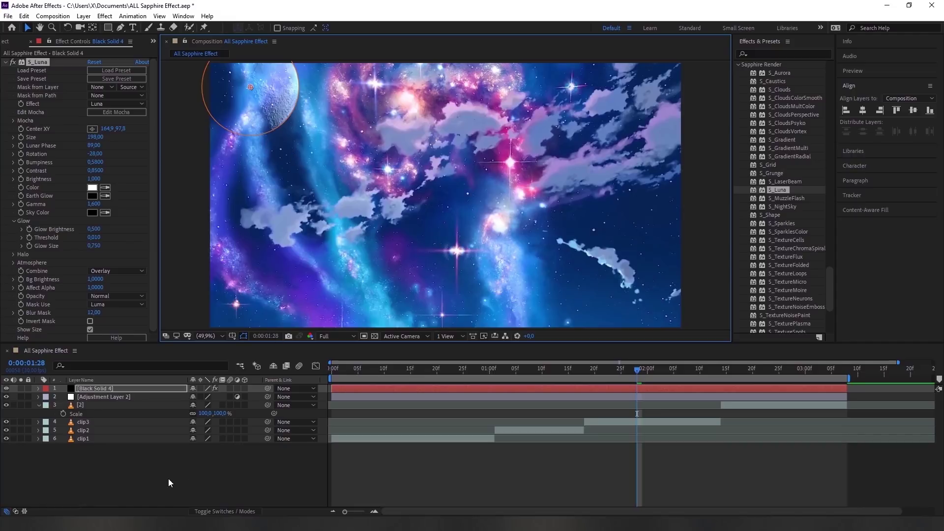
key(Delete)
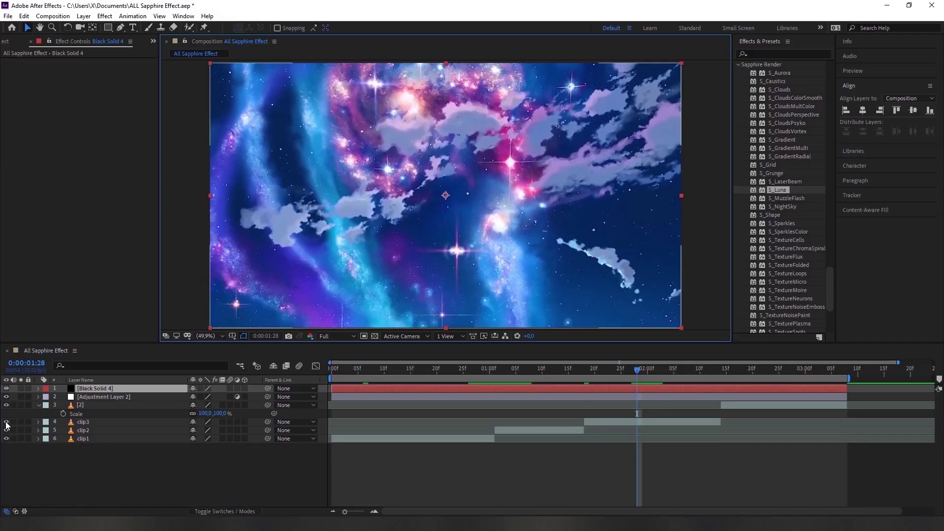
Hide clip3, apply S_MuzzleFlash to Black Solid 4, and rotate and tilt the flash.
click(6, 422)
drag(790, 197, 542, 391)
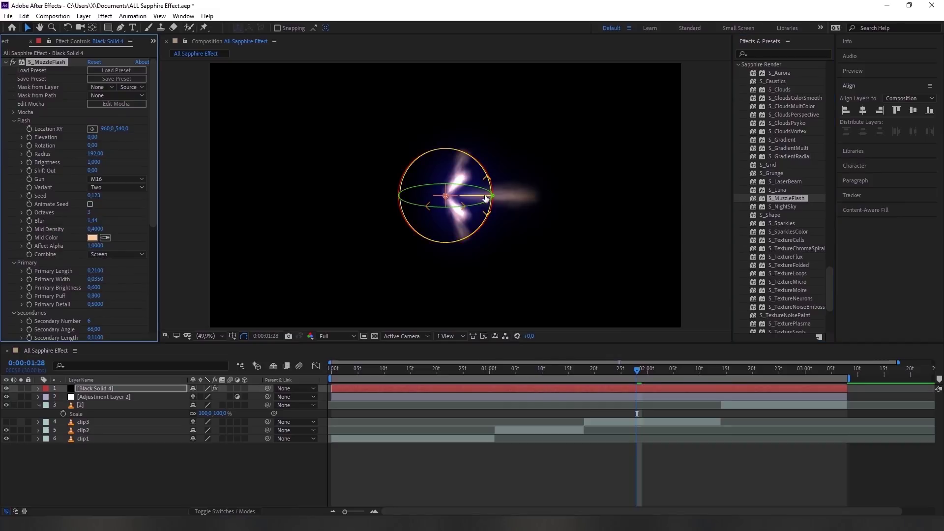
drag(492, 195, 501, 205)
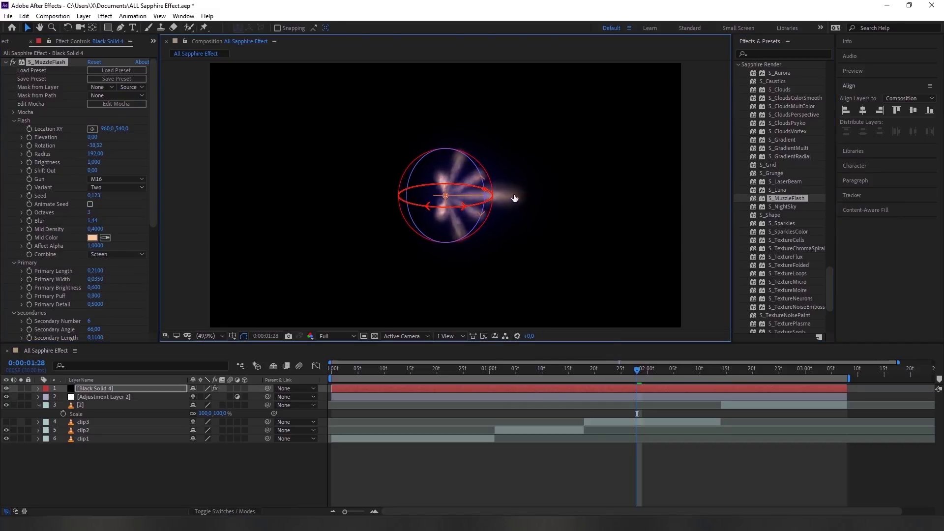
drag(501, 205, 592, 165)
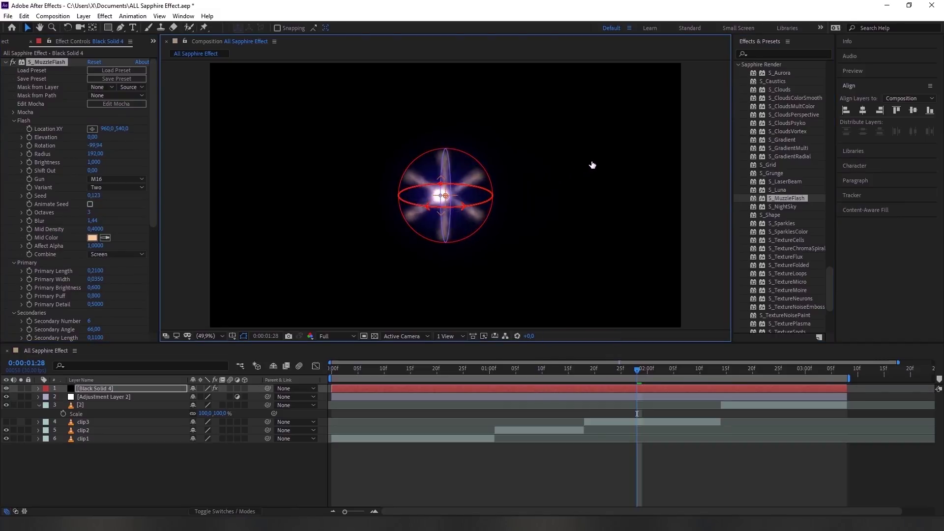
mouse_move(441, 180)
mouse_down()
mouse_move(439, 170)
mouse_move(555, 85)
mouse_up()
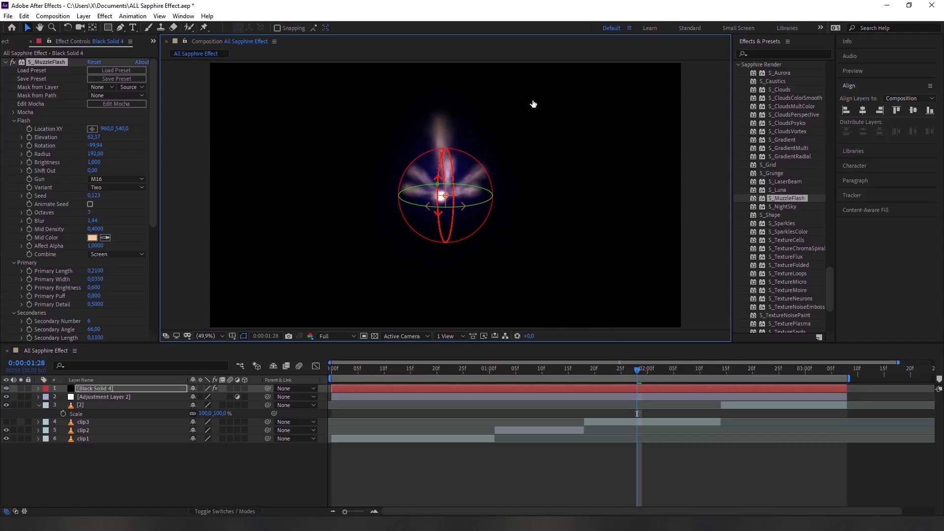
mouse_move(471, 124)
mouse_down()
mouse_move(434, 268)
mouse_move(443, 201)
mouse_up()
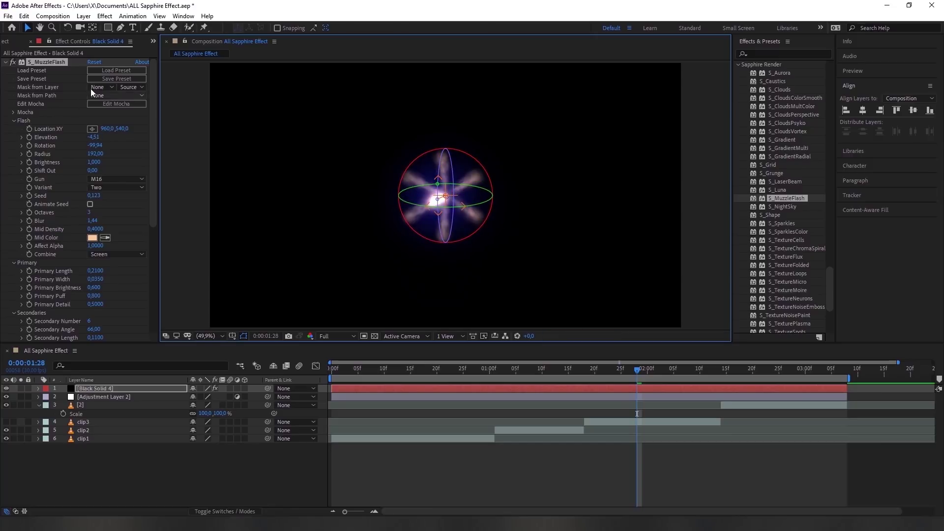
Load the Beretta muzzle-flash preset, then delete S_MuzzleFlash.
click(107, 69)
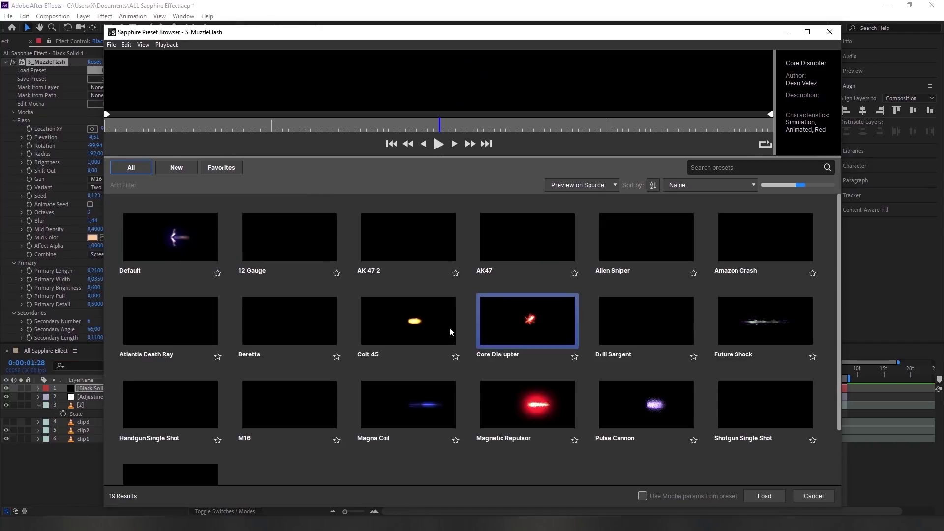
scroll(676, 306, down, 2)
click(556, 344)
click(767, 496)
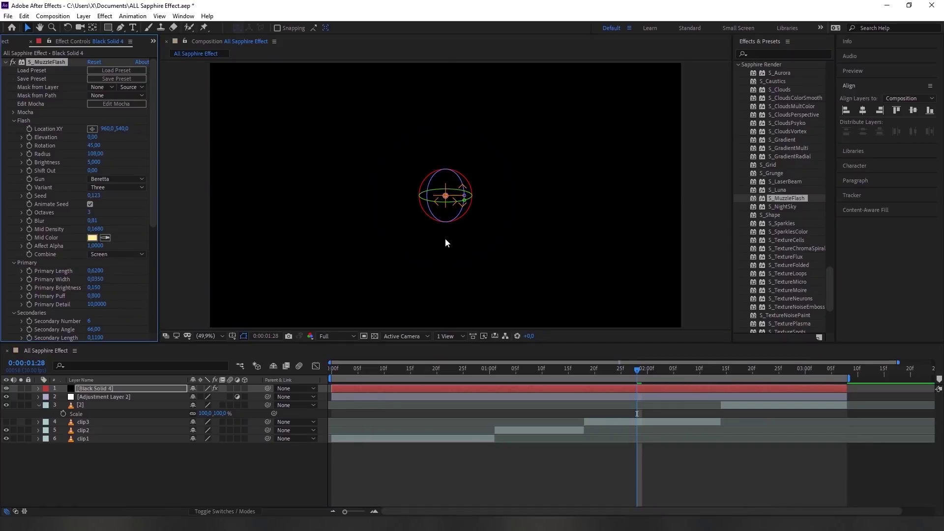
key(Delete)
Apply S_NightSky to Black Solid 4 with the Big Dipper (Plough) Bold preset.
drag(775, 207, 618, 387)
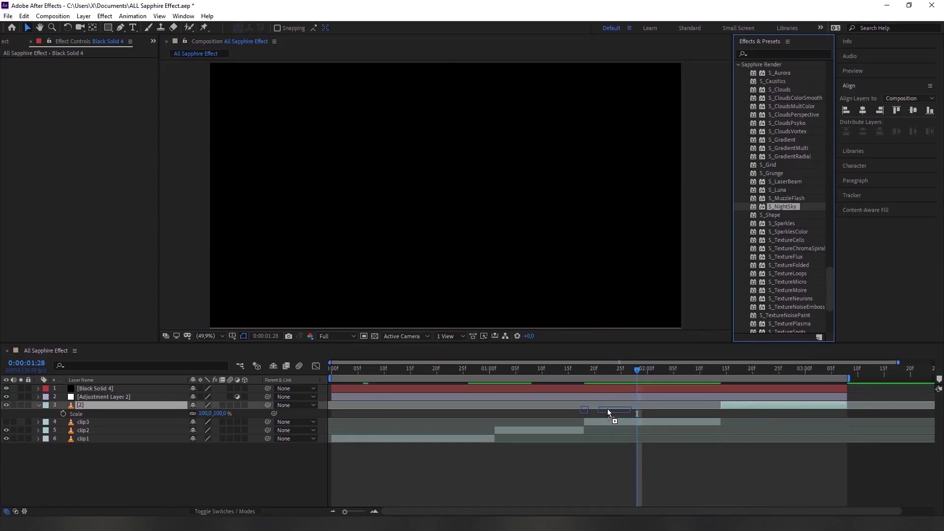
drag(618, 387, 618, 387)
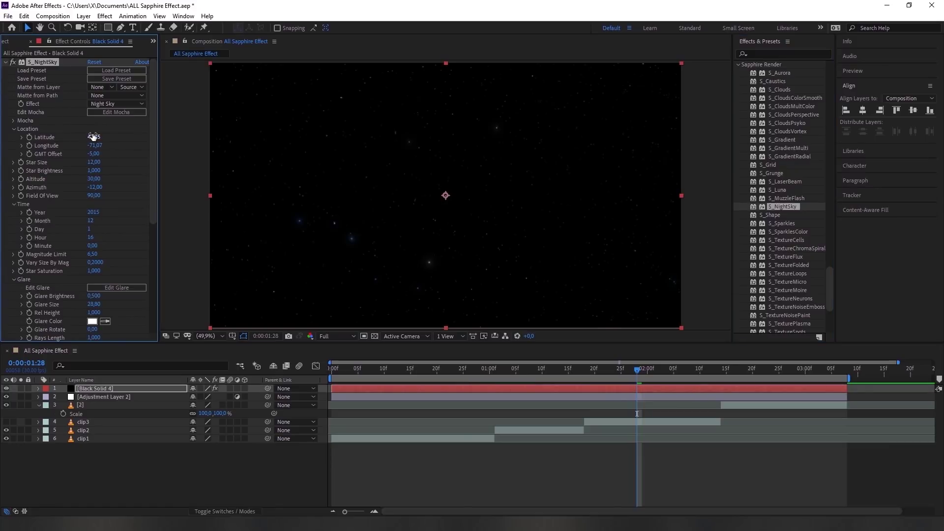
click(118, 71)
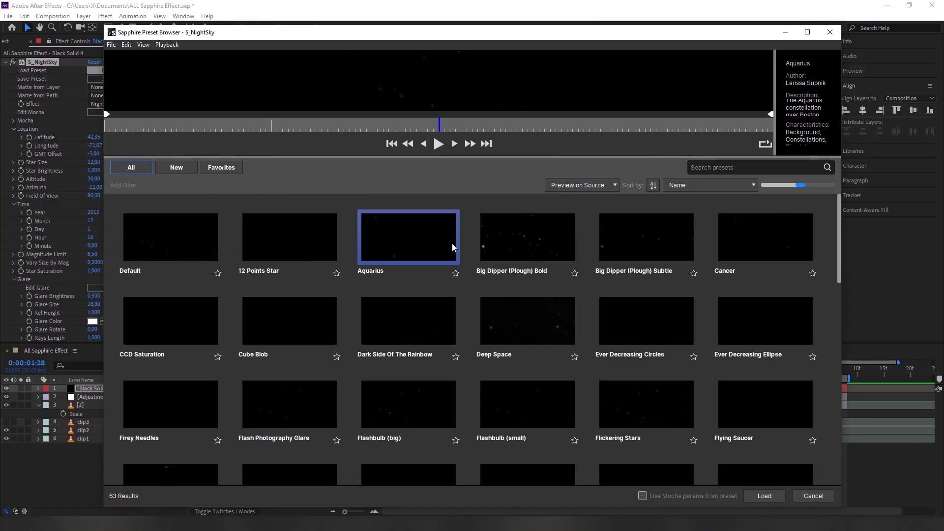
click(497, 250)
scroll(513, 314, down, 3)
scroll(512, 314, down, 3)
scroll(513, 315, down, 3)
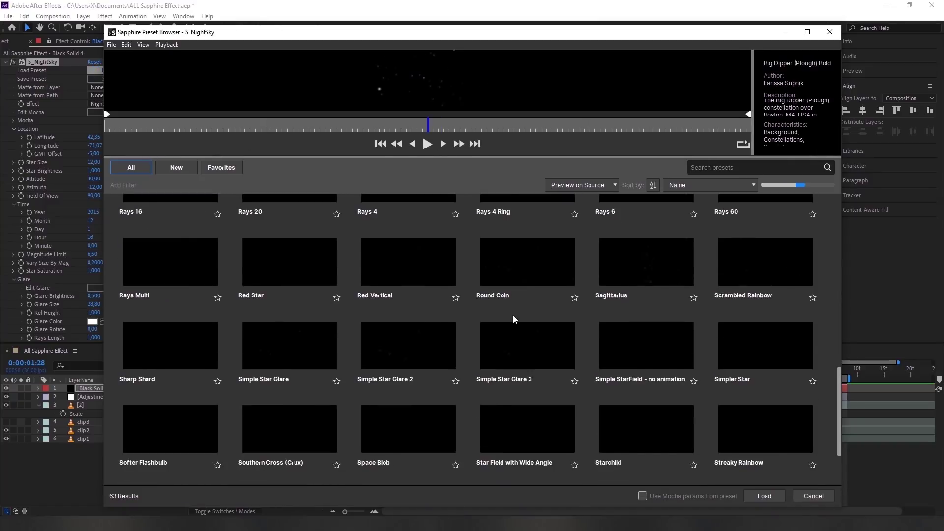
scroll(513, 315, down, 2)
scroll(492, 383, up, 2)
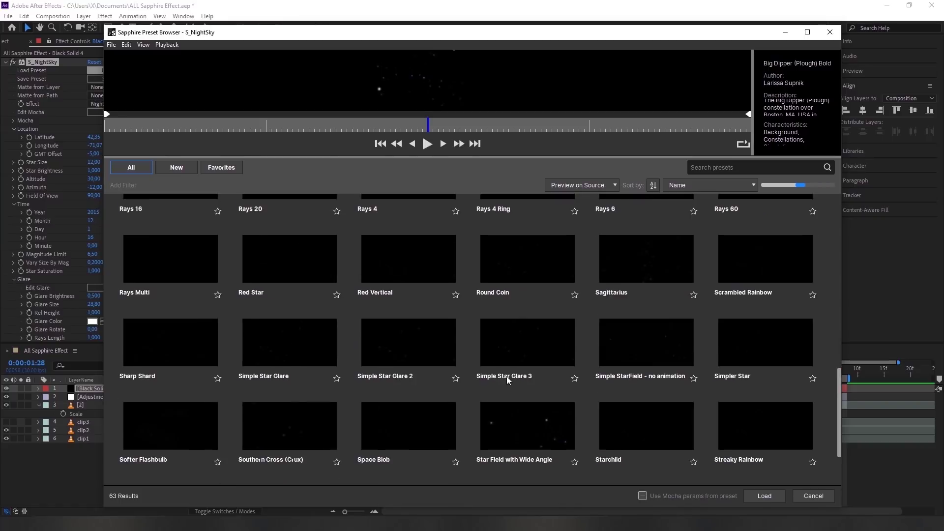
scroll(507, 354, up, 3)
scroll(492, 330, up, 7)
scroll(473, 318, up, 2)
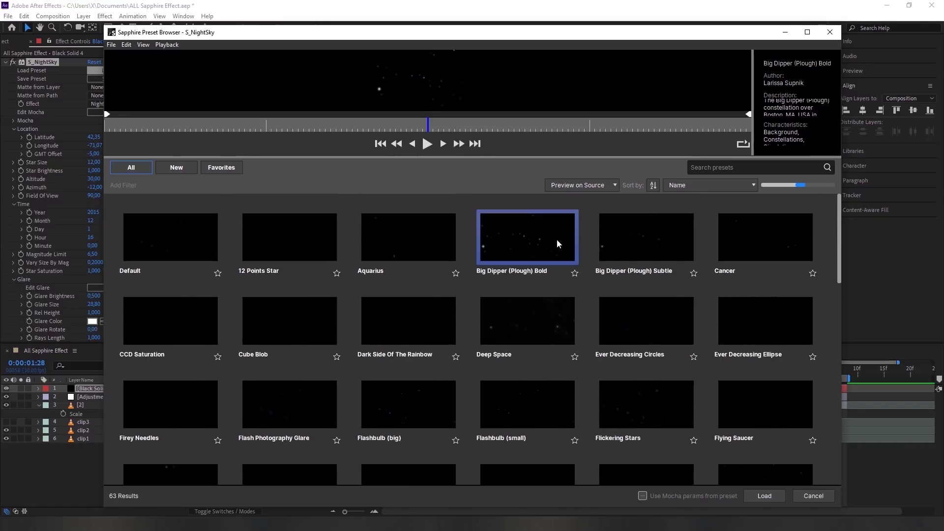
click(765, 496)
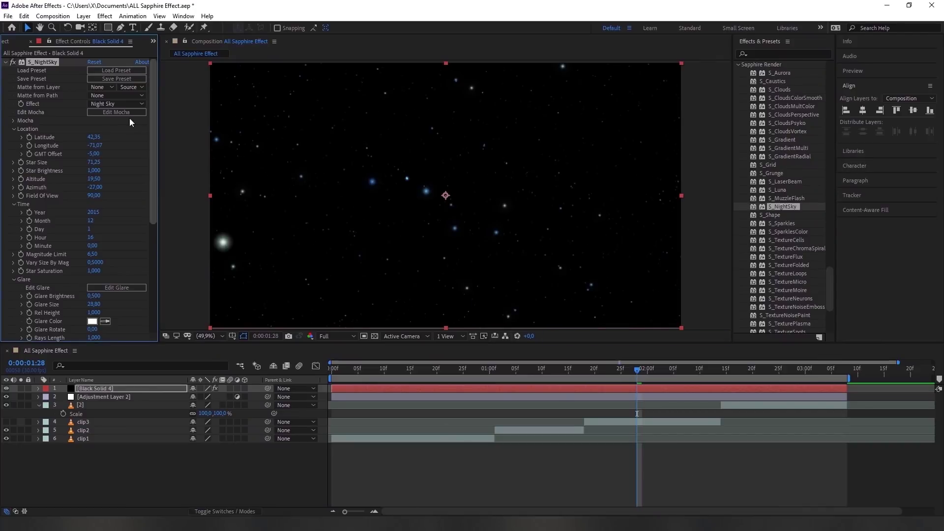
Check the stars over clip3 and across the timeline, then delete S_NightSky.
click(6, 422)
click(6, 422)
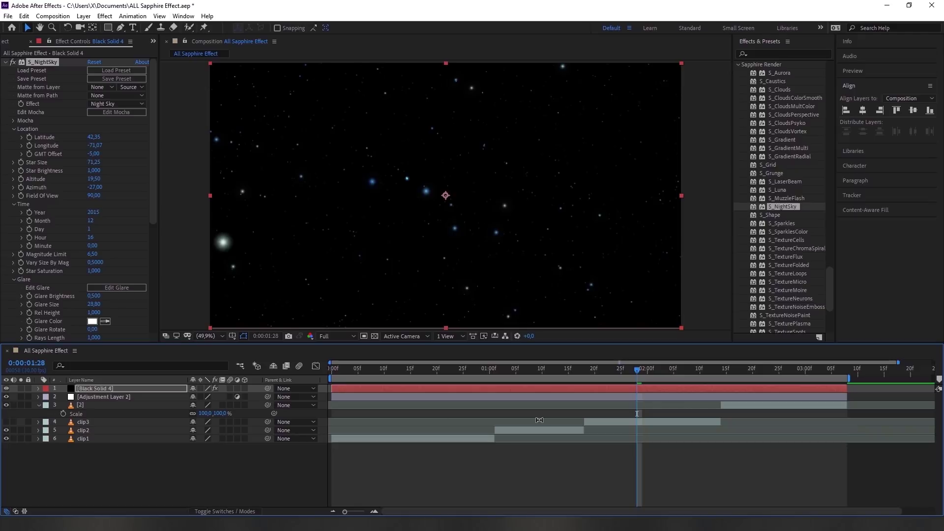
click(536, 372)
click(432, 372)
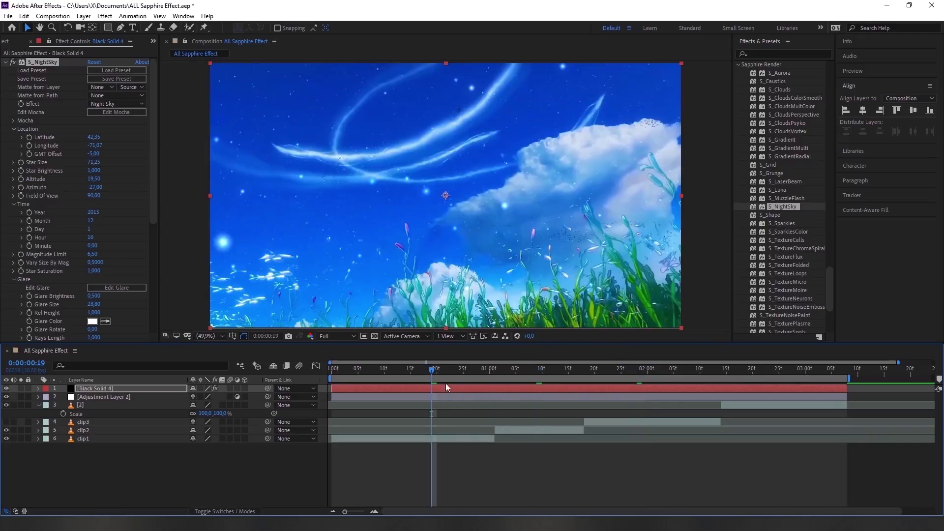
click(768, 374)
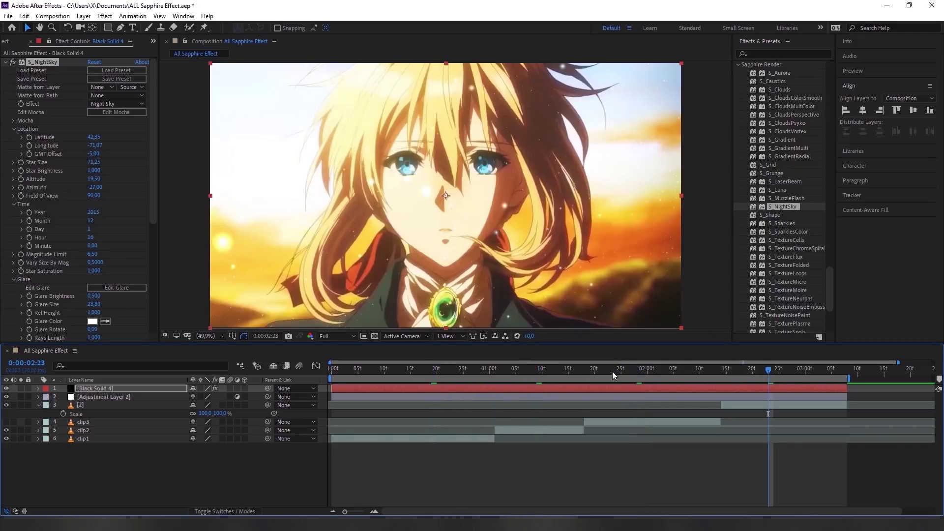
click(617, 371)
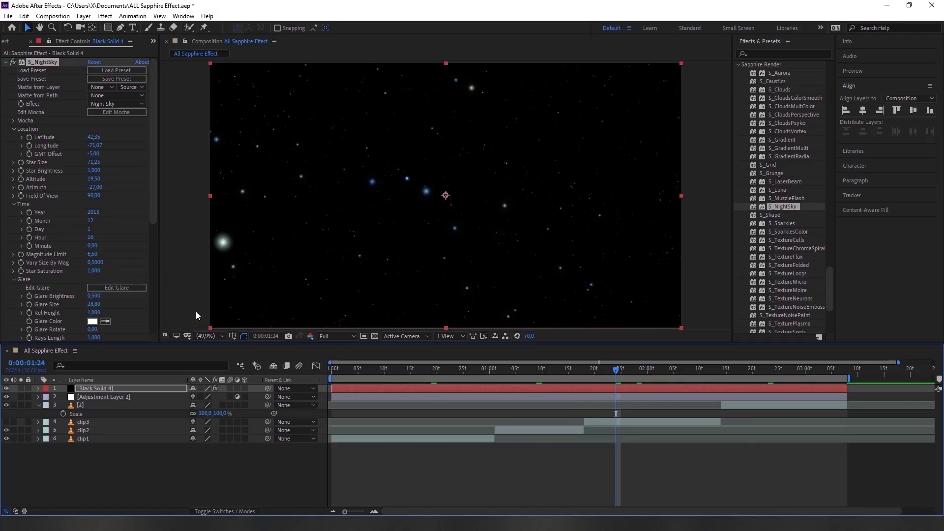
key(Delete)
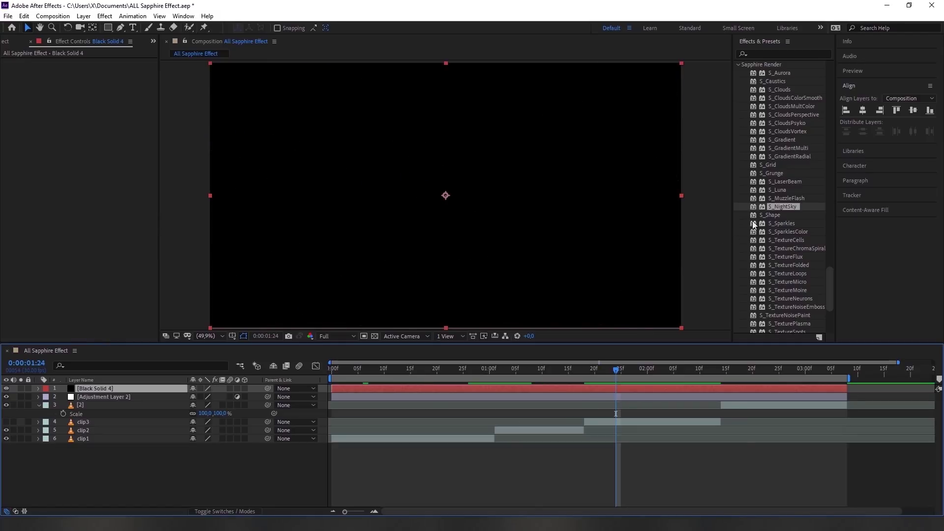
Apply S_Shape to Black Solid 4 with 3 points, slightly wider and thinner arms.
drag(774, 215, 605, 392)
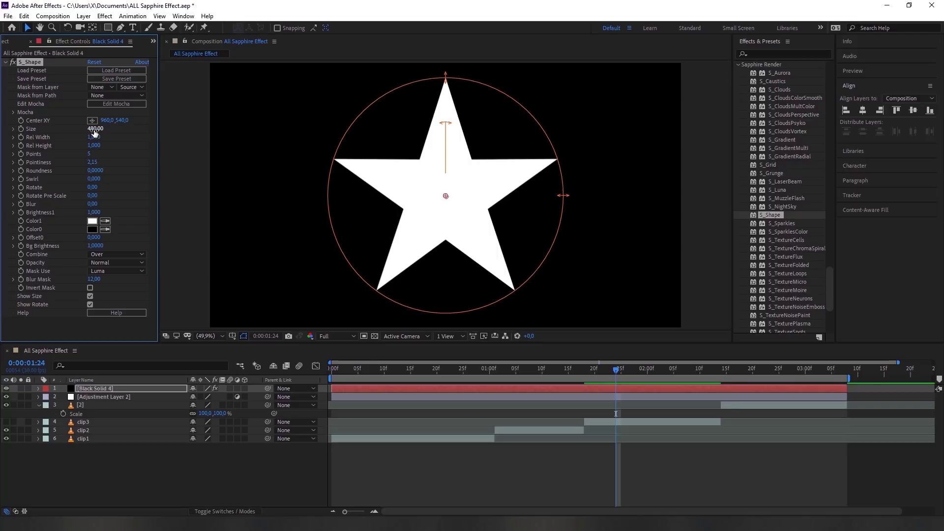
mouse_move(95, 137)
mouse_down()
mouse_move(107, 148)
mouse_move(96, 148)
mouse_up()
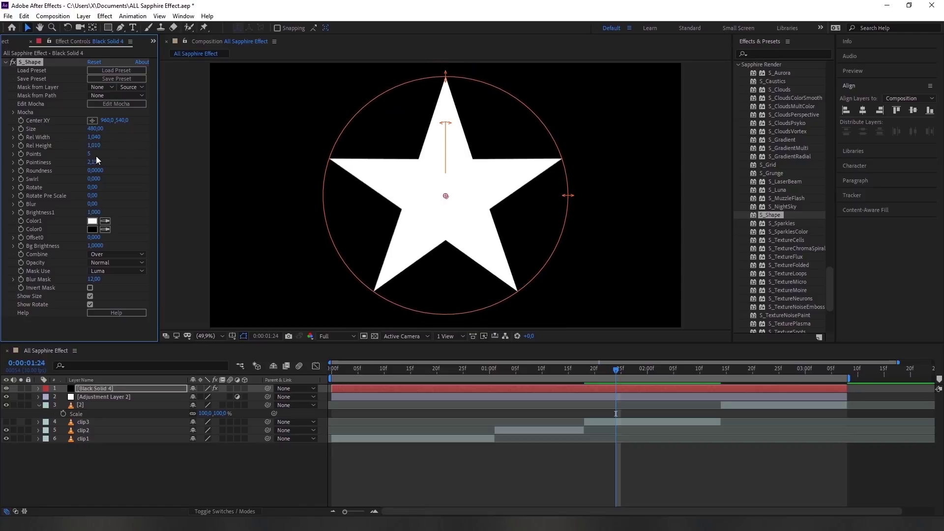
click(91, 156)
text(3)
key(Return)
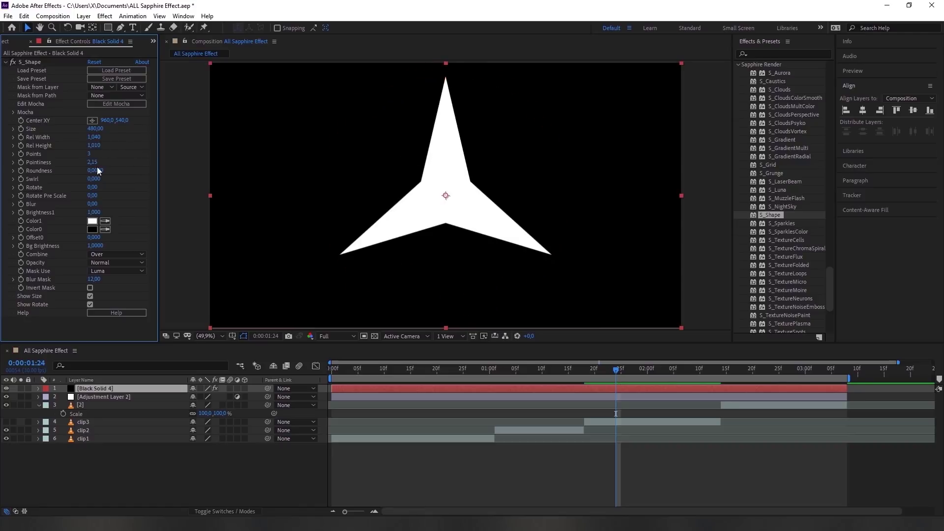
mouse_move(92, 161)
mouse_down()
mouse_move(111, 173)
mouse_move(104, 179)
mouse_up()
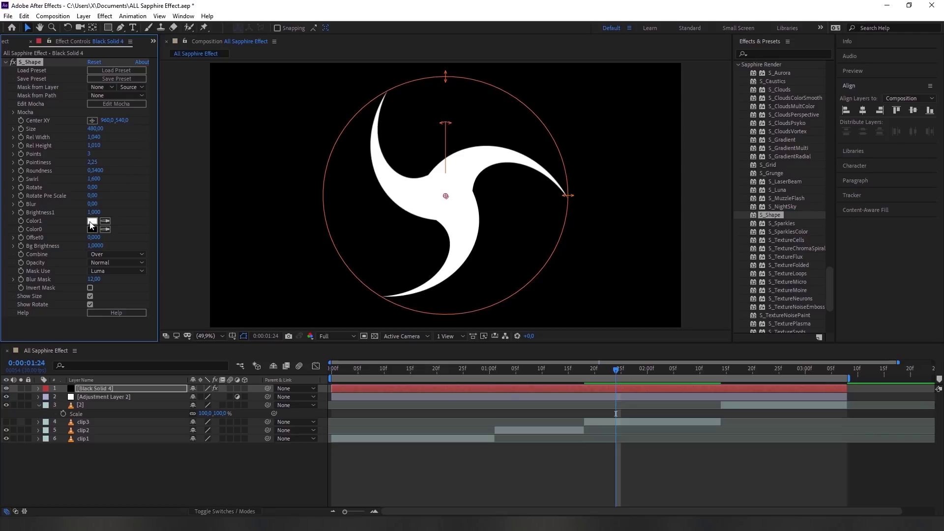
Try a red shape colour but keep it white, then start saving a preset.
click(92, 226)
mouse_move(313, 351)
mouse_down()
mouse_move(333, 299)
mouse_move(316, 334)
mouse_move(209, 295)
mouse_up()
click(424, 298)
click(107, 78)
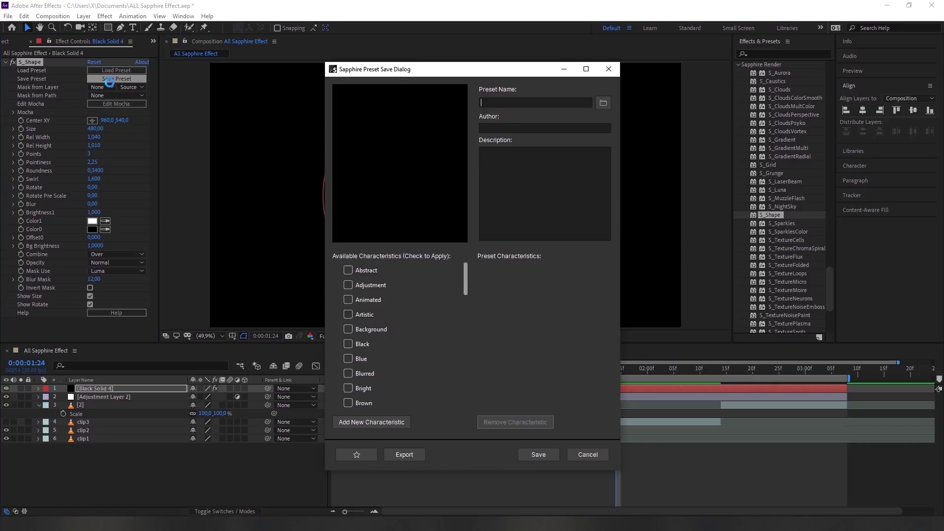
Save the swirl as preset 'shape 1', then preview the Circle, Ellipse and Hexagon presets.
text(shape 1)
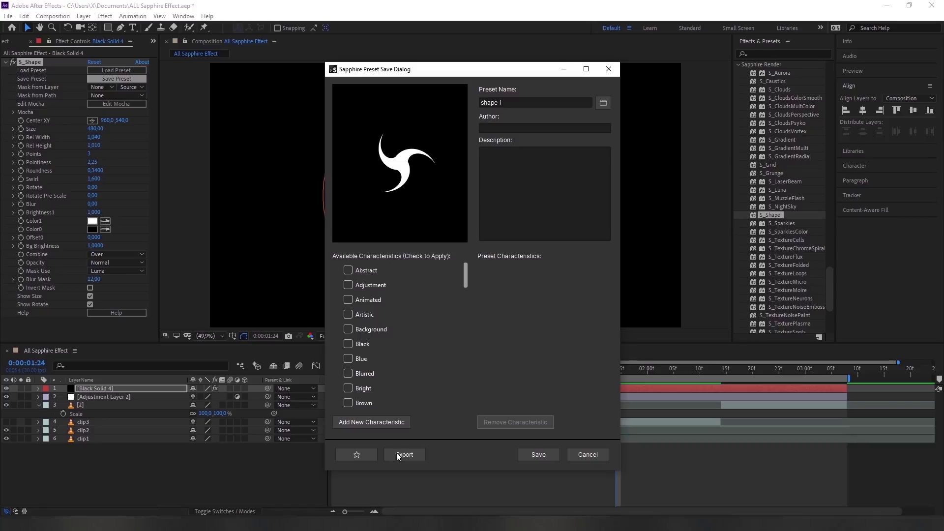
click(542, 455)
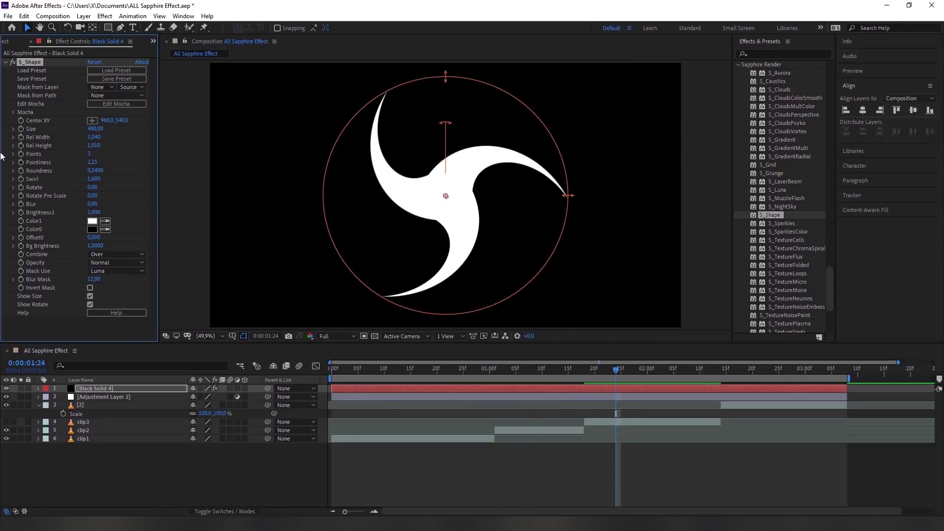
click(113, 70)
click(290, 239)
click(408, 237)
click(489, 240)
Compare more S_Shape presets and load I Saw It.
click(668, 237)
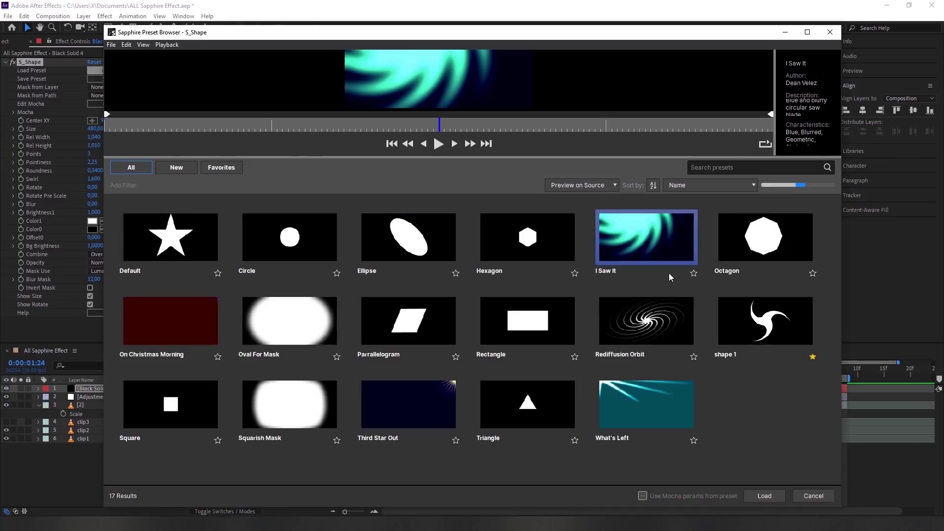
click(655, 325)
click(738, 335)
click(684, 396)
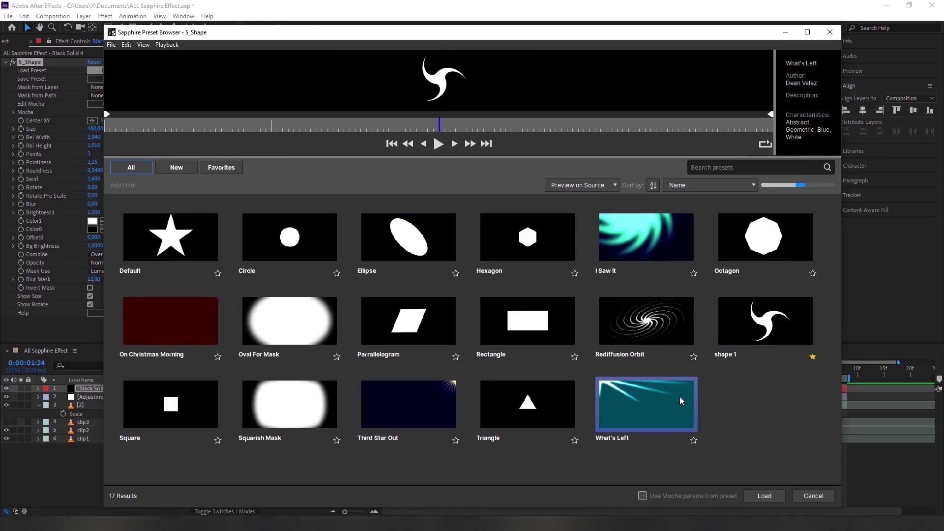
click(495, 399)
click(394, 400)
click(274, 400)
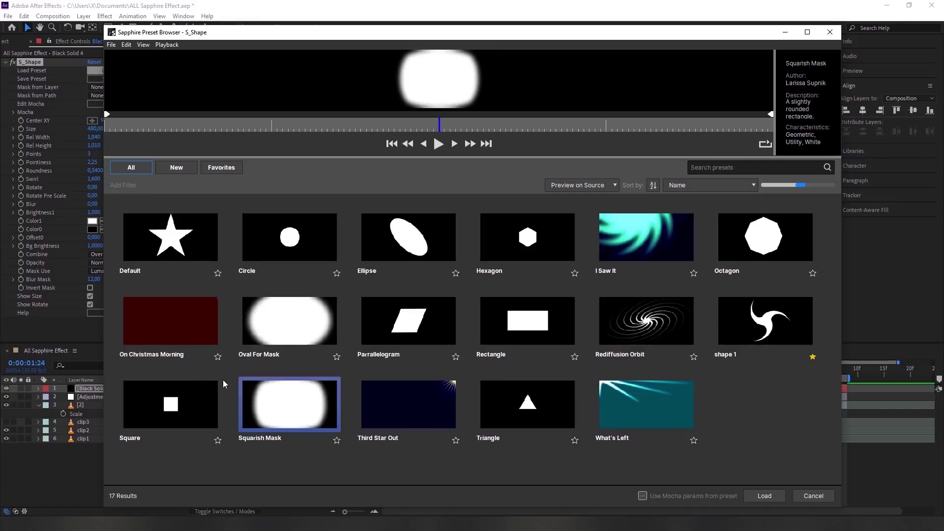
click(652, 327)
click(647, 249)
click(768, 495)
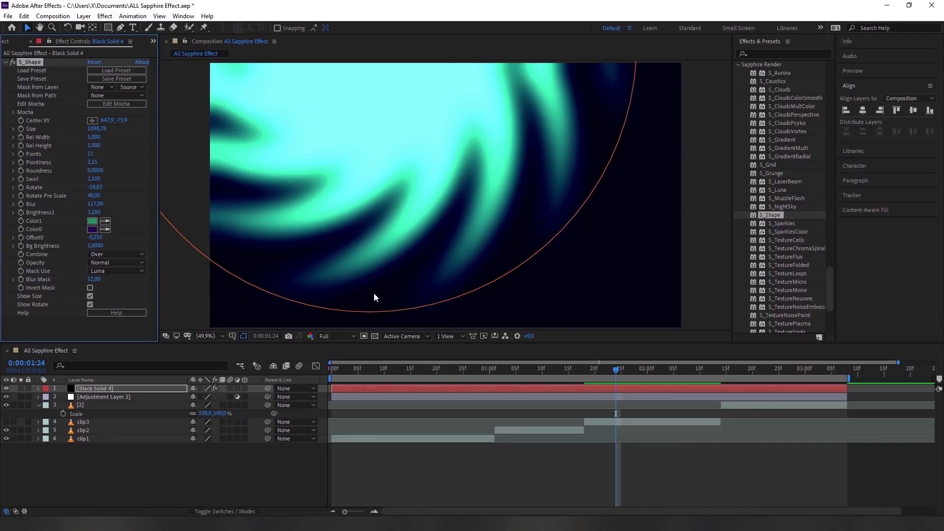
Remove S_Shape, then try and remove S_Sparkles, S_SparklesColor and S_TextureCells.
key(Delete)
drag(766, 226, 603, 389)
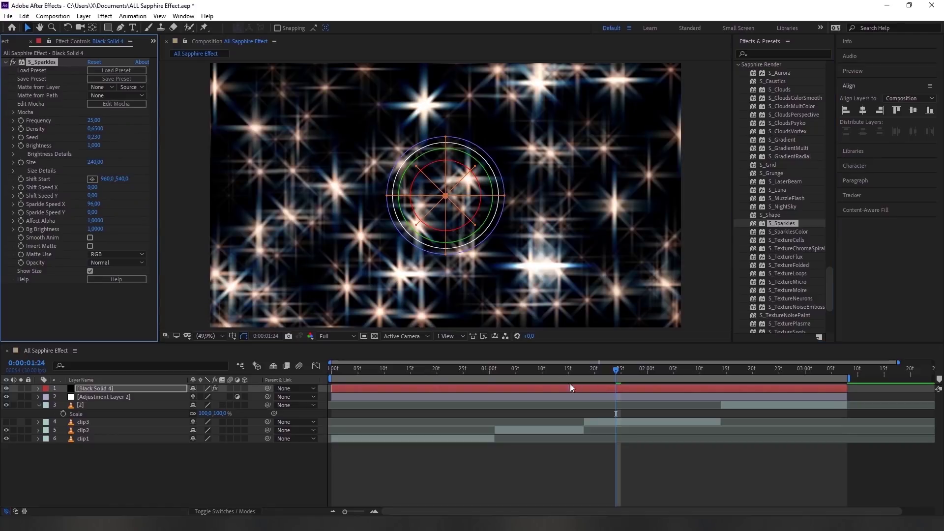
key(Delete)
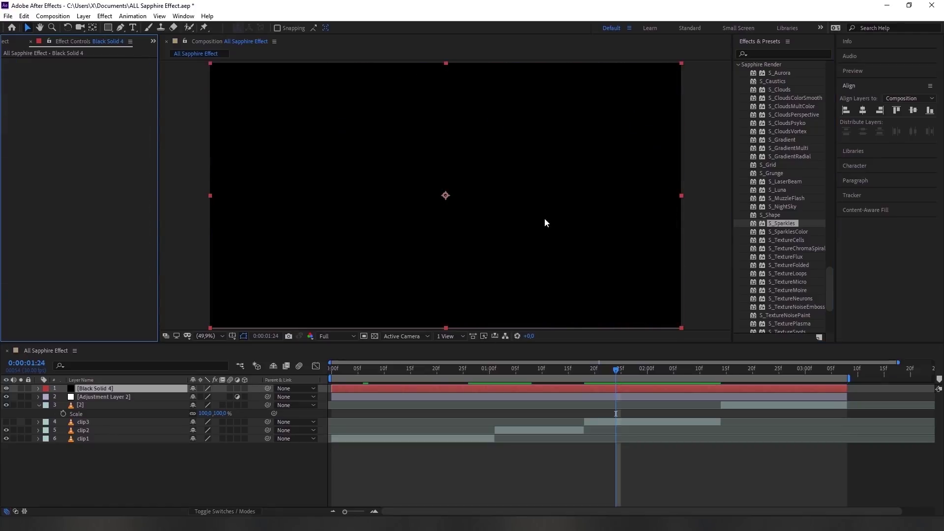
drag(787, 232, 629, 391)
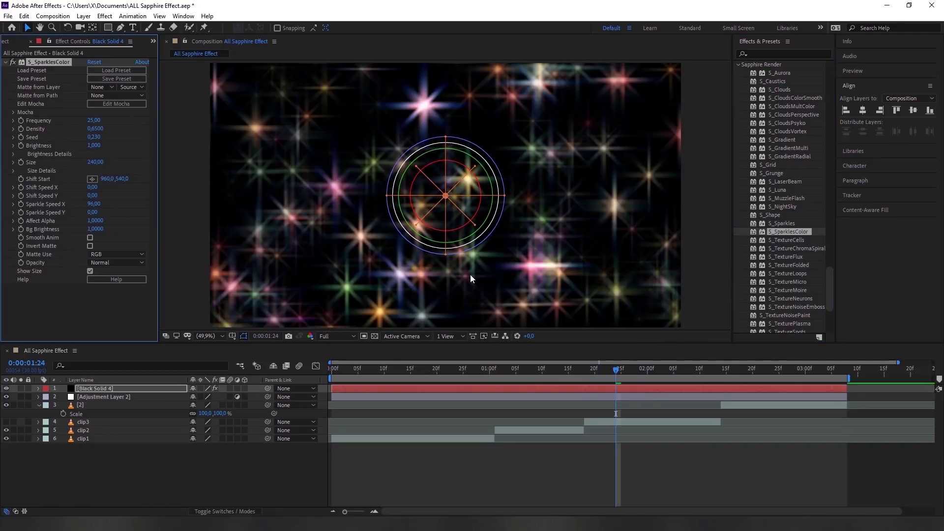
key(Delete)
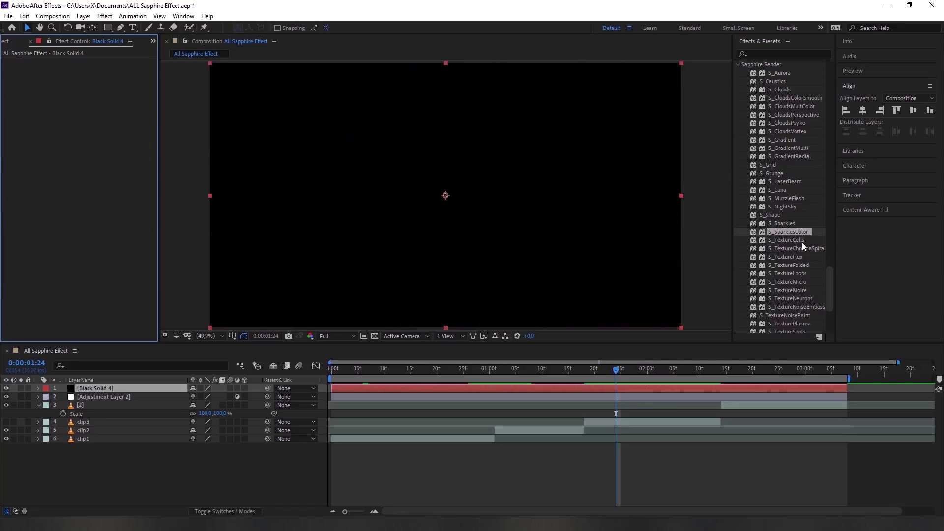
drag(787, 240, 620, 391)
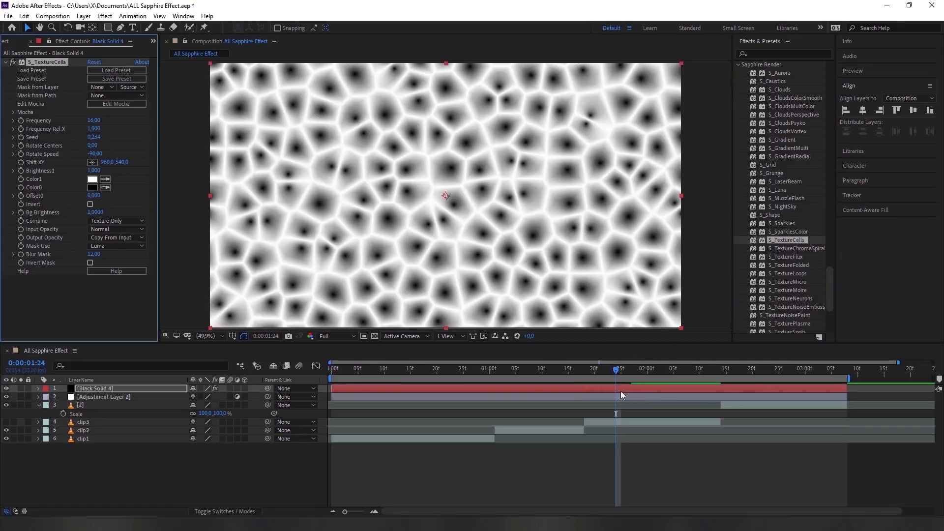
key(Delete)
Try S_TextureChromaSpiral with its spiral centre moved left, then remove it.
drag(787, 248, 621, 386)
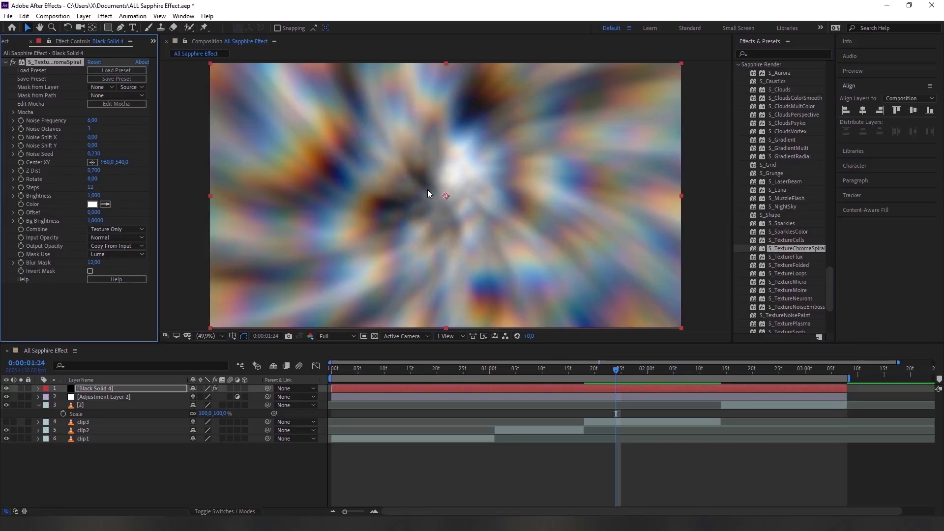
double_click(449, 195)
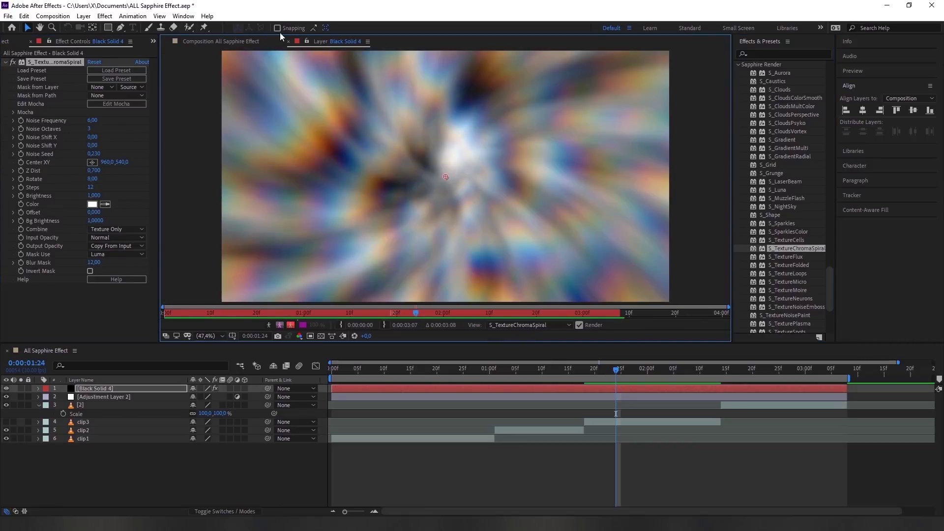
click(288, 42)
mouse_move(452, 194)
mouse_down()
mouse_move(344, 196)
mouse_move(540, 191)
mouse_up()
key(Delete)
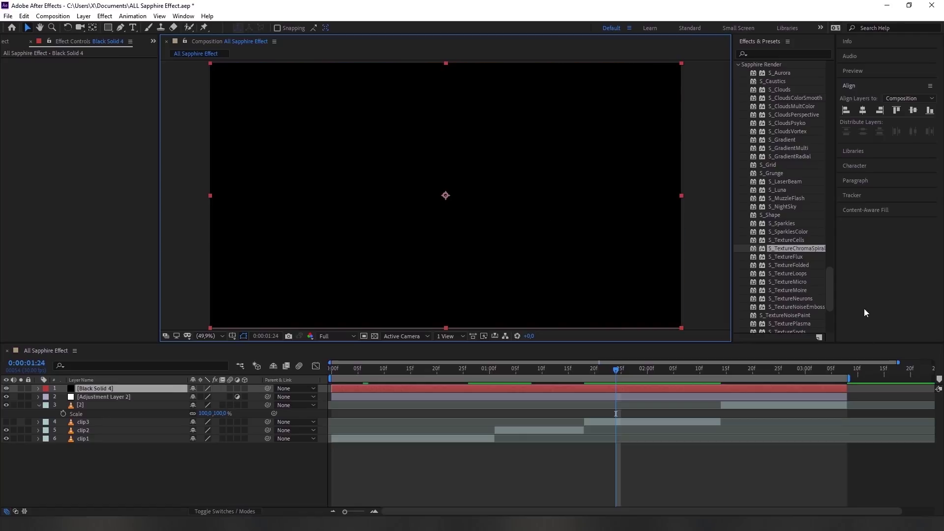
Try S_TextureFlux, S_TextureFolded and S_TextureLoops in turn, ending with S_TextureMicro applied.
drag(773, 257, 600, 389)
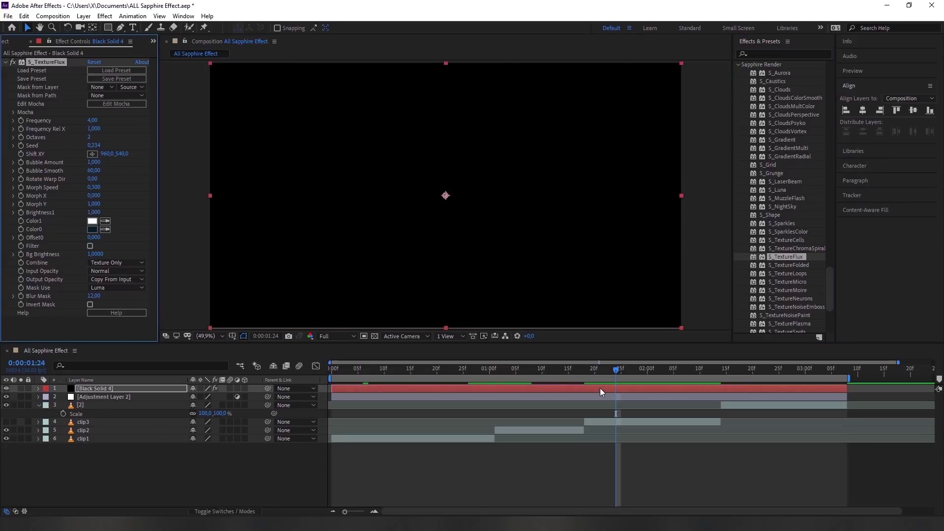
key(Delete)
drag(786, 264, 565, 388)
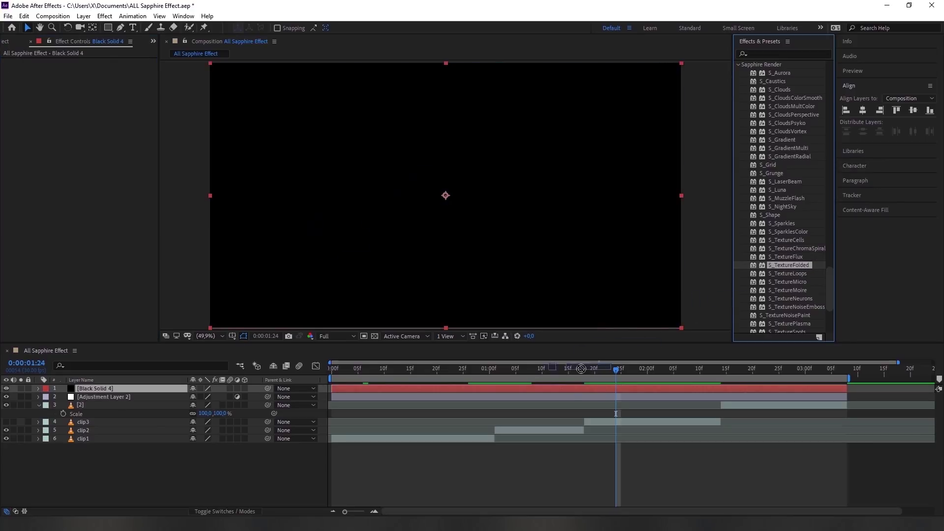
key(Delete)
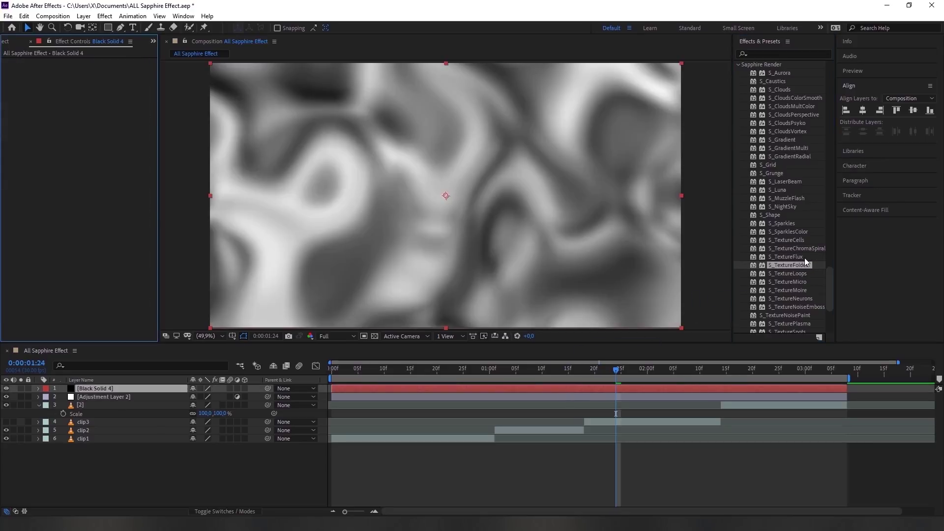
drag(789, 273, 562, 388)
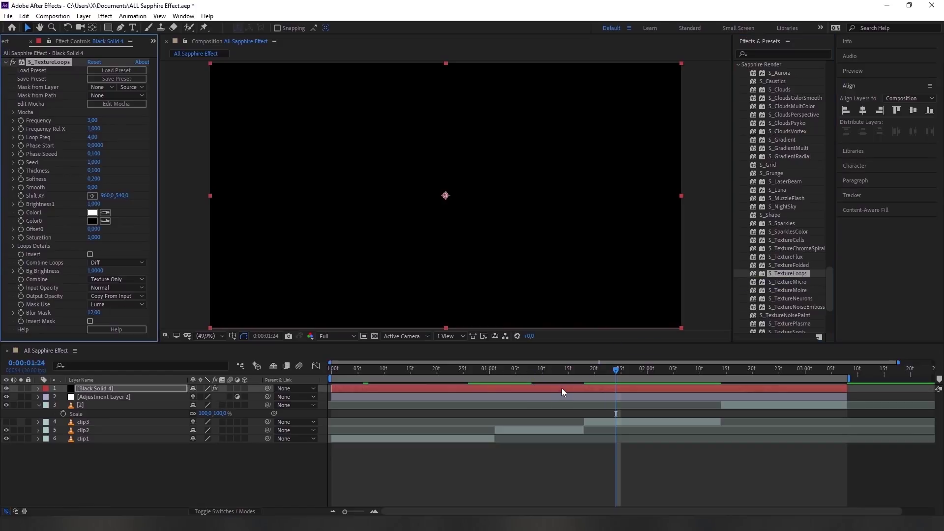
key(Delete)
drag(790, 281, 584, 392)
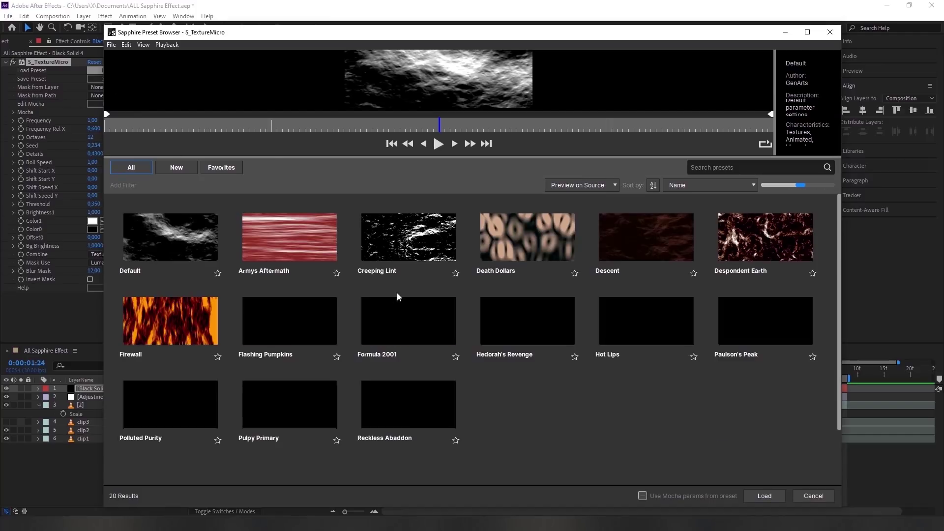
Preview S_TextureMicro presets such as Creeping Lint, Death Dollars and Waterfall of Mystery, load one, then remove the effect.
click(419, 257)
click(290, 248)
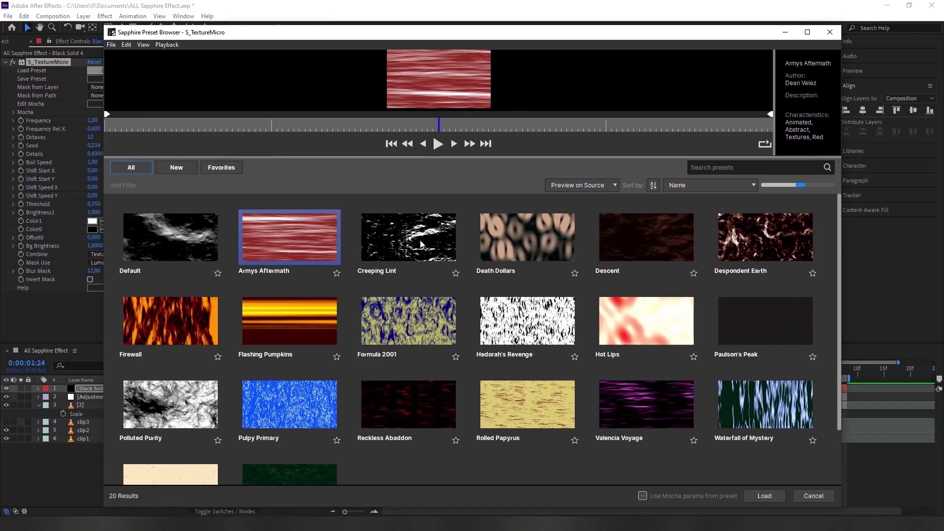
click(531, 241)
click(779, 241)
click(769, 395)
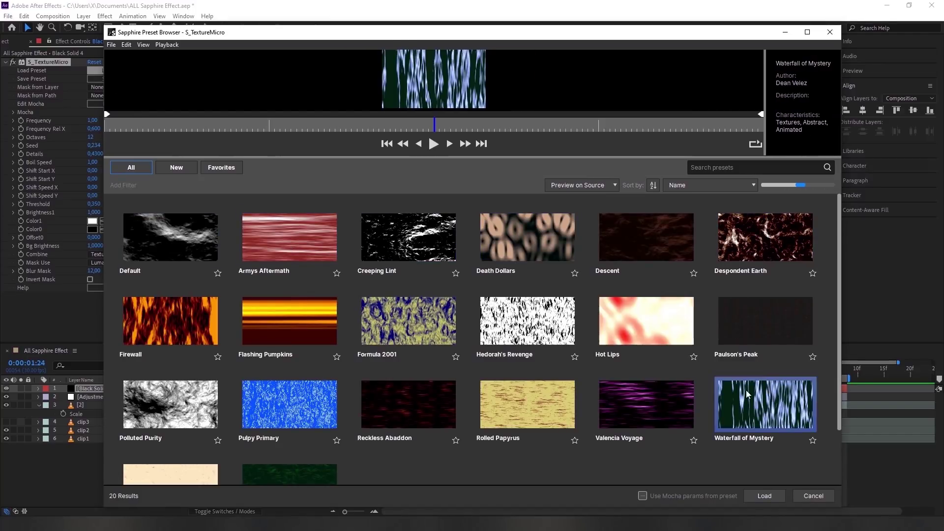
scroll(464, 383, down, 2)
click(283, 416)
click(291, 347)
scroll(462, 310, up, 2)
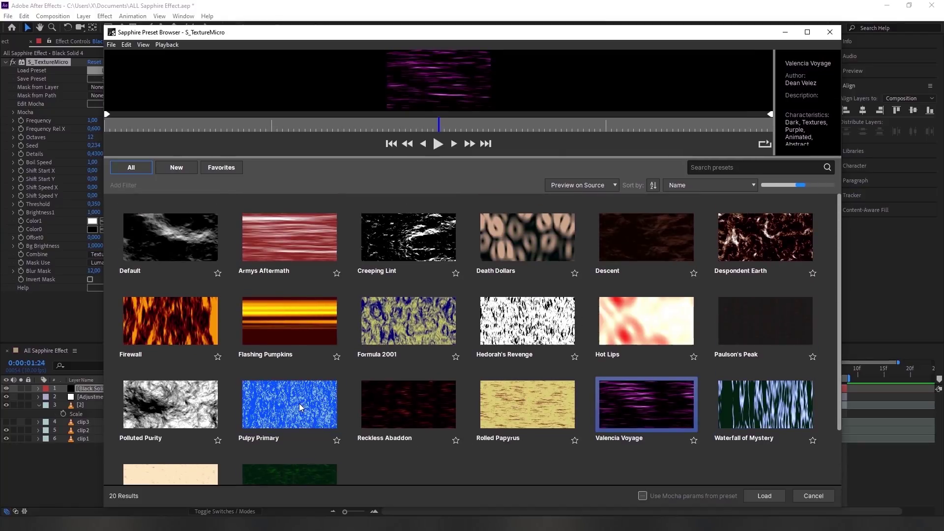
click(761, 495)
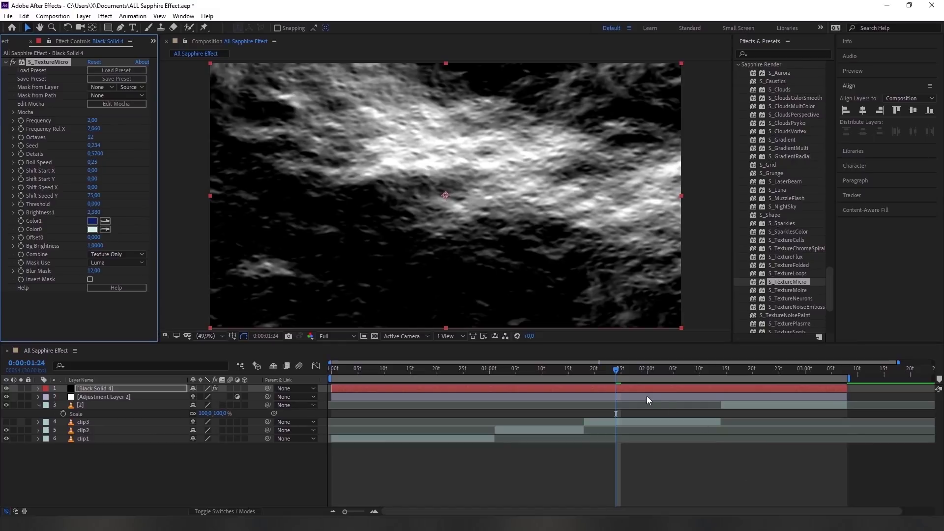
key(Delete)
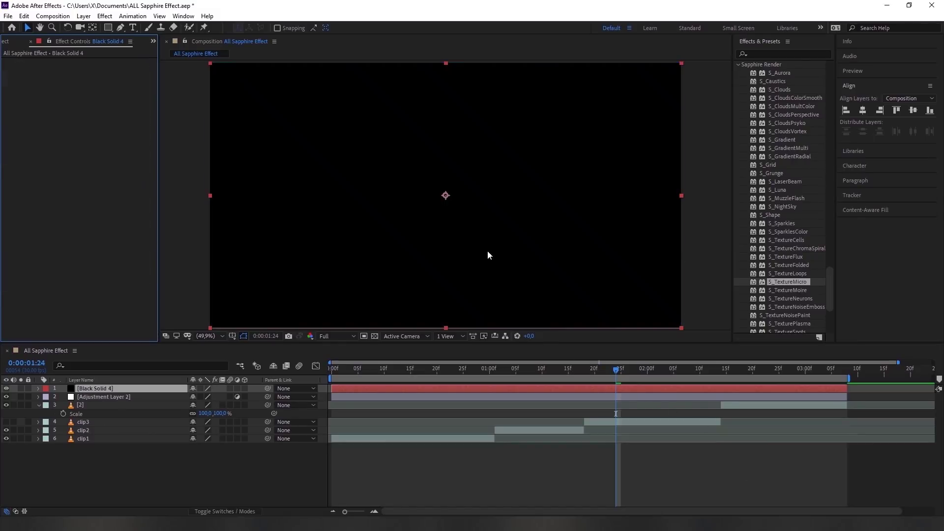
Apply S_TextureMoire to Black Solid 4, shift its two centres, then remove it.
drag(795, 290, 624, 389)
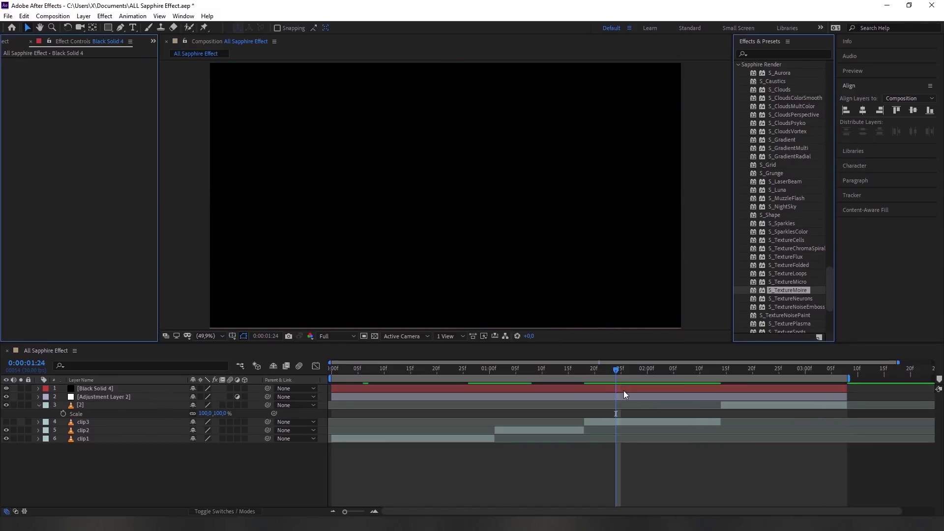
drag(423, 215, 298, 249)
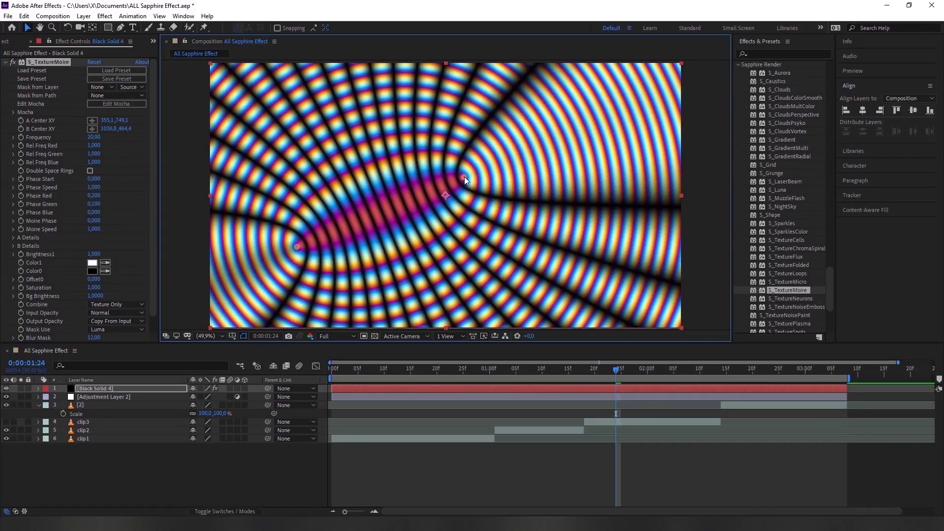
drag(464, 176, 650, 150)
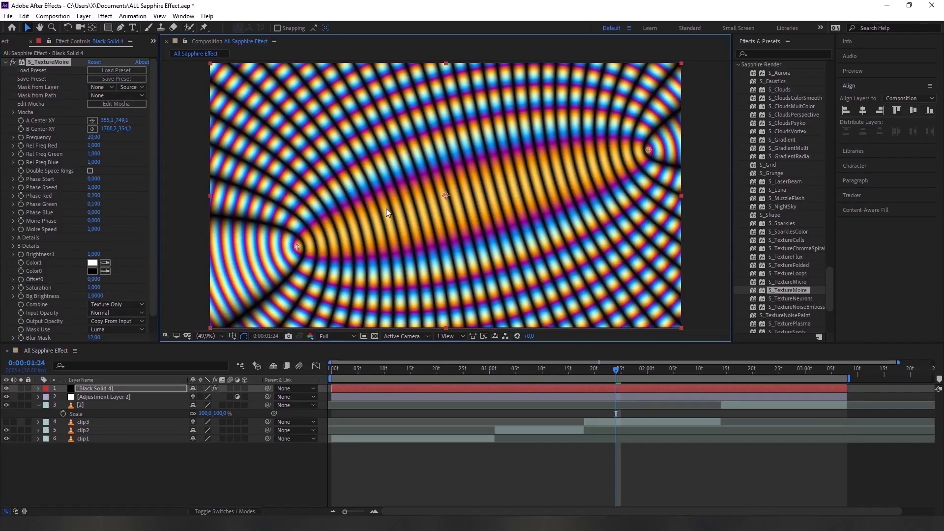
key(Delete)
Apply S_TextureNeurons, load the Magenta Mobocracy preset after previewing Gold Bars and Heat Rings, then remove it.
drag(789, 297, 553, 389)
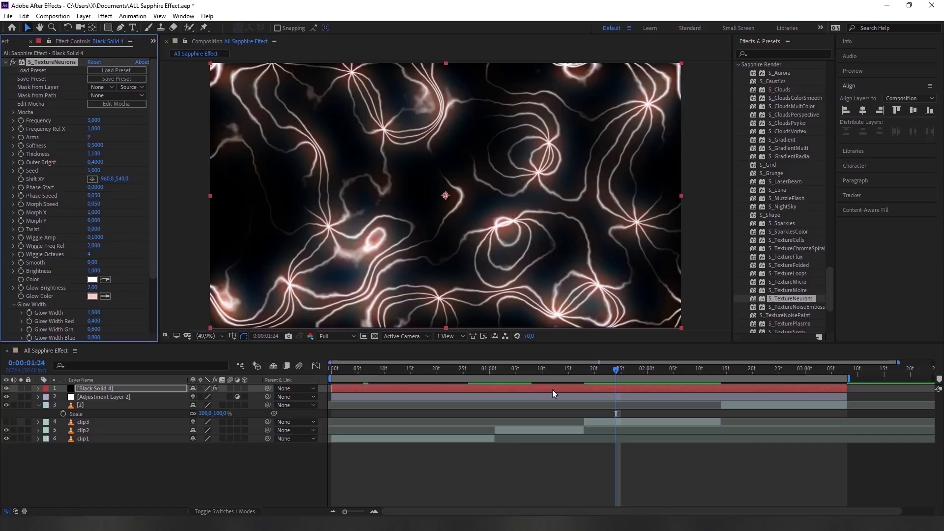
click(106, 72)
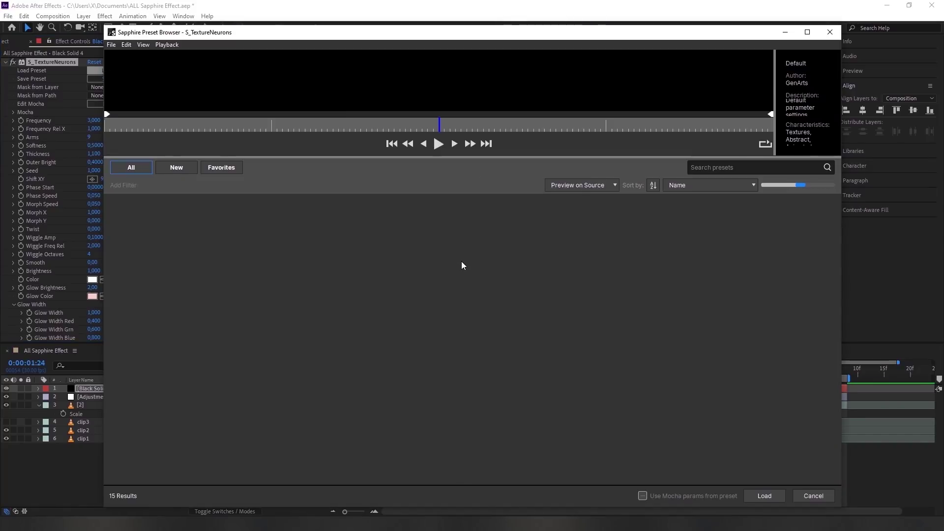
click(295, 238)
click(538, 246)
click(634, 246)
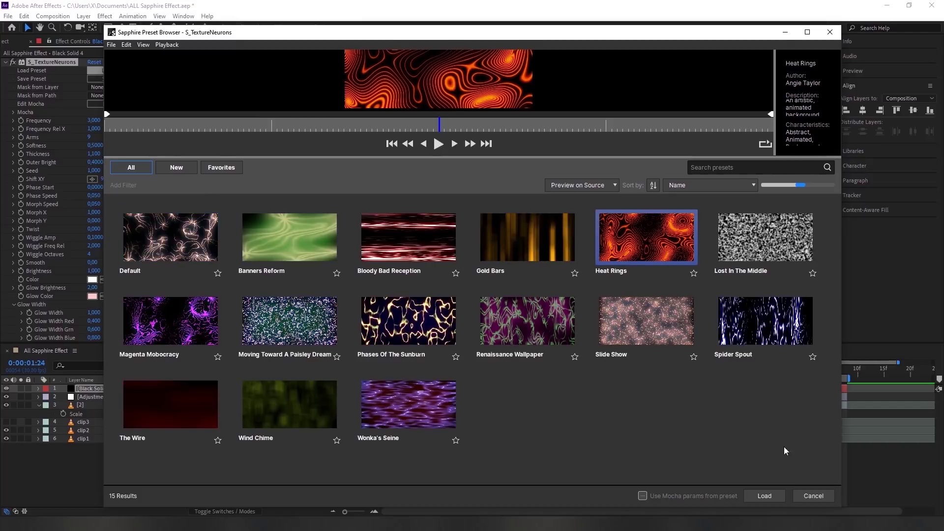
click(185, 315)
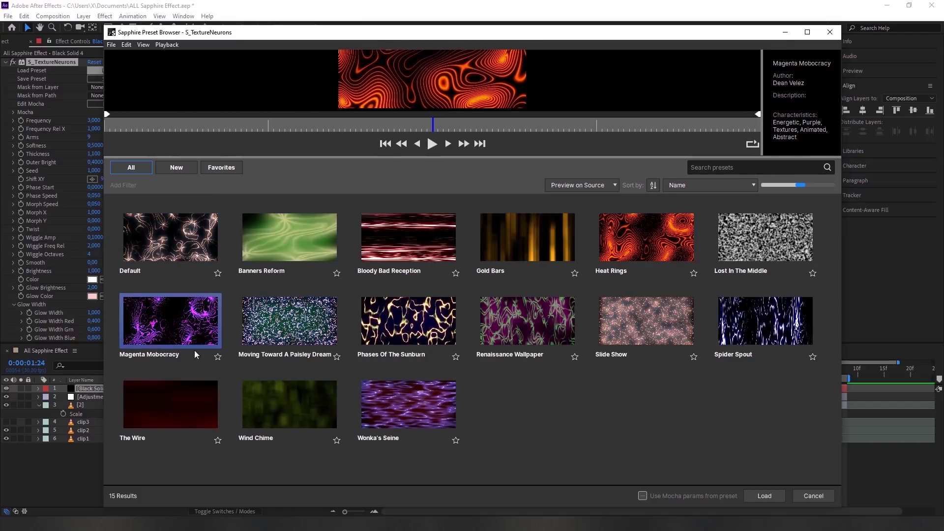
click(753, 497)
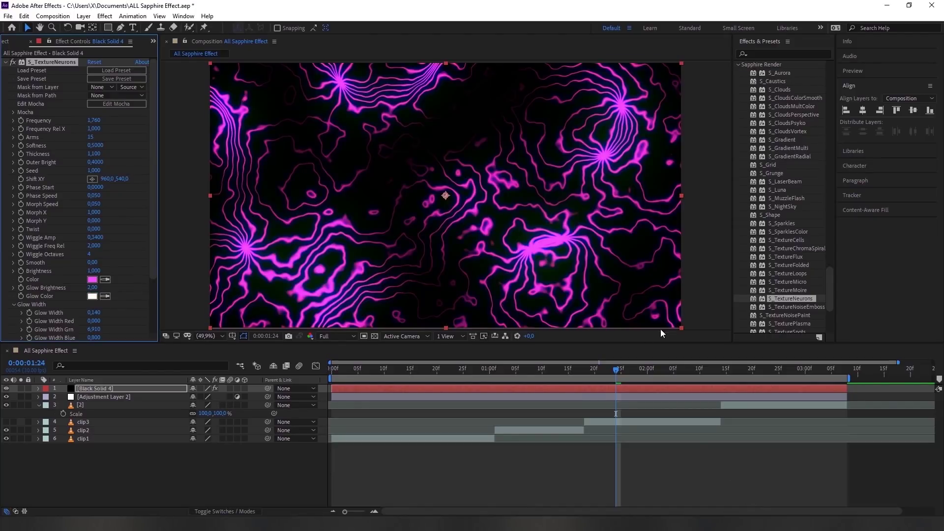
key(Delete)
Try S_TextureNoiseEmboss on Black Solid 4, remove it, and apply S_TextureNoisePaint instead.
drag(792, 307, 673, 391)
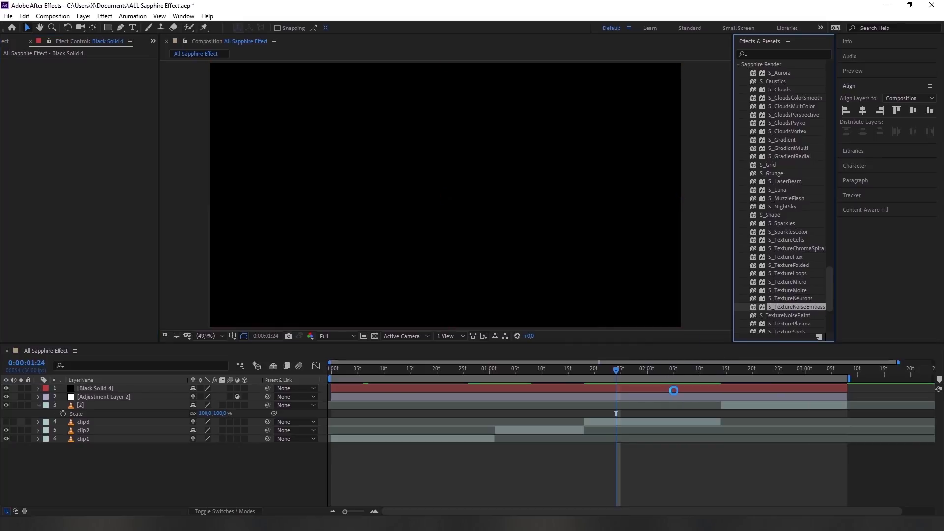
key(Delete)
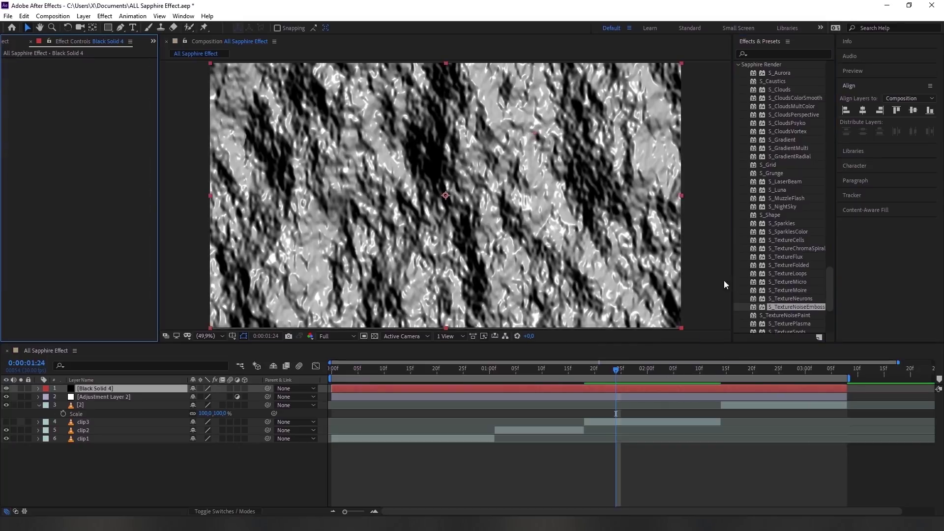
drag(784, 317, 608, 391)
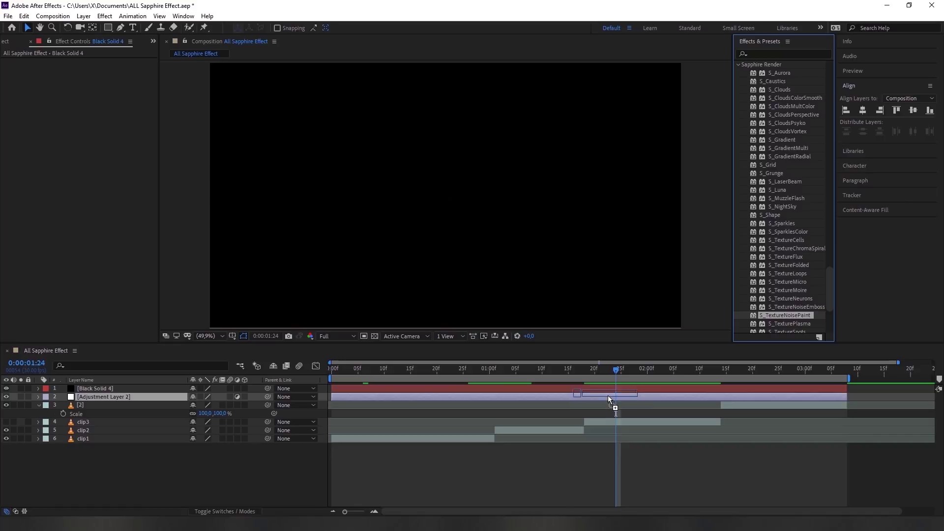
scroll(815, 211, down, 3)
scroll(814, 212, down, 2)
Load a TextureNoisePaint preset after previewing A Mermaids Tale and Autumn Blossoms, remove it, then apply S_TexturePlasma.
click(116, 69)
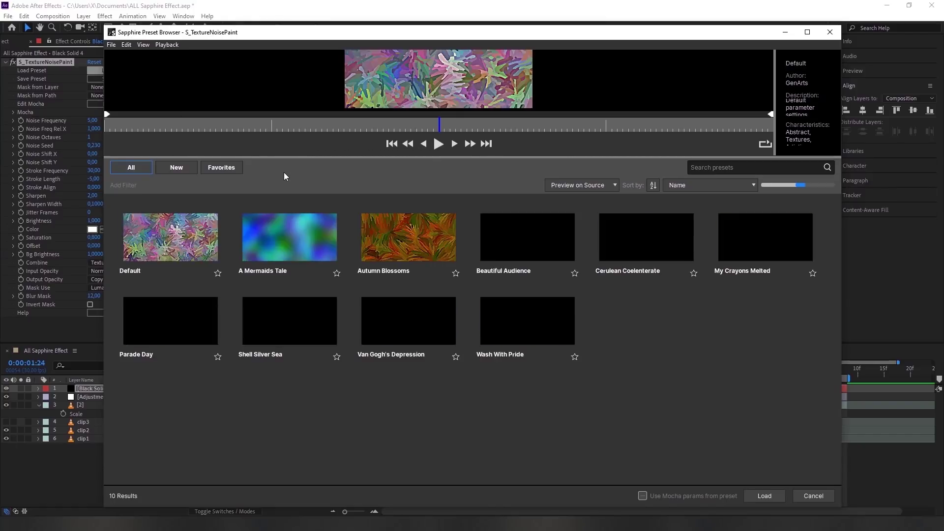
click(321, 258)
click(407, 245)
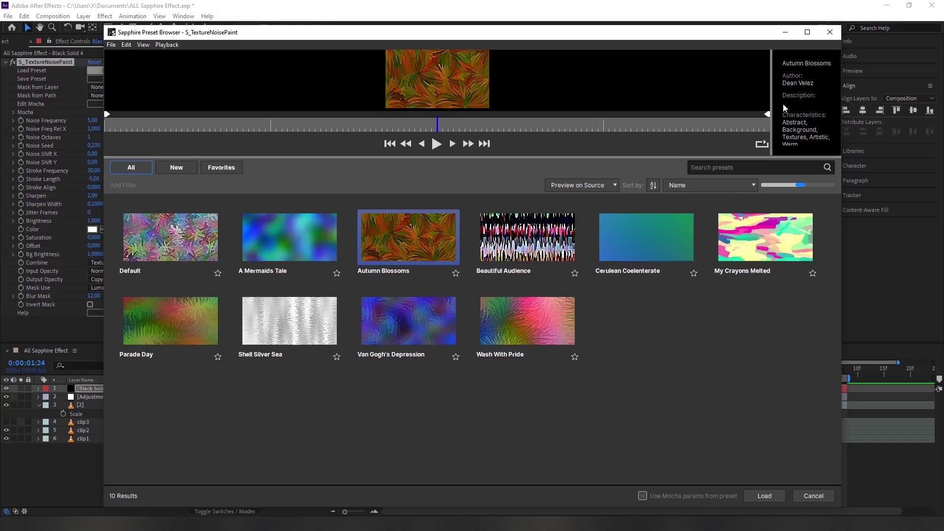
click(765, 495)
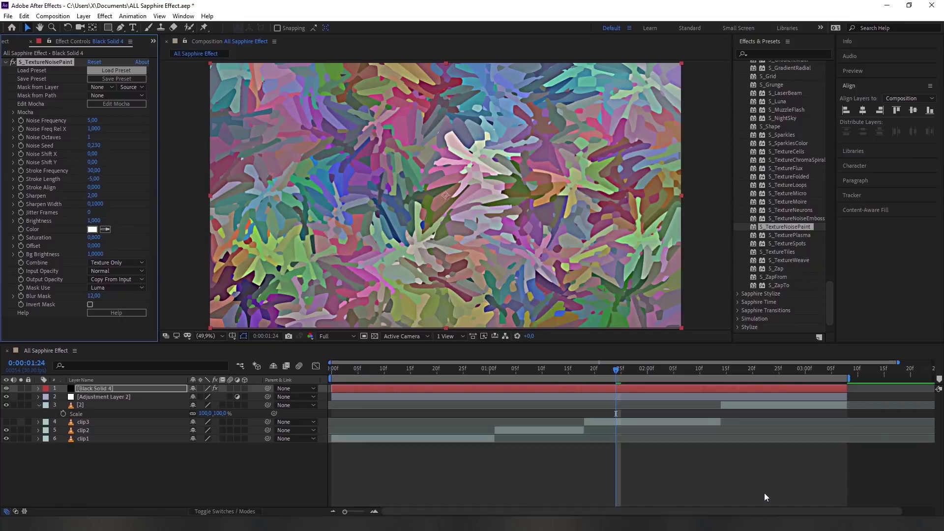
key(Delete)
drag(772, 236, 619, 387)
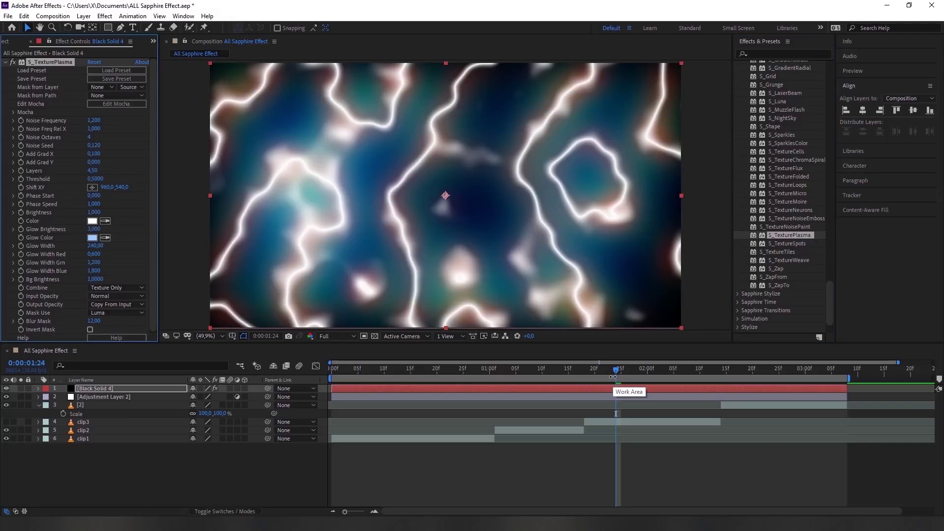
Load a preset for S_TexturePlasma, then delete the effect from Black Solid 4.
click(111, 72)
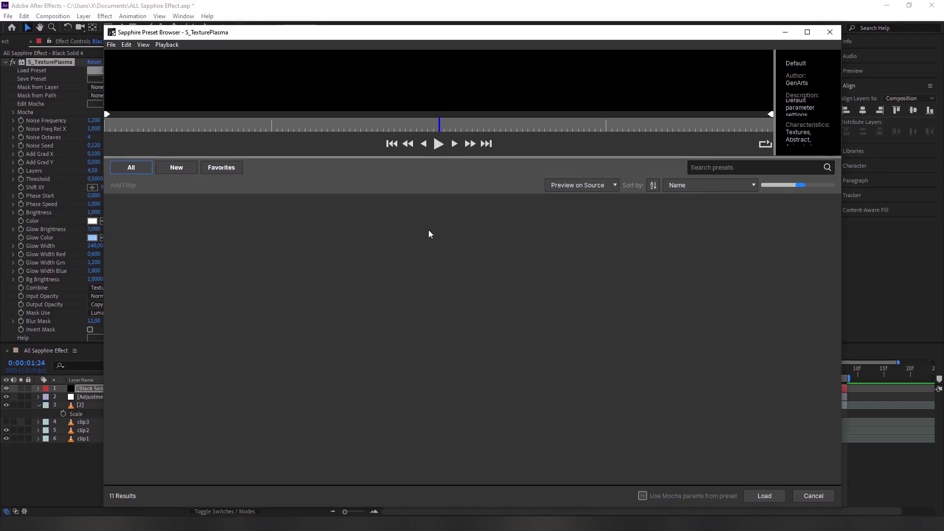
click(272, 230)
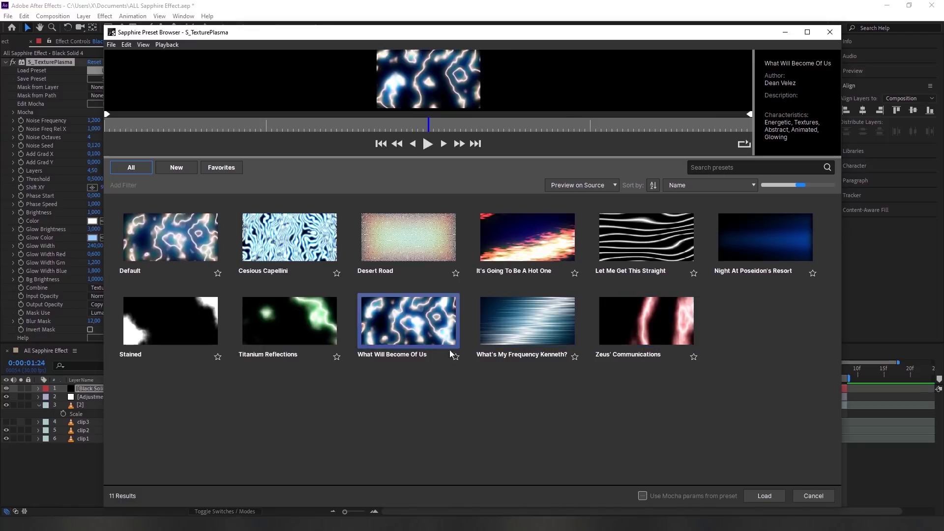
click(764, 496)
key(Delete)
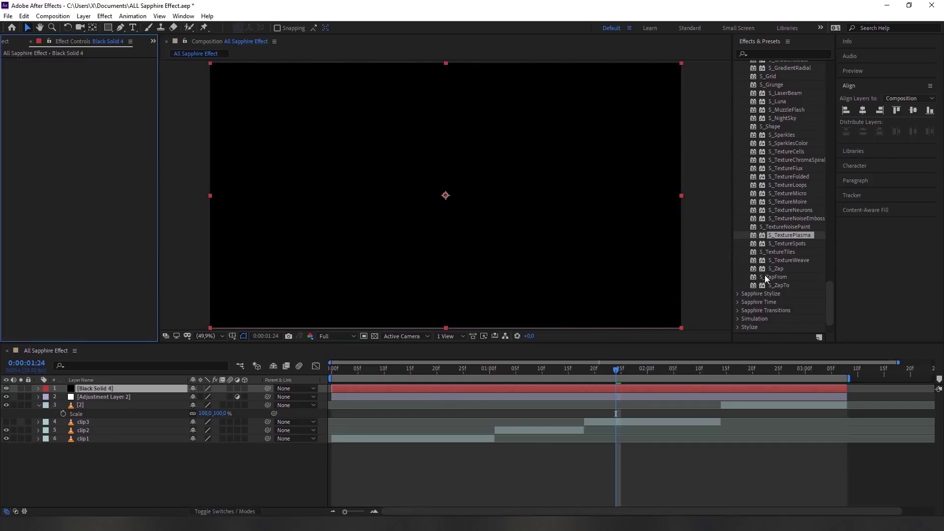
Apply S_TextureSpots and load Mating Dance Of Red And Blue after previewing A New Day, Astro Illogic and Fake Nails.
drag(784, 243, 583, 388)
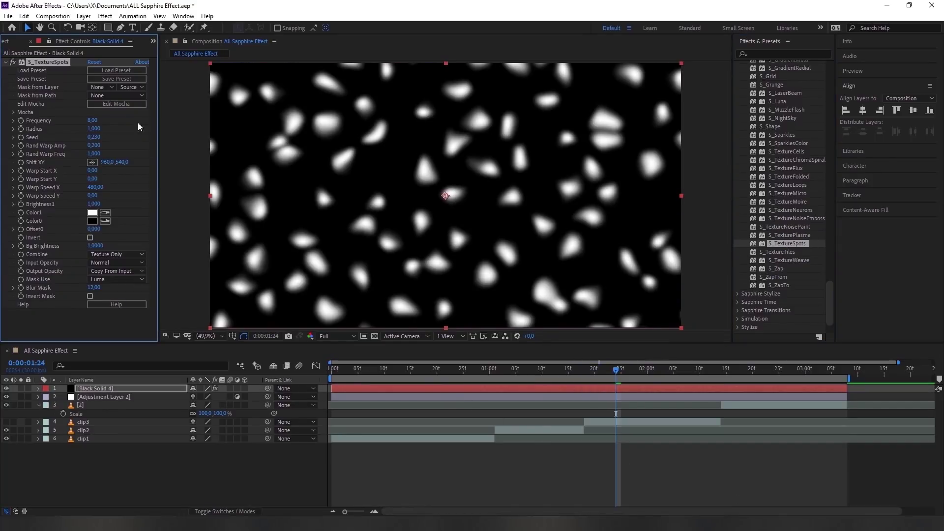
click(100, 72)
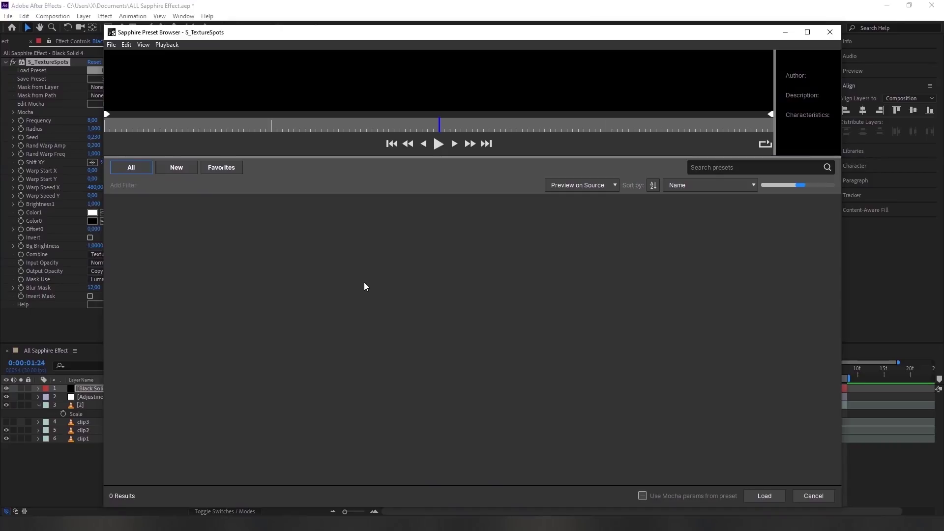
click(314, 260)
click(413, 246)
click(644, 252)
click(753, 262)
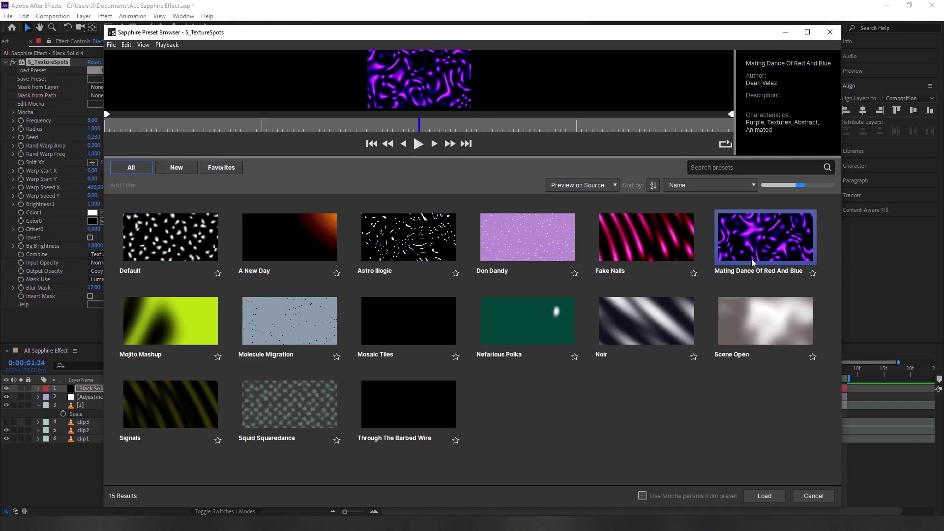
click(751, 501)
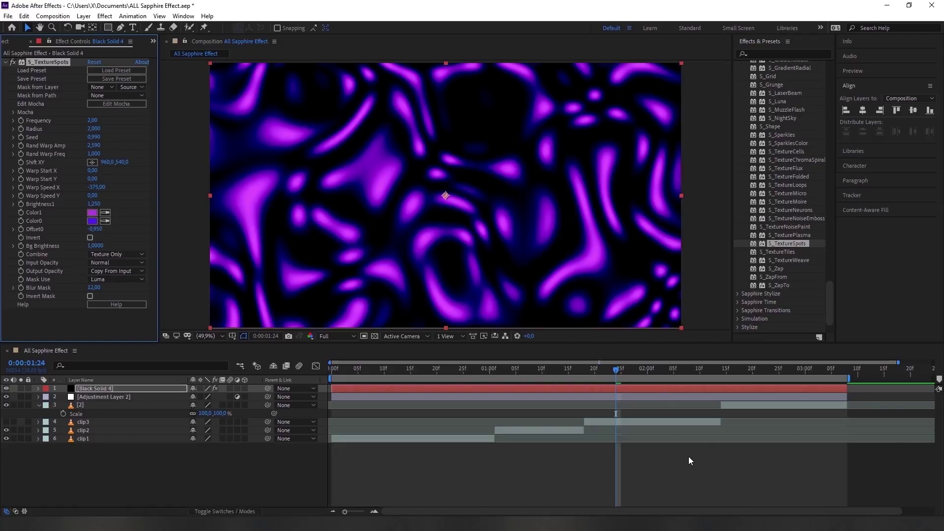
Apply S_TextureTiles with the Folk Dance Of The Stars preset, then remove it.
drag(776, 254, 622, 391)
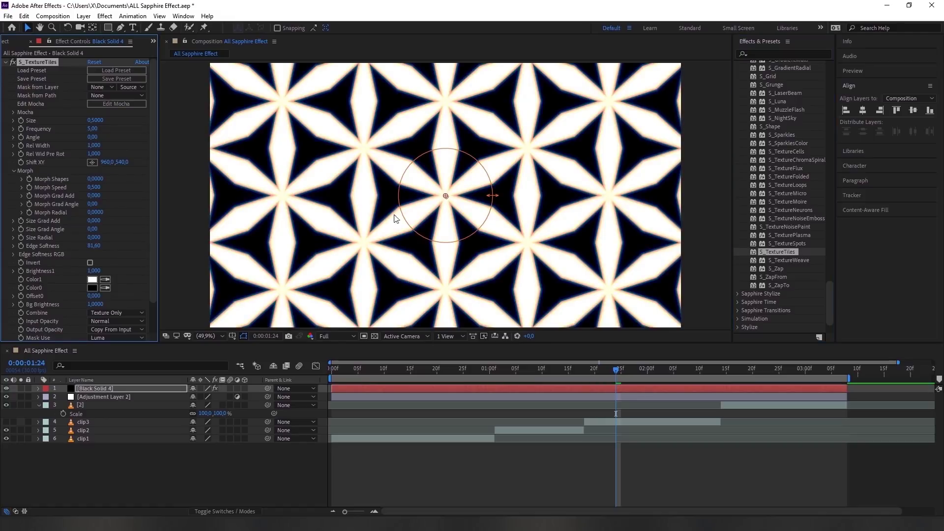
click(116, 70)
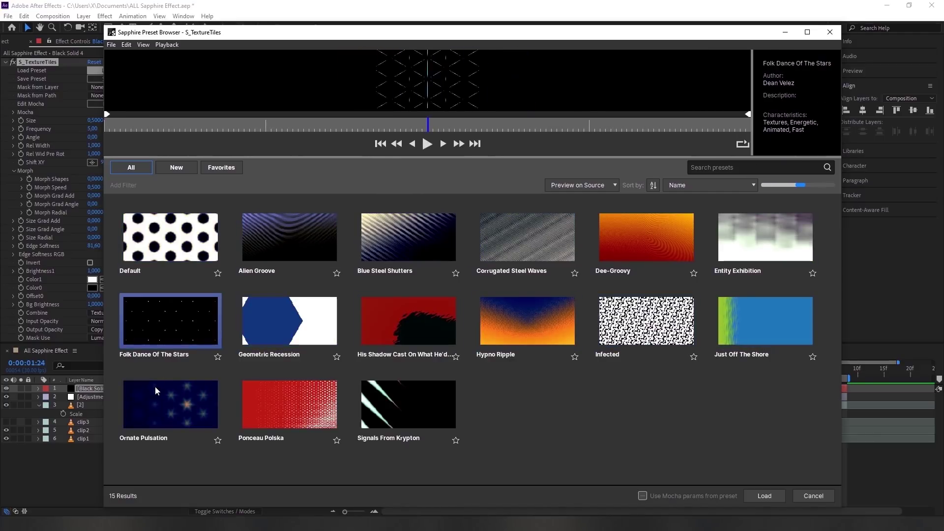
click(763, 497)
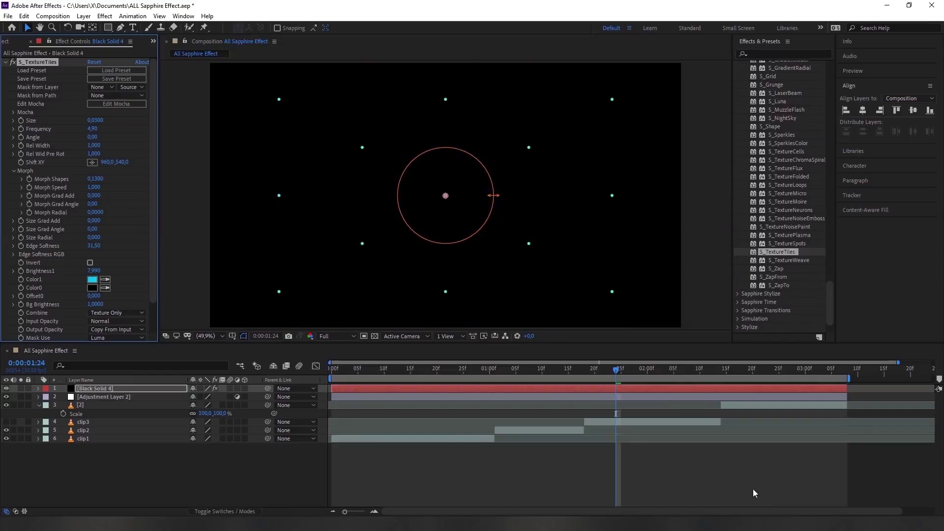
key(Delete)
Apply S_TextureWeave and load the green grid weave preset after previewing Mirage Of Movement.
drag(781, 261, 655, 389)
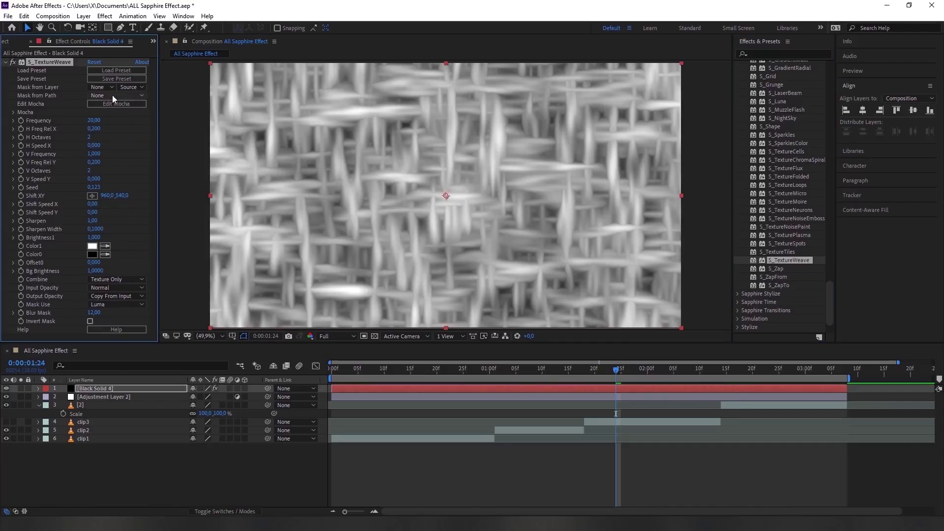
click(107, 73)
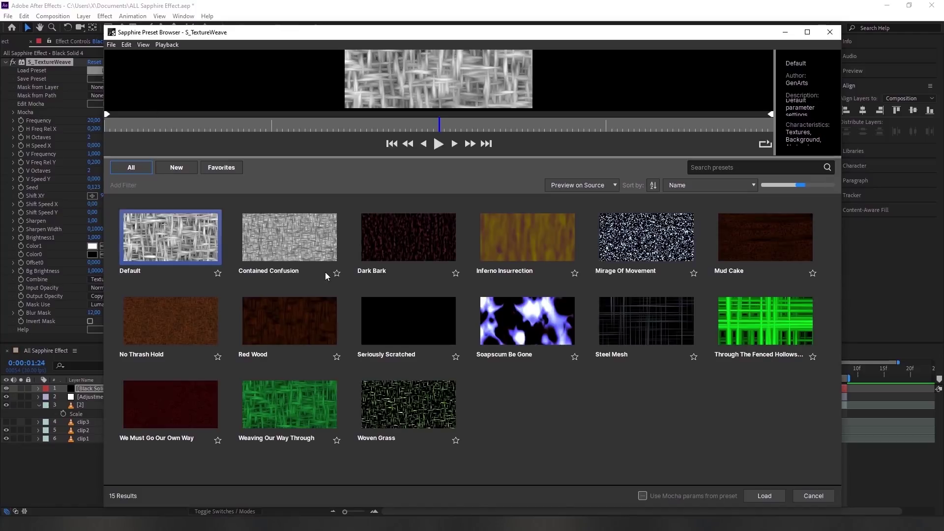
click(647, 237)
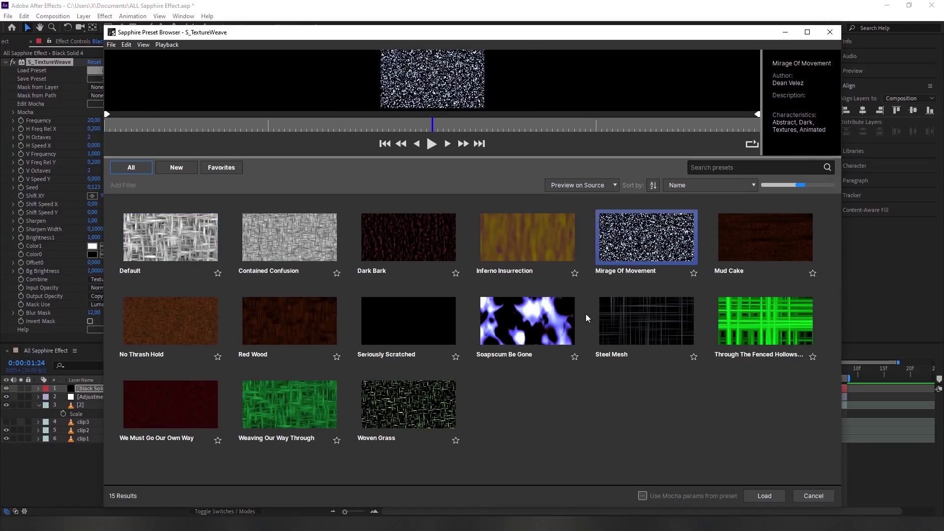
click(739, 339)
click(765, 496)
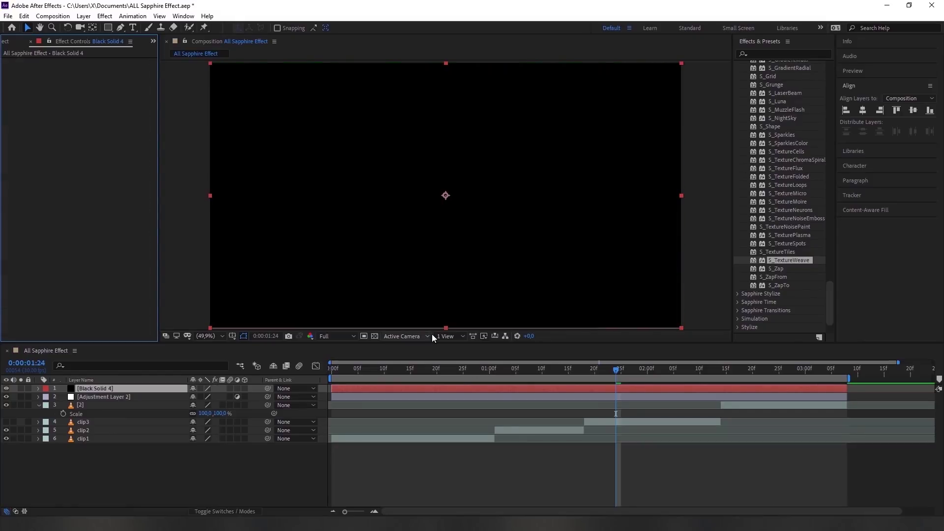
Apply S_Zap to Black Solid 4, move the bolt start top-left, and load the Ataxia Allure preset.
drag(777, 270, 581, 387)
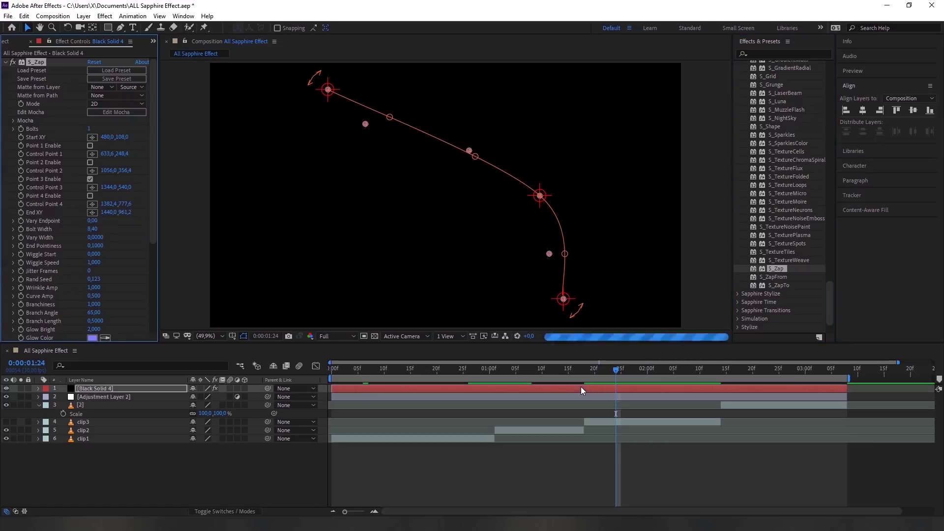
drag(328, 90, 208, 63)
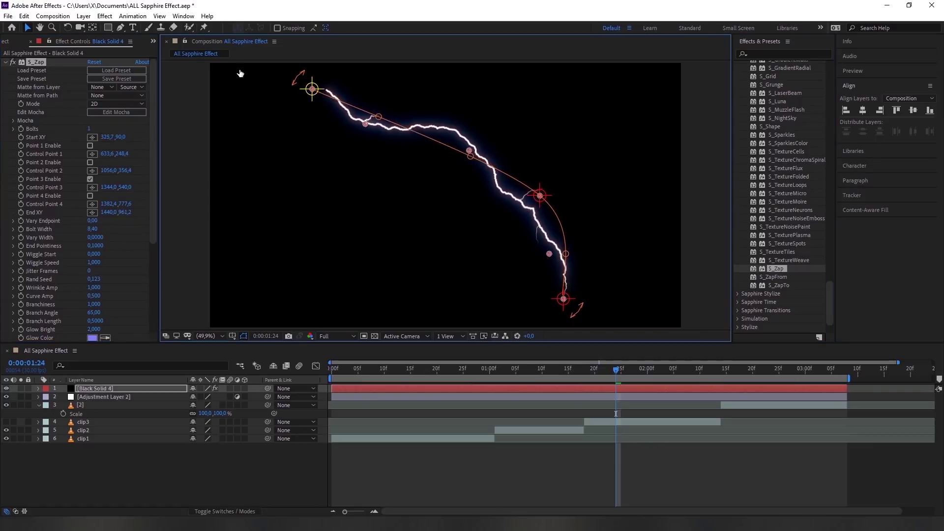
click(107, 70)
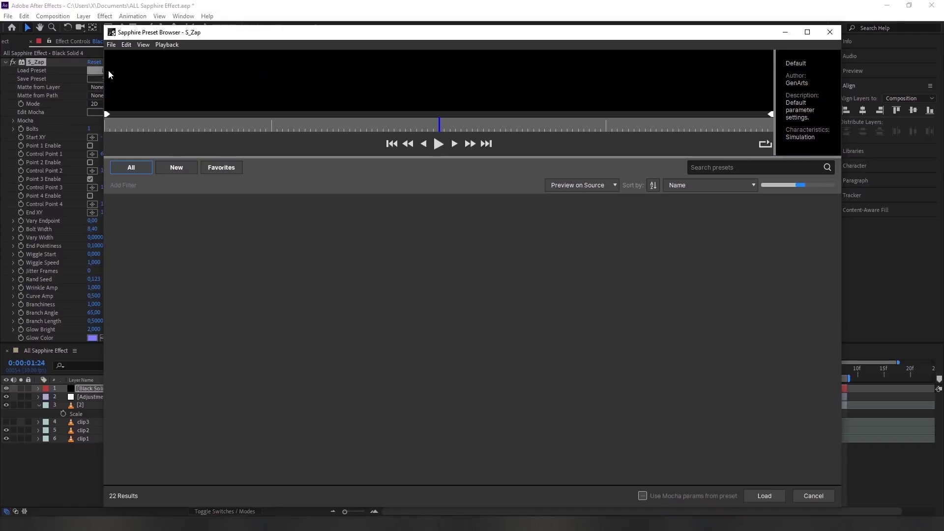
click(308, 244)
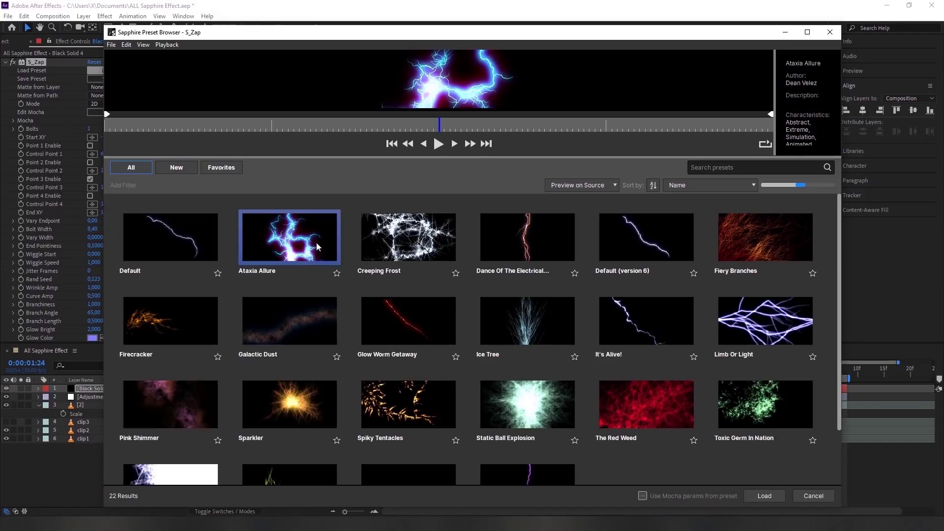
click(404, 246)
click(557, 240)
scroll(710, 270, down, 2)
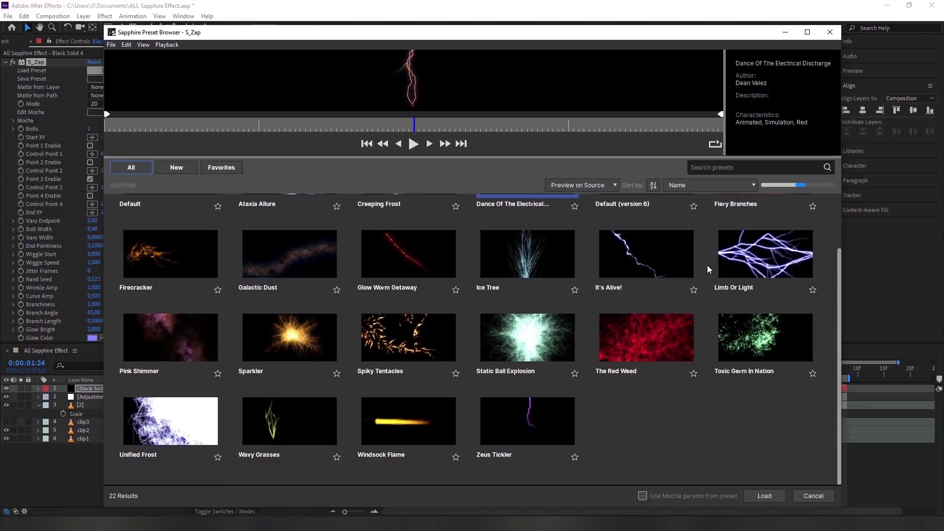
scroll(259, 326, up, 2)
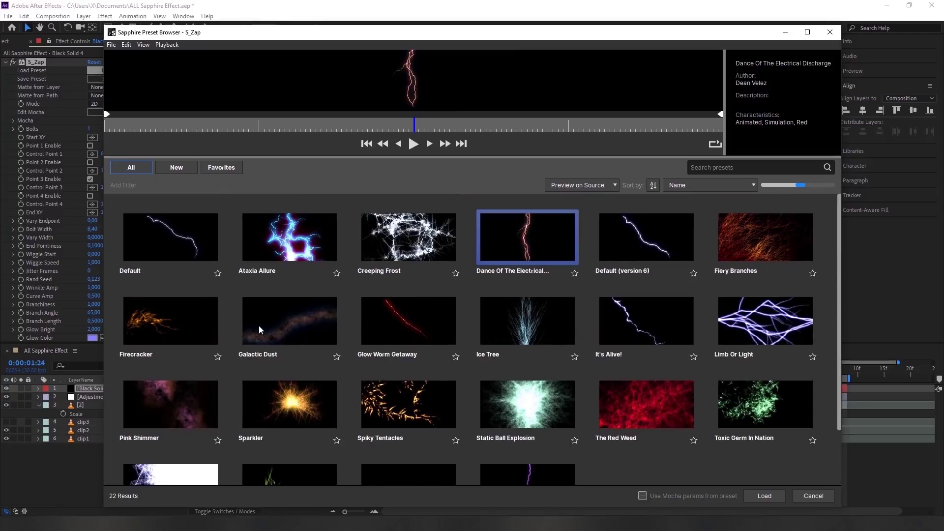
click(317, 254)
click(767, 497)
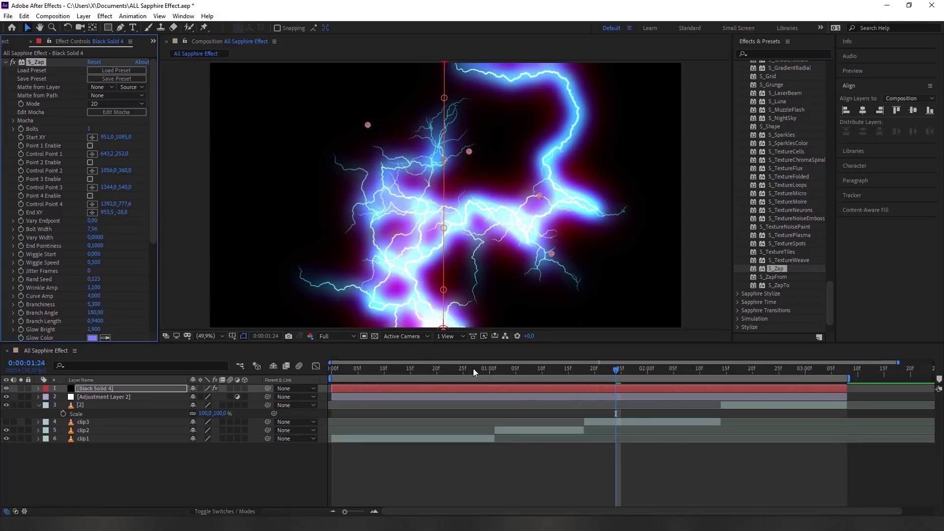
Play the zap preview from the first frame, move to the galaxy frame at 2:02, and remove S_Zap.
key(space)
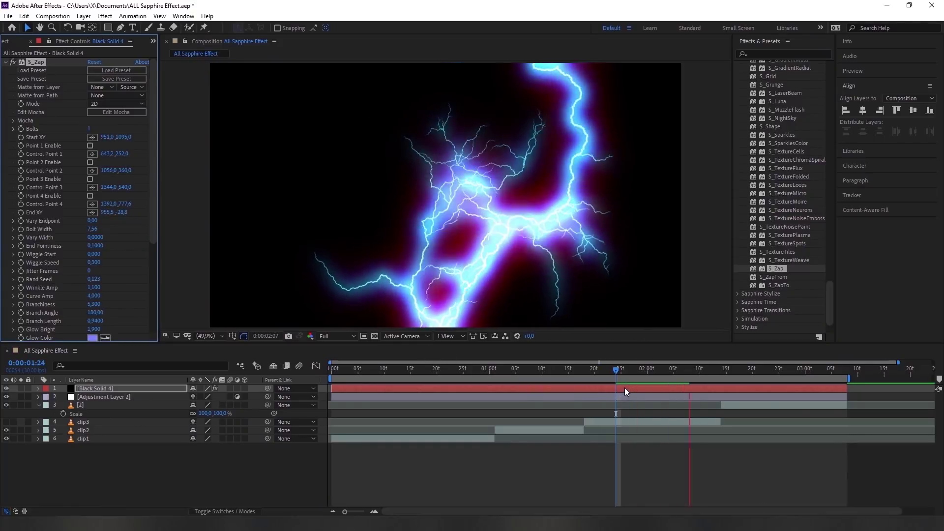
drag(616, 370, 333, 370)
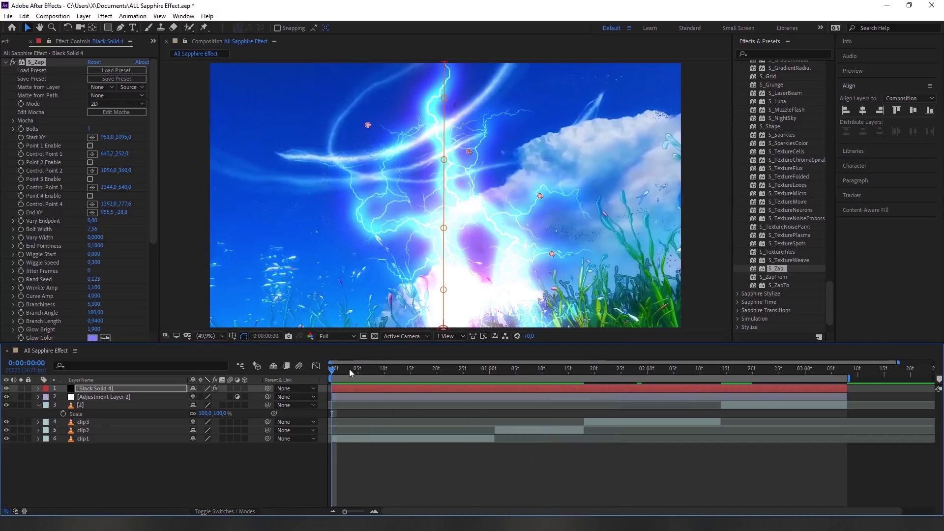
key(space)
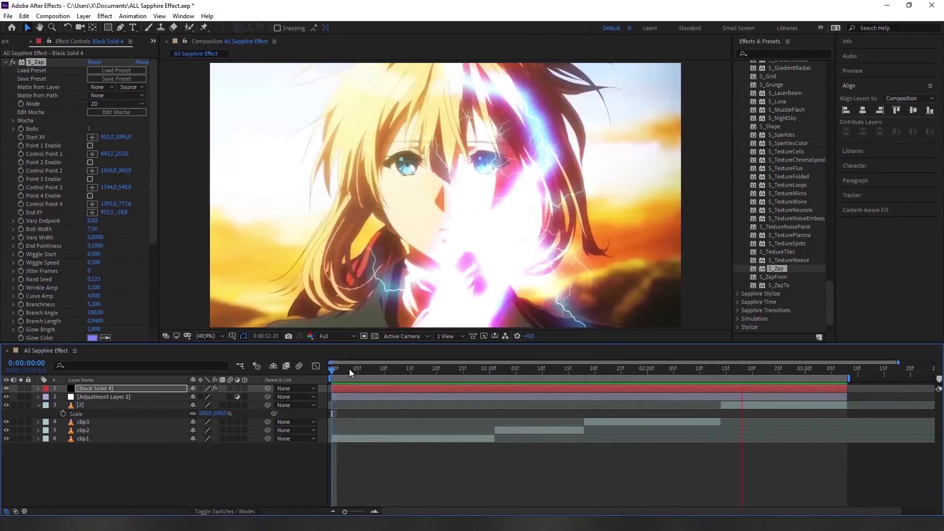
click(357, 370)
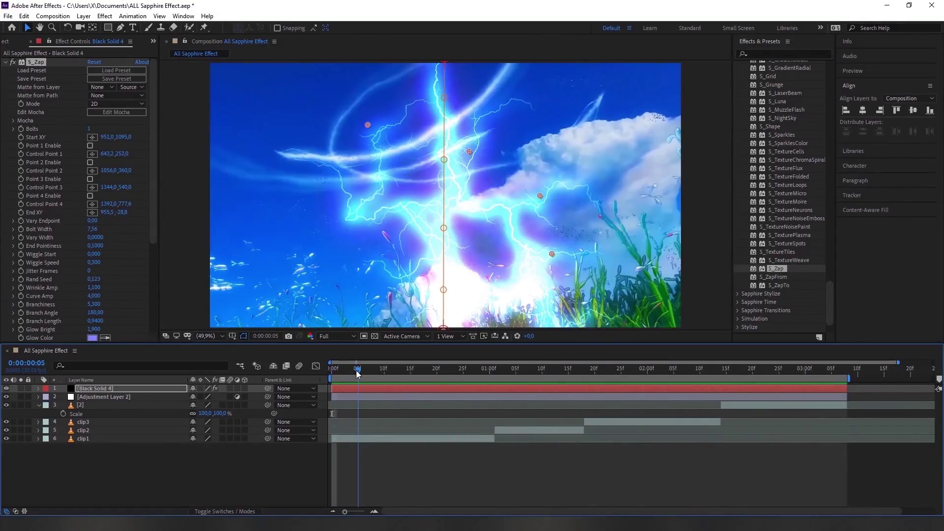
drag(357, 374, 657, 386)
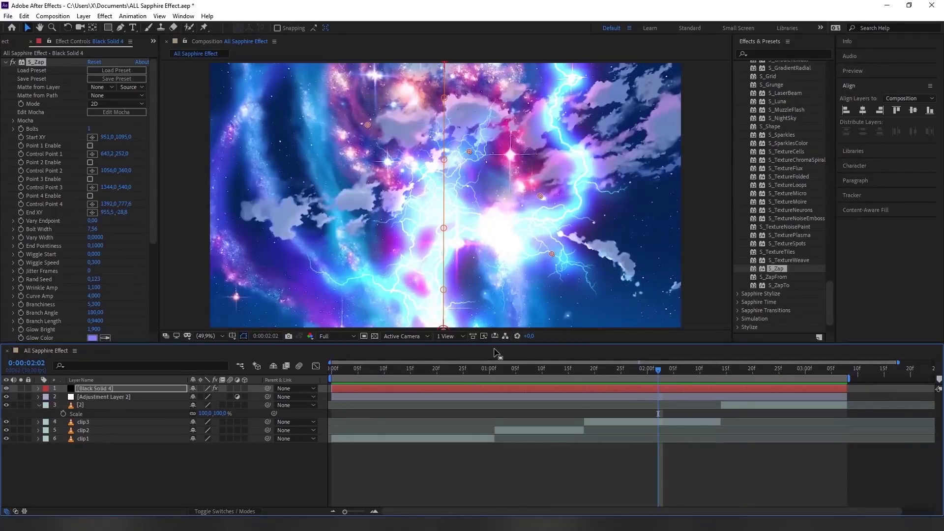
key(Delete)
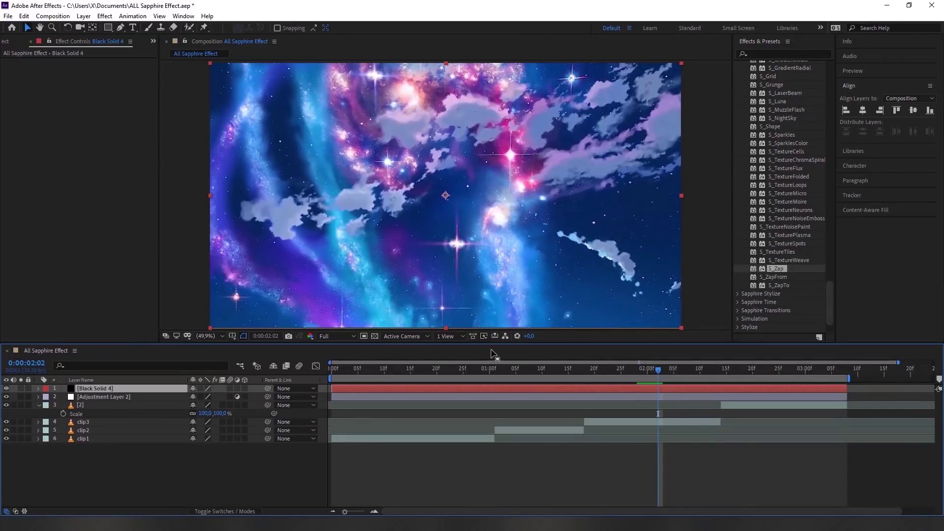
Apply S_ZapFrom with clip3 hidden, browse its presets without loading, remove it, and show clip3 again.
drag(772, 277, 657, 393)
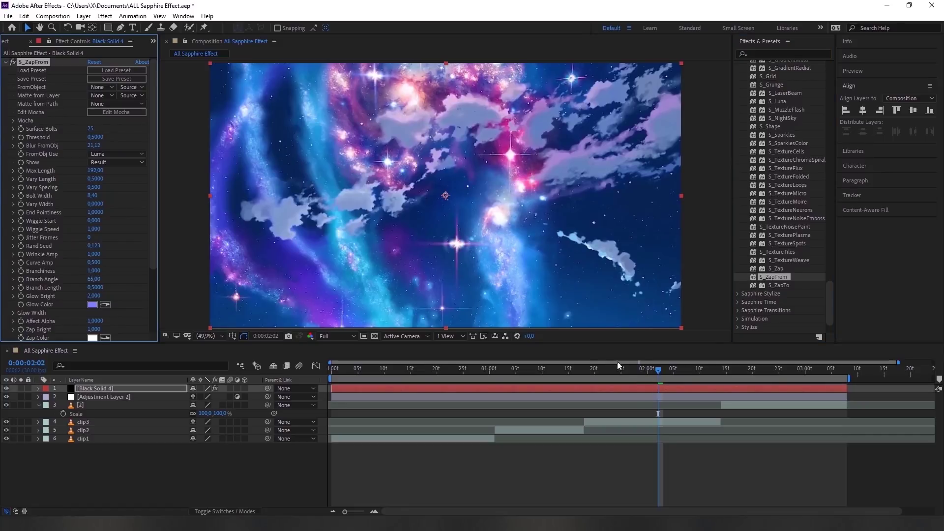
click(6, 422)
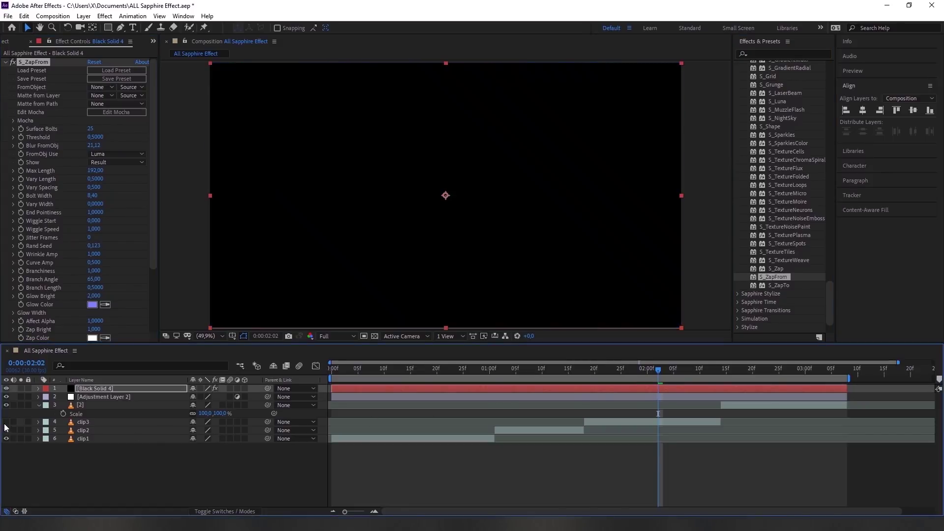
click(114, 71)
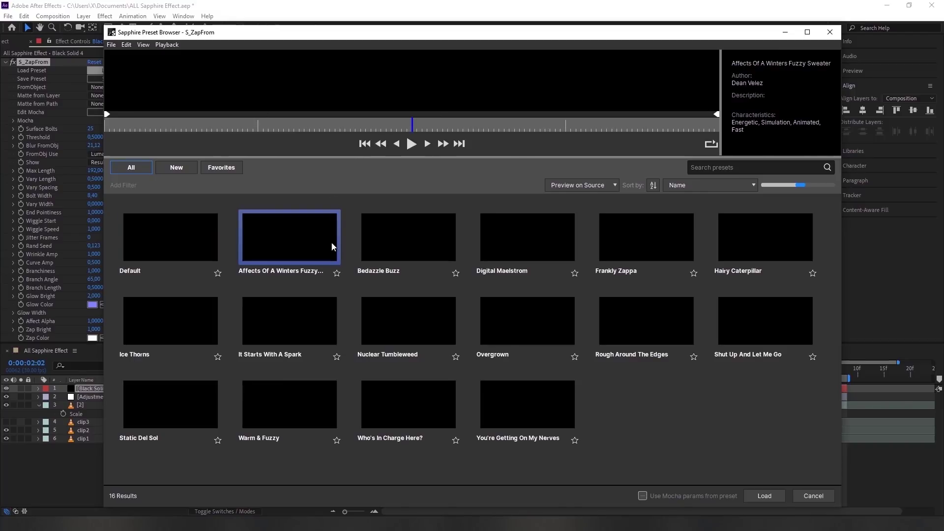
click(830, 32)
click(121, 135)
key(Delete)
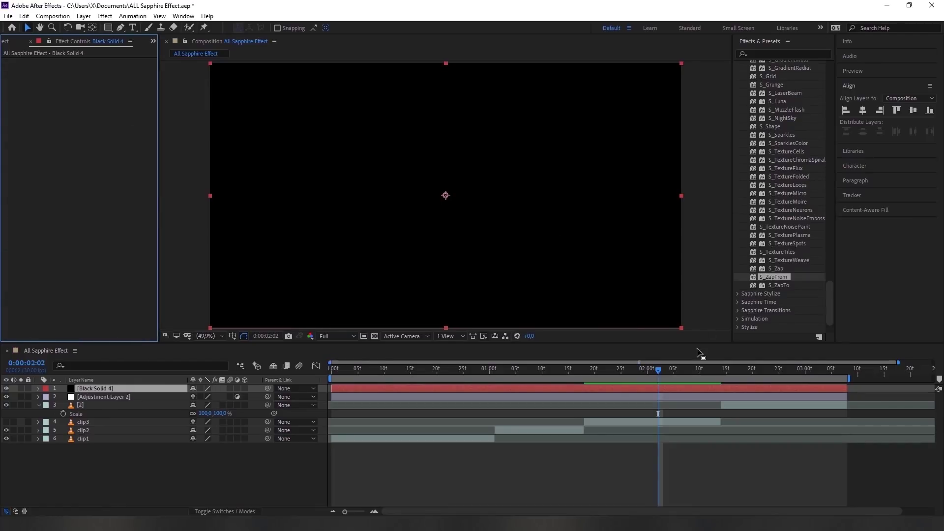
click(6, 422)
Apply S_ZapFrom to Adjustment Layer 2 and preview its lightning from the first frame.
drag(772, 278, 699, 397)
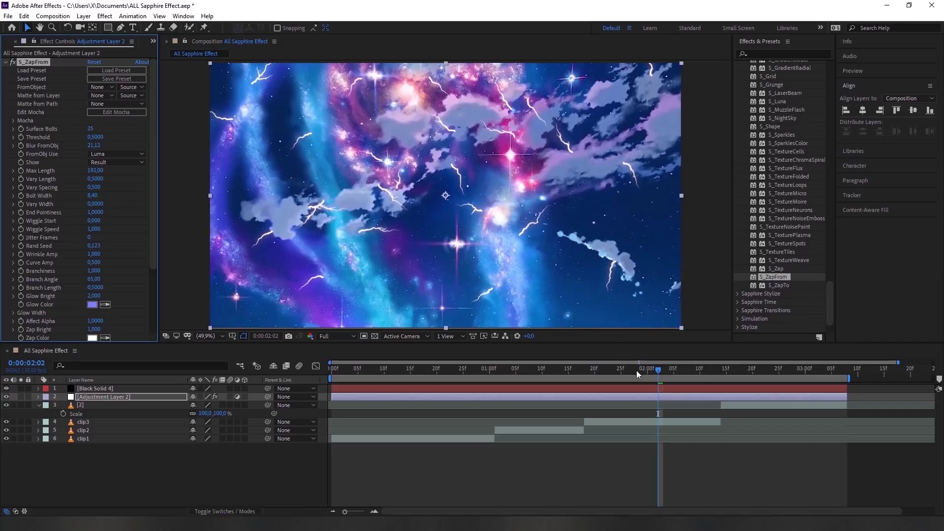
drag(650, 374, 333, 369)
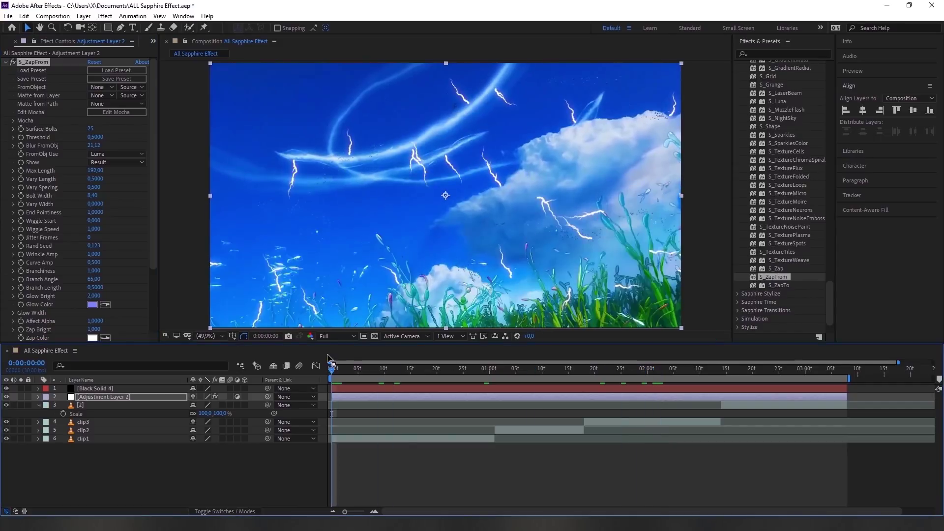
key(space)
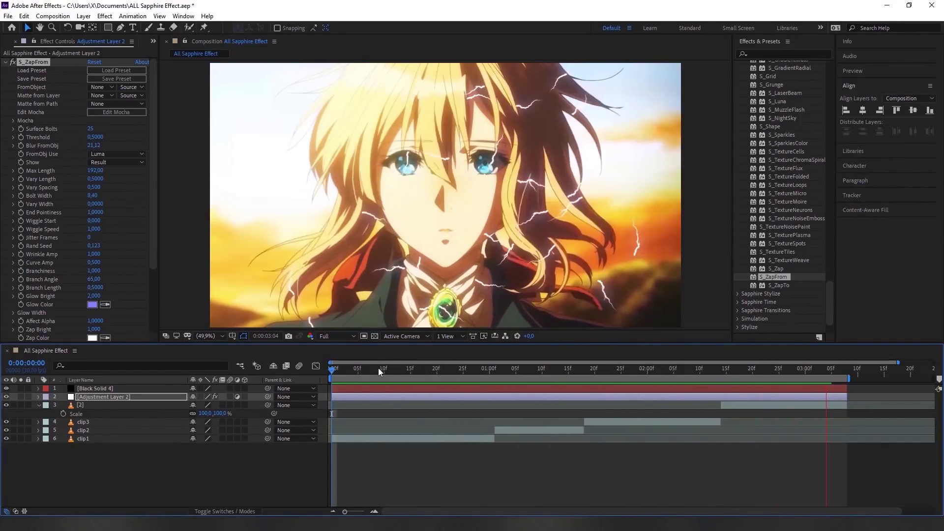
click(333, 373)
click(332, 373)
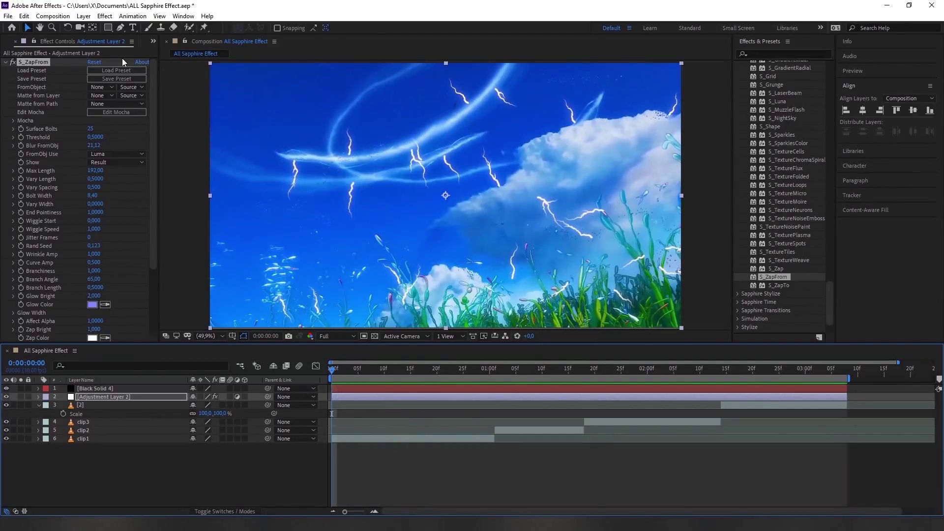
Load the Frankly Zappa preset after previewing You're Getting On My Nerves, then preview from the start.
click(116, 70)
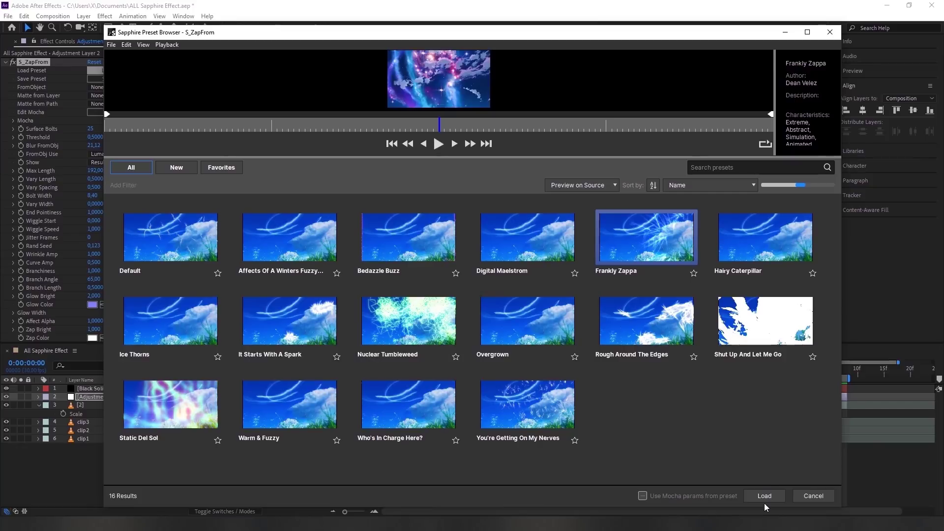
click(526, 408)
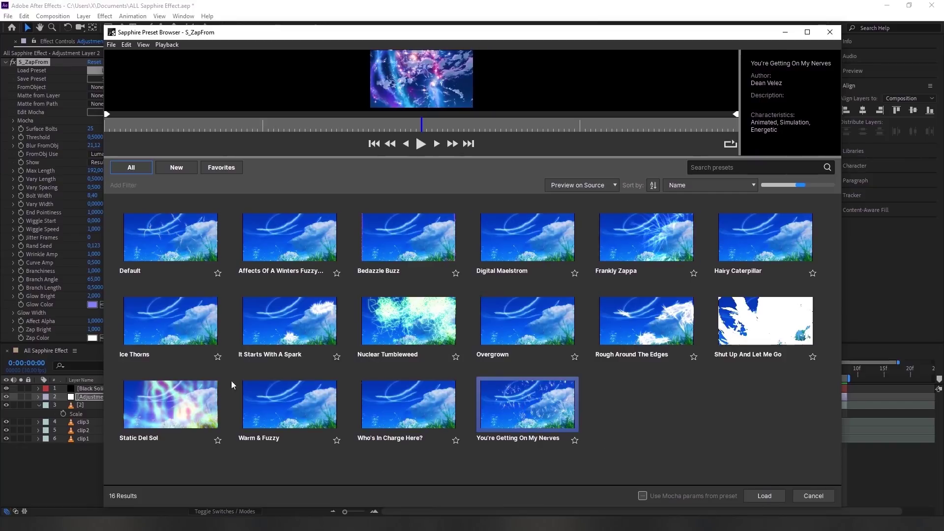
click(659, 227)
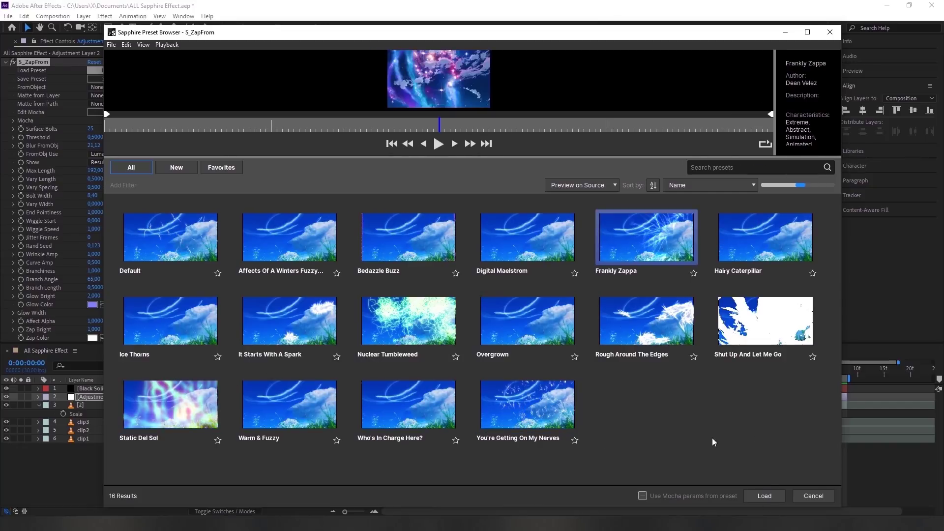
click(767, 490)
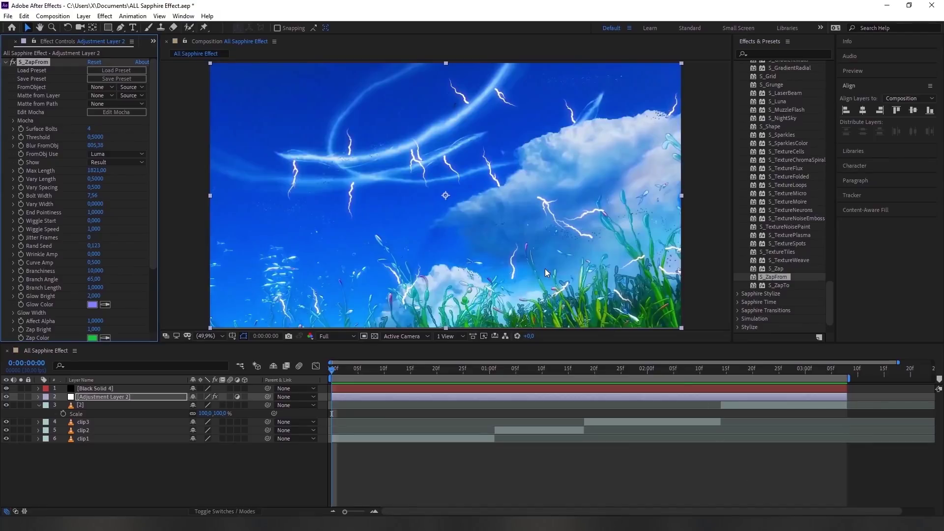
drag(374, 367, 297, 369)
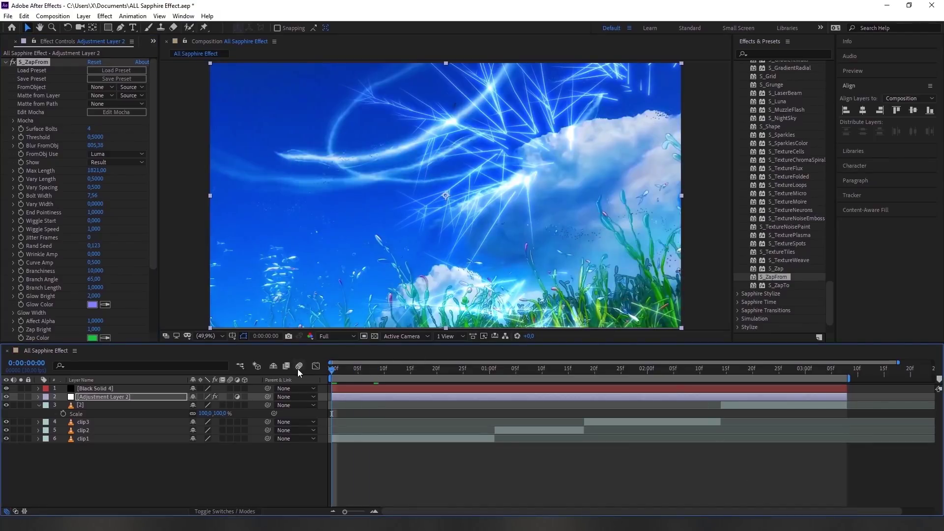
key(space)
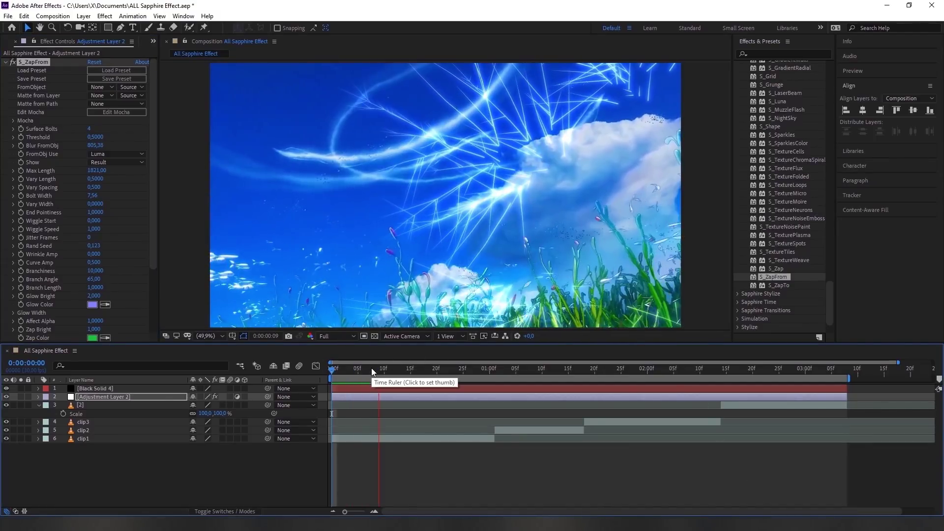
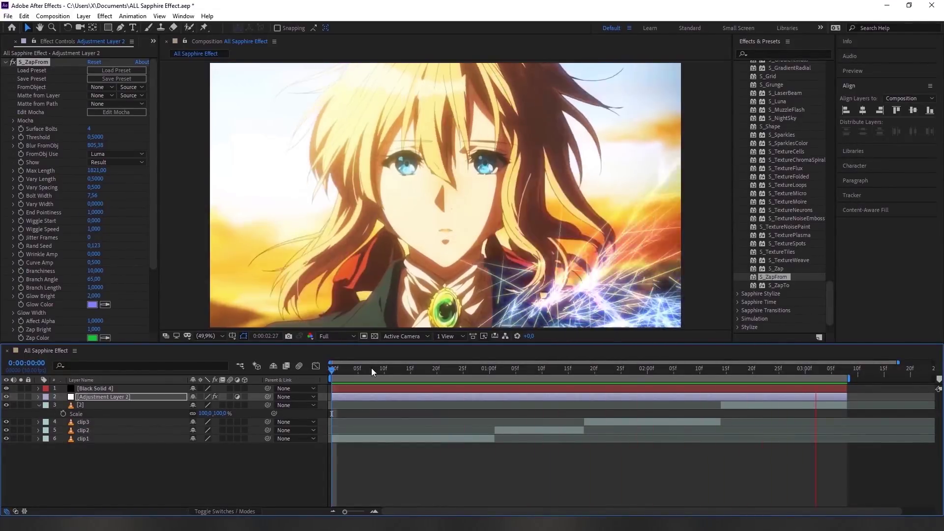
Stop the preview and swap S_ZapFrom for S_ZapTo on Adjustment Layer 2.
click(341, 368)
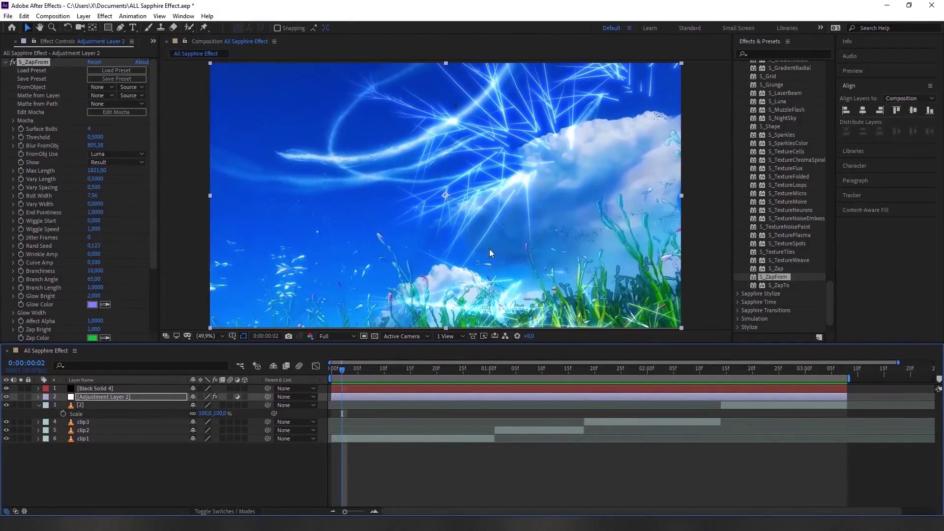
key(Delete)
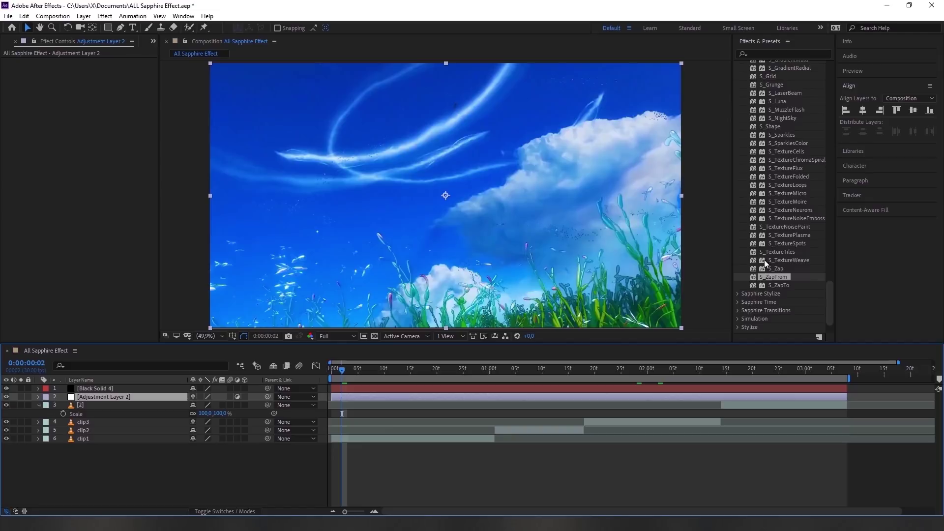
drag(778, 286, 641, 396)
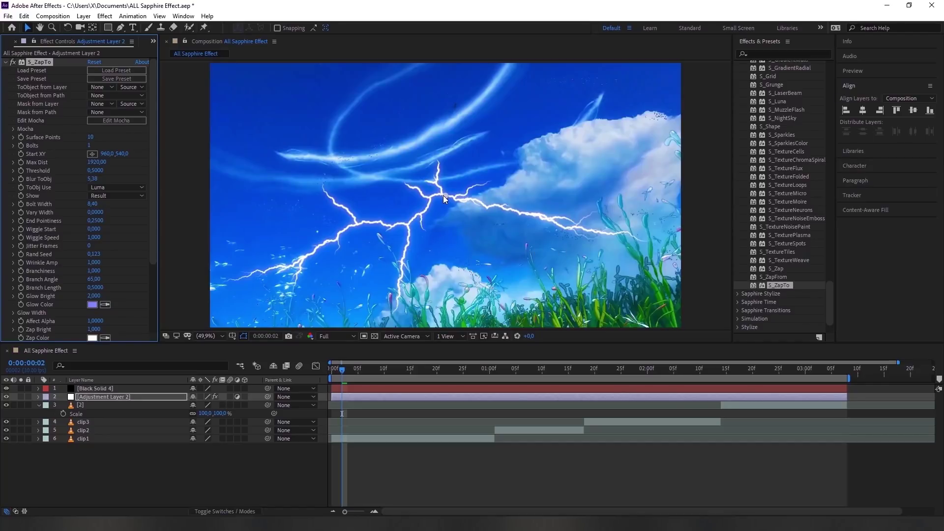
click(109, 72)
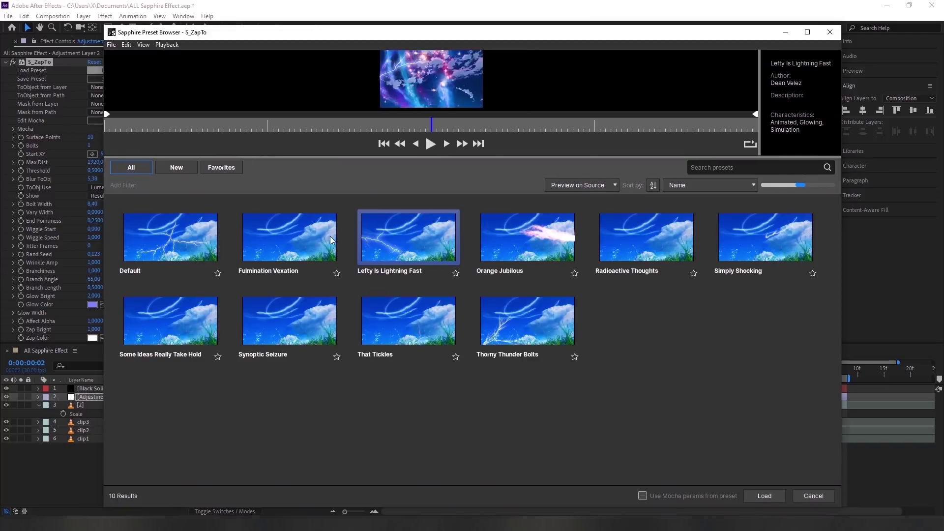
click(636, 240)
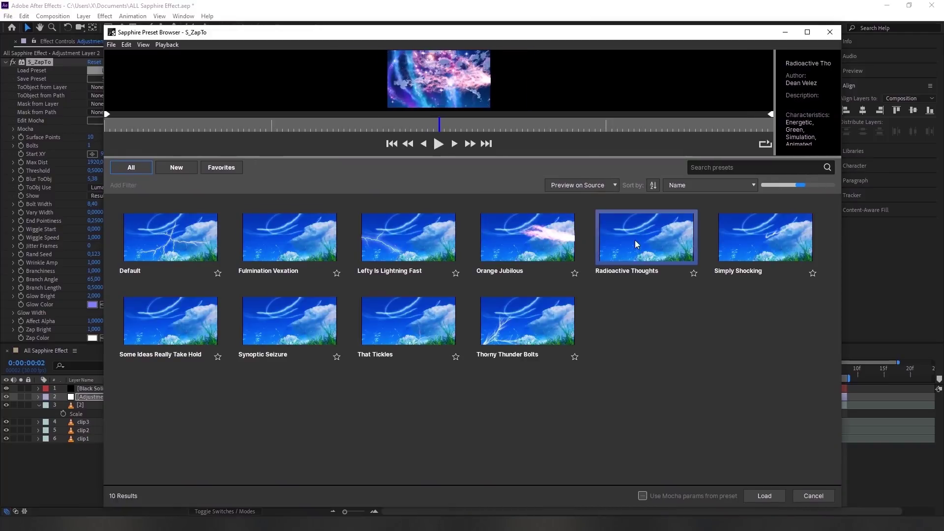
click(727, 242)
click(494, 311)
click(430, 326)
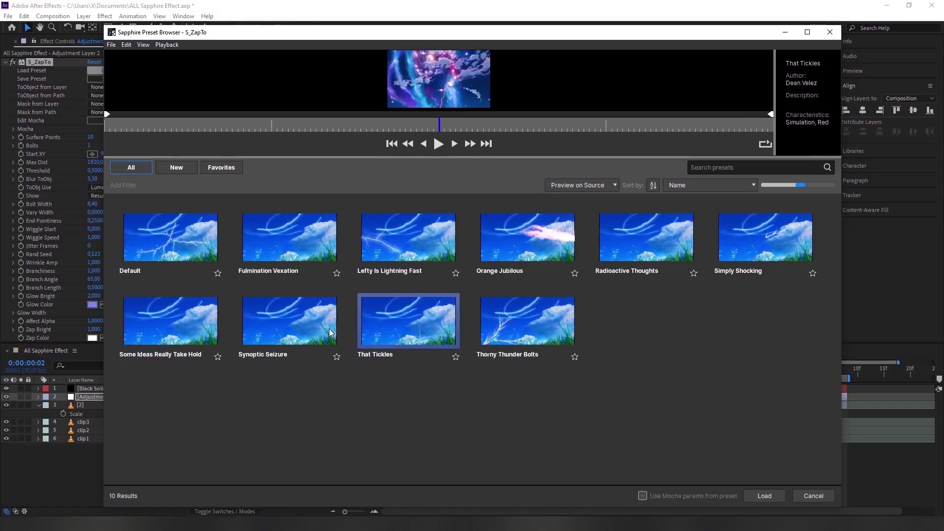
click(329, 329)
click(195, 329)
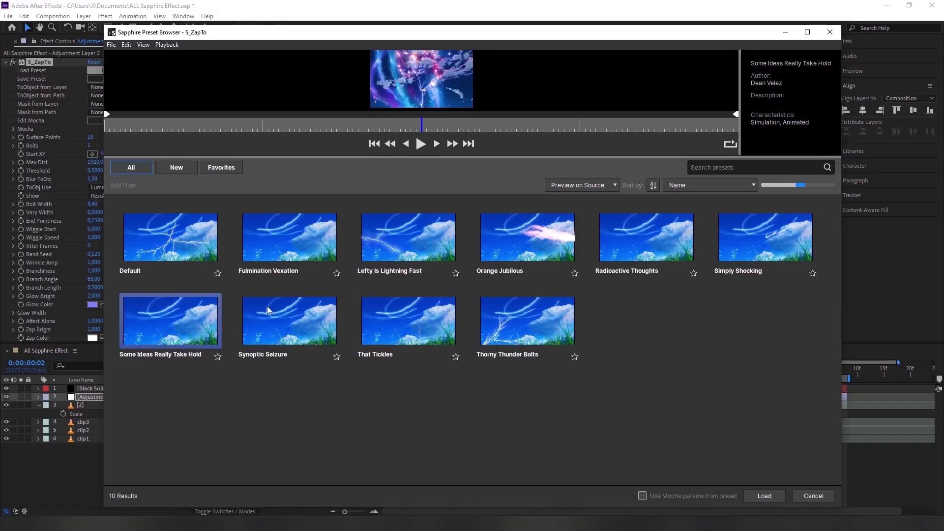
click(187, 251)
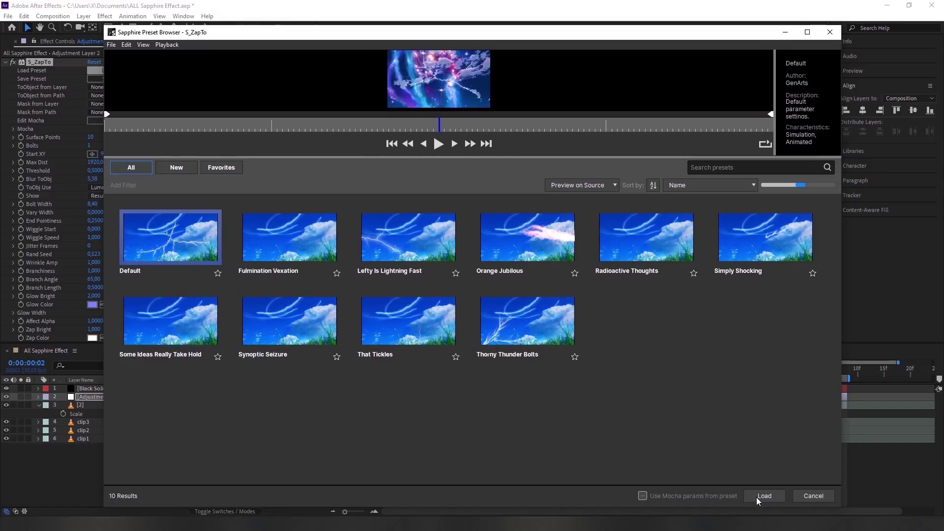
click(758, 498)
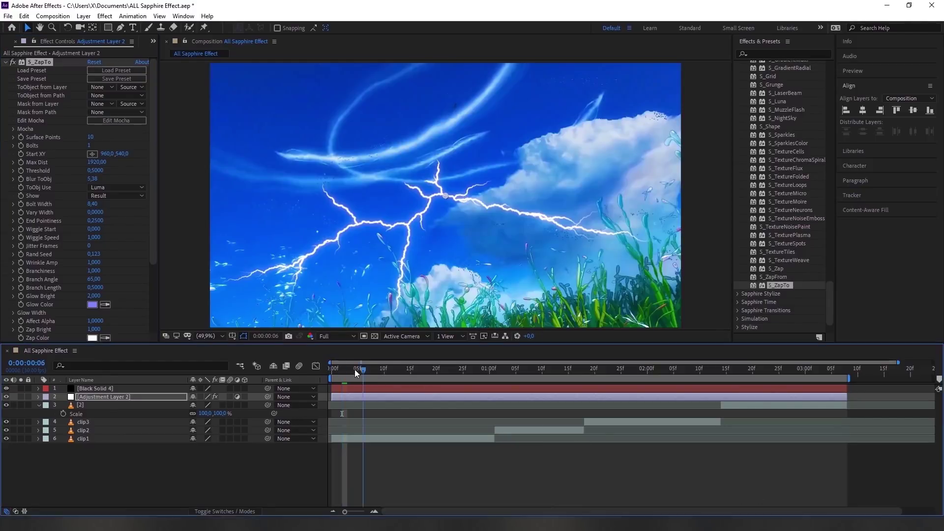
drag(361, 371, 313, 367)
Preview the S_ZapTo lightning, then remove it from the adjustment layer.
key(space)
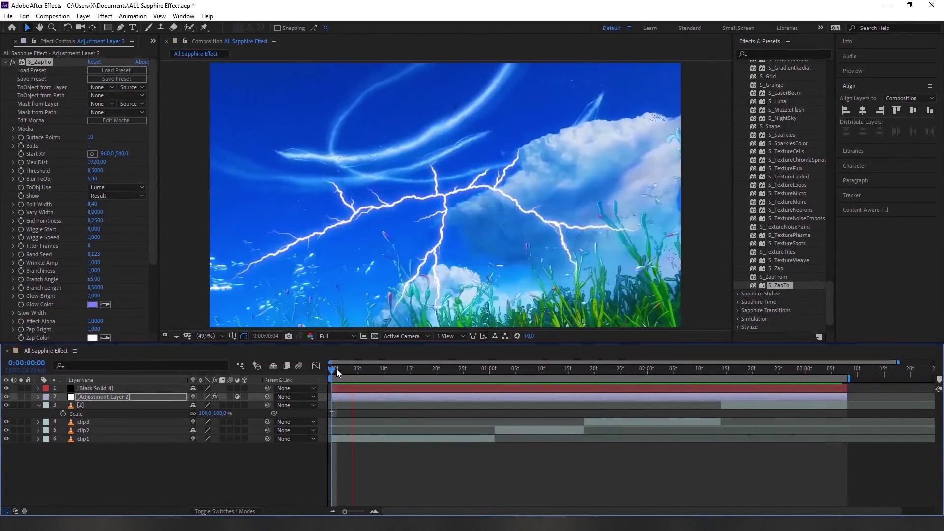
key(space)
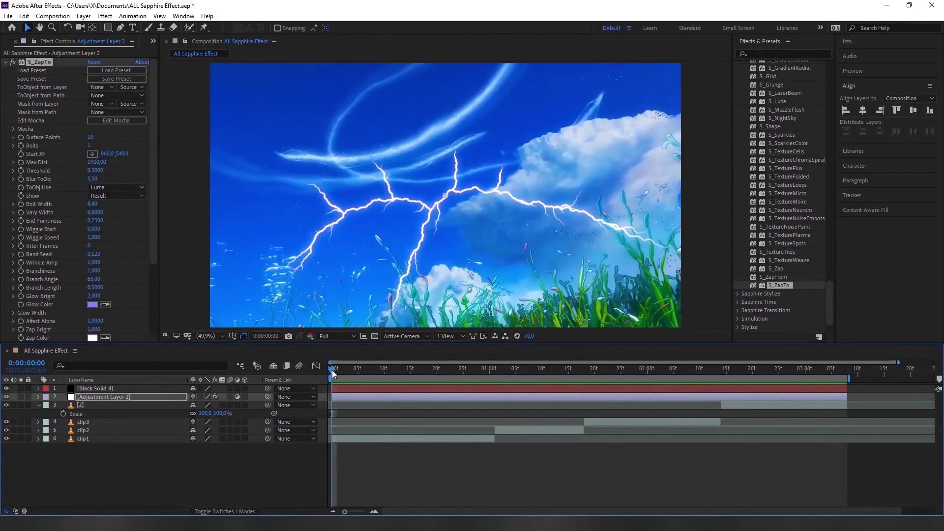
key(Delete)
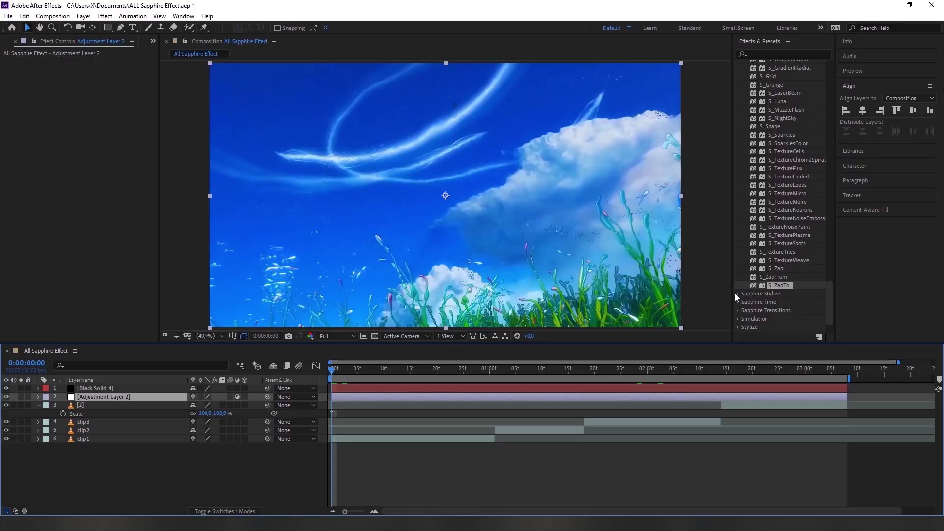
Expand the Sapphire Stylize effect group and delete the Black Solid 4 layer.
scroll(751, 252, down, 2)
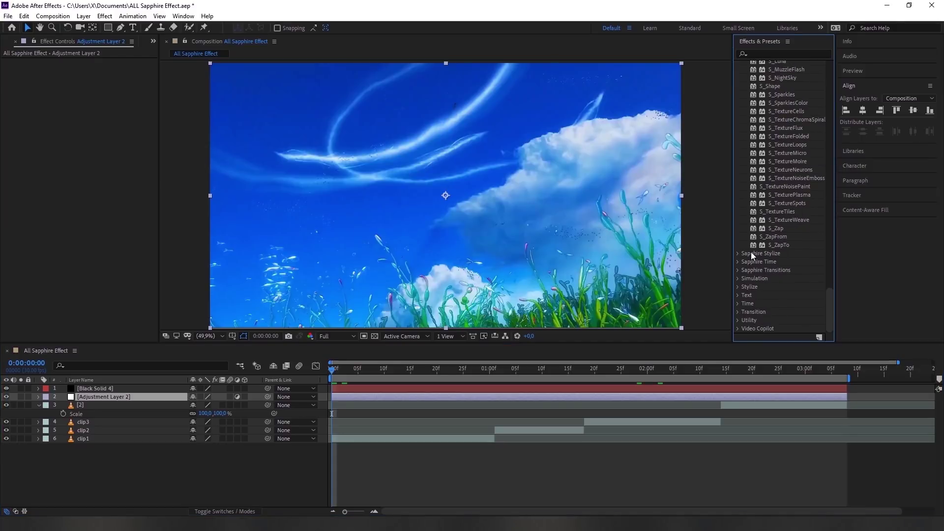
click(738, 254)
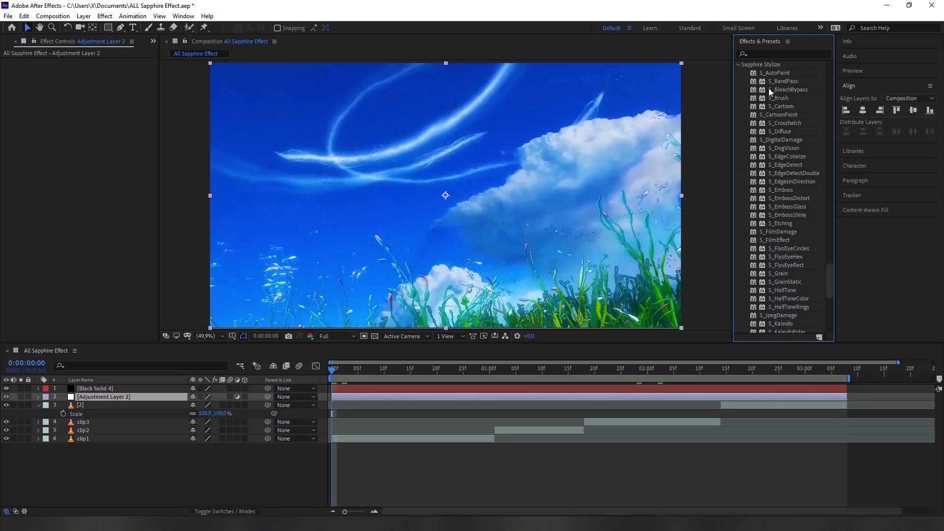
click(520, 388)
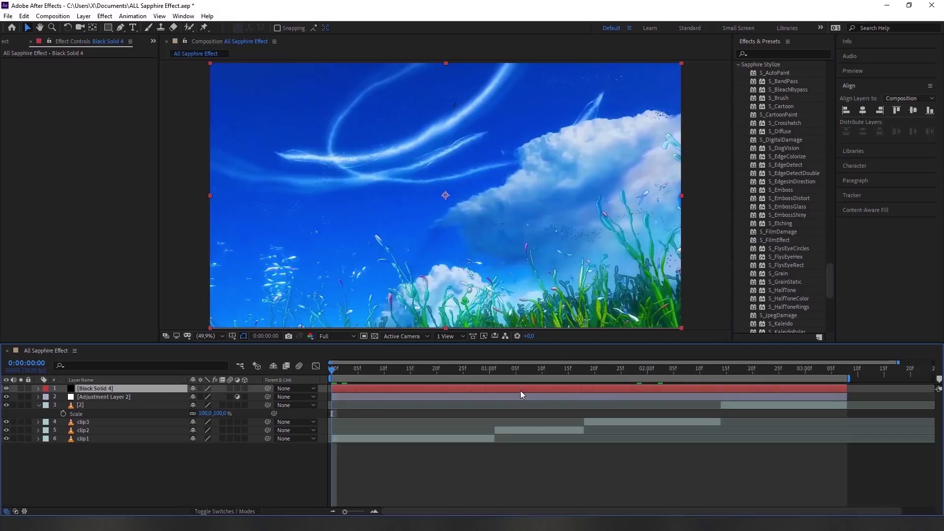
key(Delete)
drag(776, 74, 553, 392)
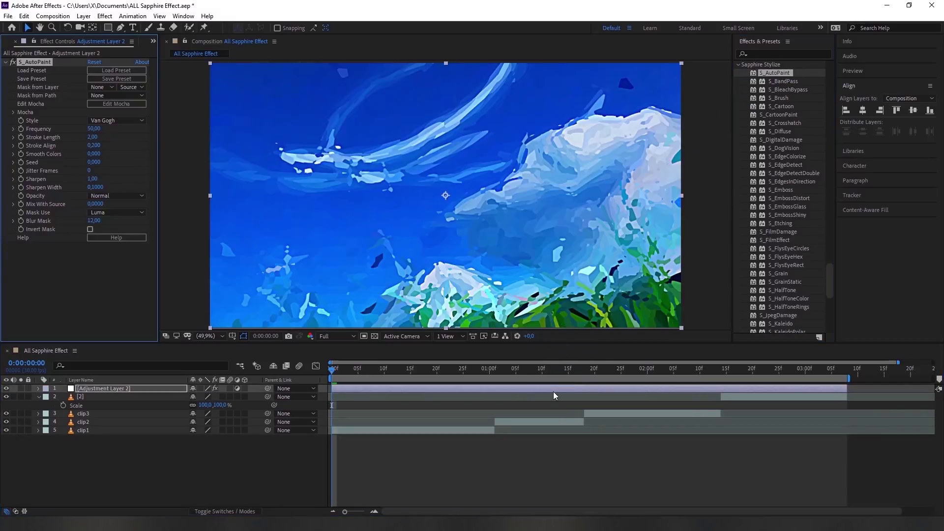
click(443, 369)
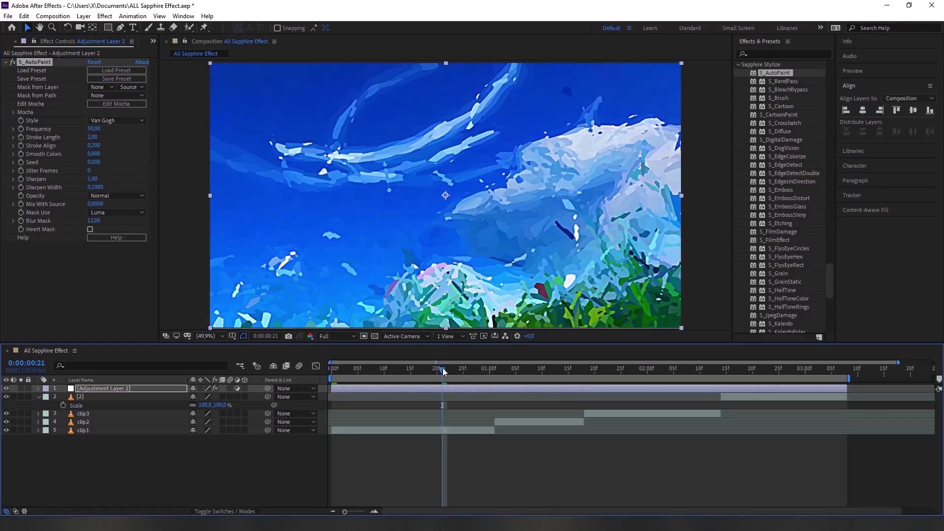
click(546, 370)
click(658, 370)
click(758, 370)
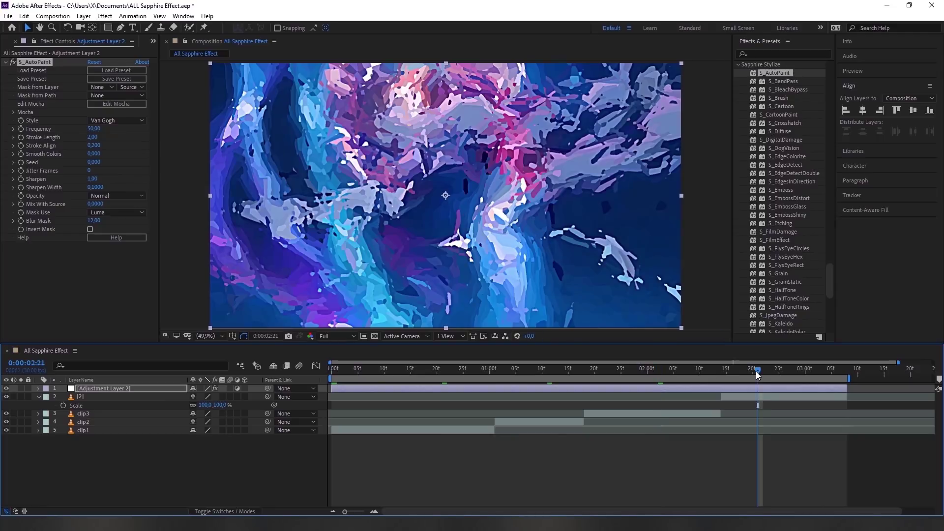
click(626, 369)
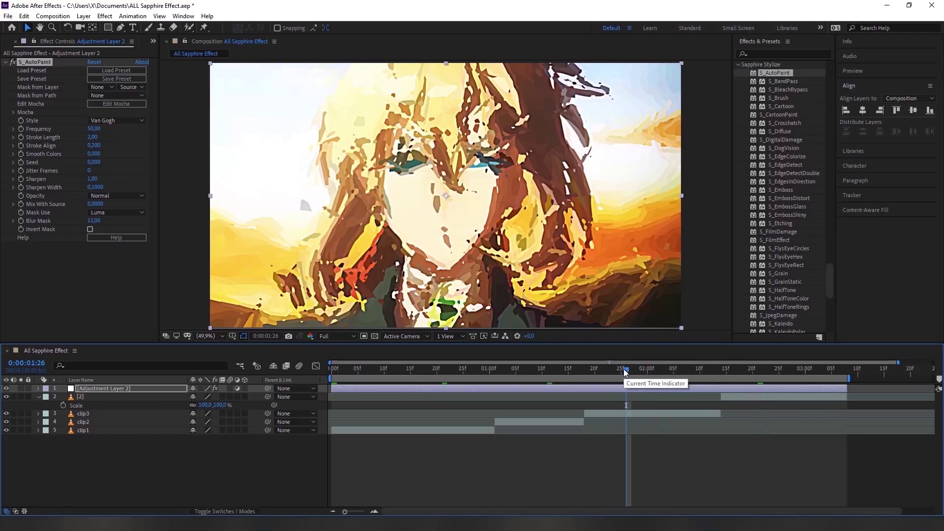
key(Delete)
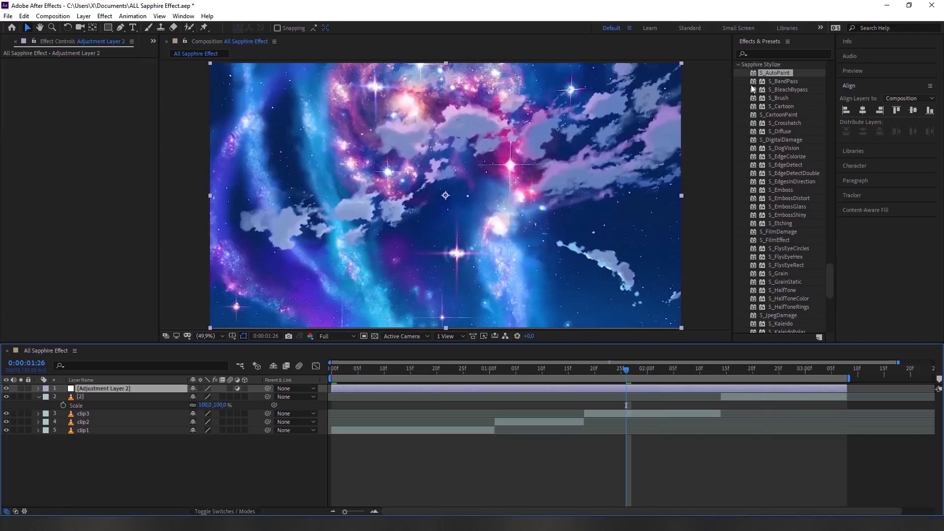
drag(779, 82, 627, 389)
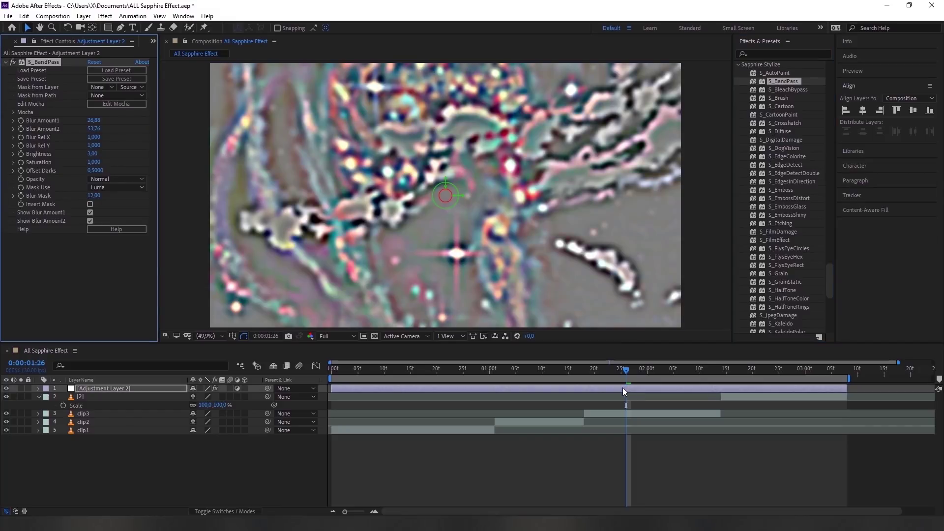
click(462, 197)
drag(462, 198, 448, 193)
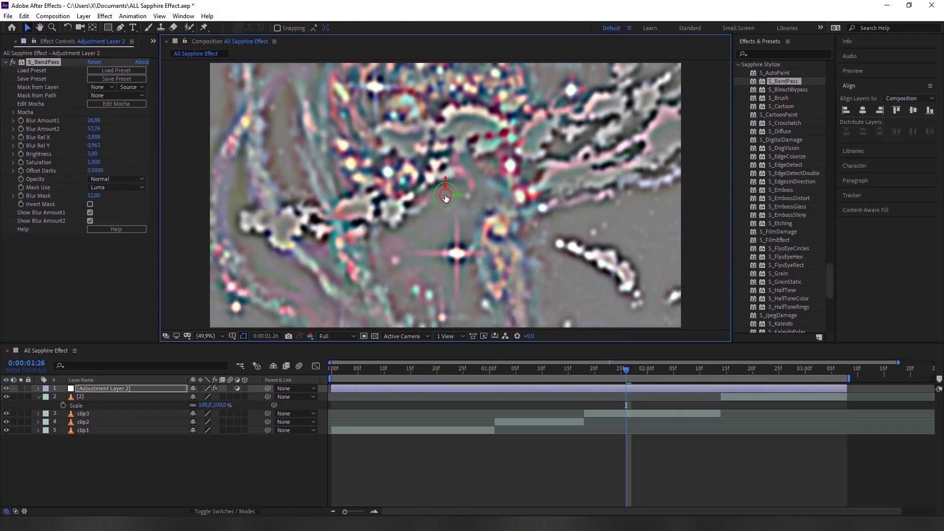
key(Delete)
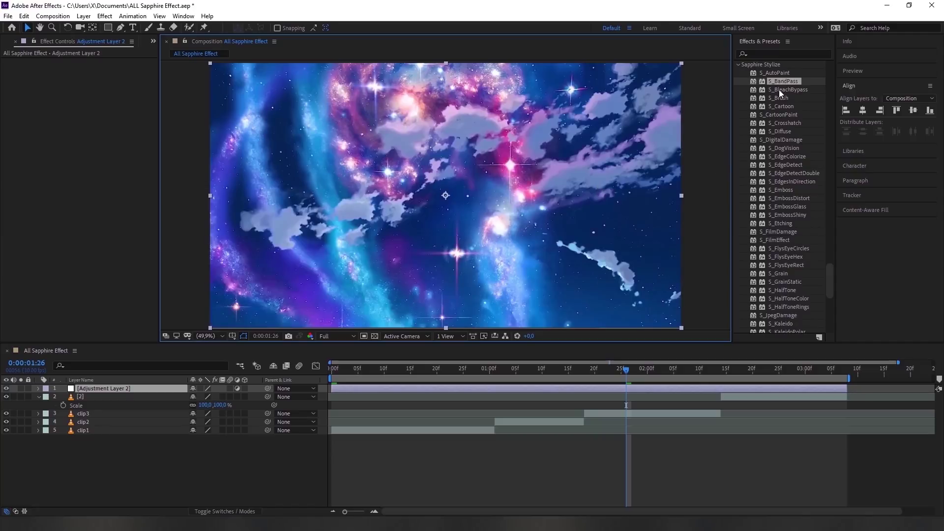
Apply S_BleachBypass, compare it on/off across several clips, then remove it.
drag(779, 90, 610, 390)
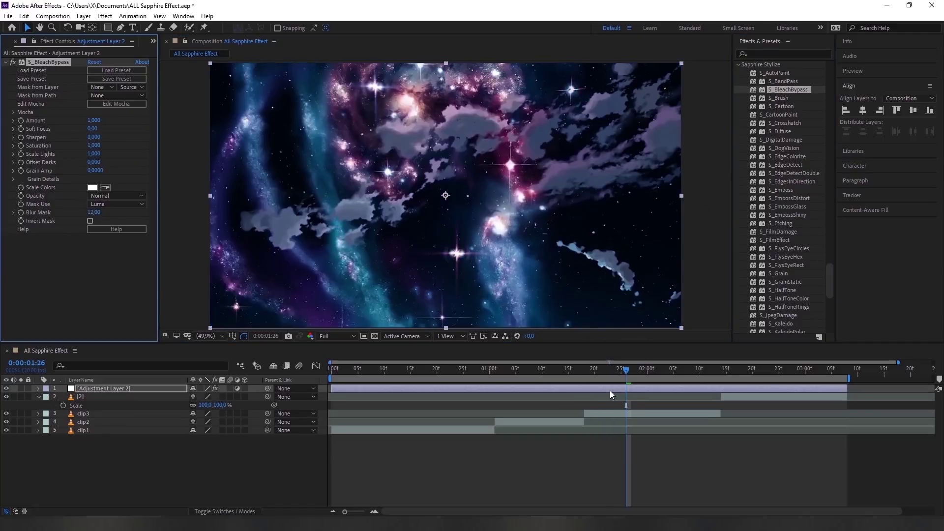
click(533, 370)
click(428, 370)
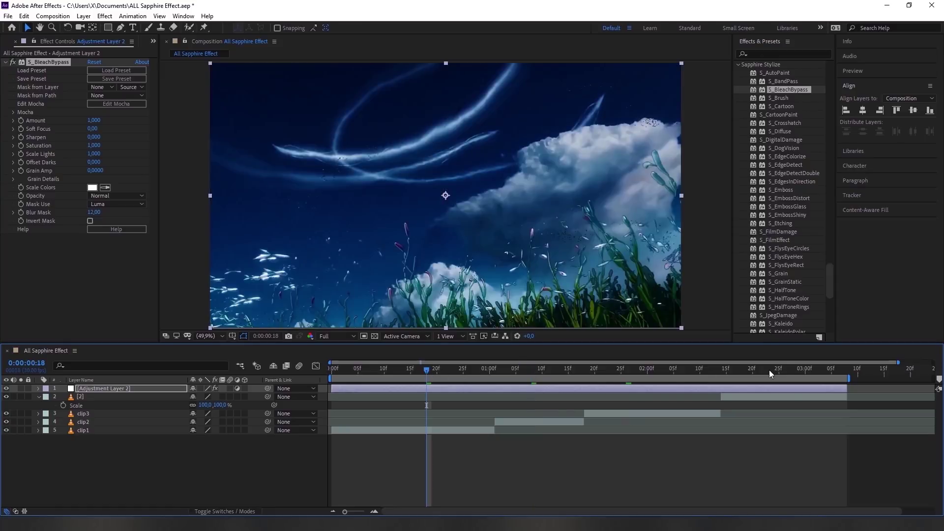
click(779, 370)
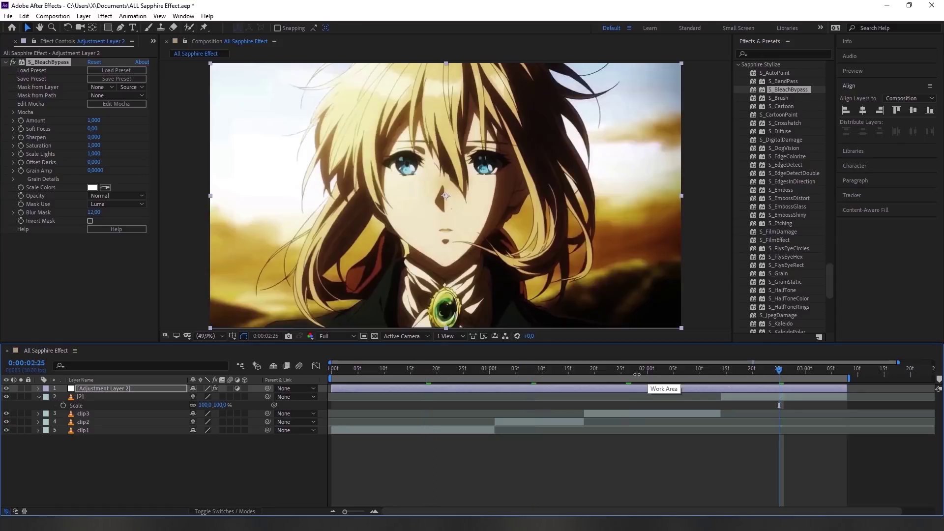
click(12, 62)
click(12, 62)
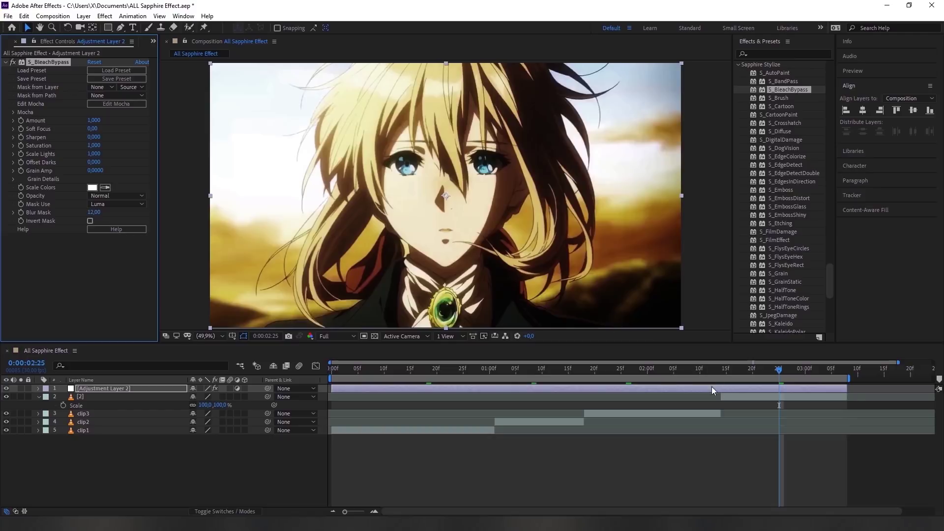
click(658, 370)
key(Delete)
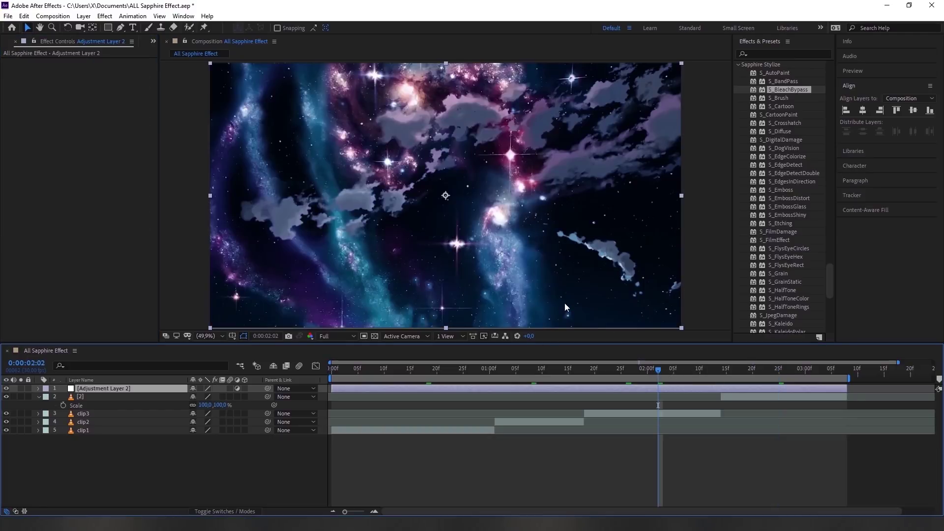
Apply S_Brush to Adjustment Layer 2, preview it on each clip, then remove it.
drag(779, 101, 641, 389)
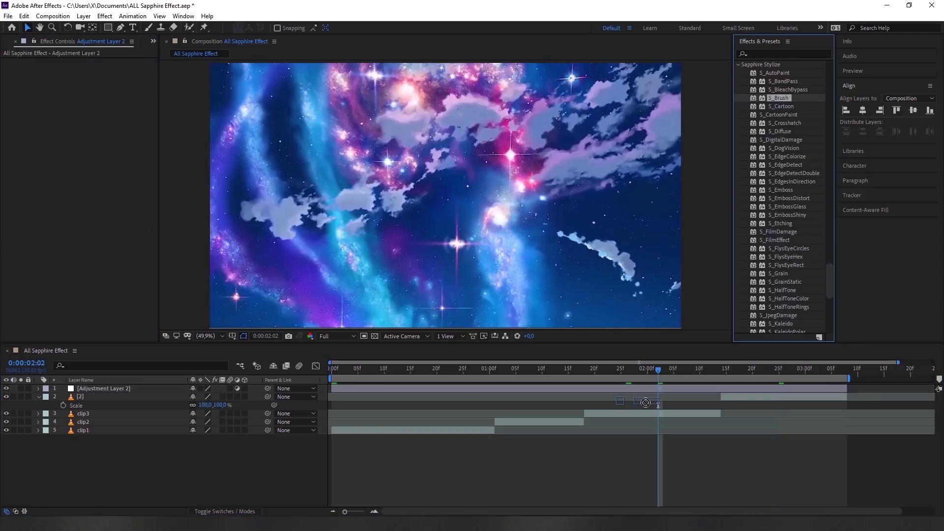
drag(641, 389, 641, 389)
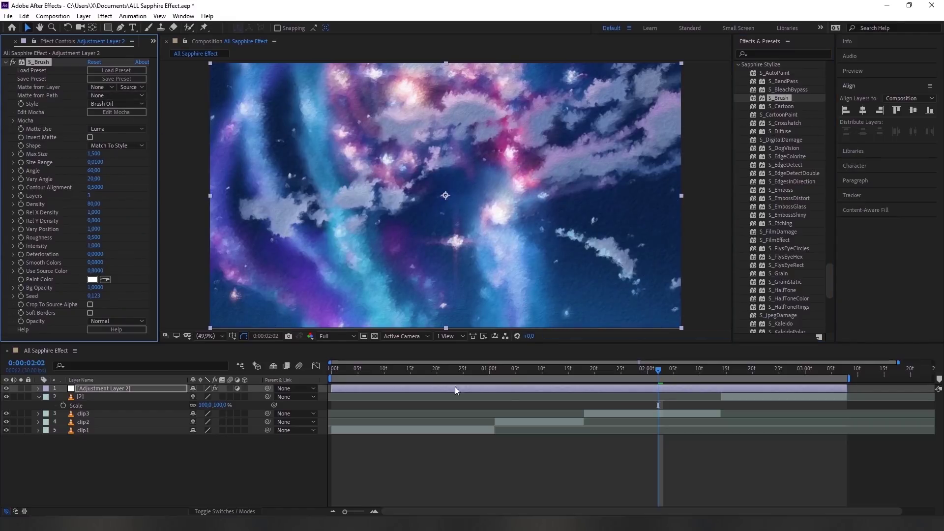
click(527, 372)
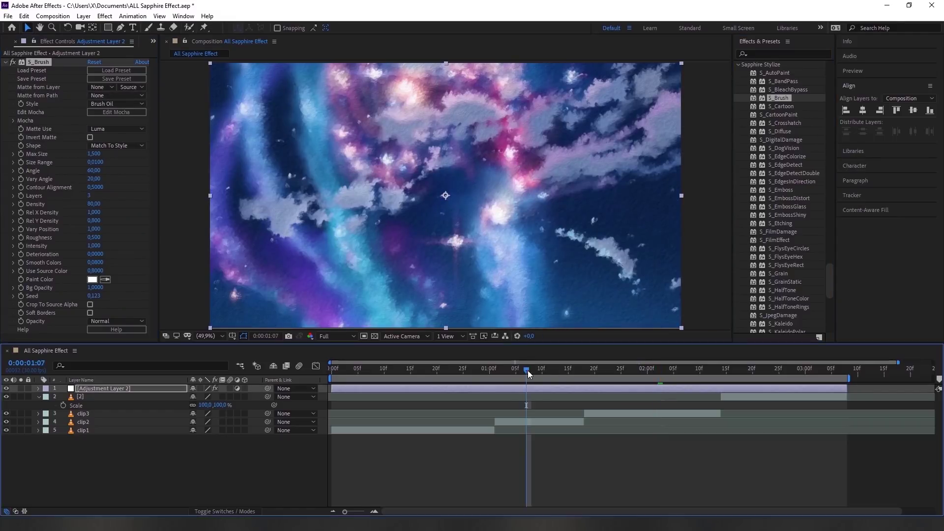
click(431, 370)
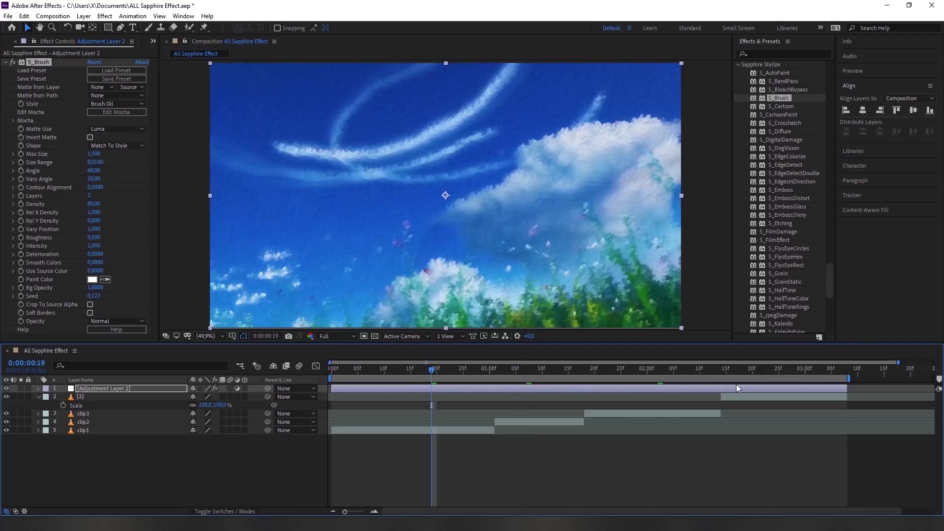
click(770, 372)
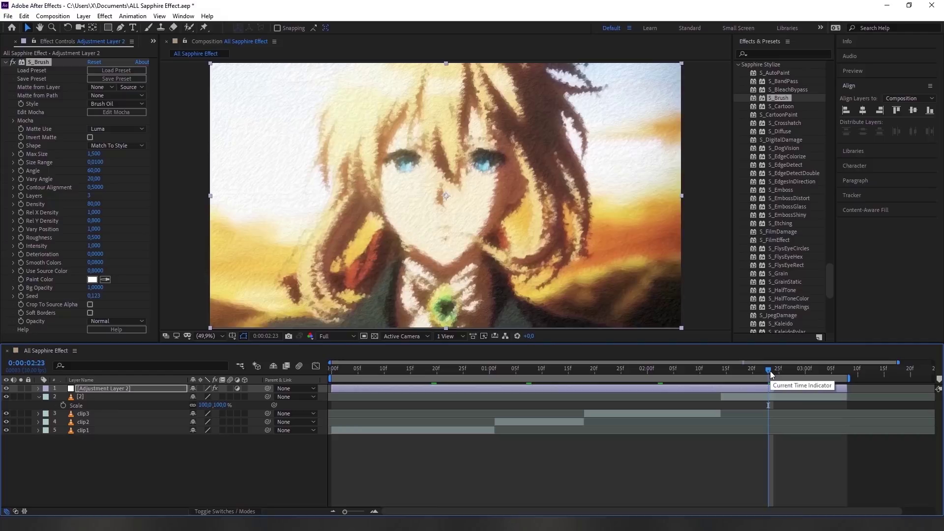
click(641, 372)
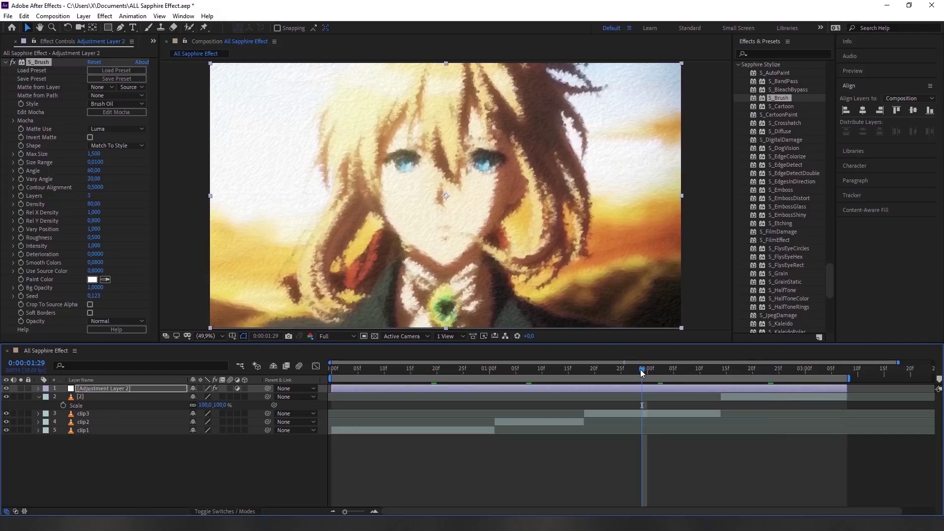
key(Delete)
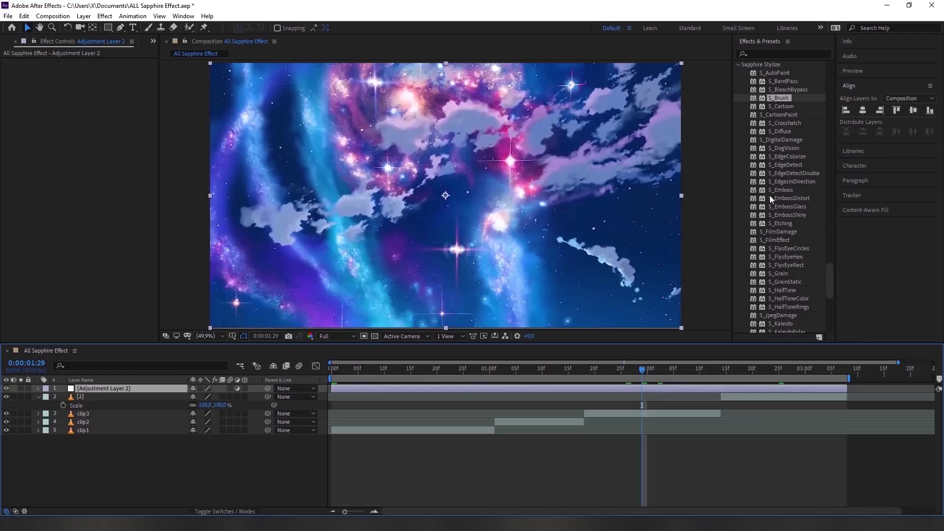
Apply S_Cartoon, preview it on the anime, leaves and sky frames, then remove it.
drag(781, 107, 638, 387)
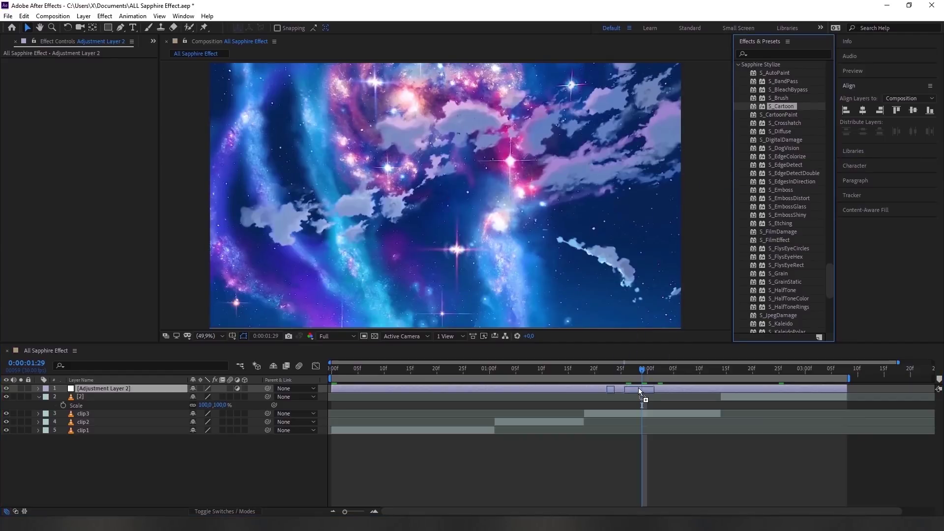
drag(638, 388, 639, 388)
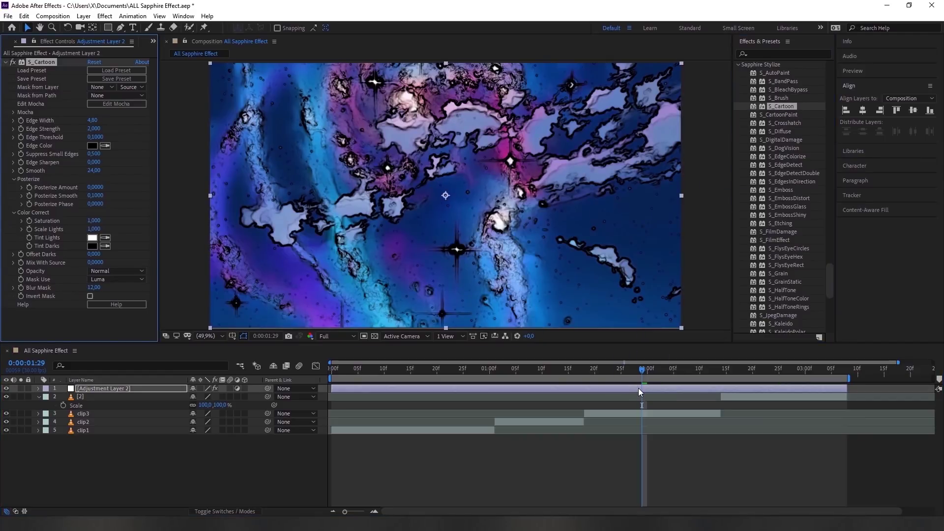
click(779, 368)
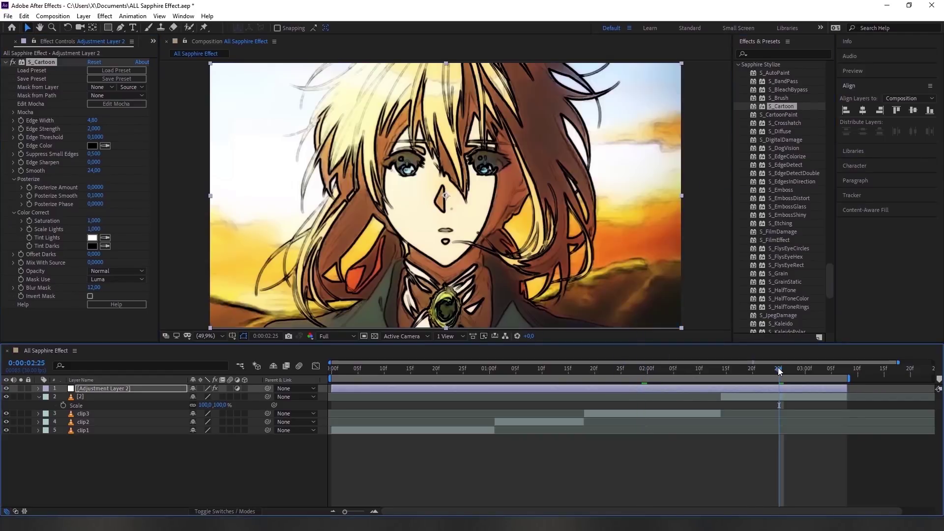
click(532, 369)
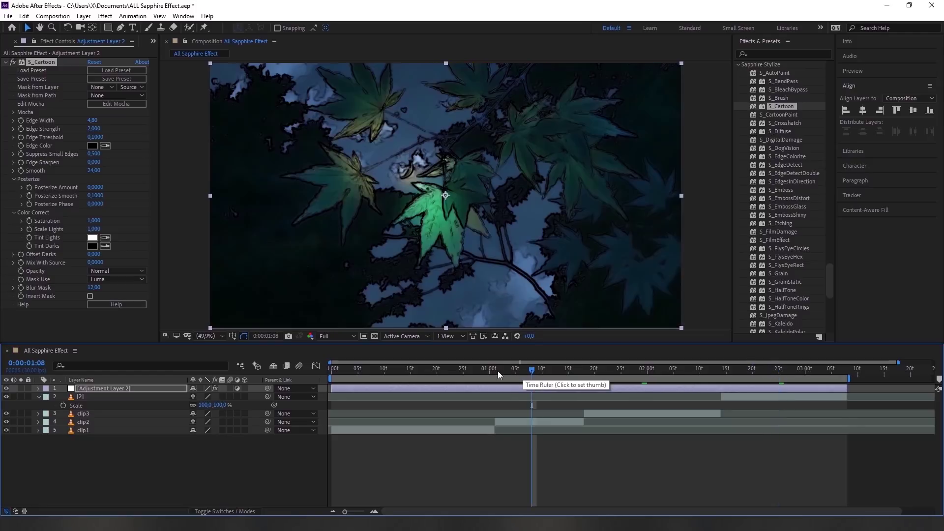
click(429, 368)
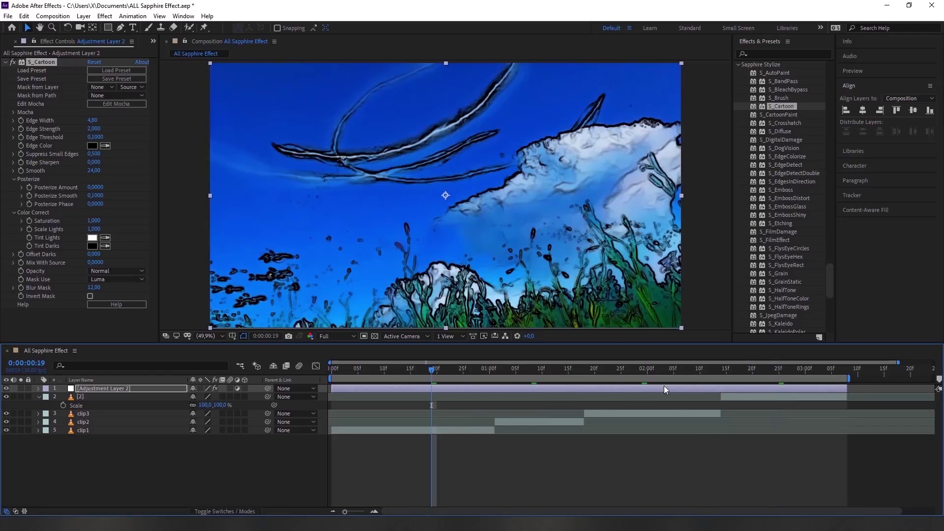
click(662, 374)
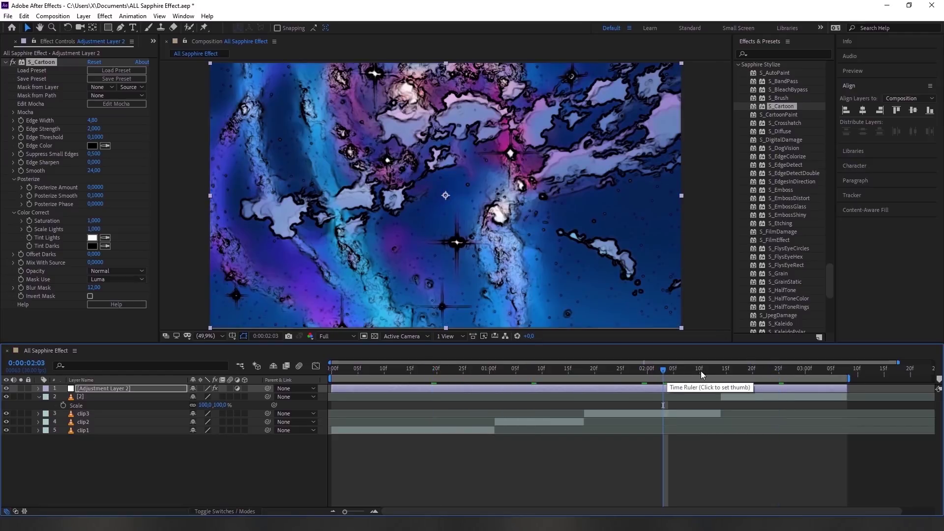
key(Delete)
Apply S_CartoonPaint, preview it across the clips, then undo it.
mouse_move(784, 114)
mouse_down()
mouse_move(724, 205)
mouse_move(647, 389)
mouse_up()
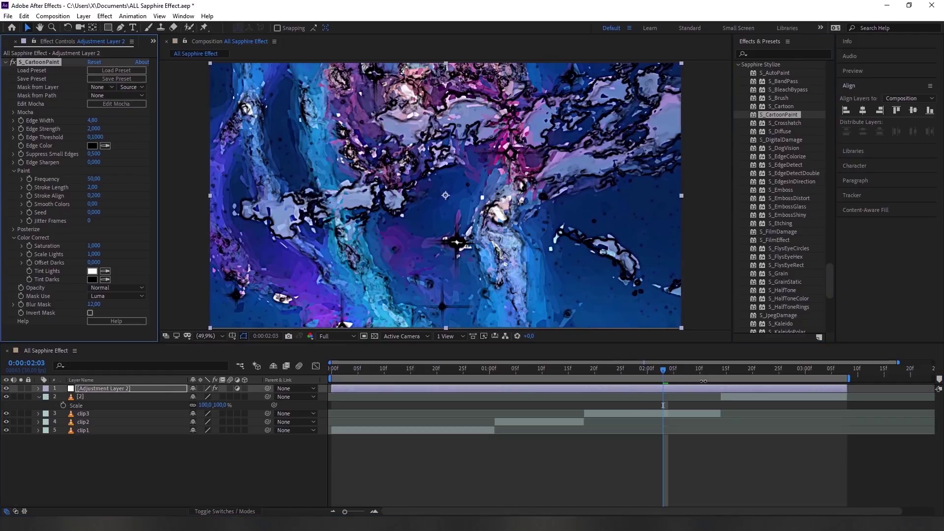
click(753, 373)
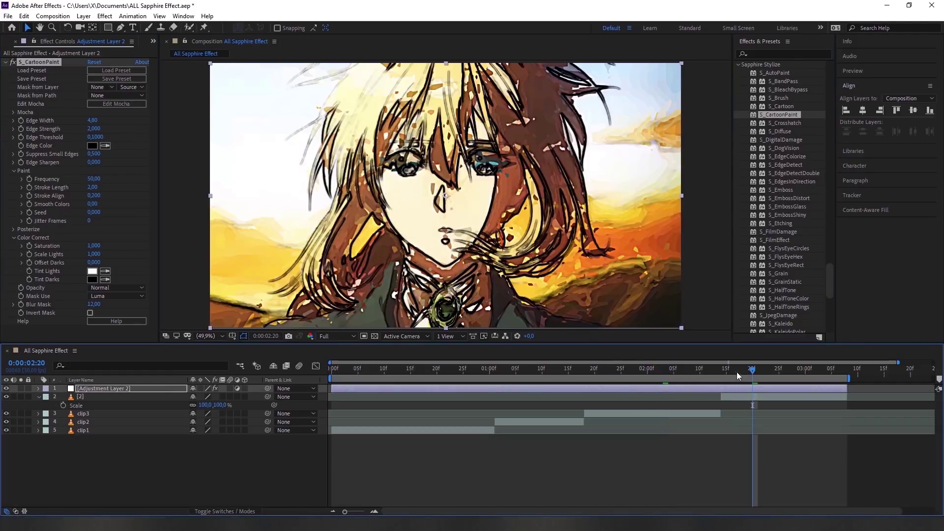
click(538, 372)
click(426, 370)
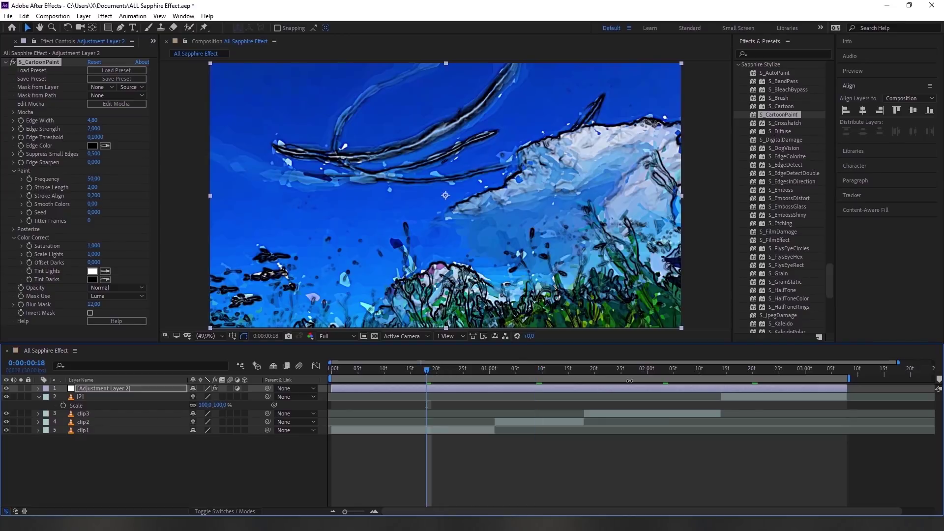
click(645, 372)
key(ctrl+z)
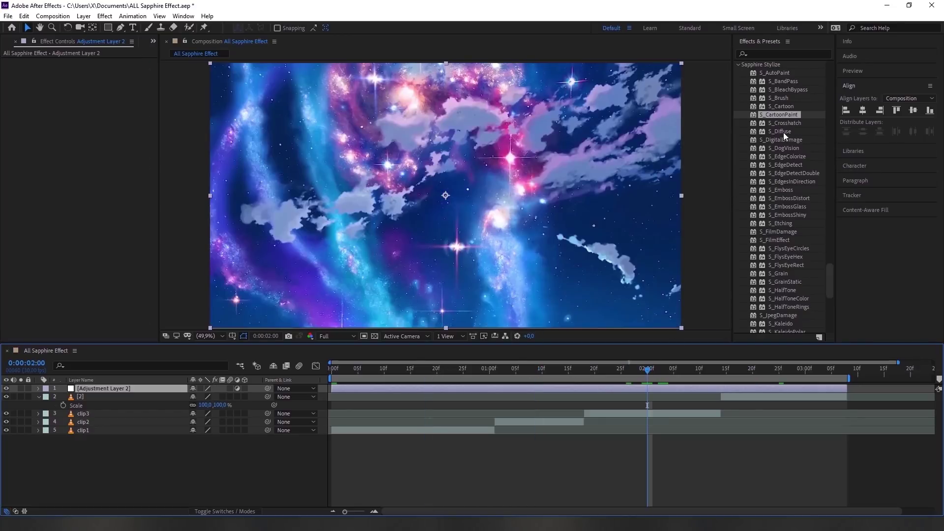
Apply S_Crosshatch, preview it on the girl frame, then undo it.
drag(785, 123, 612, 391)
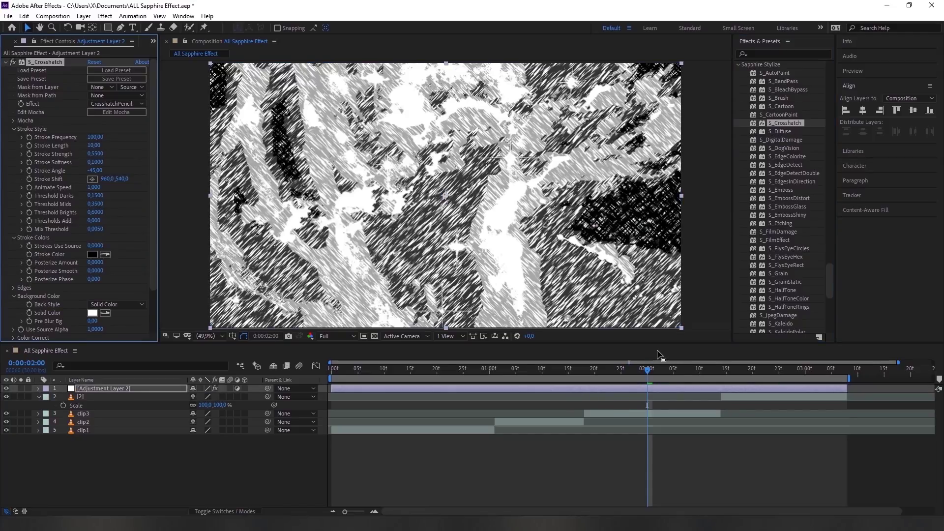
click(764, 370)
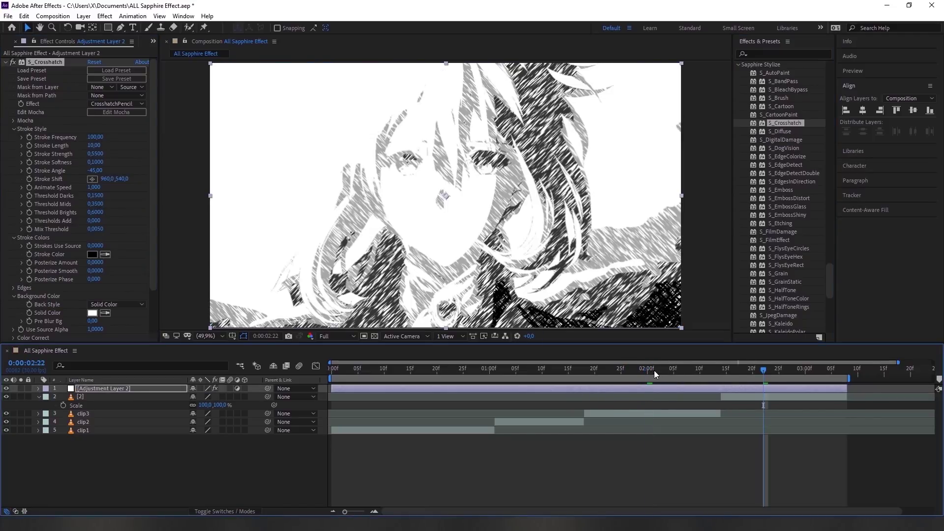
click(651, 368)
key(ctrl+z)
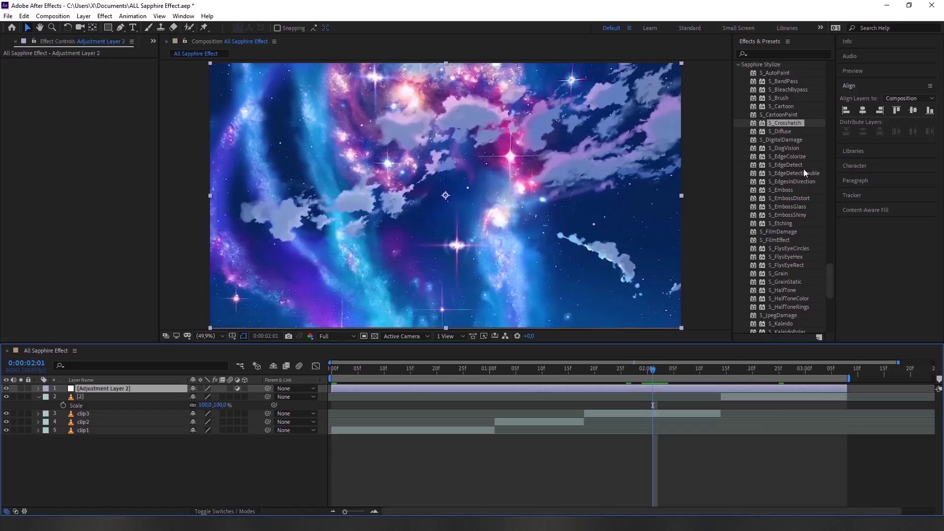
Apply S_Diffuse, adjust its diffusion pattern in the frame, then remove it.
drag(782, 131, 654, 388)
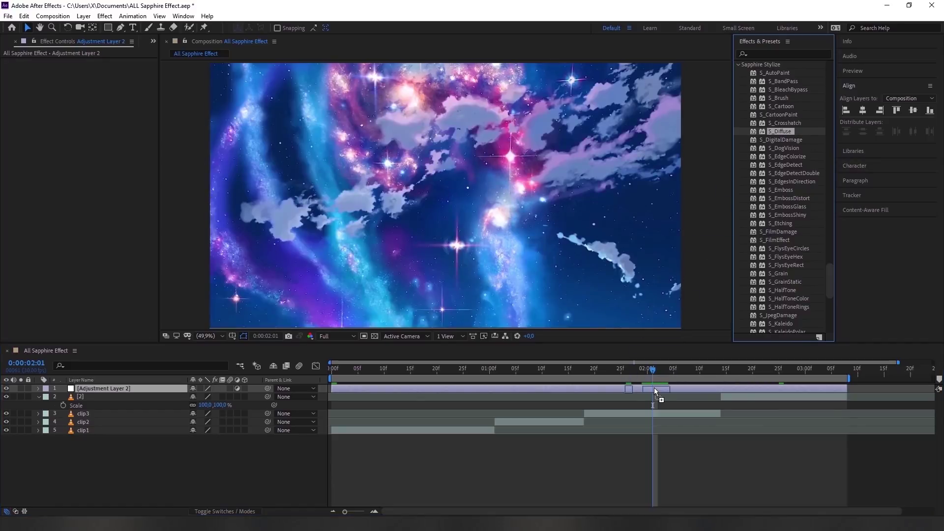
drag(654, 387, 654, 390)
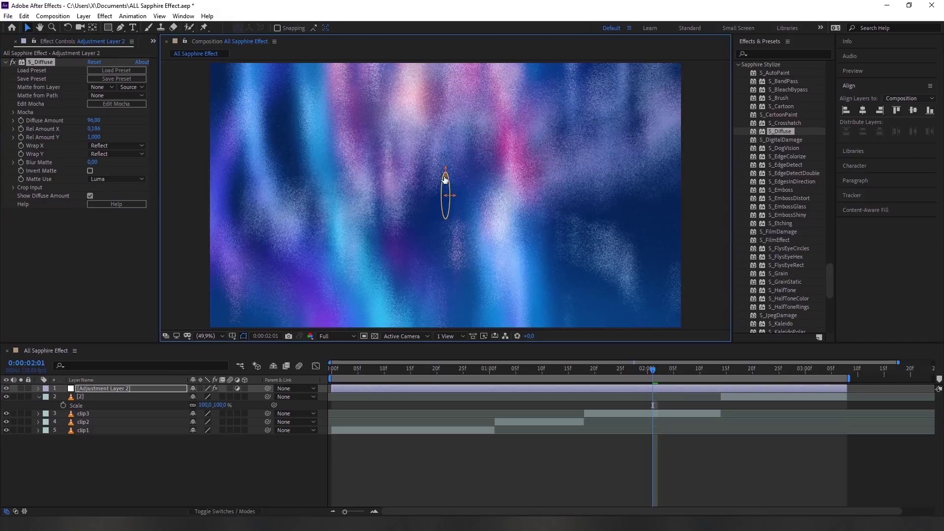
mouse_move(445, 173)
mouse_down()
mouse_move(445, 192)
mouse_move(448, 176)
mouse_up()
key(Delete)
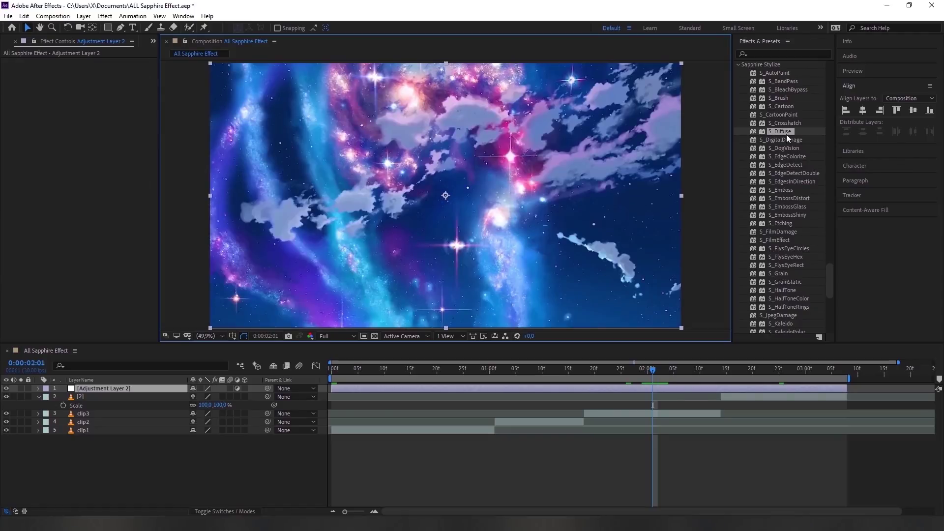
Apply S_DigitalDamage, play a preview of the glitch, then delete the effect.
mouse_move(784, 140)
mouse_down()
mouse_move(668, 329)
mouse_move(651, 389)
mouse_up()
key(space)
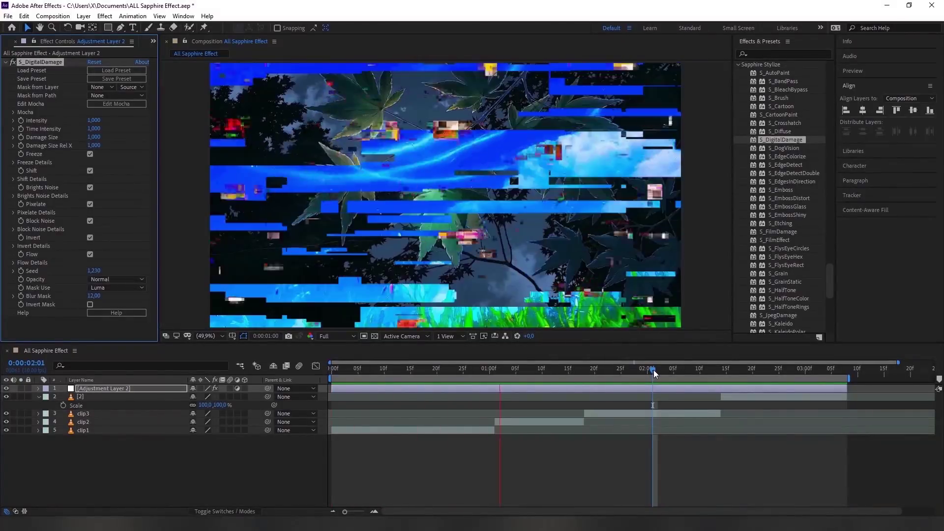
key(space)
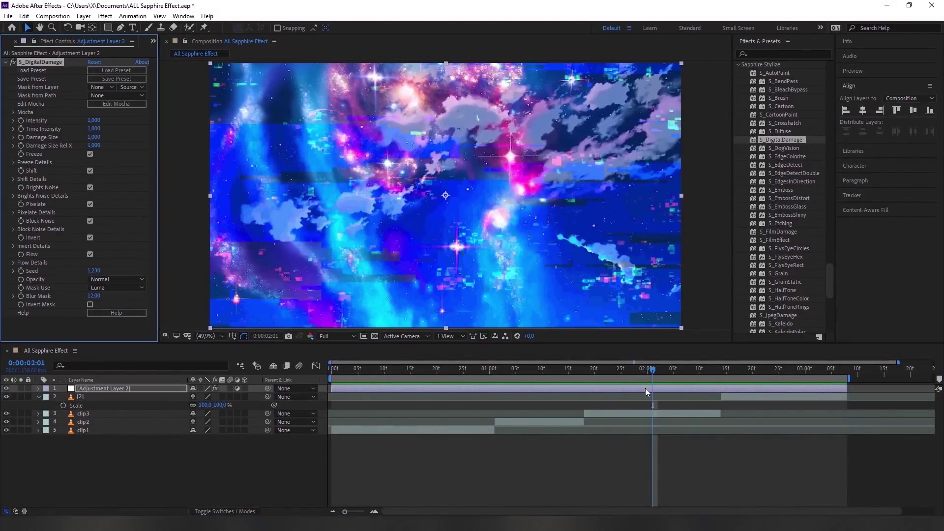
click(646, 388)
click(25, 63)
key(Delete)
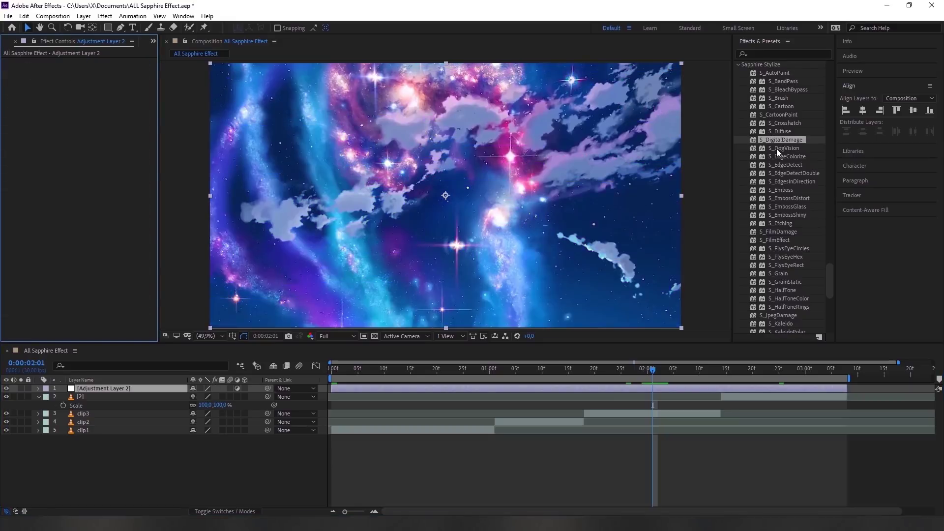
Apply S_DogVision, preview it on the sky and anime clips, then undo it.
drag(777, 148, 640, 388)
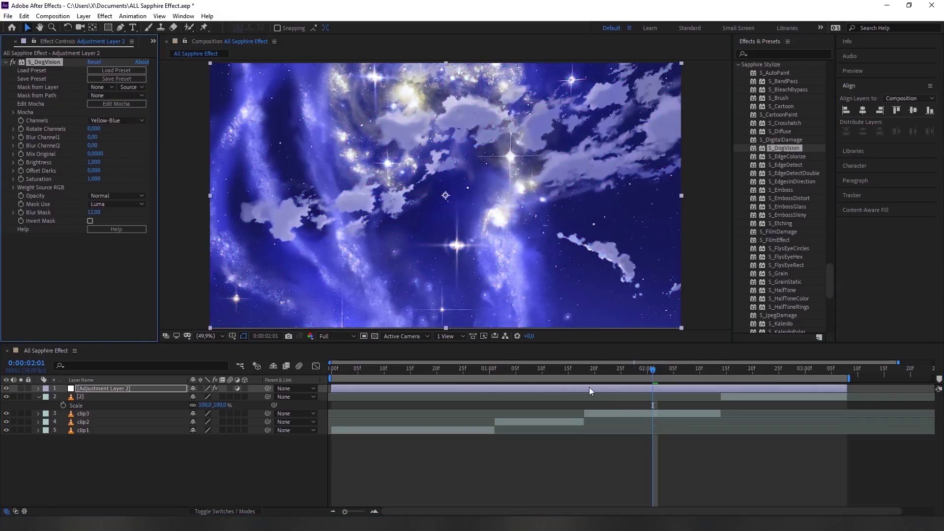
drag(563, 370, 443, 371)
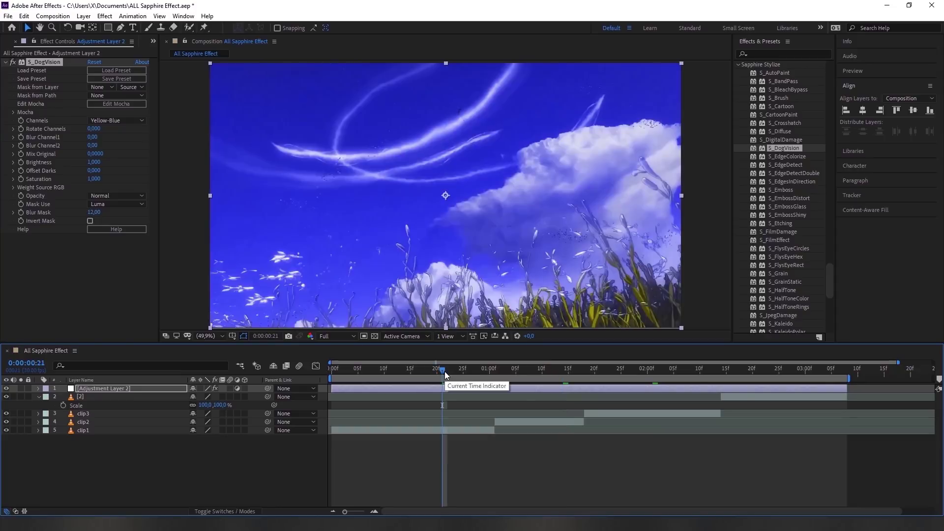
drag(784, 371, 656, 374)
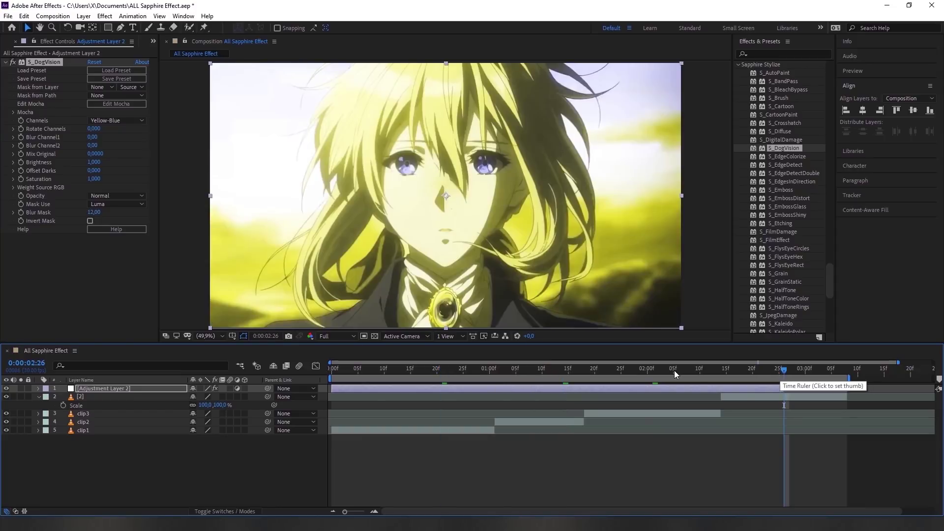
key(ctrl+z)
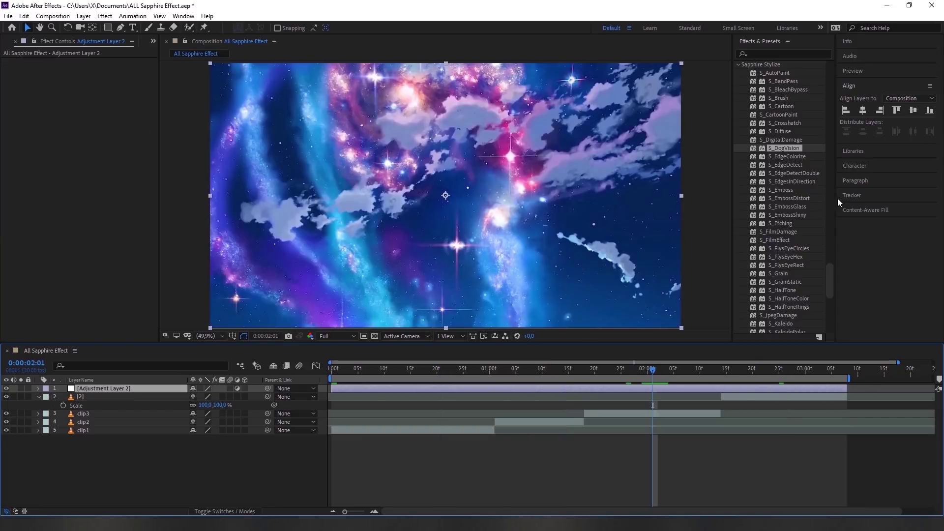
Apply S_EdgeColorize, preview it on the leaves and anime frames, then undo it.
drag(795, 158, 661, 388)
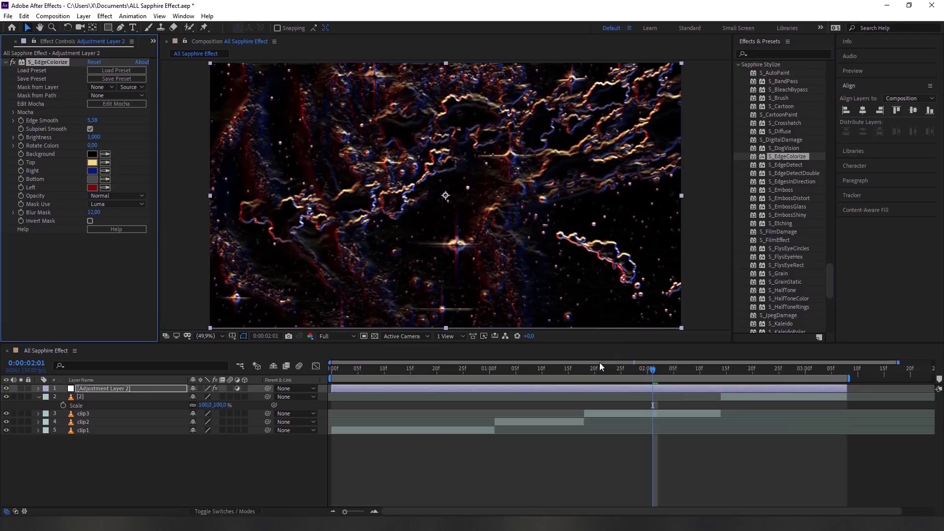
click(562, 369)
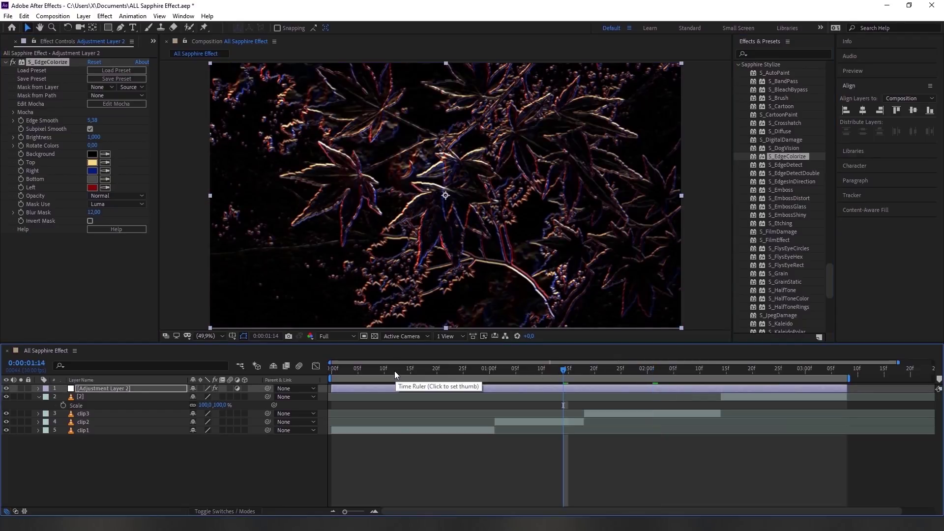
click(395, 371)
click(775, 370)
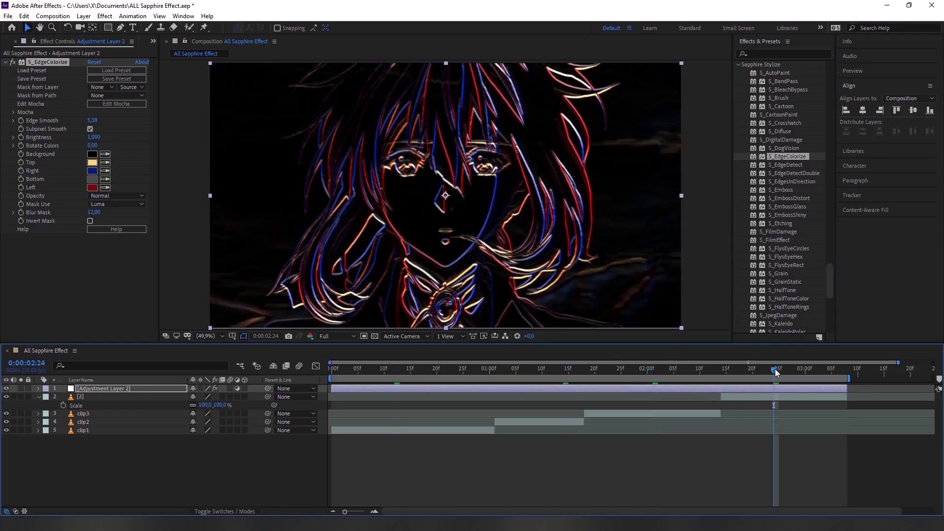
click(655, 367)
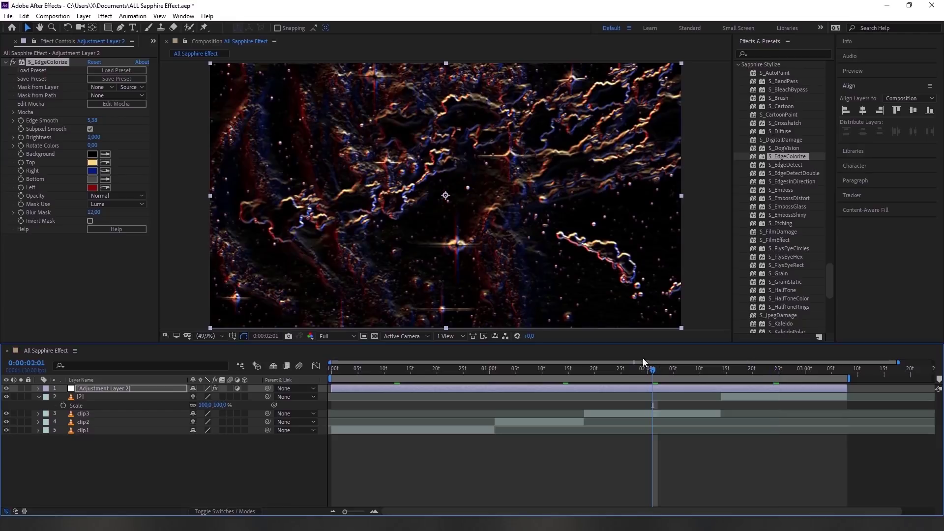
key(ctrl+z)
drag(774, 166, 651, 391)
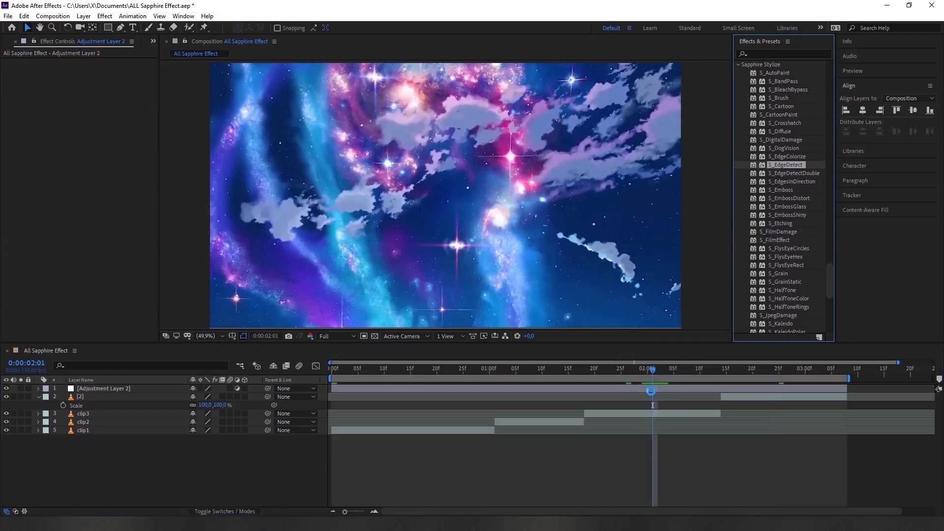
Apply S_EdgeDetect, preview it on two clips, and set Edge Smooth to 1.
drag(651, 391, 652, 391)
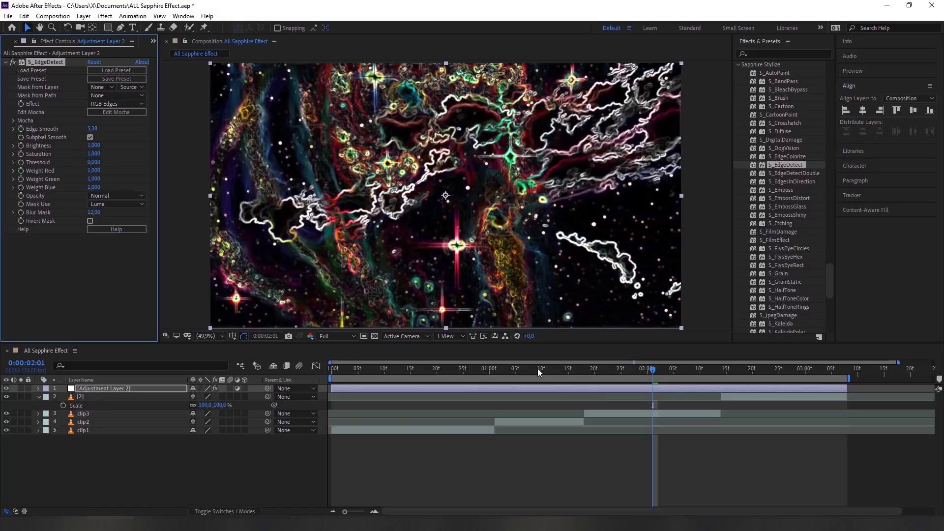
click(411, 369)
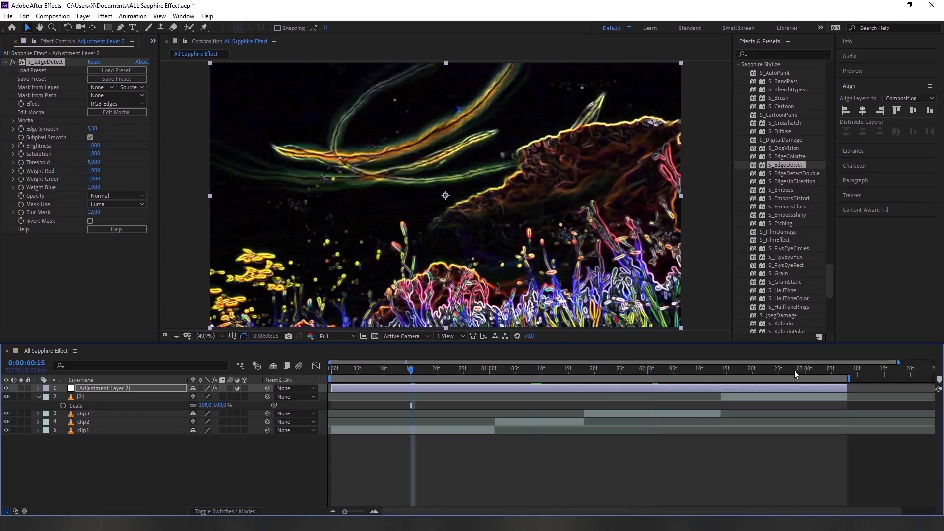
click(795, 371)
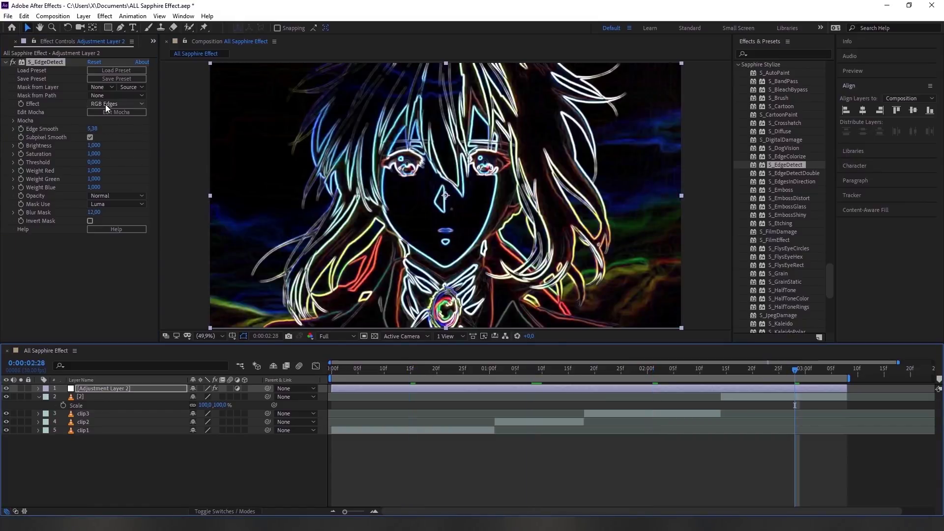
click(97, 128)
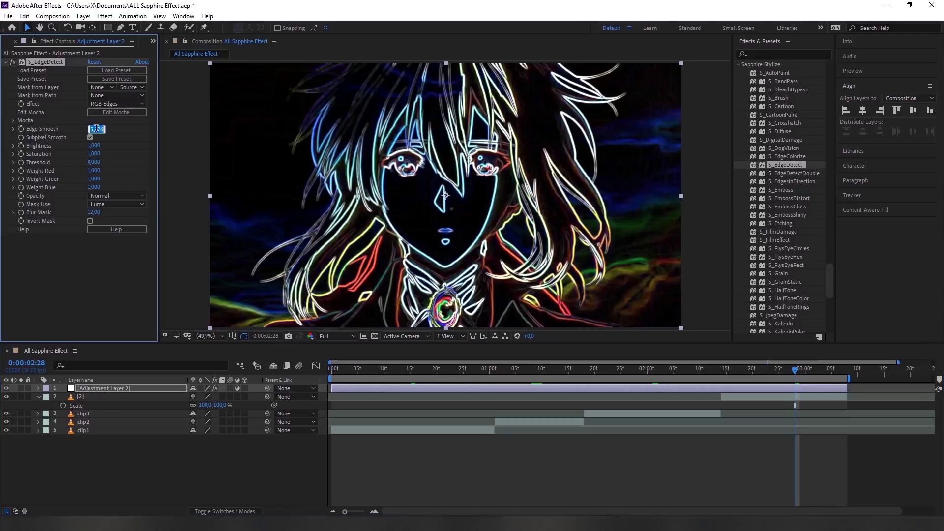
text(1)
key(Return)
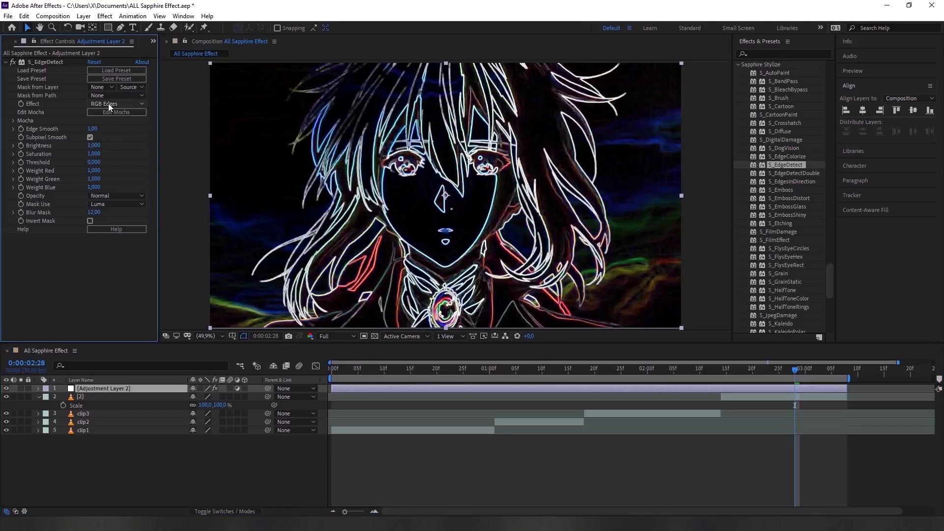
Cycle the edge style through Mono, Chroma and RGB Edges, raising Edge Smooth, then remove S_EdgeDetect.
click(108, 103)
click(116, 136)
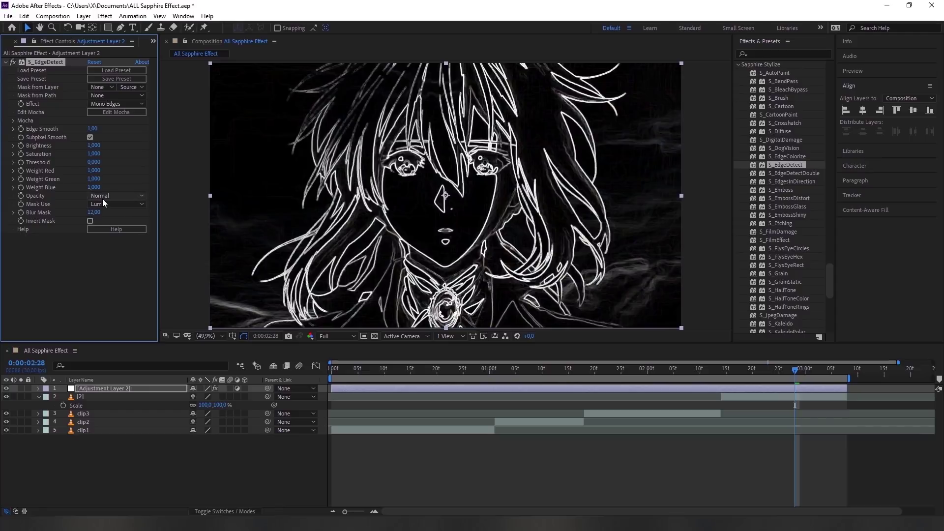
click(105, 103)
click(111, 123)
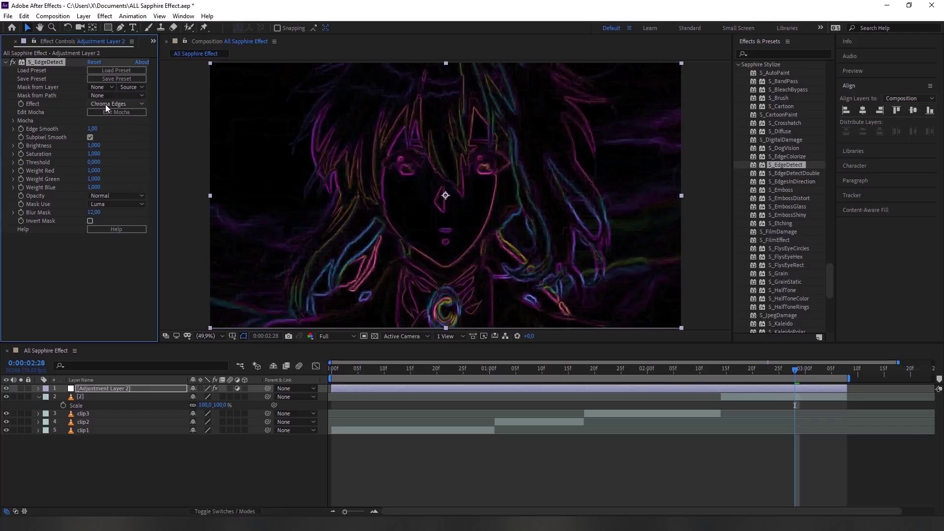
mouse_move(93, 129)
mouse_down()
mouse_move(102, 129)
mouse_move(92, 129)
mouse_up()
click(112, 105)
click(113, 116)
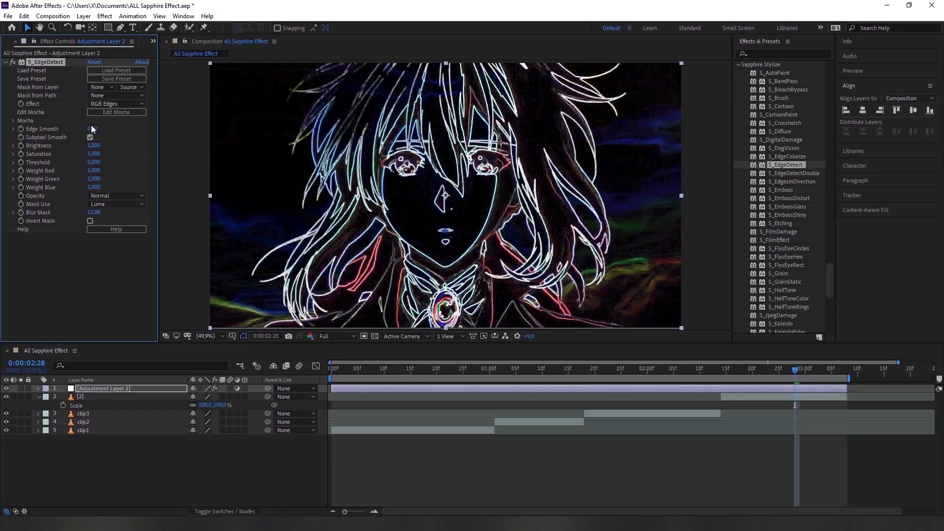
mouse_move(92, 129)
mouse_down()
mouse_move(100, 128)
mouse_move(92, 131)
mouse_up()
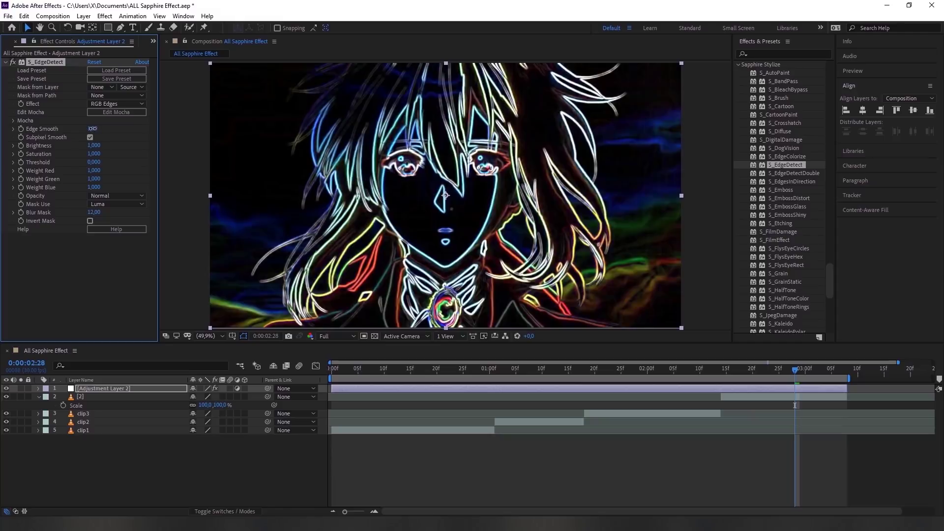
key(Delete)
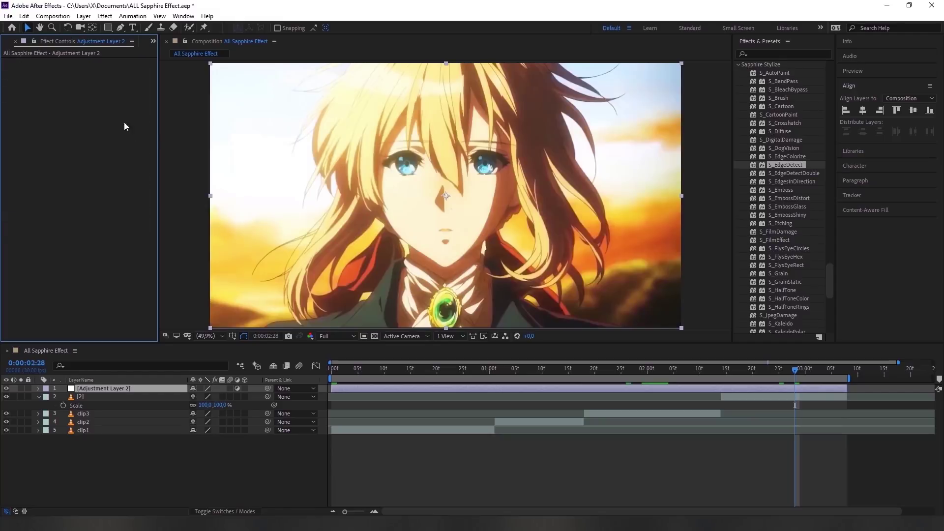
Apply S_EdgeDetectDouble, adjust its Edge Smooth1, then remove it.
drag(788, 173, 703, 386)
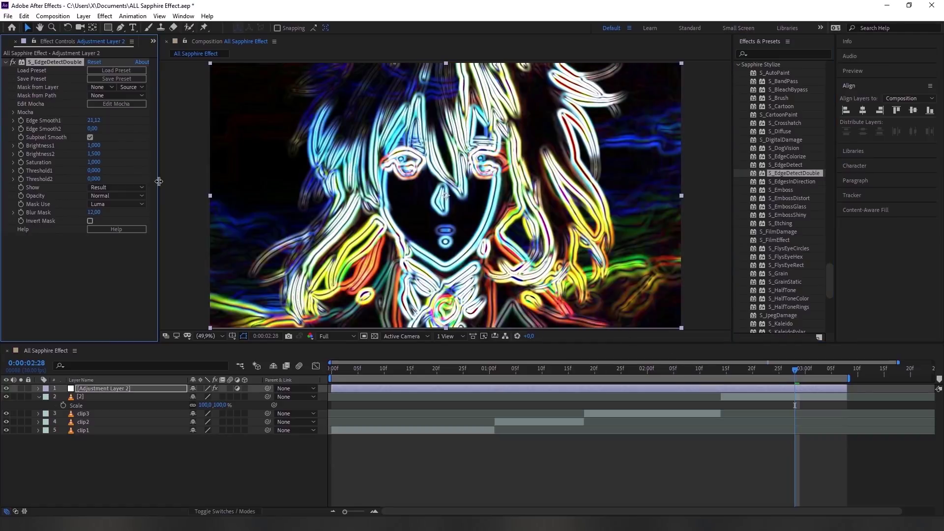
click(98, 95)
click(111, 107)
mouse_move(94, 120)
mouse_down()
mouse_move(122, 126)
mouse_move(108, 128)
mouse_up()
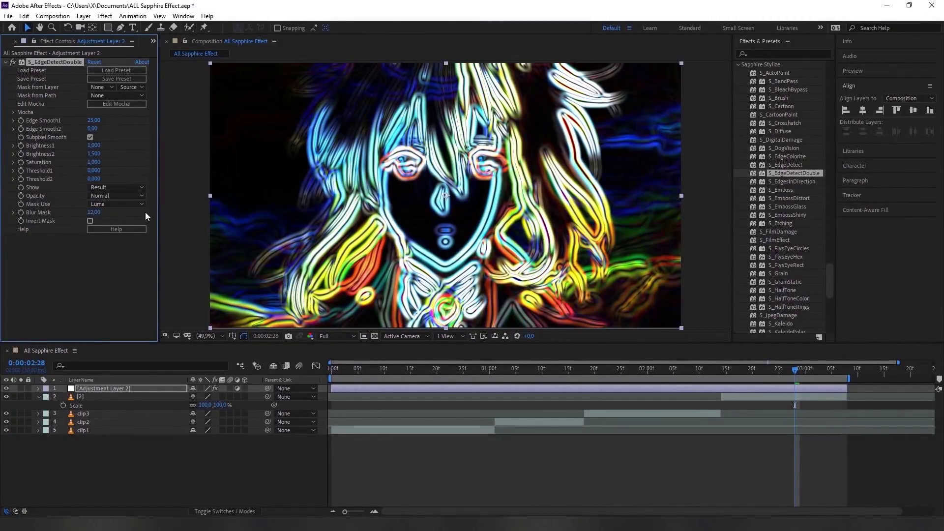
key(Delete)
Apply S_EdgesInDirection with Edge Smooth 0 and Brightness set back to 1,000.
drag(787, 181, 725, 388)
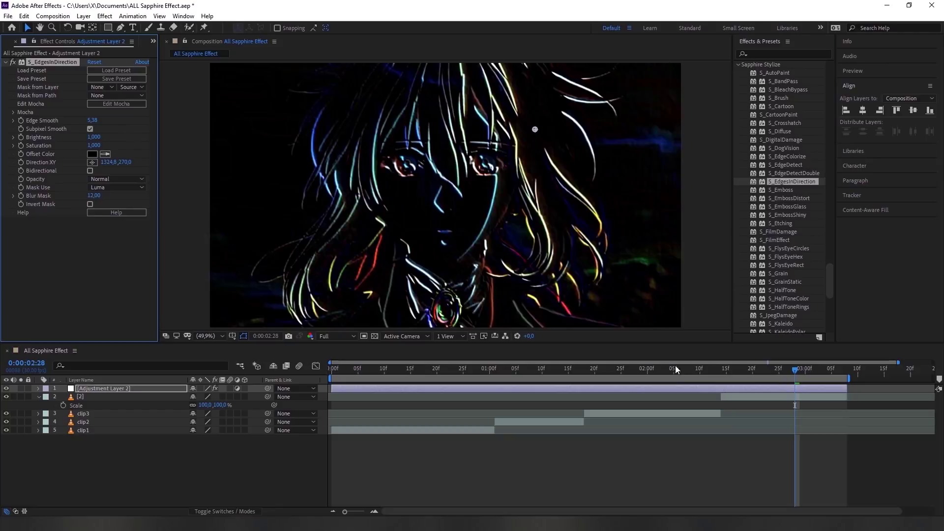
drag(97, 120, 84, 120)
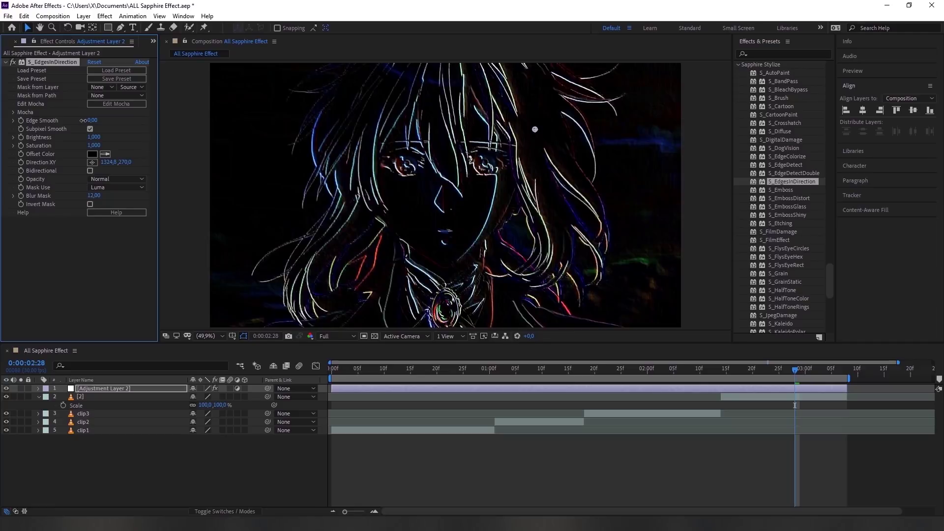
mouse_move(94, 137)
mouse_down()
mouse_move(109, 136)
mouse_move(95, 138)
mouse_up()
click(95, 137)
text(1)
key(Return)
Set Saturation to 1,200, remove S_EdgesInDirection, and apply S_Emboss instead.
drag(95, 146, 104, 147)
drag(170, 142, 88, 148)
click(99, 145)
key(Return)
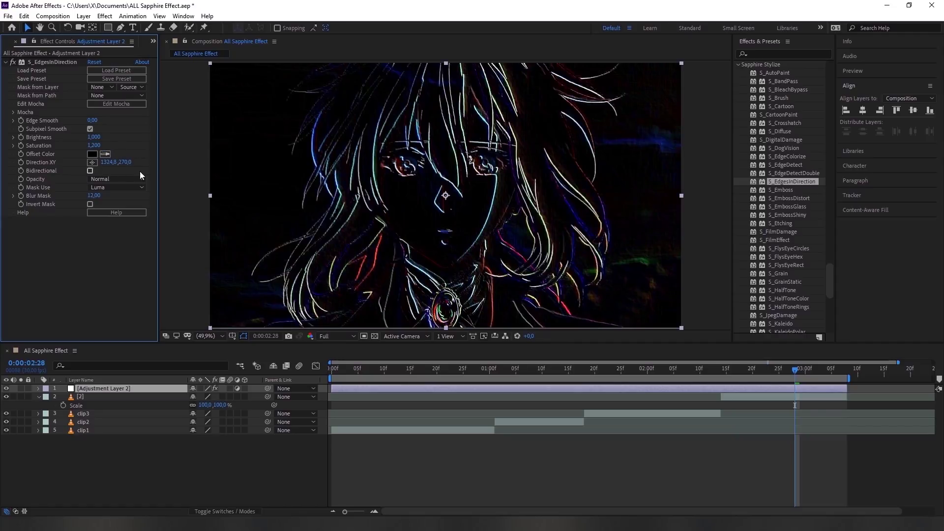
click(42, 61)
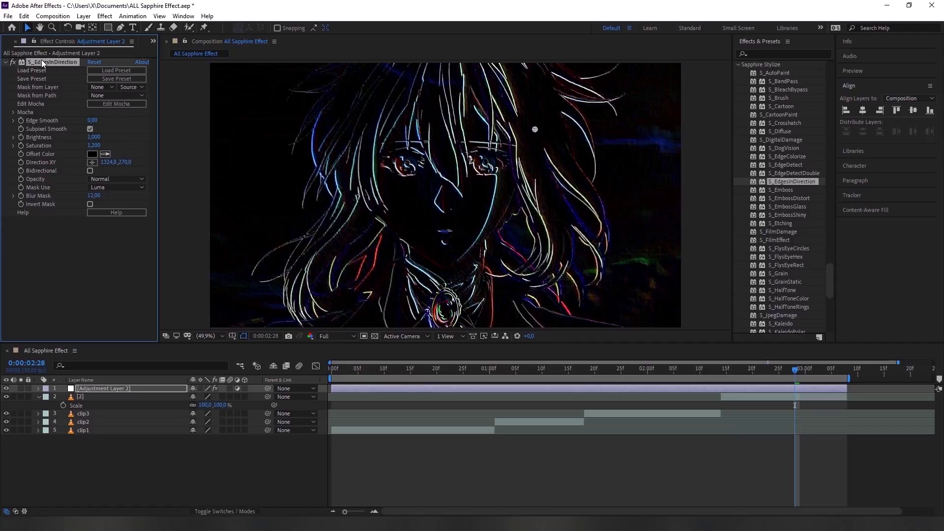
key(Delete)
drag(779, 190, 714, 389)
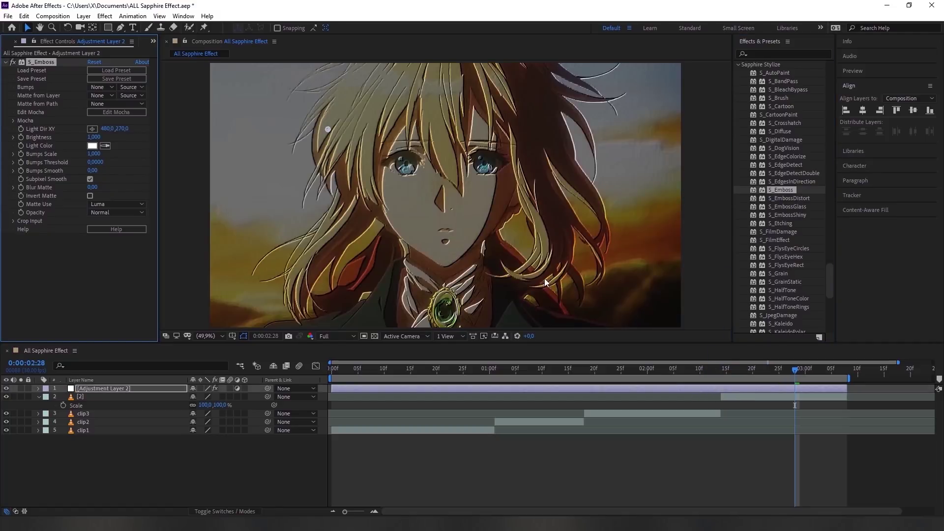
Replace S_Emboss with S_EmbossDistort, preview it on two clips, then remove it.
key(Delete)
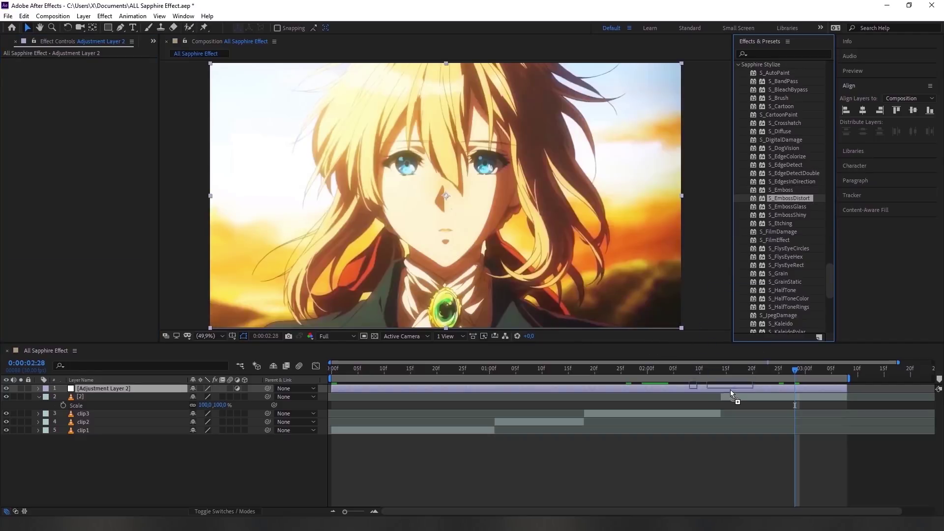
drag(792, 199, 730, 389)
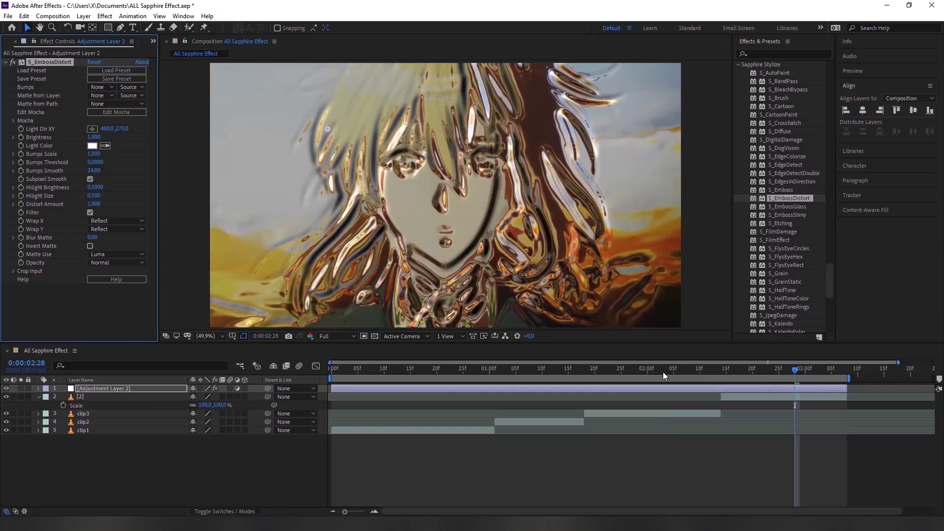
drag(663, 372, 444, 373)
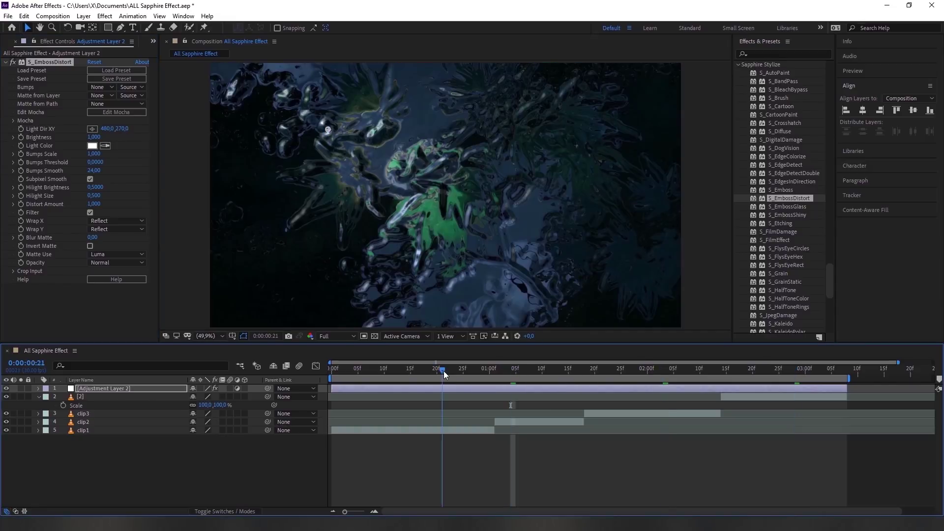
drag(727, 373, 768, 373)
click(69, 66)
key(Delete)
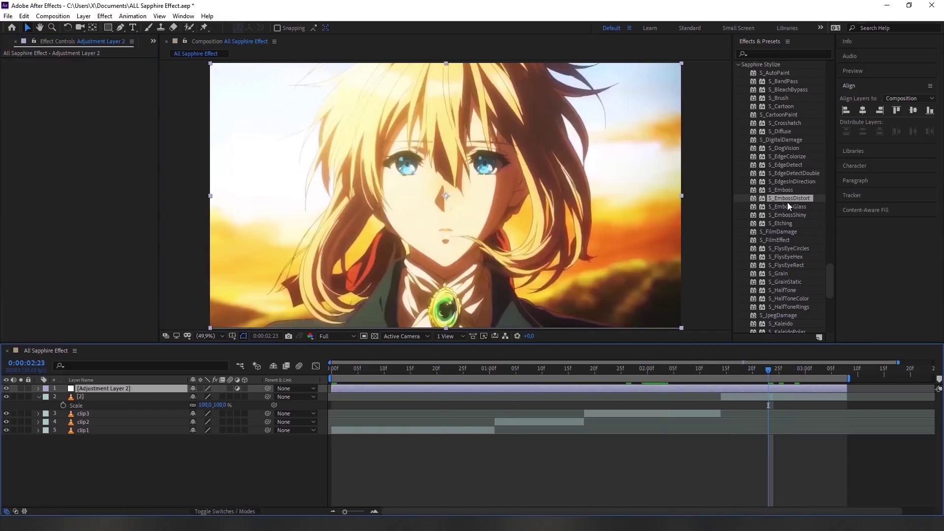
Apply S_EmbossGlass to the adjustment layer, then undo it.
drag(788, 207, 757, 388)
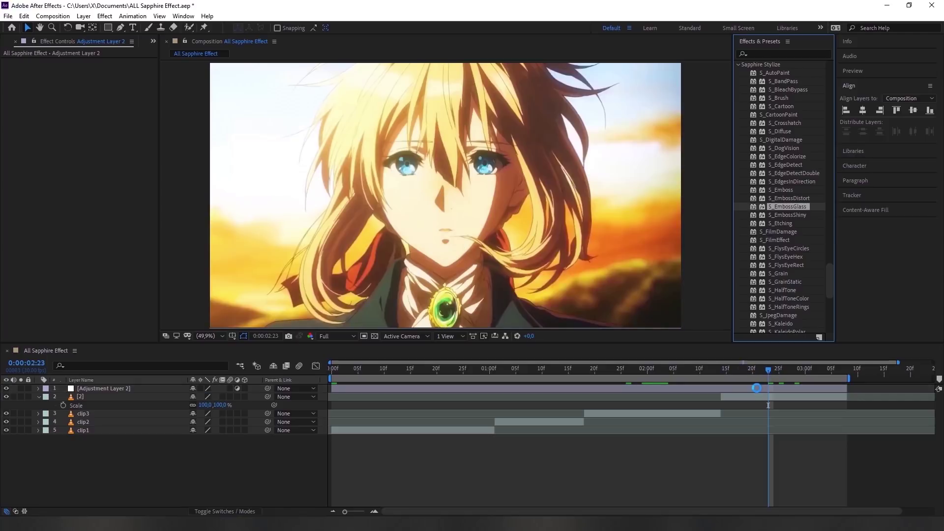
drag(757, 388, 757, 388)
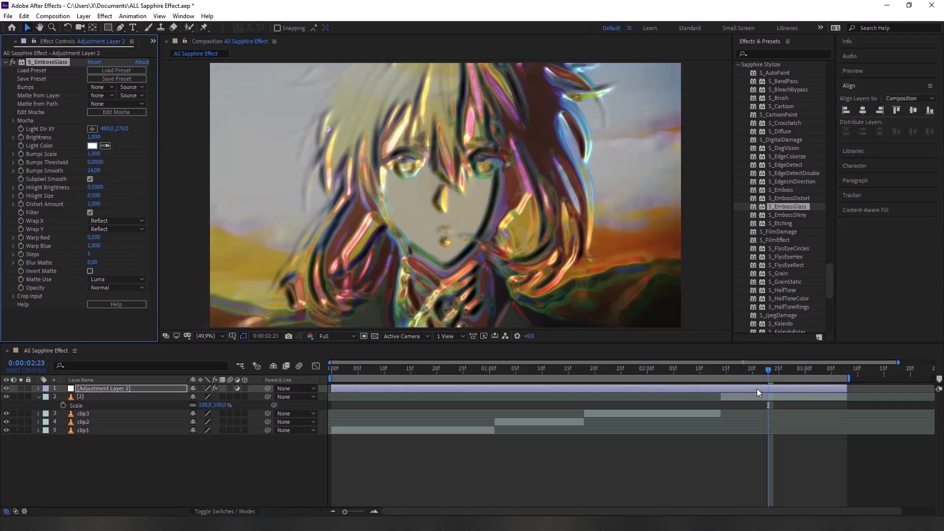
key(ctrl+z)
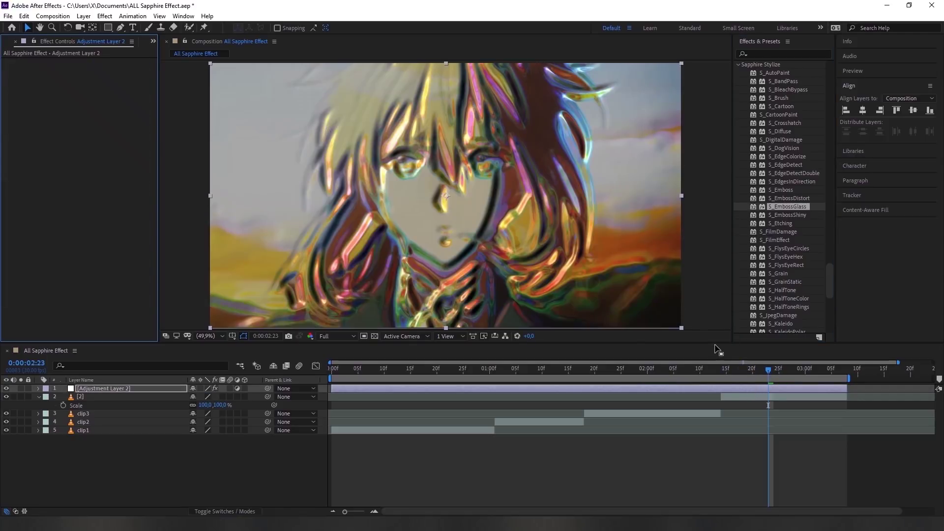
Apply S_EmbossShiny, preview it on the galaxy, leaves and sky clips, then undo it.
drag(790, 216, 744, 388)
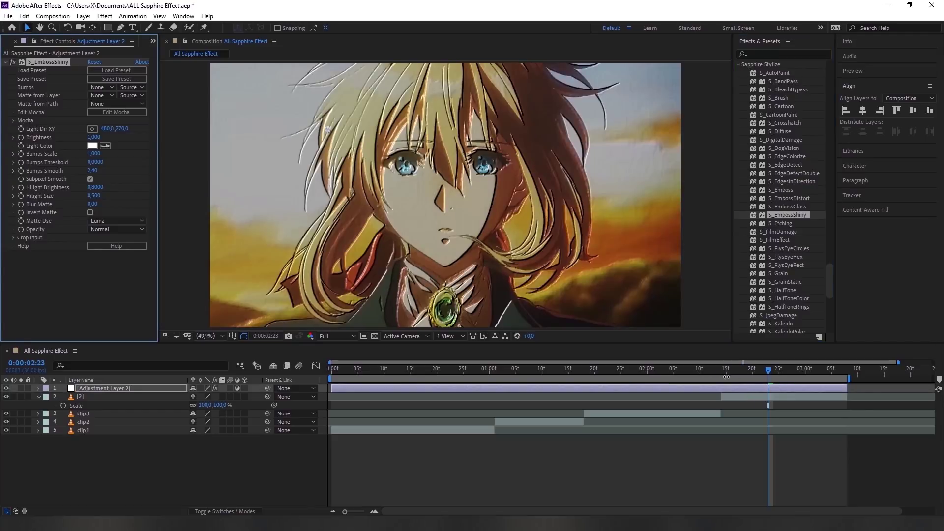
click(615, 371)
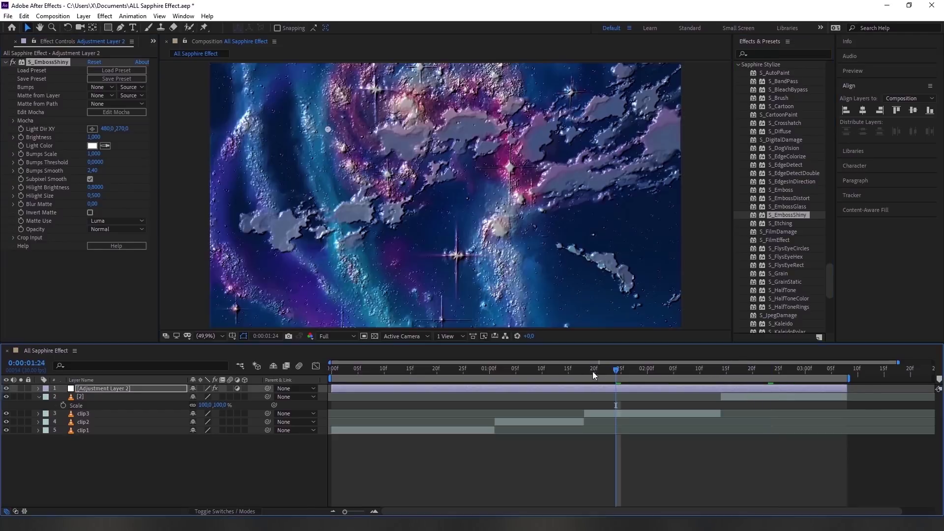
click(518, 370)
click(421, 366)
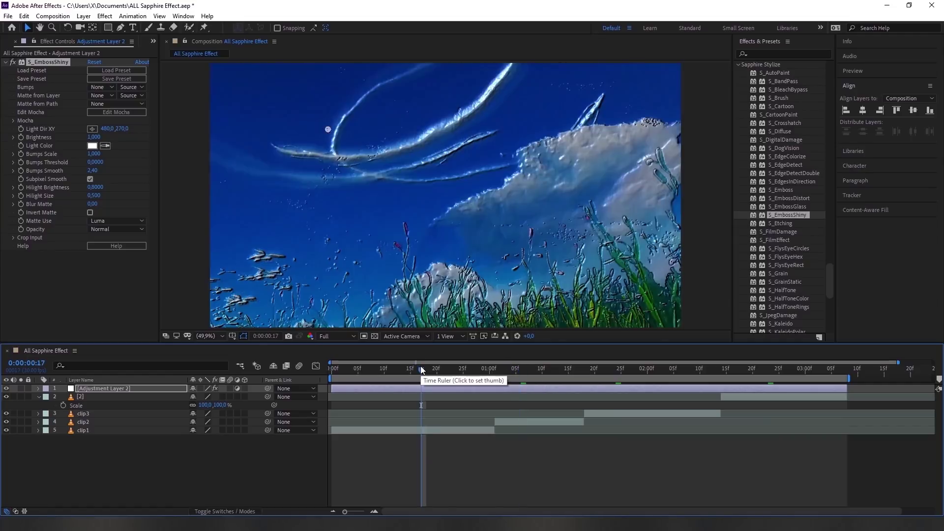
click(774, 370)
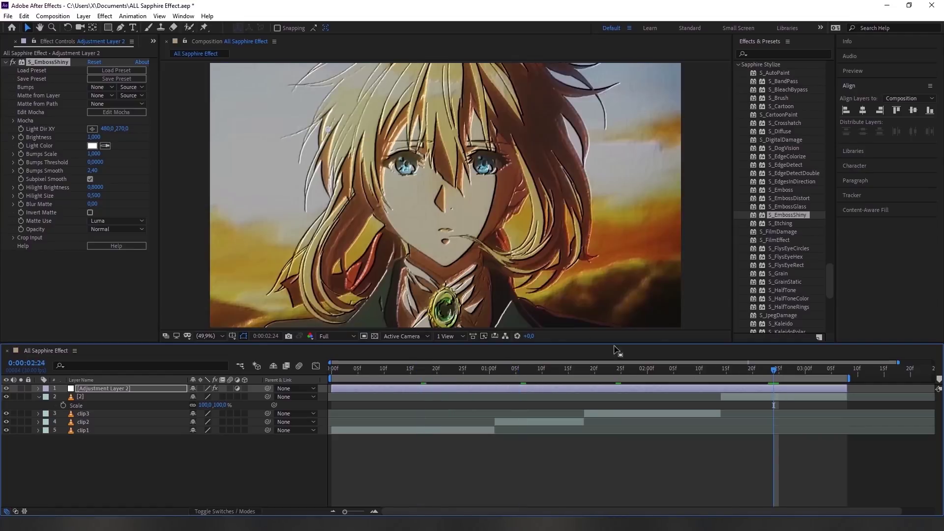
key(ctrl+z)
Try S_Etching, undo it, and apply S_FilmDamage to the adjustment layer.
drag(782, 224, 767, 388)
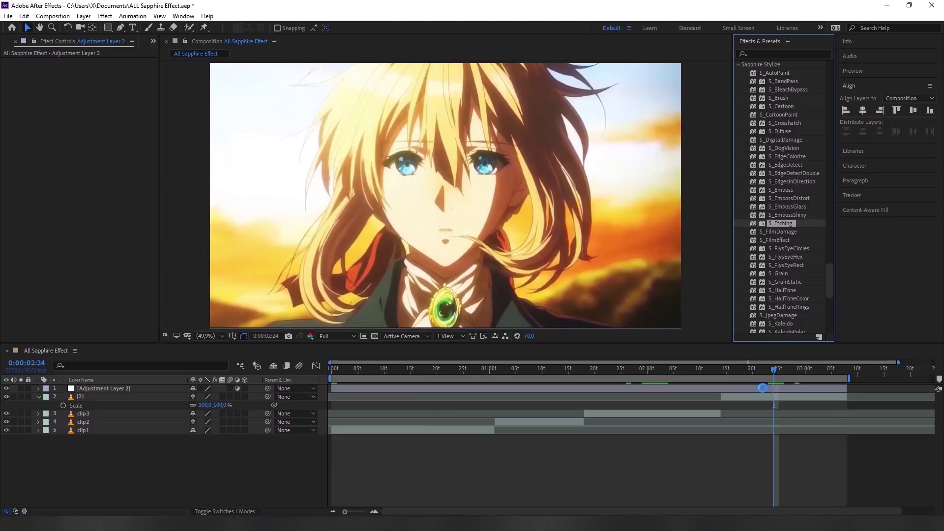
key(ctrl+z)
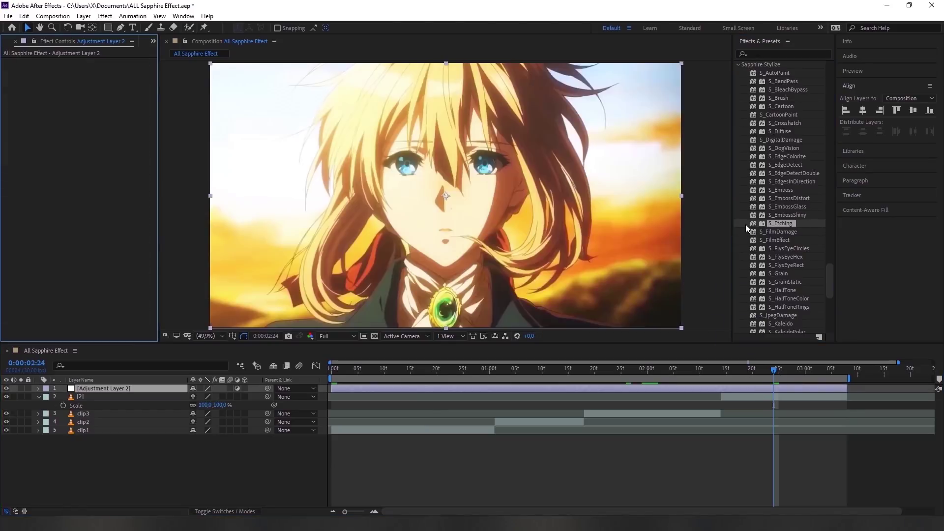
drag(780, 234, 771, 387)
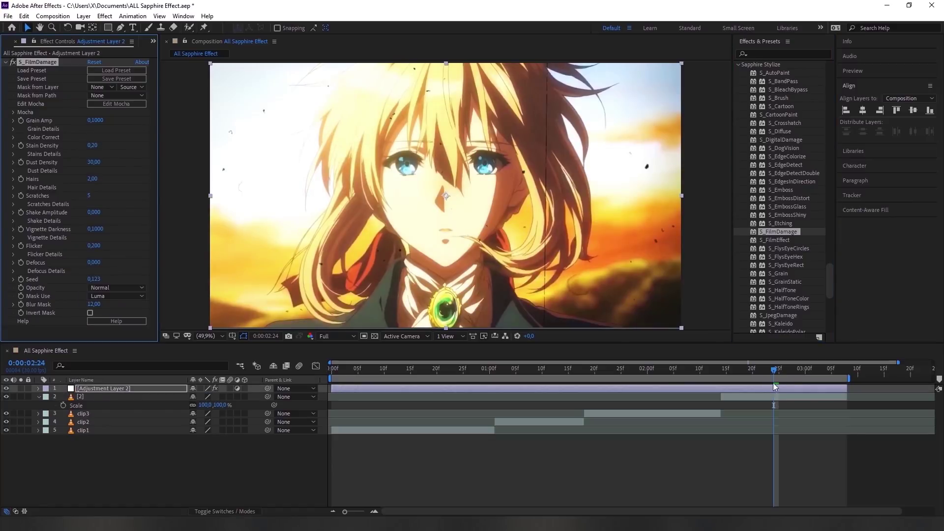
Play a preview of the film damage look, then undo S_FilmDamage.
click(774, 368)
key(space)
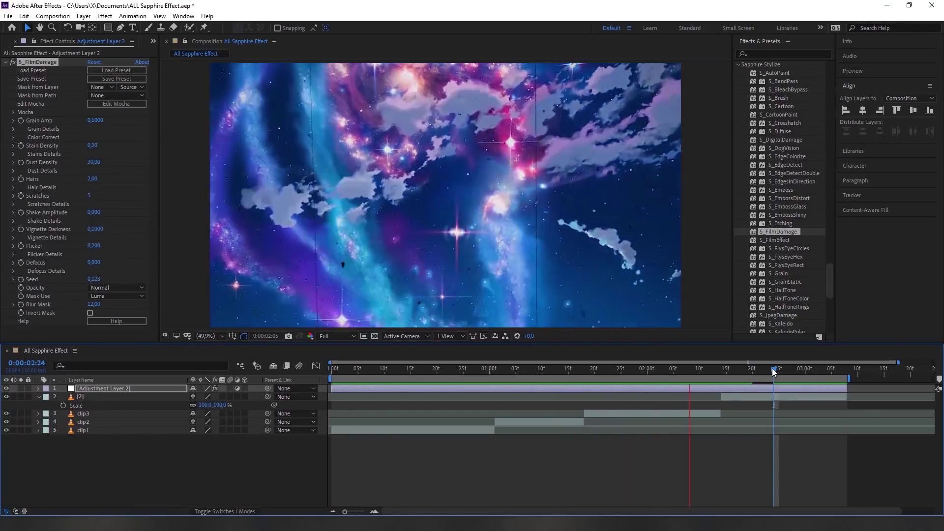
click(774, 371)
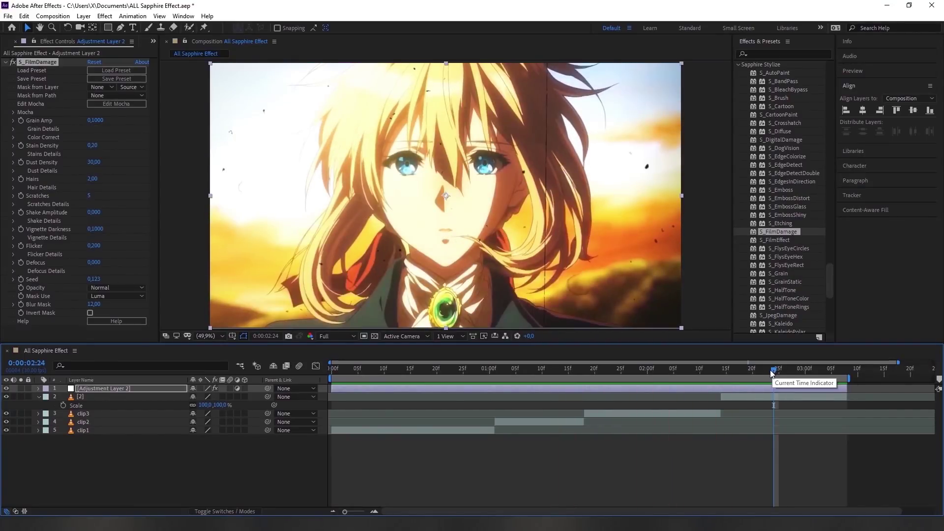
key(ctrl+z)
Apply S_FilmEffect, lower Scale CC to 0,280, and open its Preset Browser.
drag(785, 241, 771, 391)
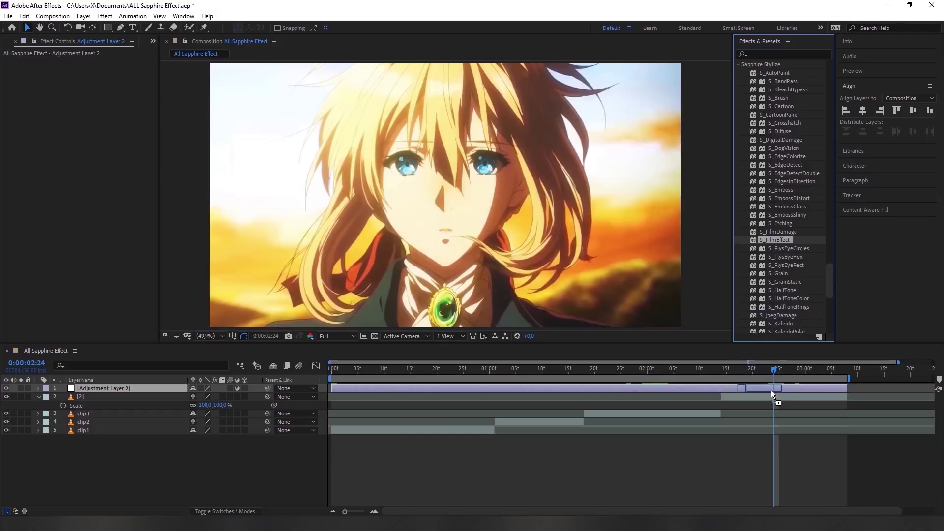
drag(771, 392, 771, 391)
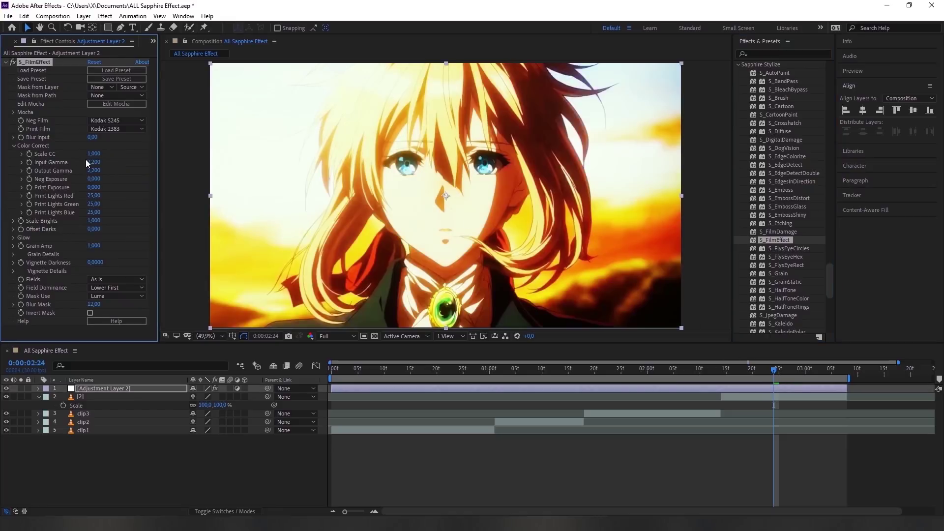
drag(94, 154, 57, 162)
click(111, 71)
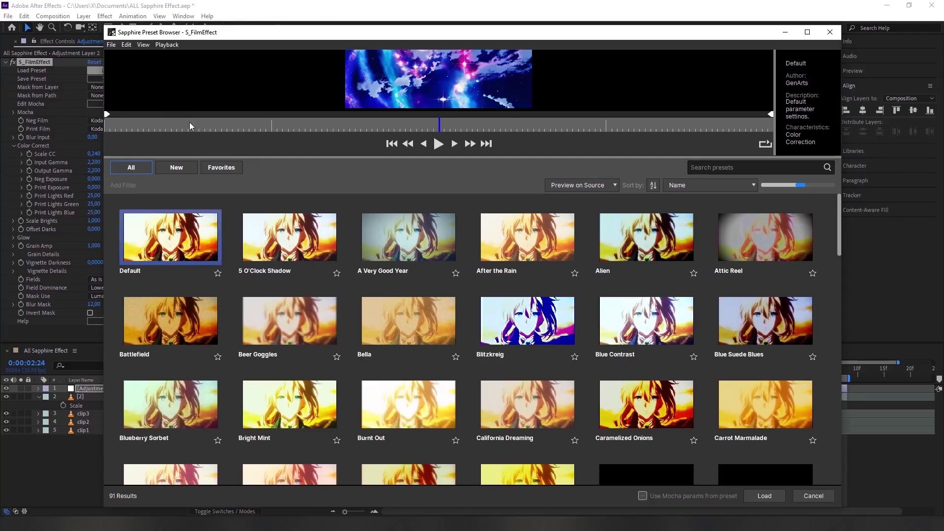
Preview the 5 O'Clock Shadow, A Very Good Year, After the Rain and Blitzkrieg presets.
click(281, 241)
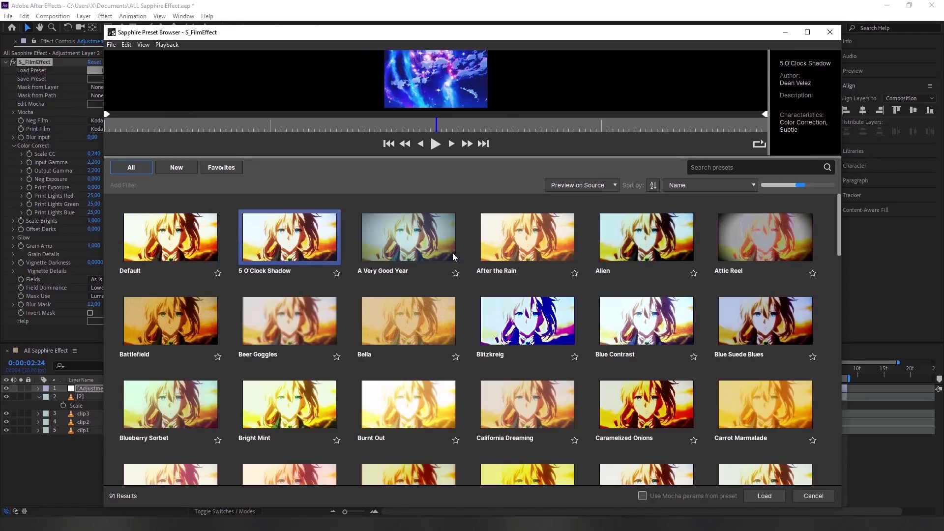
click(420, 262)
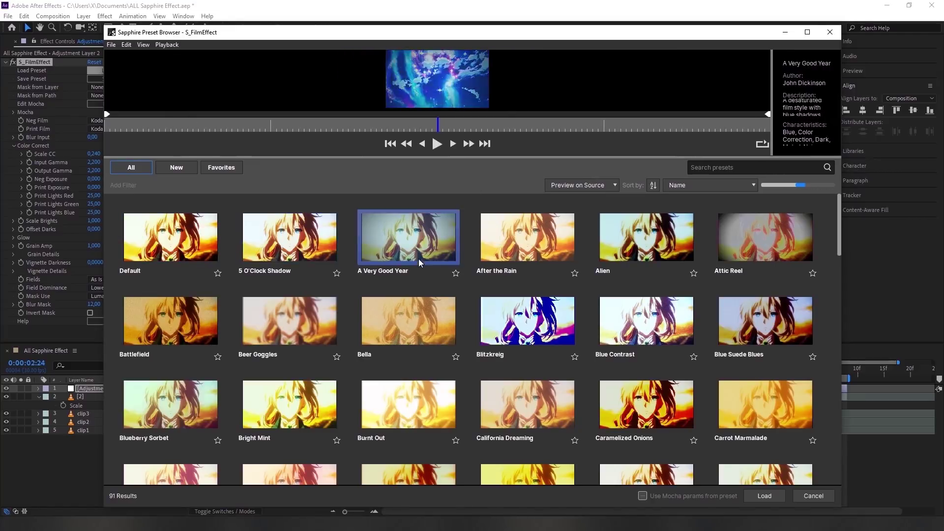
click(496, 257)
click(535, 318)
scroll(674, 273, down, 3)
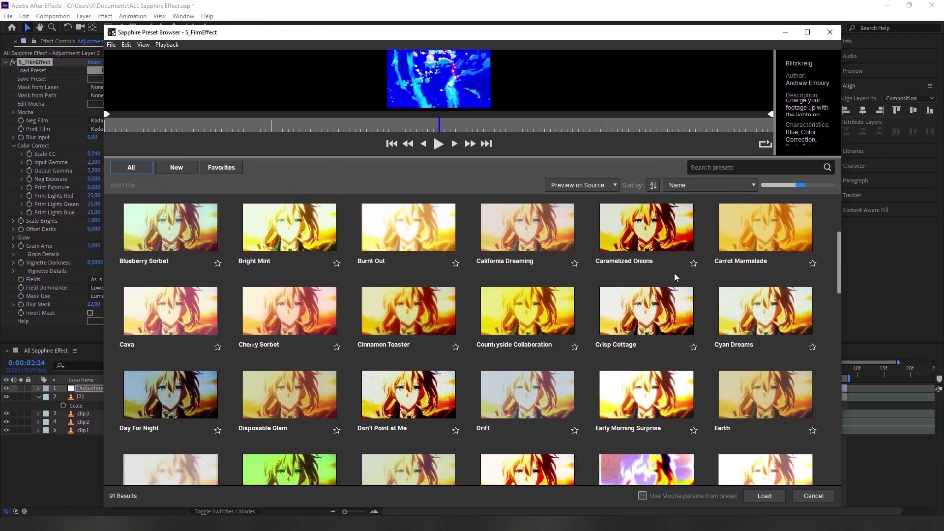
scroll(663, 284, down, 3)
scroll(662, 284, down, 2)
scroll(539, 293, down, 2)
scroll(538, 292, down, 2)
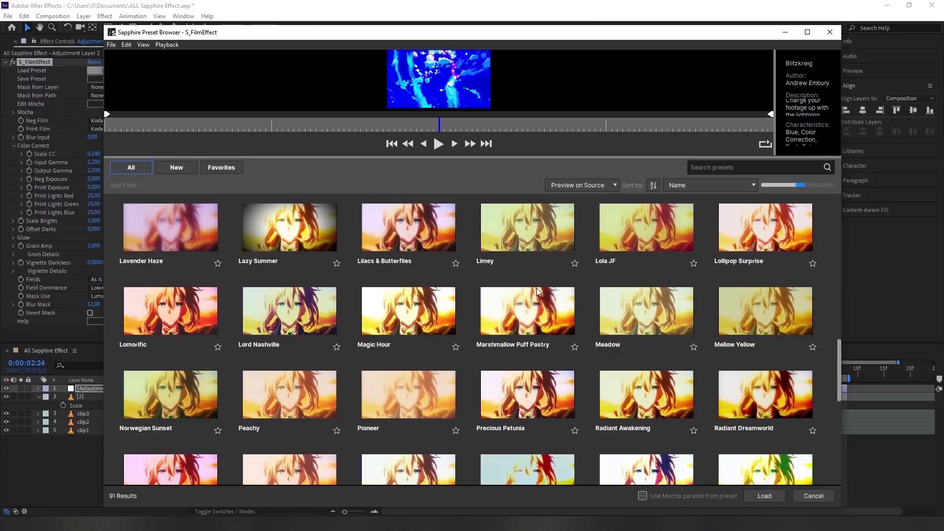
scroll(478, 287, down, 3)
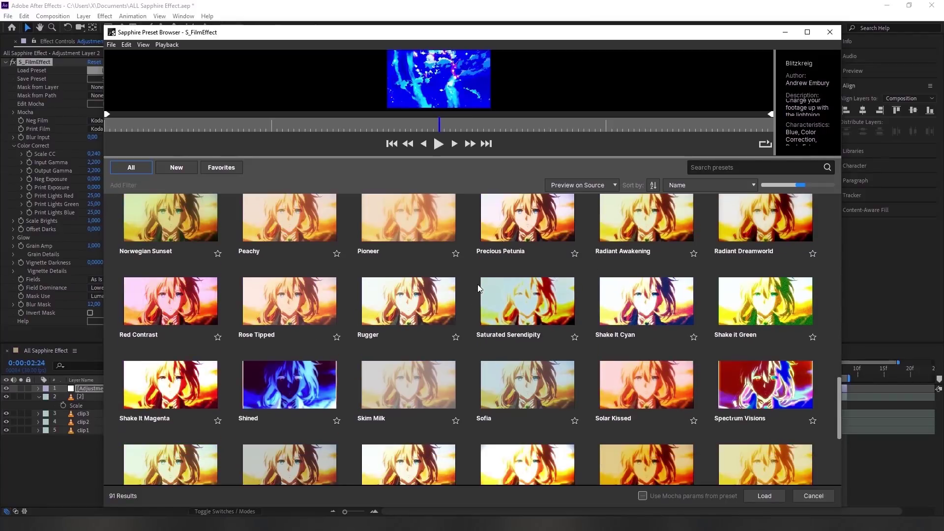
scroll(479, 288, down, 2)
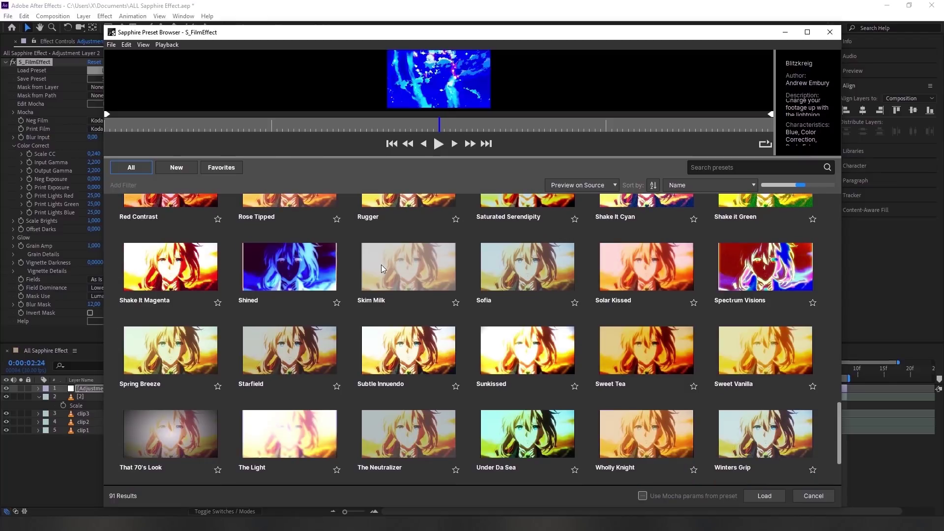
scroll(382, 268, down, 2)
scroll(383, 268, up, 2)
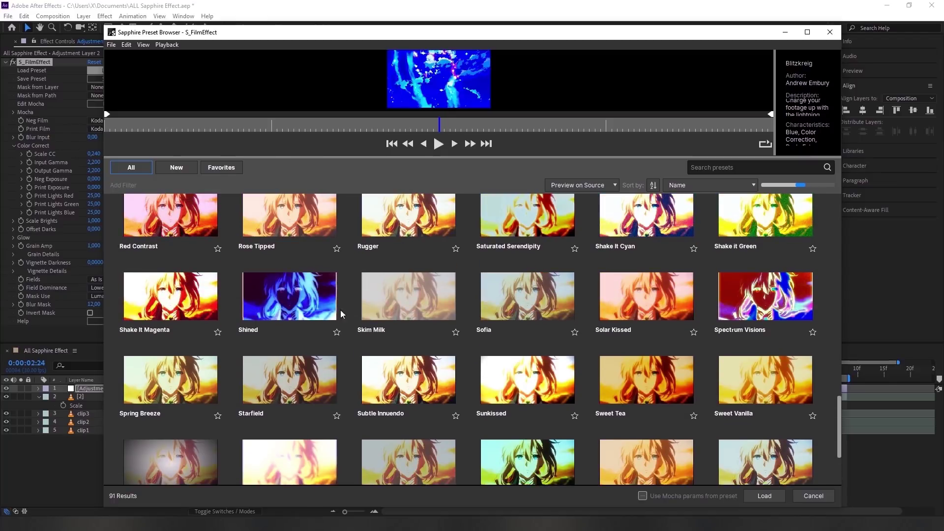
Preview Shined, then select and load the Caramelized Onions preset onto S_FilmEffect.
click(330, 301)
scroll(586, 244, up, 3)
scroll(585, 245, up, 2)
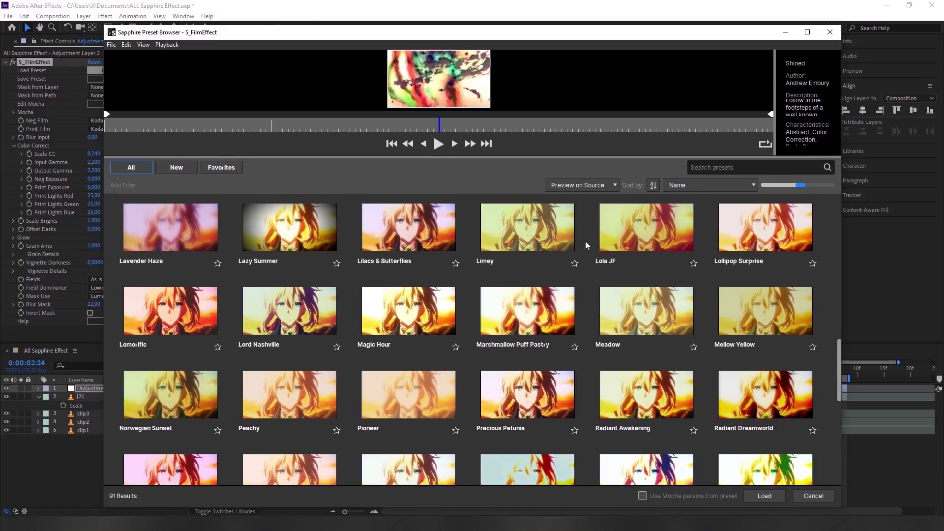
scroll(585, 245, up, 3)
scroll(541, 268, up, 1)
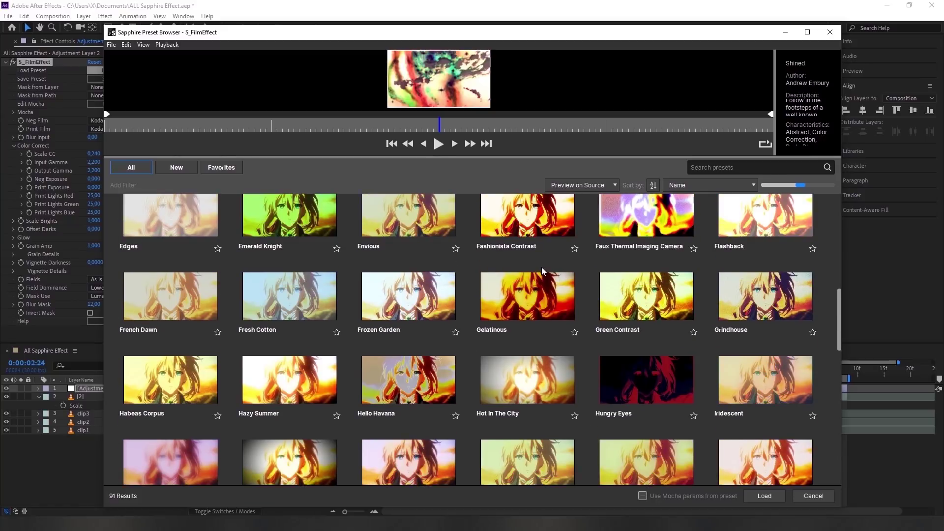
scroll(542, 267, up, 1)
scroll(543, 267, up, 1)
scroll(543, 267, up, 1)
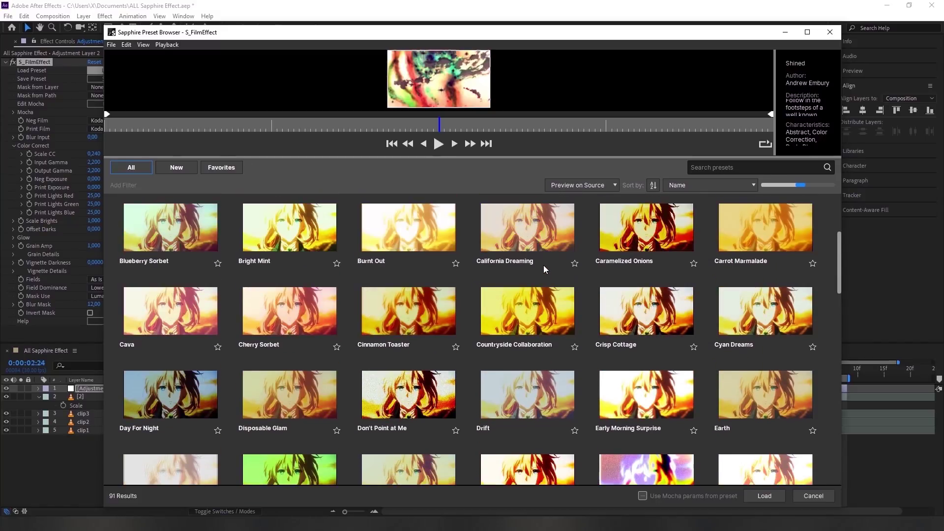
click(651, 245)
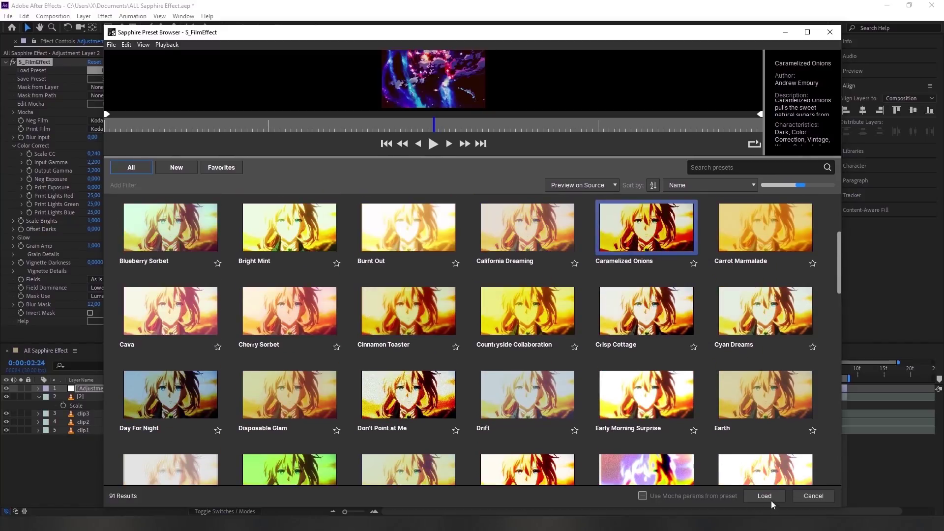
click(768, 498)
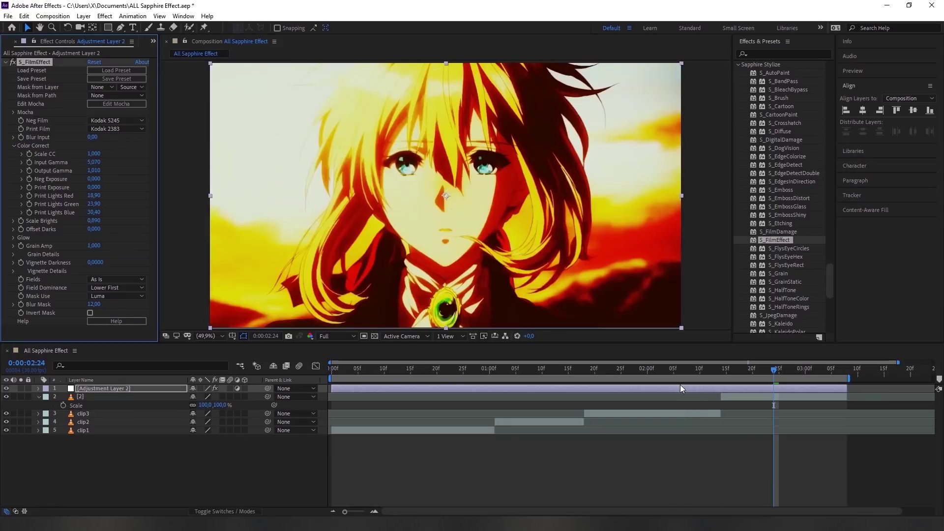
Remove S_FilmEffect, then try and remove S_FlysEyeCircles, S_FlysEyeHex and S_FlysEyeRect.
key(Delete)
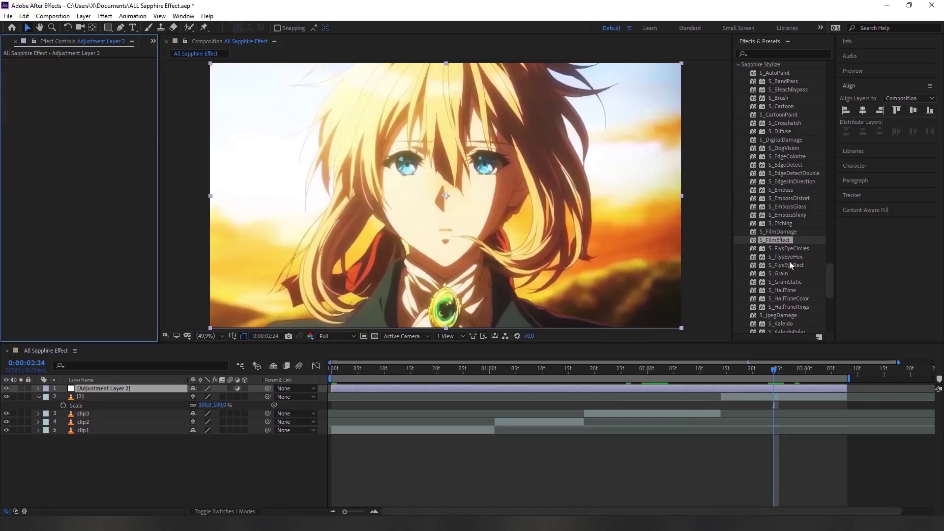
drag(792, 251, 685, 393)
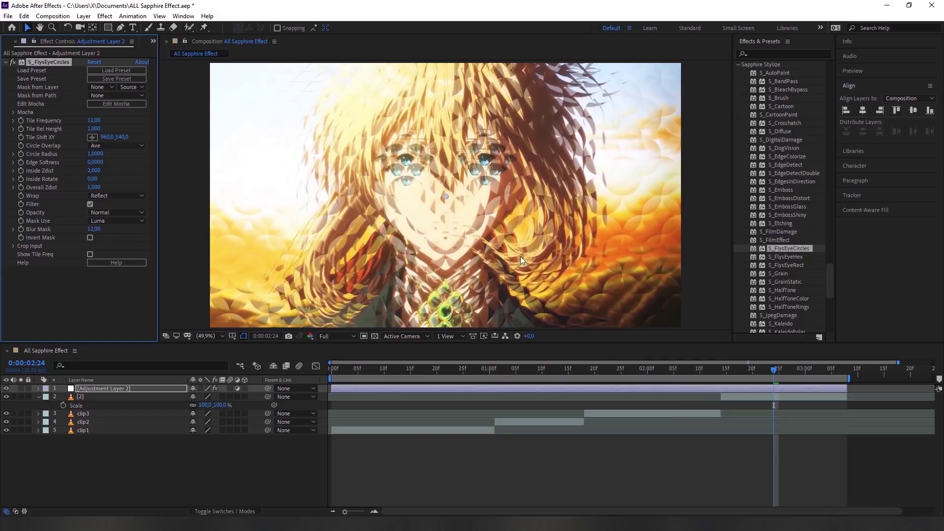
key(Delete)
drag(780, 257, 695, 391)
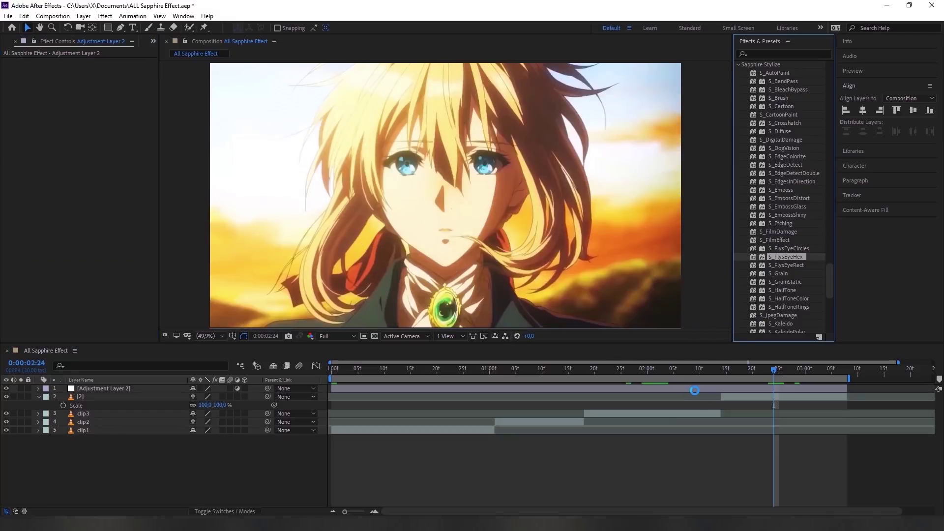
key(Delete)
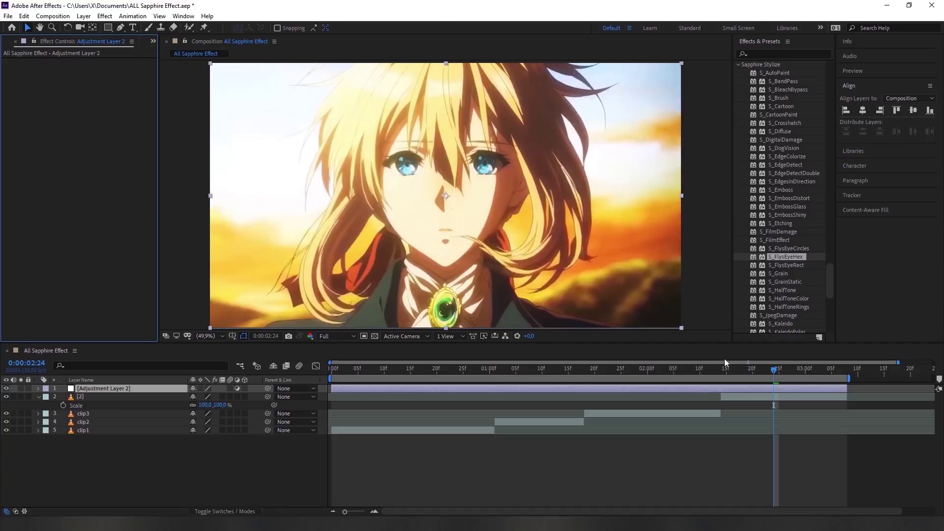
drag(784, 265, 677, 389)
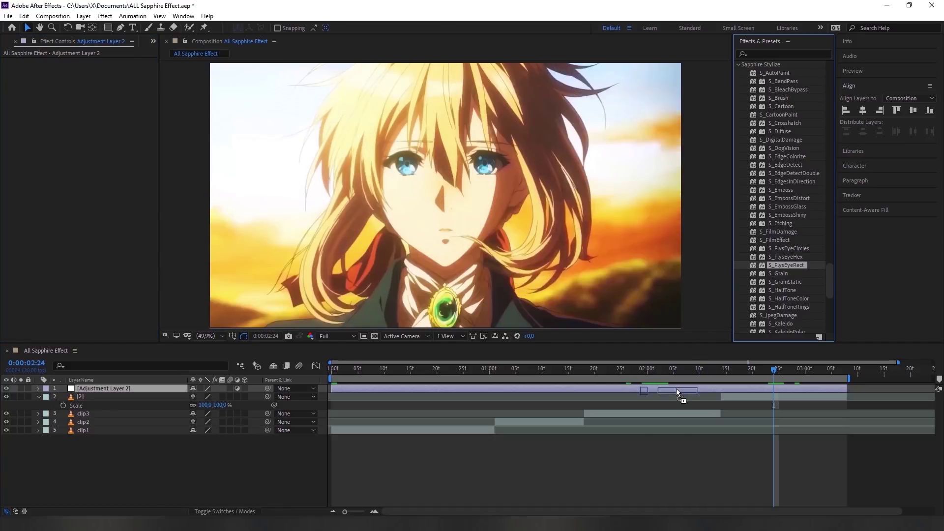
key(Delete)
Try and remove S_Grain, S_GrainStatic and S_HalfTone on the adjustment layer.
drag(782, 273, 689, 385)
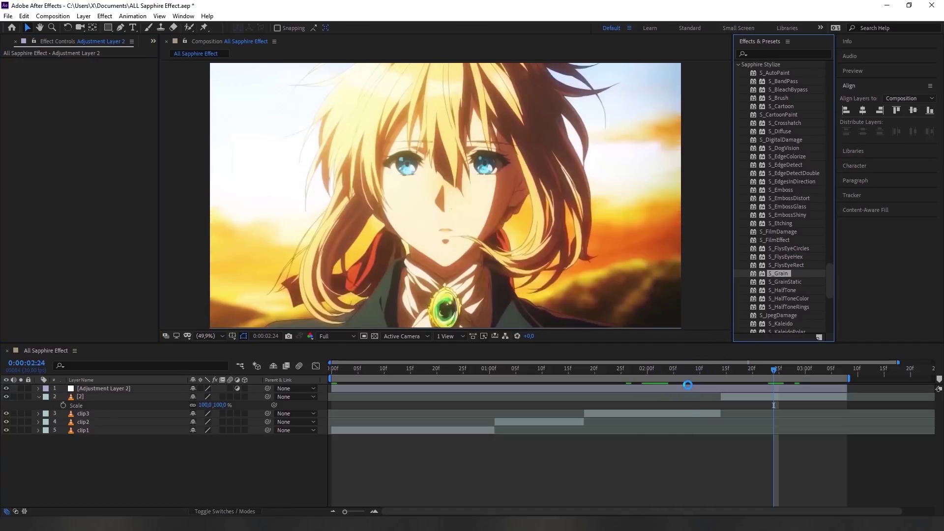
key(Delete)
drag(785, 282, 681, 389)
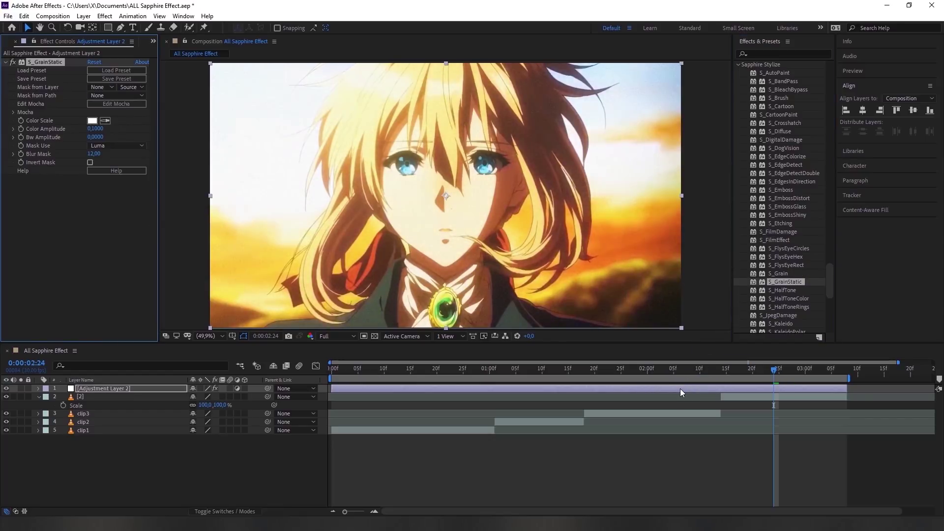
key(Delete)
drag(785, 290, 712, 391)
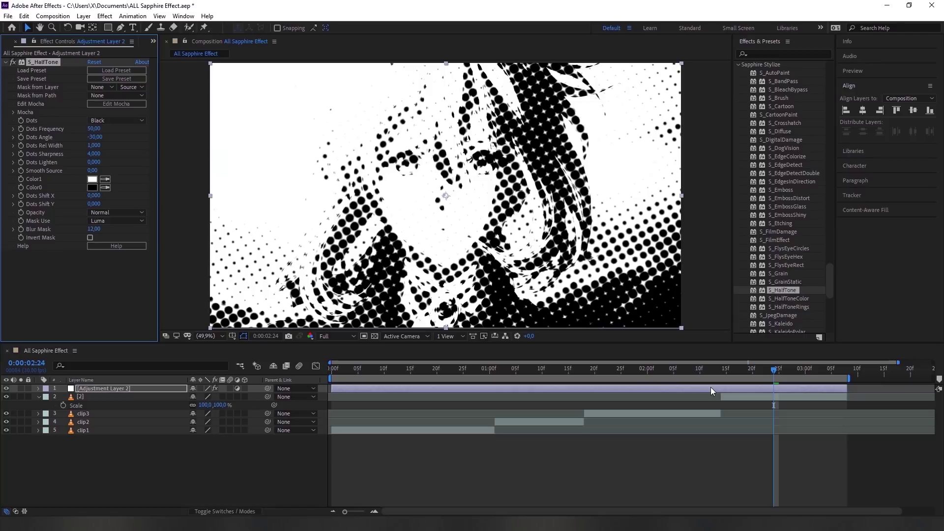
key(Delete)
Try S_HalfToneColor, S_HalfToneRings and S_JpegDamage with Quality near 0,0650, removing each.
drag(782, 299, 721, 388)
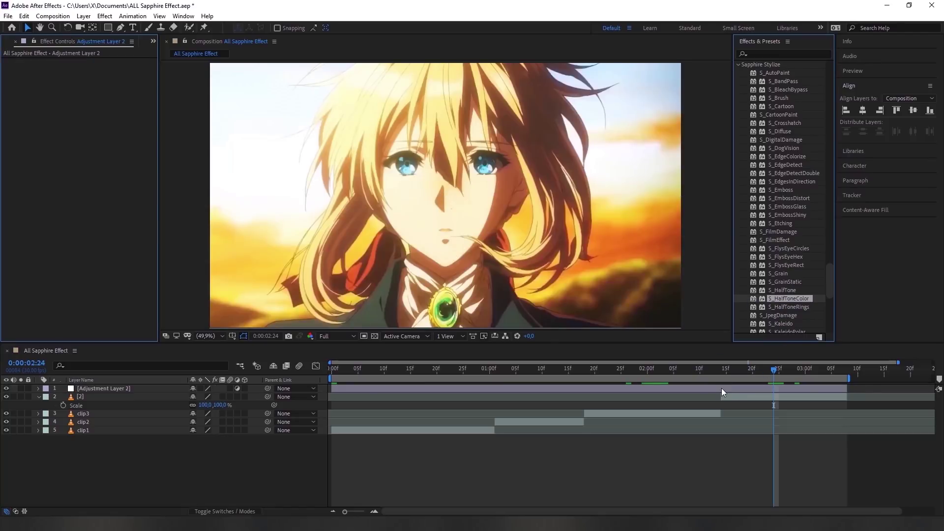
key(Delete)
drag(776, 307, 725, 388)
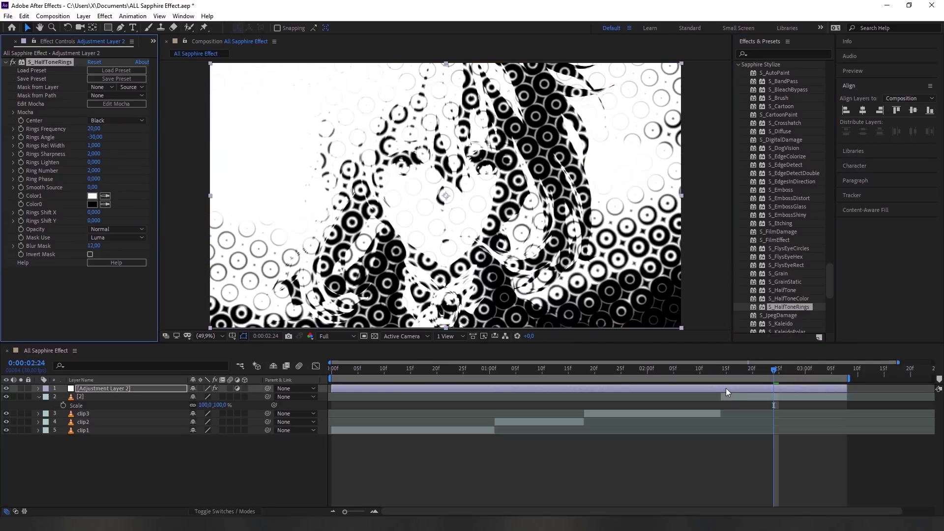
key(Delete)
drag(772, 316, 722, 388)
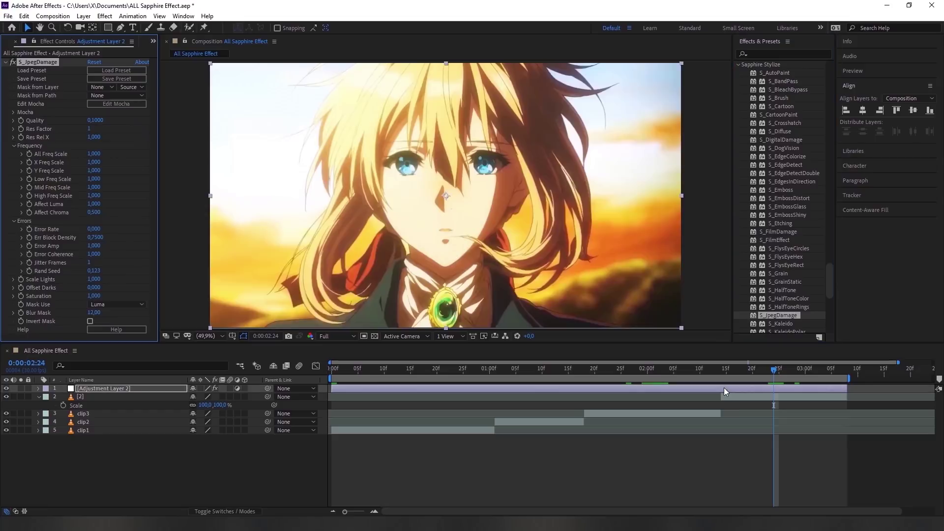
drag(89, 121, 99, 121)
drag(54, 116, 35, 113)
key(Delete)
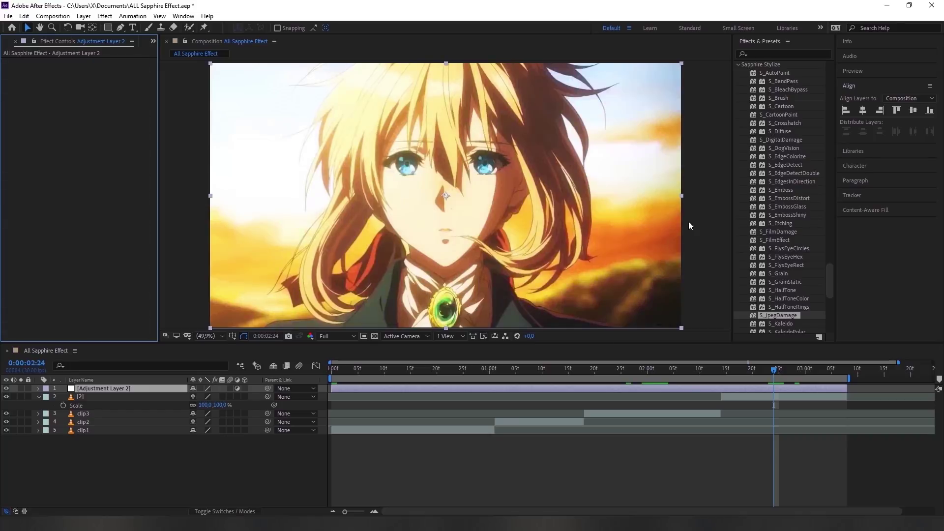
scroll(796, 283, down, 3)
Apply S_Kaleido, preview it at 0:00:02:01, 0:00:01:11 and 0:00:00:16, then undo it.
drag(777, 279, 733, 389)
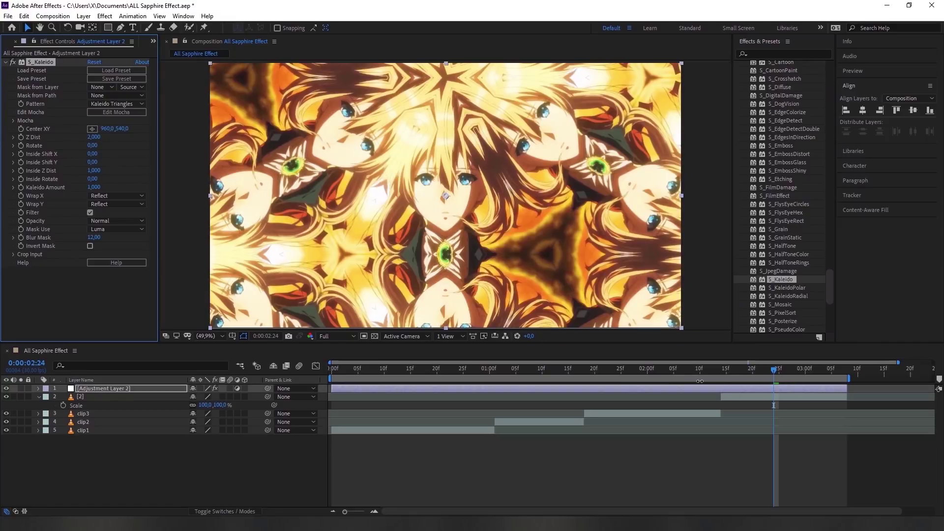
click(653, 369)
click(545, 370)
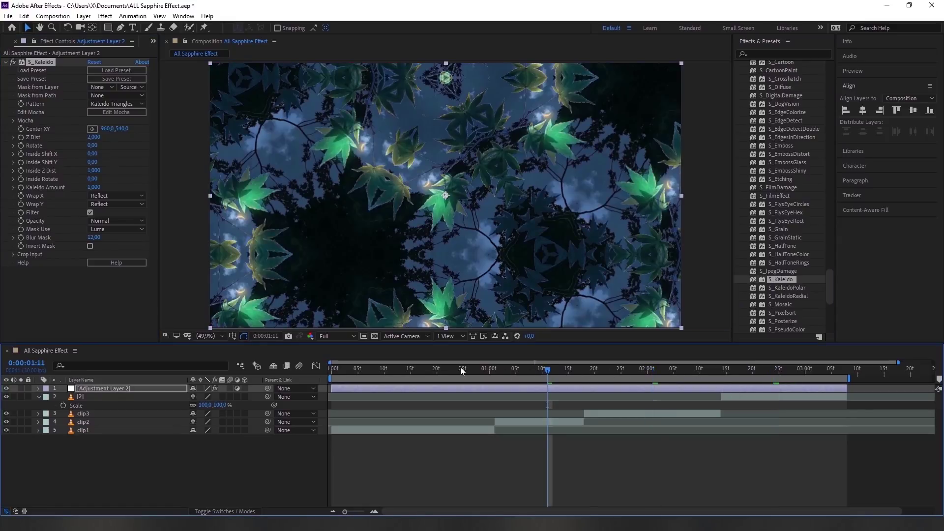
click(418, 368)
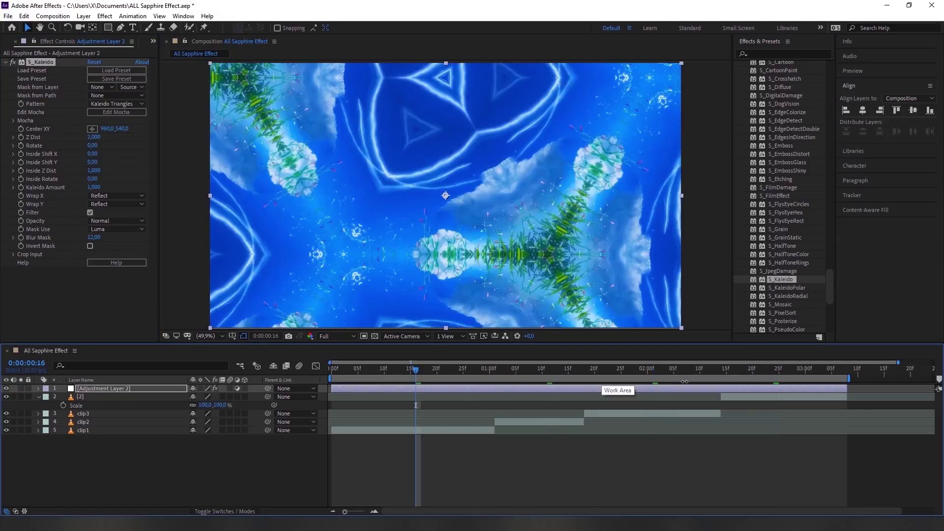
click(787, 369)
key(ctrl+z)
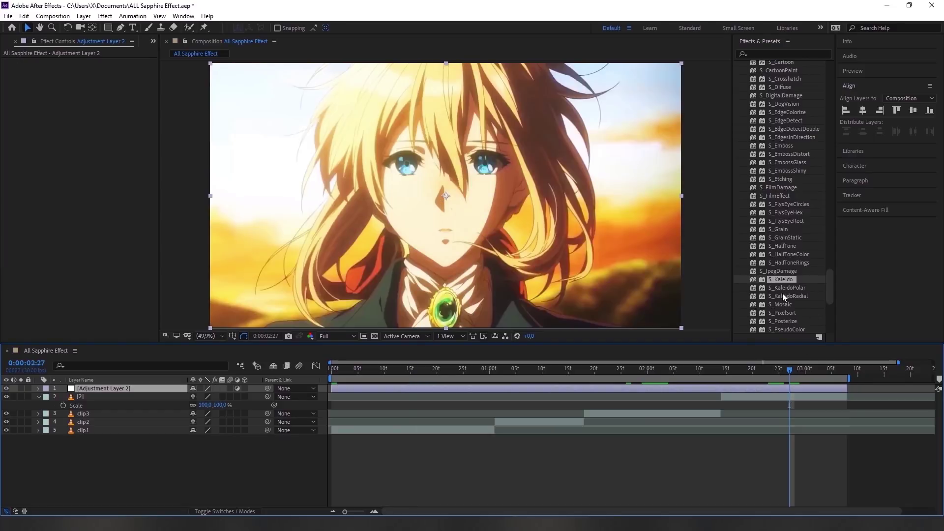
Apply S_KaleidoPolar, preview it on several frames, then undo it.
drag(784, 289, 745, 389)
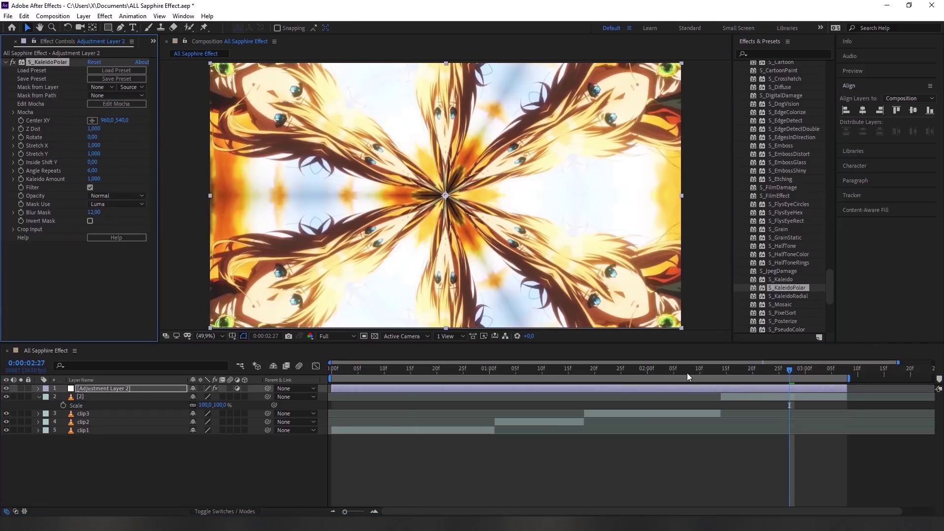
click(688, 374)
click(558, 373)
click(445, 374)
click(790, 370)
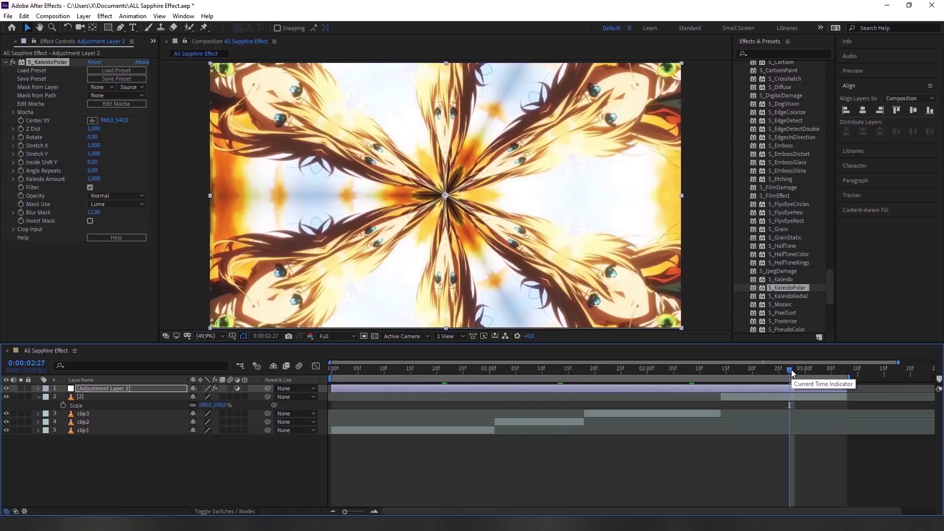
key(ctrl+z)
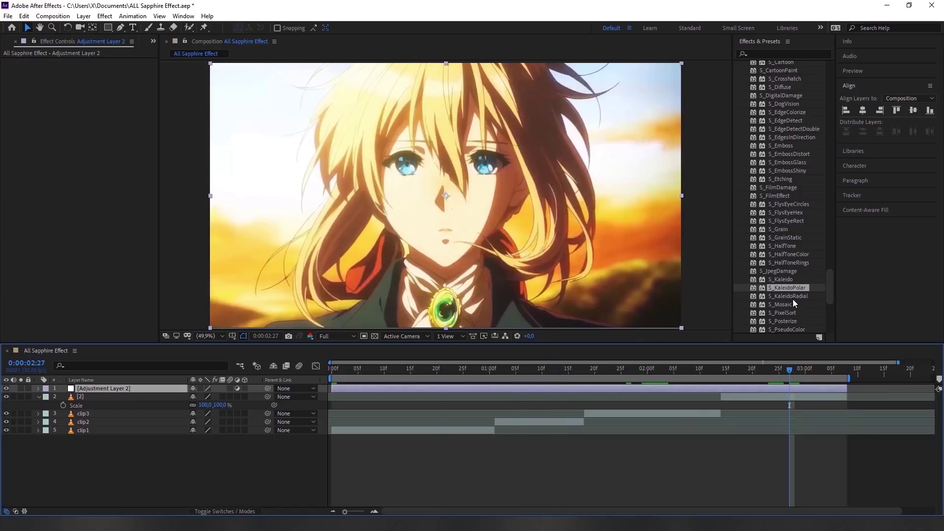
Apply S_KaleidoRadial, preview it on the space, leaves and sky clips, then undo it.
drag(793, 297, 766, 387)
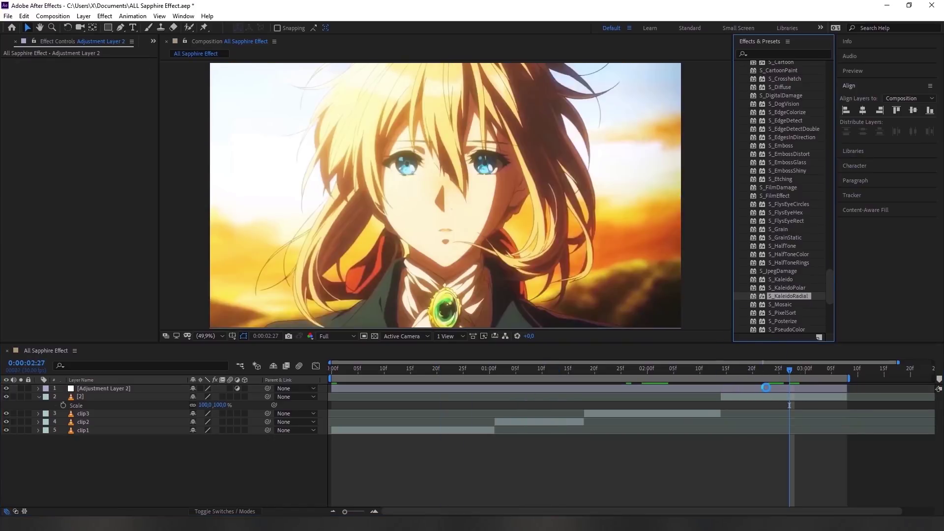
click(653, 373)
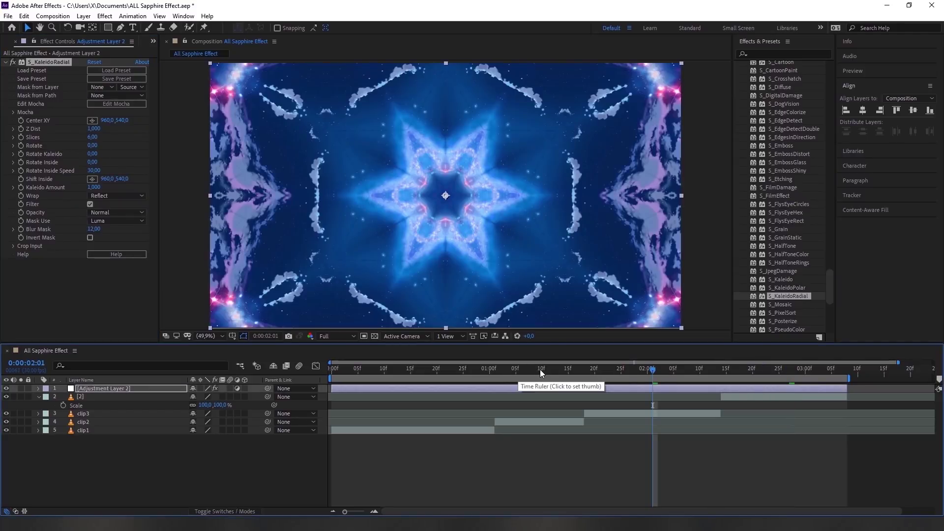
click(537, 370)
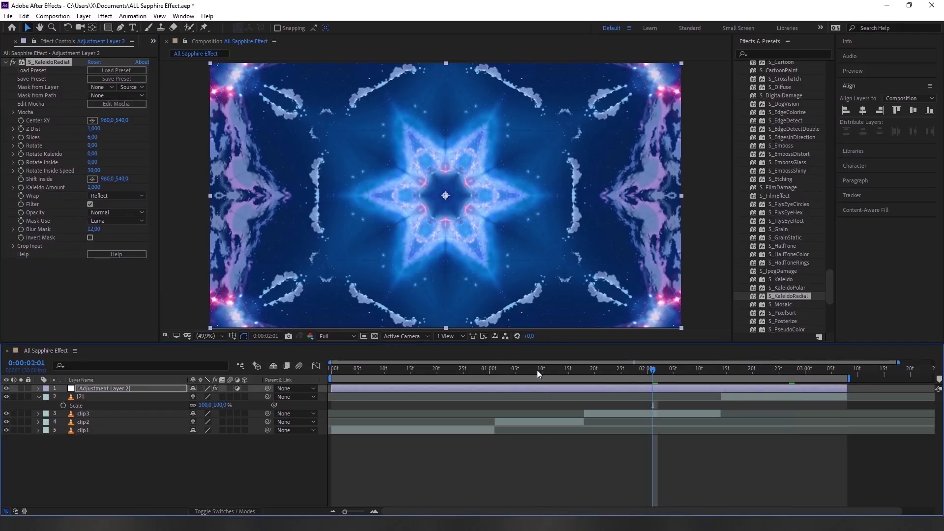
click(412, 369)
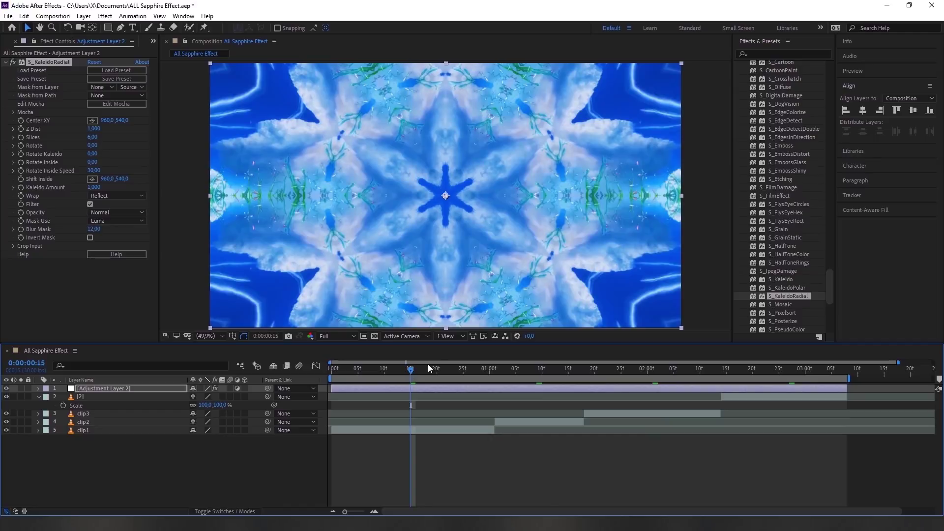
click(642, 370)
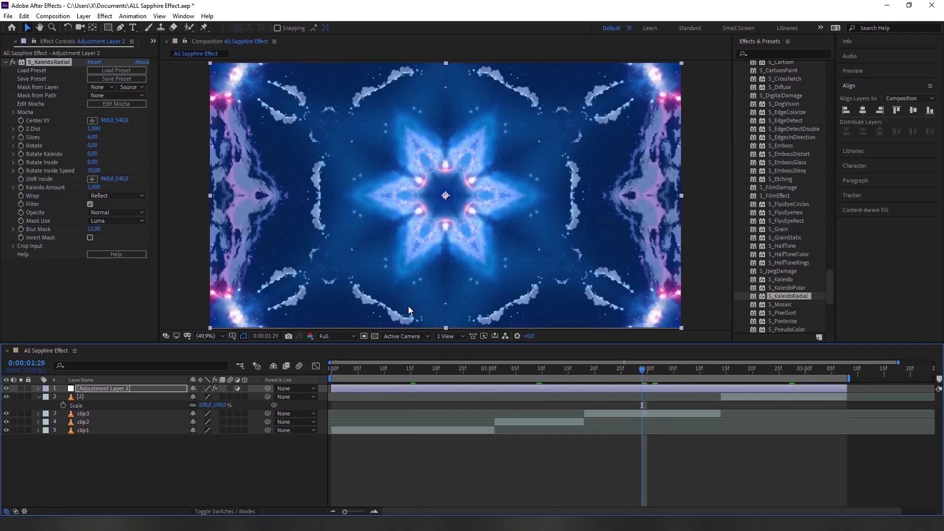
key(ctrl+z)
Try S_Mosaic, then S_PixelSort previewed on the leaves, sky and space clips, removing each.
drag(780, 304, 648, 388)
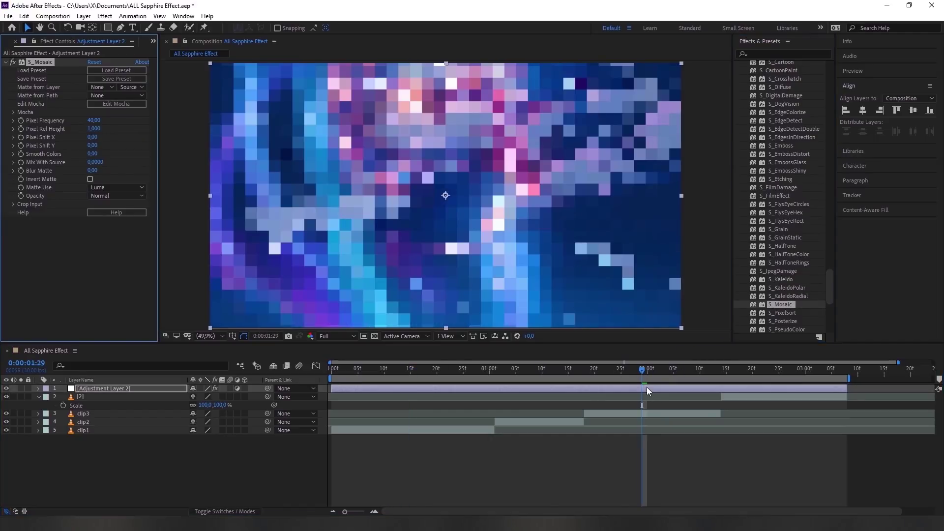
key(ctrl+z)
drag(778, 312, 653, 387)
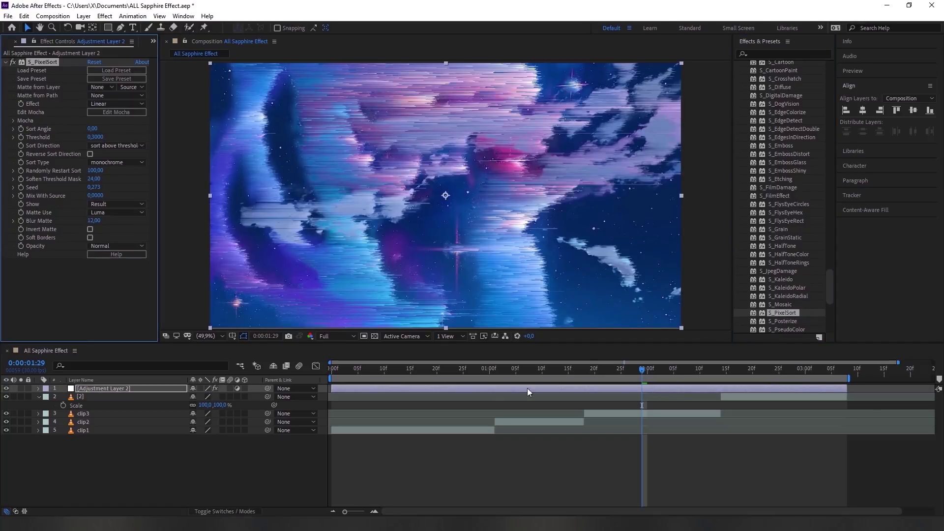
click(531, 370)
click(764, 370)
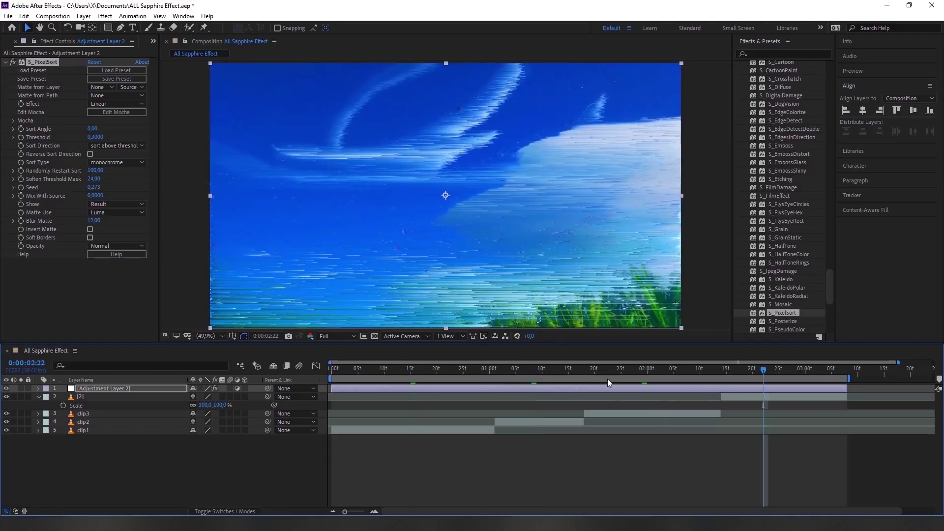
click(626, 371)
key(Delete)
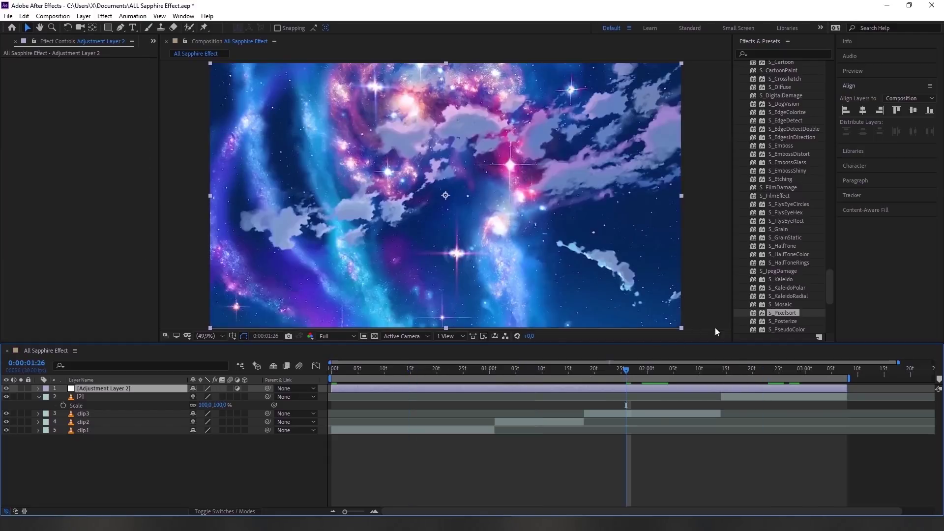
Apply S_Posterize to Adjustment Layer 2 and remove it again.
drag(769, 325, 646, 392)
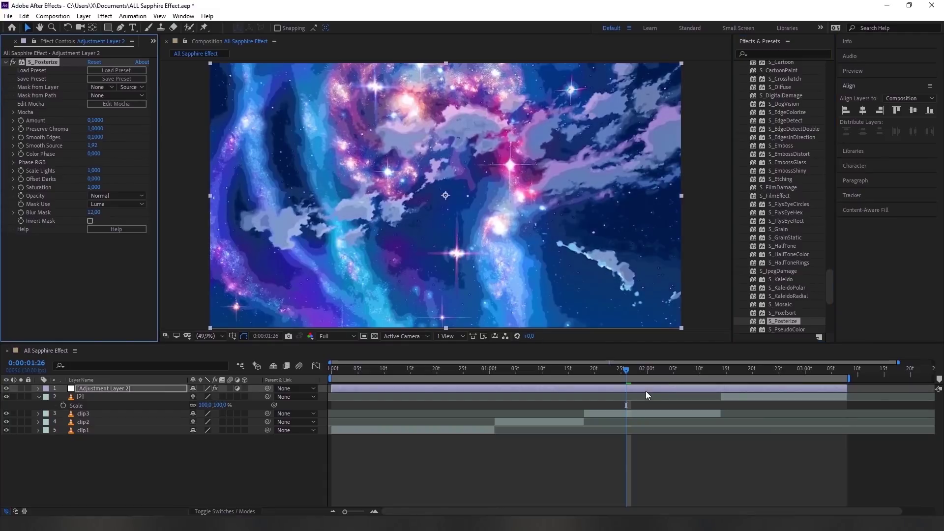
key(Delete)
scroll(768, 296, down, 3)
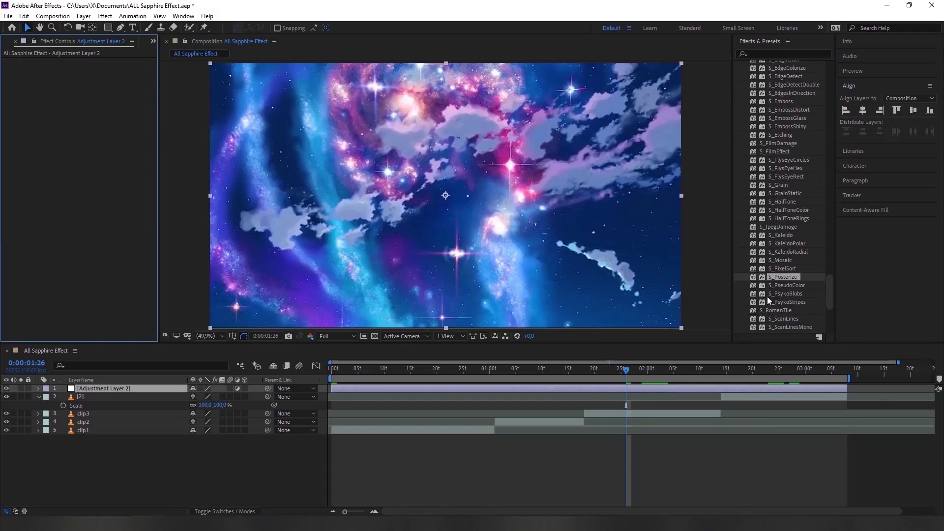
Apply S_PseudoColor, preview it on the anime, sky, leaves and space clips, then undo it.
drag(775, 291, 650, 391)
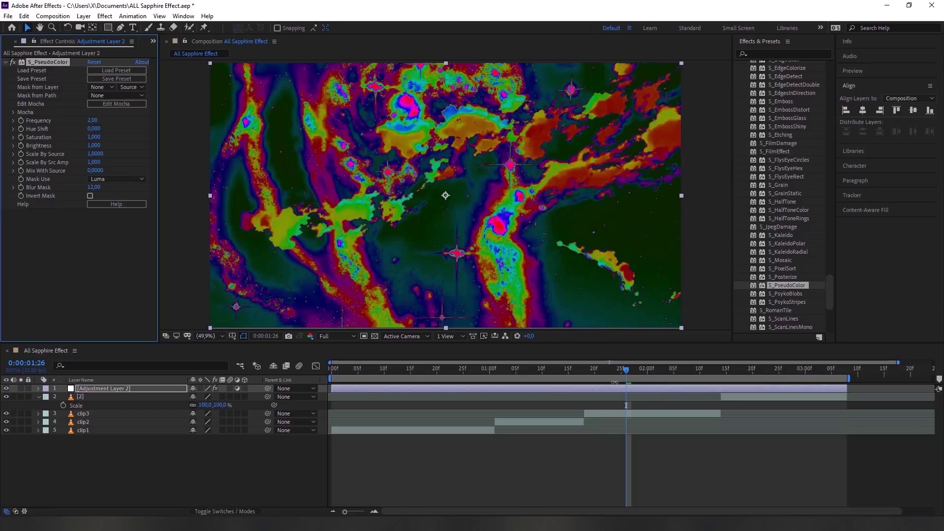
click(757, 372)
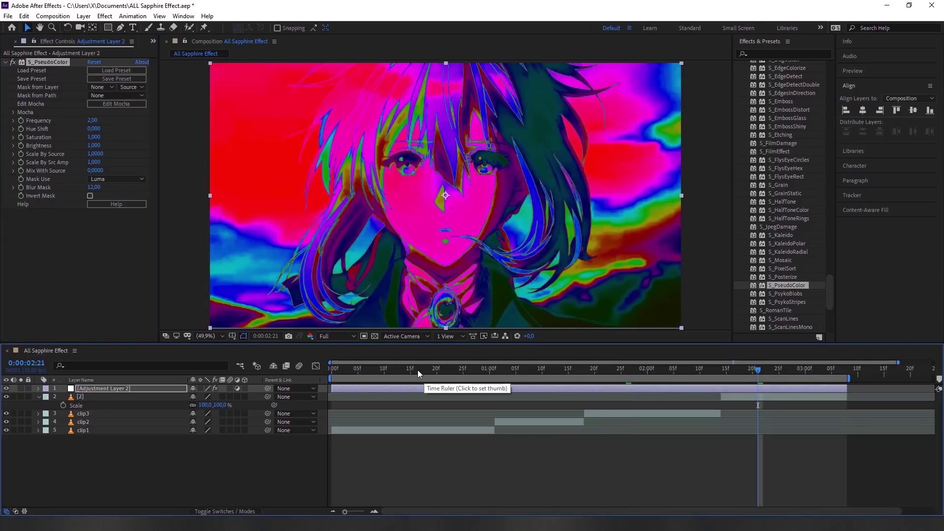
click(418, 370)
click(543, 367)
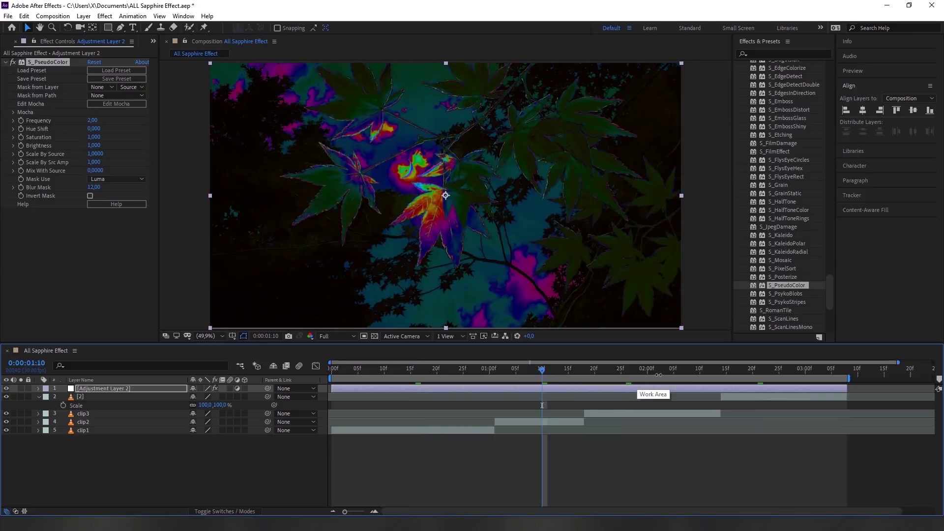
click(647, 368)
key(ctrl+z)
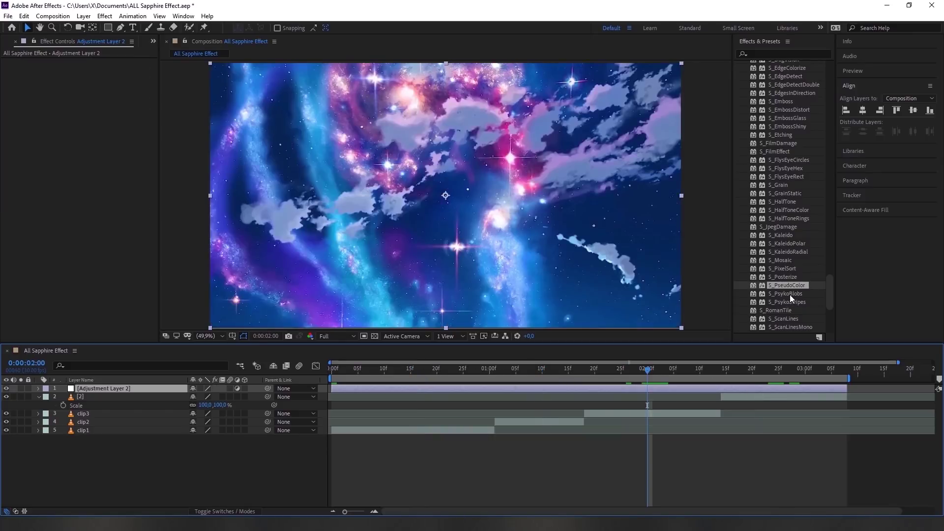
Try S_PsykoBlobs, S_PsykoStripes and S_RomanTile on Adjustment Layer 2, undoing each.
drag(790, 294, 655, 389)
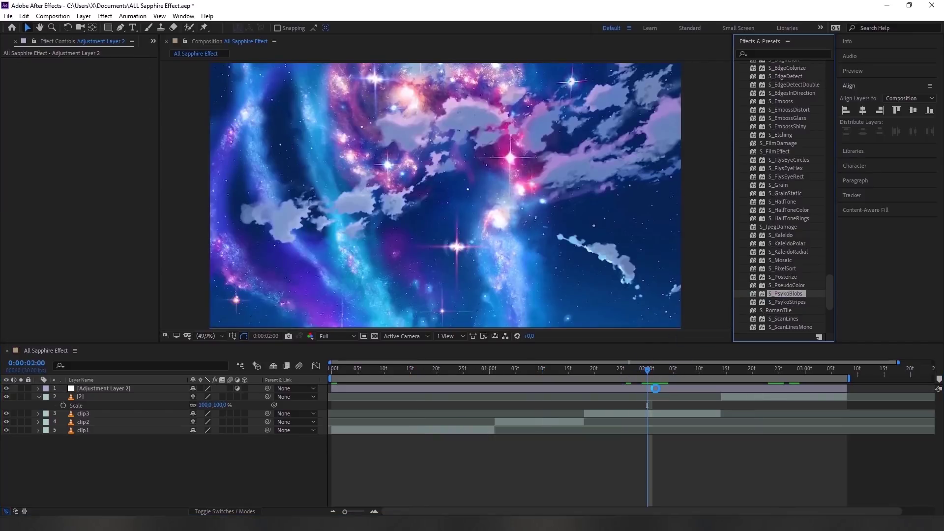
key(ctrl+z)
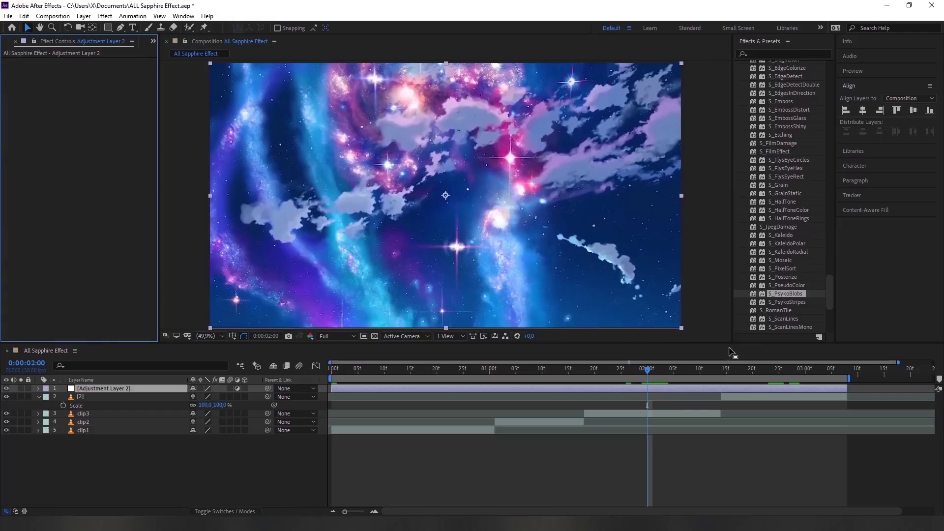
drag(785, 302, 668, 392)
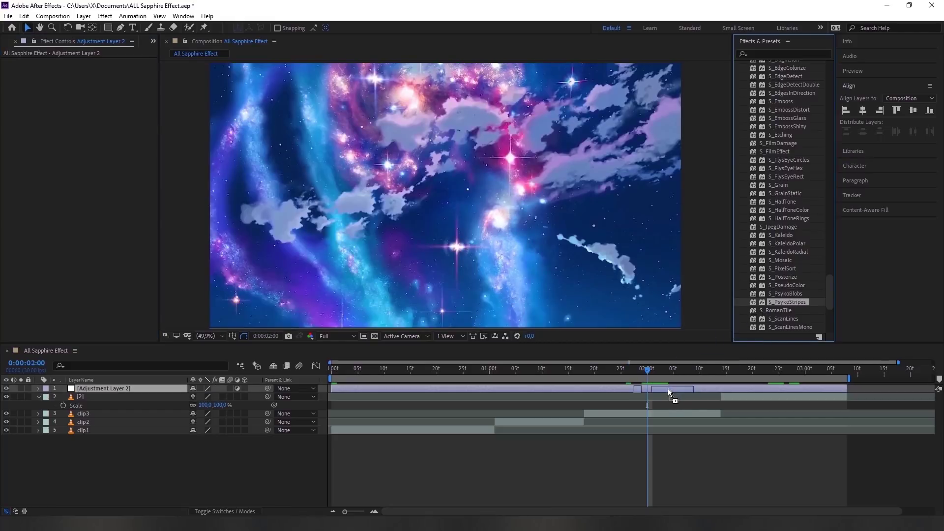
key(ctrl+z)
scroll(787, 302, down, 1)
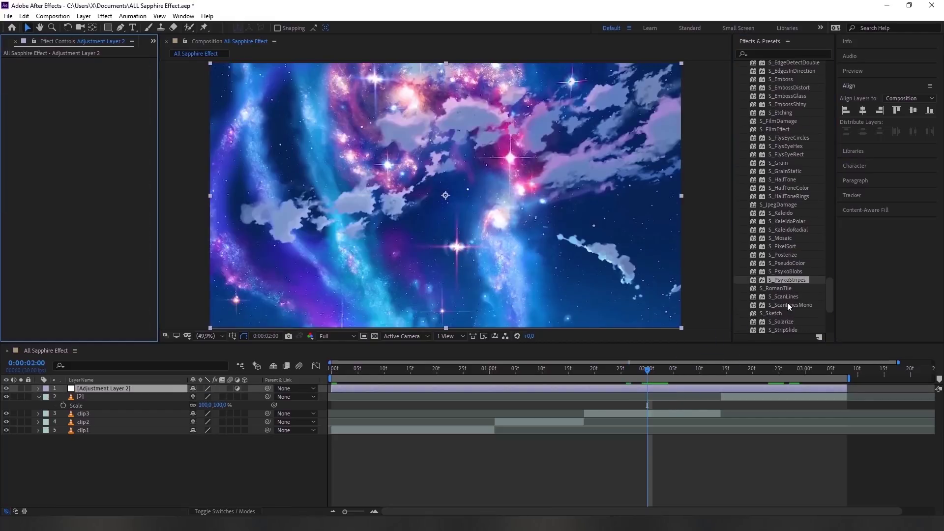
drag(778, 290, 660, 391)
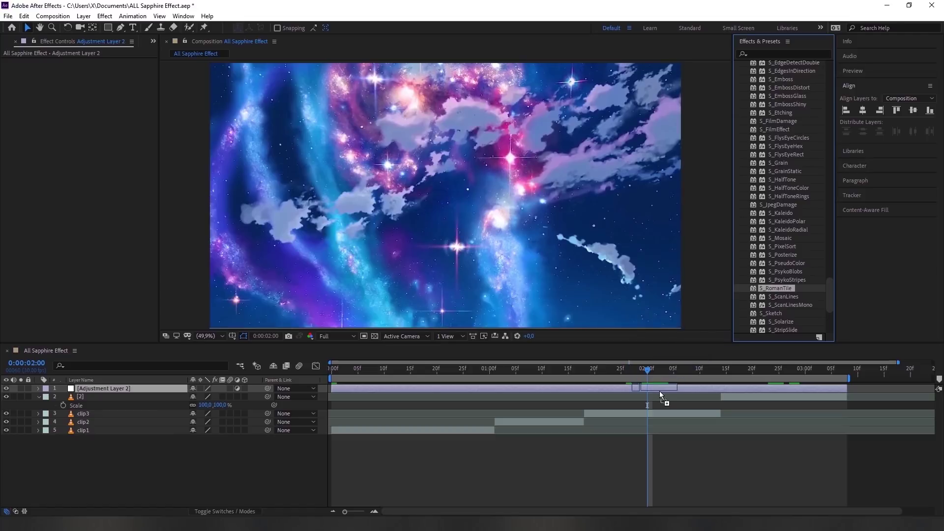
drag(660, 391, 660, 391)
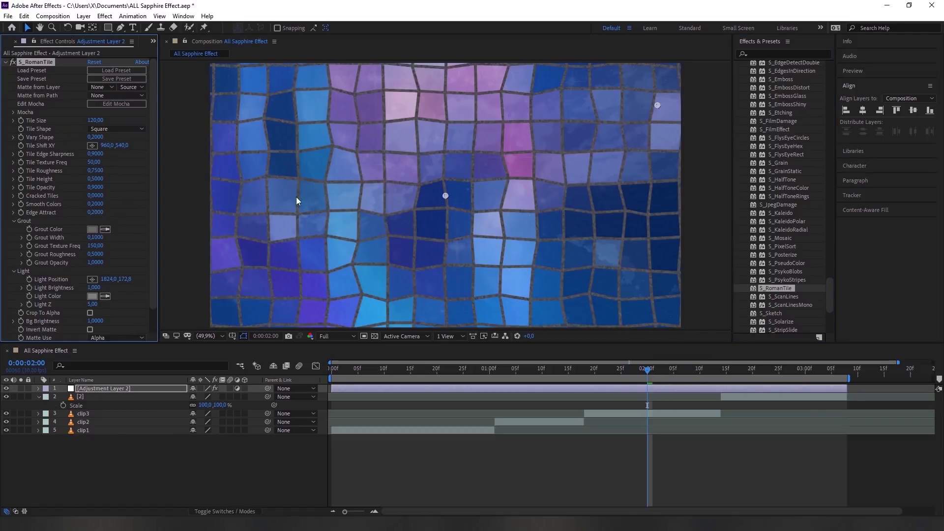
key(ctrl+z)
Apply S_ScanLines, try different line frequencies, and preview it across the four clips.
drag(785, 298, 673, 391)
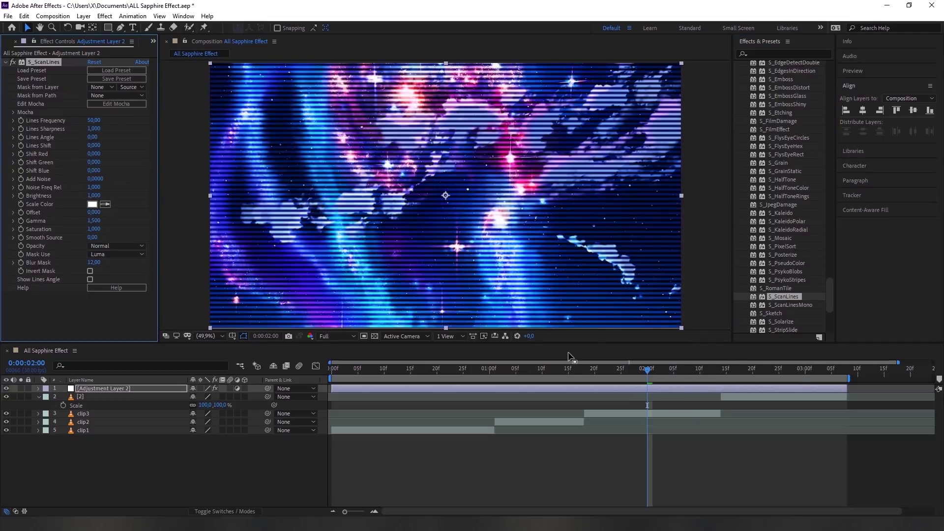
drag(90, 123, 47, 128)
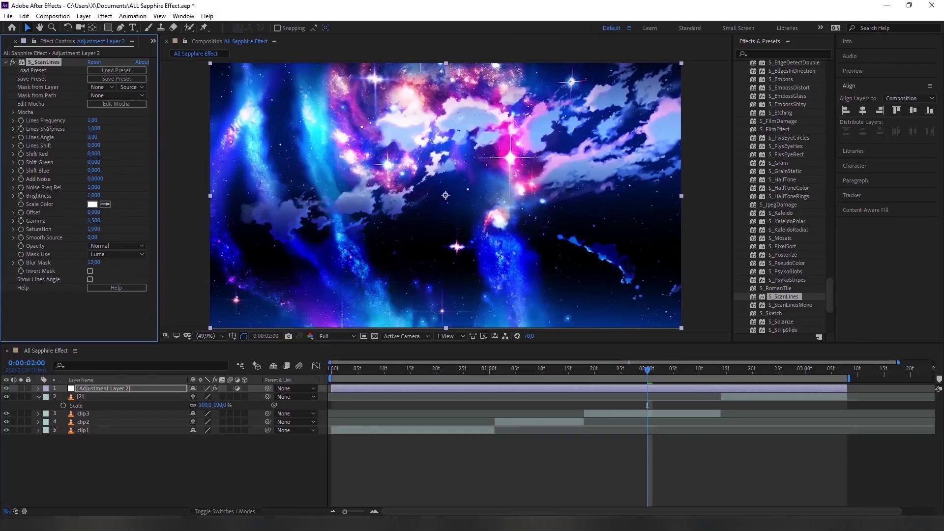
click(14, 62)
click(13, 62)
click(774, 370)
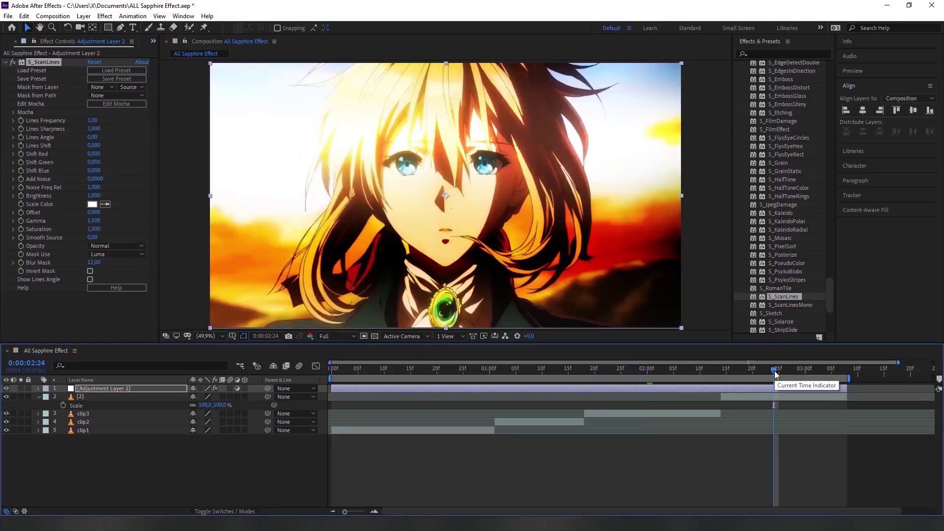
click(525, 373)
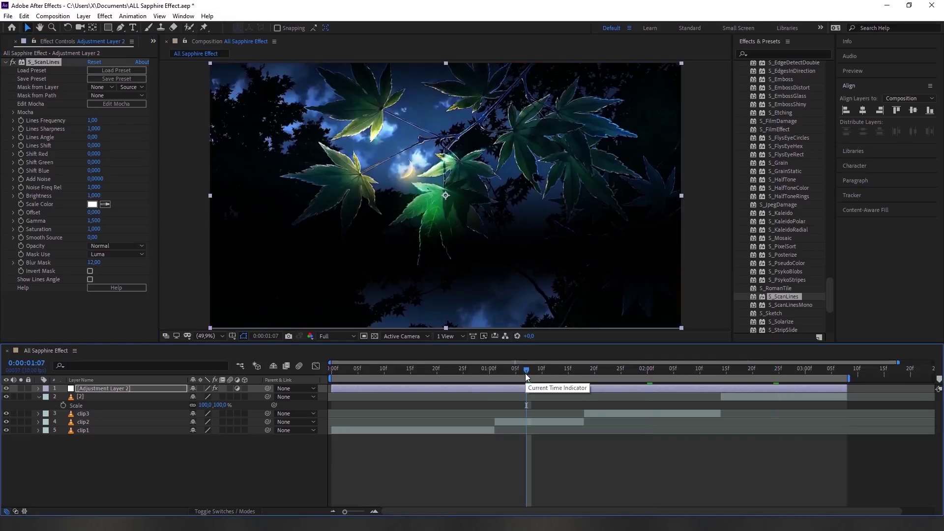
click(427, 374)
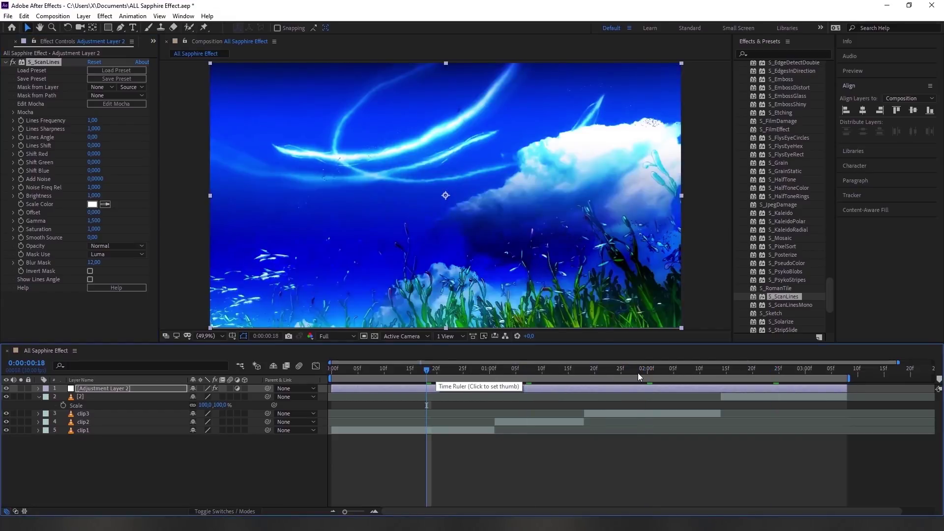
click(638, 374)
Raise Lines Frequency to cover the image, then replace S_ScanLines with S_ScanLinesMono.
drag(91, 122, 443, 124)
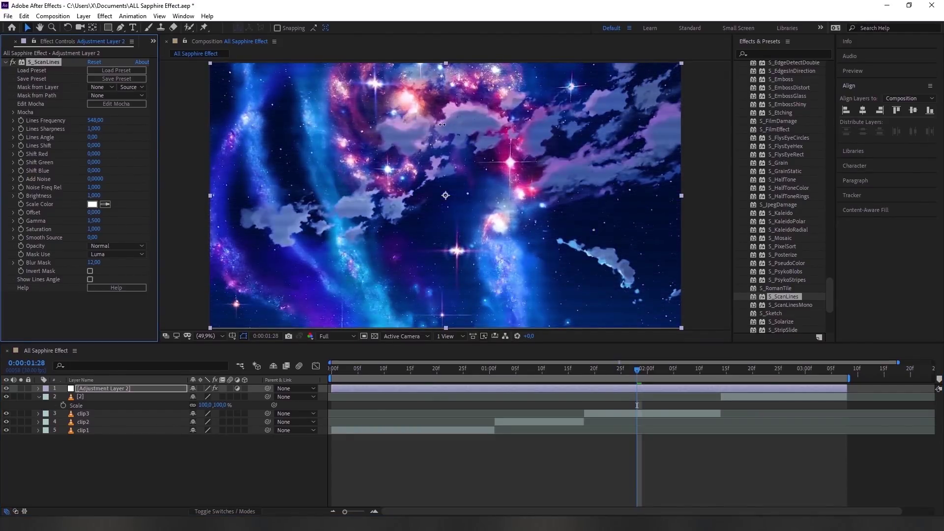
key(Delete)
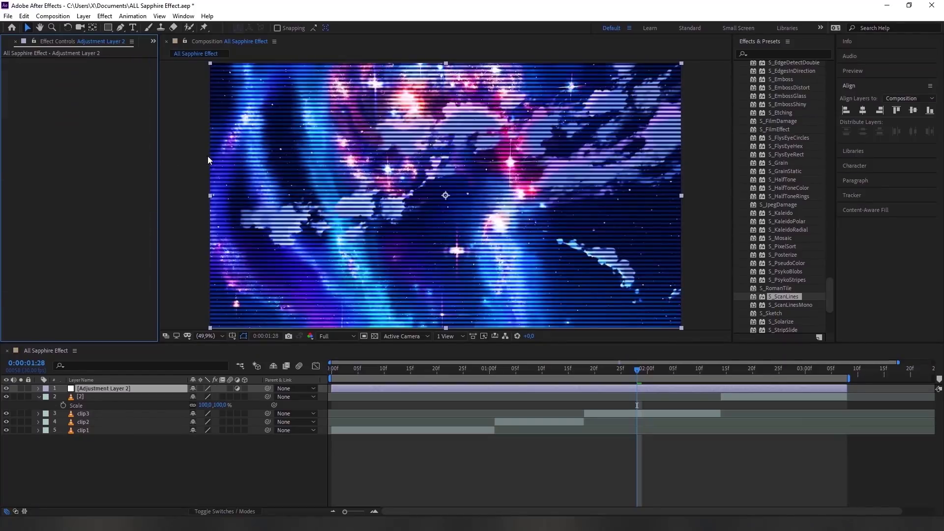
drag(782, 308, 669, 387)
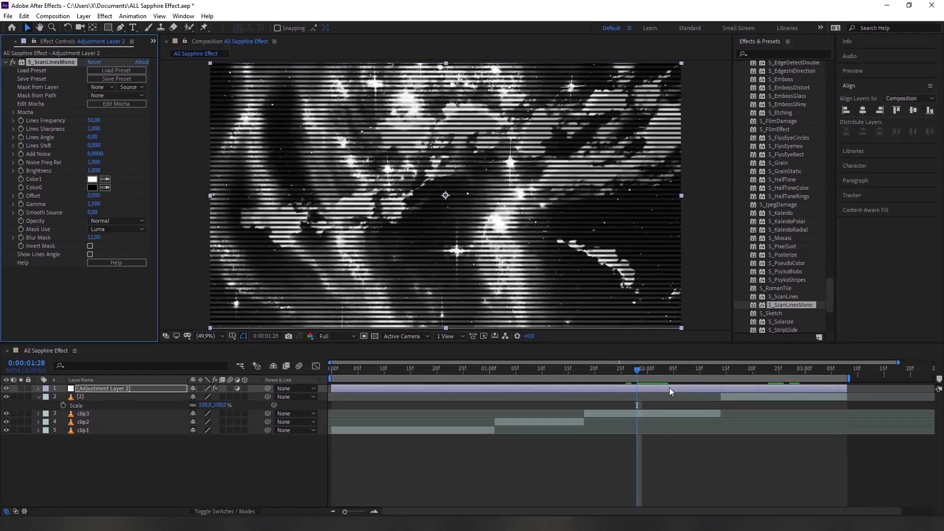
Remove S_ScanLinesMono, then apply and remove S_Sketch on Adjustment Layer 2.
key(Delete)
scroll(805, 275, down, 3)
drag(776, 247, 642, 389)
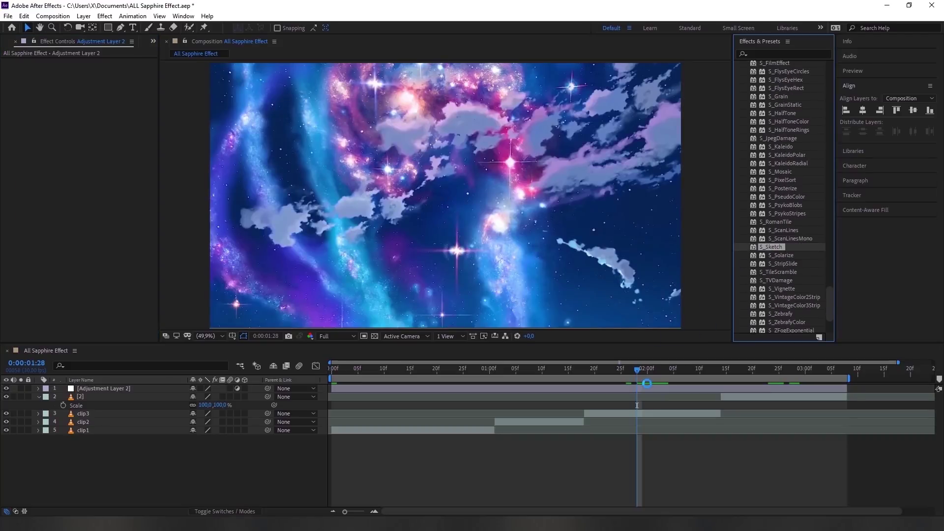
key(Delete)
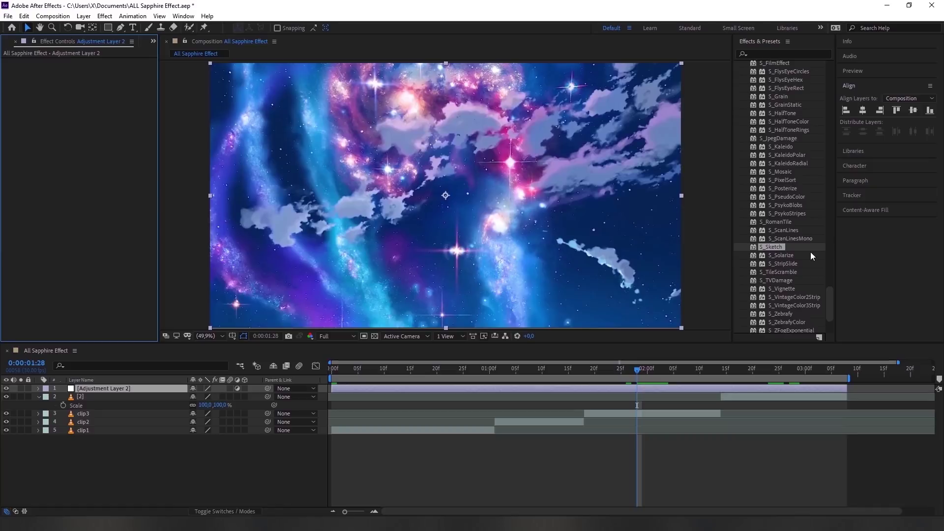
Apply S_Solarize, check it on frames including 0:00:02:19 and 0:00:02:29, then remove it.
drag(783, 255, 667, 389)
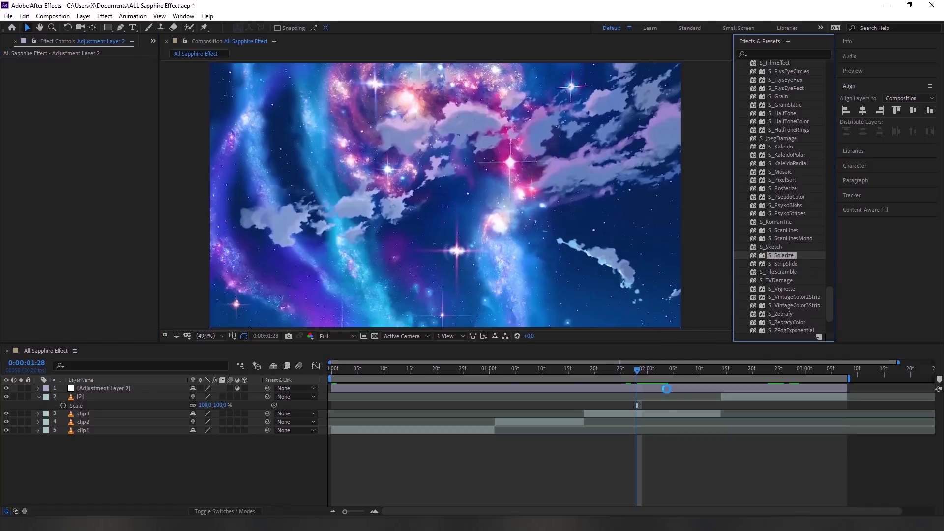
click(742, 366)
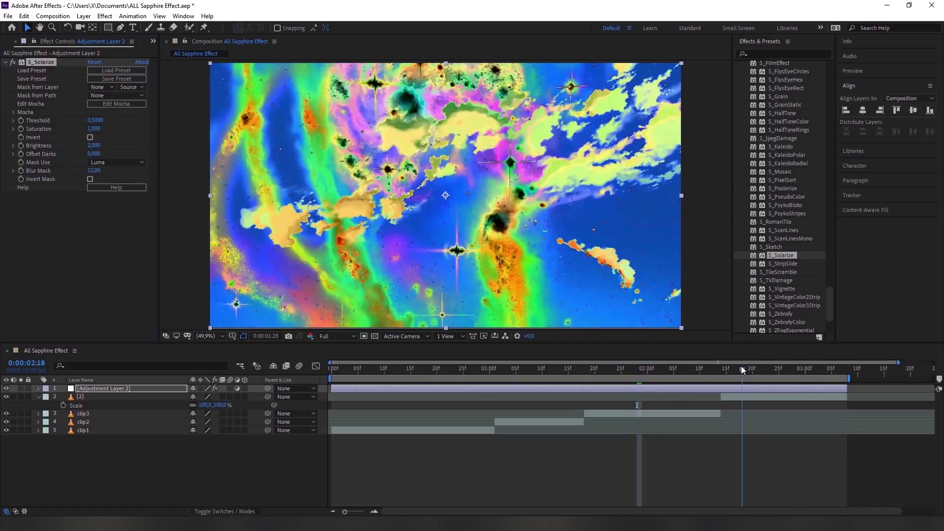
click(660, 371)
click(745, 372)
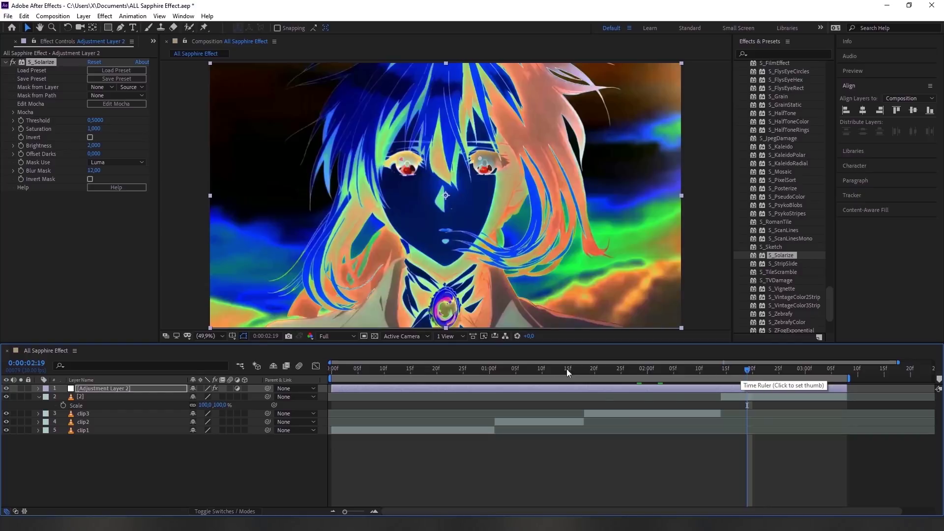
click(553, 370)
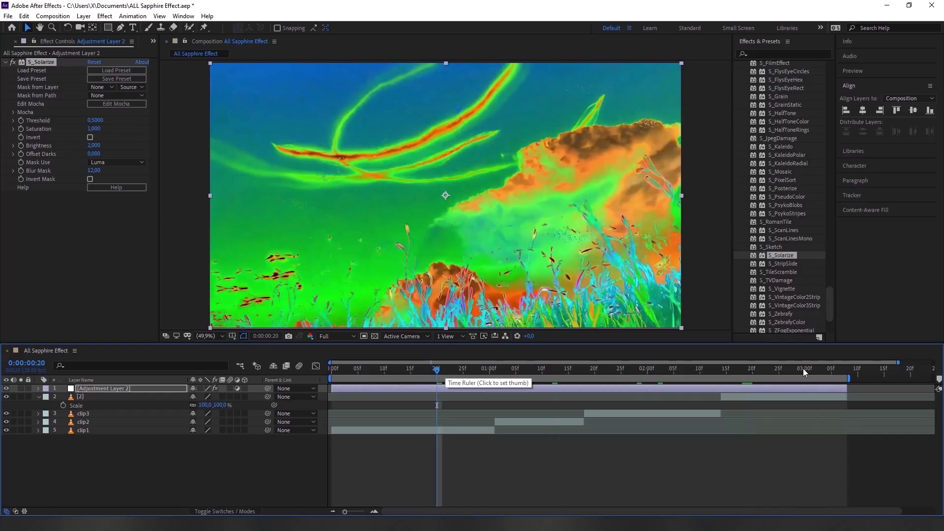
click(802, 370)
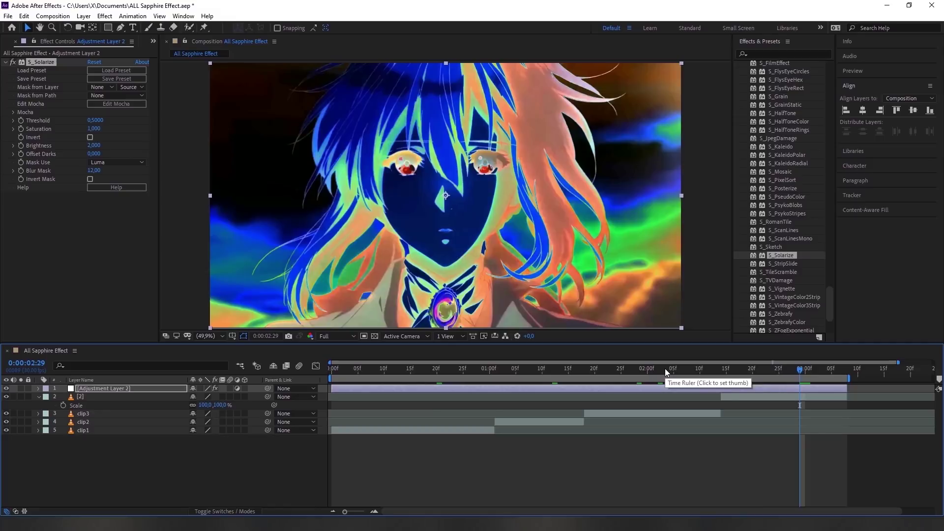
key(Delete)
Apply S_StripSlide and scrub back to the opening frames of the first clip.
drag(782, 264, 757, 385)
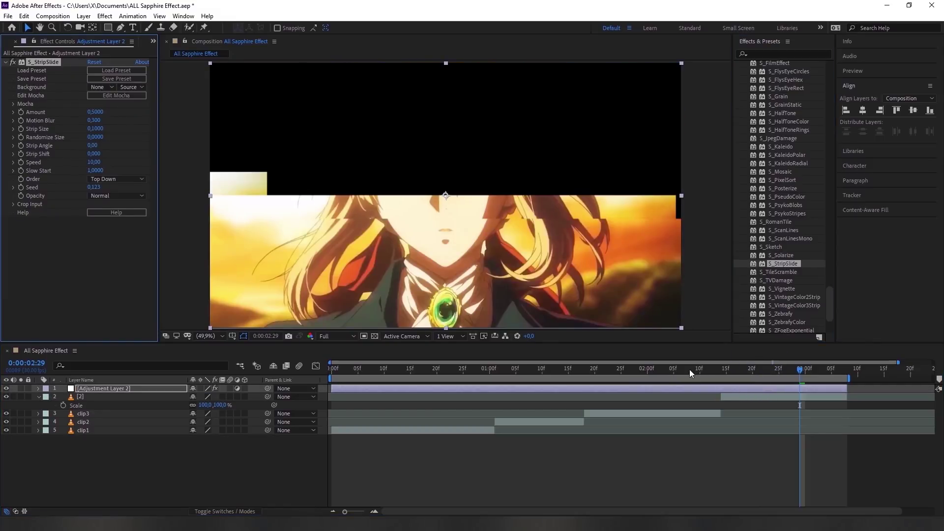
drag(690, 369, 330, 336)
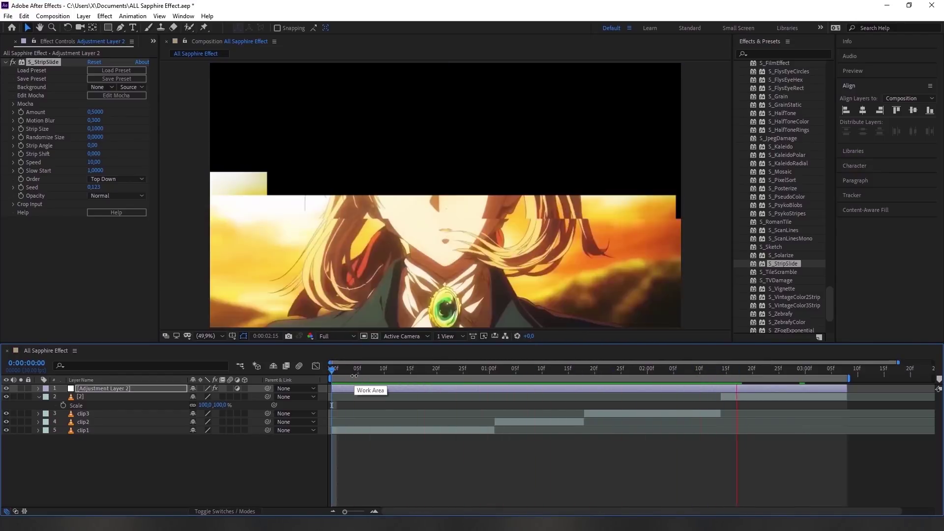
mouse_move(382, 369)
mouse_down()
mouse_move(358, 370)
mouse_move(749, 377)
mouse_up()
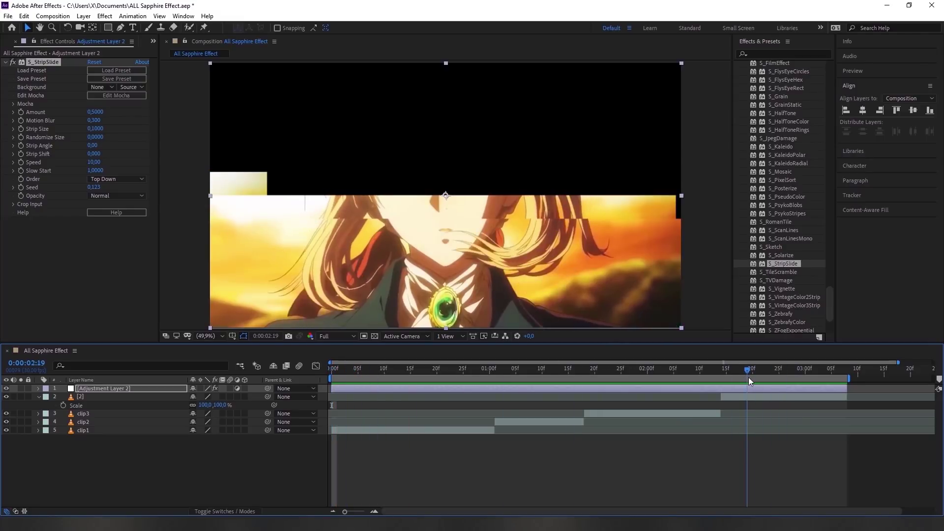
Tune S_StripSlide: lower Amount, smaller Strip Size, higher Randomize Size, near-horizontal Strip Angle.
mouse_move(96, 112)
mouse_down()
mouse_move(69, 116)
mouse_move(81, 123)
mouse_up()
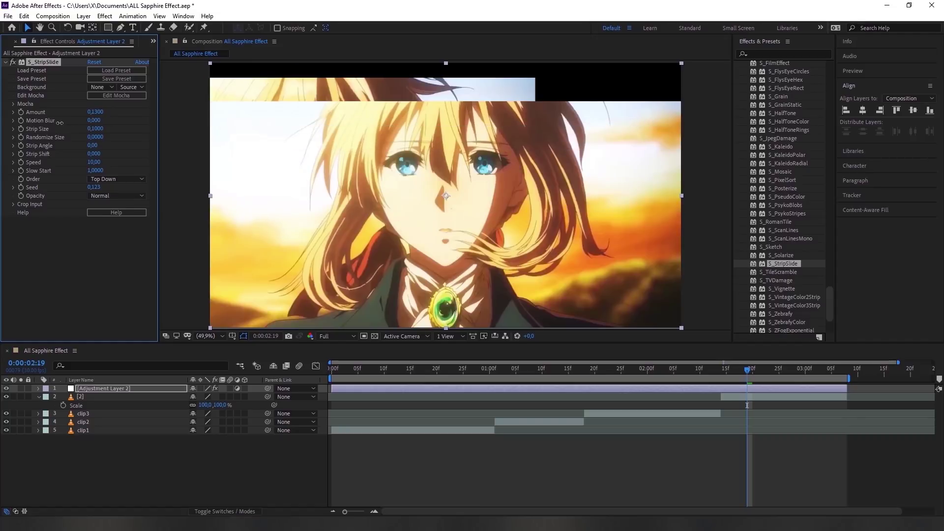
drag(99, 127, 49, 129)
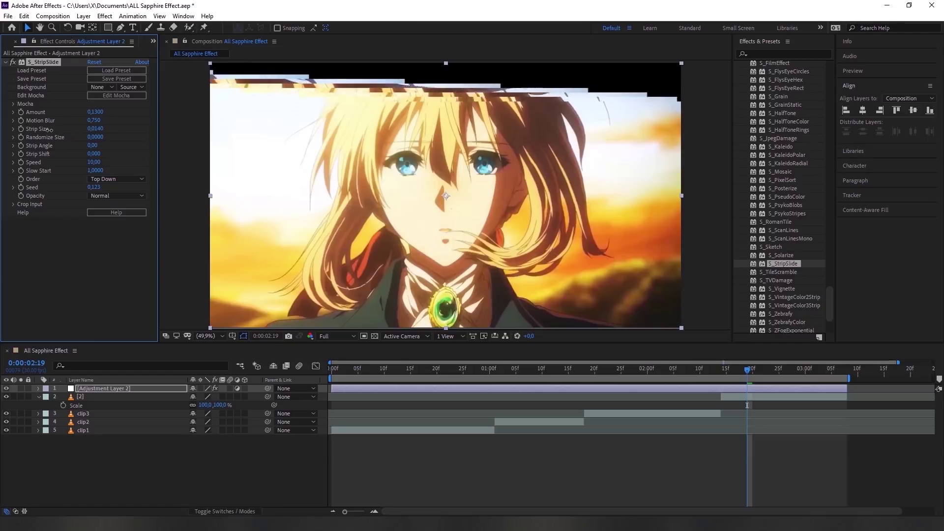
mouse_move(95, 137)
mouse_down()
mouse_move(142, 147)
mouse_move(91, 148)
mouse_up()
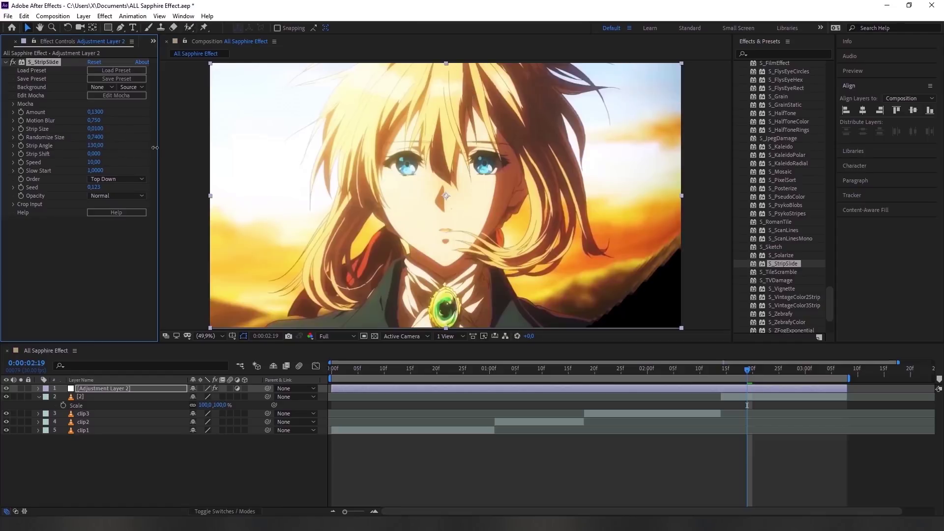
drag(99, 151, 99, 154)
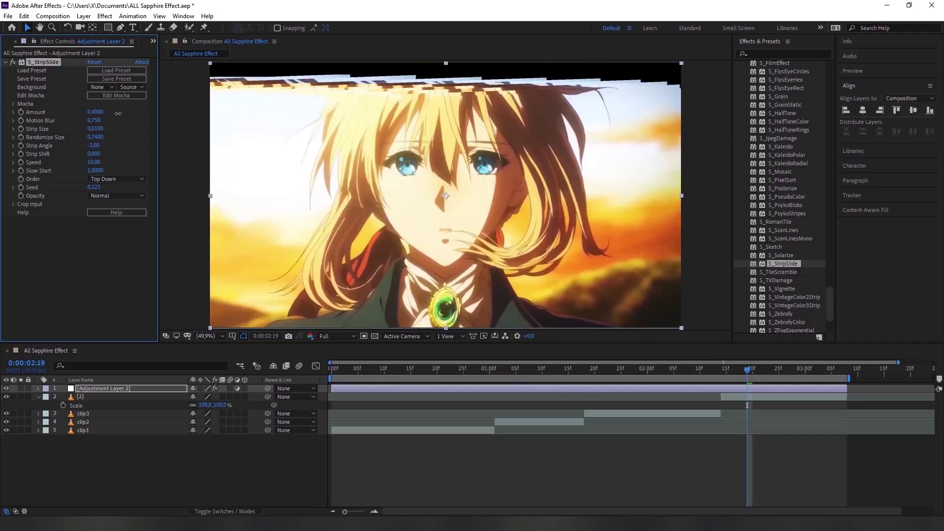
drag(112, 114, 90, 113)
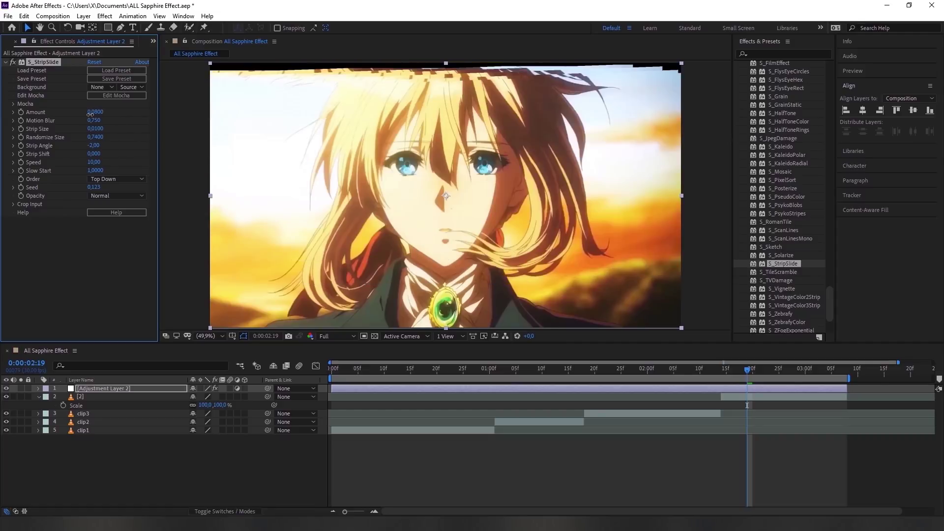
Remove S_StripSlide, then apply and remove S_TileScramble.
key(Delete)
drag(783, 273, 754, 385)
key(Delete)
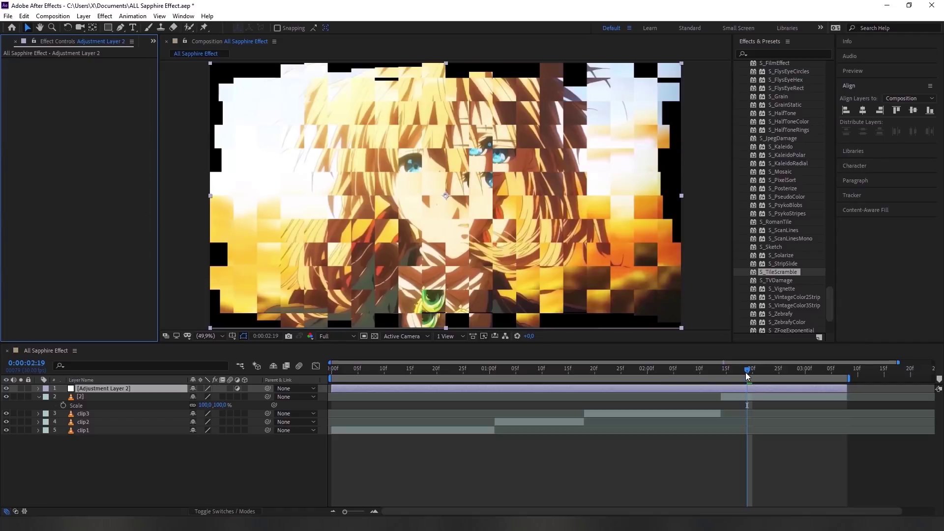
Test S_TVDamage and a narrowed S_Vignette, then apply S_VintageColor2Strip for a pinkish tint.
drag(777, 280, 745, 388)
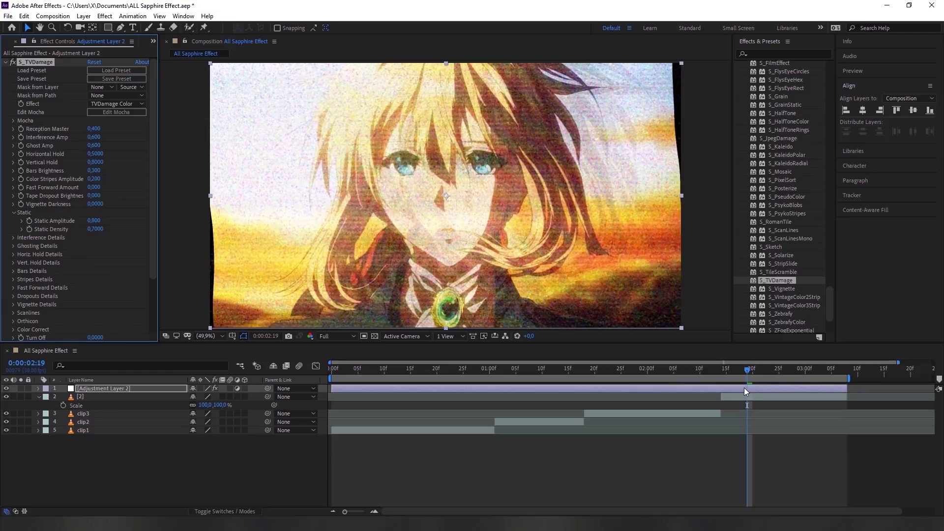
key(Delete)
drag(778, 290, 740, 388)
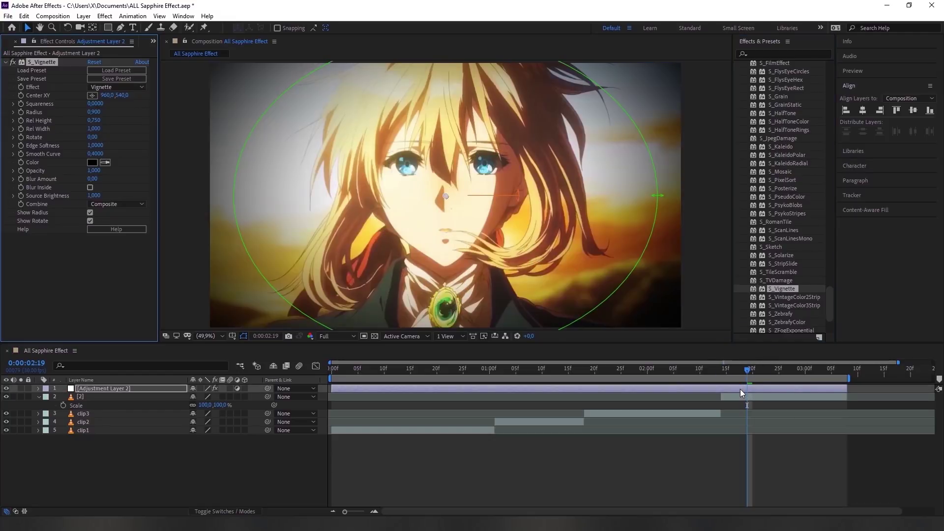
drag(658, 198, 536, 182)
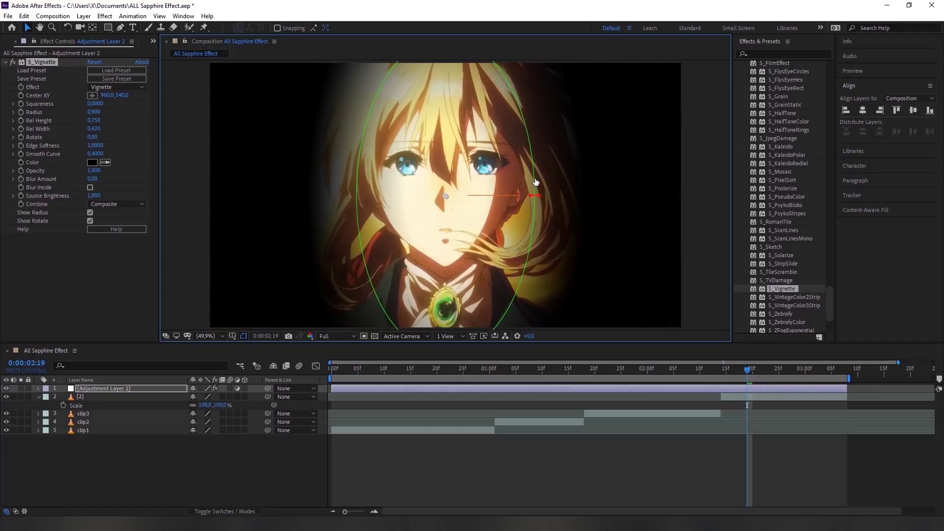
mouse_move(372, 275)
mouse_down()
mouse_move(403, 230)
mouse_move(406, 305)
mouse_up()
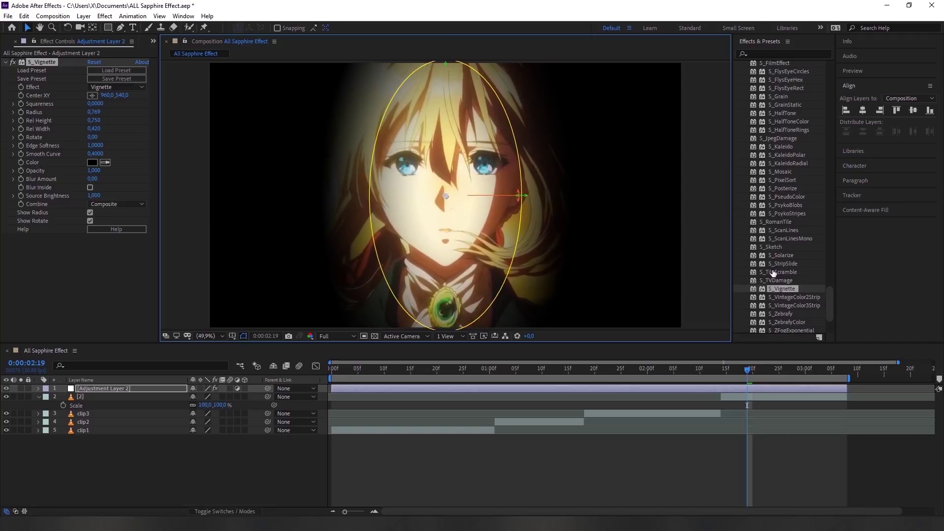
key(Delete)
drag(792, 298, 711, 392)
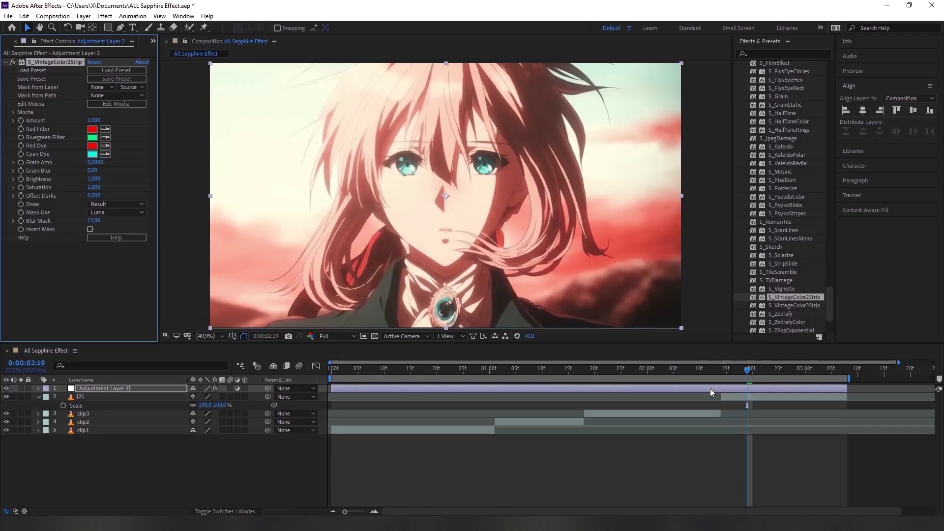
Preview Hugo Teal & Orange and Blue Crush on S_VintageColor2Strip, load Blue Crush, then remove it.
click(121, 71)
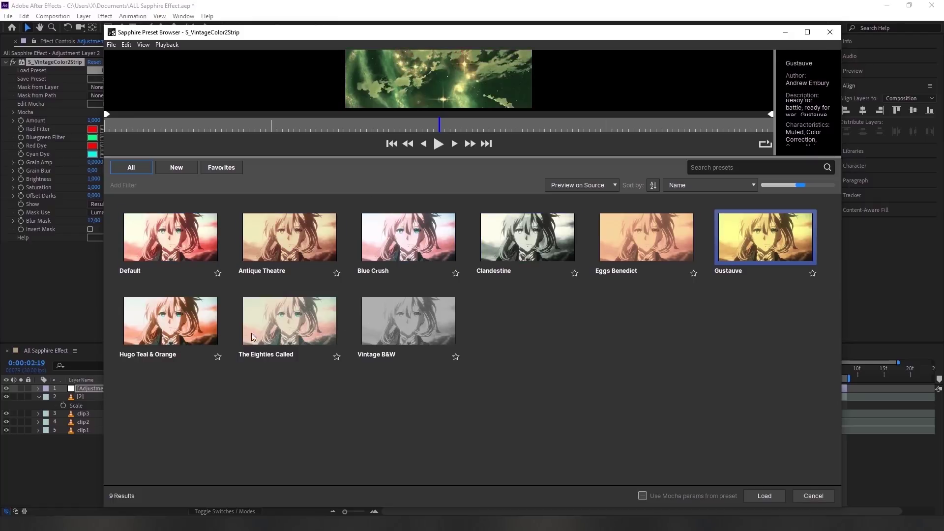
click(175, 343)
click(383, 258)
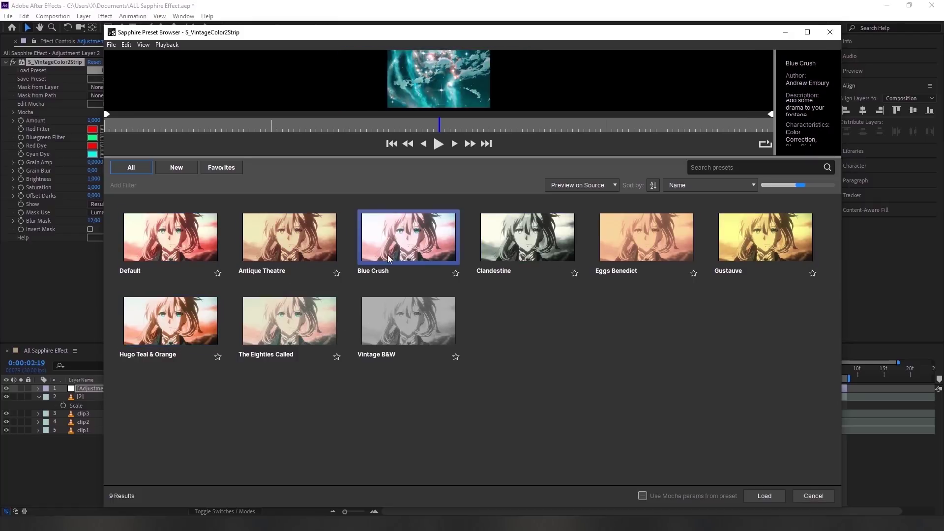
click(781, 493)
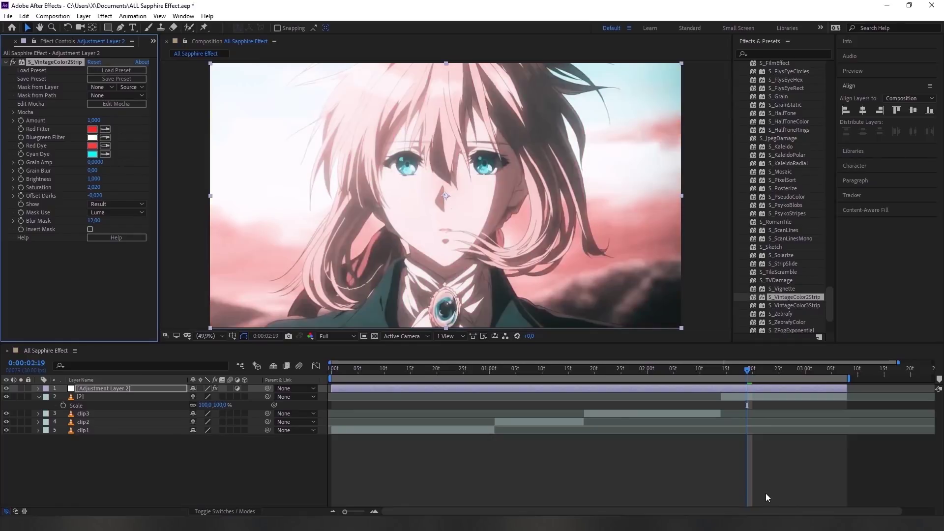
key(Delete)
Try S_VintageColor3Strip and S_Zebrafy, checking the zebra face at 0:00:02:21, and remove each.
scroll(781, 302, down, 3)
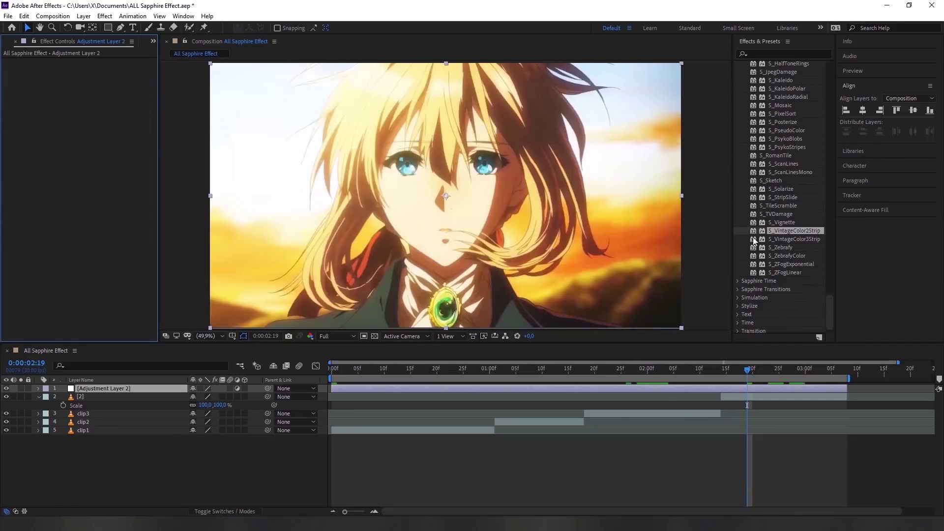
drag(783, 239, 704, 387)
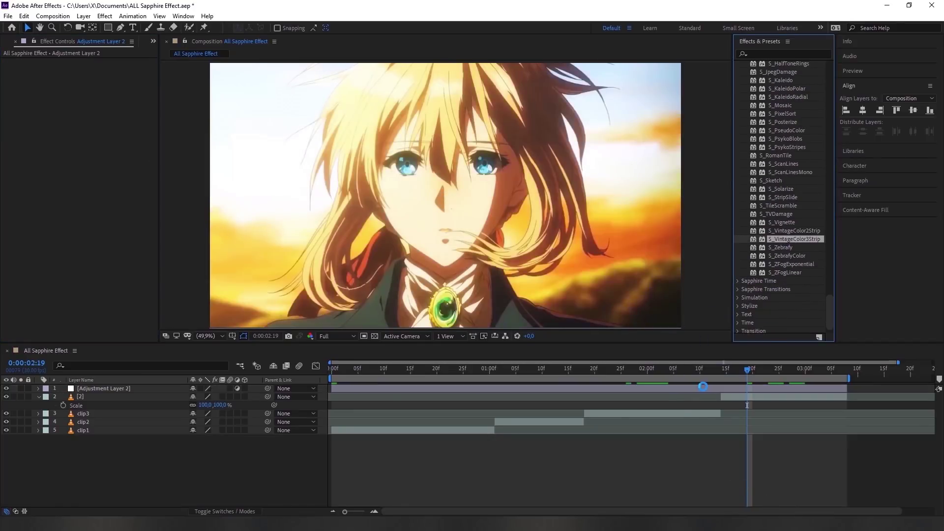
key(Delete)
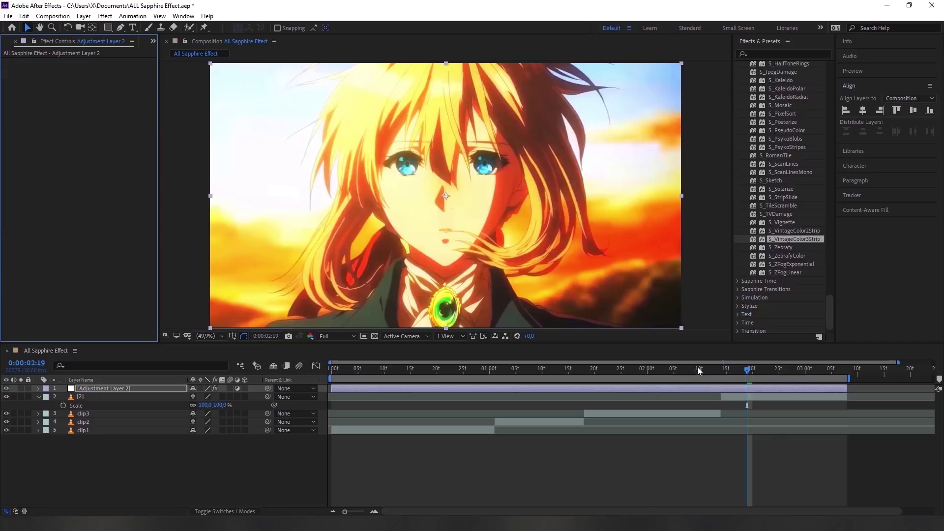
drag(780, 247, 719, 389)
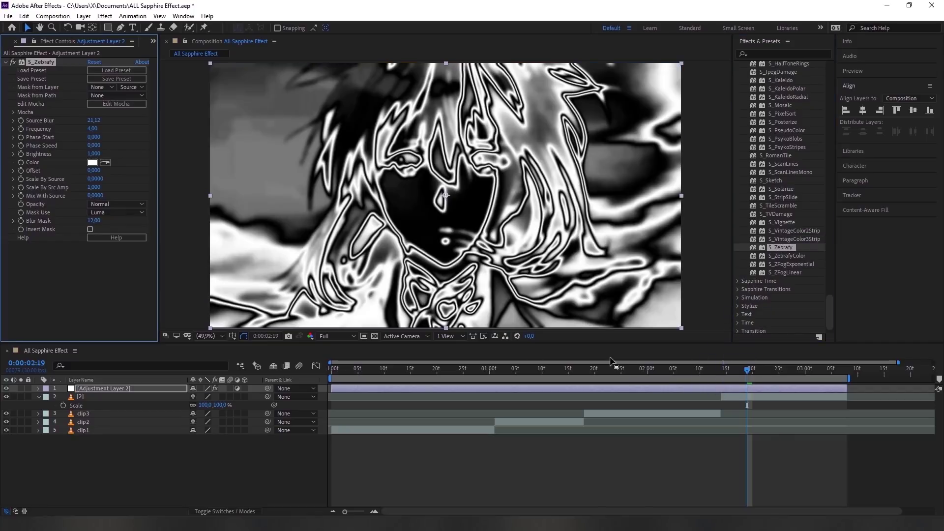
drag(651, 368, 458, 377)
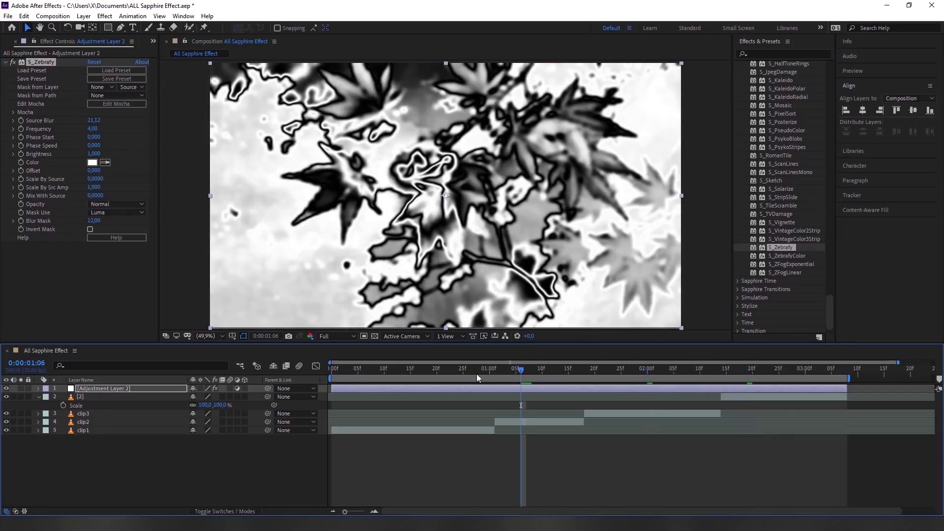
drag(738, 370, 758, 370)
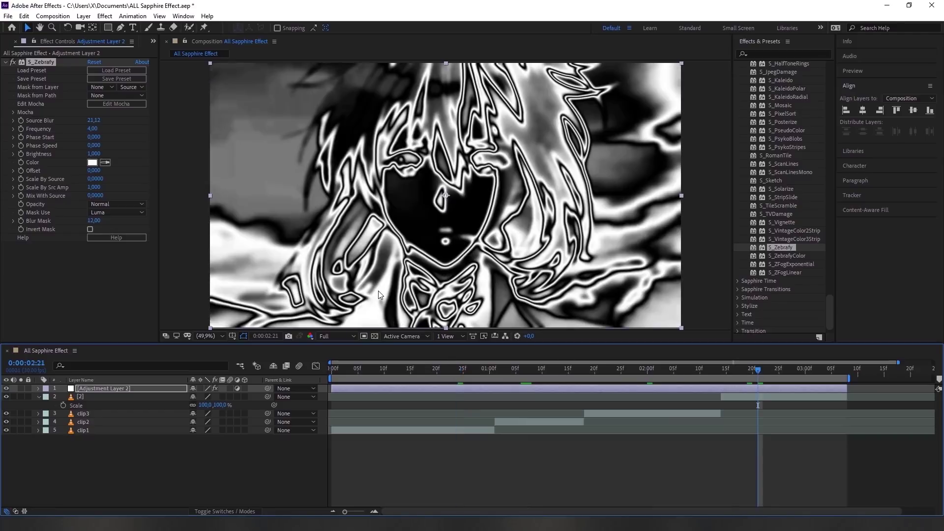
key(Delete)
Try and remove S_ZebrafyColor, S_ZFogExponential and S_ZFogLinear, then apply S_CutToDissolve from Sapphire Time.
drag(793, 258, 741, 389)
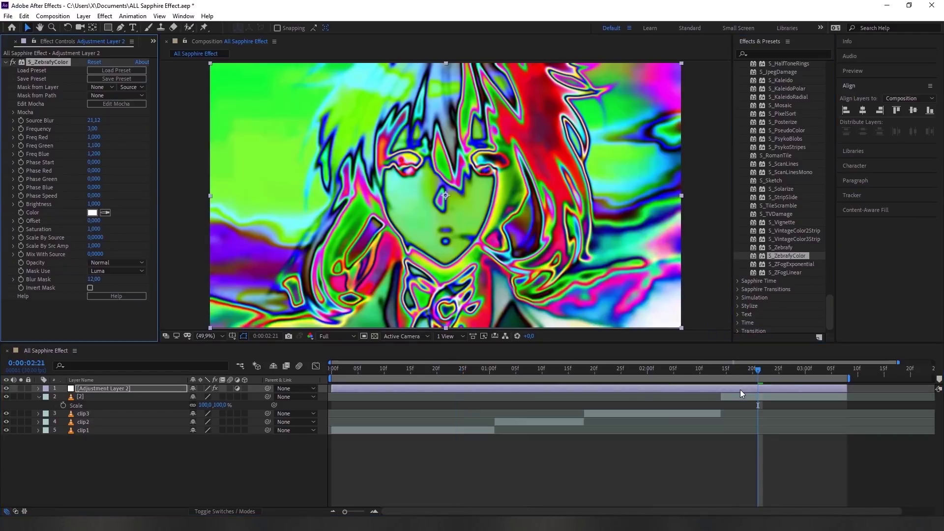
key(Delete)
drag(784, 266, 754, 388)
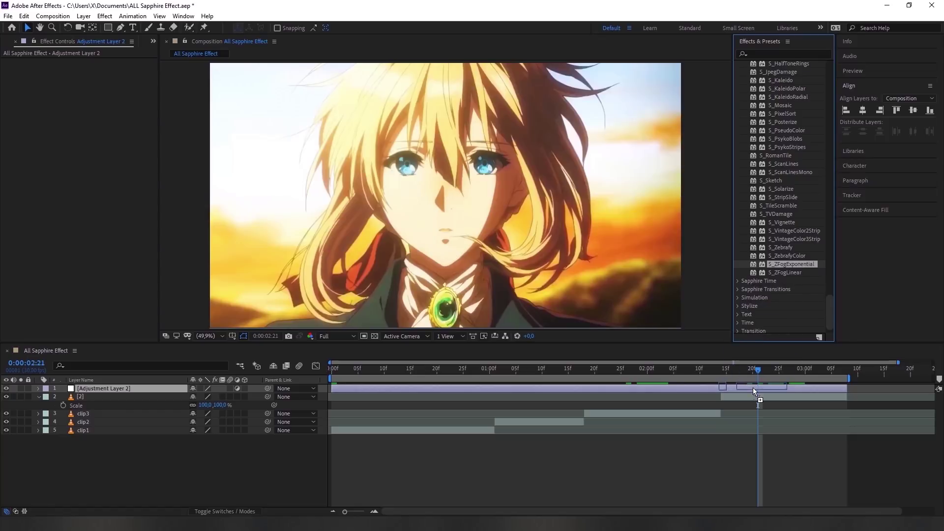
key(Delete)
drag(786, 272, 751, 389)
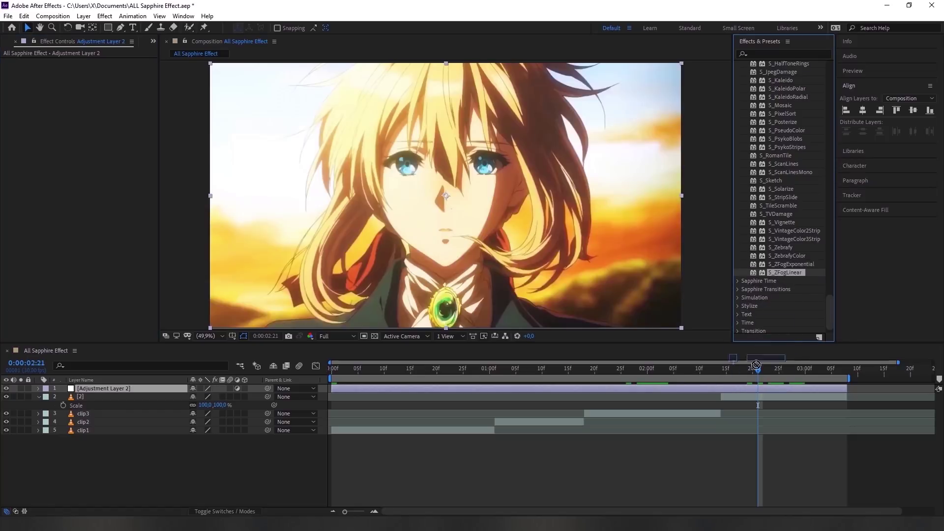
key(Delete)
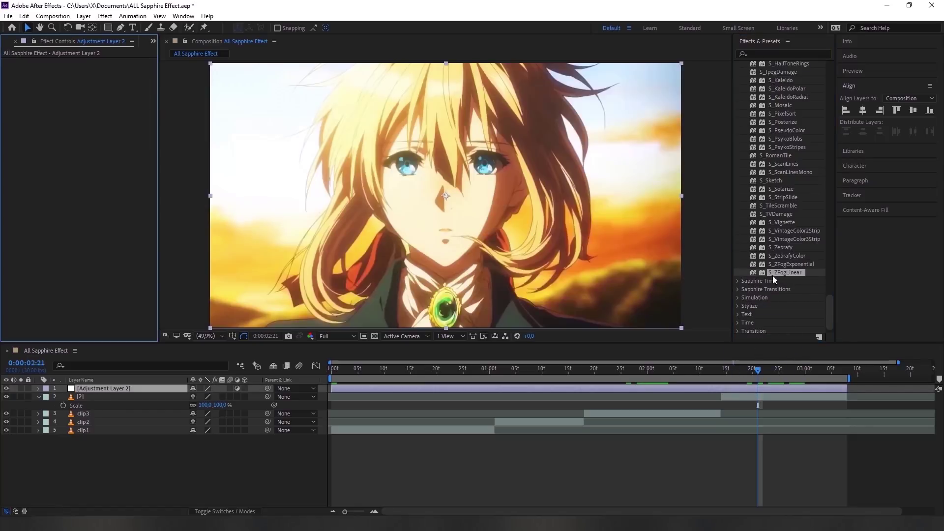
click(738, 281)
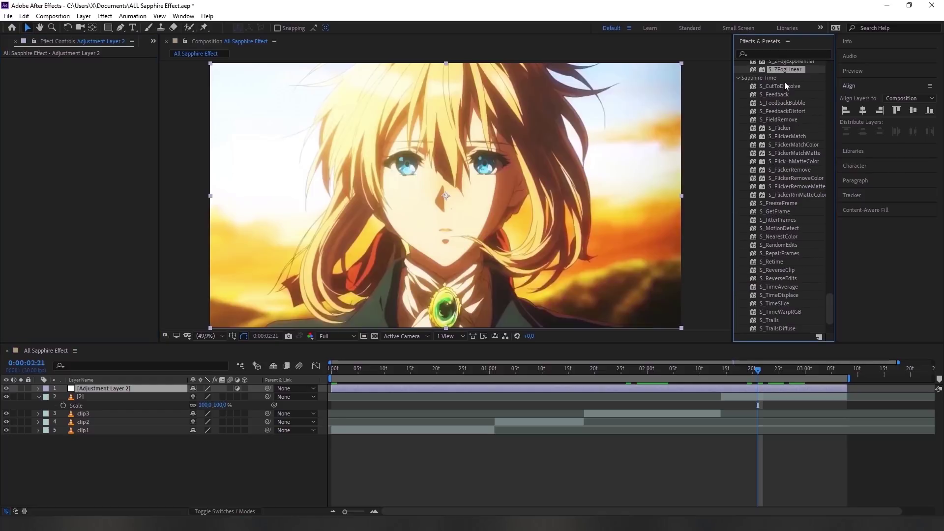
drag(783, 87, 742, 391)
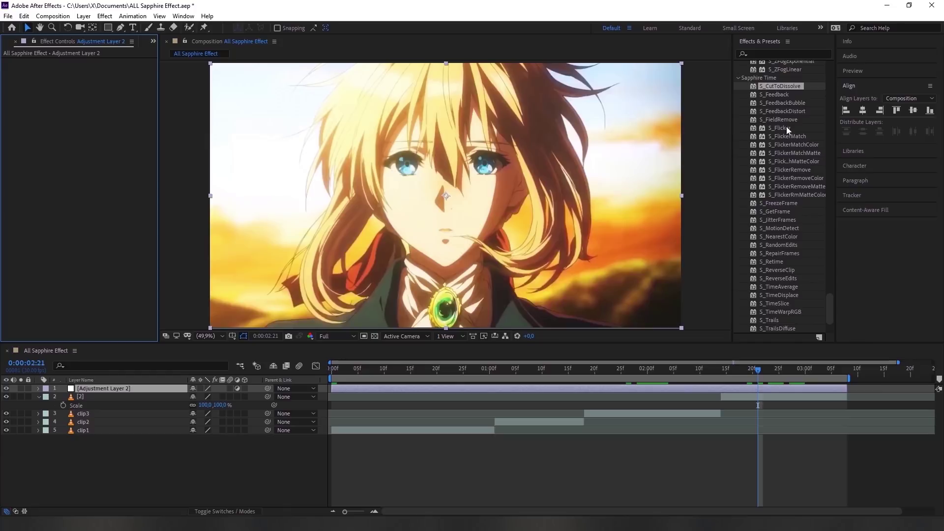
Try S_Feedback and S_FeedbackBubble with rotated feedback transforms, deleting each afterwards.
drag(782, 96, 744, 389)
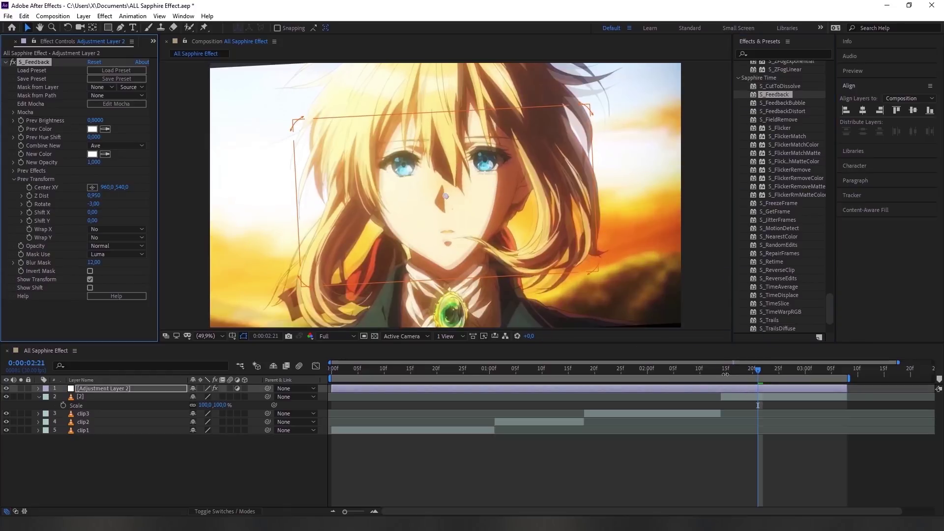
mouse_move(304, 129)
mouse_down()
mouse_move(297, 115)
mouse_move(306, 216)
mouse_up()
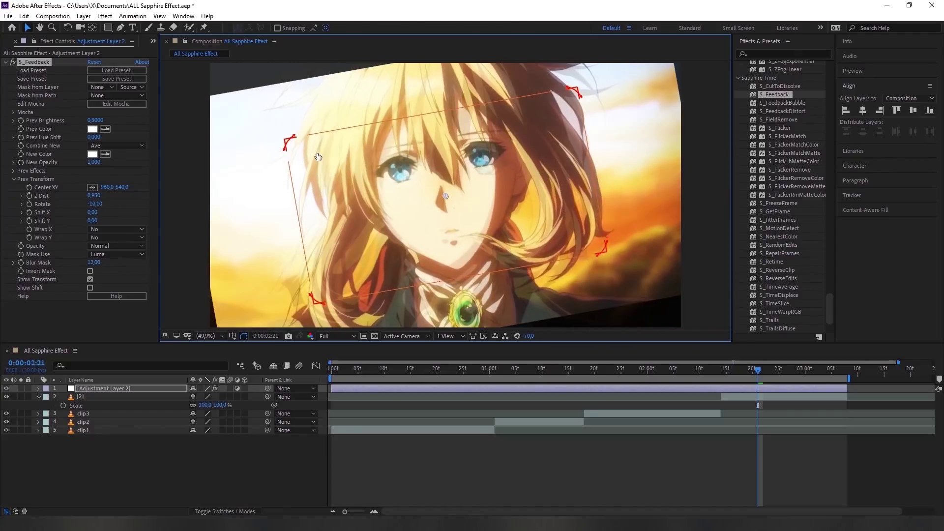
key(Delete)
drag(783, 102, 670, 391)
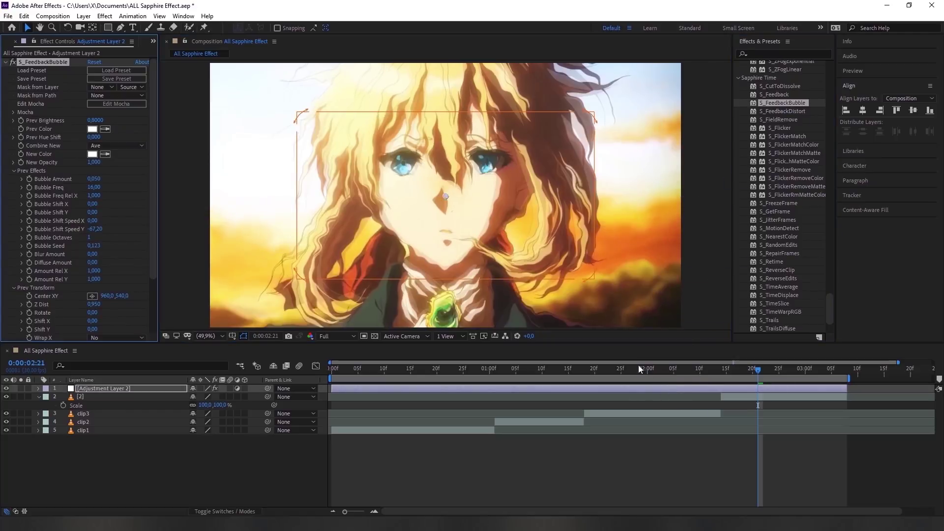
drag(611, 101, 624, 116)
key(Delete)
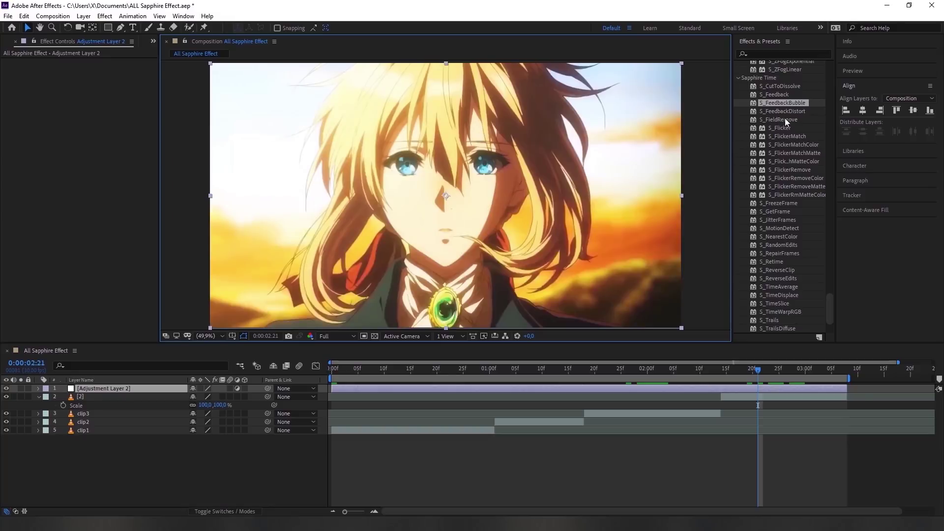
Try and remove S_FeedbackDistort, then apply S_FieldRemove and raise its Scale Mo Matte.
drag(784, 111, 713, 388)
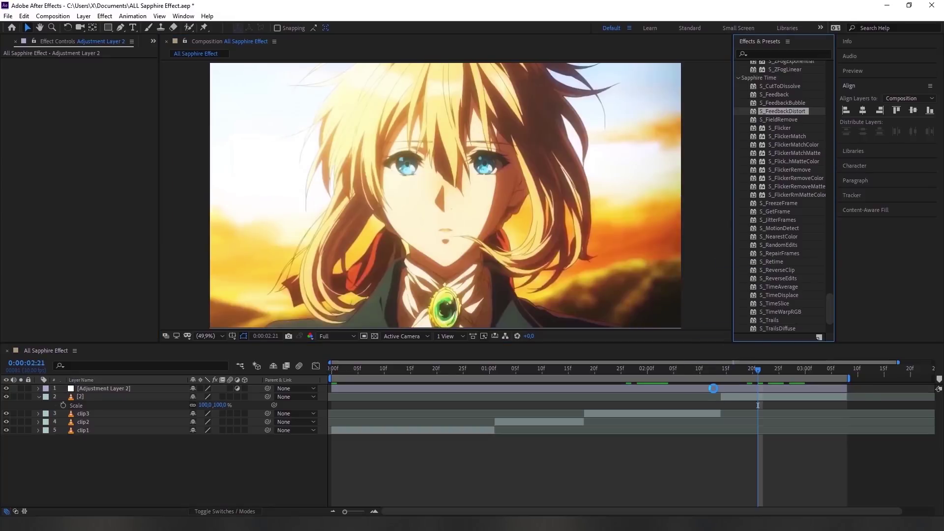
key(Delete)
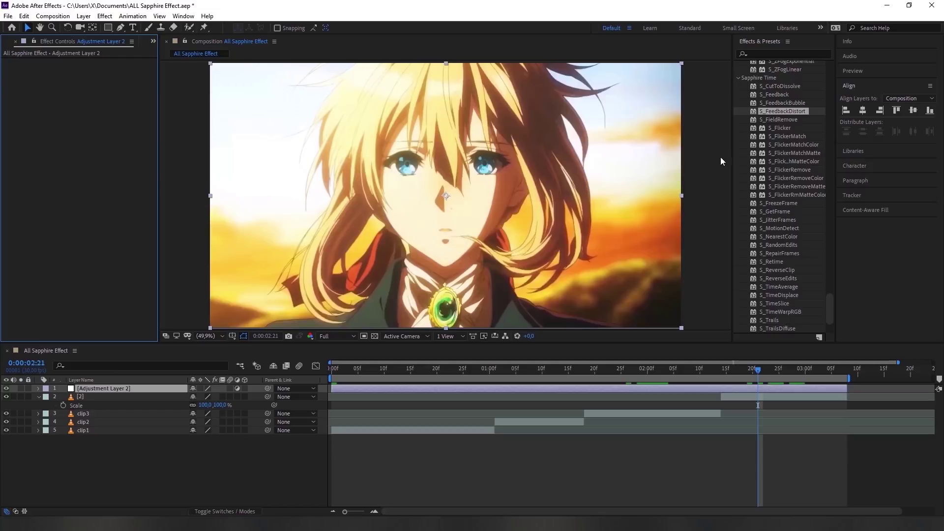
drag(780, 120, 701, 385)
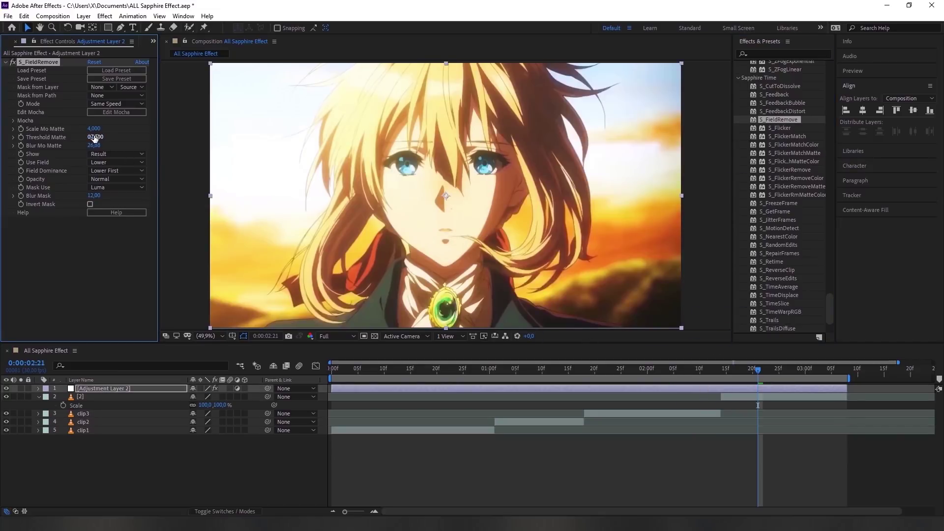
drag(94, 129, 143, 128)
Reset S_FieldRemove to its Default preset, then delete it from the layer.
click(112, 73)
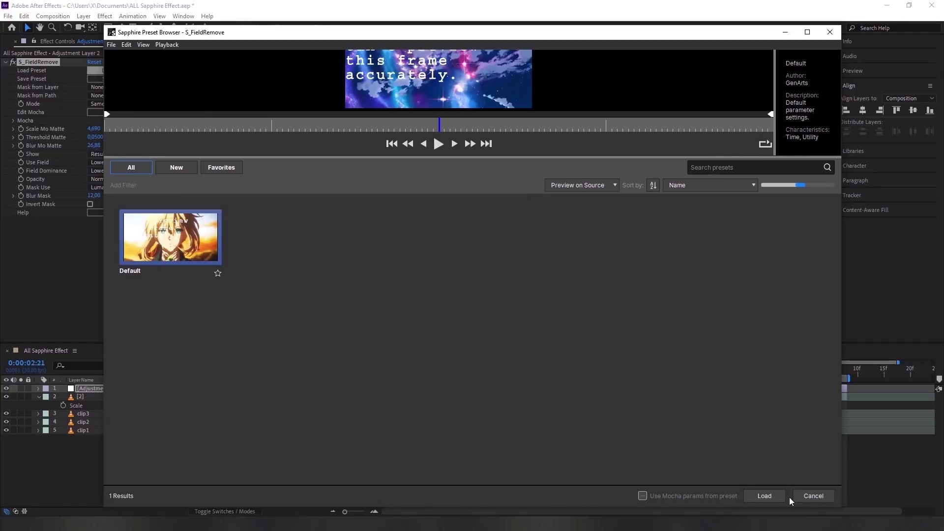
click(765, 497)
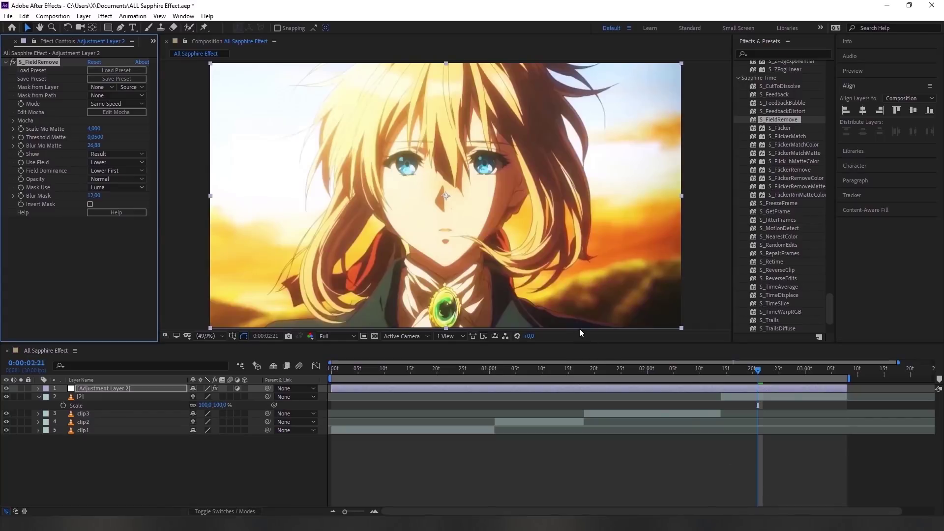
key(Delete)
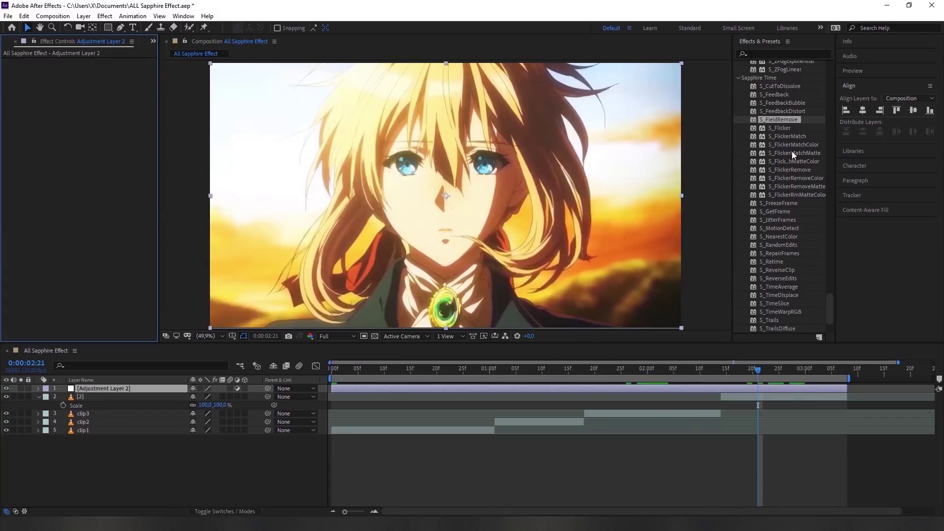
Try S_Flicker with Amplitude 0 and remove it, then apply and undo S_FlickerMatch.
drag(781, 129, 683, 394)
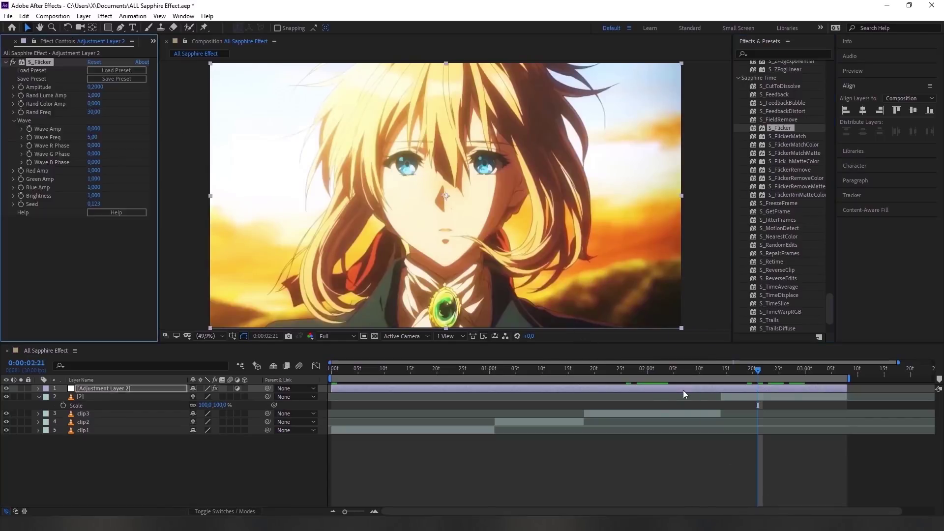
mouse_move(94, 87)
mouse_down()
mouse_move(61, 91)
mouse_move(96, 87)
mouse_move(130, 101)
mouse_move(67, 114)
mouse_move(108, 113)
mouse_move(91, 118)
mouse_move(125, 141)
mouse_move(103, 146)
mouse_move(113, 164)
mouse_up()
key(Delete)
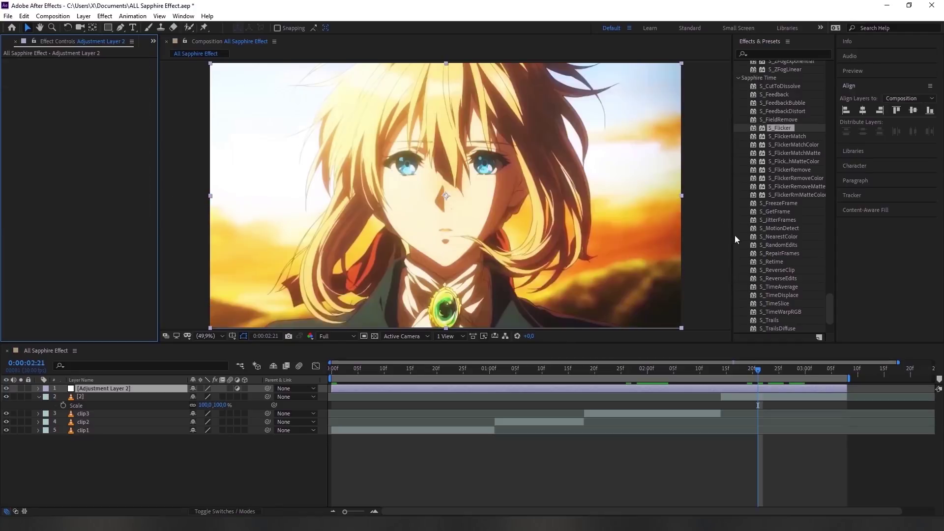
drag(784, 137, 660, 387)
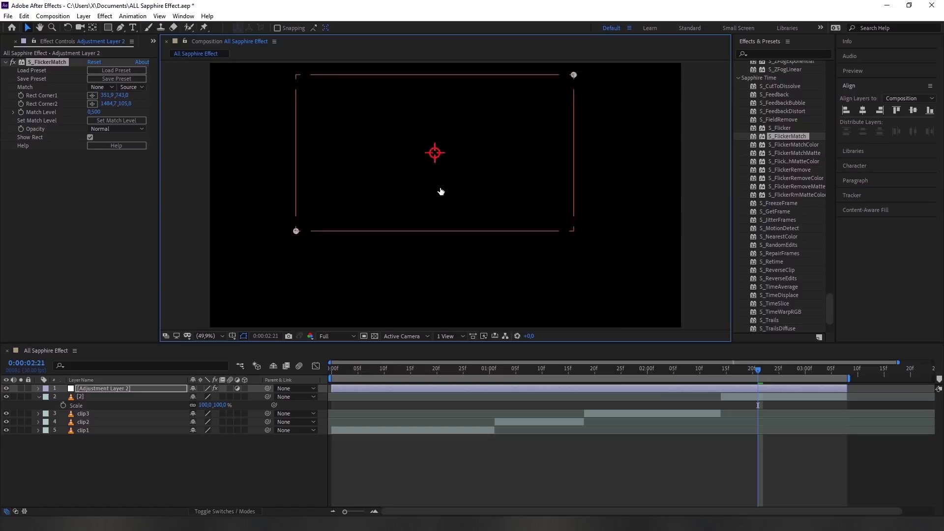
key(ctrl+z)
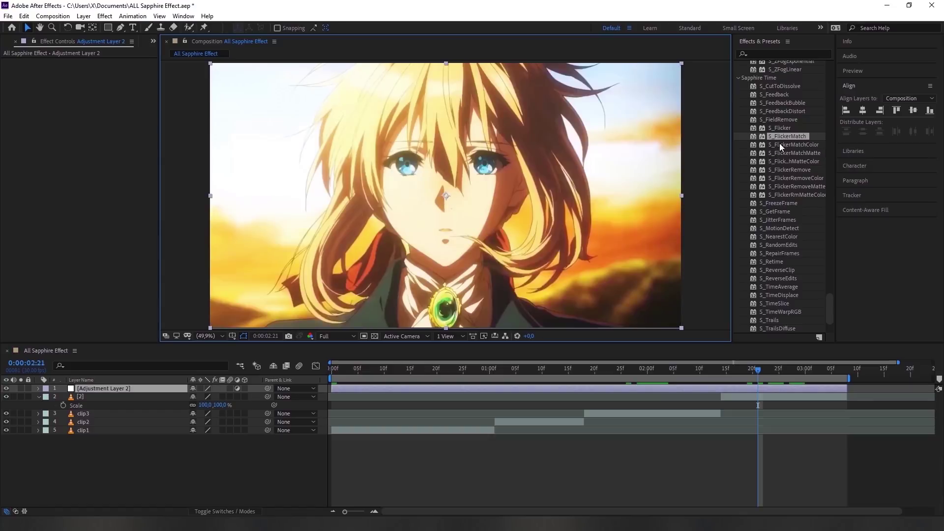
Apply S_FlickerMatchColor and view its preset browser without loading a preset.
drag(780, 145, 698, 390)
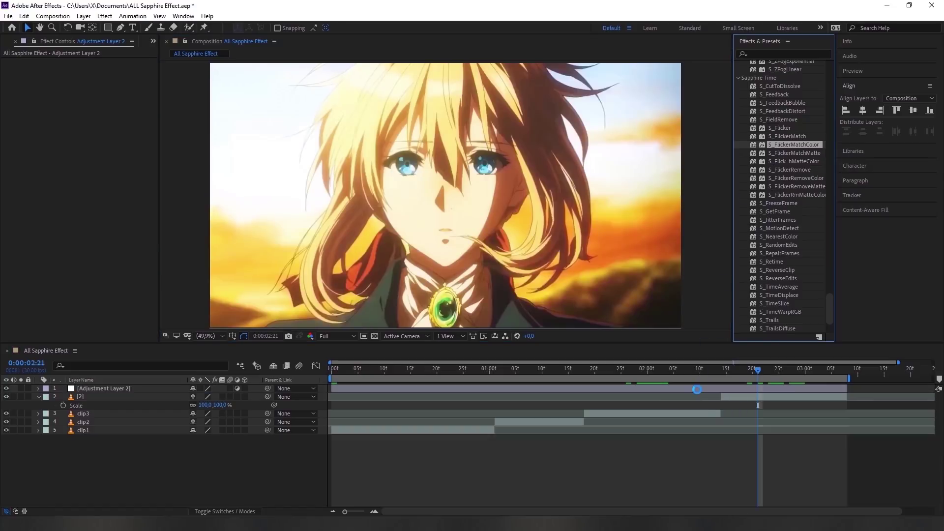
drag(698, 390, 698, 389)
click(99, 70)
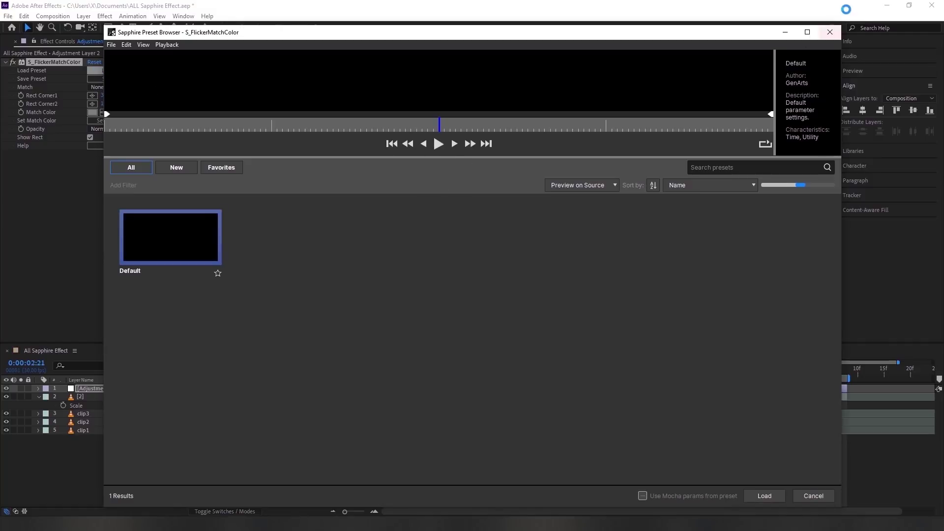
click(830, 32)
Try S_FlickerMatchMatte with a higher Match Level, its colour variant, and S_FlickerRemove, removing each.
drag(793, 153, 646, 392)
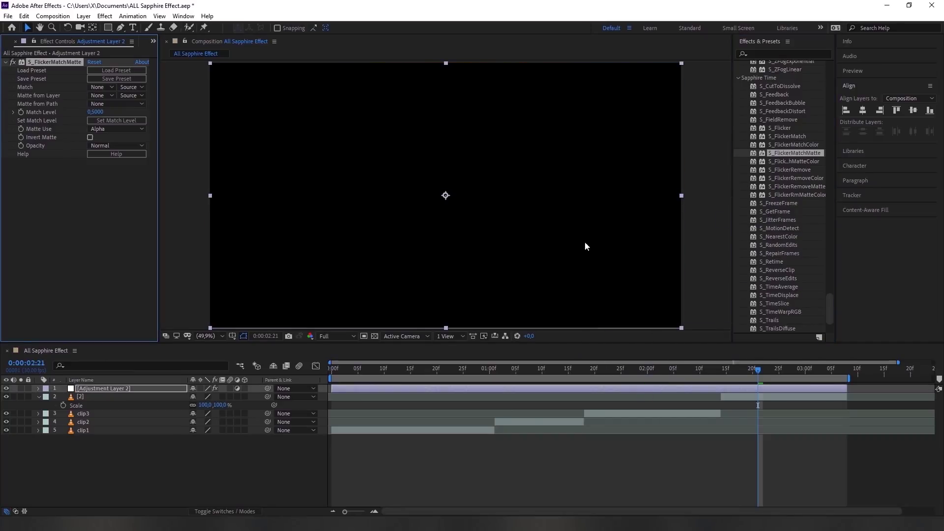
drag(96, 112, 186, 116)
key(Delete)
drag(807, 163, 687, 391)
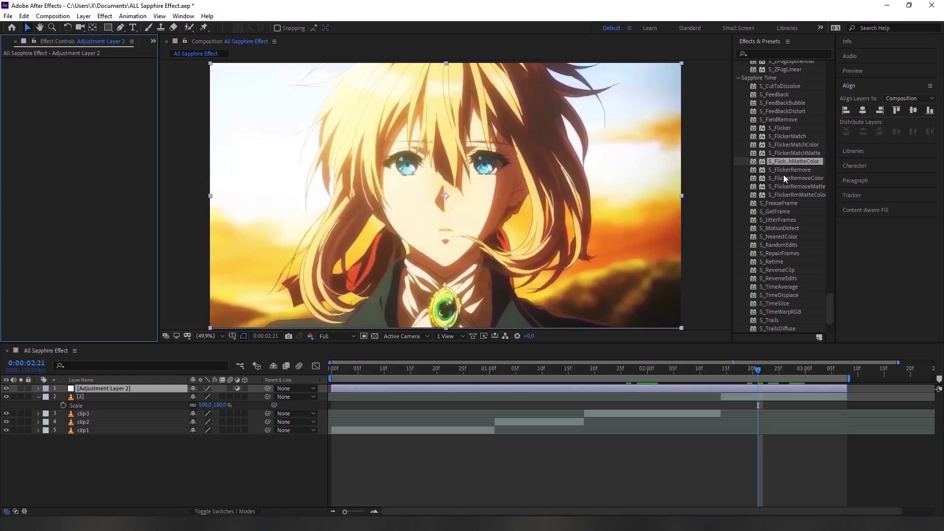
drag(783, 171, 683, 387)
key(ctrl+z)
Try and remove S_FlickerRemoveColor, S_FlickerRemoveMatte and S_FlickerRmMatteColor, then apply S_FreezeFrame.
drag(797, 178, 705, 391)
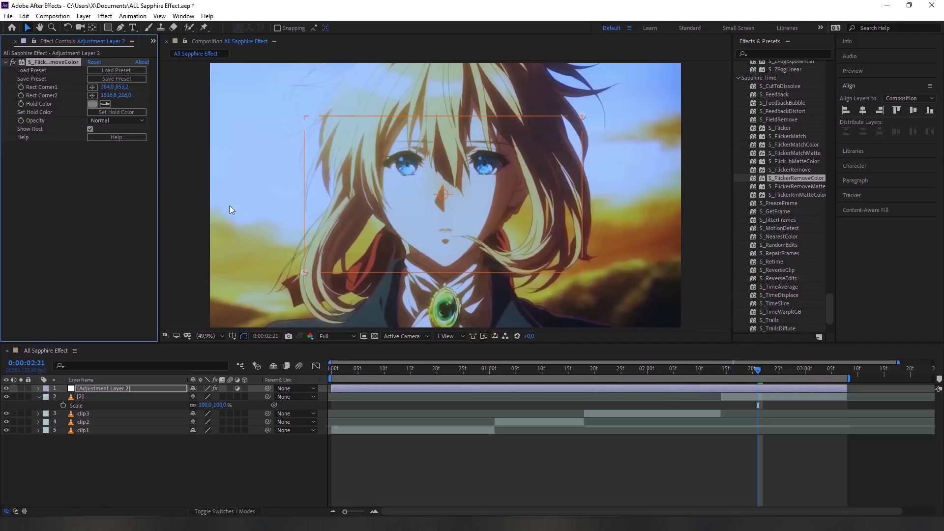
key(ctrl+z)
drag(795, 186, 691, 385)
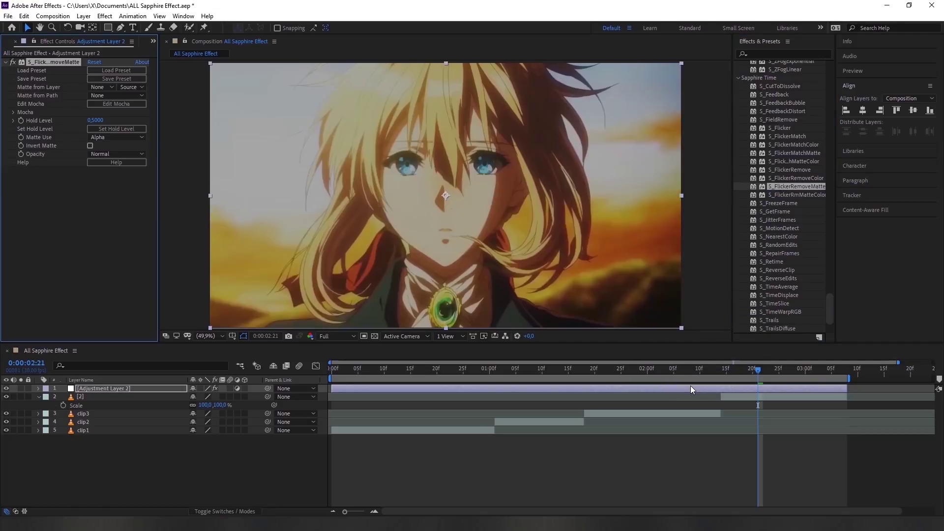
key(ctrl+z)
drag(797, 195, 719, 389)
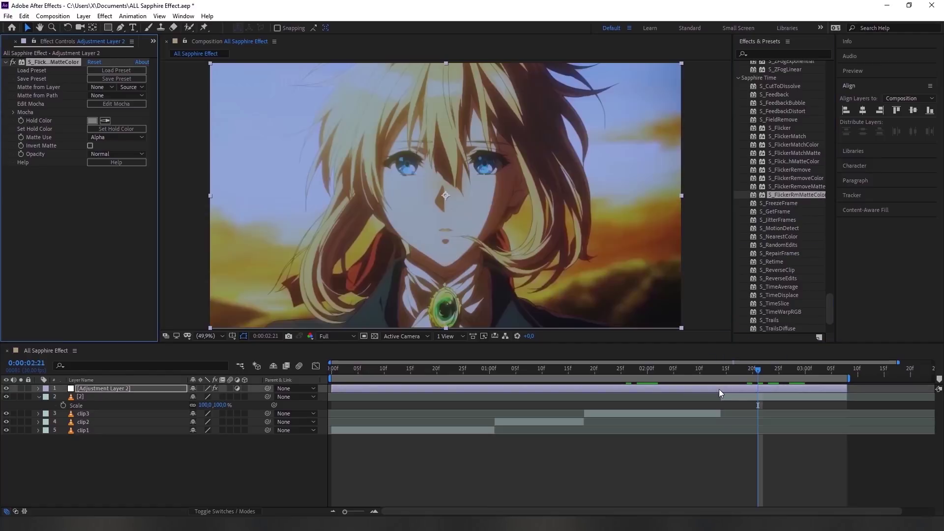
key(ctrl+z)
click(776, 204)
drag(775, 207, 689, 390)
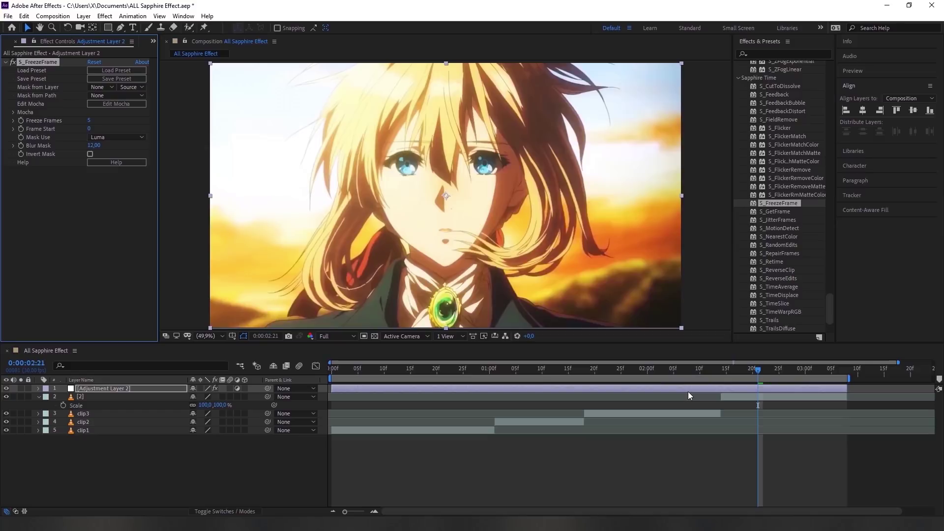
Reapply S_FreezeFrame and play the composition from the start, stopping at 0:00:02:19.
key(ctrl+z)
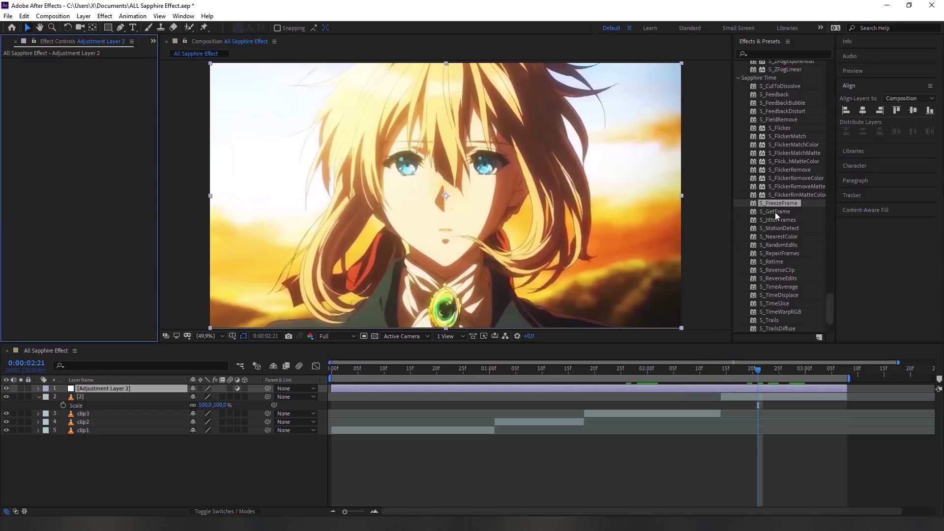
drag(774, 206, 729, 388)
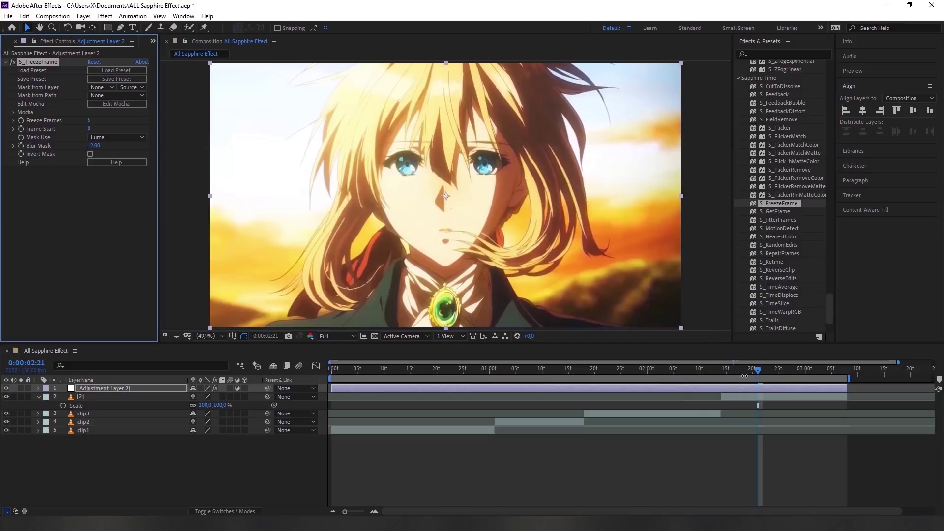
click(337, 377)
key(space)
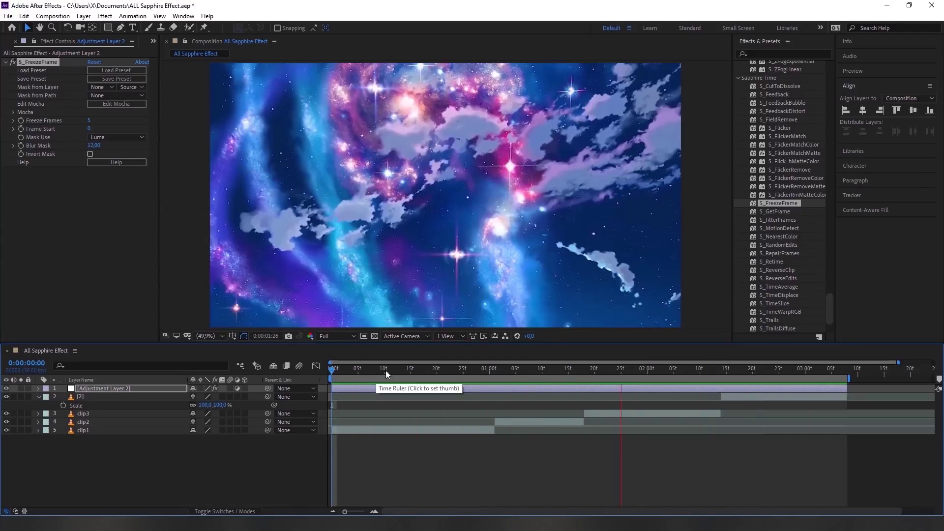
click(748, 371)
Try S_GetFrame and S_JitterFrames with Edit Frame Length 25, removing both, then drag S_MotionDetect over.
key(ctrl+z)
mouse_move(775, 212)
mouse_down()
mouse_move(751, 363)
mouse_move(757, 388)
mouse_up()
key(ctrl+z)
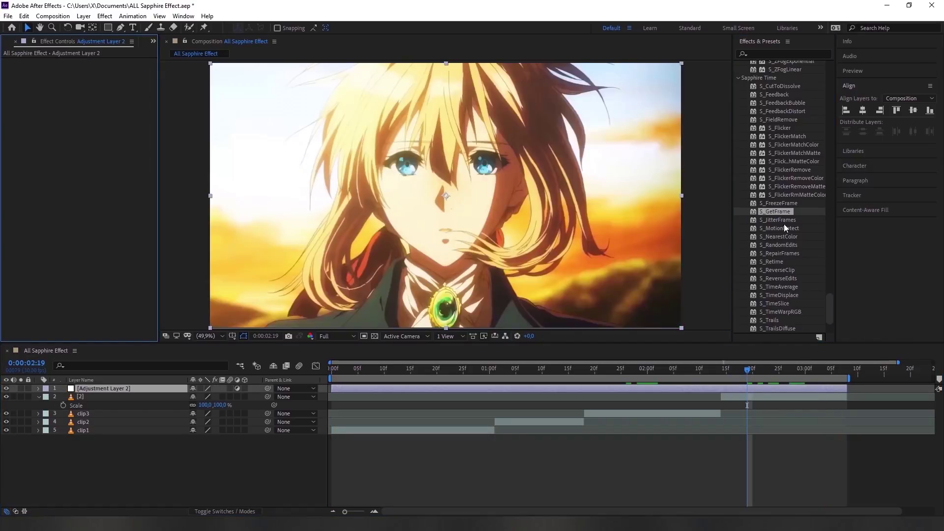
drag(780, 220, 767, 388)
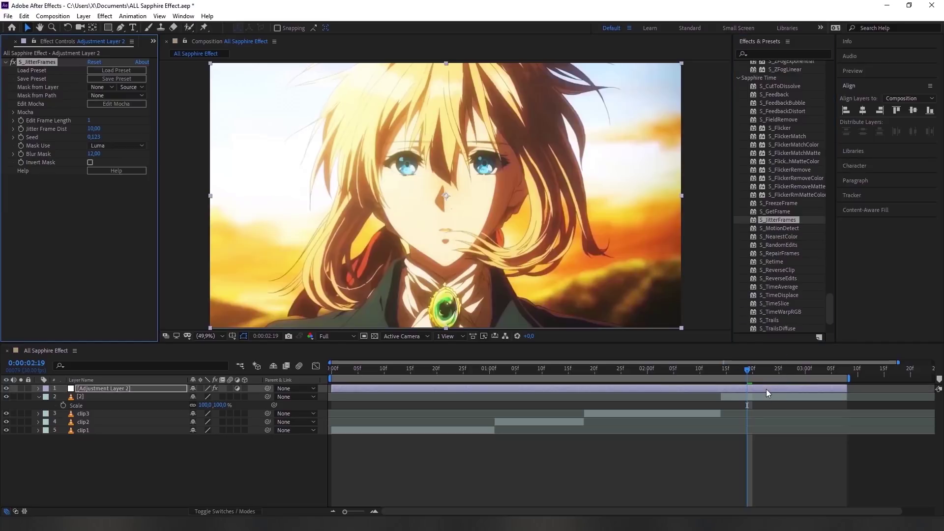
drag(89, 120, 147, 125)
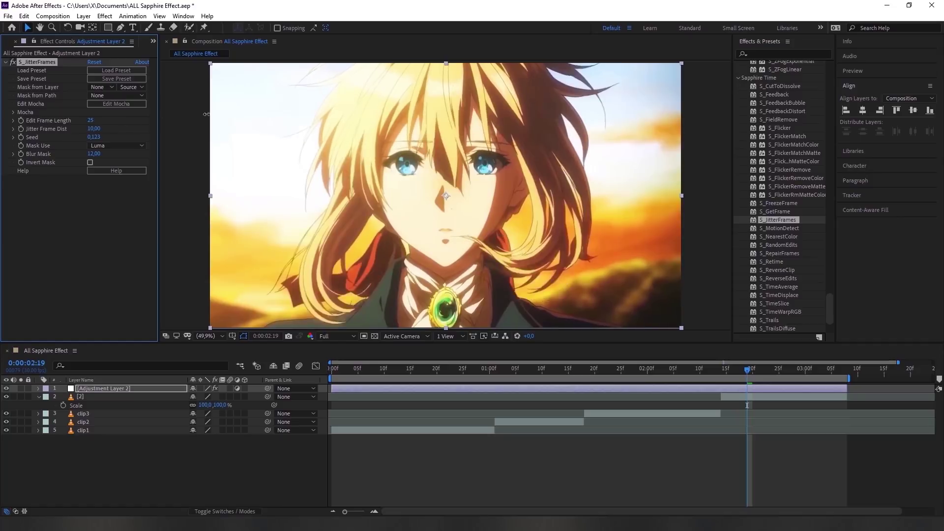
key(Delete)
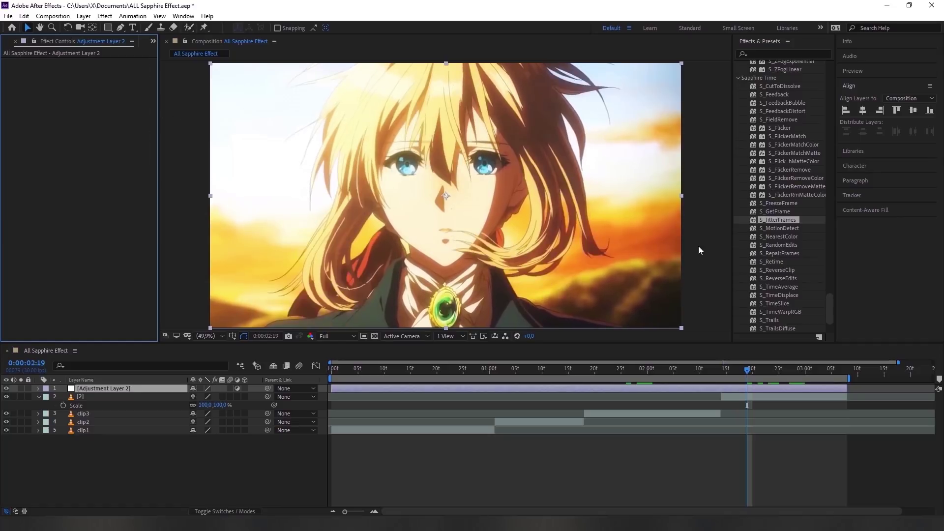
drag(777, 229, 727, 389)
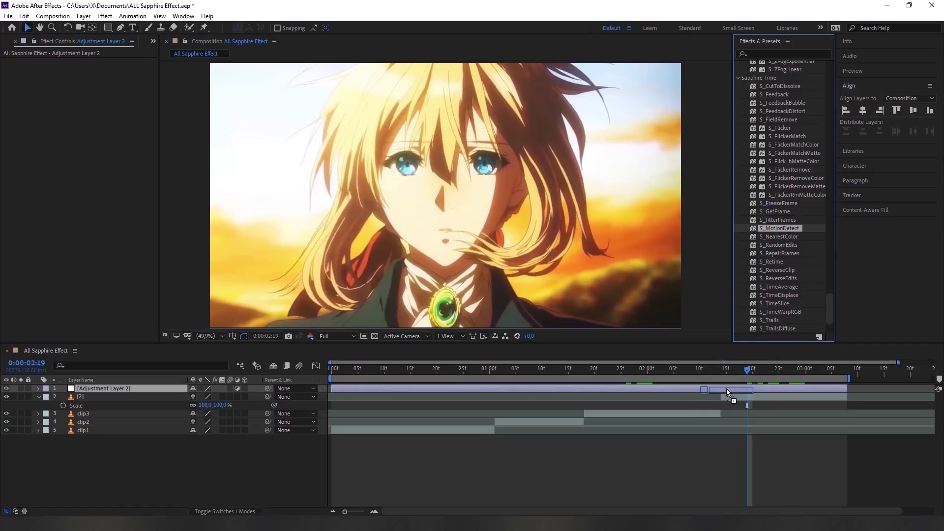
Try S_MotionDetect with raised Delay Frames, preview its Delay and Chrome presets, load Default, then delete it.
drag(726, 389, 726, 389)
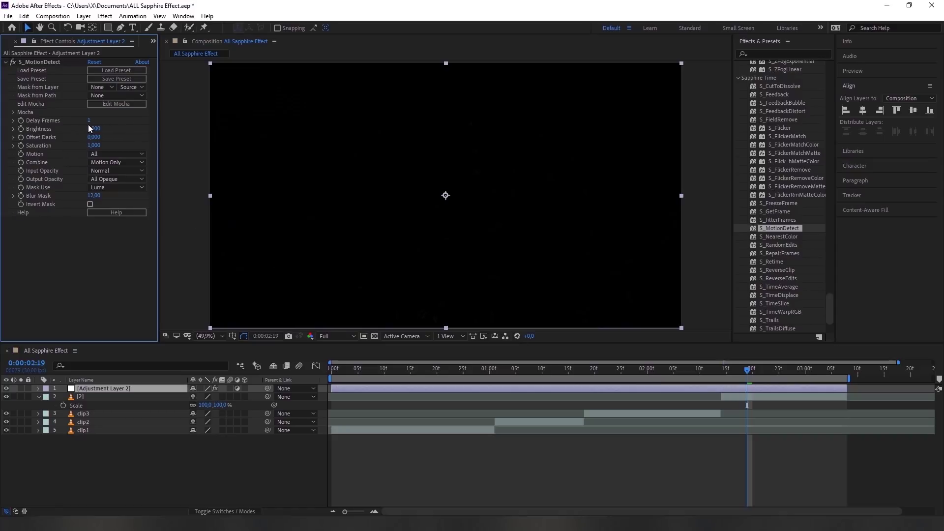
drag(88, 120, 127, 132)
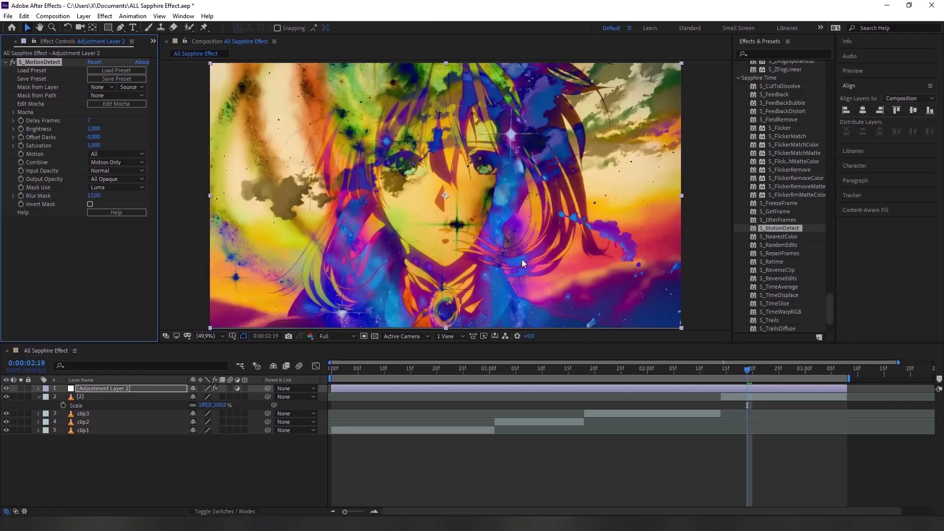
click(109, 71)
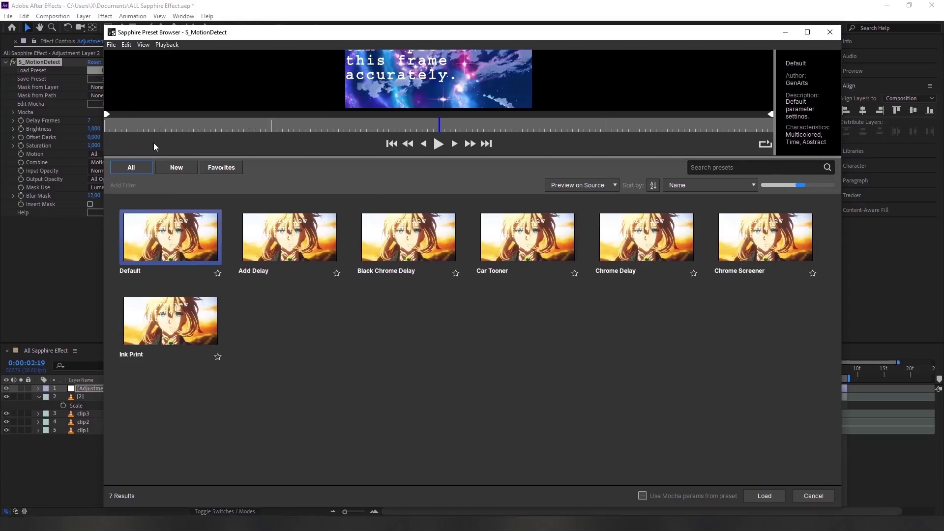
click(303, 249)
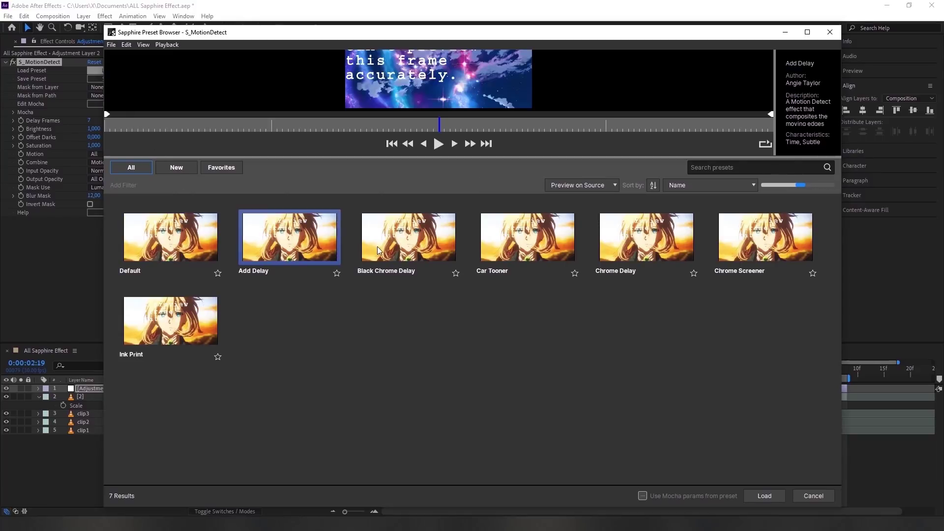
click(375, 262)
click(527, 244)
click(749, 236)
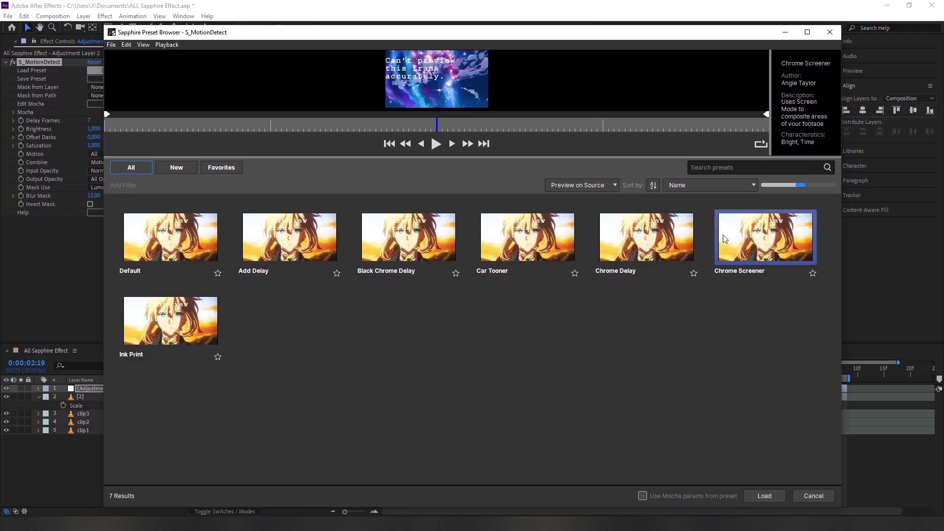
click(145, 241)
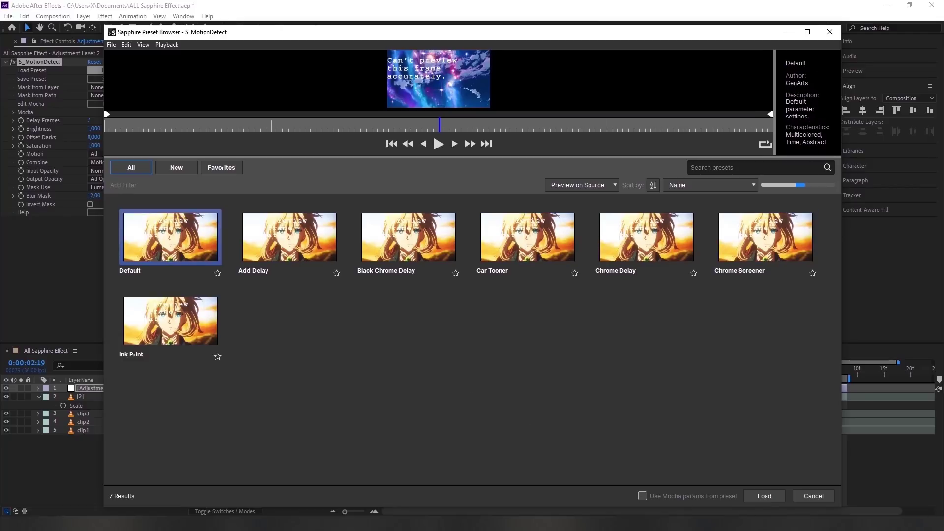
click(765, 496)
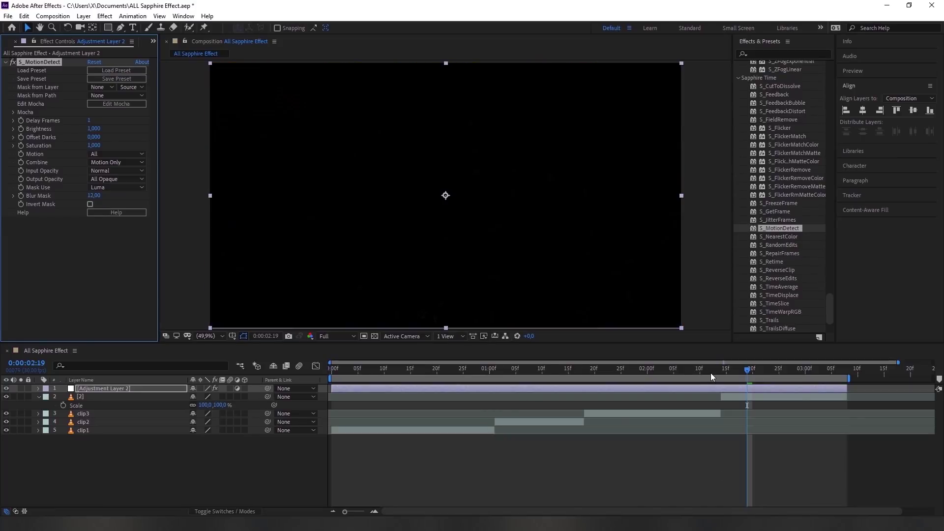
key(Delete)
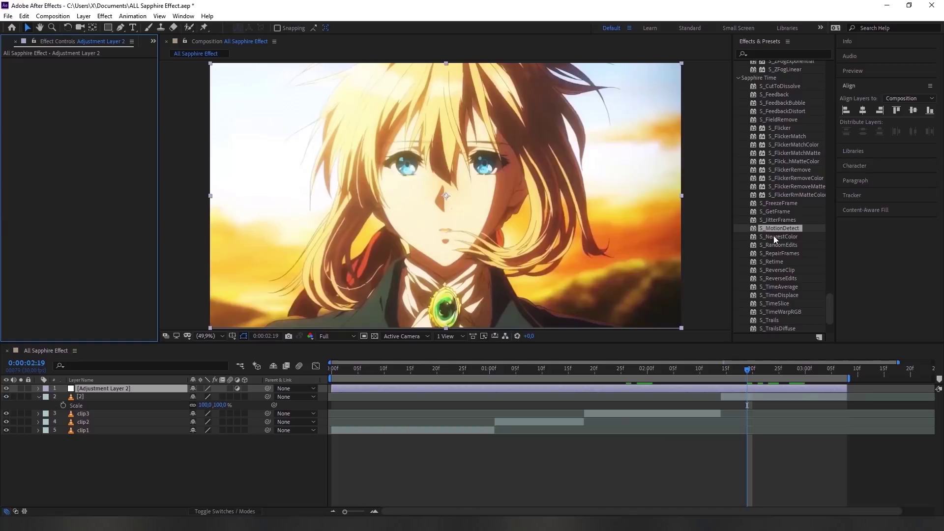
Apply S_NearestColor, match the hair's pale yellow, and raise Chroma Weight to about 2.97.
drag(774, 238, 762, 389)
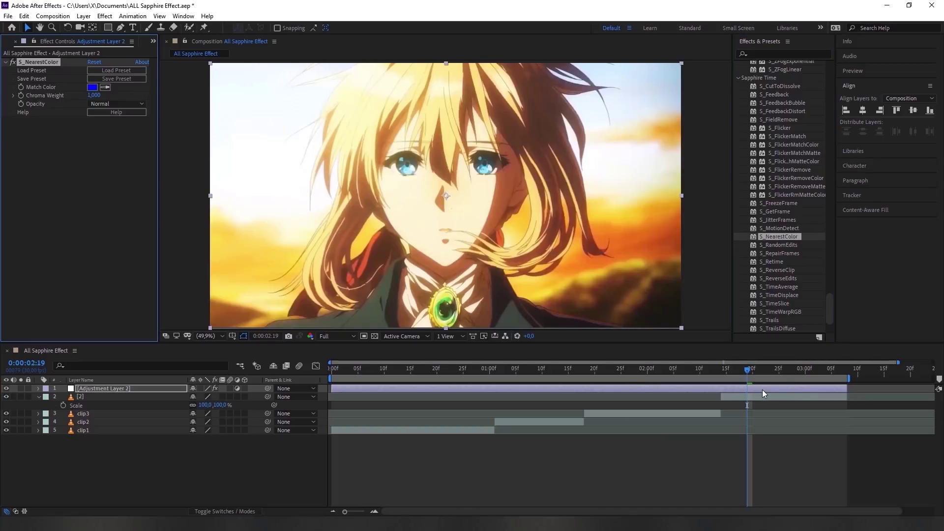
click(399, 137)
drag(90, 97, 181, 97)
Replace S_NearestColor with S_RandomEdits, scrub through frames to inspect it, then delete it.
key(Delete)
drag(772, 246, 735, 388)
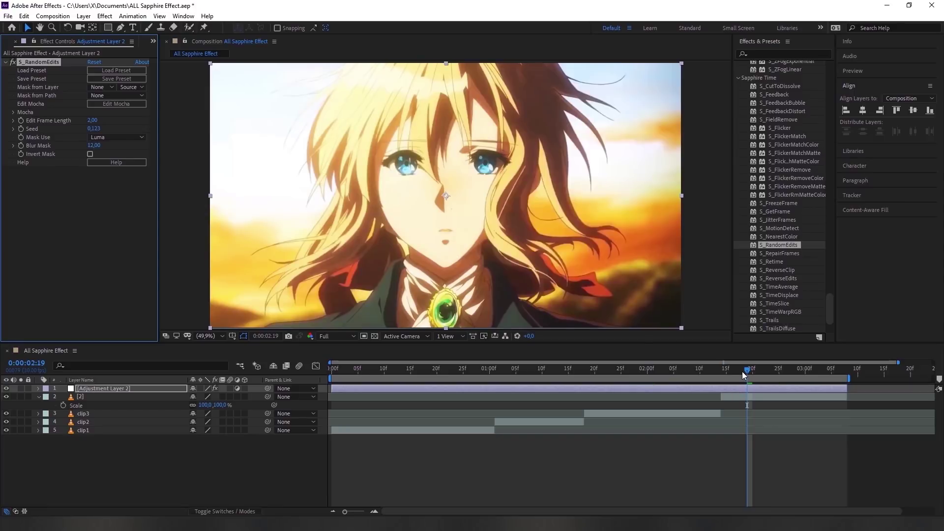
mouse_move(748, 370)
mouse_down()
mouse_move(772, 373)
mouse_move(729, 375)
mouse_up()
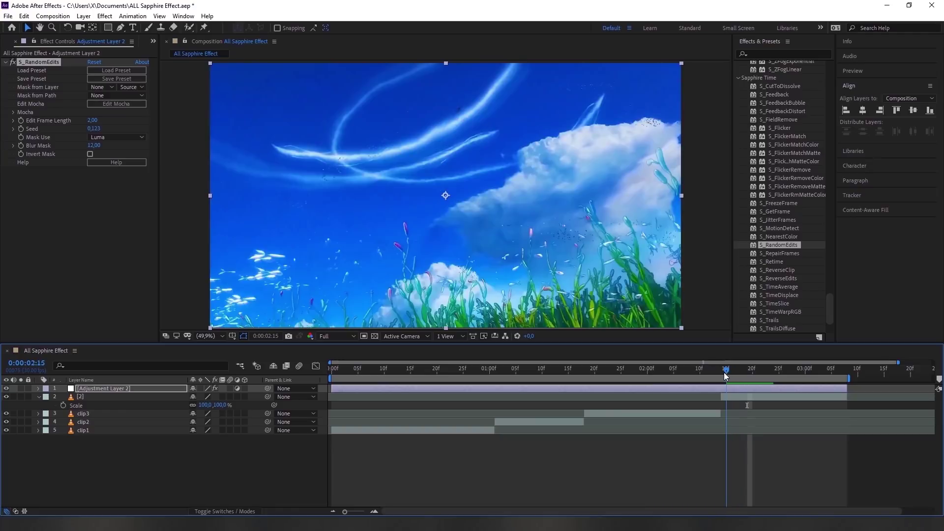
mouse_move(725, 375)
mouse_down()
mouse_move(756, 371)
mouse_move(527, 344)
mouse_move(750, 364)
mouse_up()
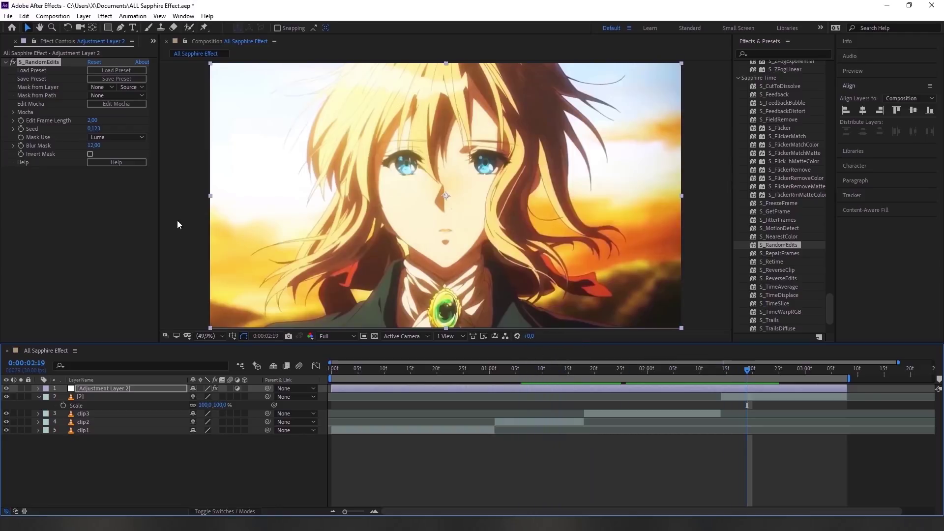
key(Delete)
Apply S_RepairFrames, preview, compare it on and off around 0:00:02:15, then undo it.
mouse_move(777, 253)
mouse_down()
mouse_move(756, 390)
mouse_move(298, 326)
mouse_up()
key(space)
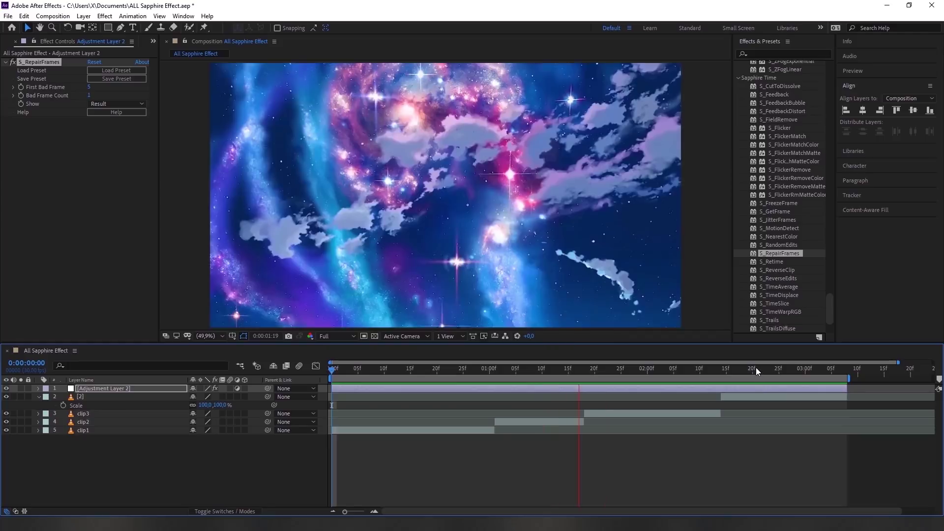
click(748, 368)
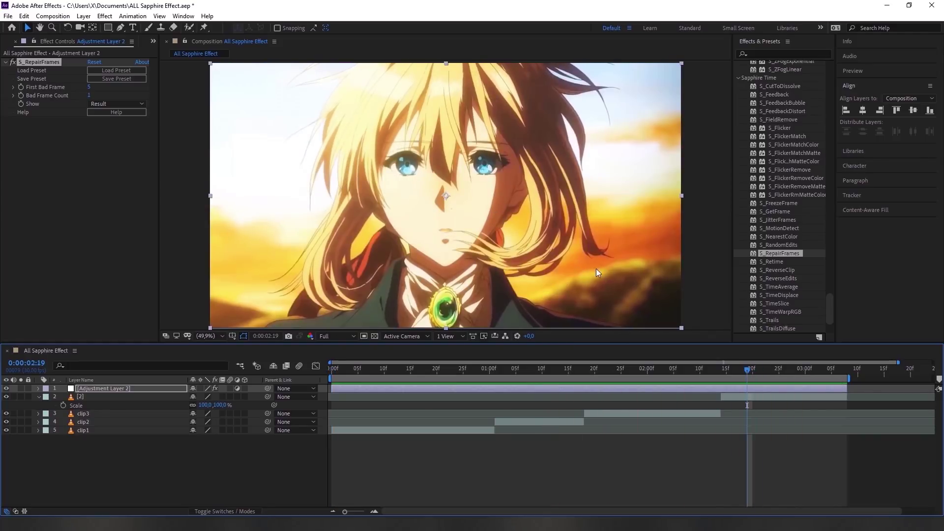
click(12, 63)
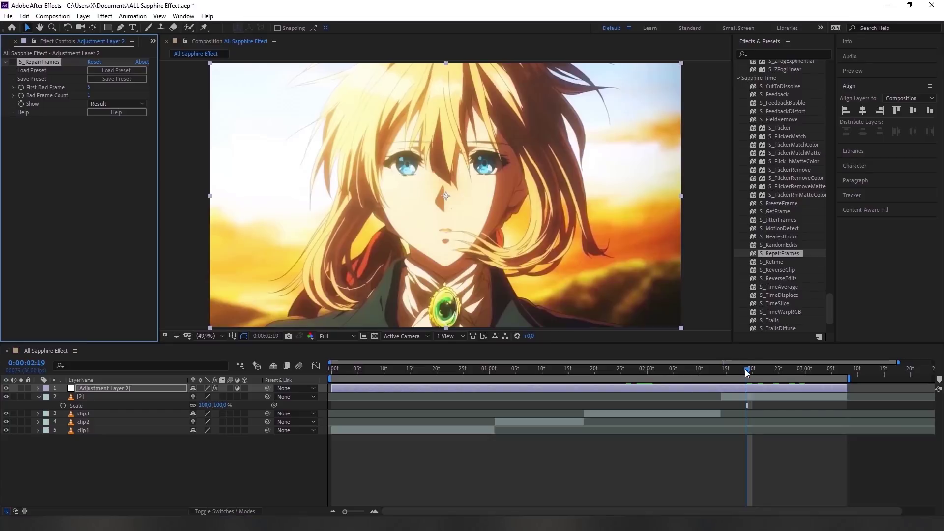
drag(746, 369, 723, 371)
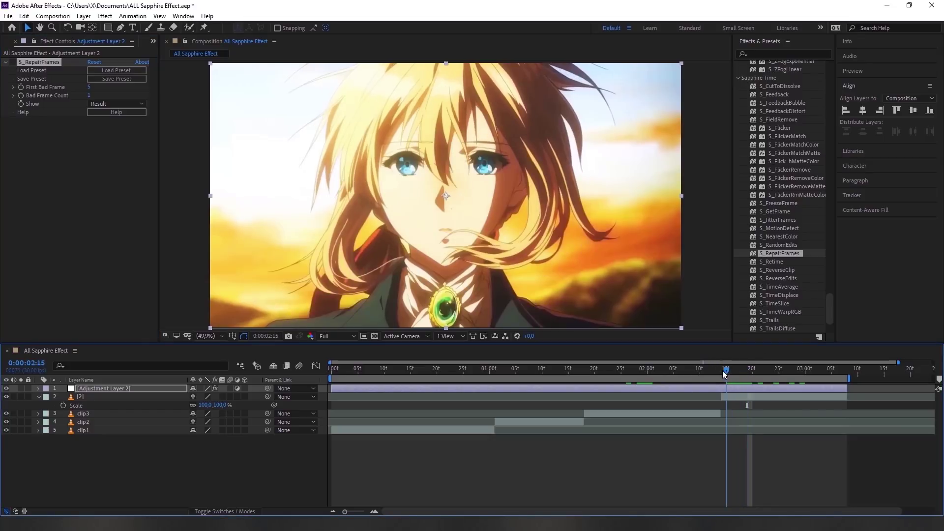
drag(723, 374, 727, 377)
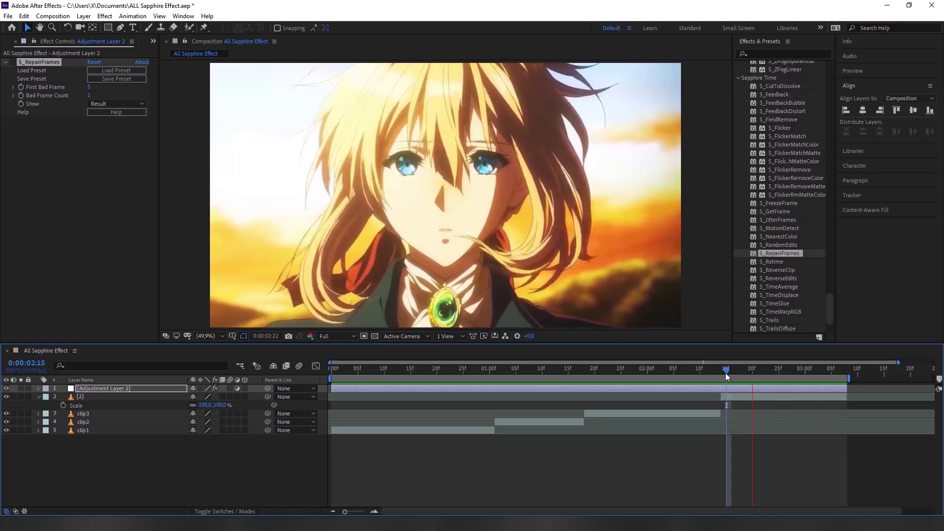
click(13, 63)
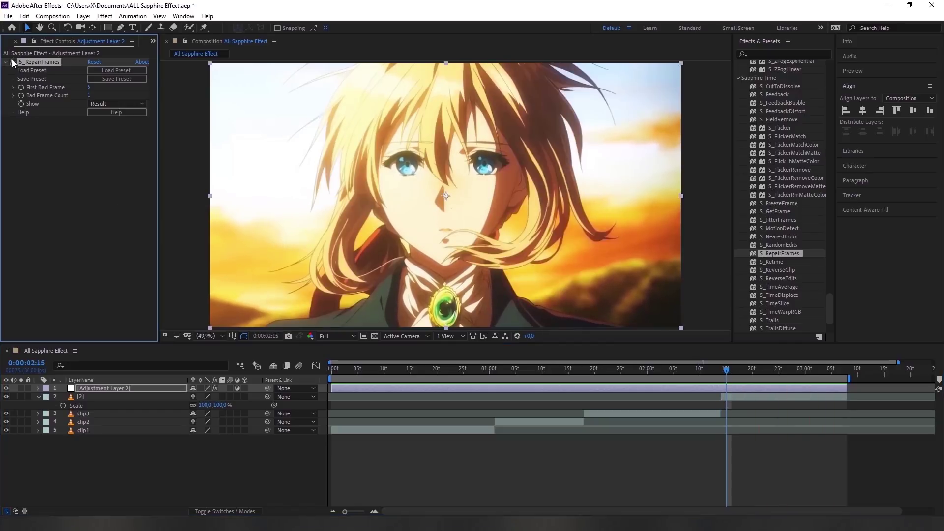
click(728, 368)
click(728, 368)
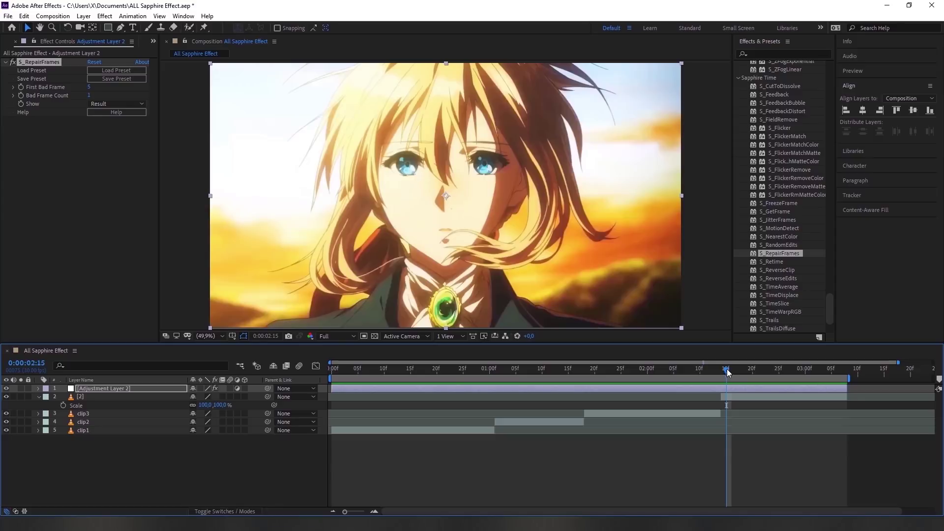
key(ctrl+z)
Apply S_Retime, raise Speed to 0,700, preview from the start, then delete it.
drag(773, 263, 768, 388)
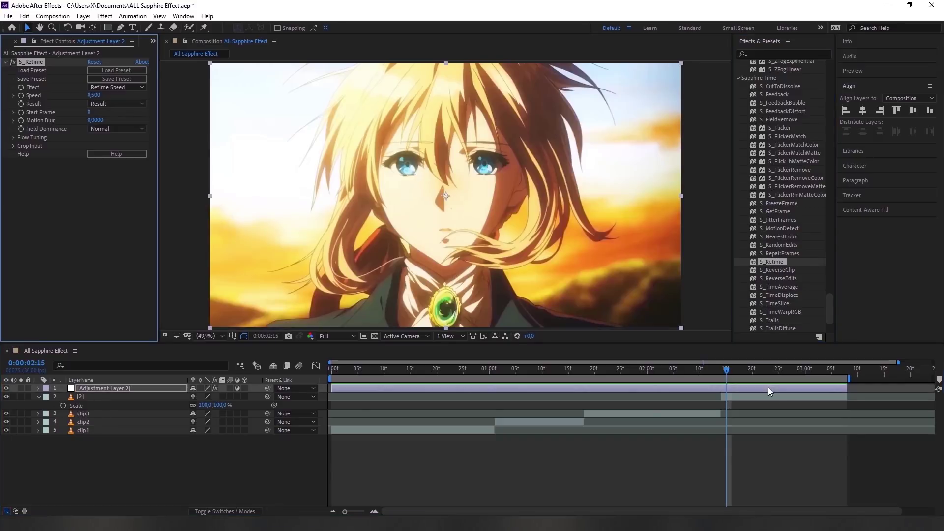
drag(94, 94, 106, 99)
click(732, 434)
drag(730, 370, 333, 388)
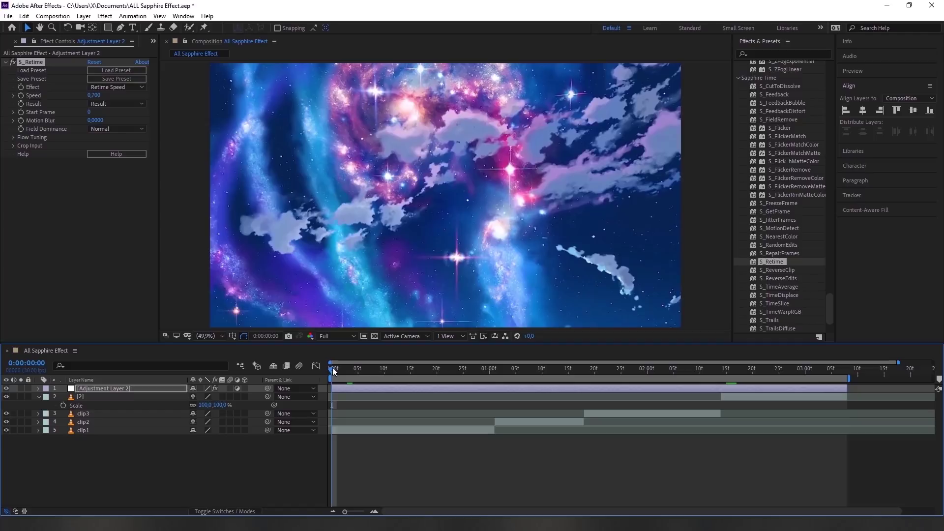
key(space)
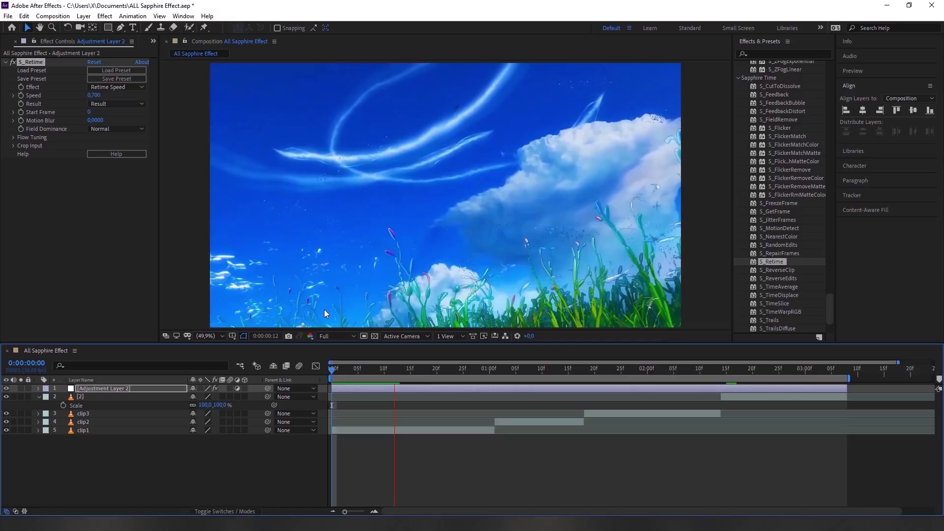
click(775, 377)
key(Delete)
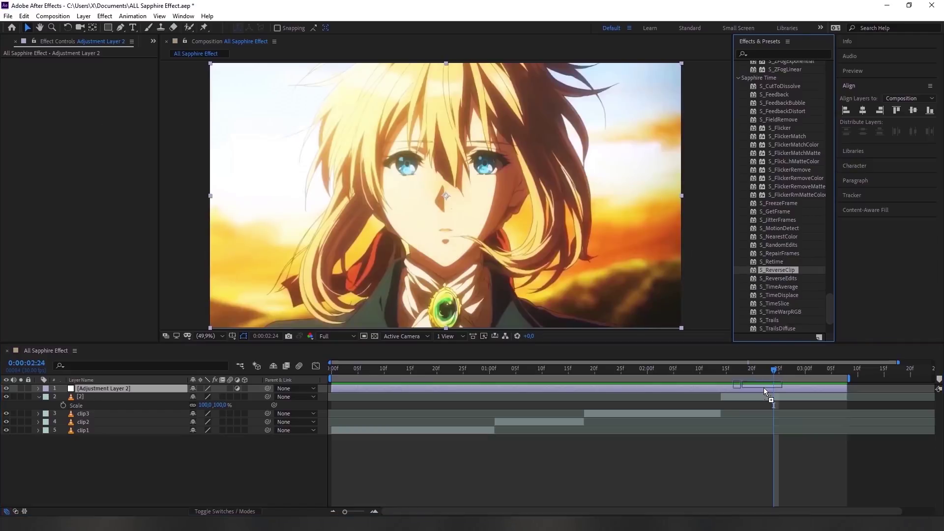
Try S_ReverseClip, then S_ReverseEdits with Edit Frame Length 16, 40 and 3, removing each.
drag(782, 270, 763, 389)
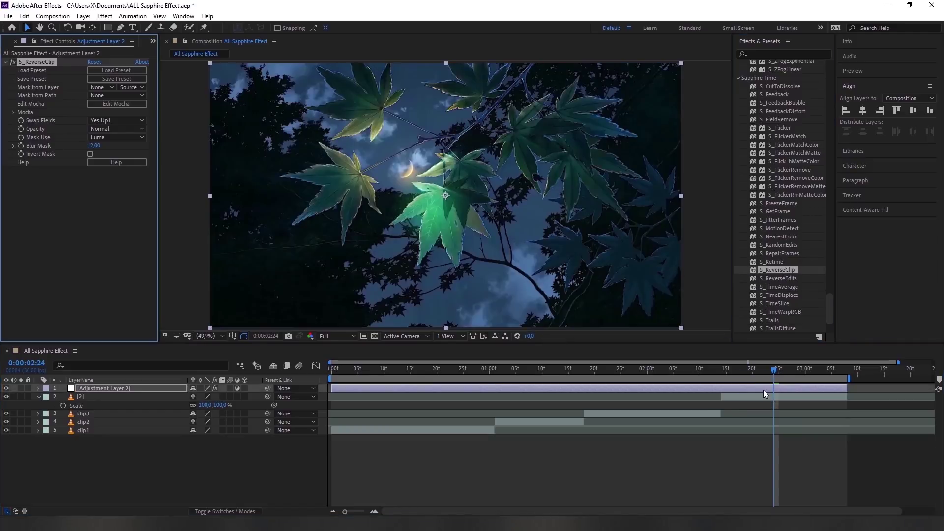
key(Delete)
drag(782, 279, 764, 395)
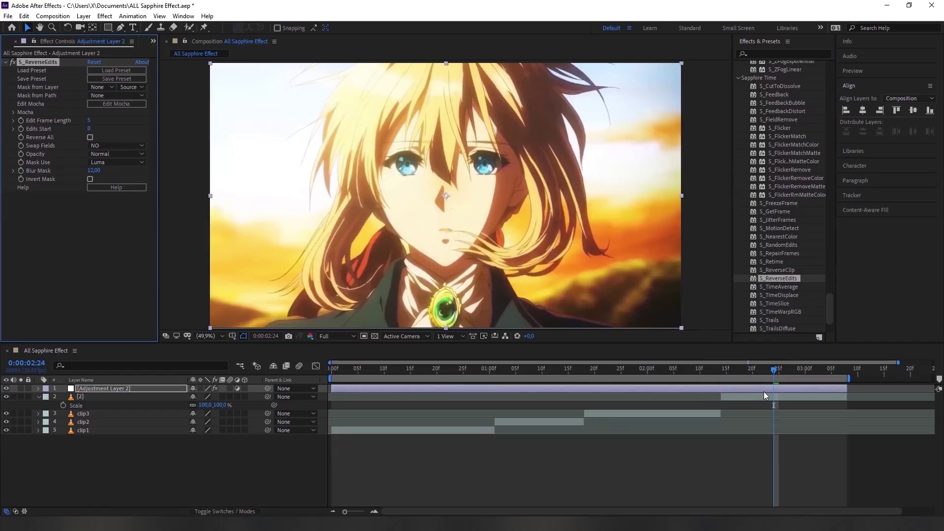
drag(88, 120, 146, 117)
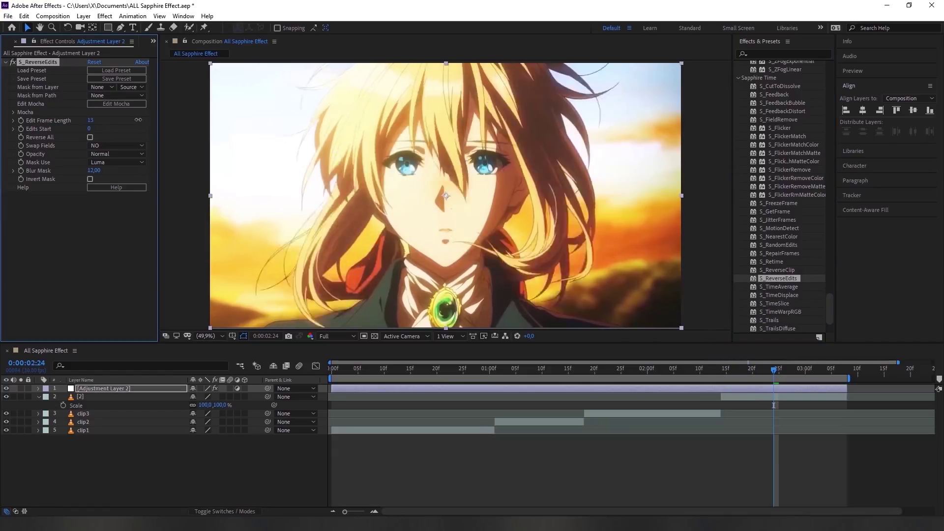
drag(110, 120, 266, 125)
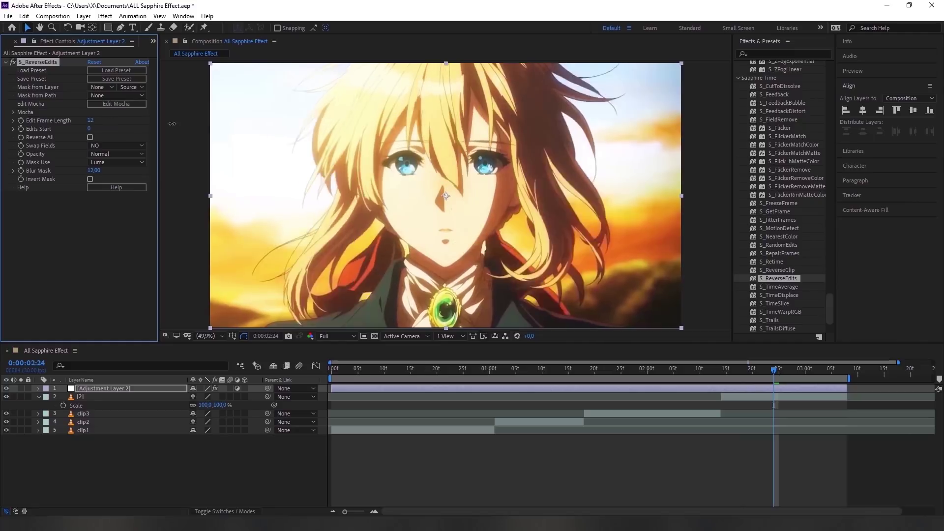
drag(89, 120, 79, 120)
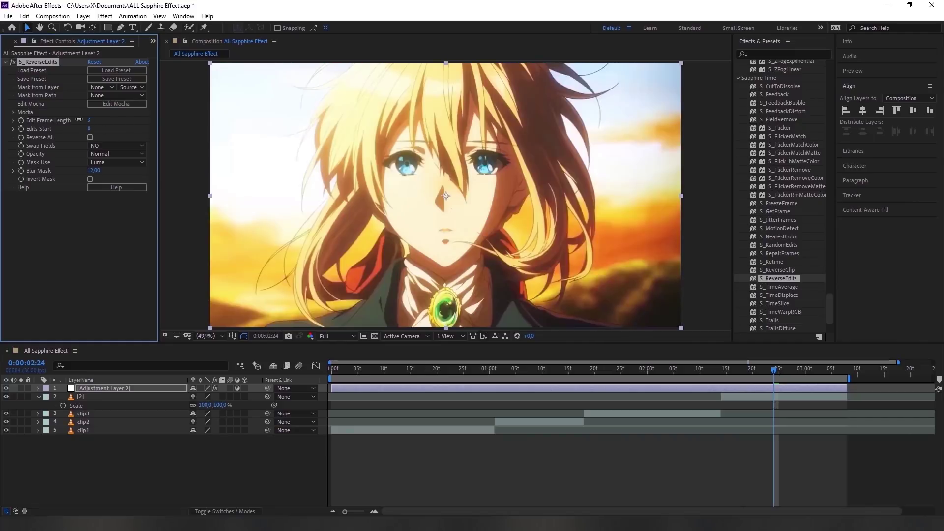
key(Delete)
Apply S_TimeAverage, lower Brightness to about 0.90, then remove it.
mouse_move(786, 287)
mouse_down()
mouse_move(746, 374)
mouse_move(751, 391)
mouse_up()
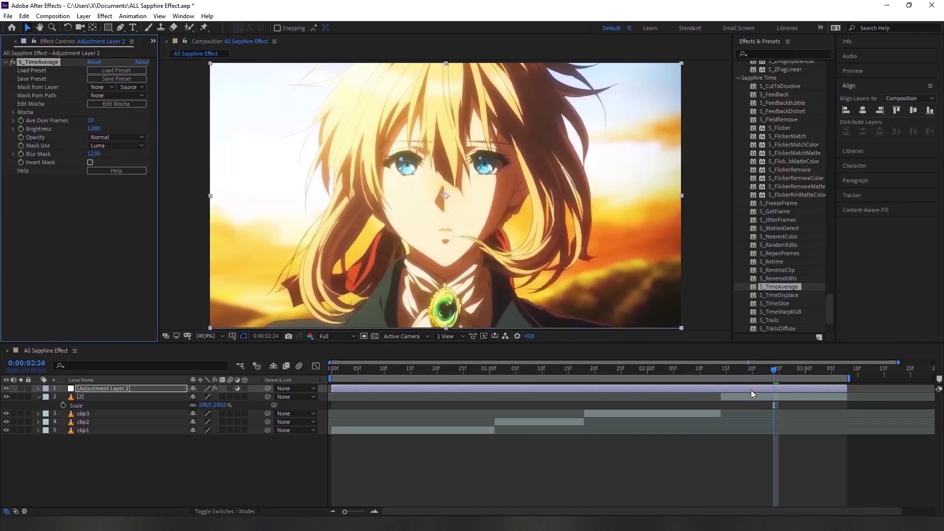
click(89, 123)
drag(94, 128, 90, 123)
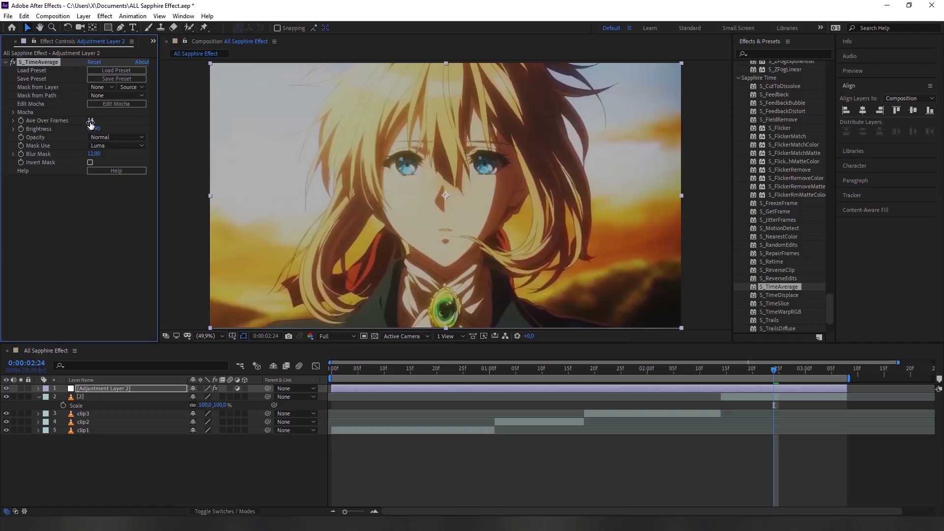
key(Delete)
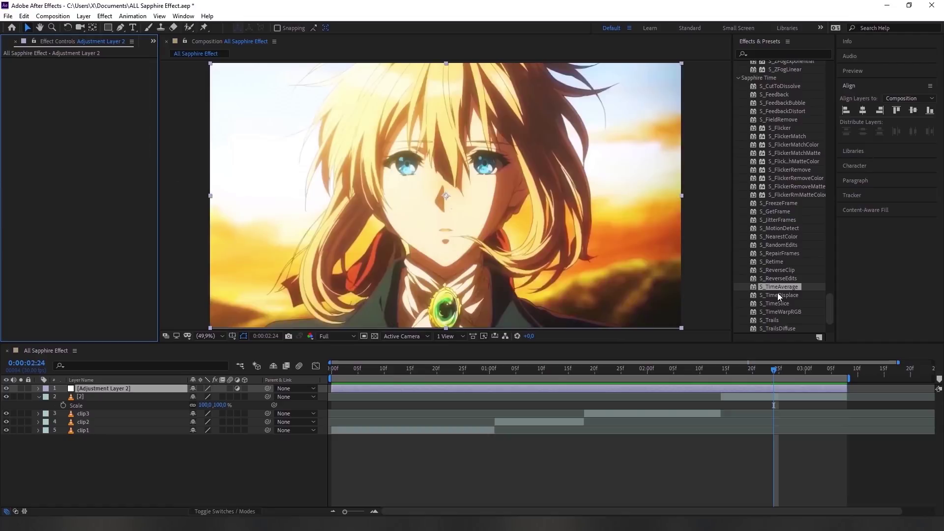
drag(779, 296, 756, 367)
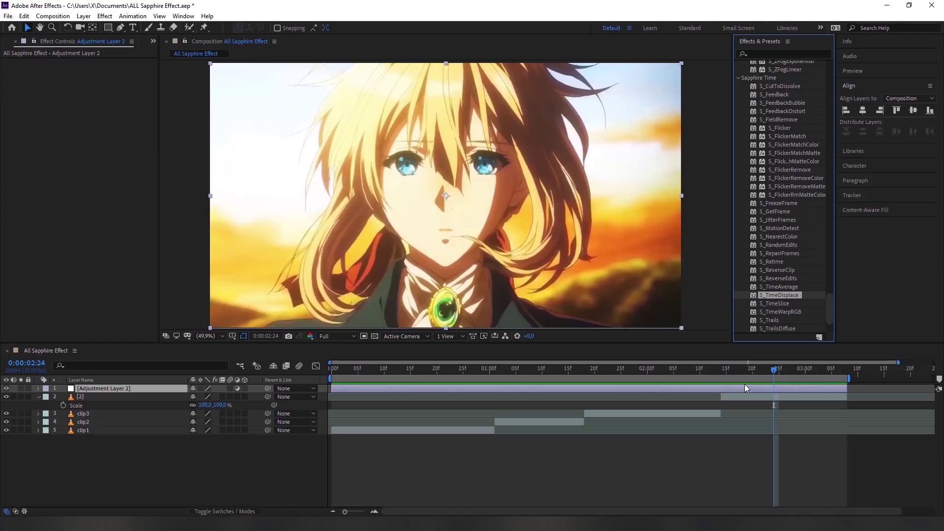
drag(779, 295, 755, 388)
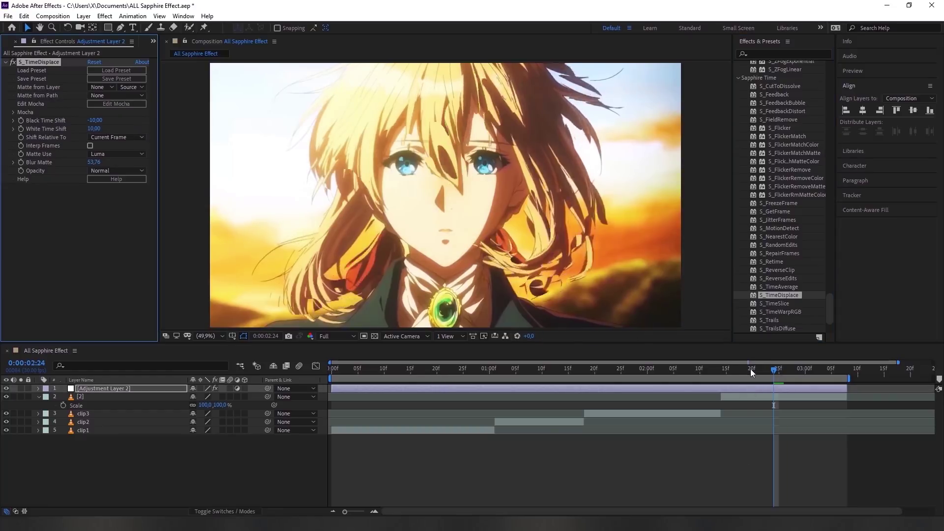
drag(750, 369, 334, 370)
key(space)
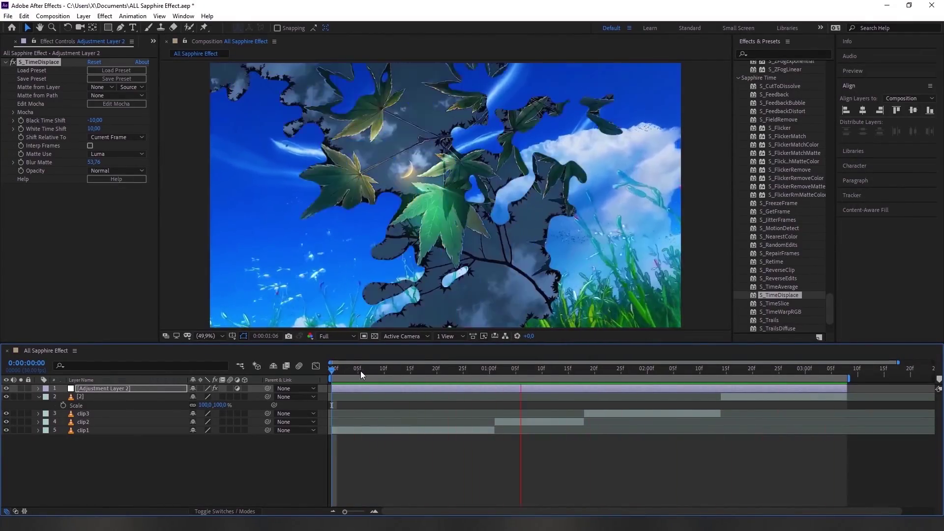
click(759, 369)
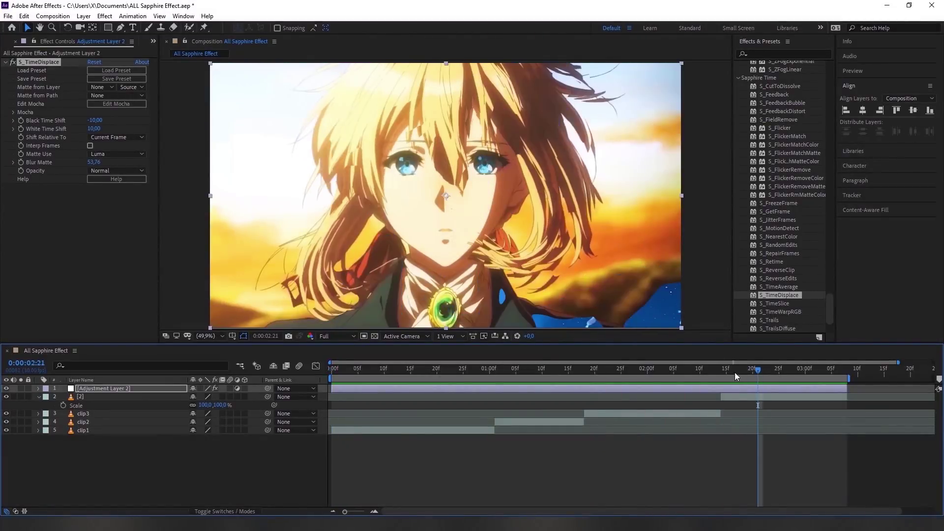
click(616, 369)
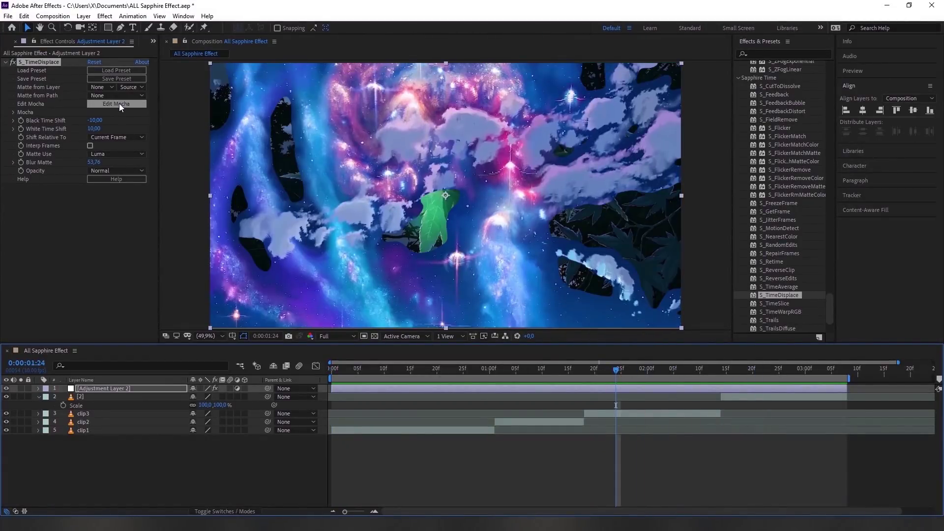
key(Delete)
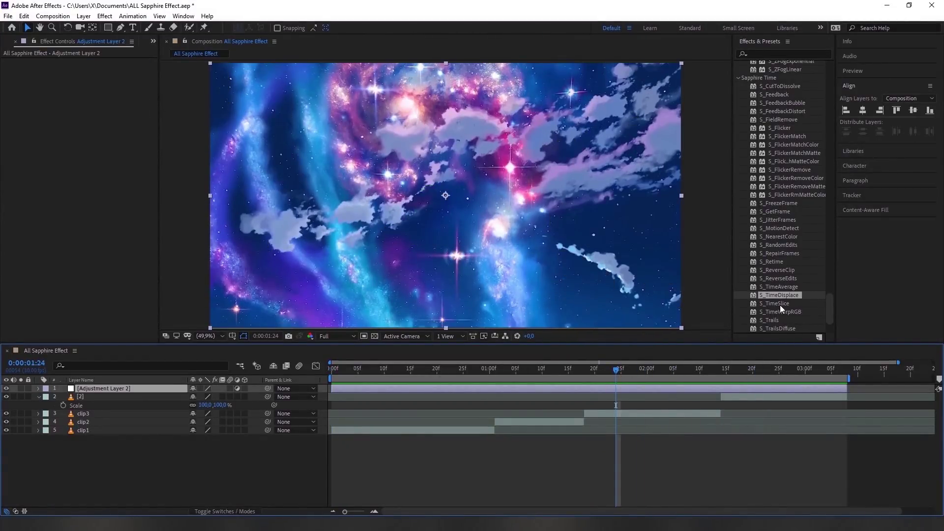
drag(780, 304, 660, 393)
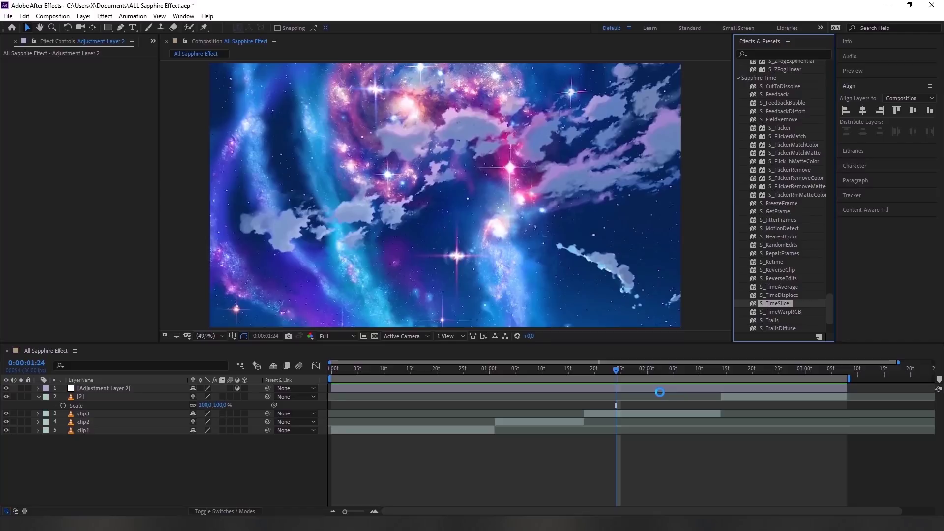
drag(660, 392, 659, 393)
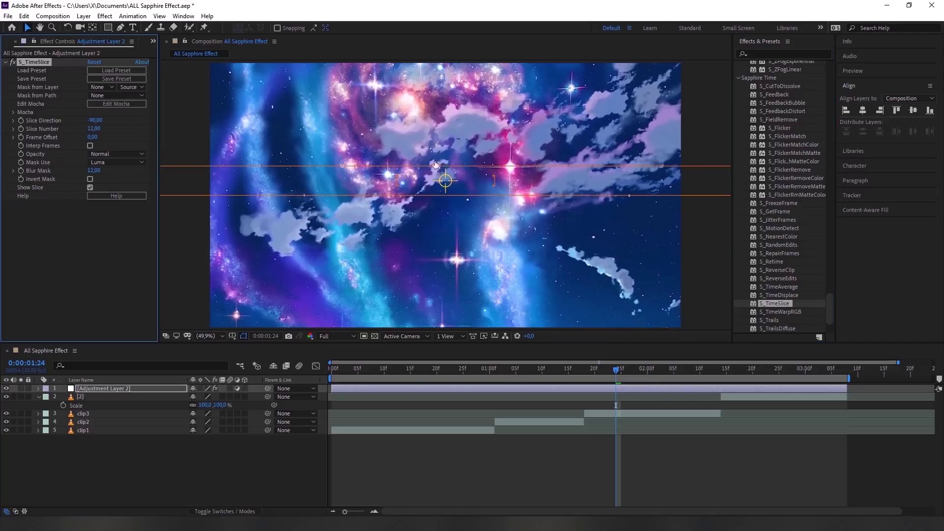
drag(449, 184, 449, 189)
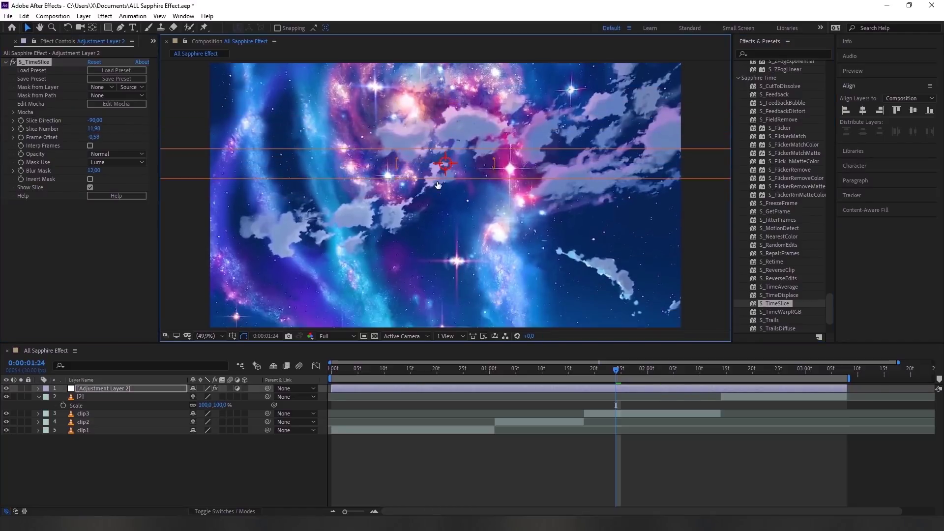
key(Home)
key(space)
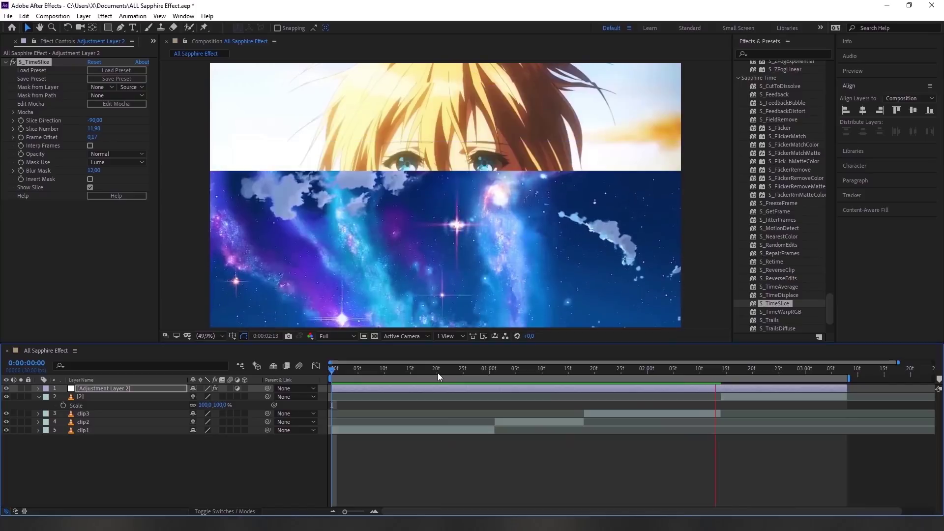
click(649, 371)
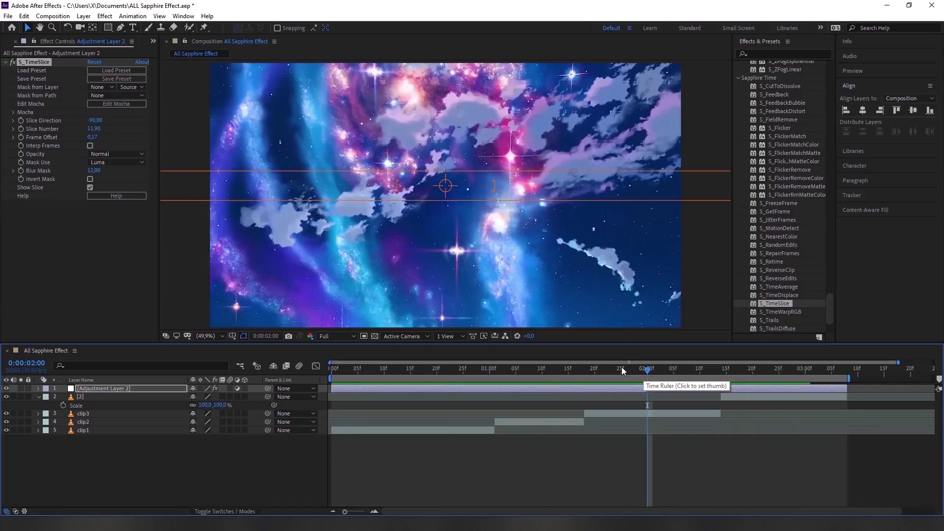
scroll(793, 303, down, 3)
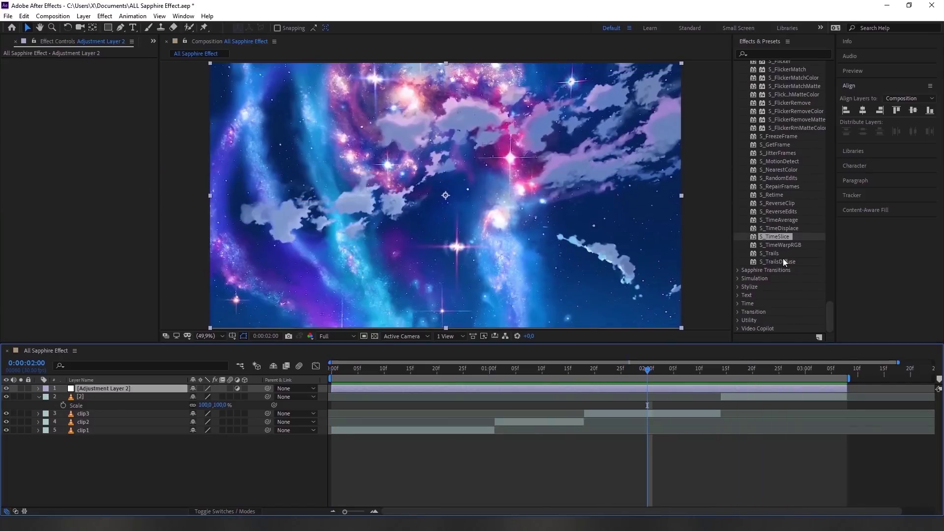
drag(783, 245, 667, 388)
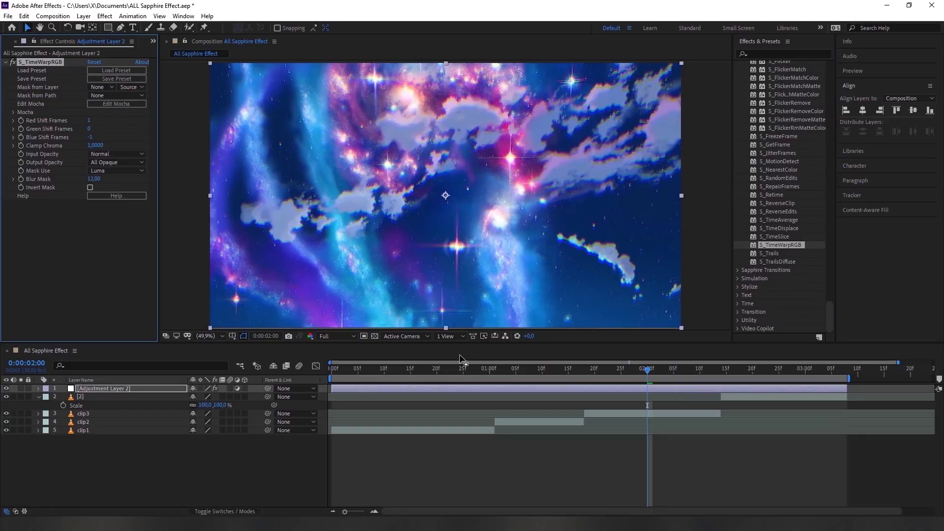
key(Home)
key(space)
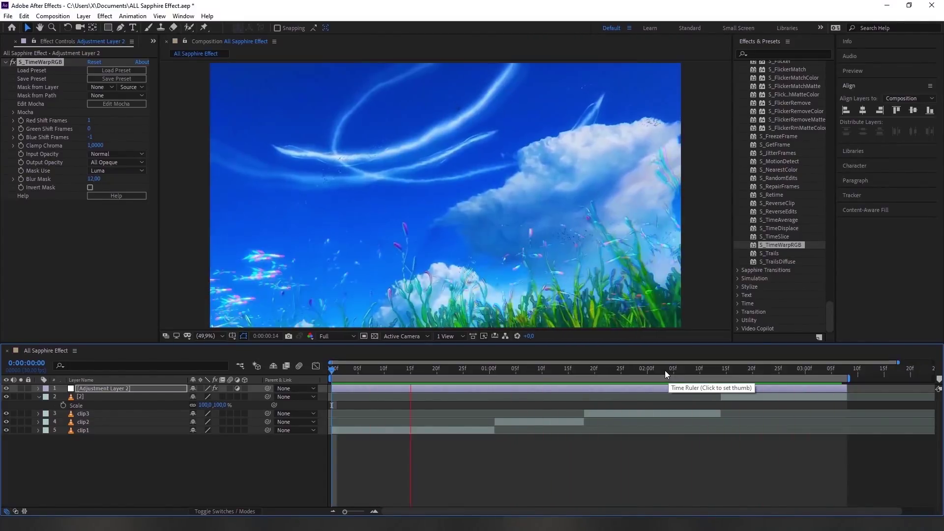
click(657, 370)
key(ctrl+z)
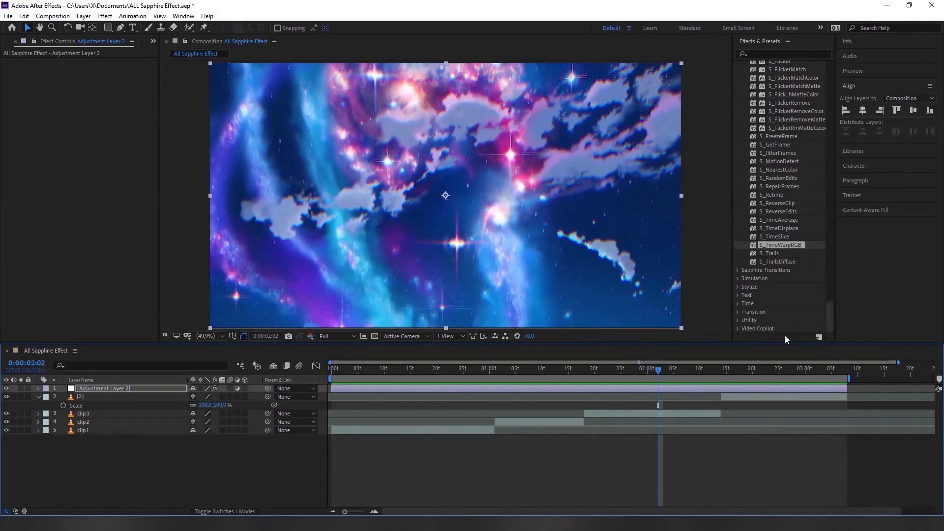
drag(770, 253, 769, 257)
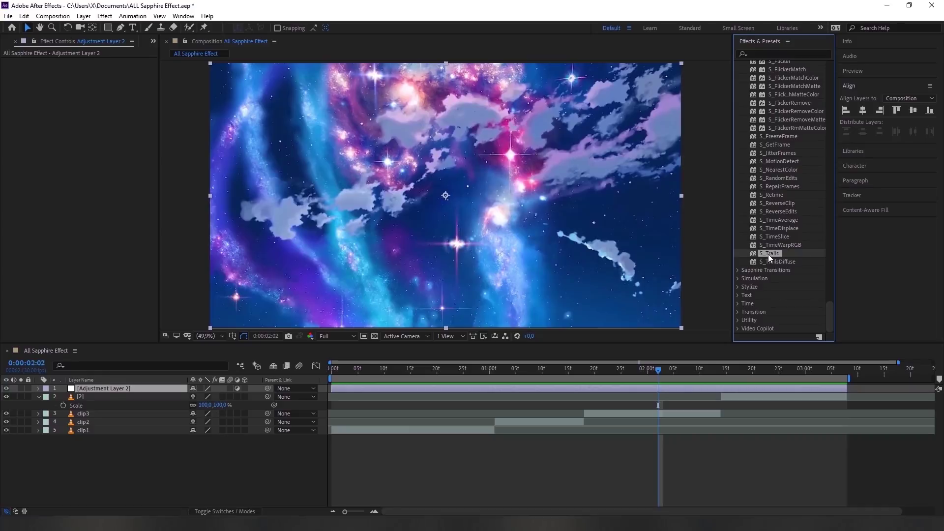
drag(706, 366, 687, 391)
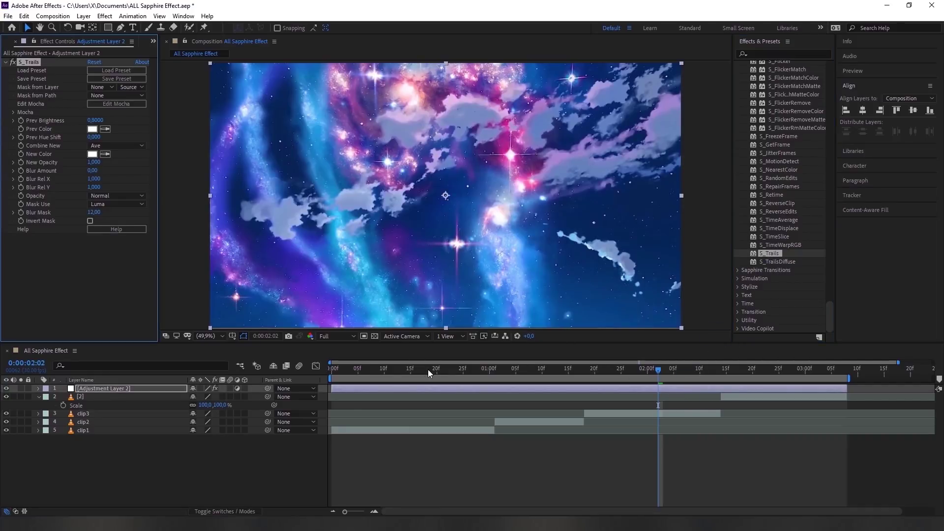
key(space)
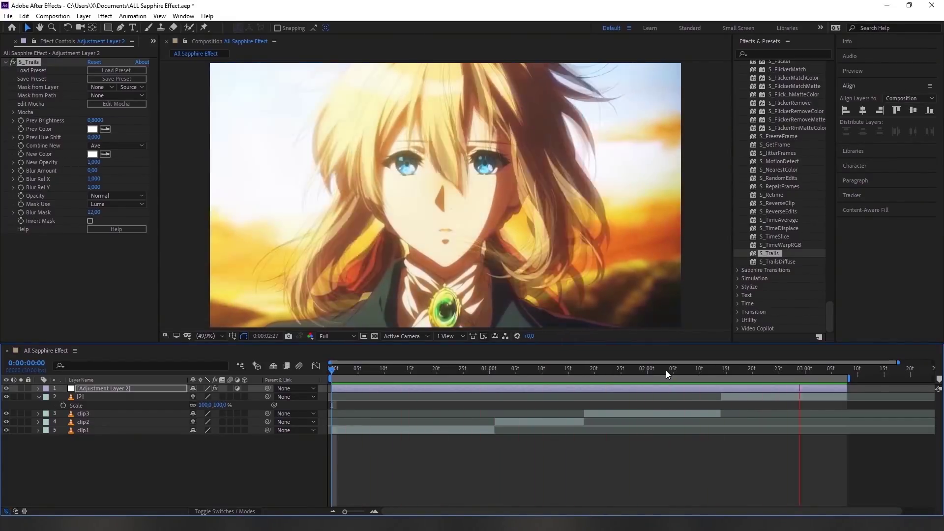
click(665, 370)
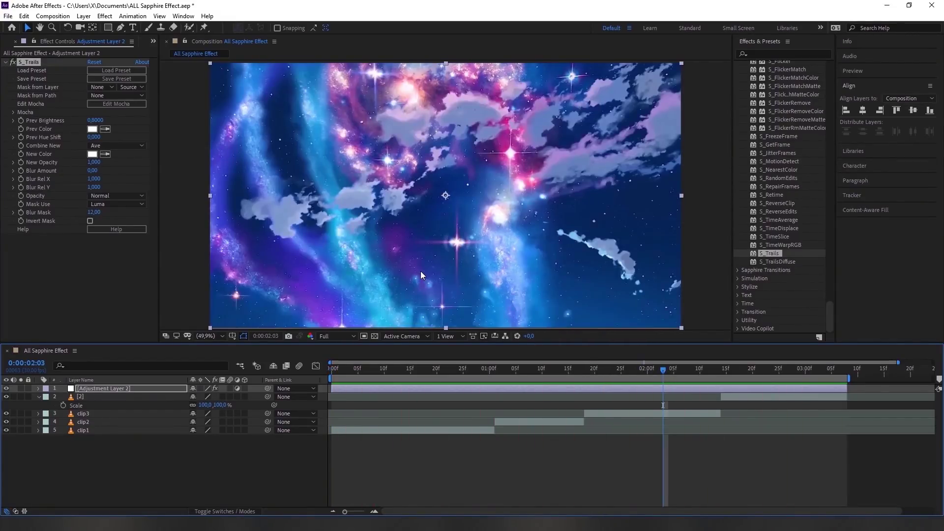
key(Delete)
drag(769, 265, 717, 328)
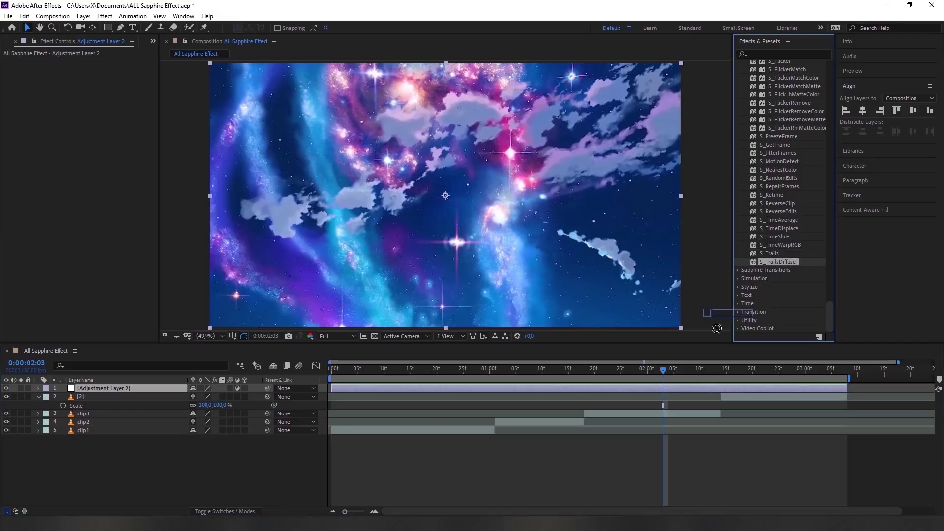
drag(679, 387, 676, 390)
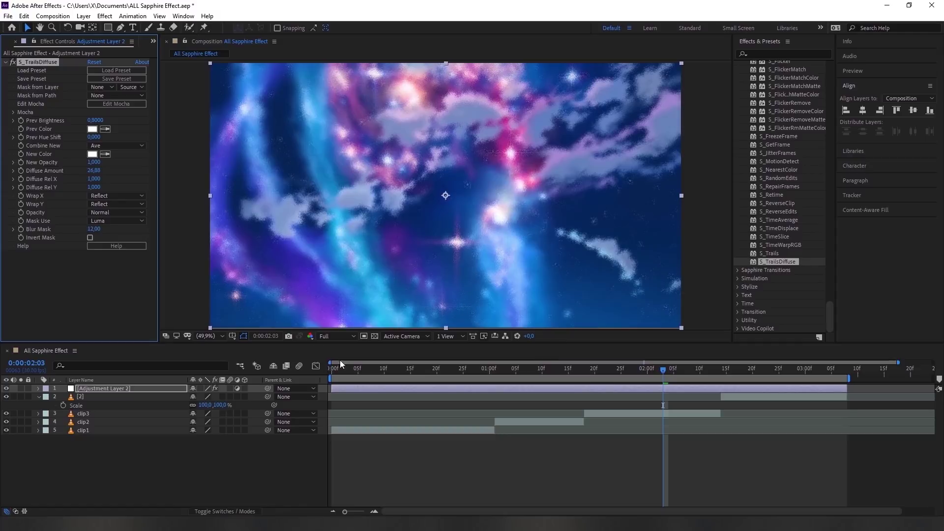
key(Home)
key(space)
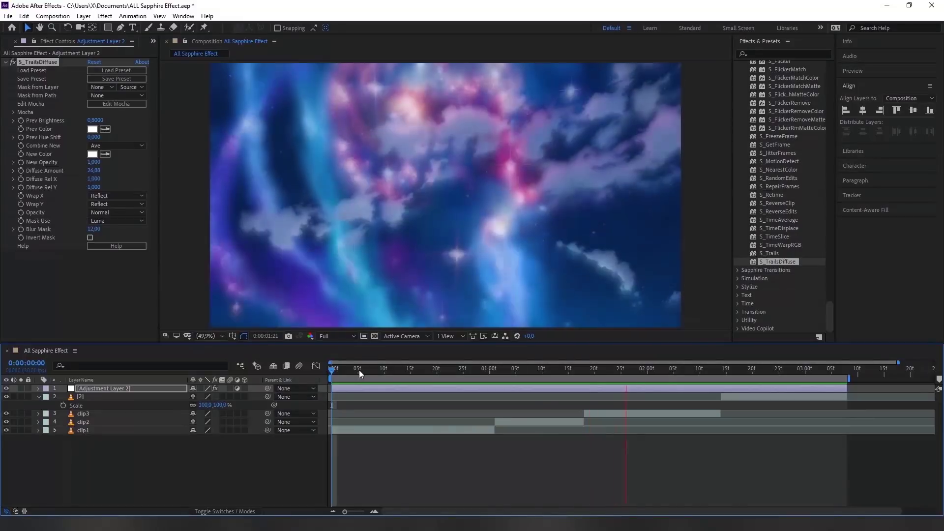
drag(370, 368, 638, 406)
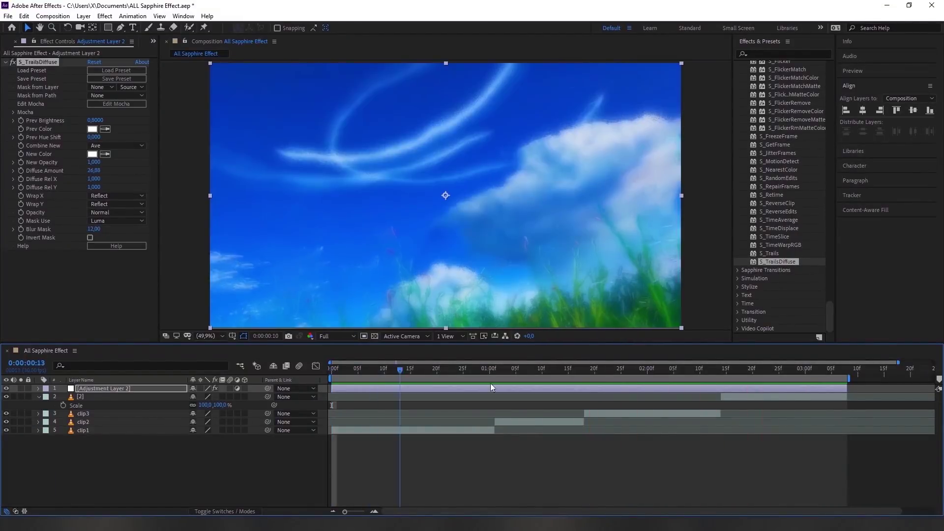
key(ctrl+z)
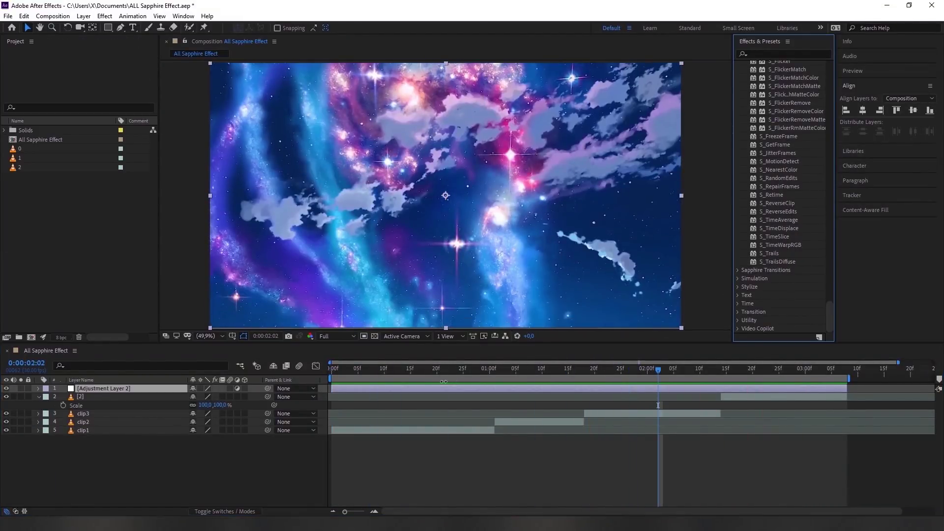
key(space)
click(461, 362)
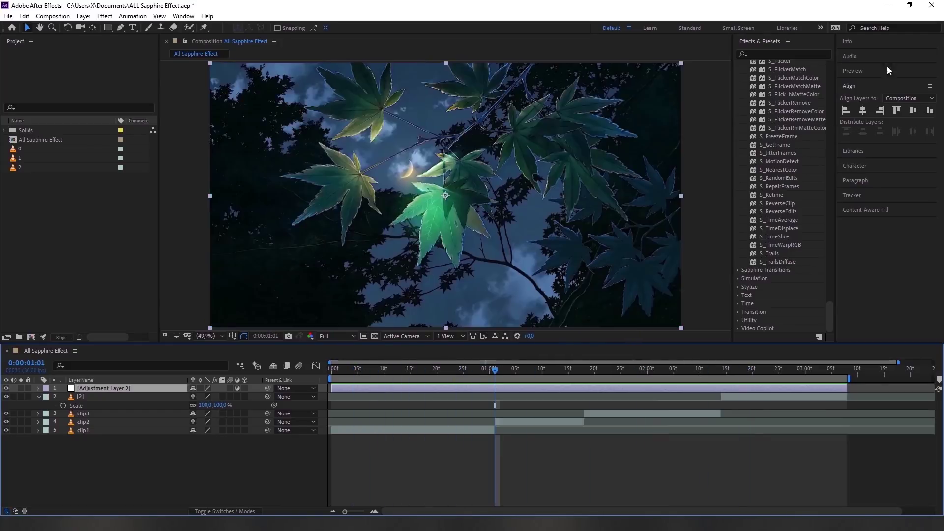